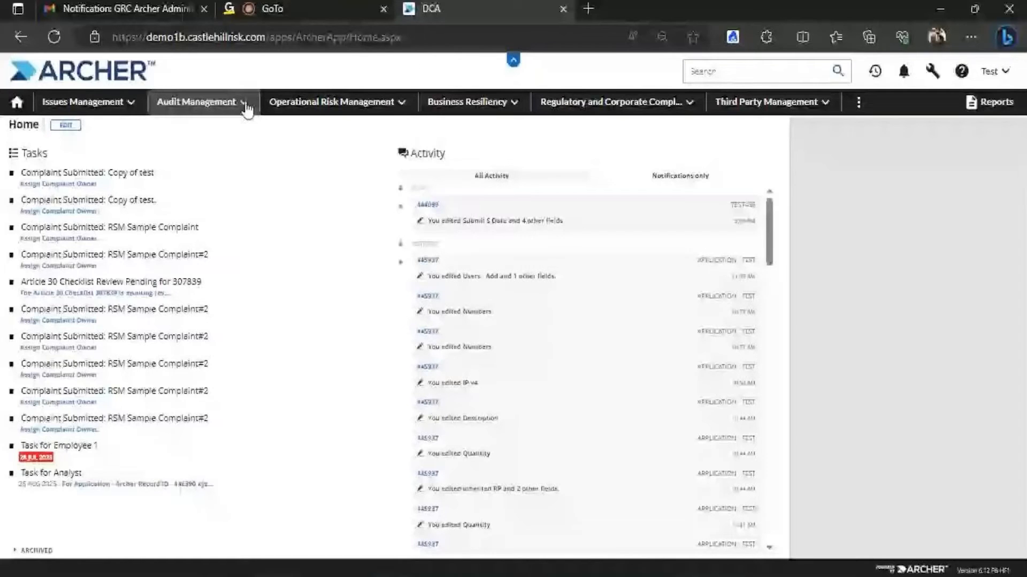
Open Application - Test from Audit Management > Audit Planning & Quality and choose Modify
left_click(241, 104)
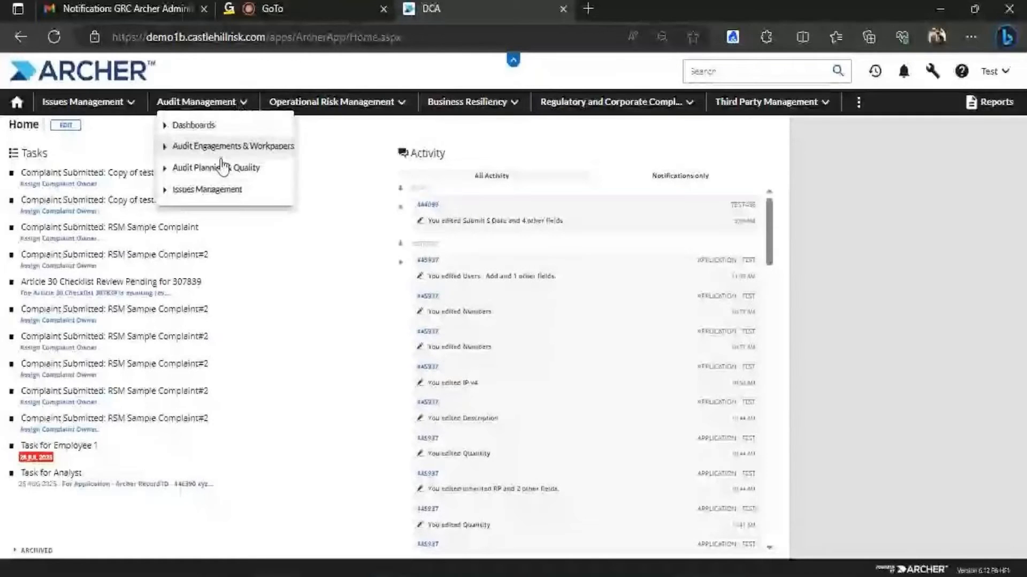
left_click(223, 168)
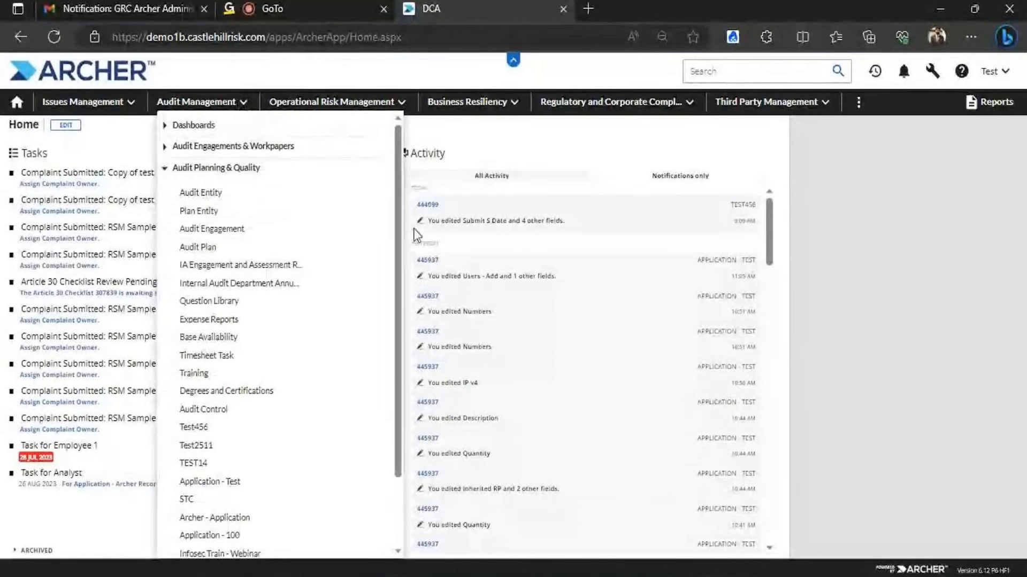
scroll(393, 256, "down", 1)
scroll(392, 257, "down", 1)
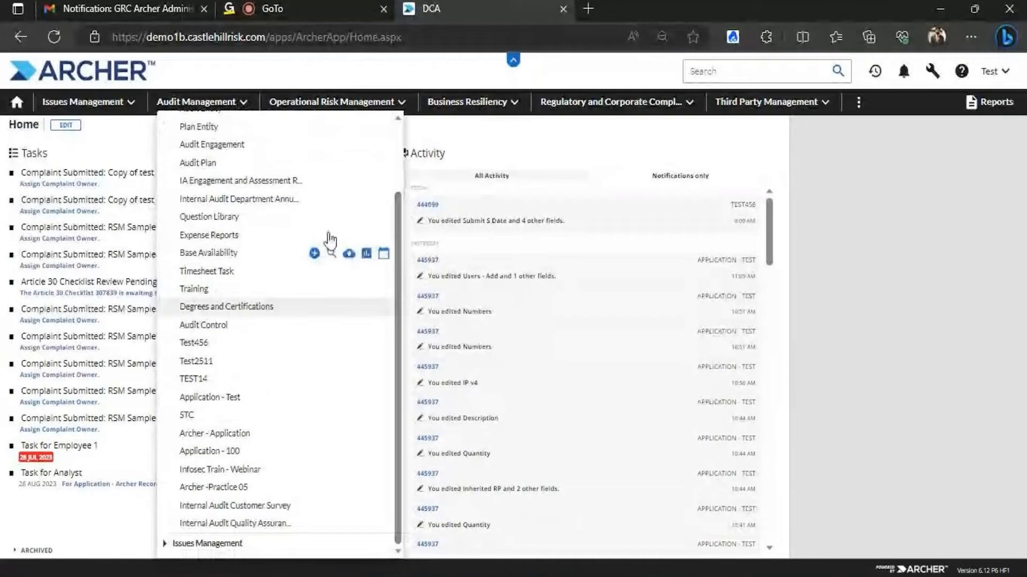
left_click(229, 398)
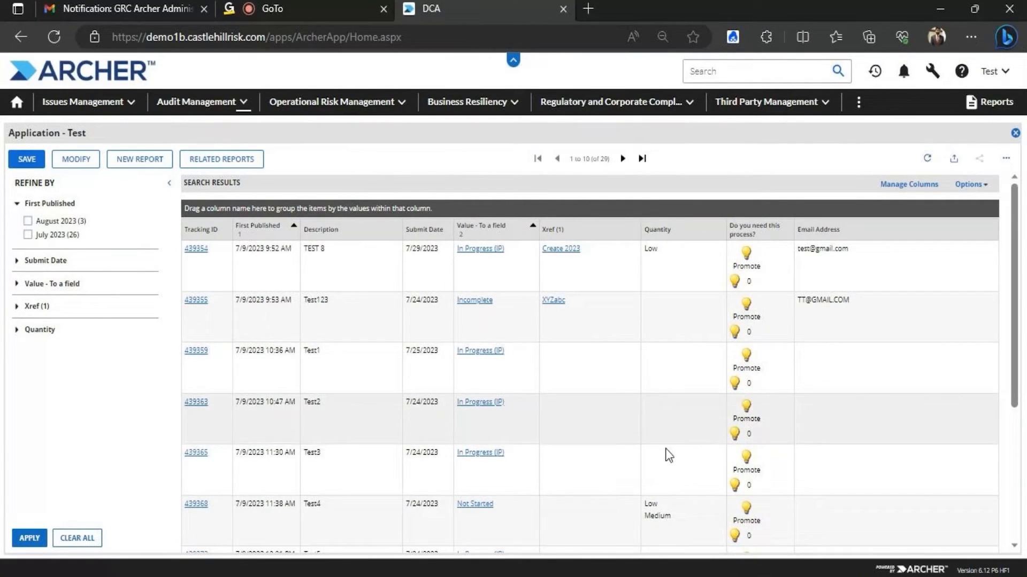
mouse_move(1015, 191)
left_mouse_down()
mouse_move(1018, 277)
mouse_move(1015, 187)
left_mouse_up()
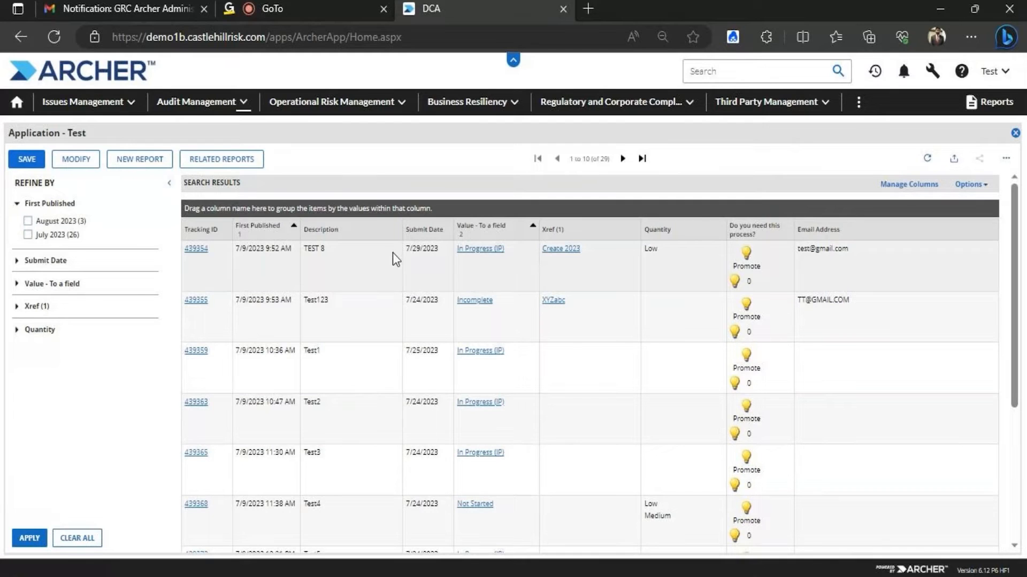
left_click(80, 160)
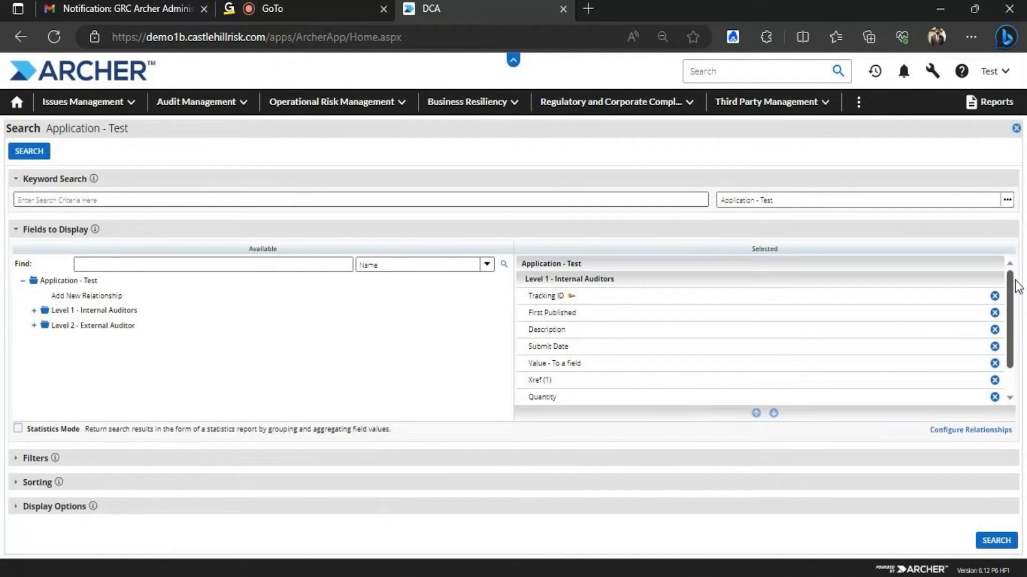
Reopen Application - Test from Audit Management and open its search criteria with Modify
scroll(1012, 287, "down", 2)
scroll(1011, 287, "up", 2)
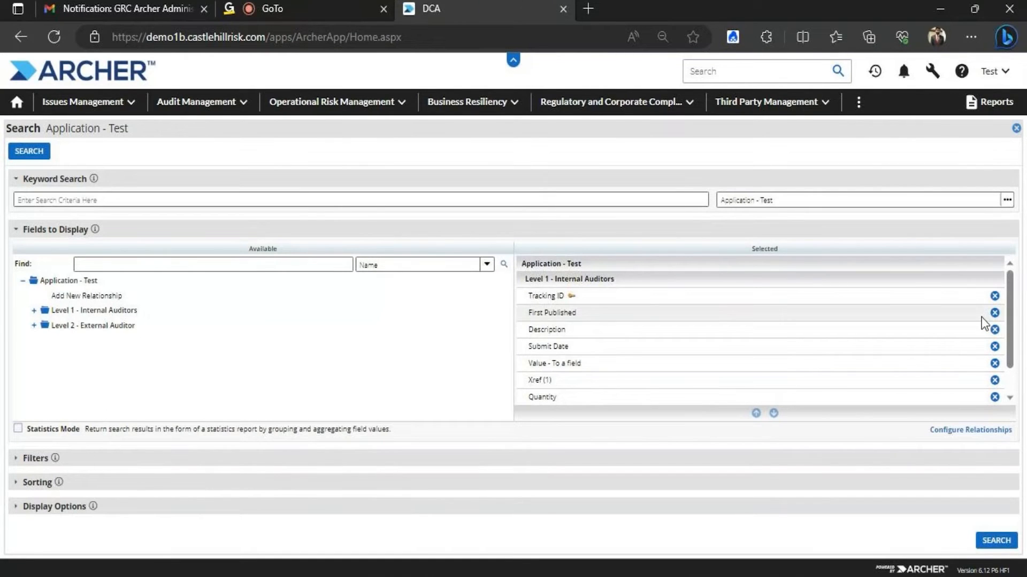
left_click(245, 103)
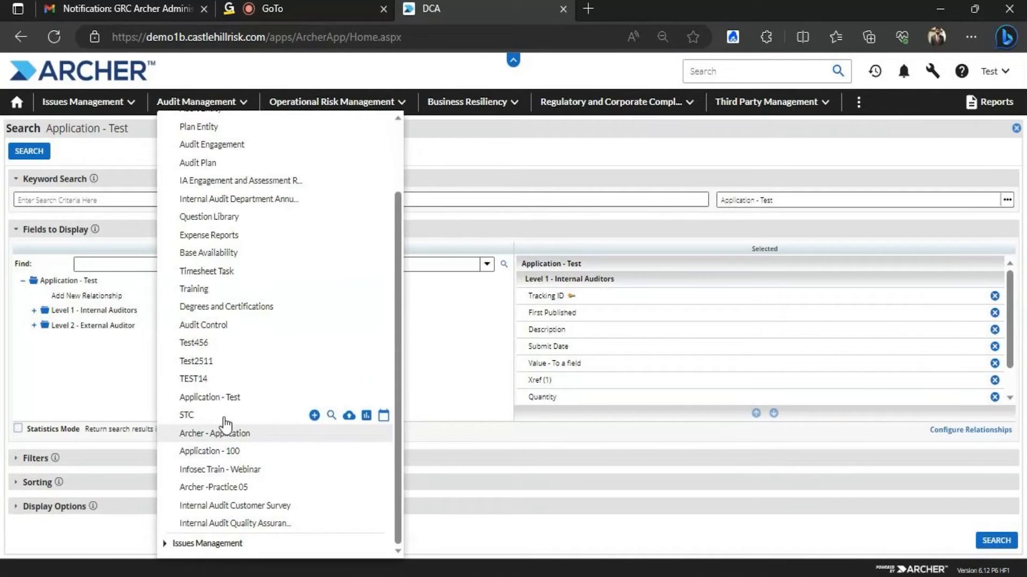
left_click(219, 398)
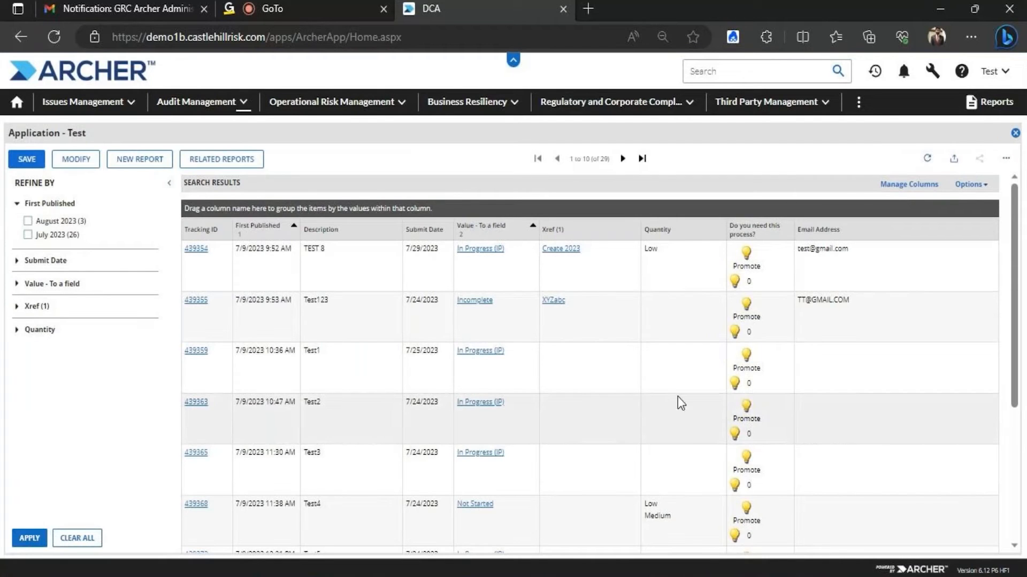
left_click(72, 159)
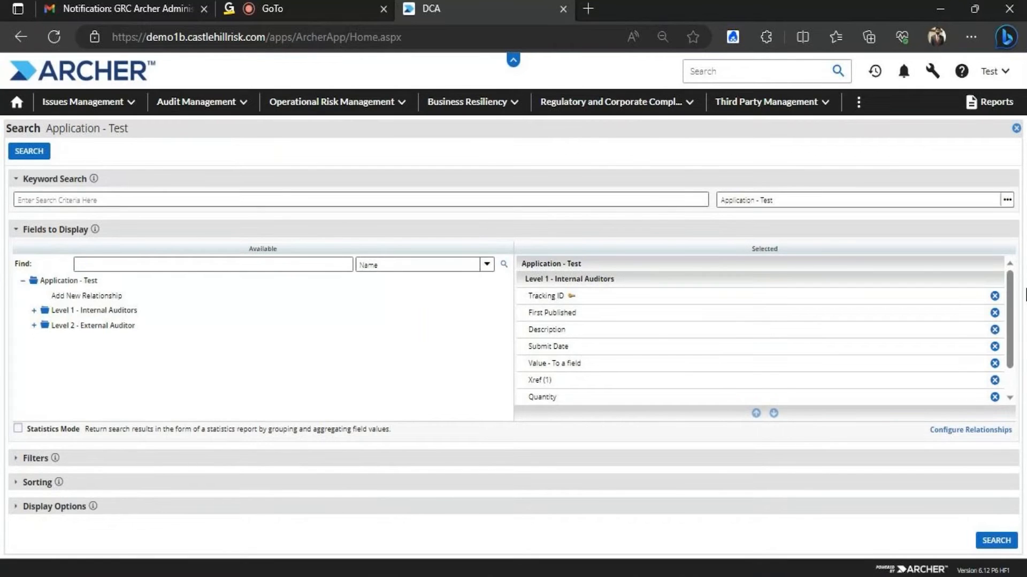
mouse_move(1010, 278)
left_mouse_down()
mouse_move(1011, 318)
mouse_move(1013, 274)
left_mouse_up()
left_click_drag(1010, 285, 1009, 259)
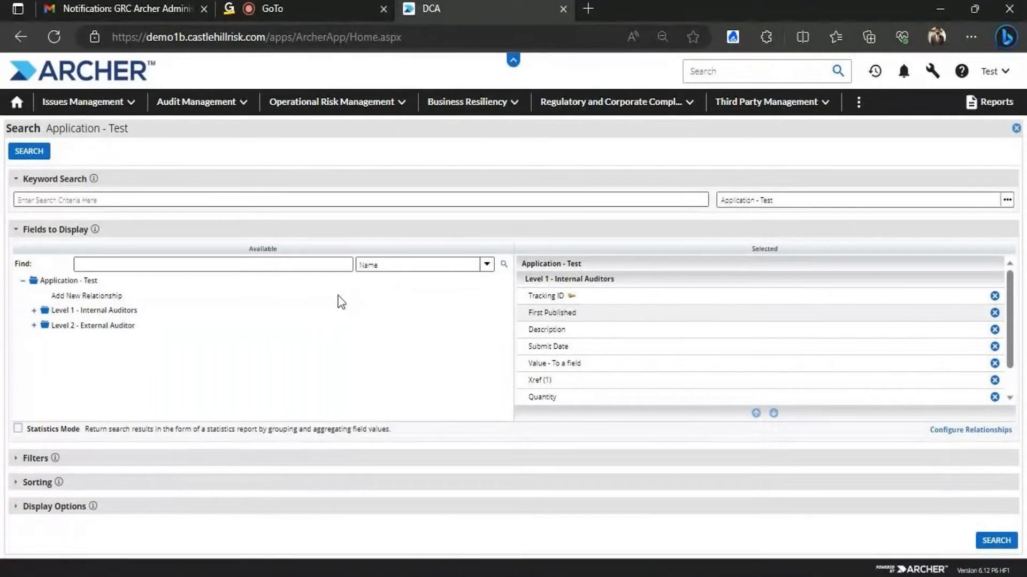
Add Devices, Email Address, Image - Attach, Link - External/Internal and Sub-form Count from Level 1 - Internal Auditors
left_click(34, 310)
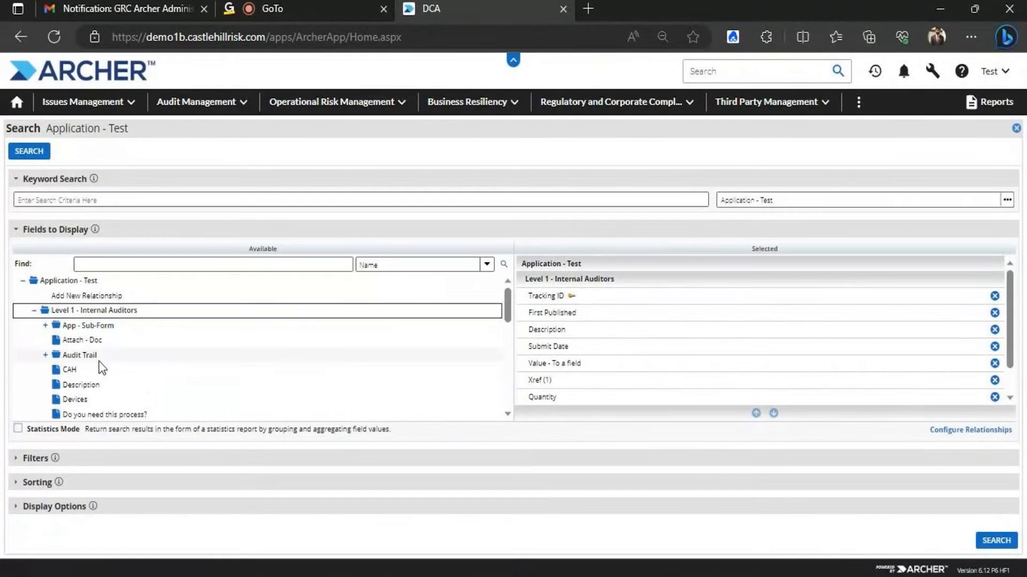
left_click(92, 398)
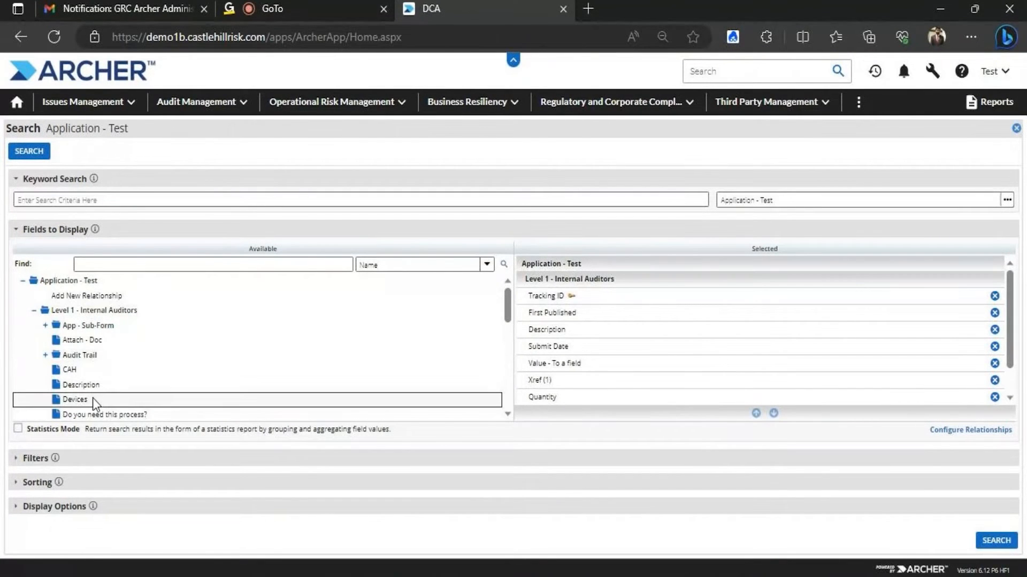
scroll(124, 342, "down", 3)
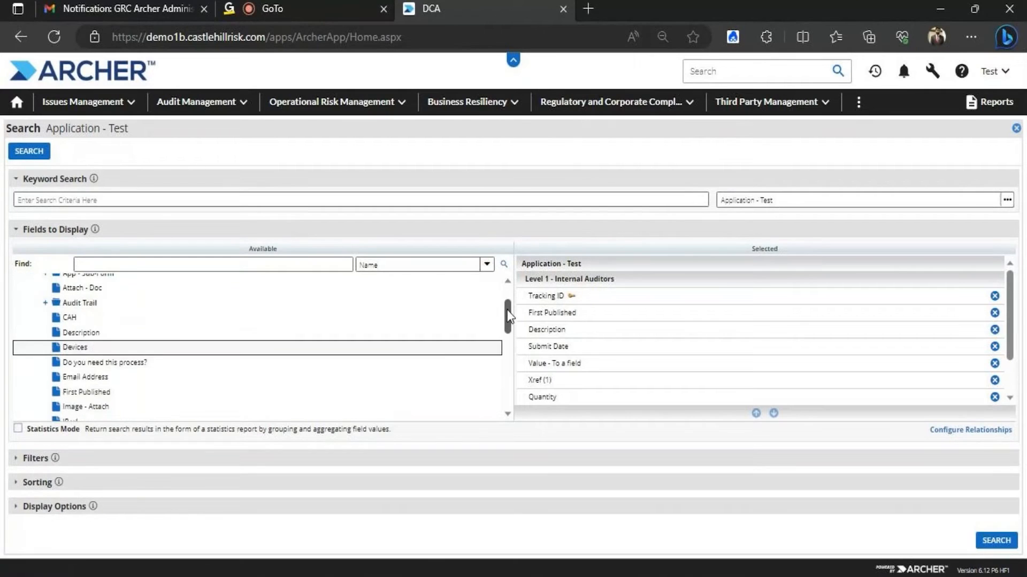
left_click(109, 336)
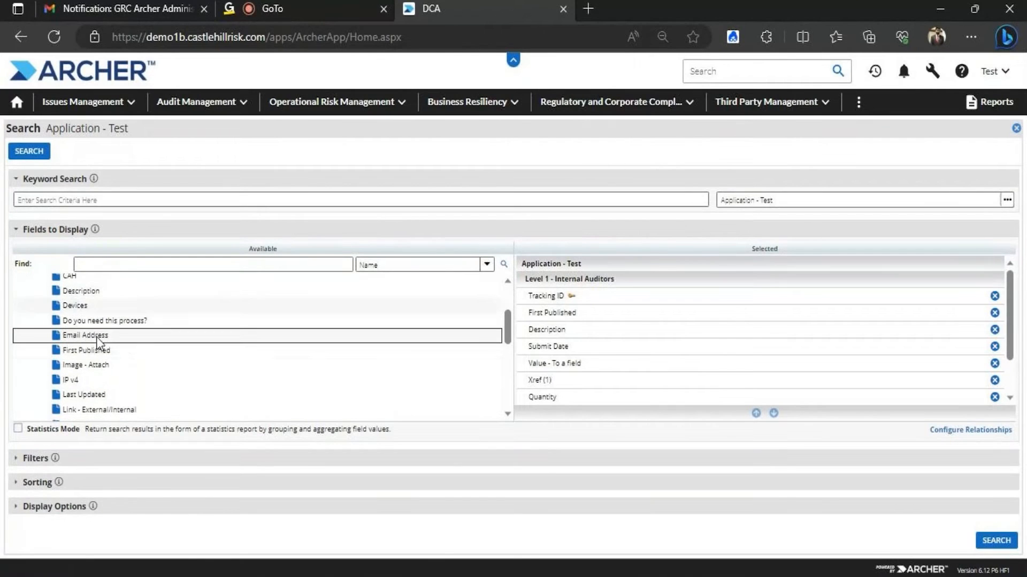
left_click(88, 366)
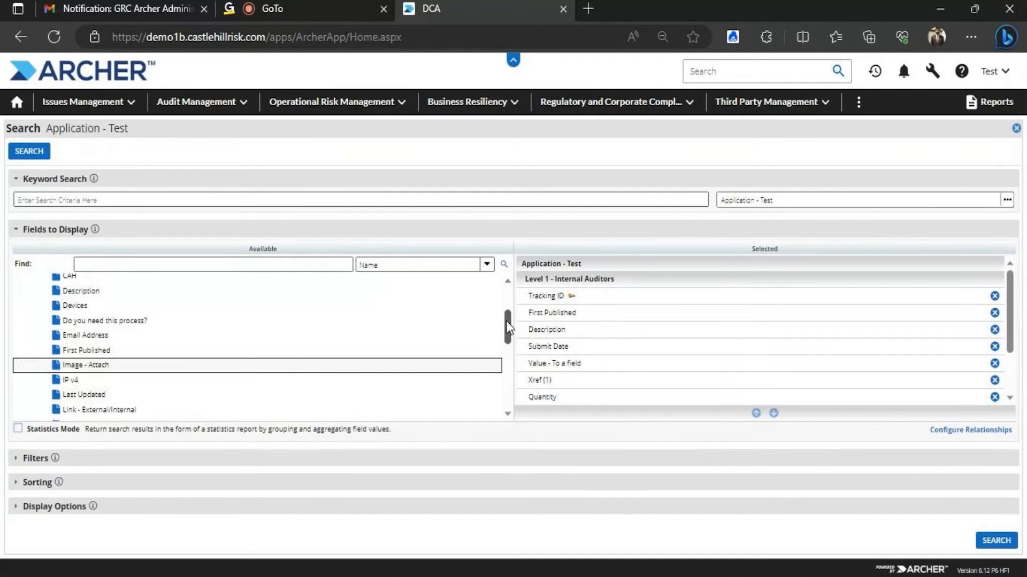
scroll(505, 321, "down", 2)
left_click(105, 358)
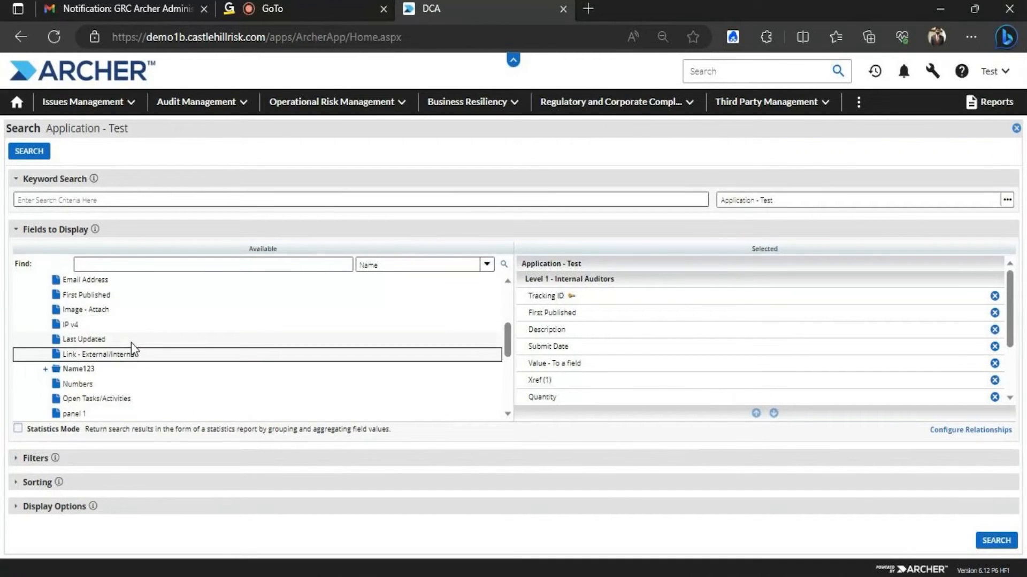
left_click_drag(507, 342, 508, 369)
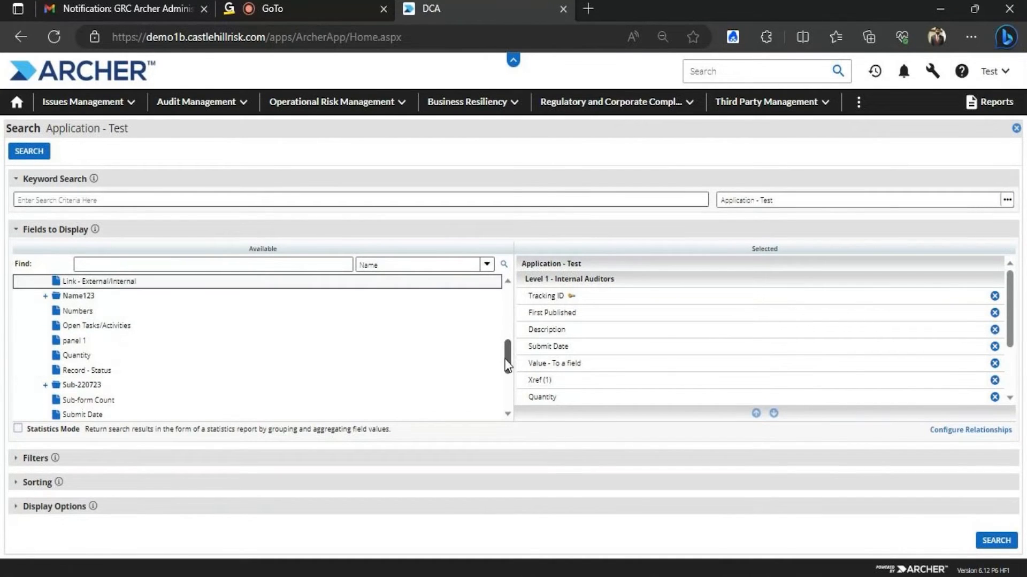
left_click(90, 399)
Select the Submit Date and Quantity display fields and rerun the search
left_click(97, 414)
left_click_drag(1010, 285, 1010, 326)
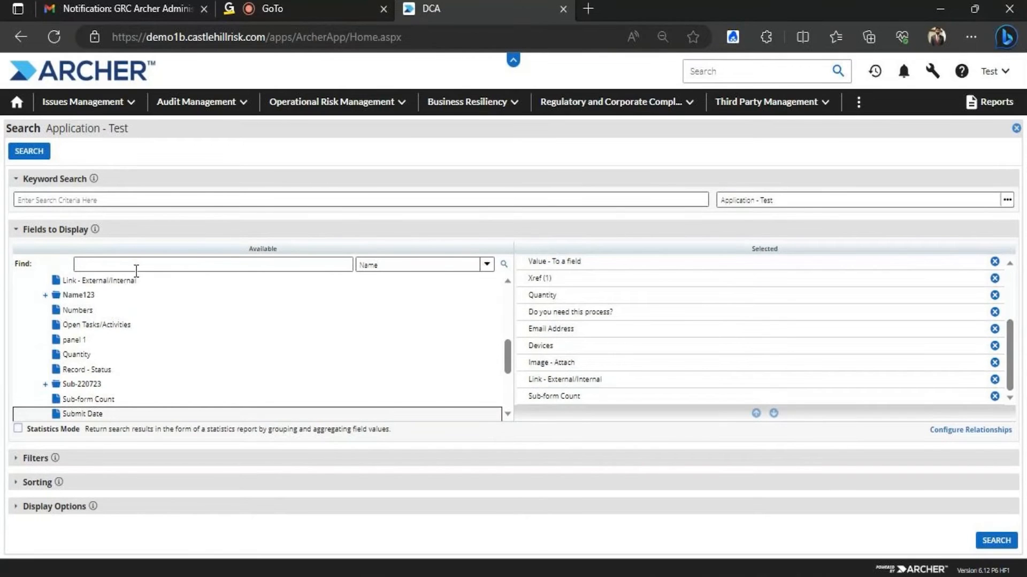
left_click(75, 355)
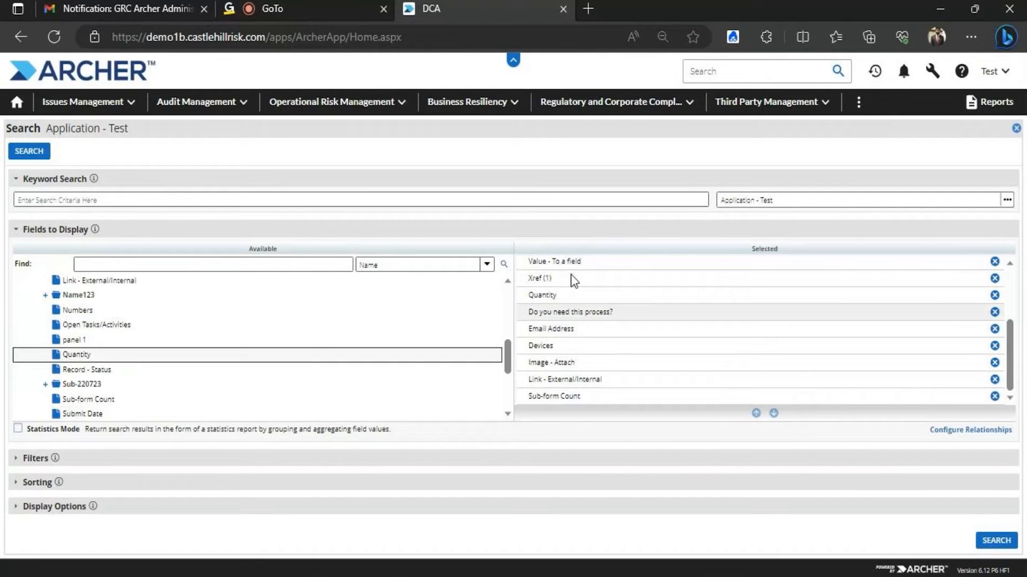
left_click_drag(1014, 327, 1020, 359)
left_click(1003, 544)
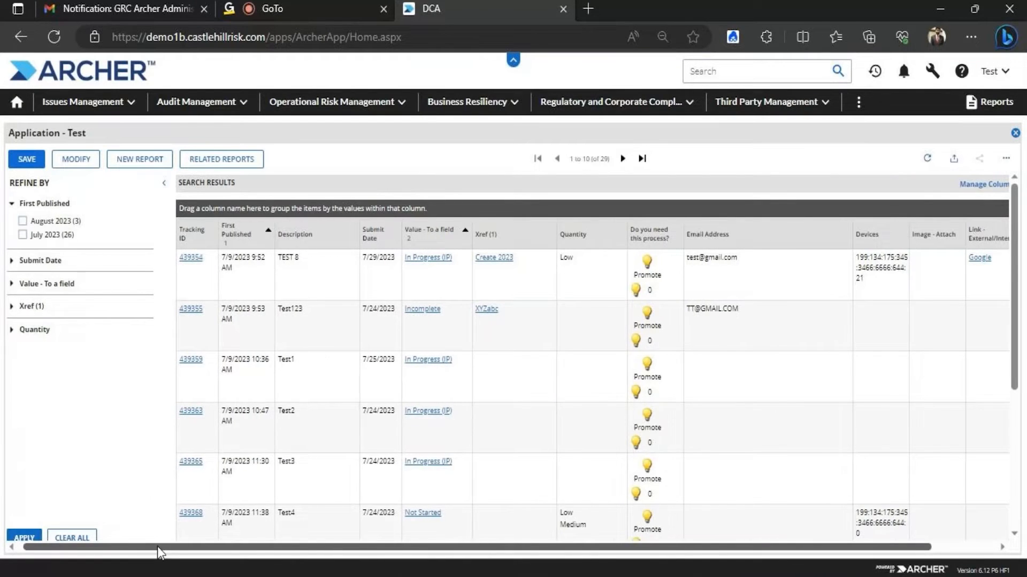
left_click_drag(157, 546, 359, 547)
left_click_drag(276, 550, 586, 554)
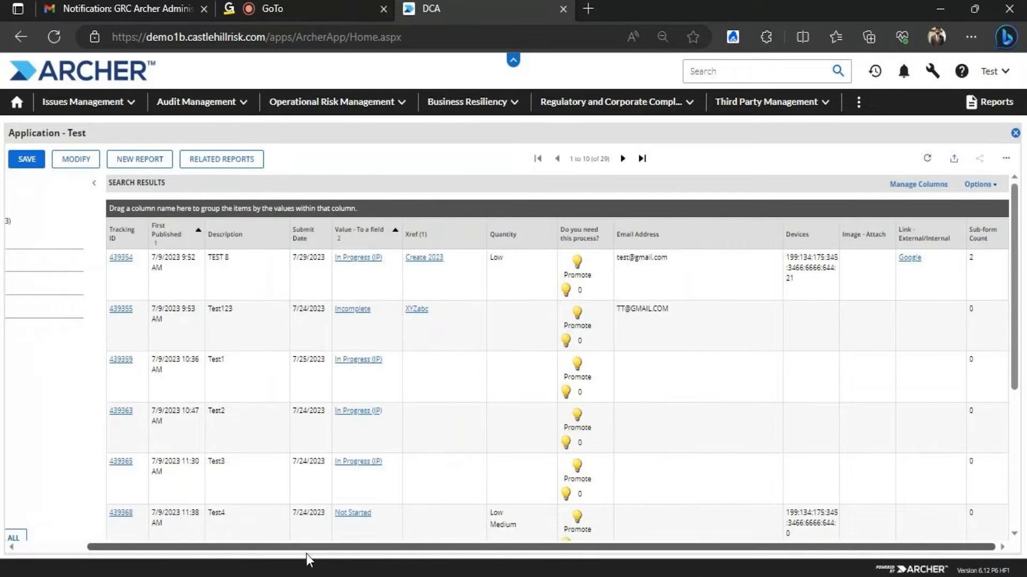
left_click_drag(305, 554, 77, 541)
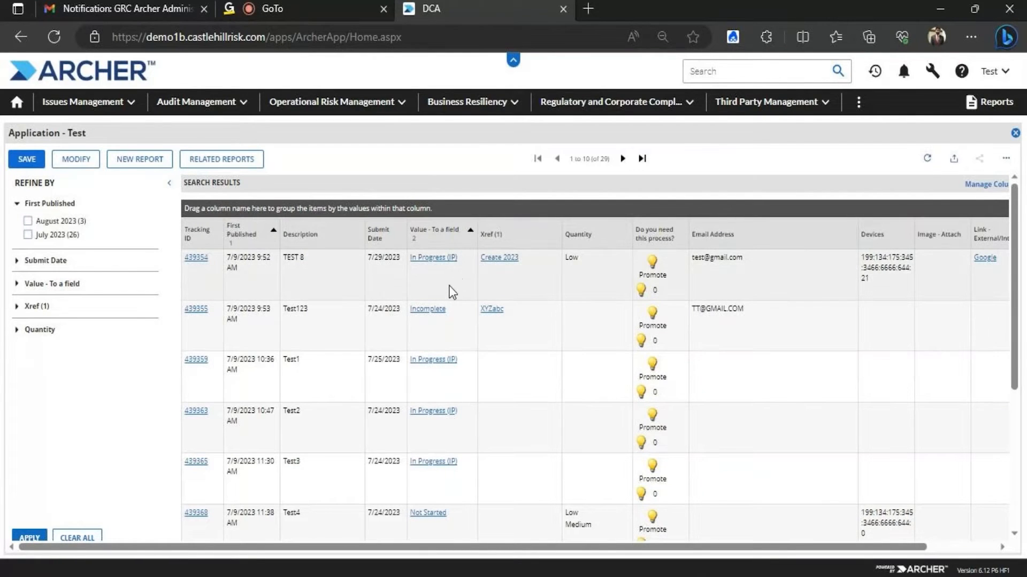
left_click_drag(479, 547, 354, 575)
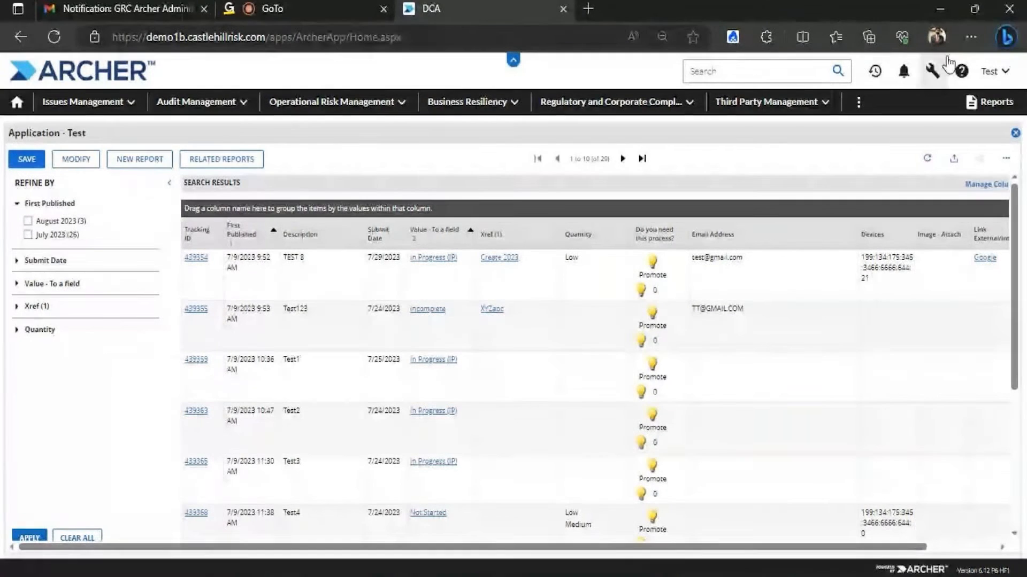
left_click(933, 72)
Go to Access Control's access roles and filter them by the name 'Test'
left_click(927, 122)
left_click(930, 160)
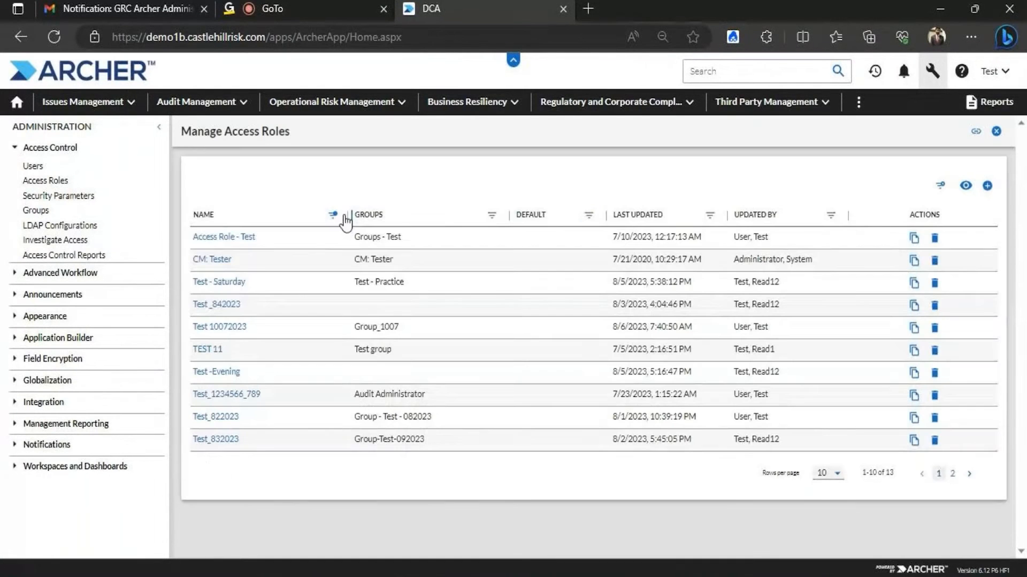
left_click(345, 217)
key("BackSpace")
key("BackSpace")
key("BackSpace")
key("BackSpace")
type("w")
key("BackSpace")
type("Test")
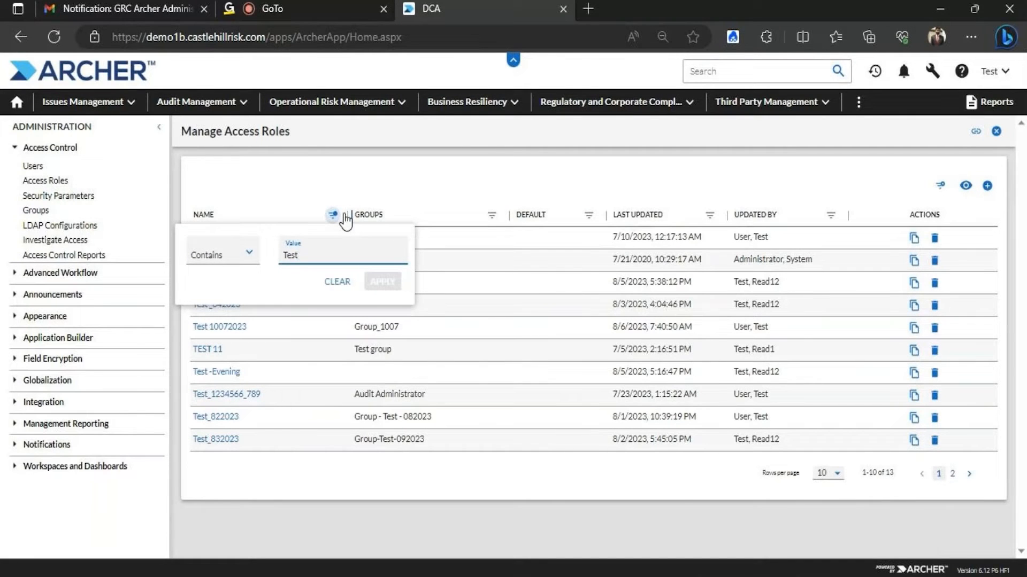
left_click(327, 178)
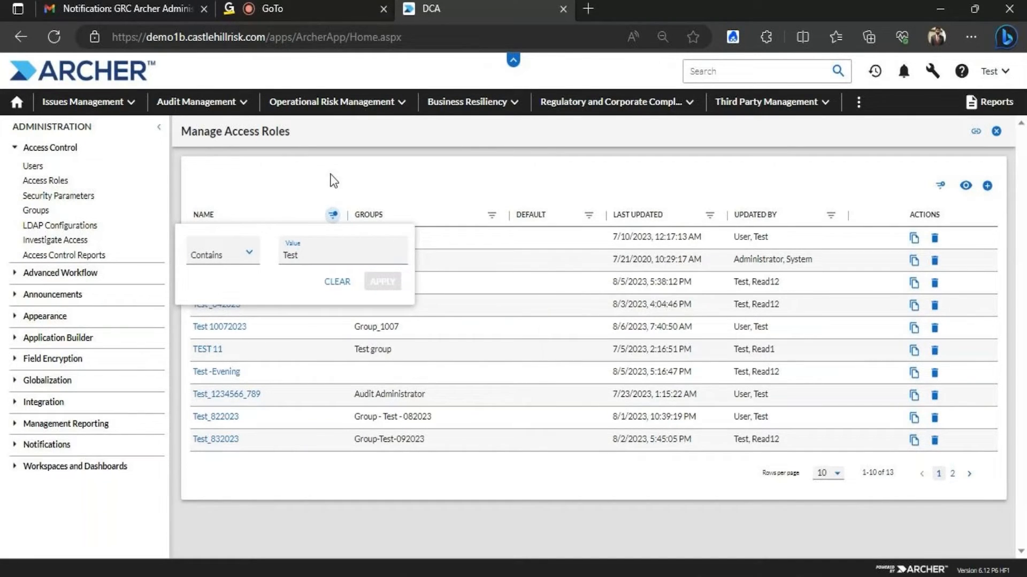
left_click(332, 215)
Open the Test 10072023 role and filter its Rights by Application 'Application - Test'
left_click(239, 326)
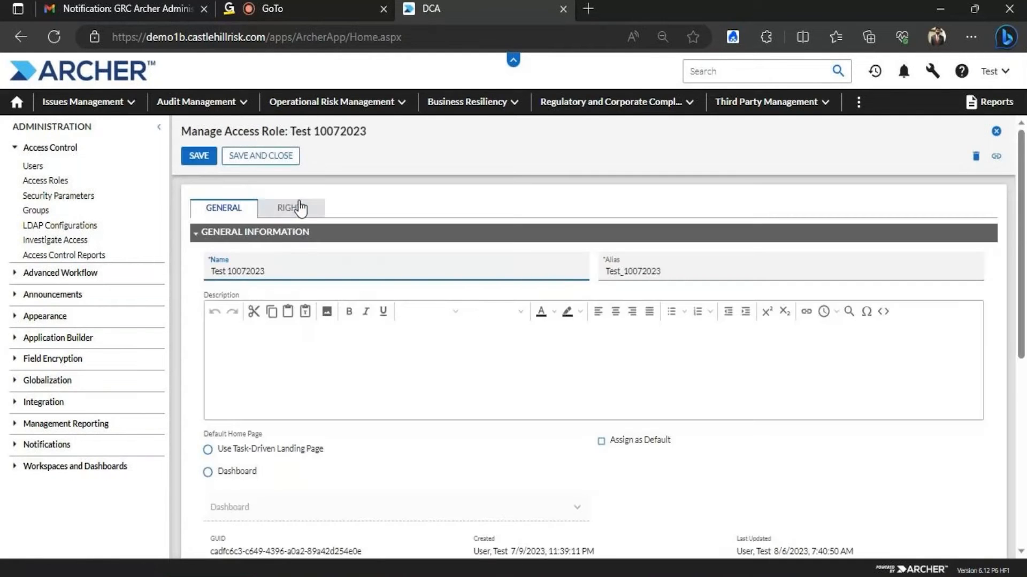
left_click(301, 208)
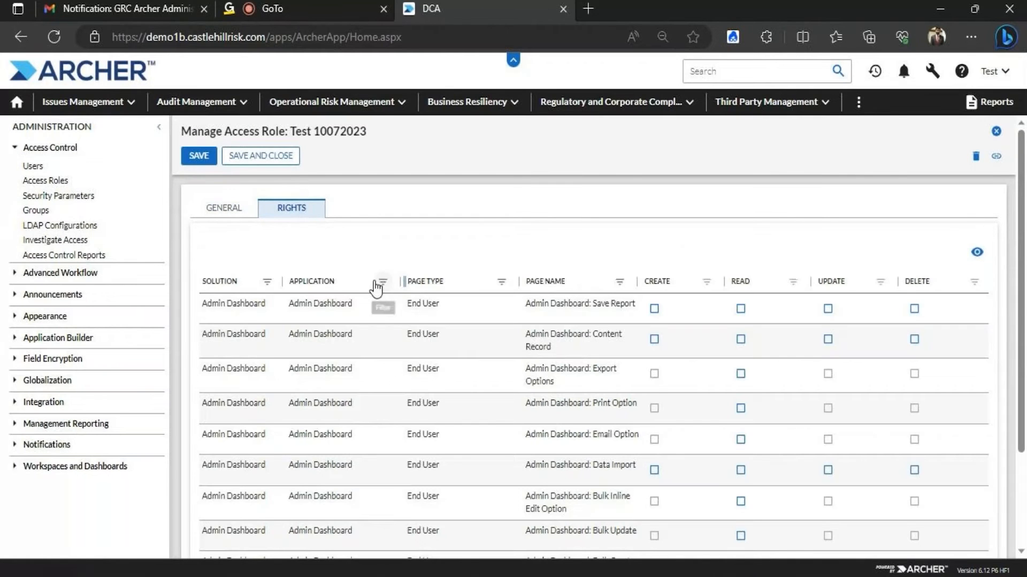
left_click(383, 284)
type("Application - Test")
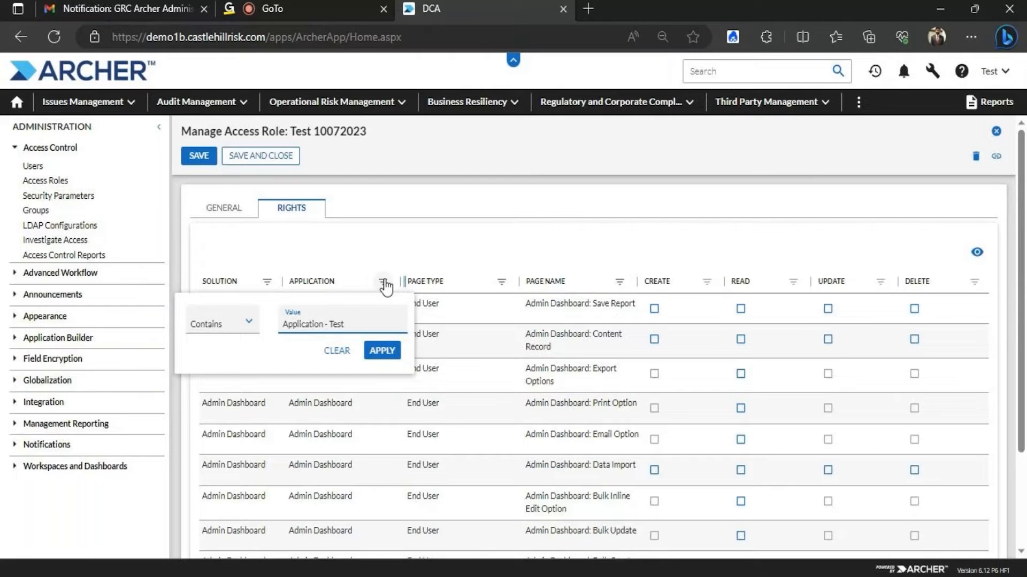
key("Return")
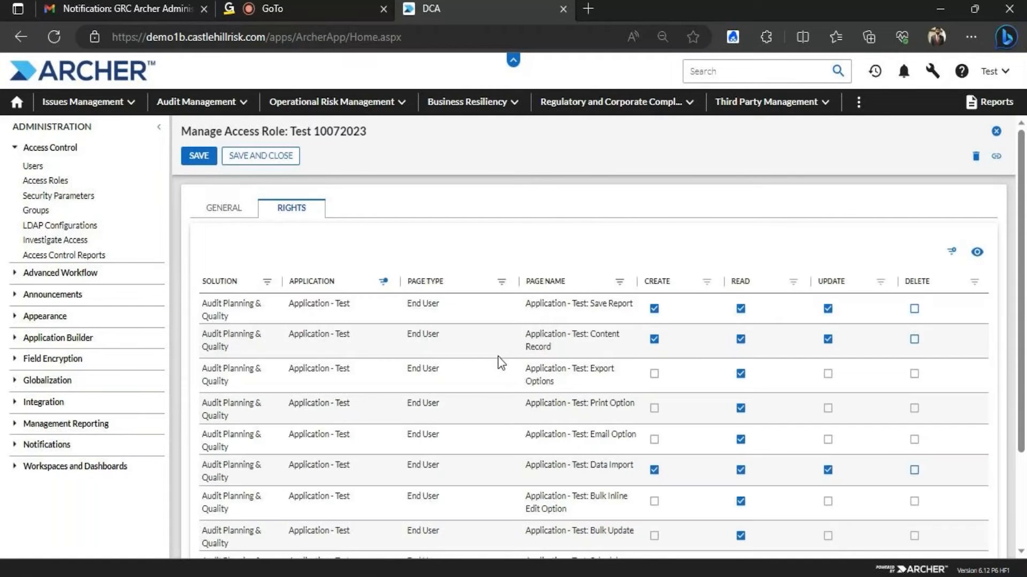
Highlight the first Application - Test page name in the filtered rights list
left_click_drag(527, 303, 632, 305)
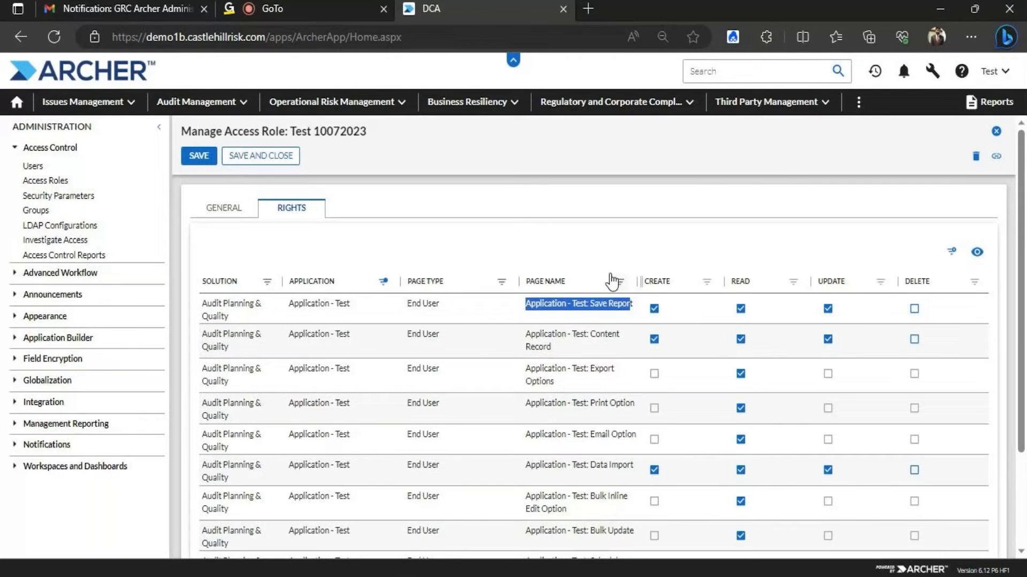
left_click(521, 300)
left_click_drag(526, 303, 635, 306)
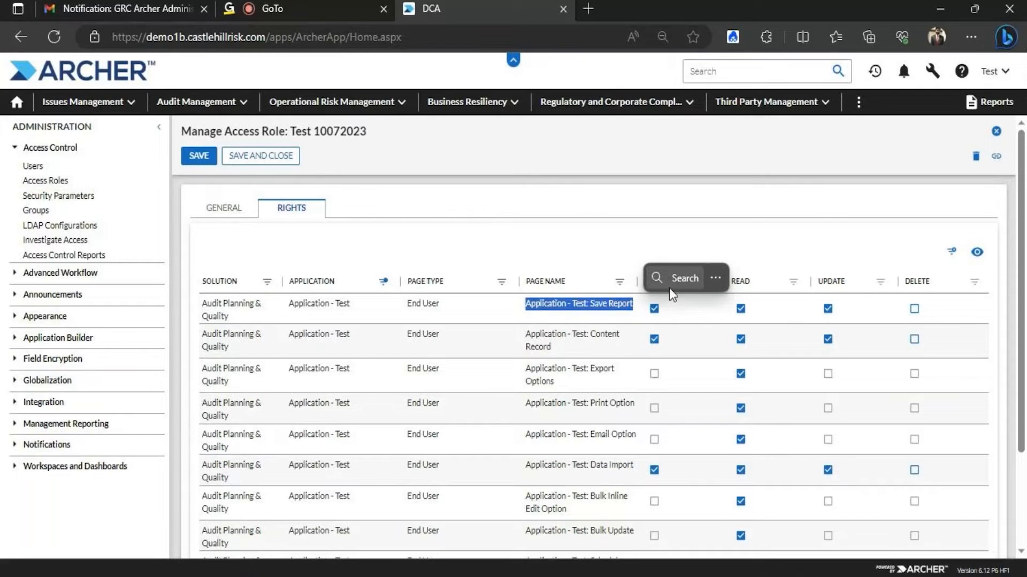
left_click(787, 266)
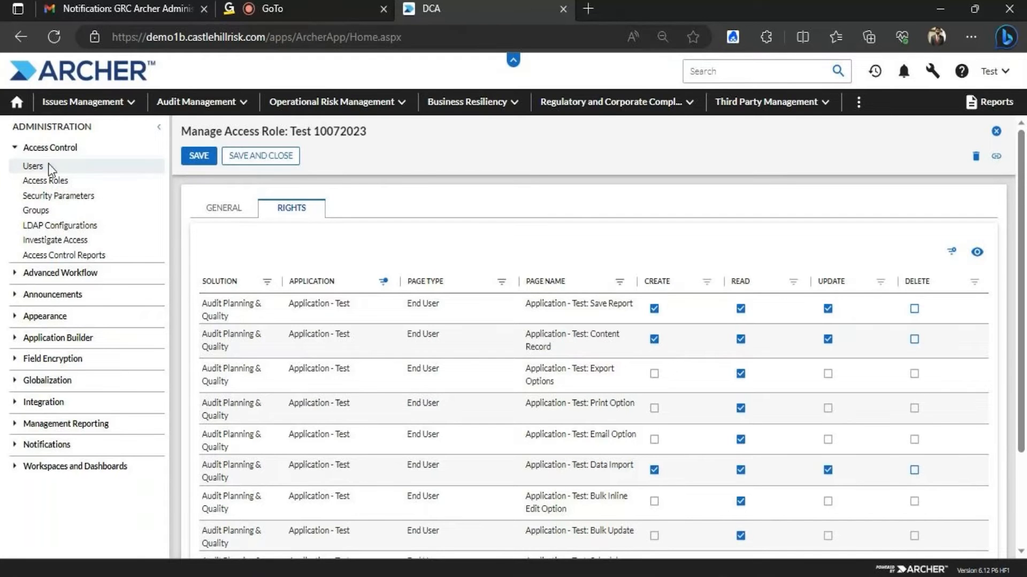
Open the test user's account and verify the Test 10072023 role on its Roles tab
left_click(34, 168)
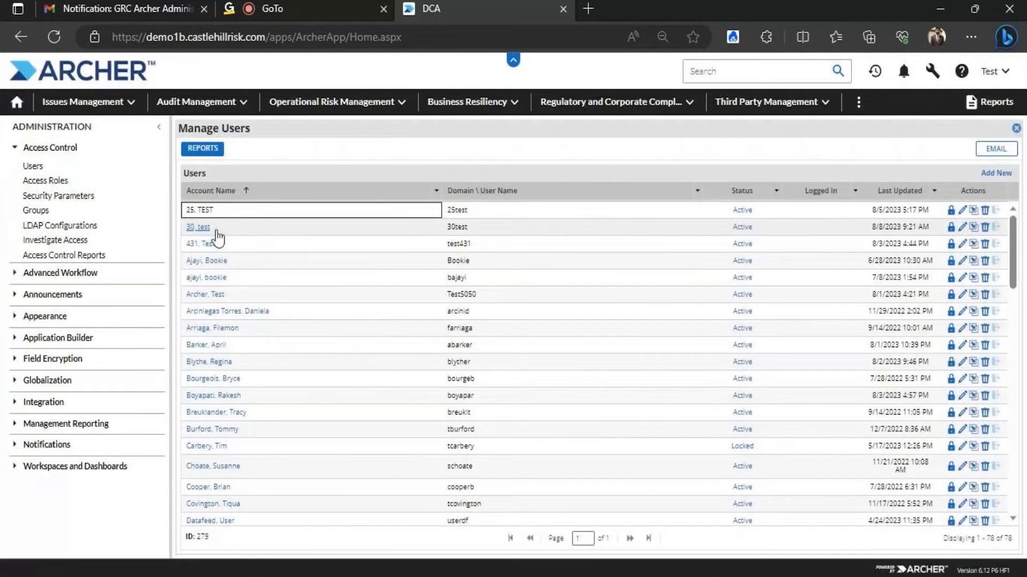
left_click(201, 230)
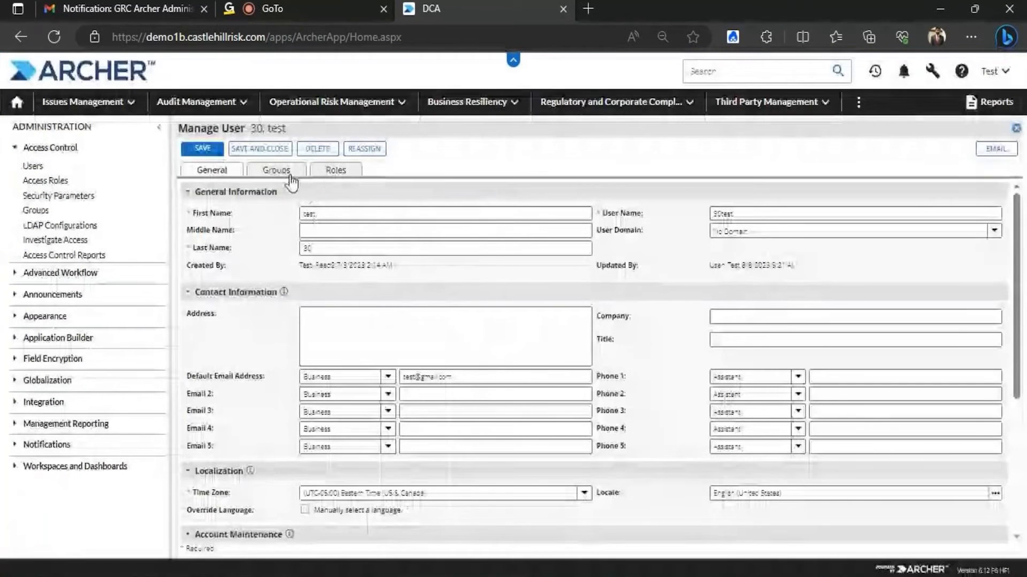
left_click(294, 170)
left_click(337, 170)
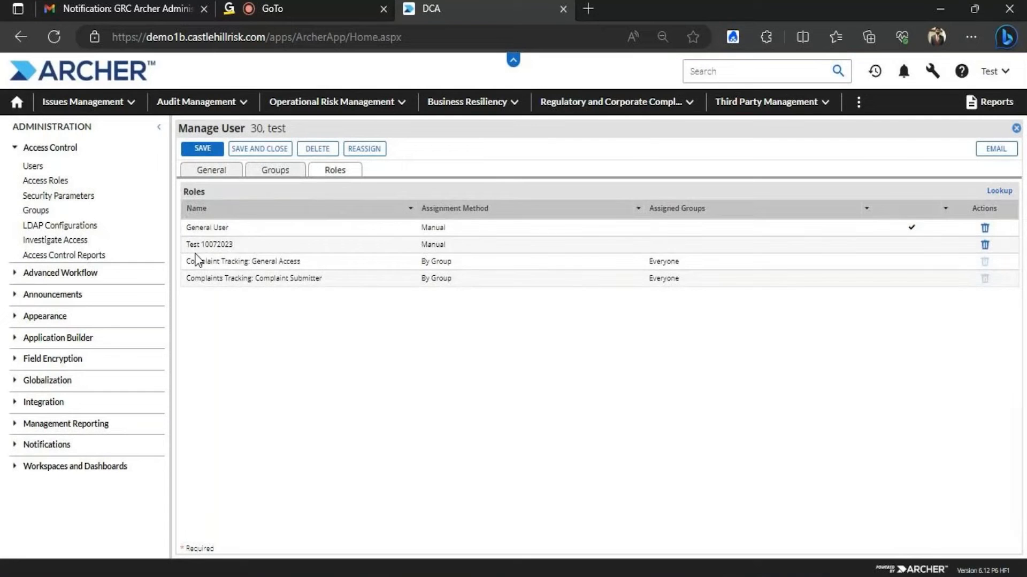
left_click(206, 246)
left_click(217, 170)
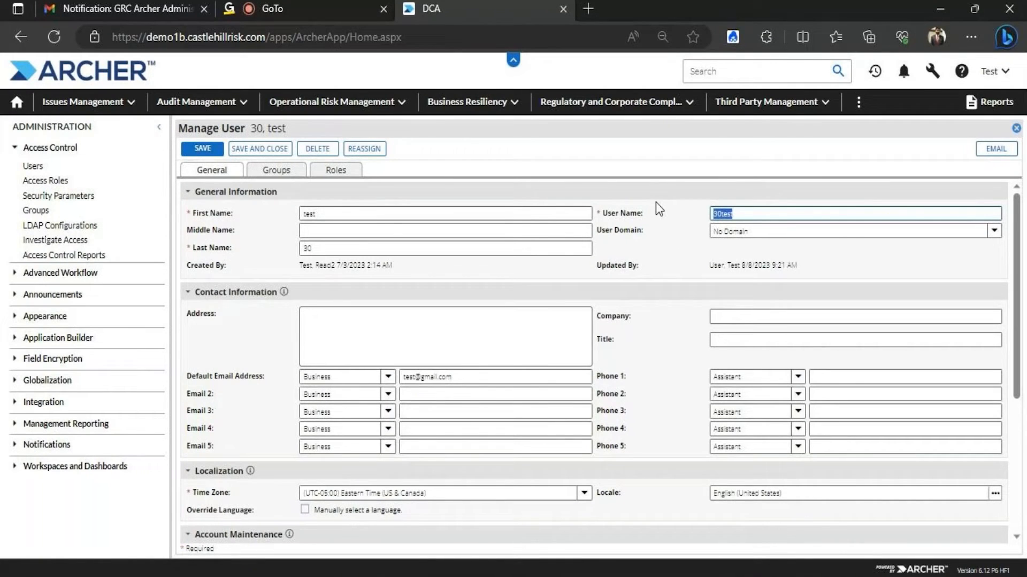
Save and close the user record, then open a new InPrivate browser window
left_click(261, 149)
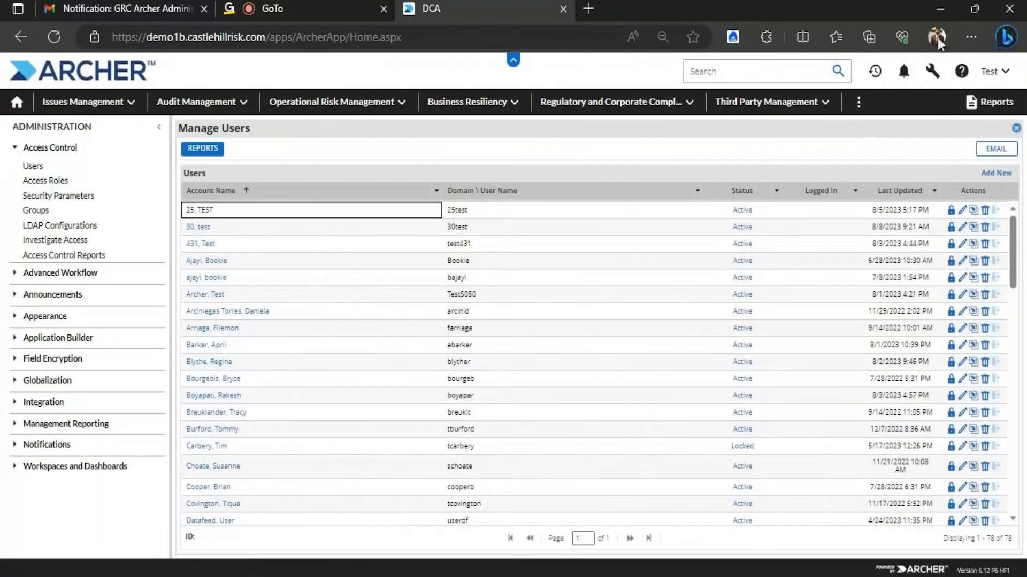
left_click(965, 38)
left_click(866, 111)
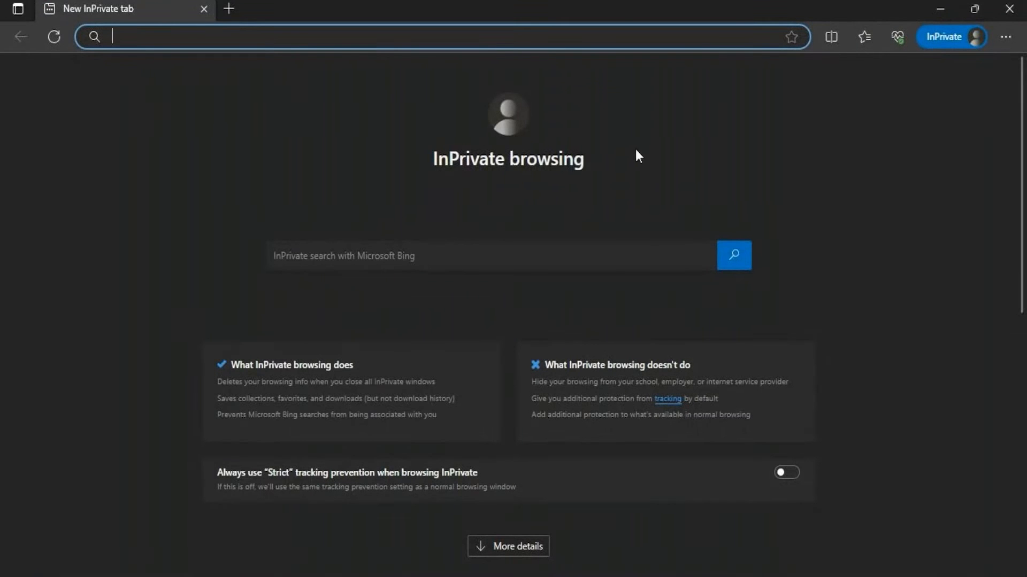
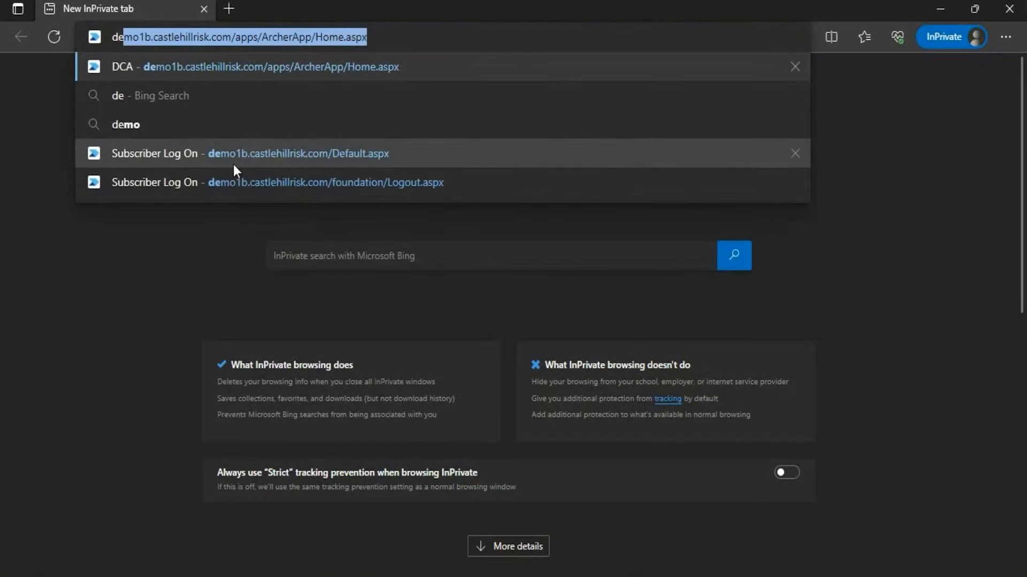
Log in to Archer as the test user on instance CHR-DCA with the saved password
left_click(233, 165)
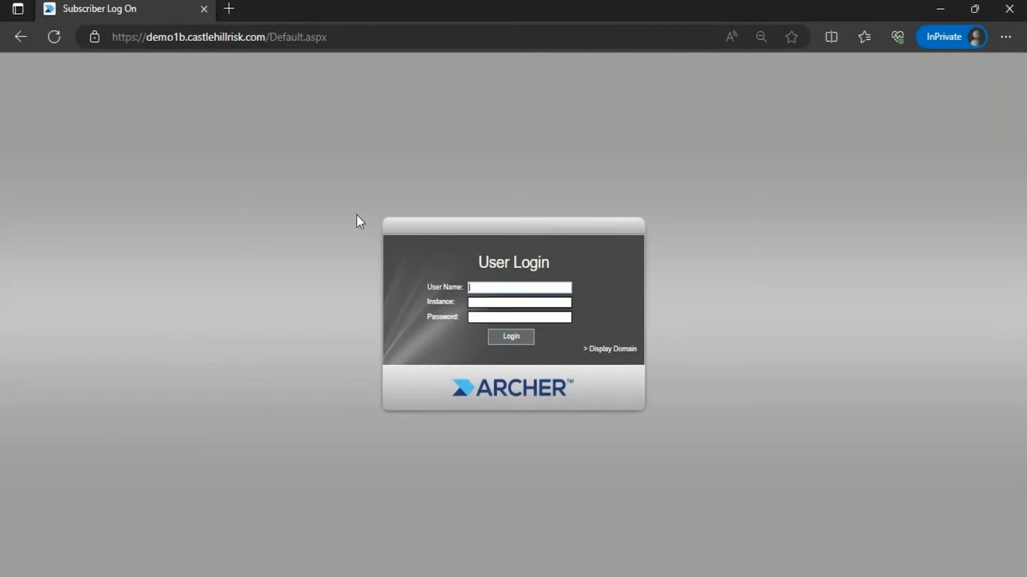
left_click(474, 303)
type("CHR-DCA")
left_click(492, 318)
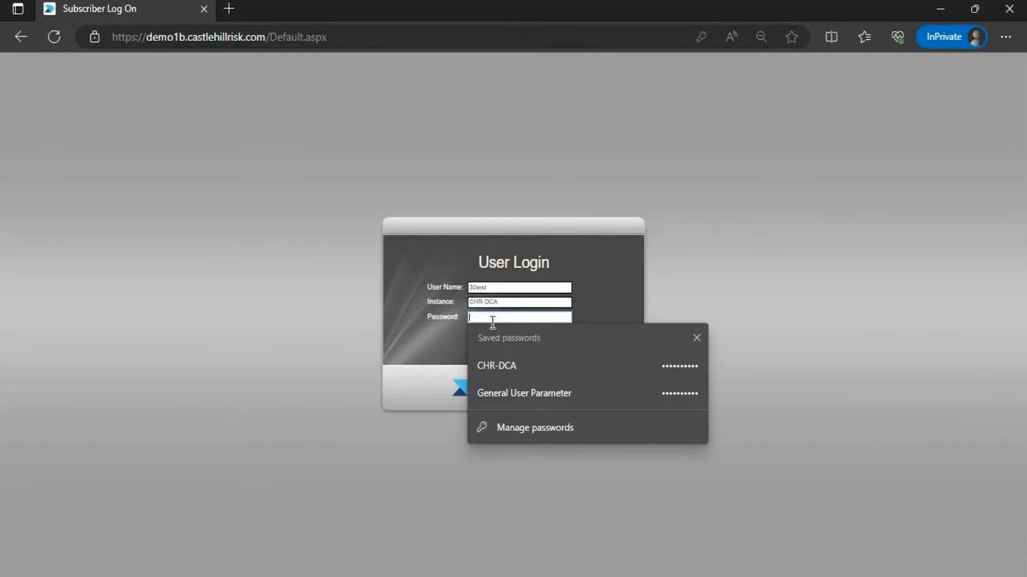
left_click(517, 396)
left_click(511, 339)
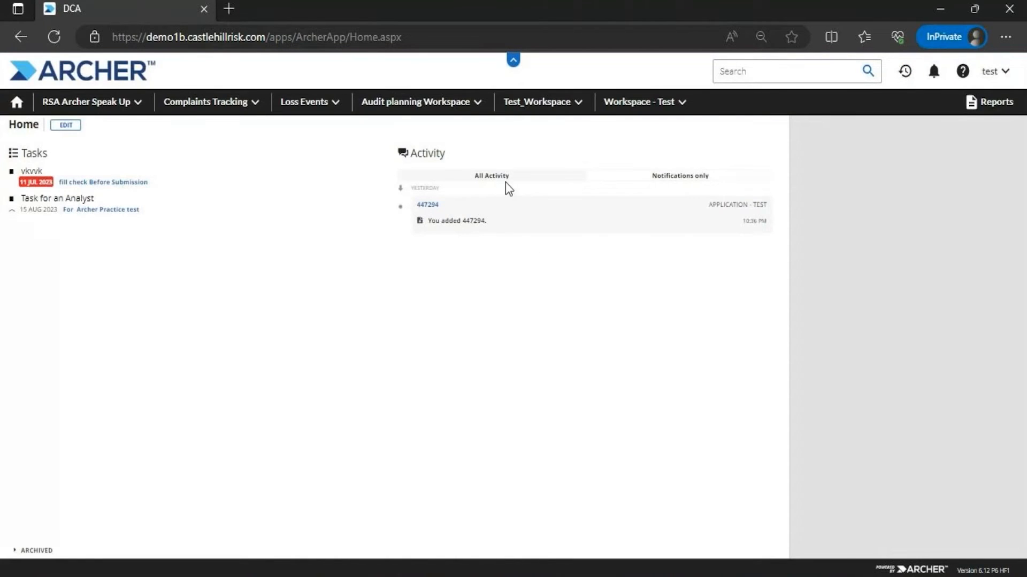
Open Application - Test from the Audit planning Workspace menu and choose Modify
left_click(476, 109)
left_click(415, 149)
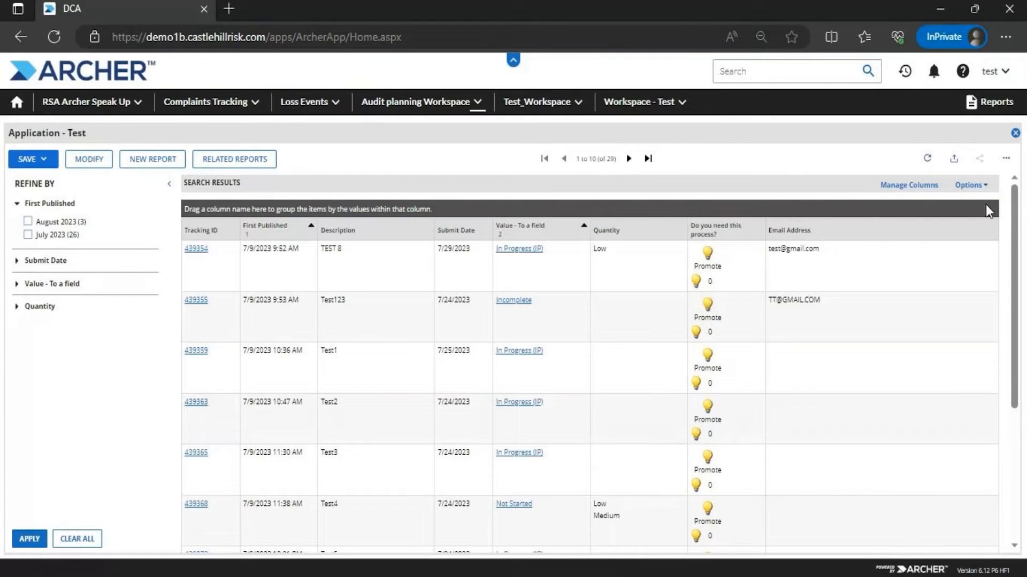
left_click_drag(1015, 201, 1010, 156)
left_click(90, 160)
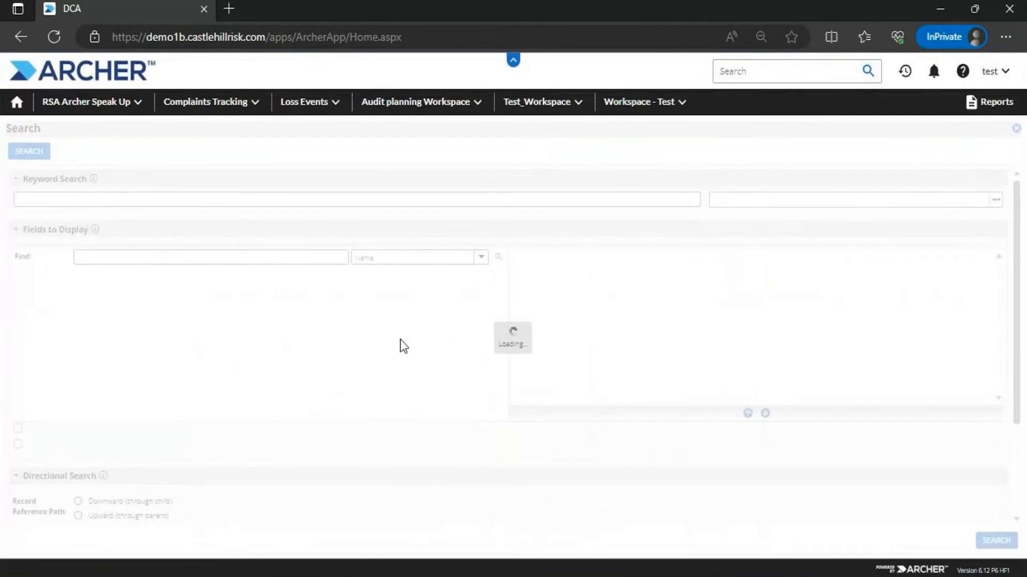
left_click_drag(1009, 278, 989, 269)
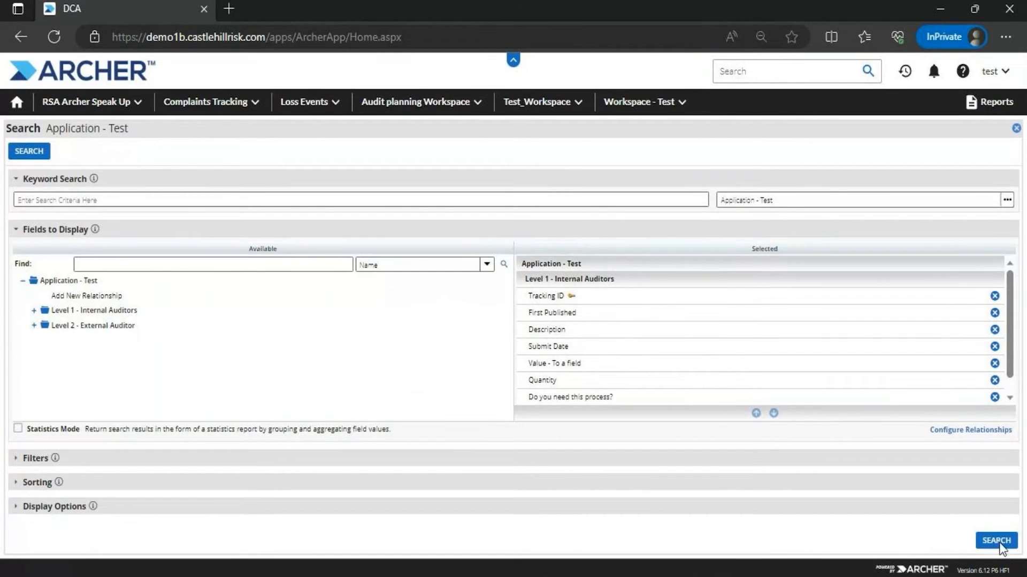
Run the search and start saving it as a new Personal Report
left_click_drag(1010, 324, 1010, 345)
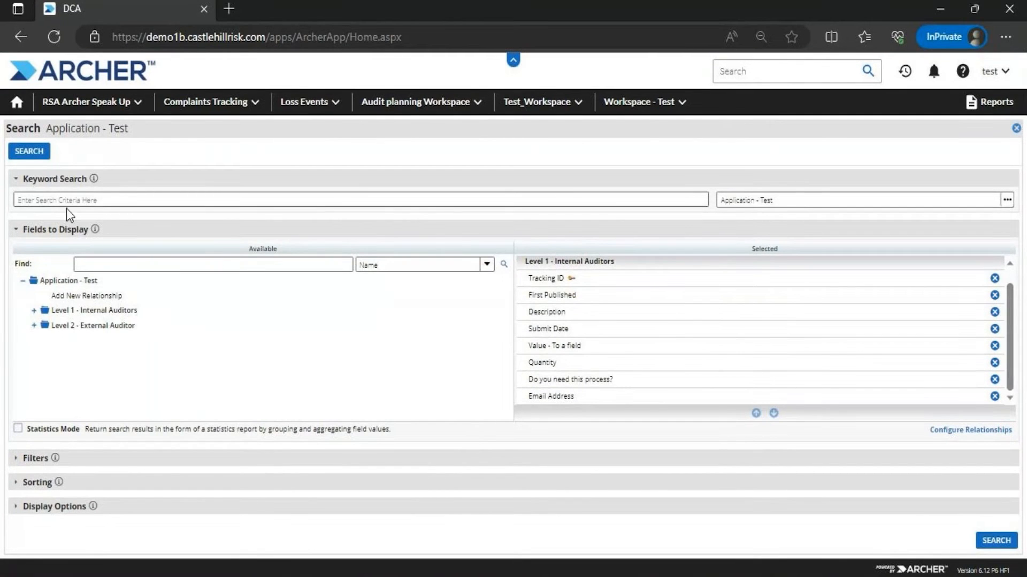
left_click(30, 151)
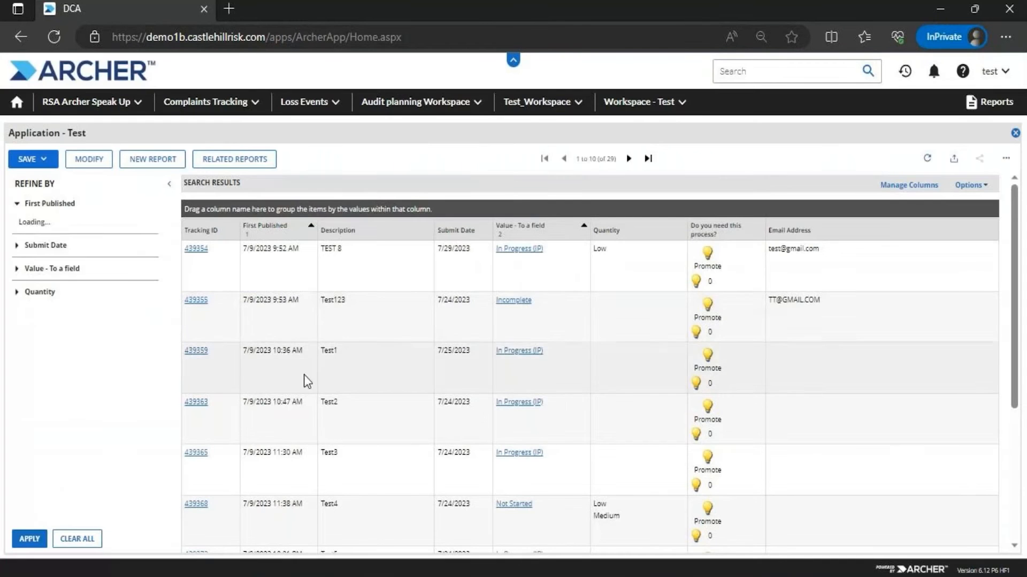
left_click(33, 159)
left_click(55, 181)
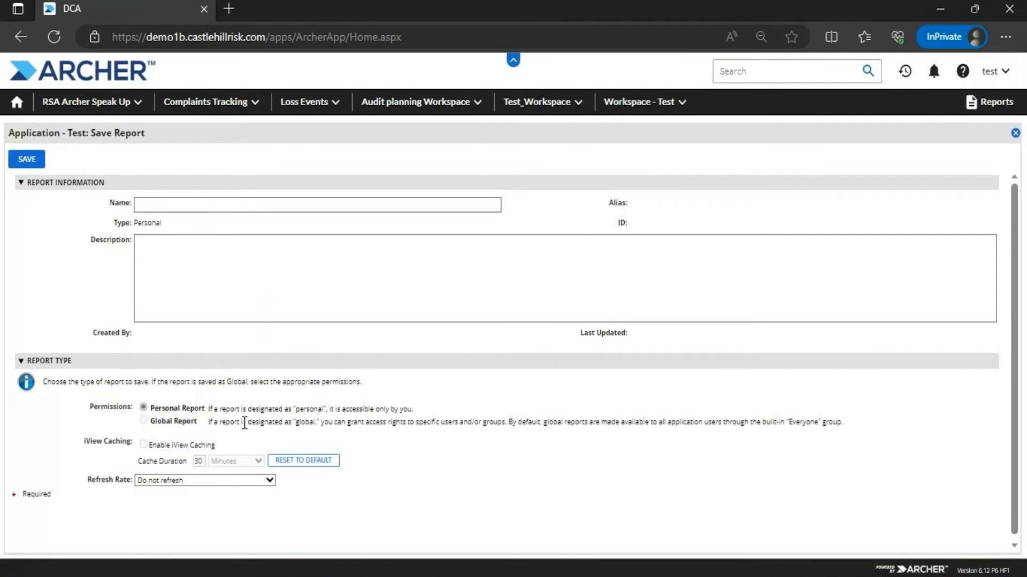
left_click_drag(843, 425, 208, 422)
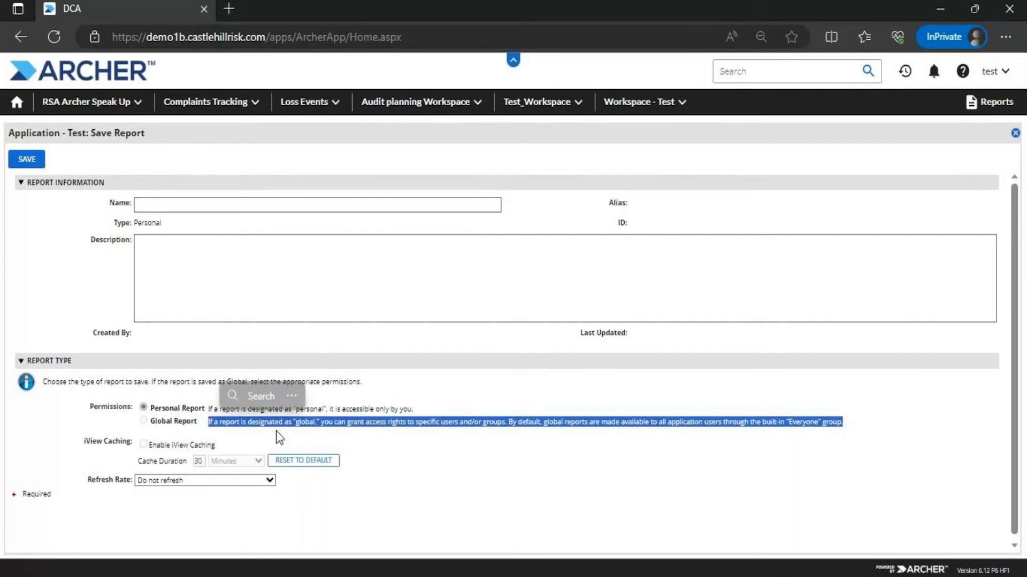
left_click(109, 410)
left_click(142, 407)
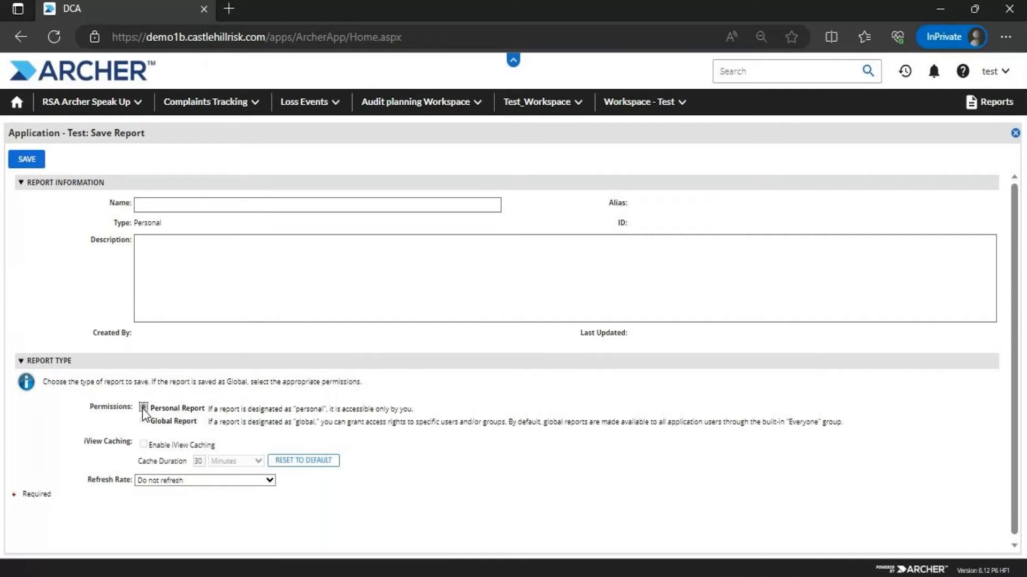
Name the report 'Test_Personal Report2023' and save it
left_click(199, 206)
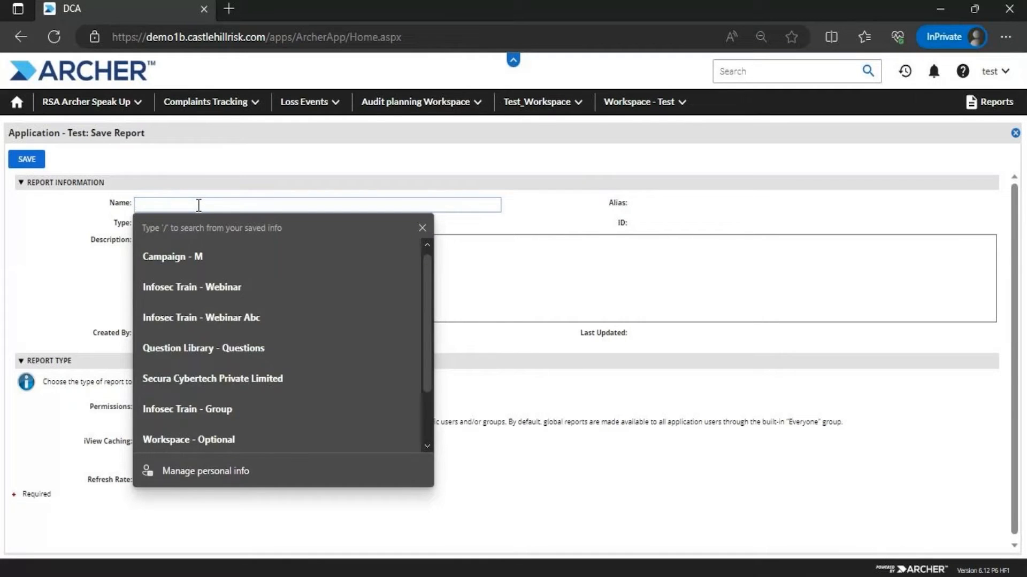
type("tES")
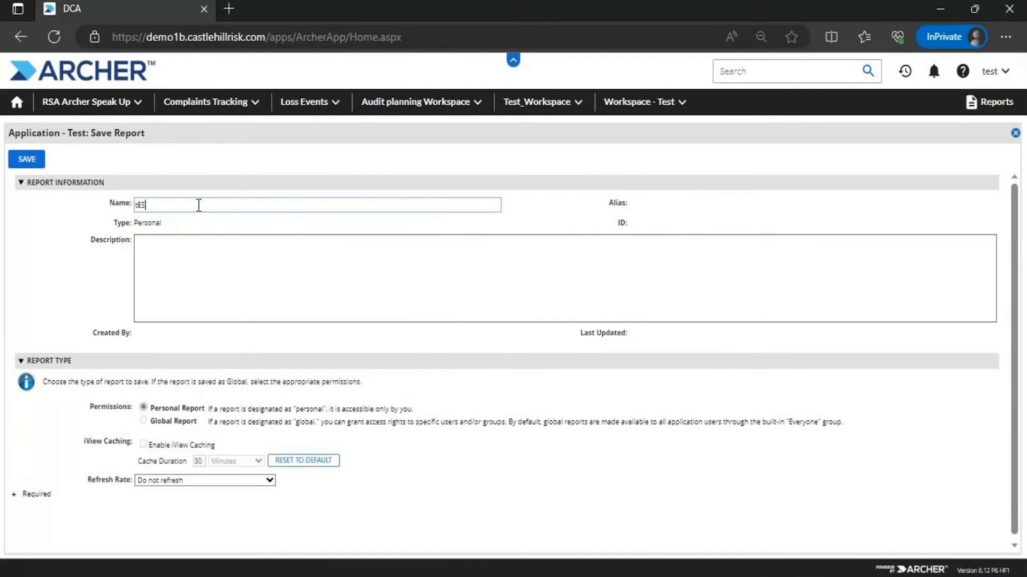
key("BackSpace")
key("BackSpace")
type("Test_Personal Report2023")
left_click(37, 161)
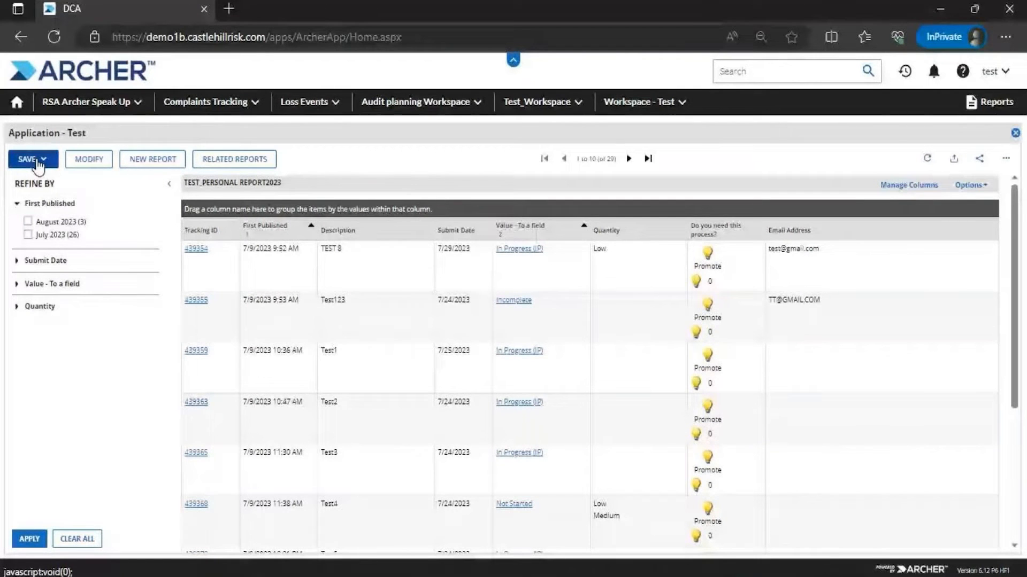
Open the list of available reports, then close it to return to the Test_Personal Report2023 results
left_click(41, 159)
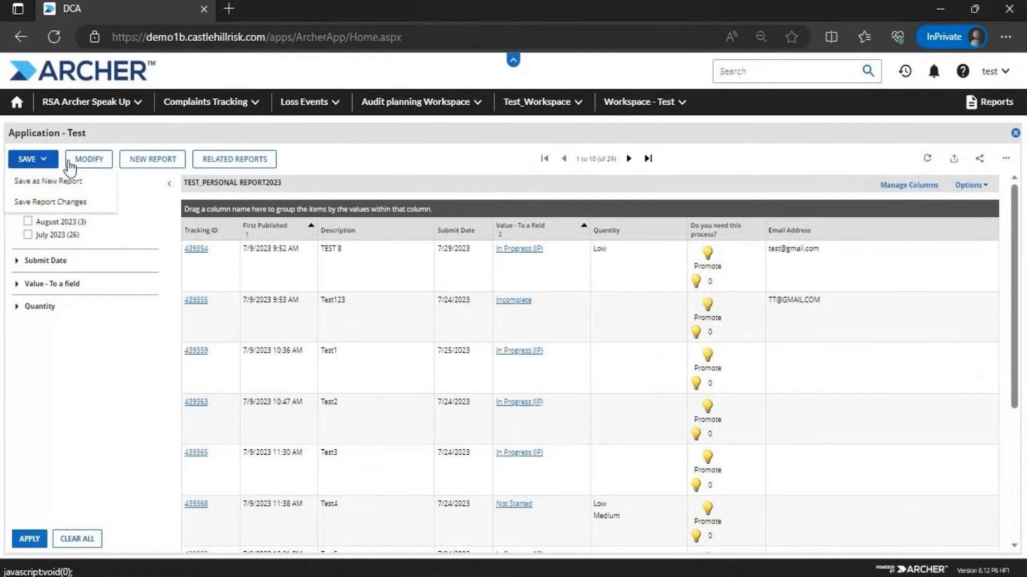
left_click(235, 159)
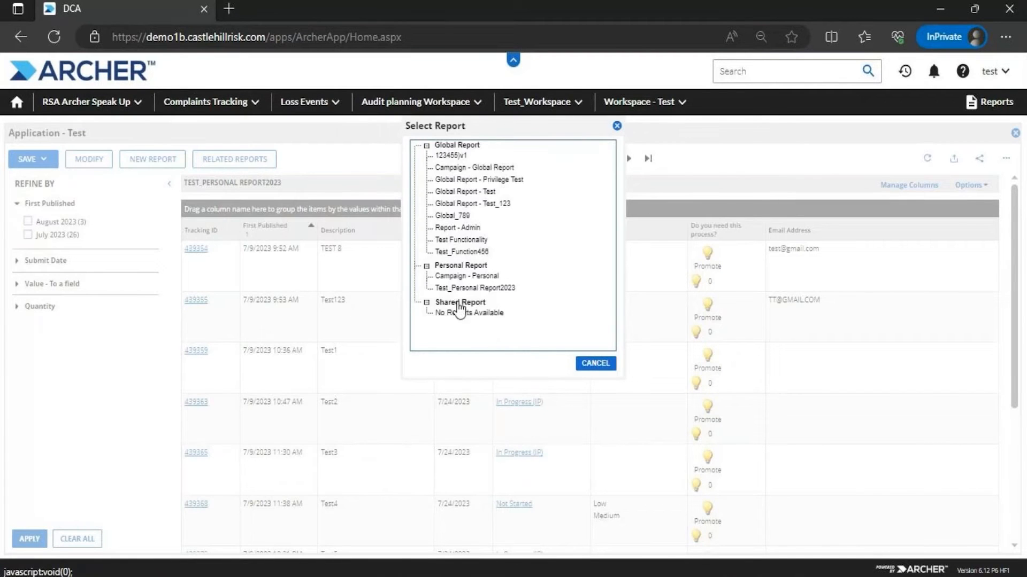
mouse_move(495, 288)
left_mouse_down()
mouse_move(522, 289)
mouse_move(490, 291)
mouse_move(488, 303)
left_mouse_up()
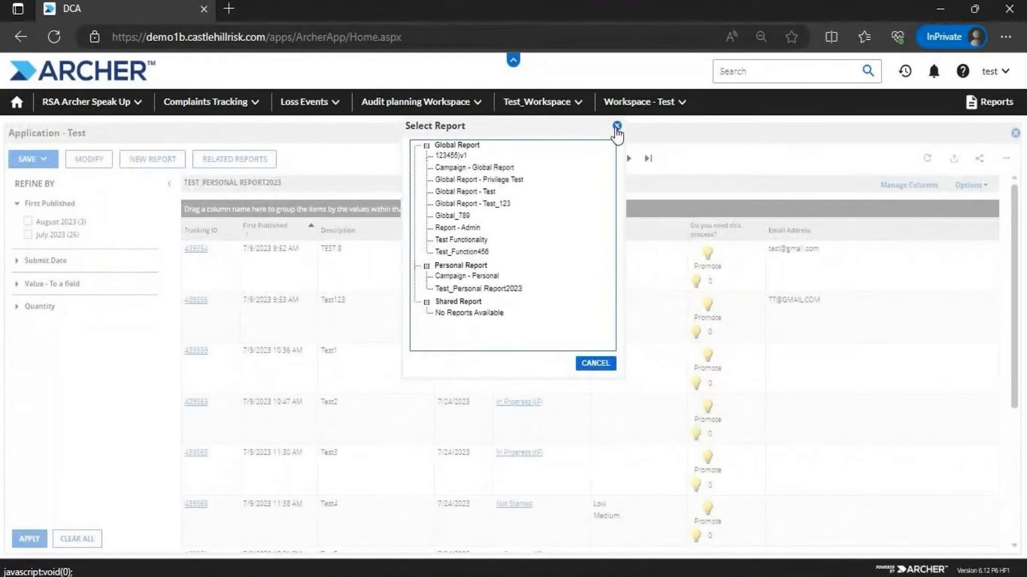
left_click(617, 127)
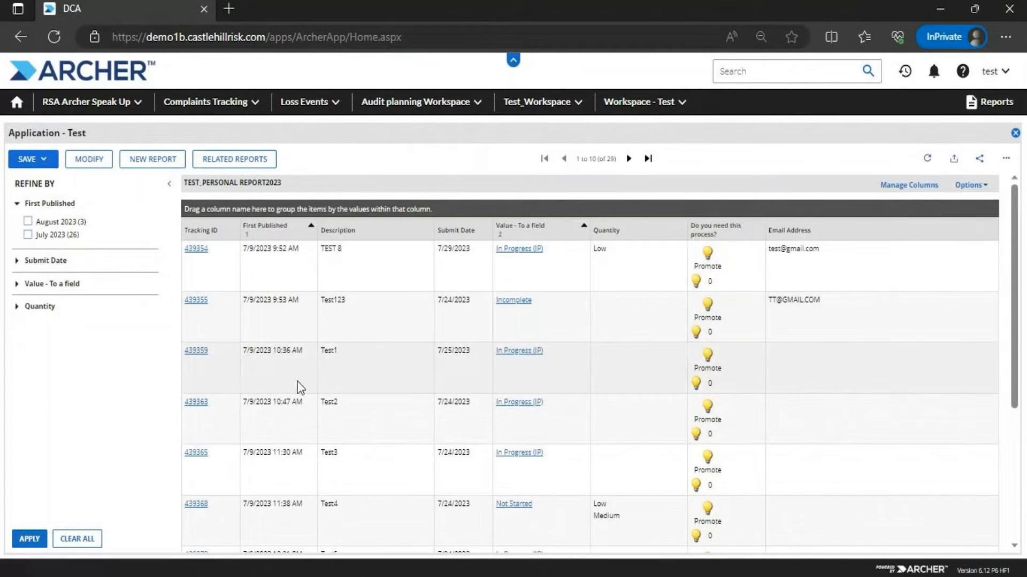
mouse_move(382, 576)
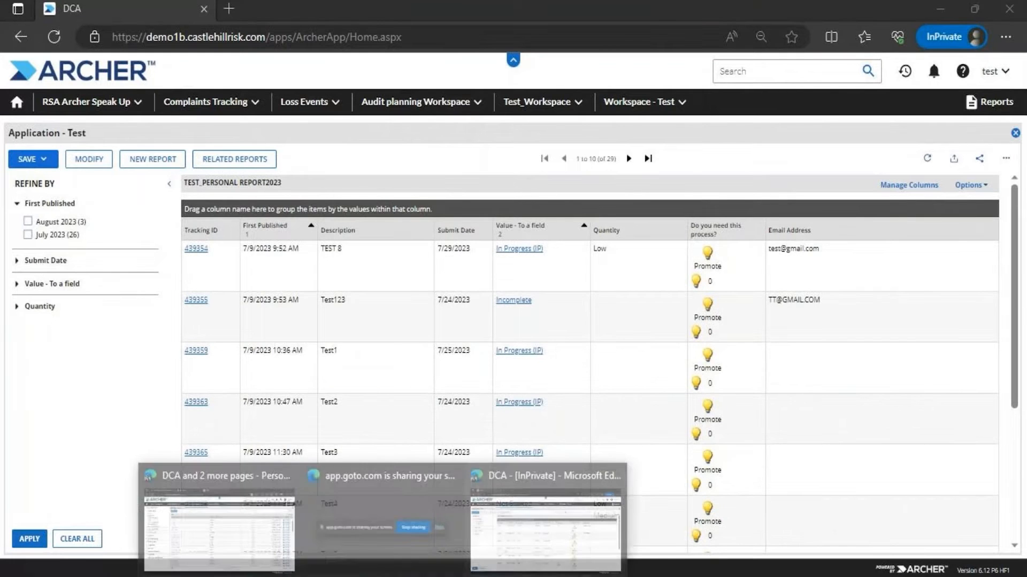
In the admin window, reopen Application - Test from Audit Planning & Quality and view Related Reports
left_click(211, 522)
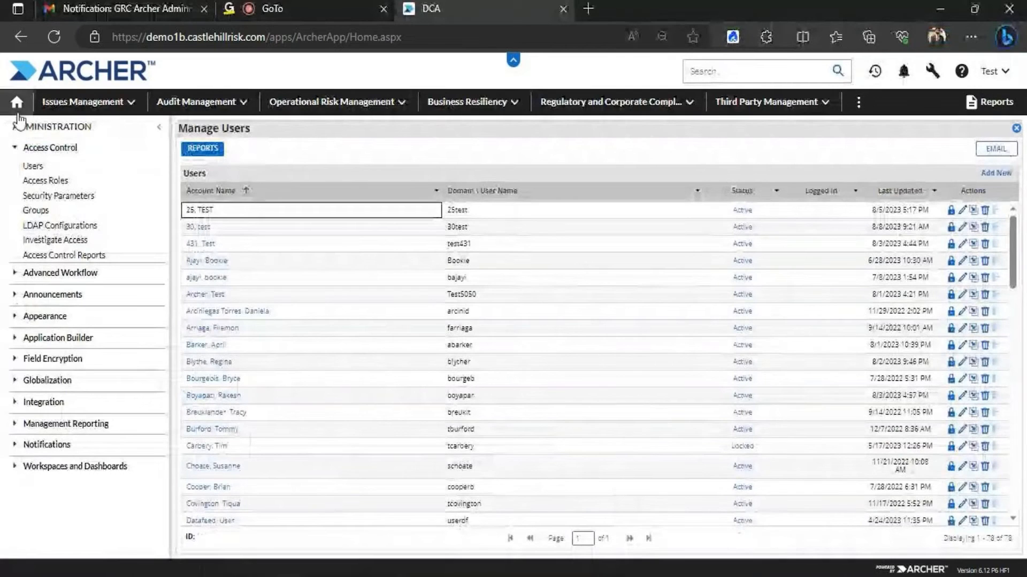
left_click(49, 36)
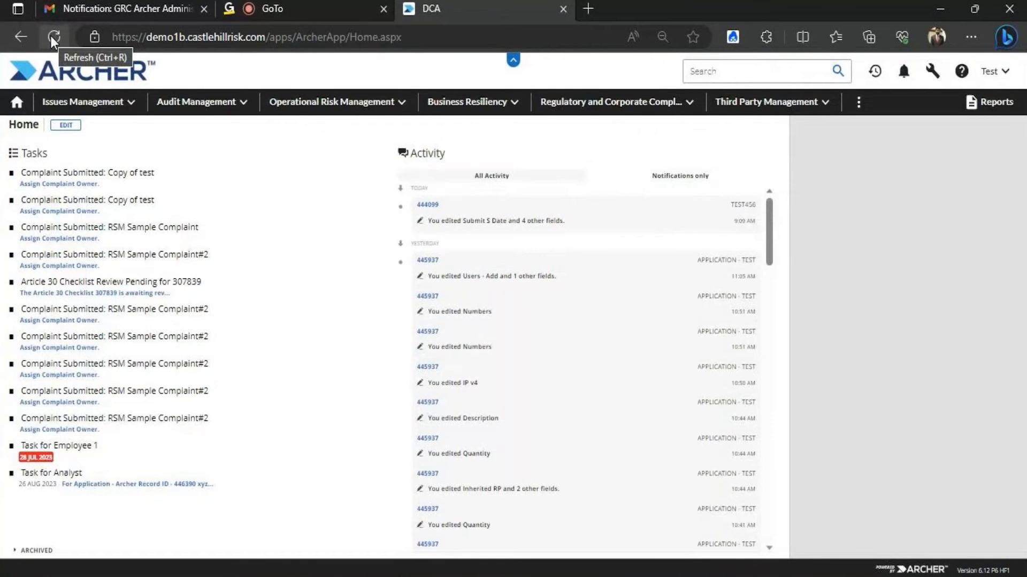
left_click(246, 104)
left_click(239, 169)
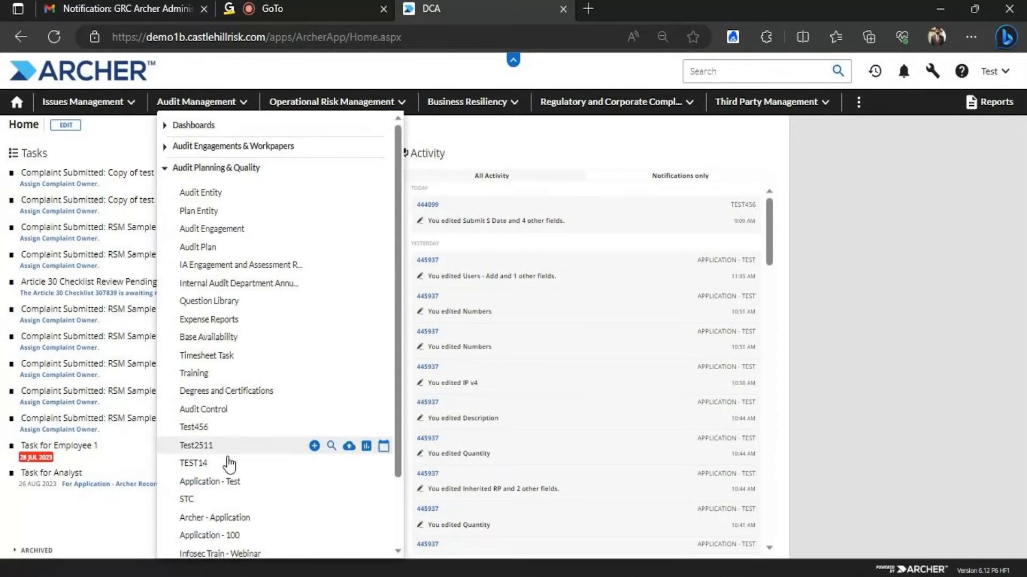
left_click(229, 483)
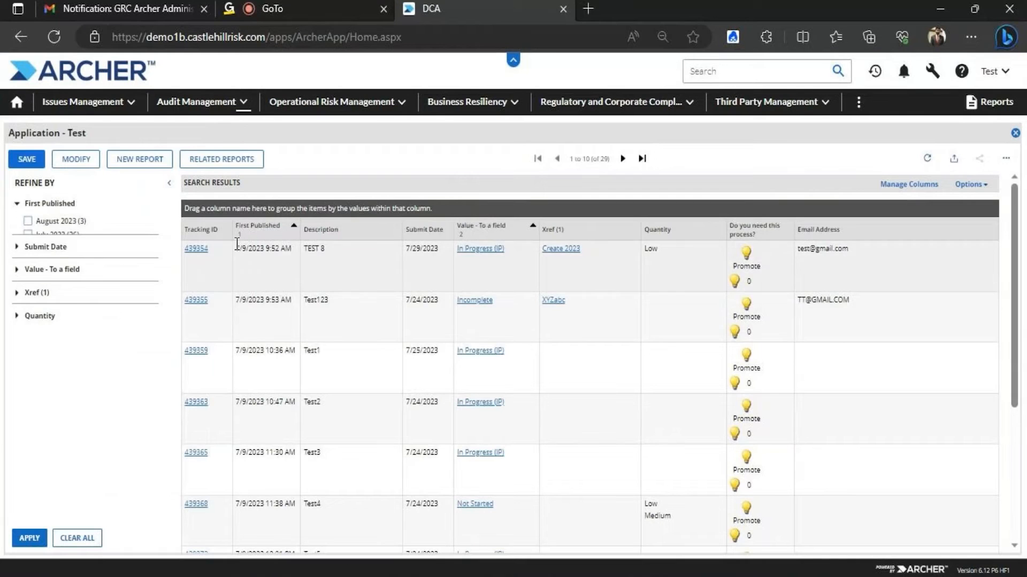
left_click(225, 161)
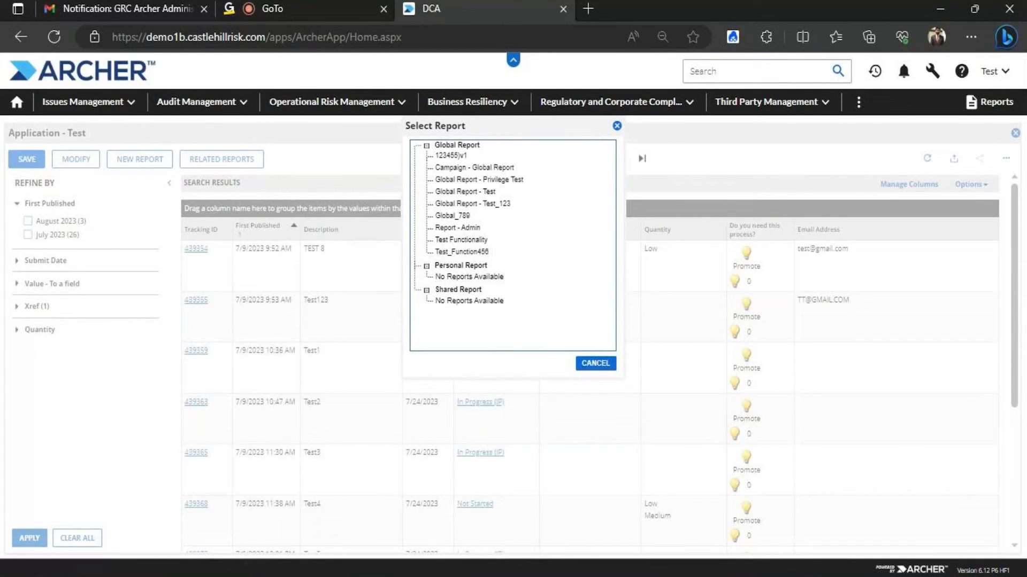
left_click(535, 530)
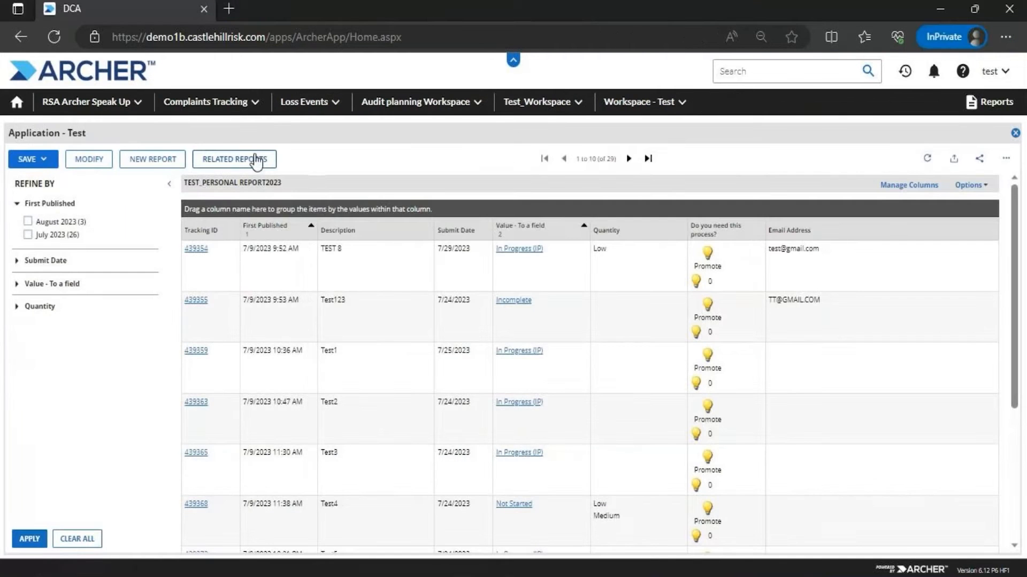
left_click(256, 159)
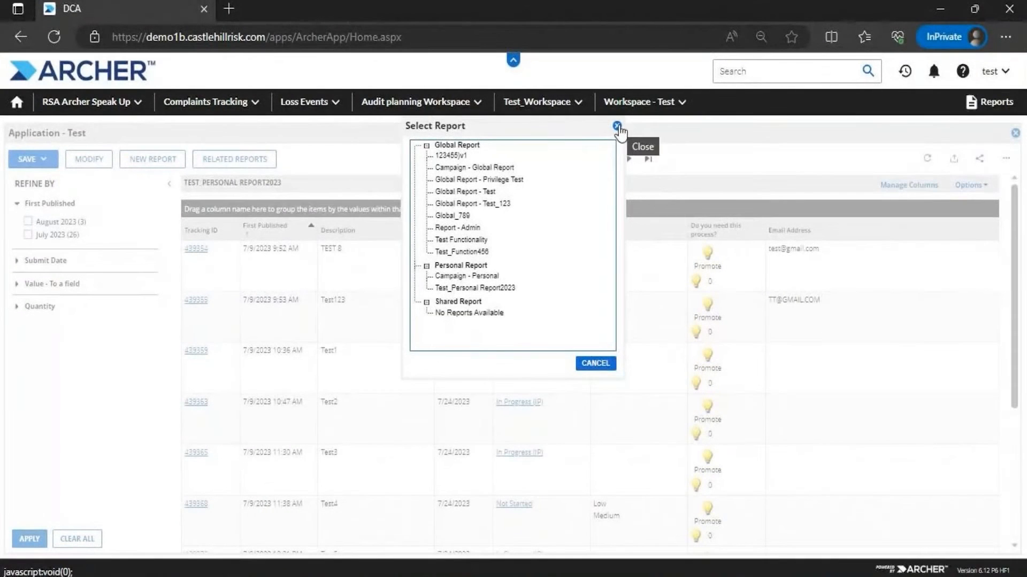
mouse_move(398, 574)
left_click(230, 513)
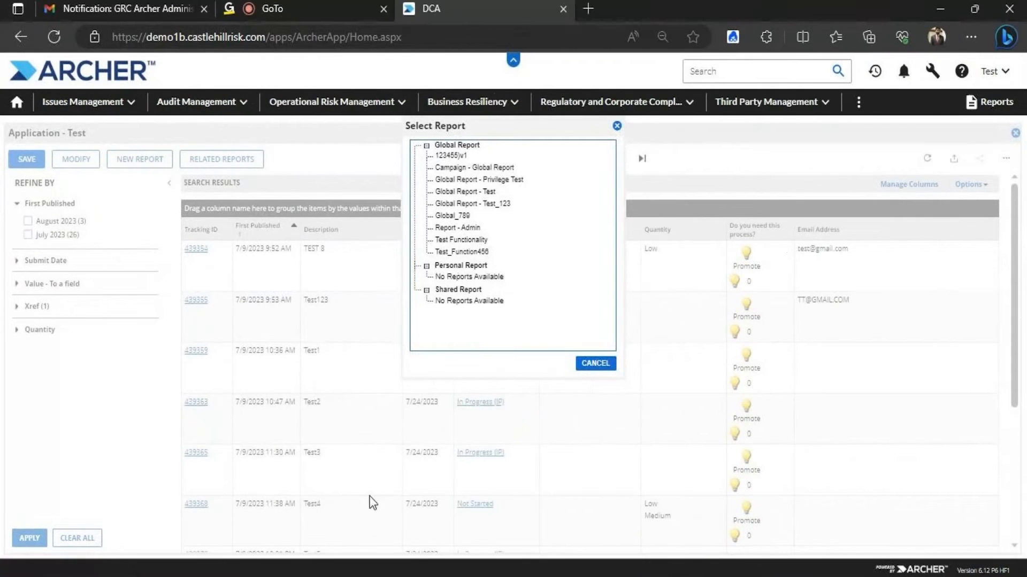
left_click(617, 126)
mouse_move(408, 566)
left_click(557, 508)
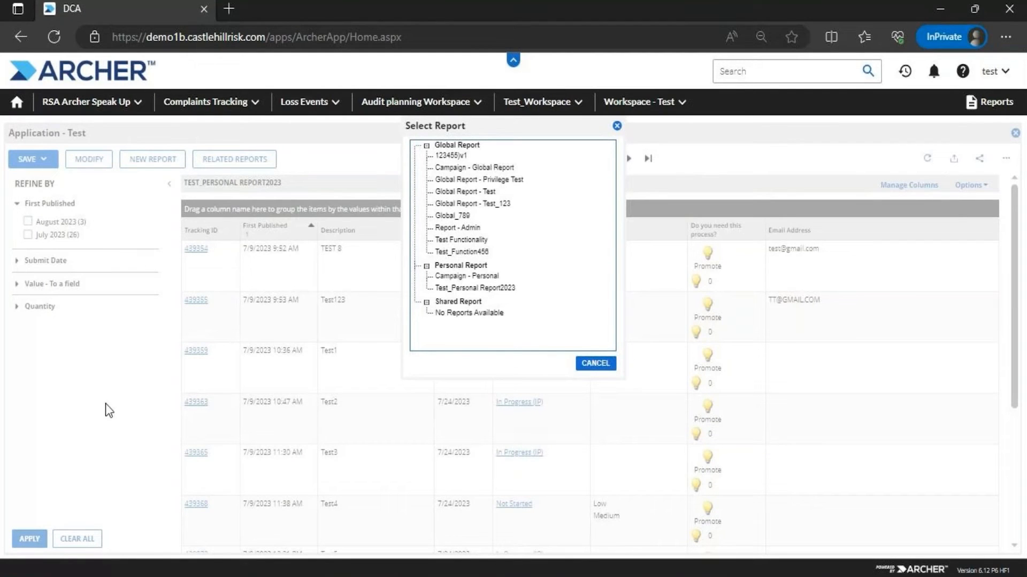
left_click(594, 363)
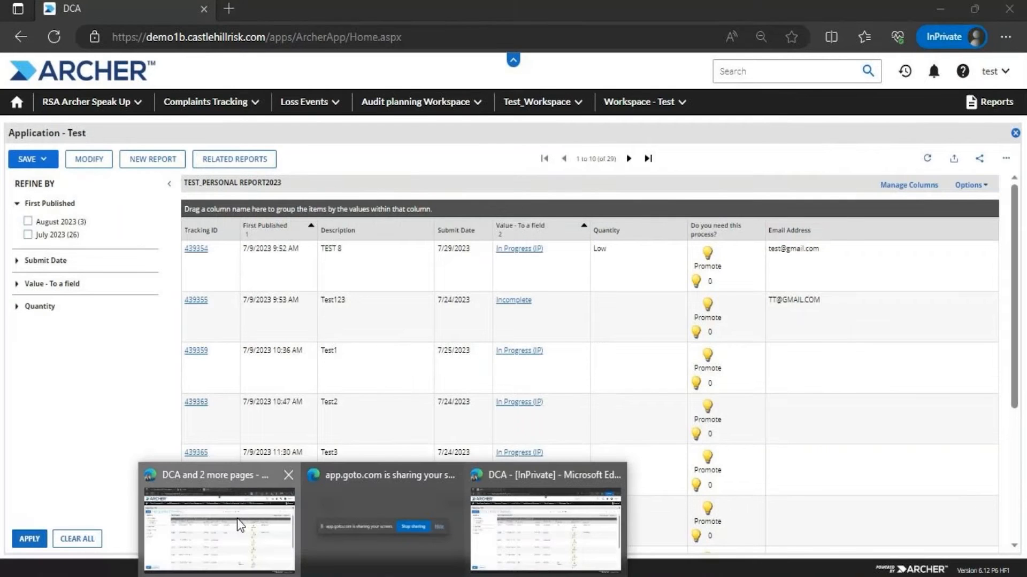
left_click(236, 518)
Open the Test 10072023 access role's Rights tab from Access Control > Access Roles
left_click(932, 71)
left_click(920, 122)
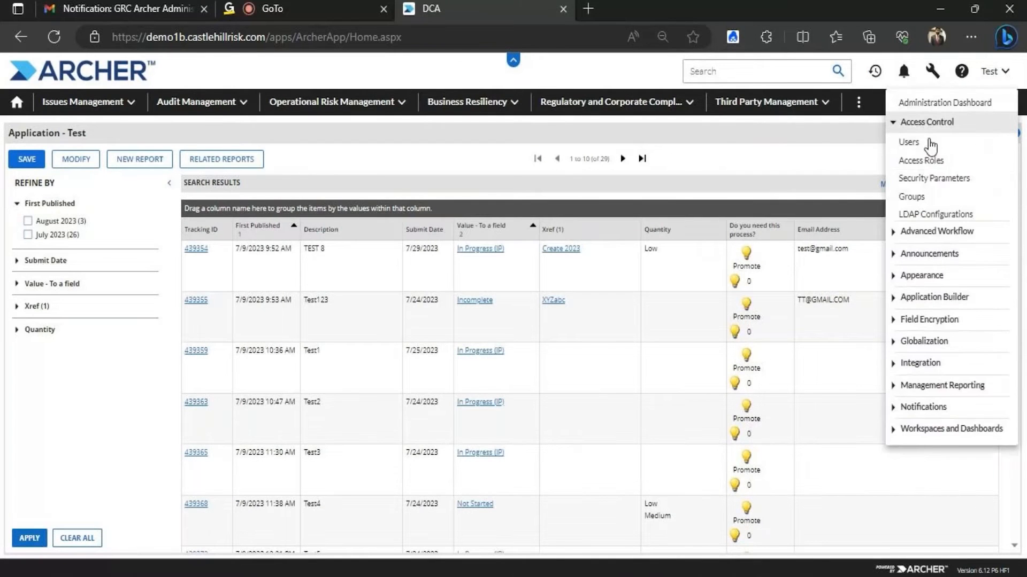
left_click(904, 140)
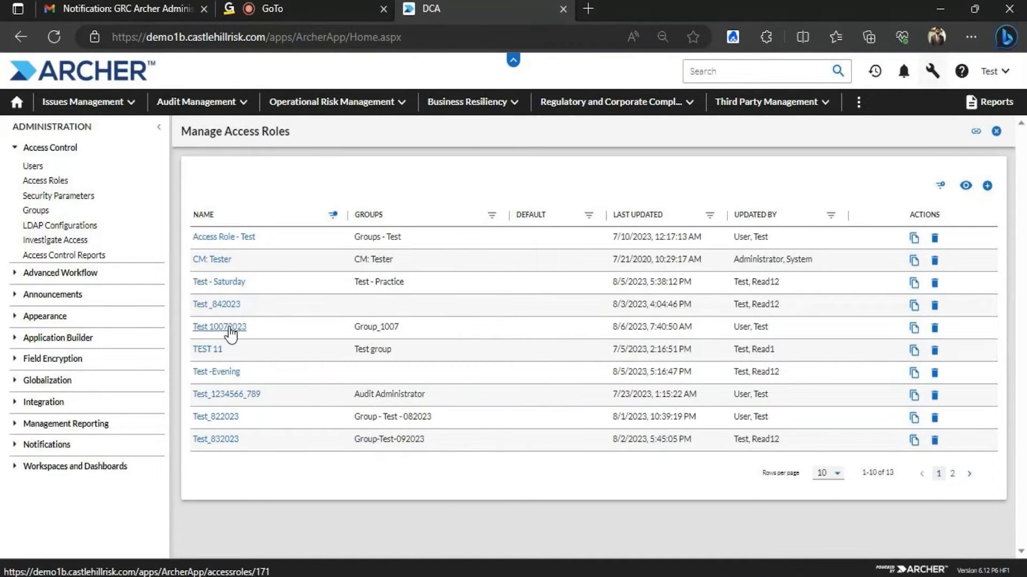
left_click(229, 328)
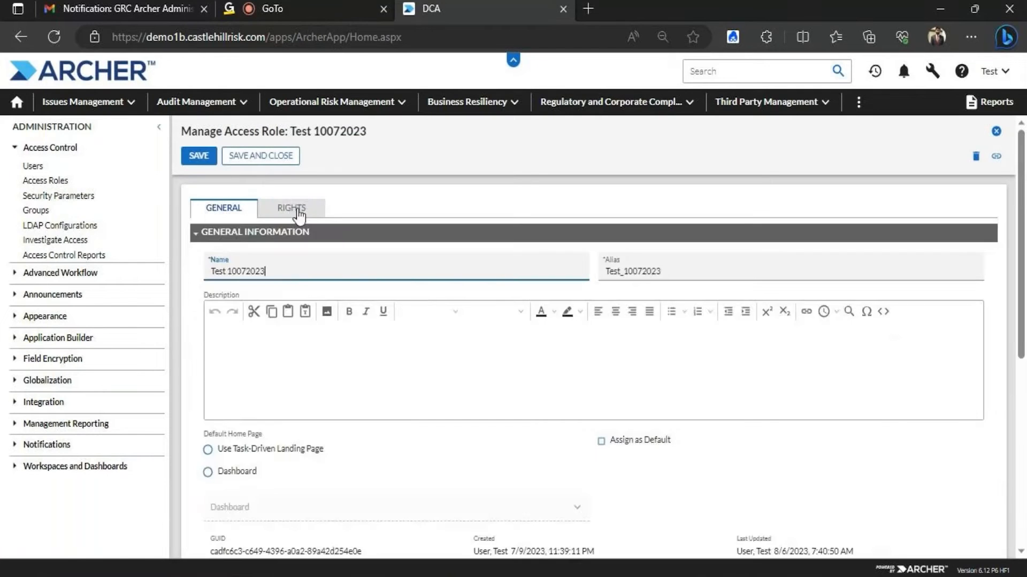
left_click(293, 209)
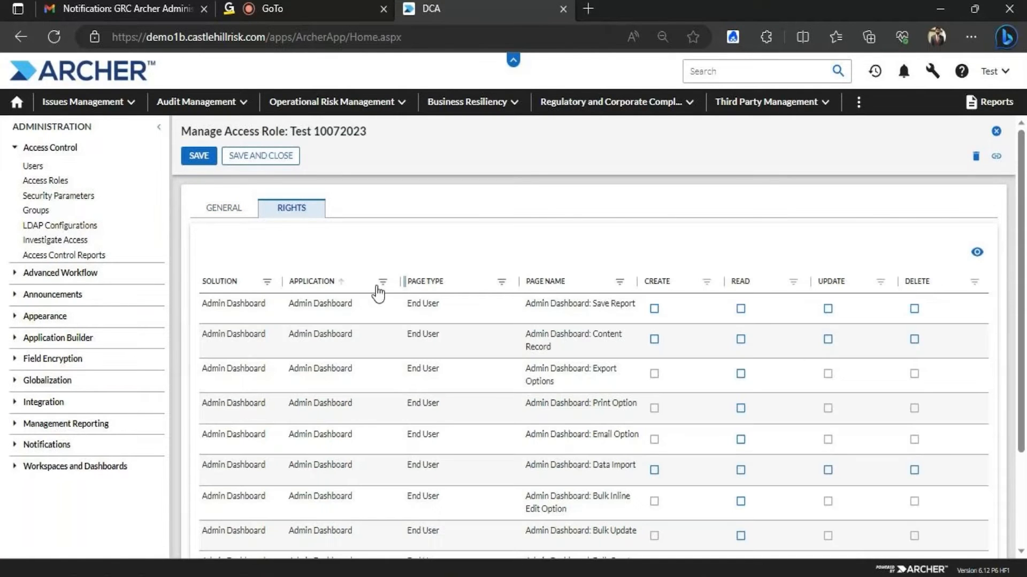
Filter rights to Application - Test, untick Save Report Create and Update, and save the role
left_click(381, 289)
type("Ap")
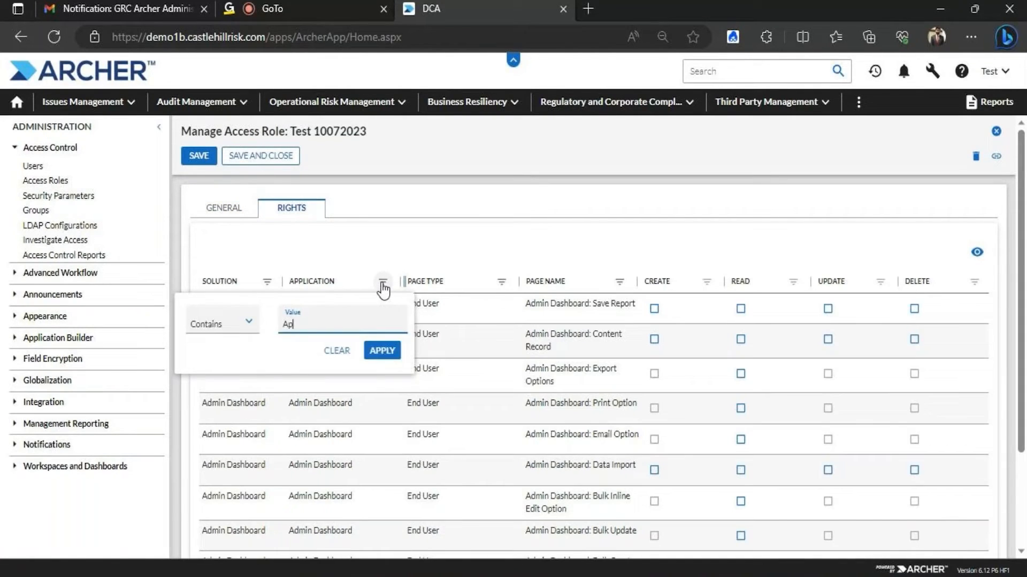
type("plication - Test")
key("Return")
left_click(653, 308)
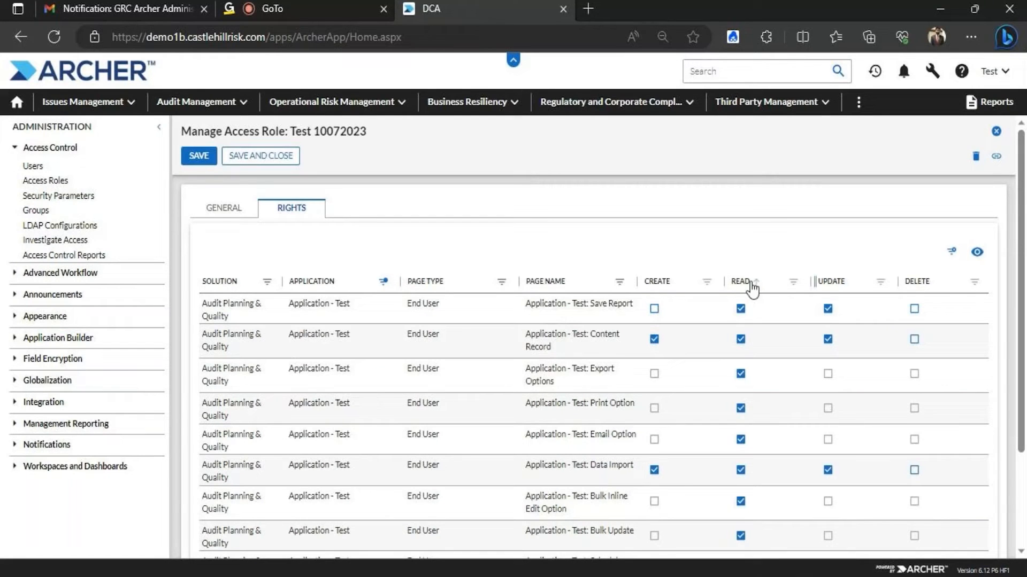
left_click(827, 310)
left_click(264, 156)
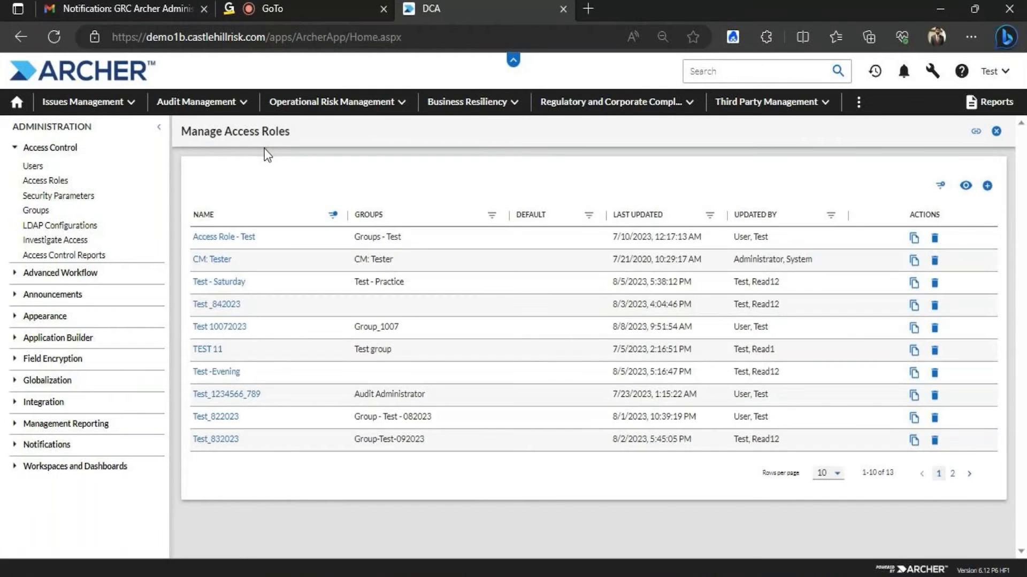
Clear the roles name filter, then switch to the InPrivate test-user window
left_click(333, 214)
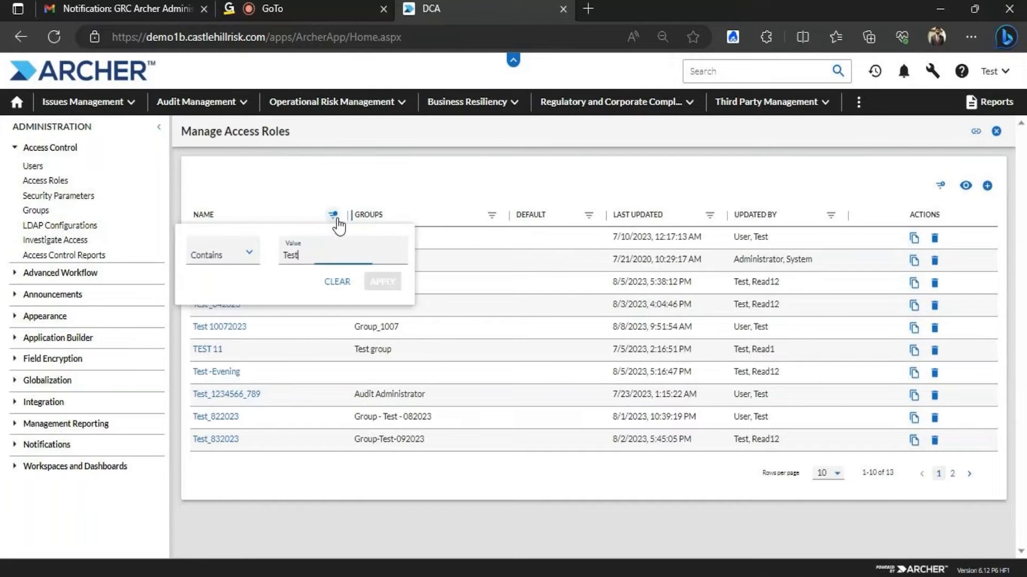
left_click(341, 283)
left_click(383, 576)
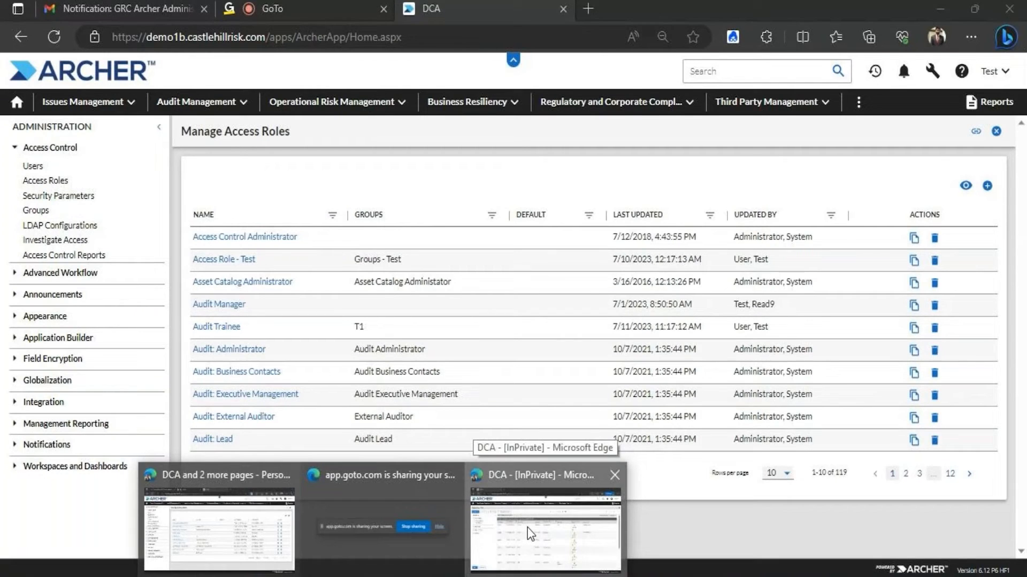
left_click(528, 528)
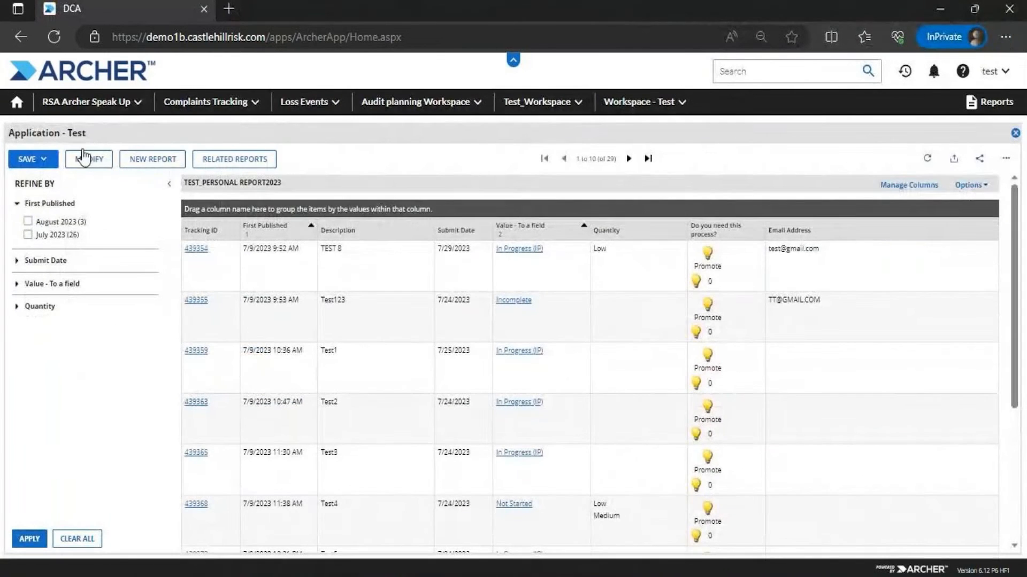
Return to the test user's InPrivate Archer window and reload the home page
left_click(20, 103)
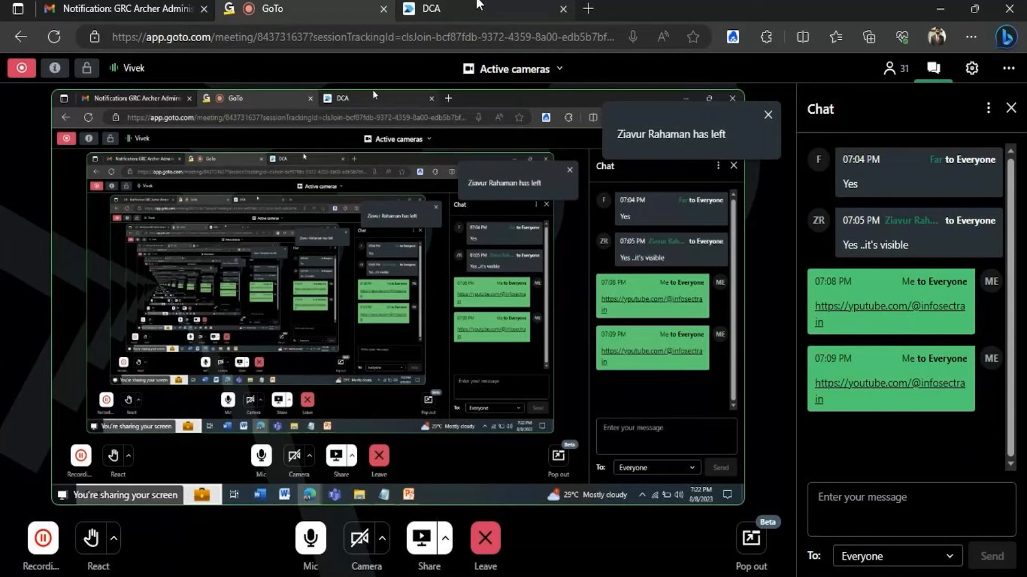
mouse_move(478, 5)
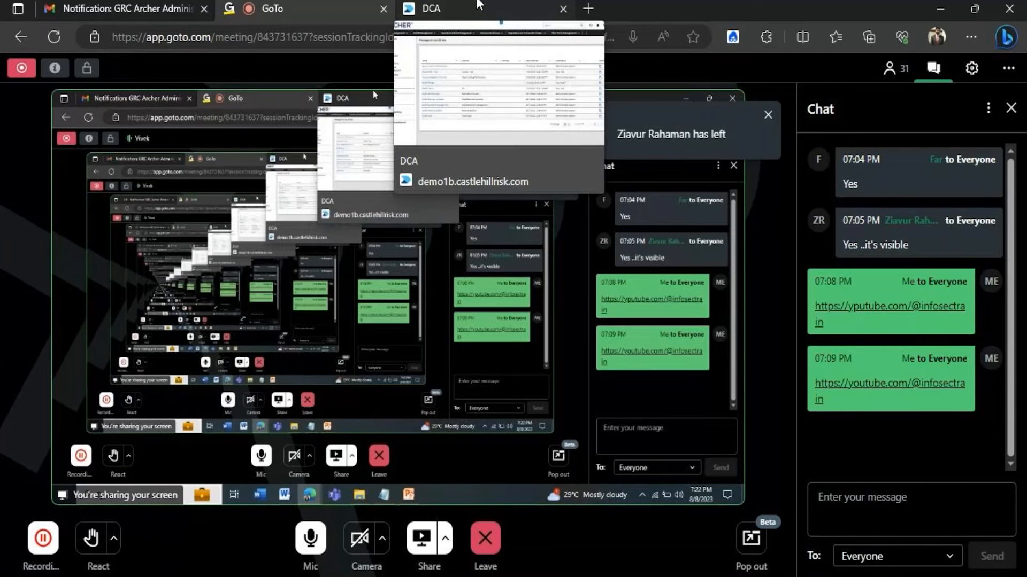
left_click(477, 6)
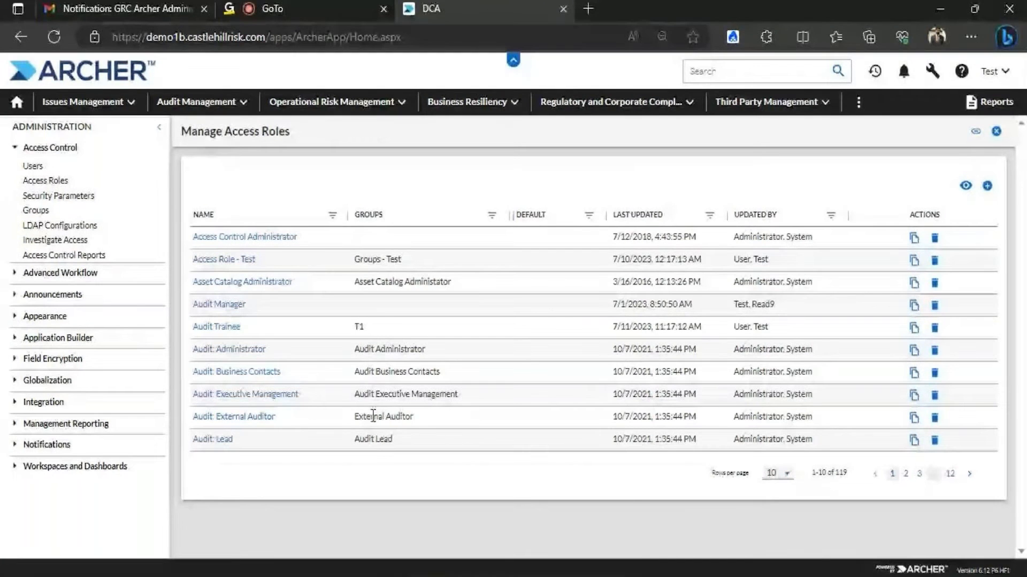
left_click(382, 576)
left_click(614, 506)
left_click(53, 37)
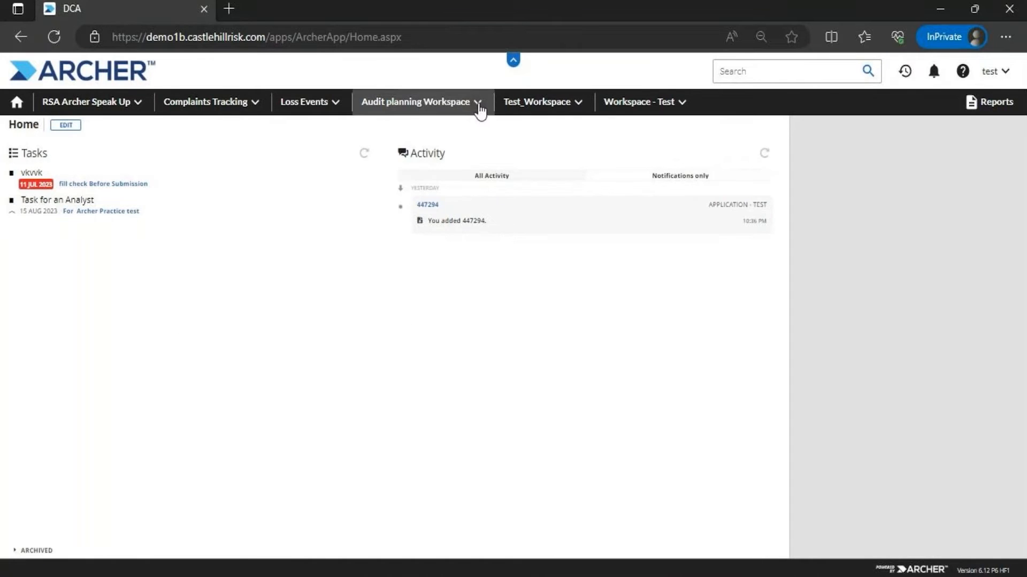
Open Application - Test under Audit Planning & Quality, load Test_Personal Report2023, and choose Modify
left_click(478, 106)
left_click(446, 148)
left_click(426, 172)
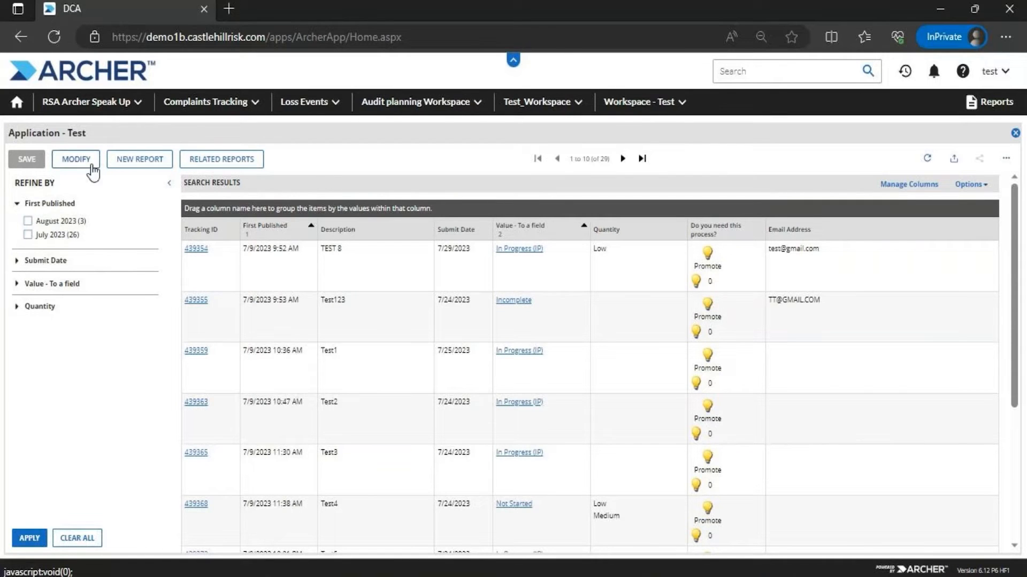
left_click(209, 169)
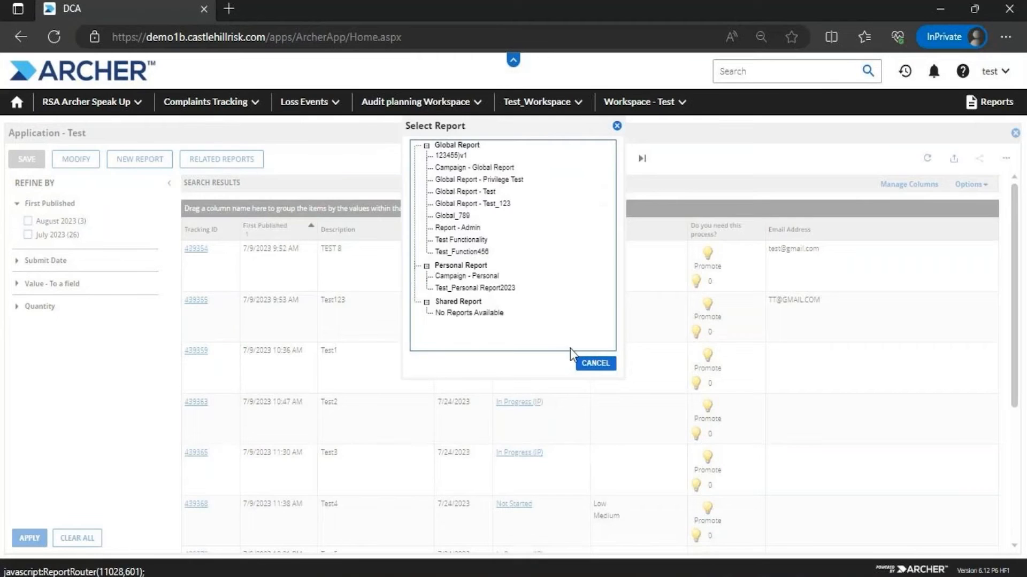
left_click(496, 289)
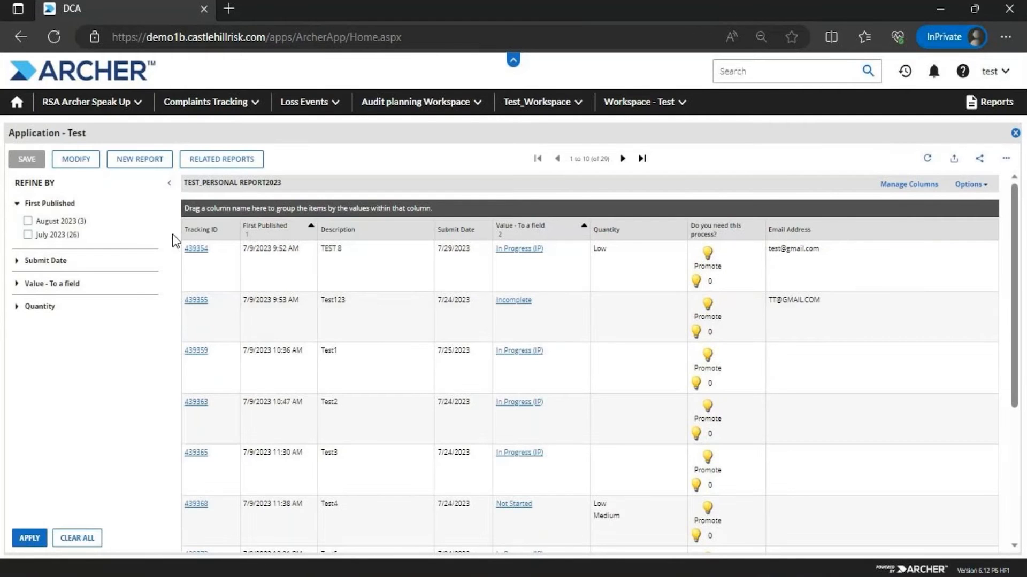
left_click(75, 162)
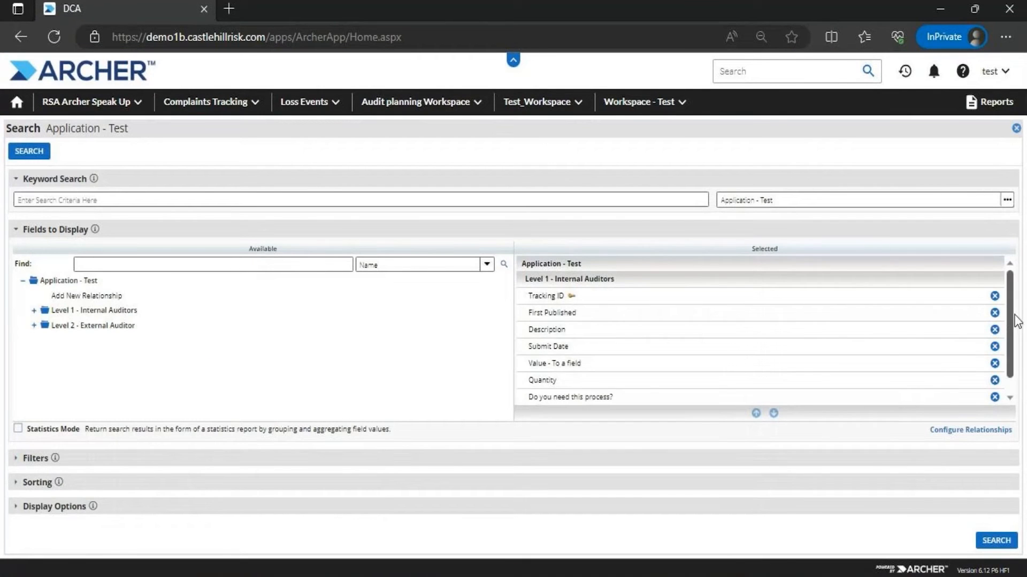
Remove the extra display fields, leaving Tracking ID, Quantity, Do you need this process? and Email Address, then rerun
left_click(994, 313)
left_click(994, 313)
left_click(994, 312)
left_click(995, 312)
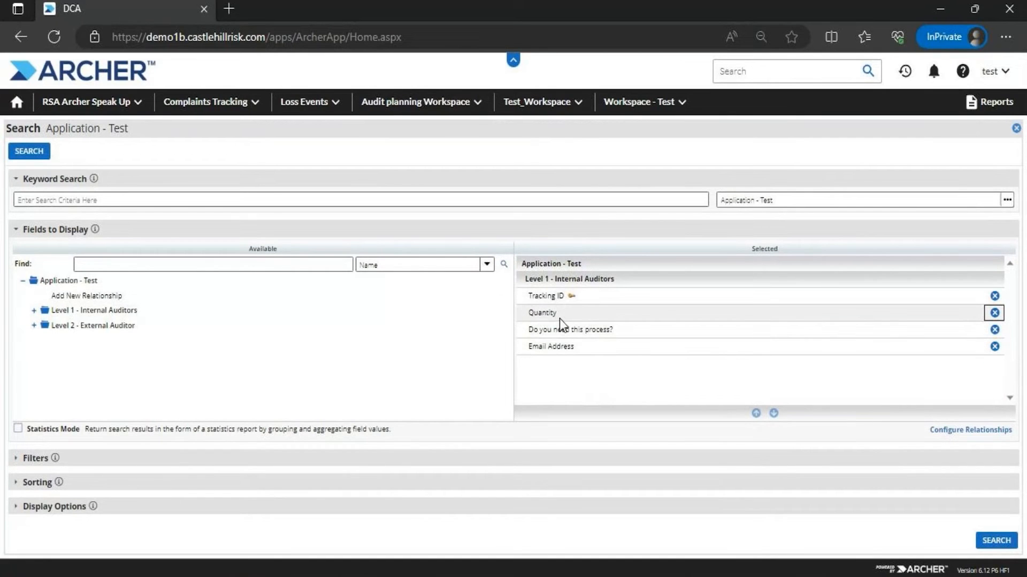
left_click(41, 150)
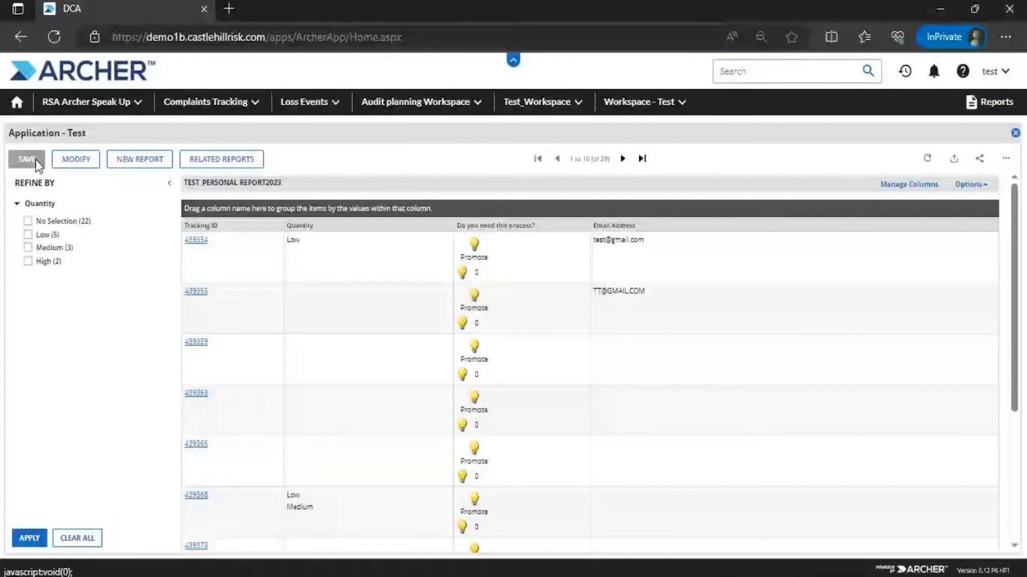
Reload TEST_PERSONAL REPORT2023 from Related Reports, then switch to the administrator's Manage Access Roles tab
left_click(221, 159)
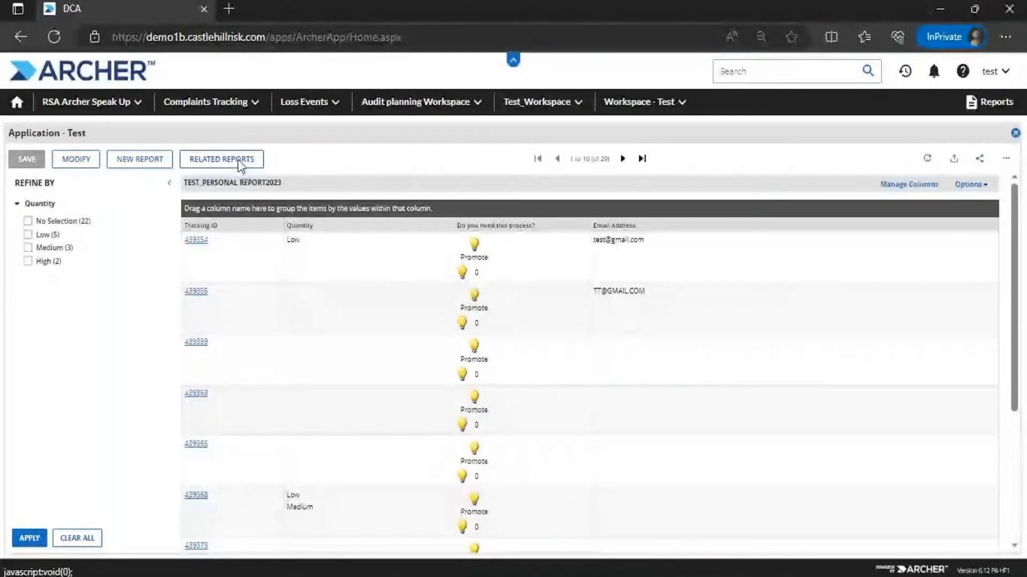
left_click(471, 287)
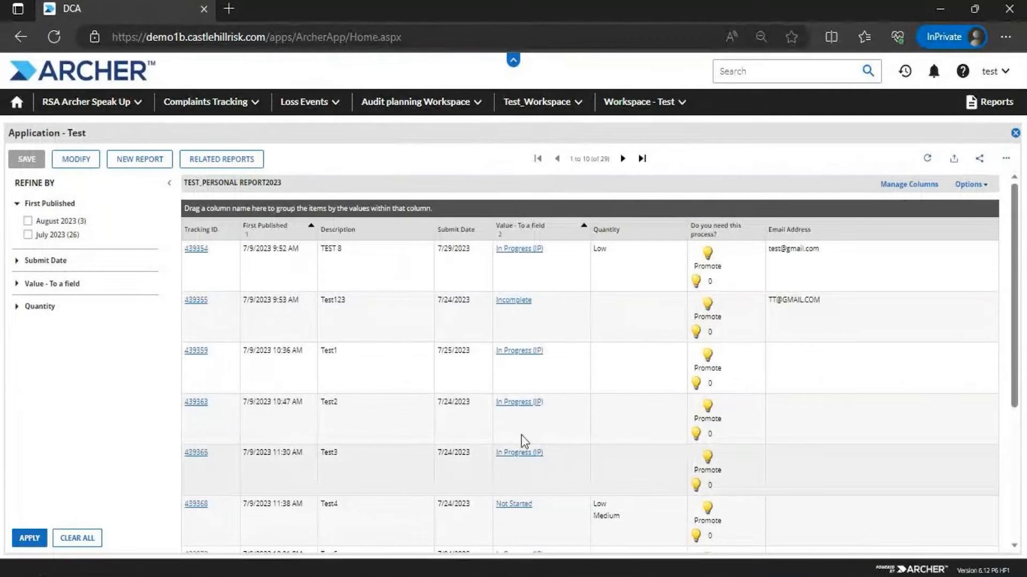
left_click_drag(1015, 224, 1015, 114)
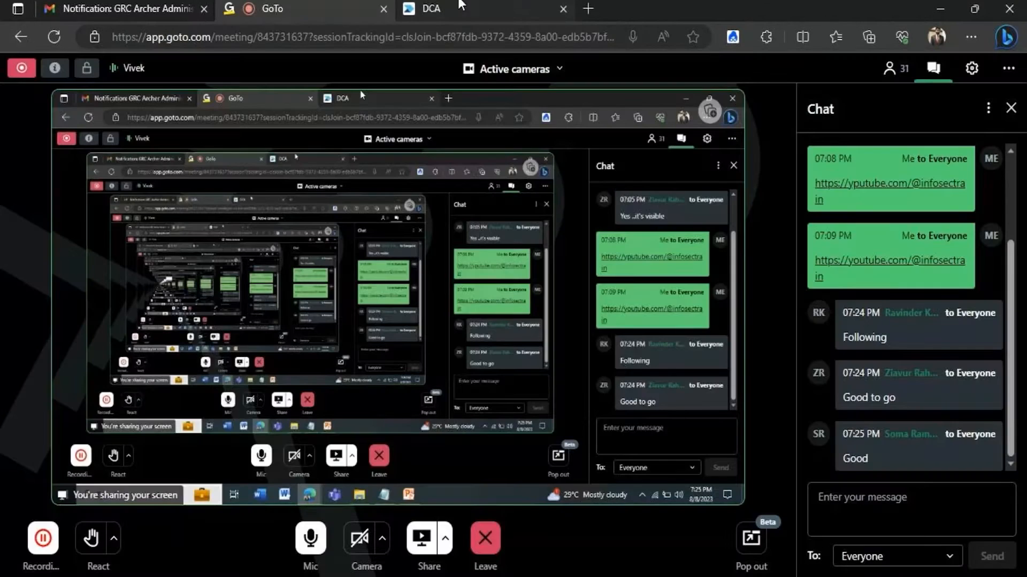
left_click(461, 8)
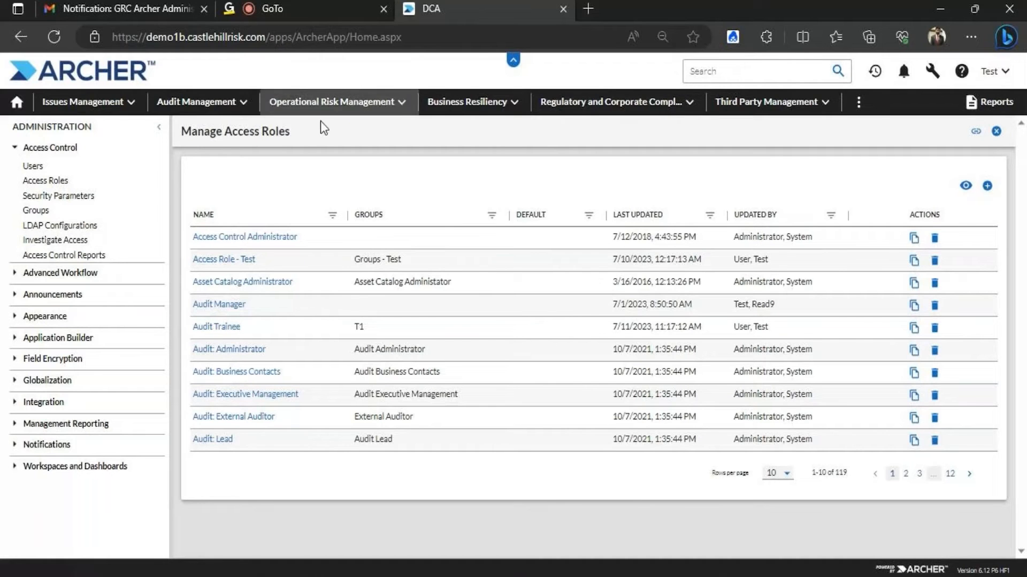
Open Application - Test records from the Audit Management applications list
left_click(240, 105)
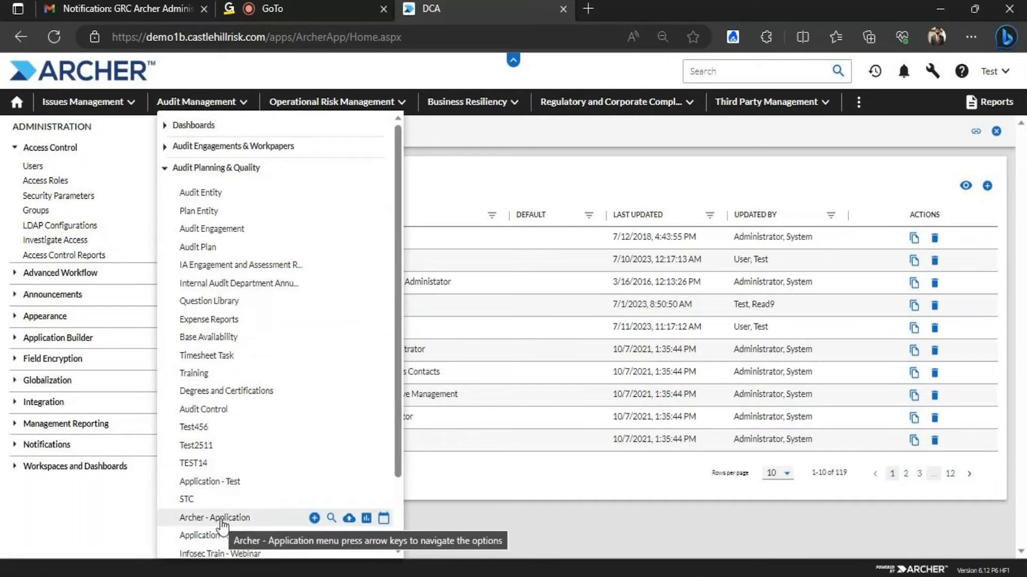
left_click(223, 483)
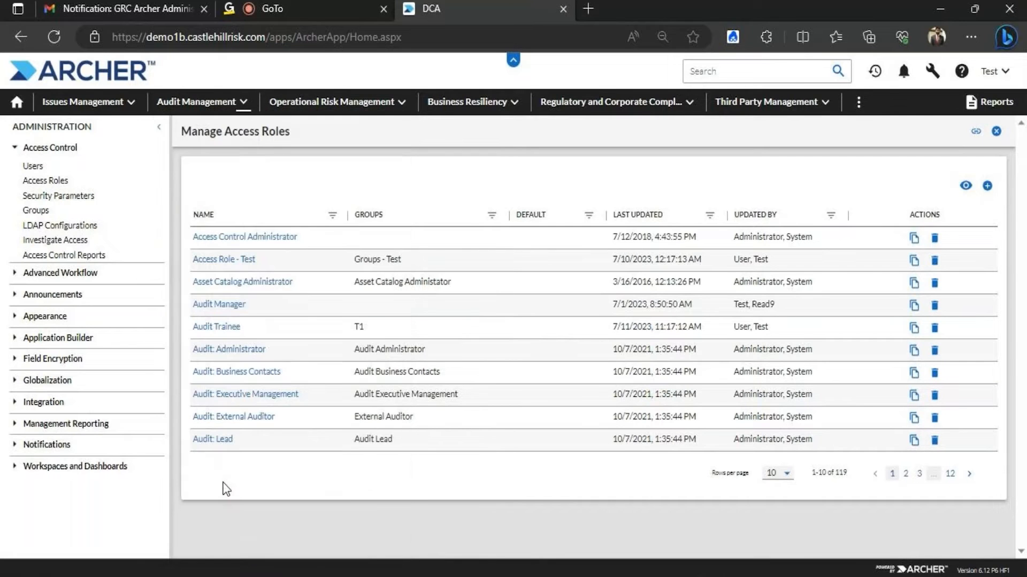
left_click(345, 418)
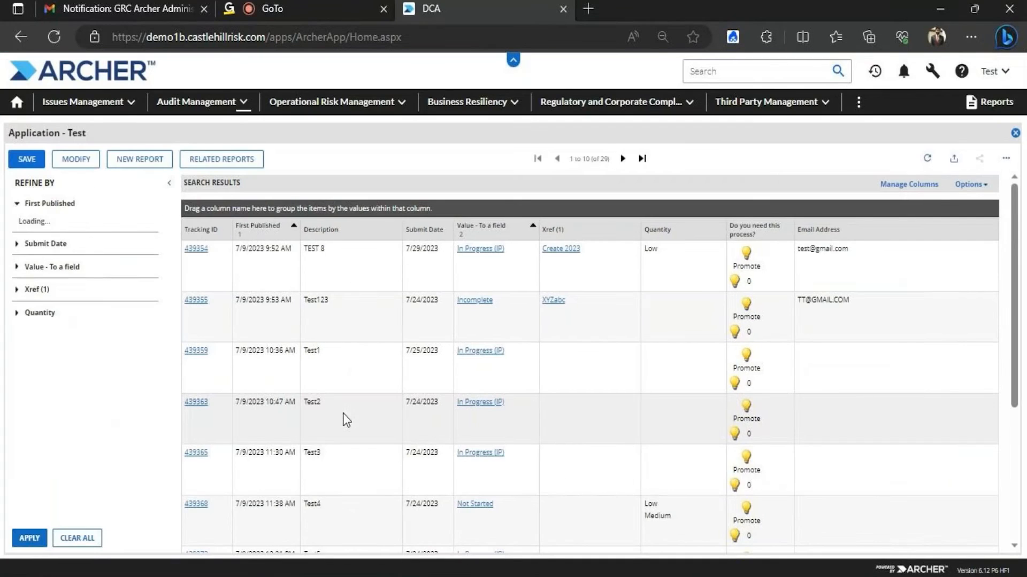
Return to Access Roles and clear the Test name filter from the roles list
left_click(932, 71)
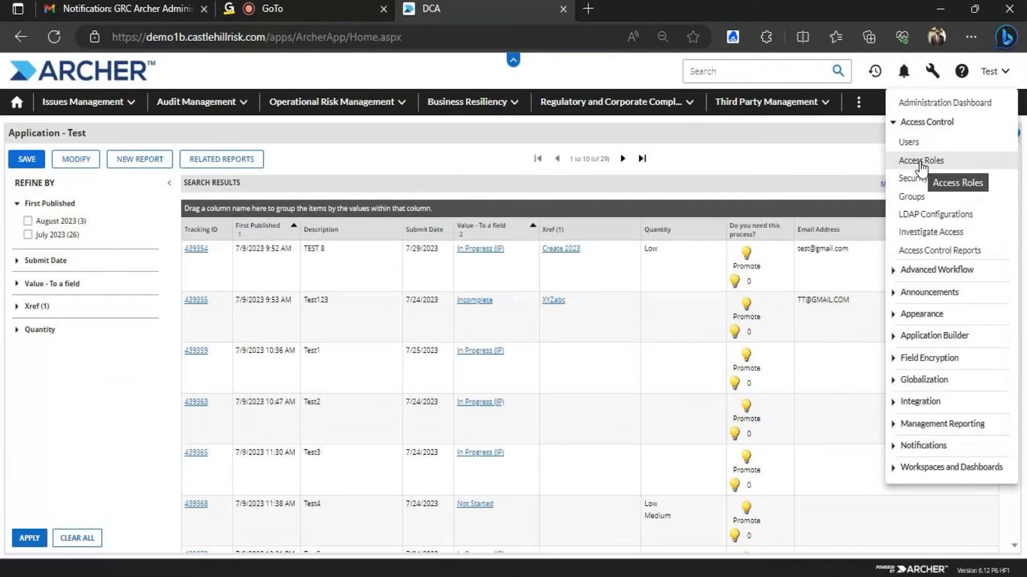
left_click(920, 161)
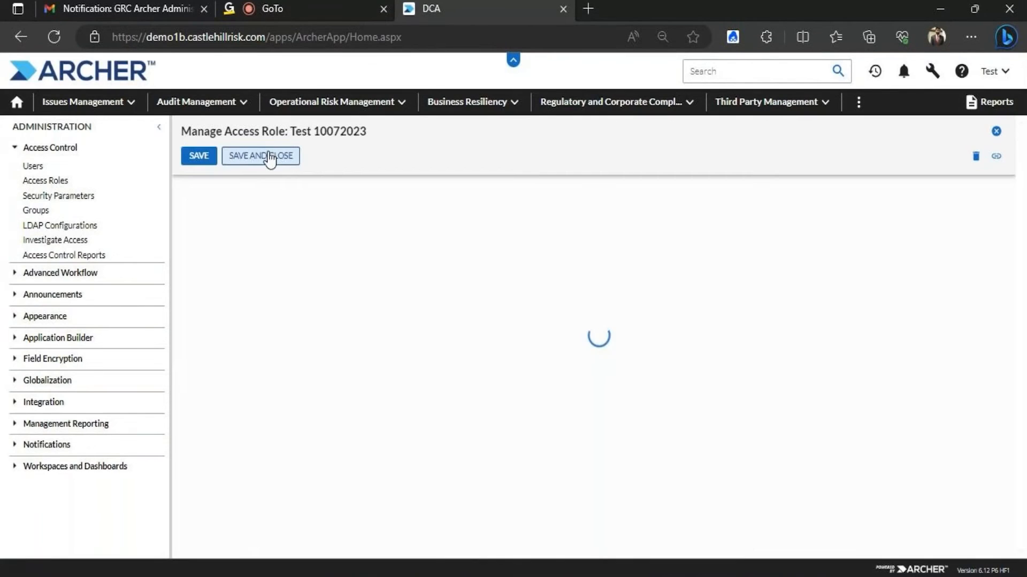
left_click(269, 155)
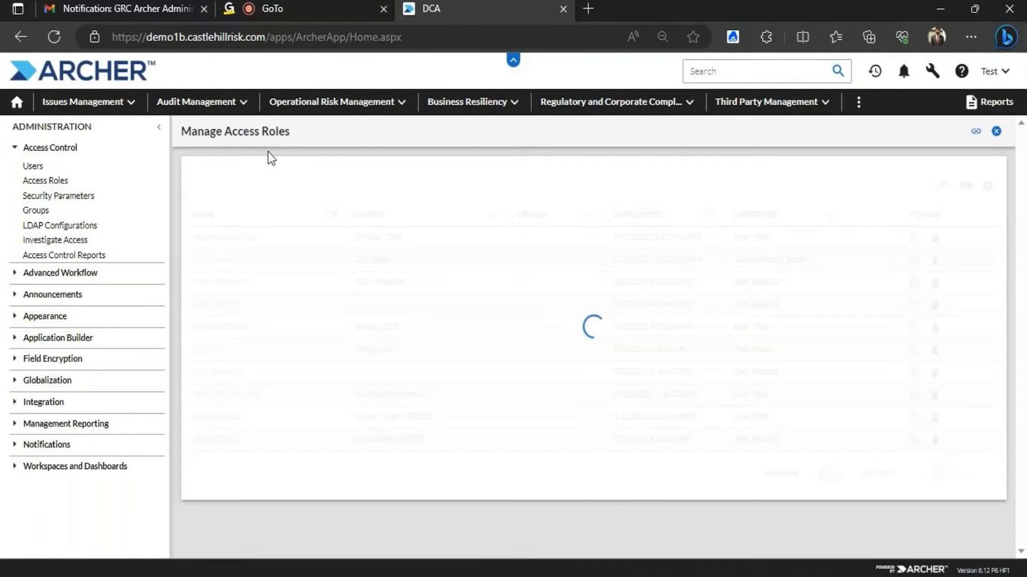
left_click(333, 214)
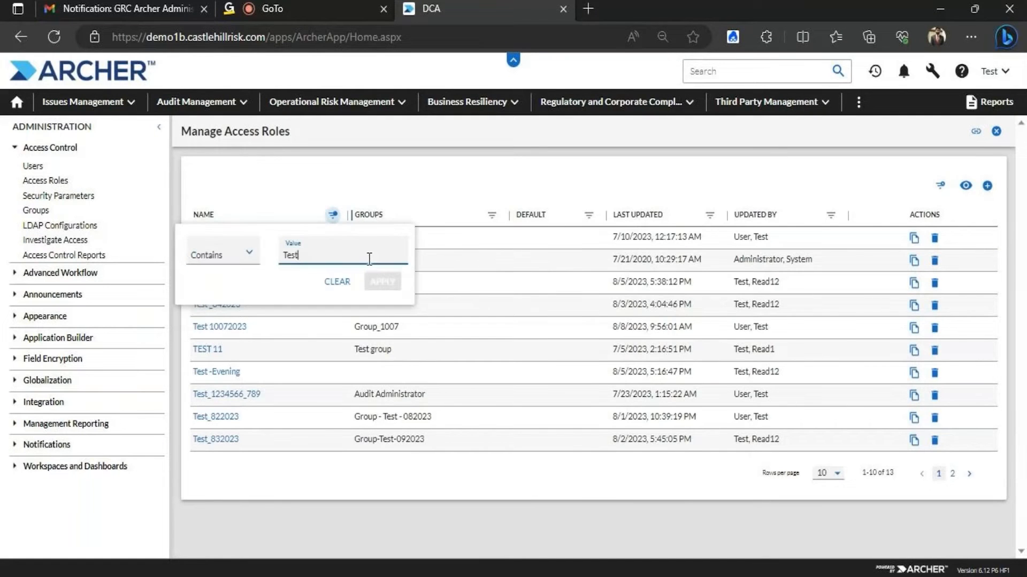
left_click(337, 281)
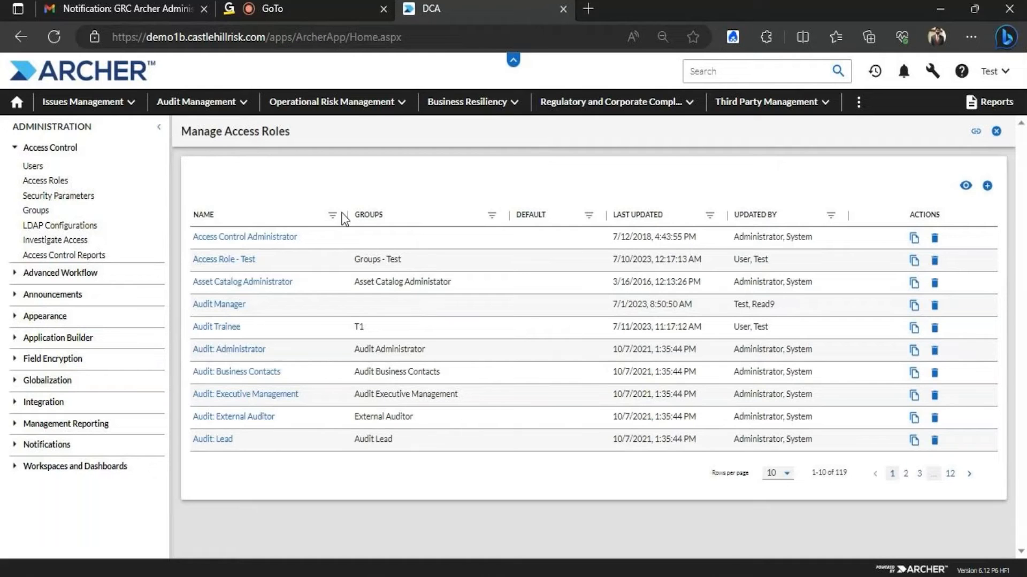
Reopen Application - Test from Audit Management and open its search criteria for editing
left_click(238, 103)
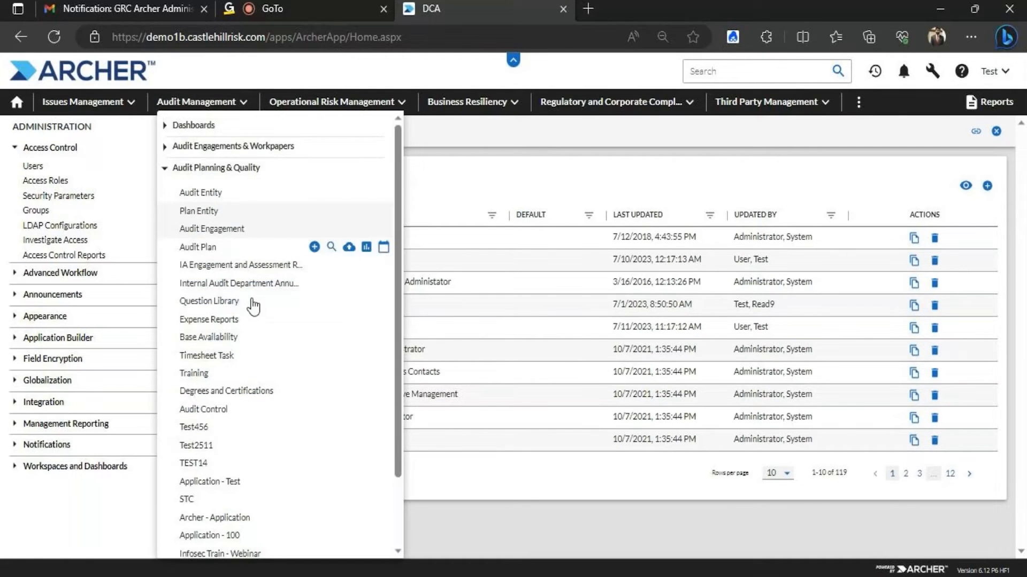
left_click(234, 480)
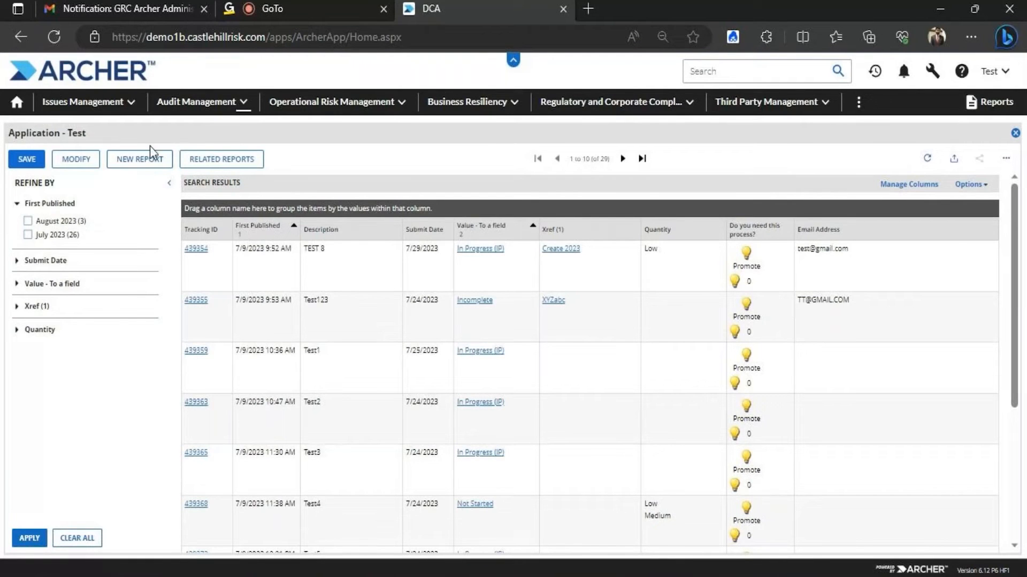
left_click(76, 161)
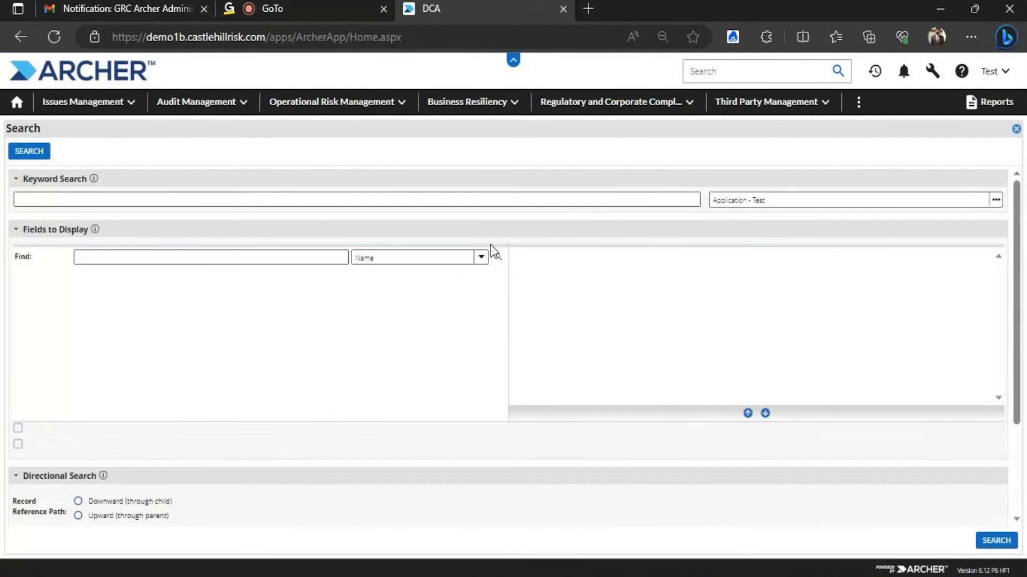
Expand the Level 1 - Internal Auditors field group and show the Filters section
left_click_drag(1014, 284, 1025, 366)
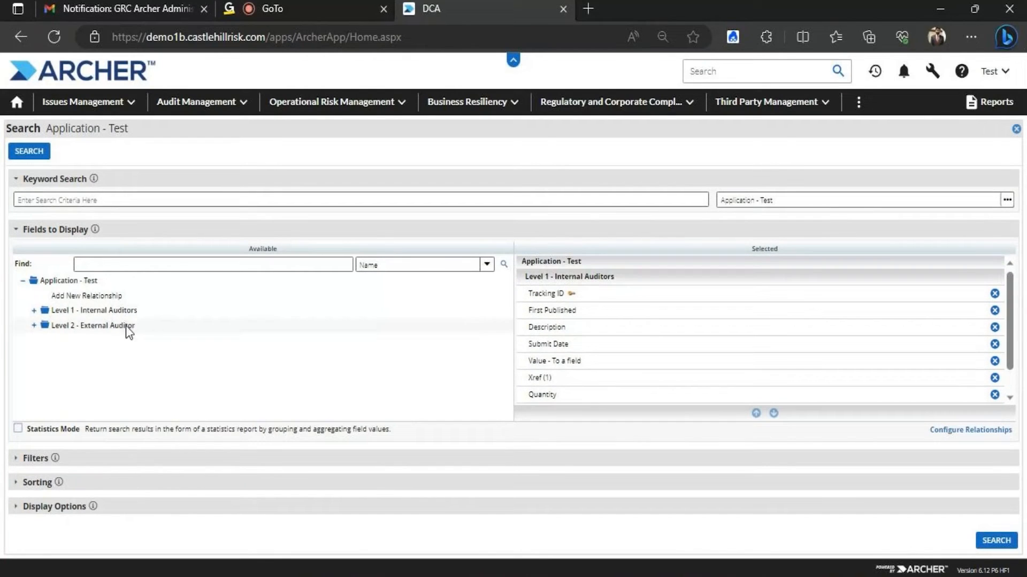
left_click(45, 316)
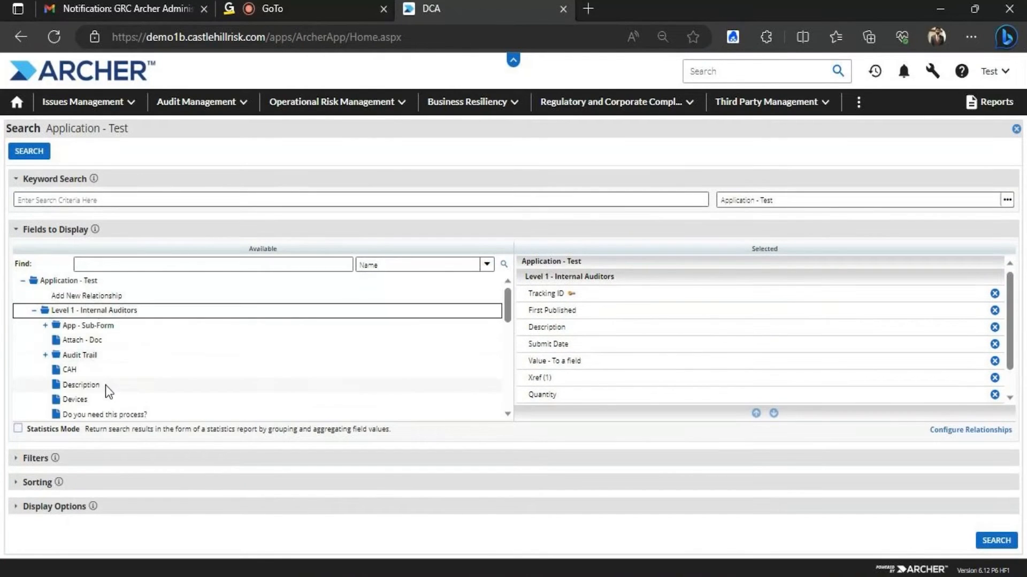
mouse_move(507, 310)
left_mouse_down()
mouse_move(507, 379)
mouse_move(496, 323)
mouse_move(502, 291)
left_mouse_up()
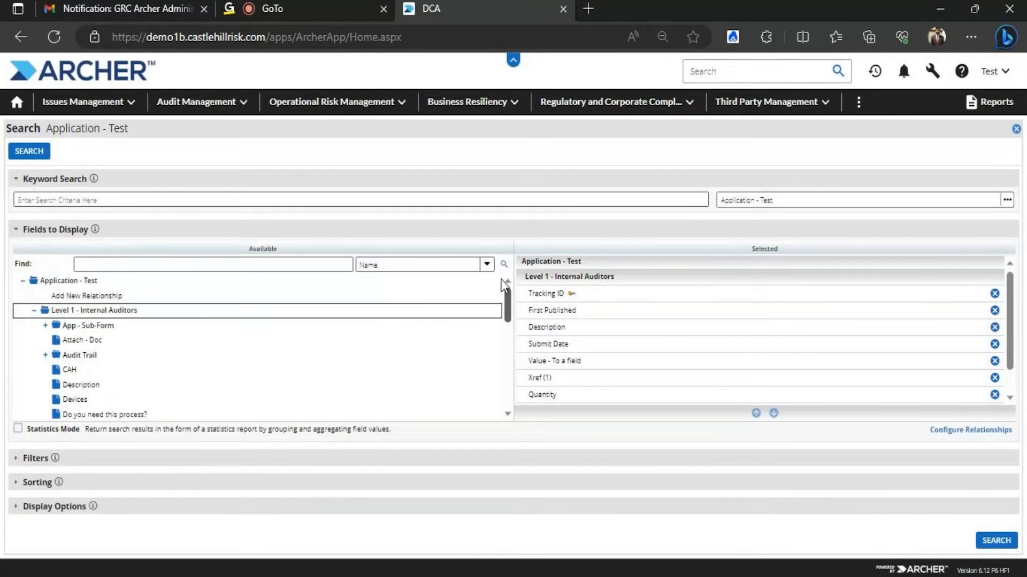
mouse_move(1015, 281)
left_mouse_down()
mouse_move(1006, 348)
mouse_move(997, 291)
left_mouse_up()
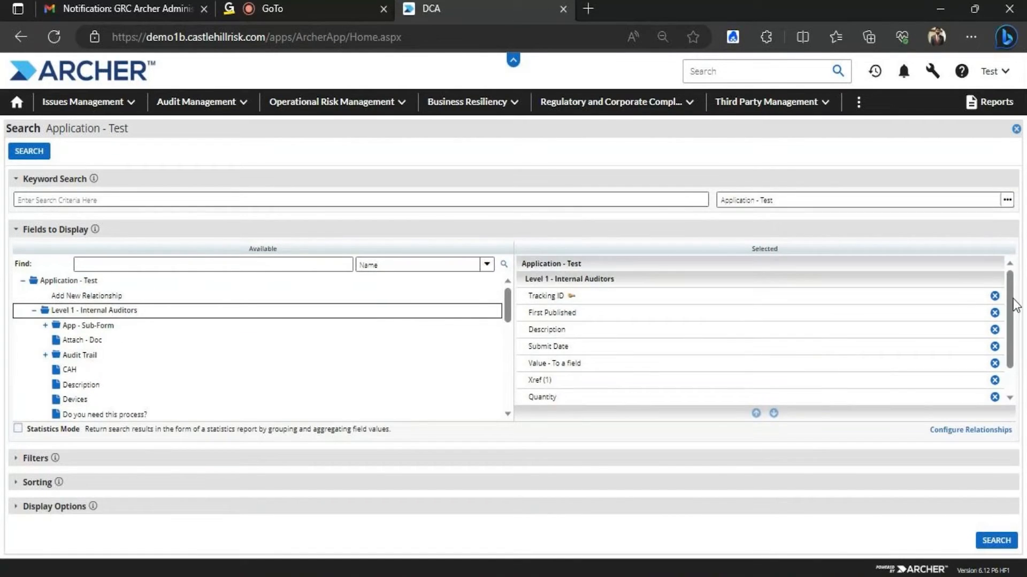
left_click(29, 458)
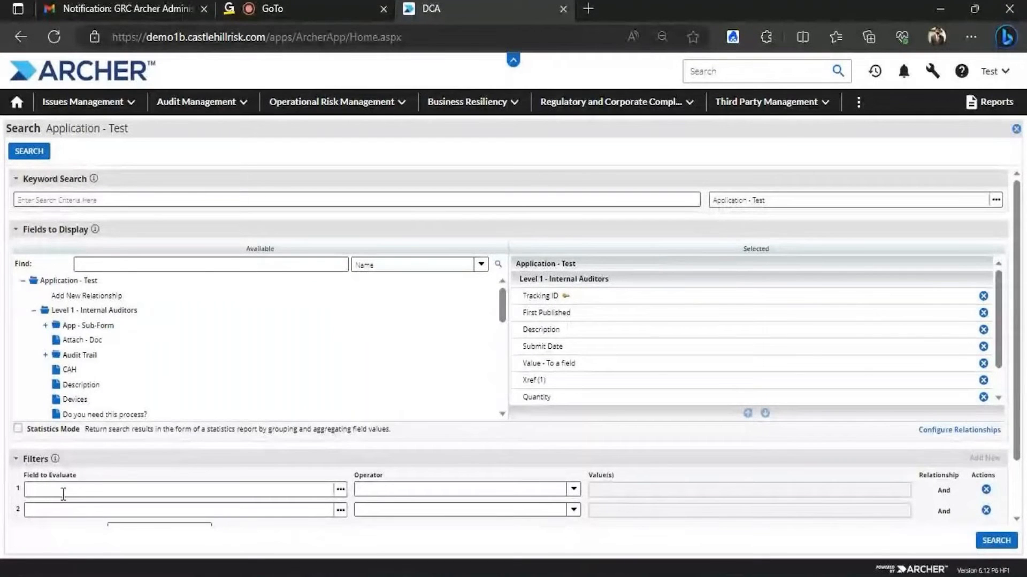
Set filter 1's field to First Published using the field picker search
mouse_move(382, 576)
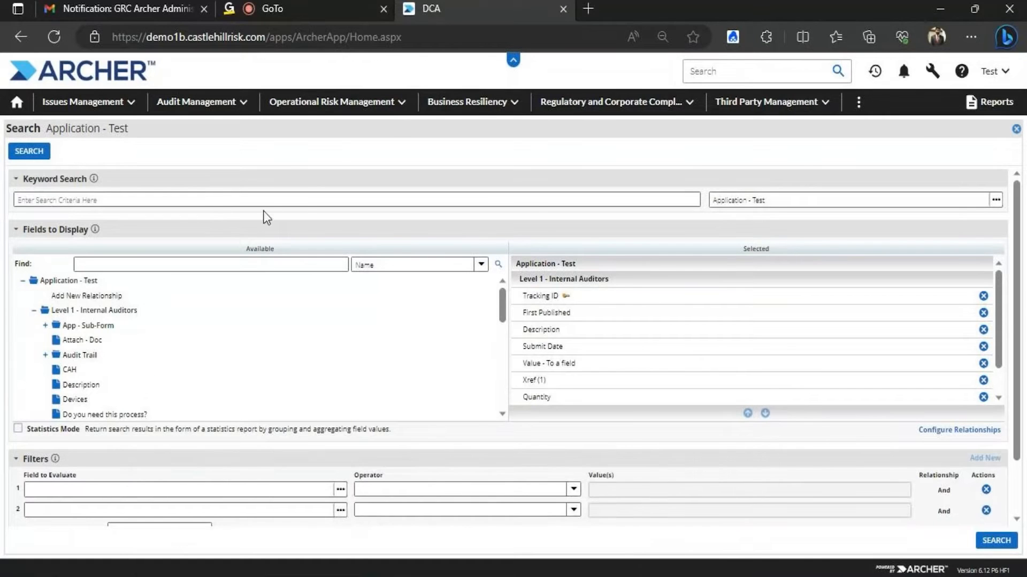
left_click(340, 490)
type("firs")
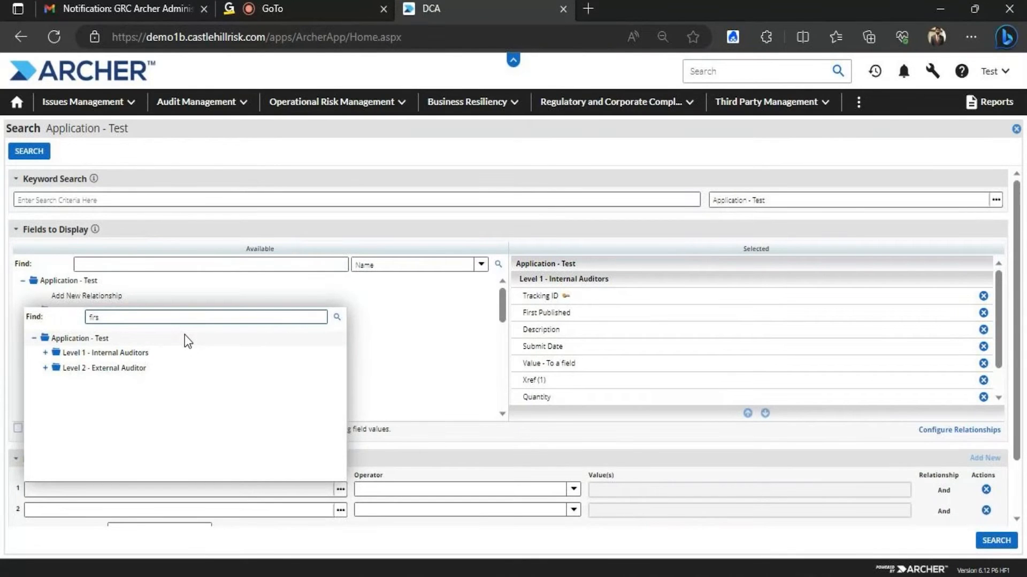
type("t")
key("Return")
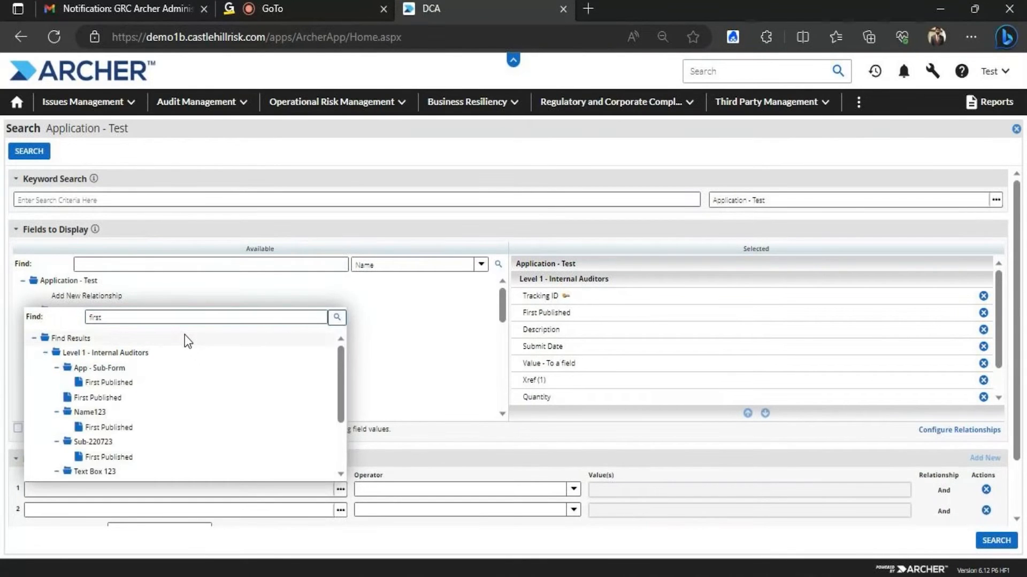
left_click(89, 397)
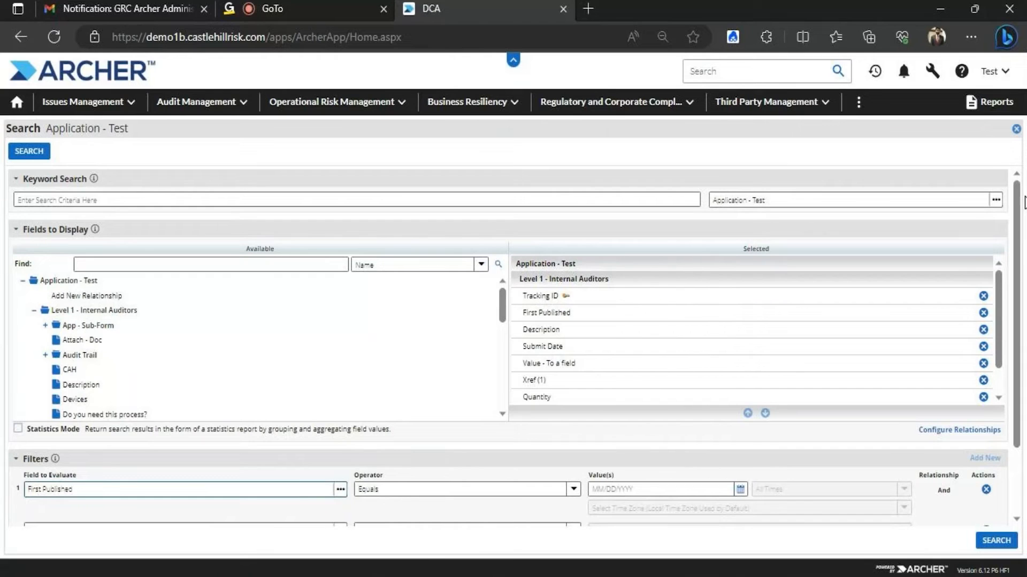
Make the First Published filter Last 15 Days and run the search
scroll(842, 342, "down", 2)
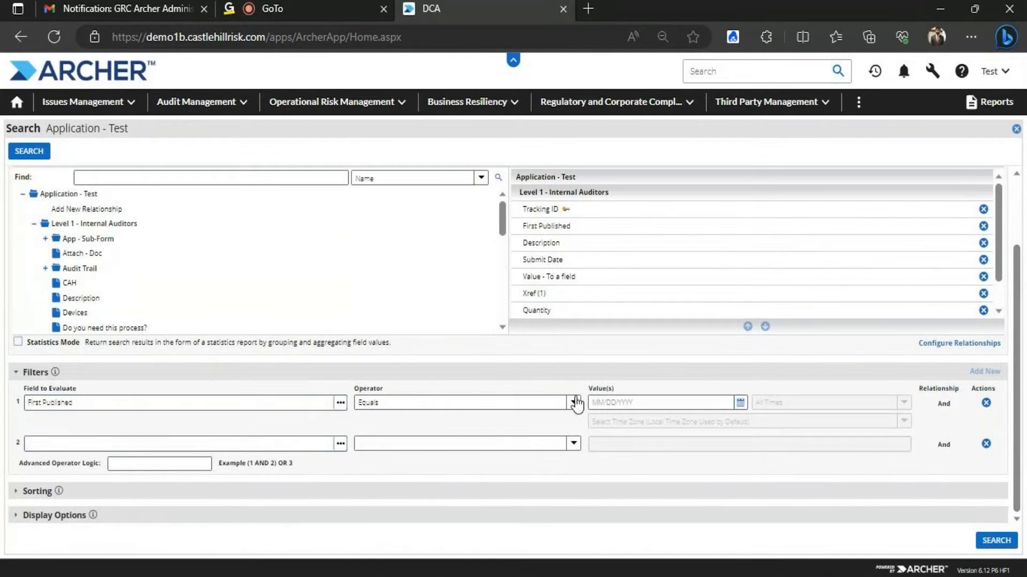
left_click(574, 403)
left_click(374, 456)
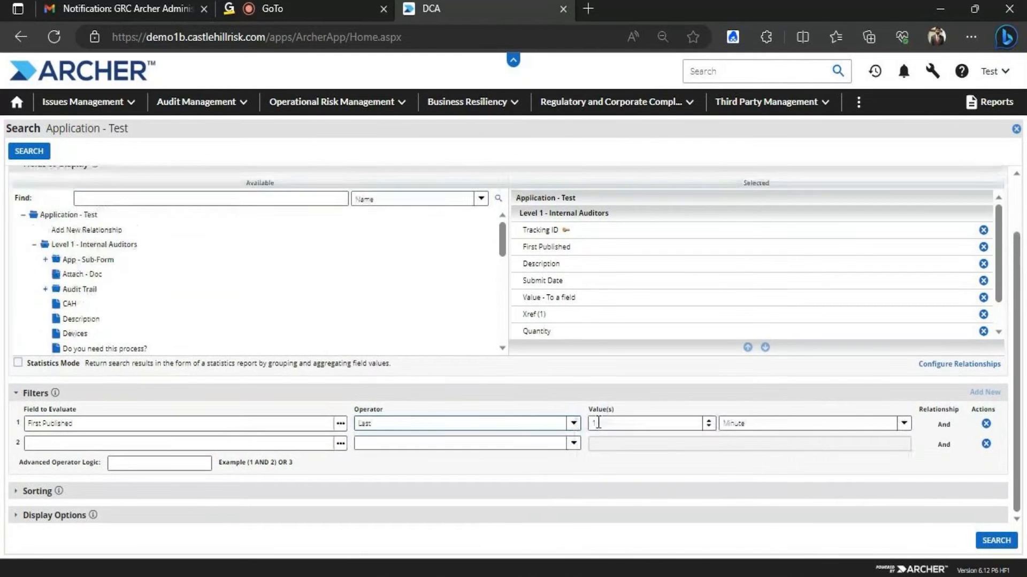
type("5")
left_click(903, 430)
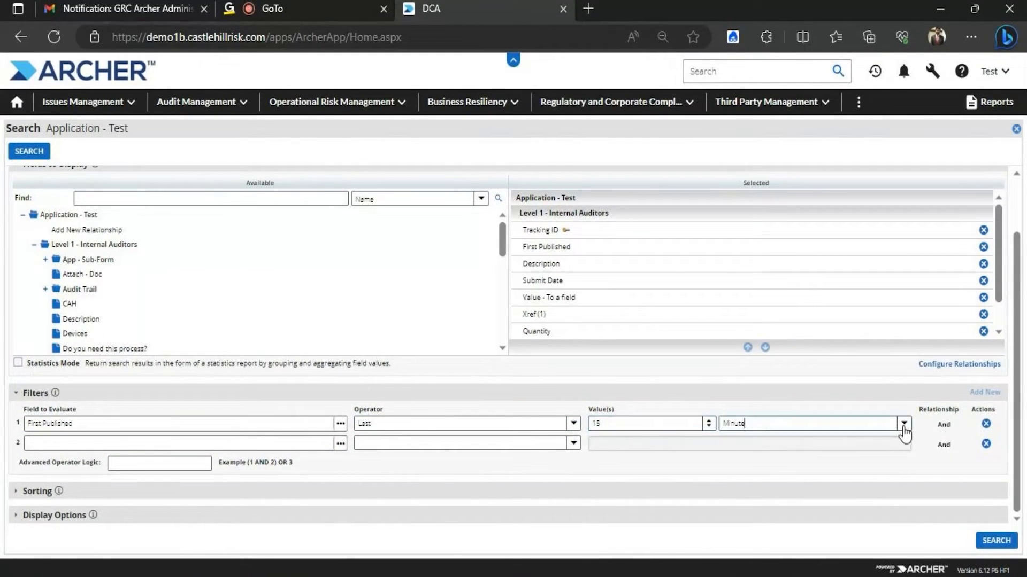
left_click(738, 469)
left_click(995, 540)
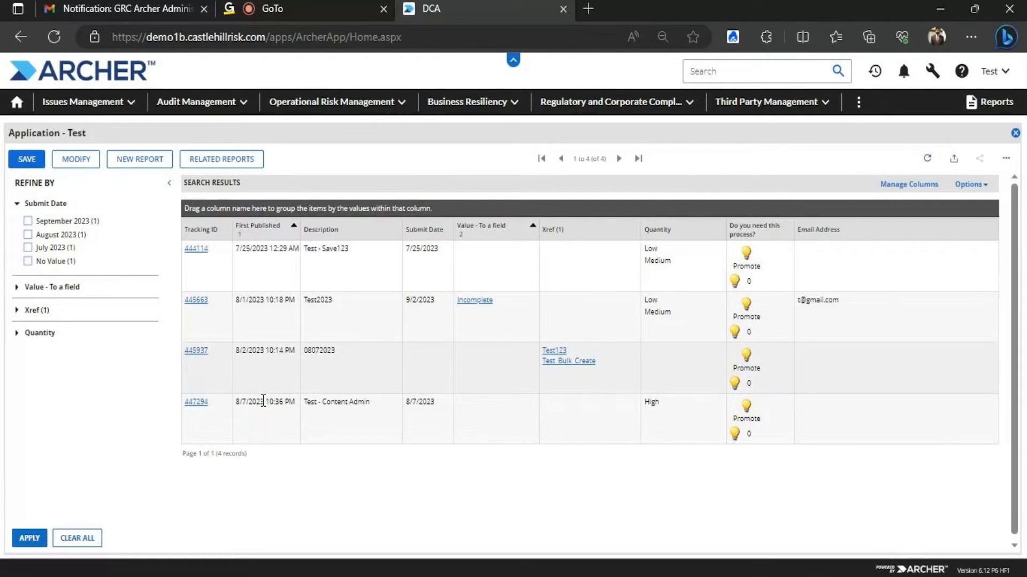
Reopen the Application - Test search criteria with the Filters section expanded
left_click(70, 164)
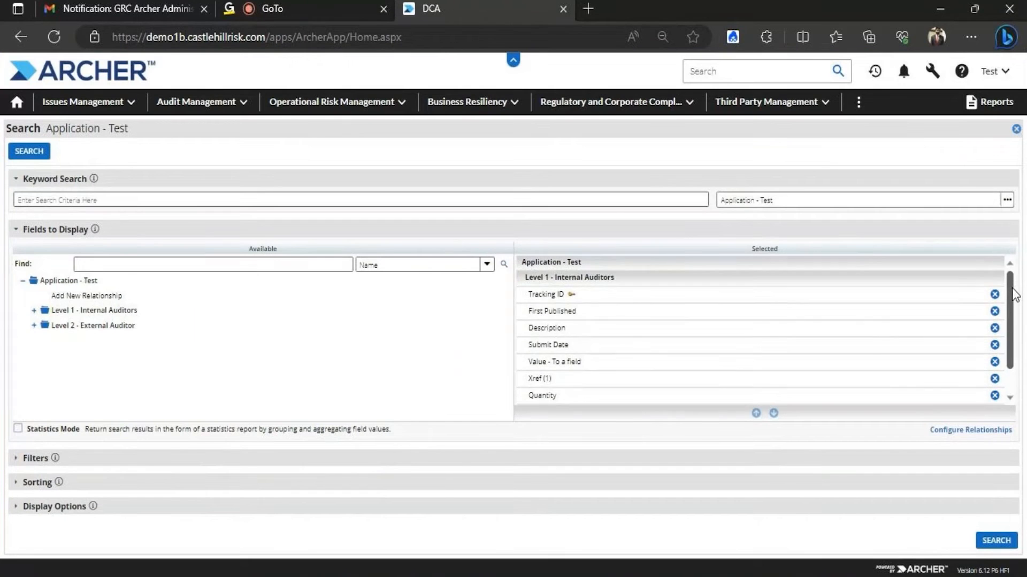
left_click_drag(1012, 290, 1014, 365)
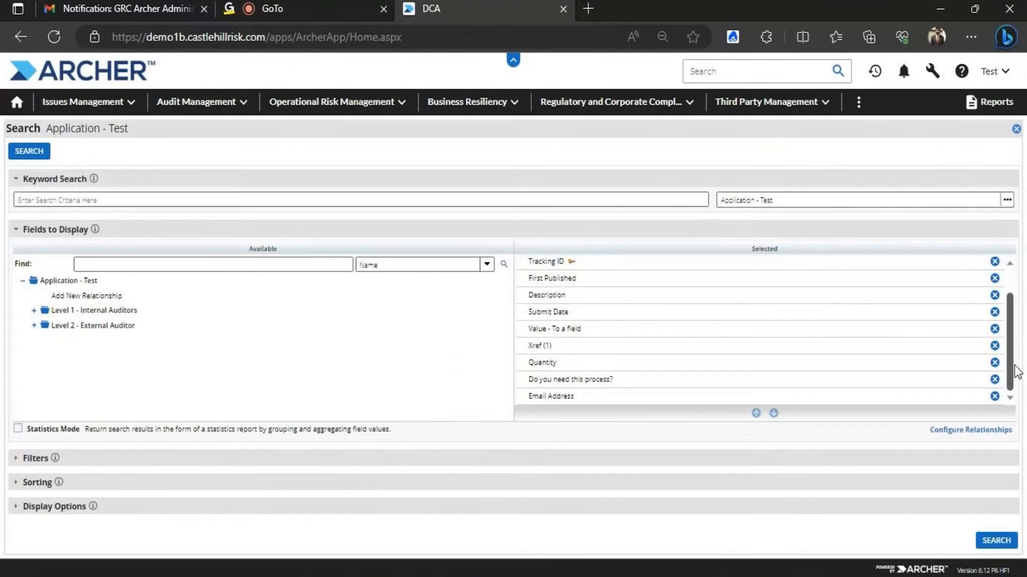
left_click(32, 459)
scroll(1021, 327, "down", 1)
scroll(1021, 327, "down", 1)
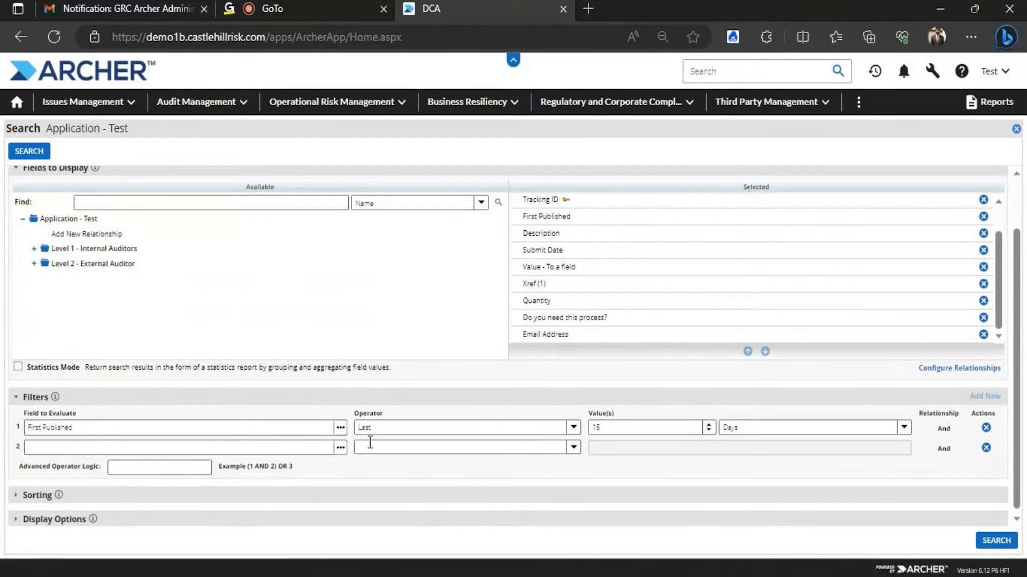
Add filter 2: Value - To a field contains In Progress (IP)
left_click(341, 448)
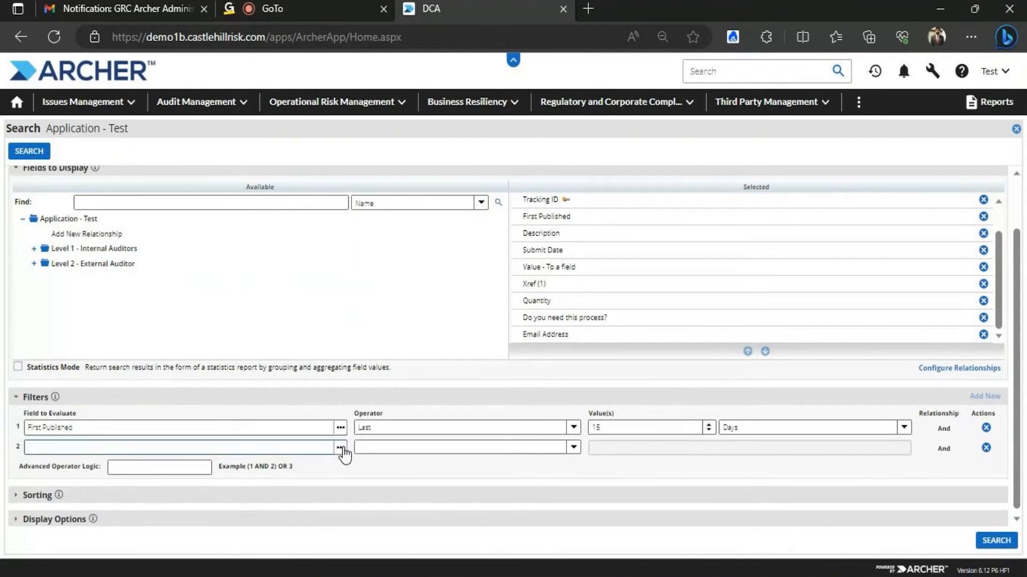
left_click(46, 311)
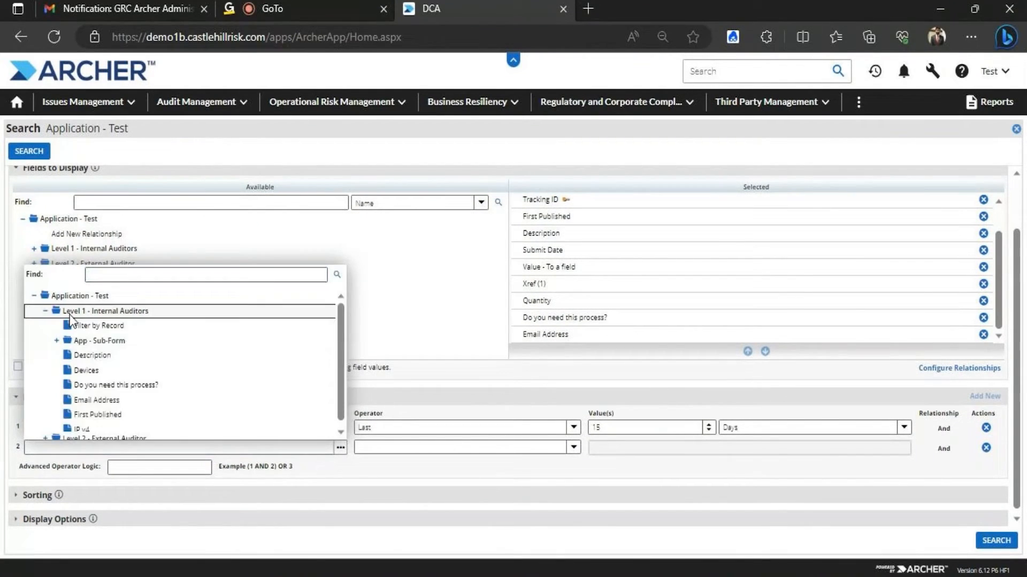
left_click(129, 274)
type("value")
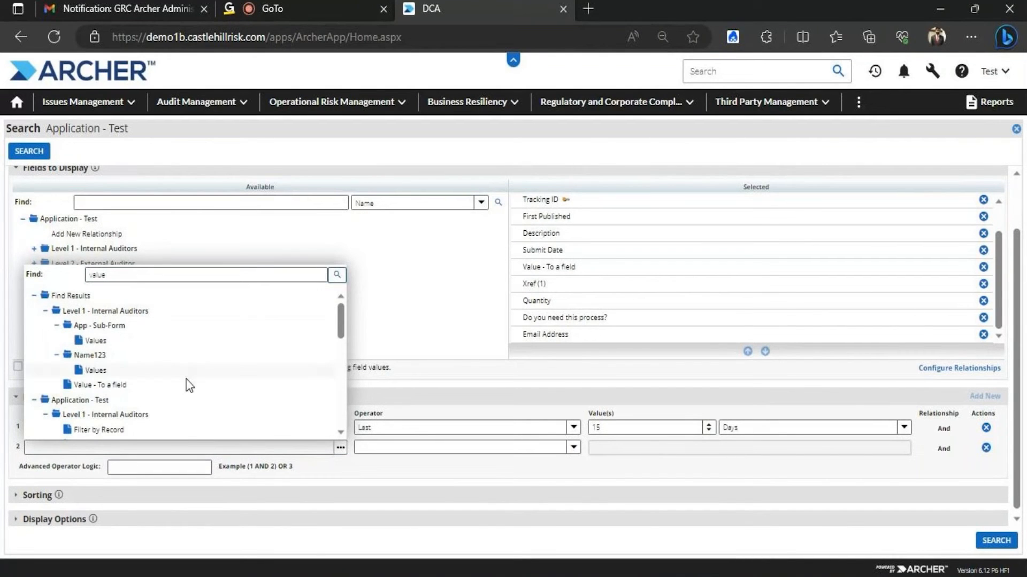
left_click(122, 386)
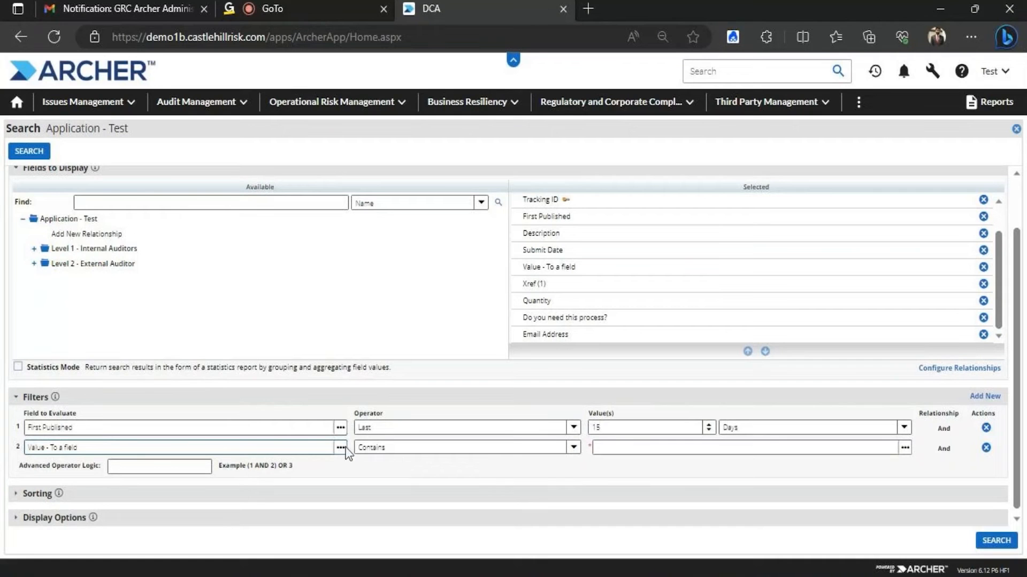
left_click(905, 449)
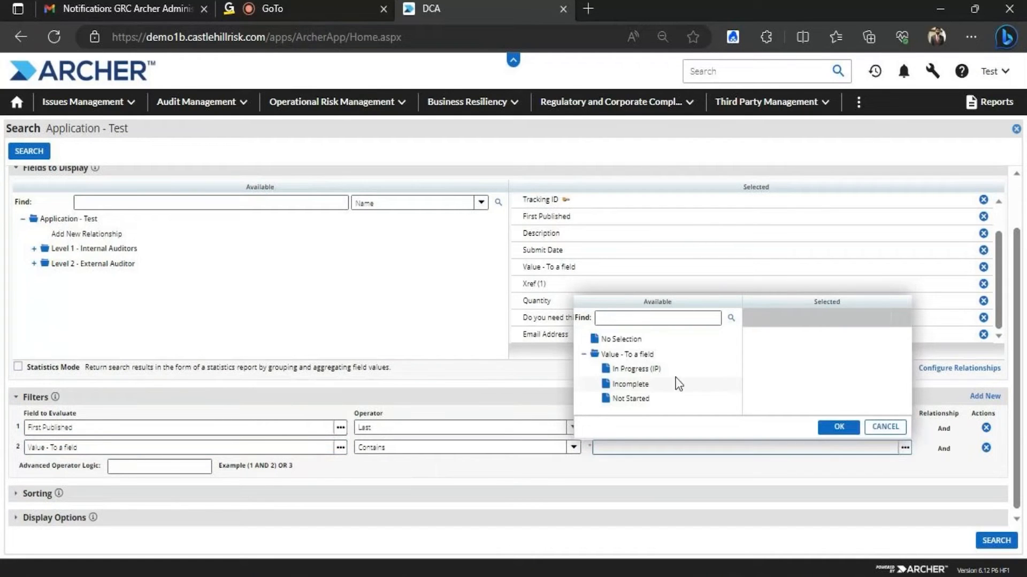
left_click(641, 368)
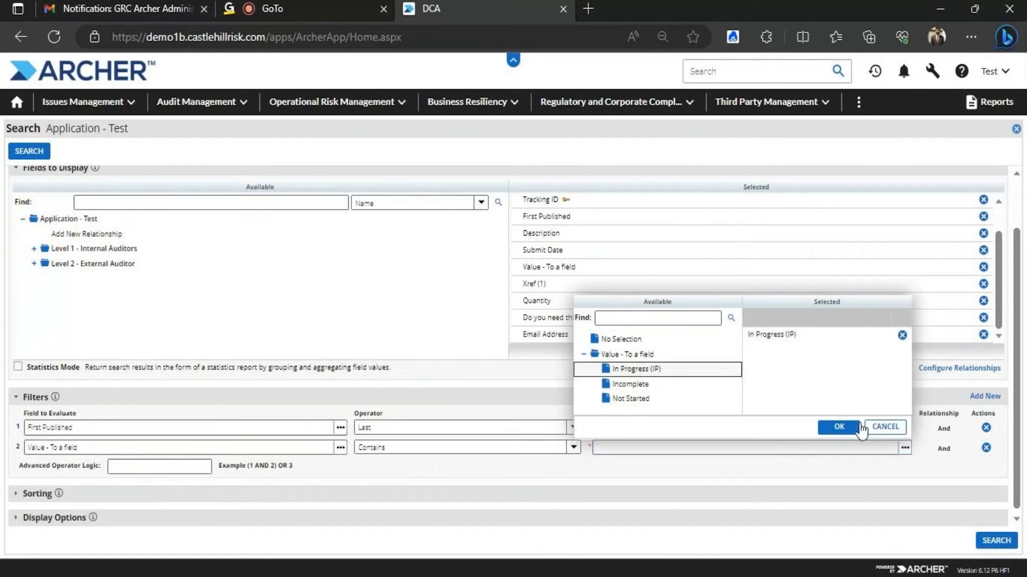
left_click(841, 431)
Enter advanced operator logic 1 AND 2 and run the search
left_click(160, 469)
type("1 AND 2")
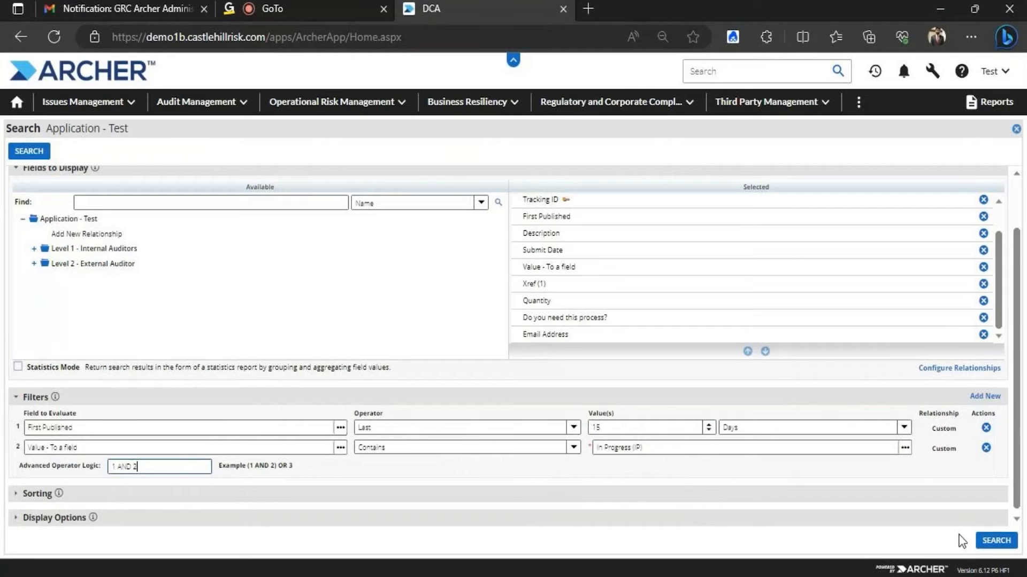
left_click(991, 543)
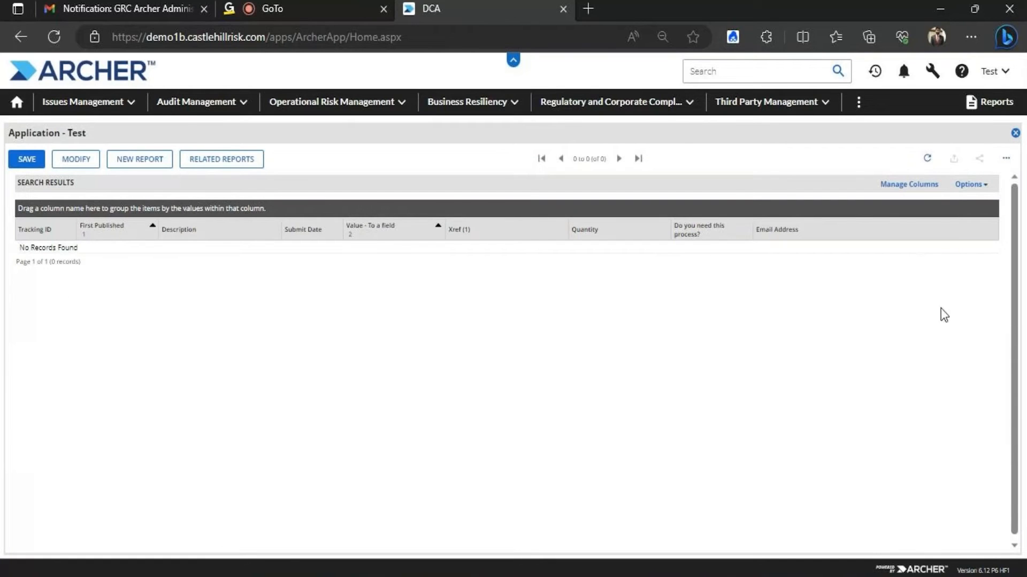
Change the First Published filter from 15 to 45 days and rerun the search
left_click(78, 161)
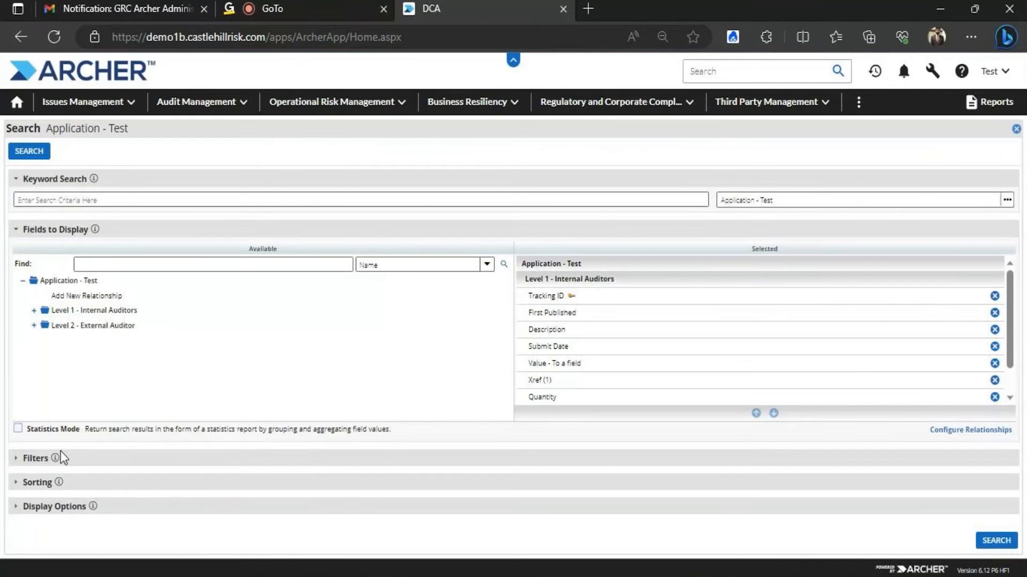
left_click(29, 460)
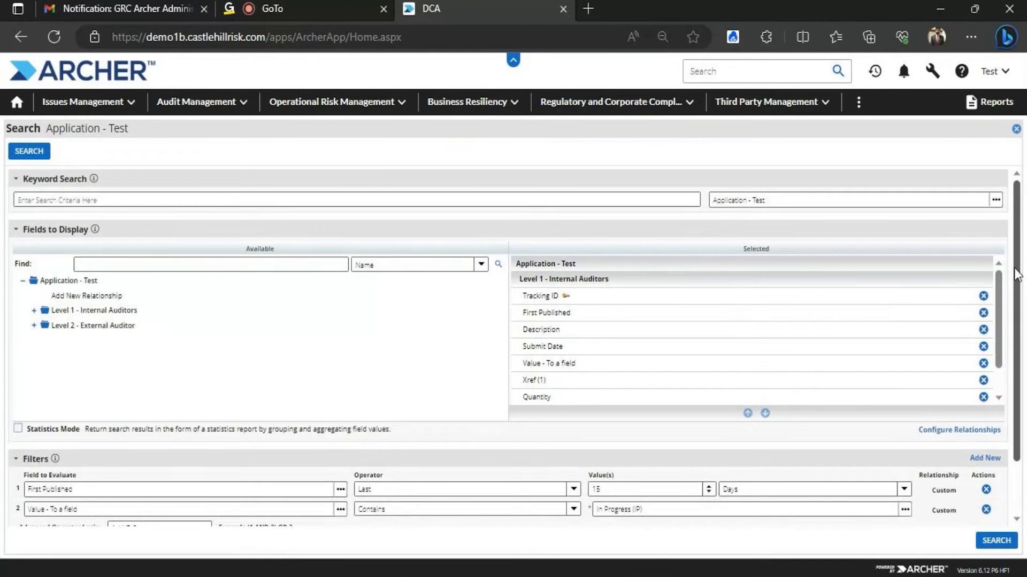
scroll(1020, 283, "down", 2)
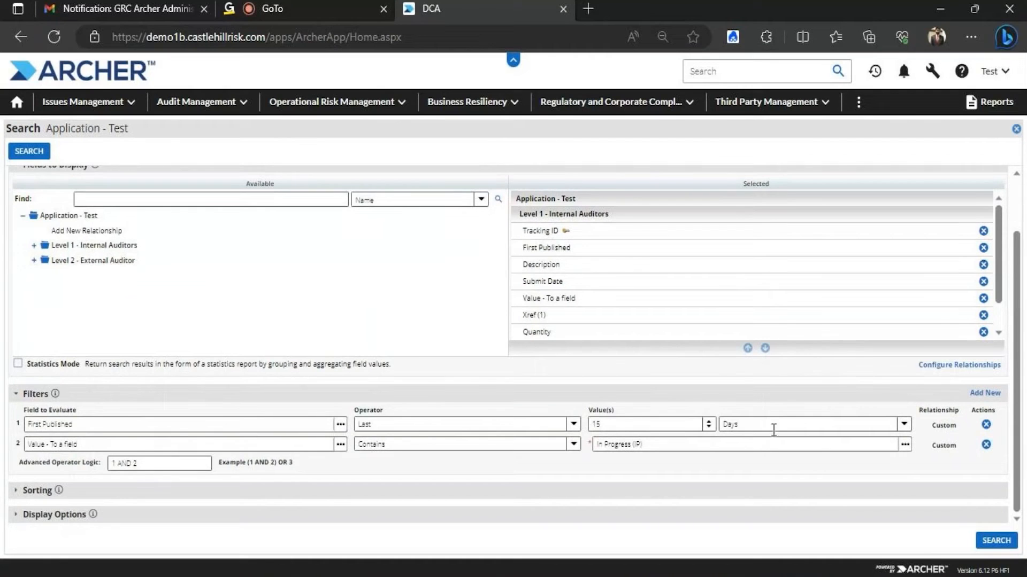
left_click(674, 426)
key("BackSpace")
key("BackSpace")
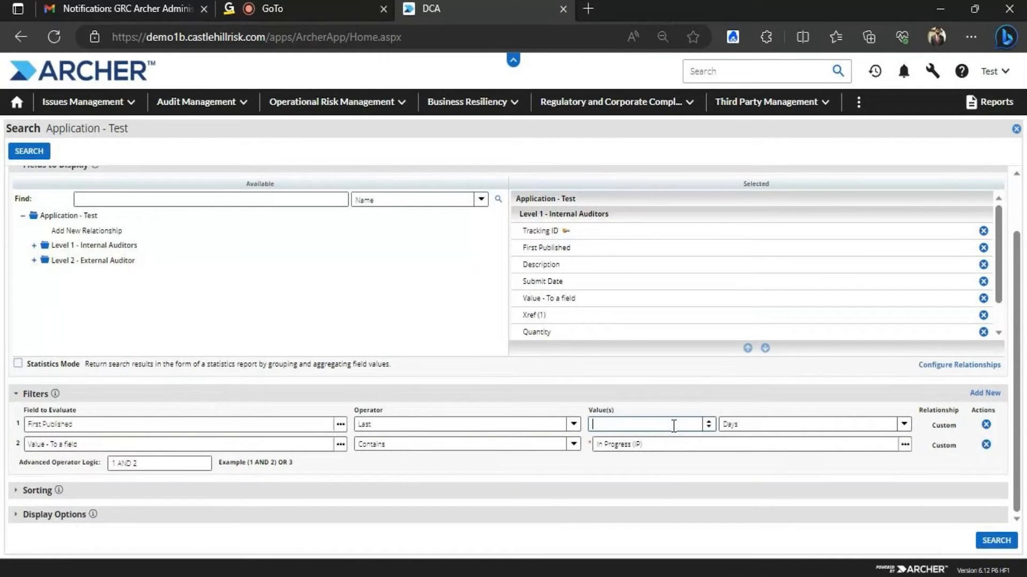
type("45")
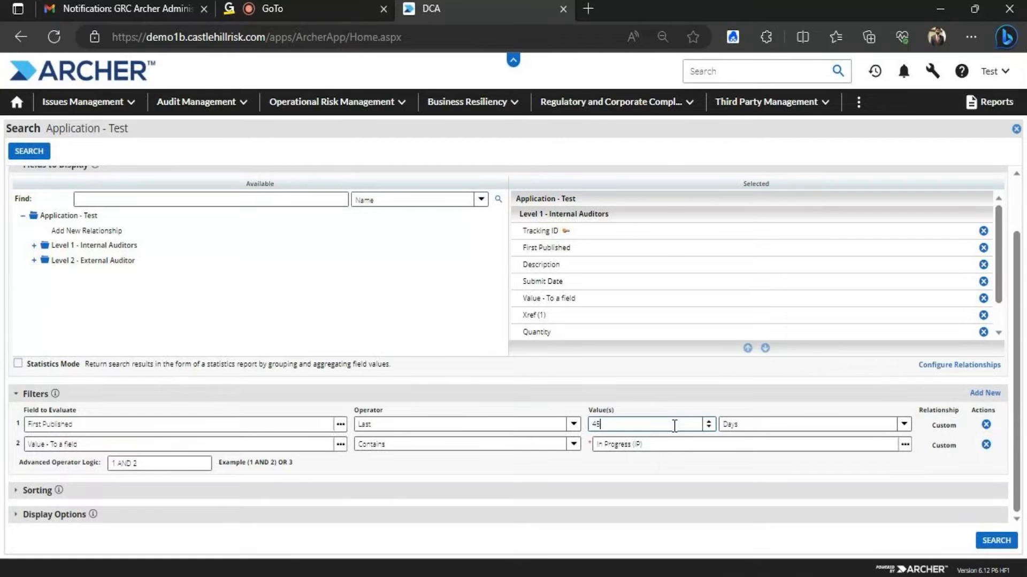
left_click(999, 541)
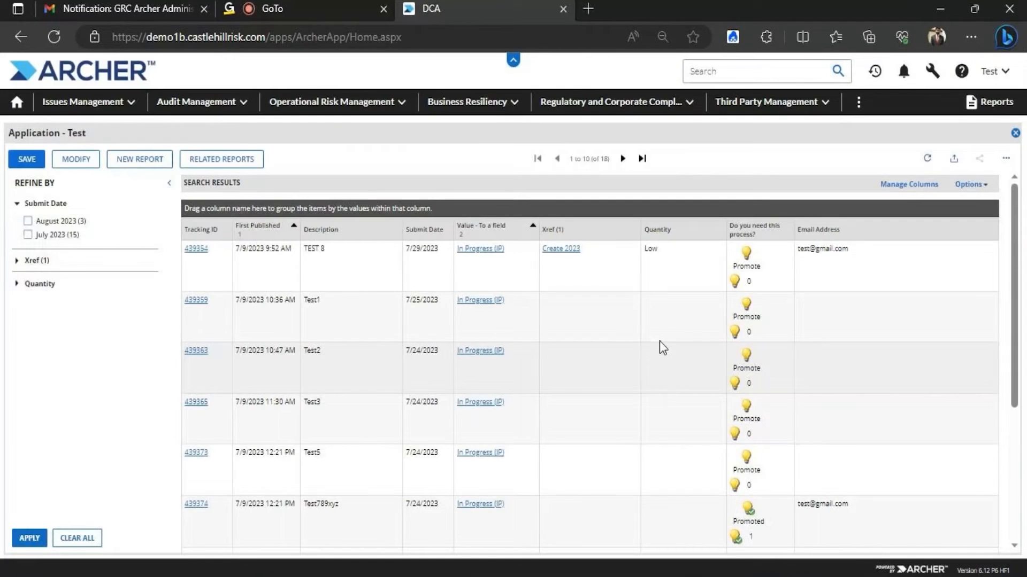
Set the report to show 20 results per page via Options > Modify Results Per Page
left_click(972, 184)
mouse_move(966, 239)
mouse_move(955, 222)
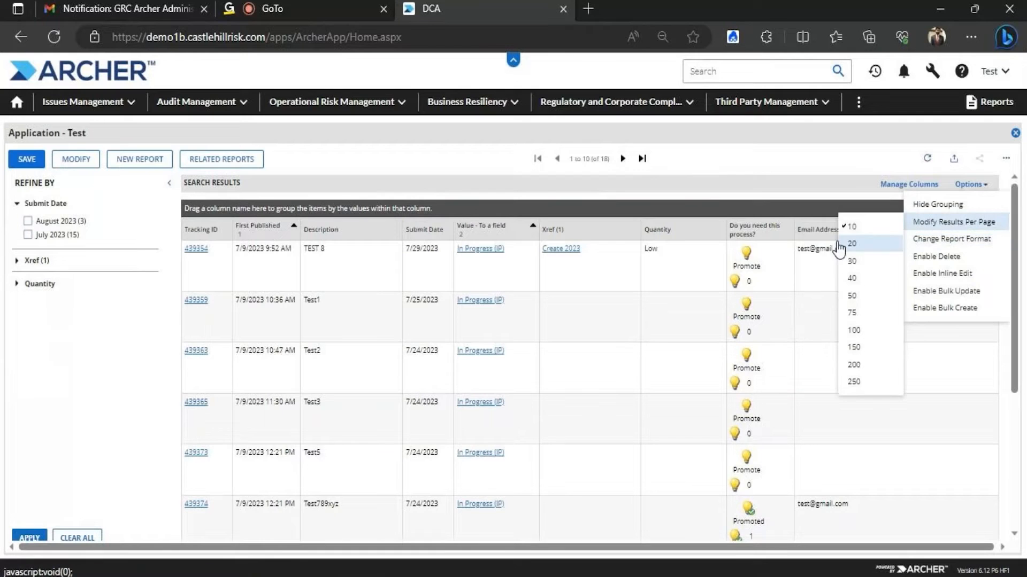
left_click(843, 340)
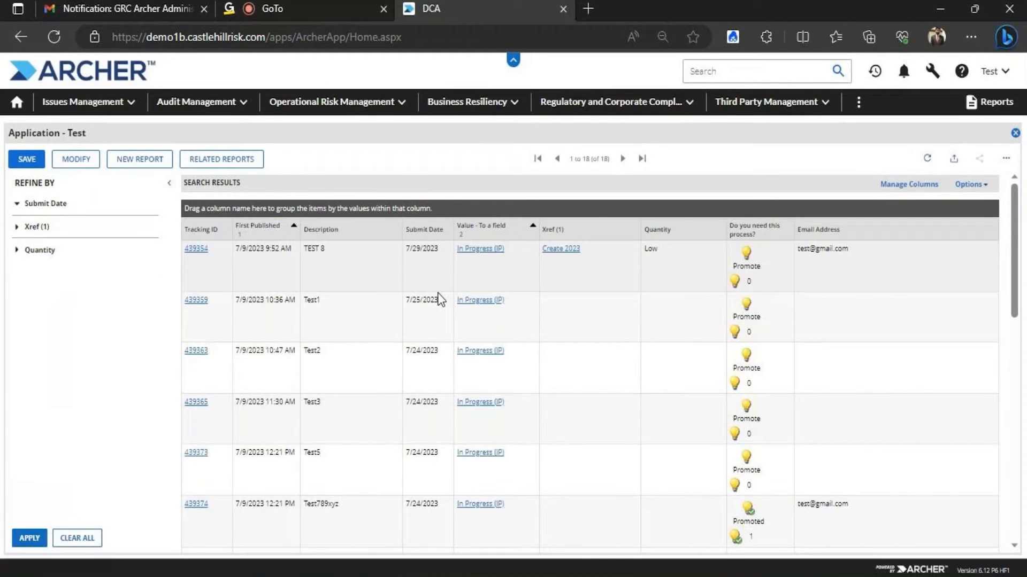
mouse_move(1013, 198)
left_mouse_down()
mouse_move(1014, 414)
mouse_move(1014, 193)
left_mouse_up()
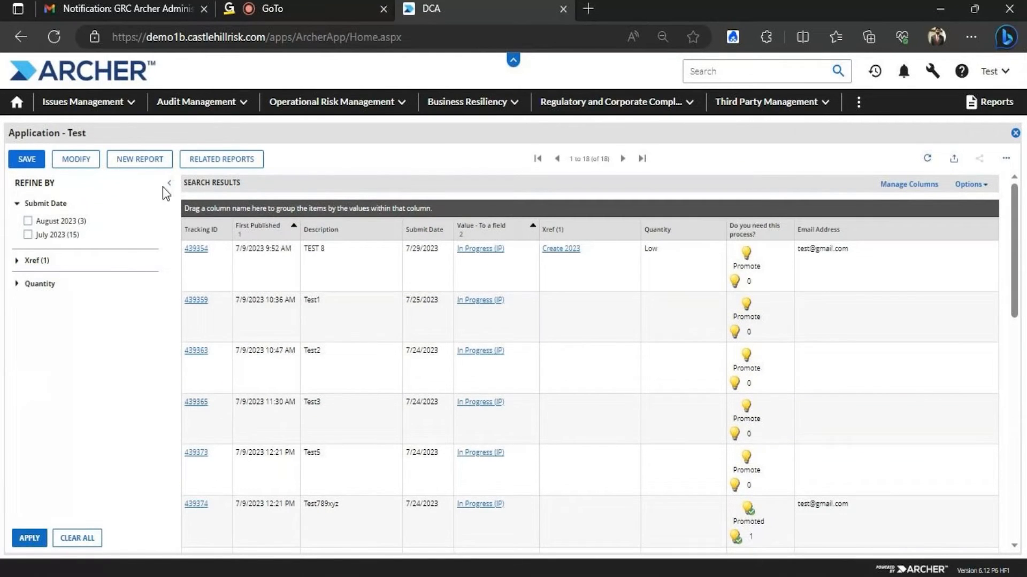
Reopen the search criteria and expand Filters to show both filter rows
left_click(81, 158)
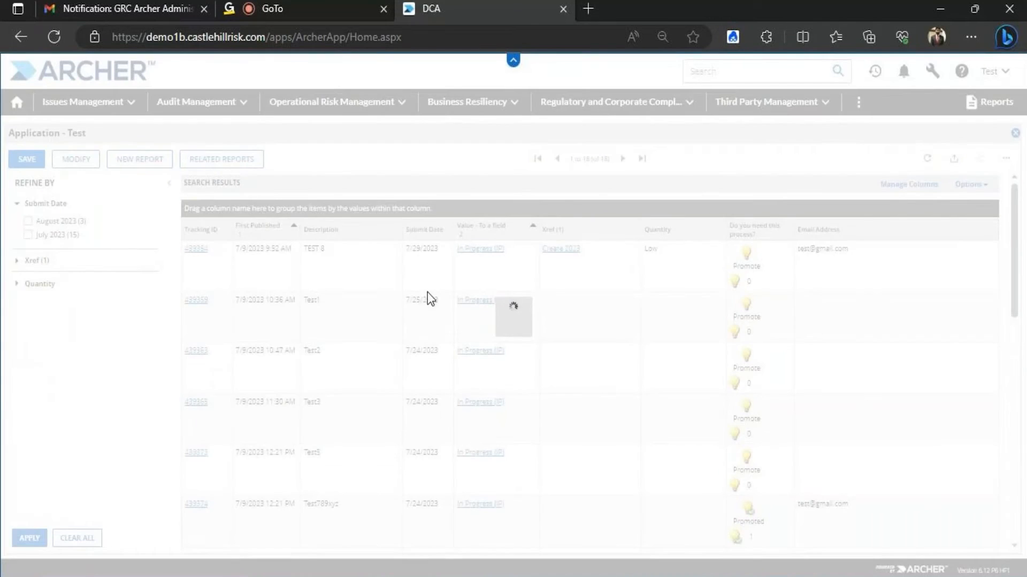
scroll(1009, 299, "down", 1)
left_click(22, 461)
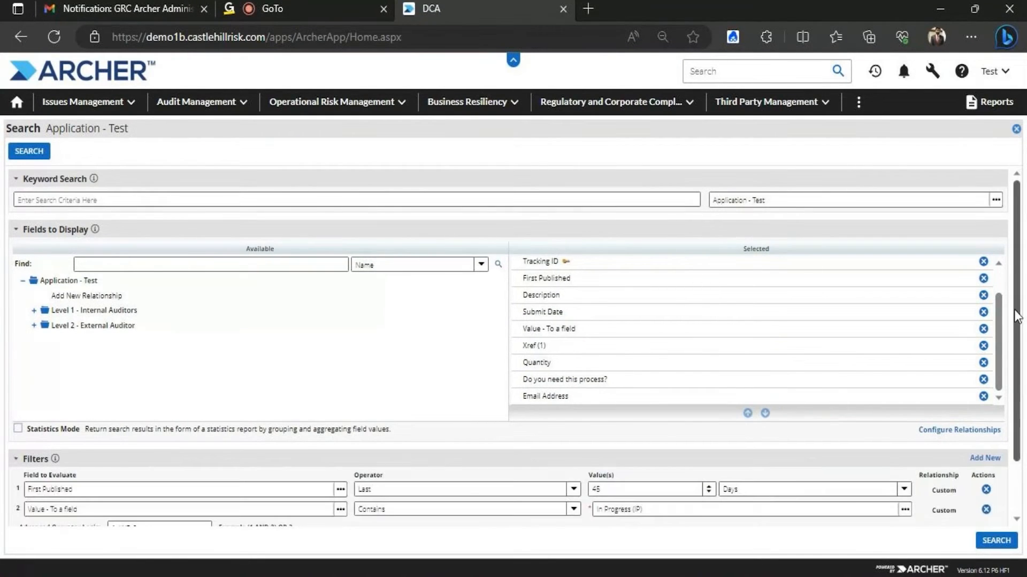
scroll(1019, 471, "down", 1)
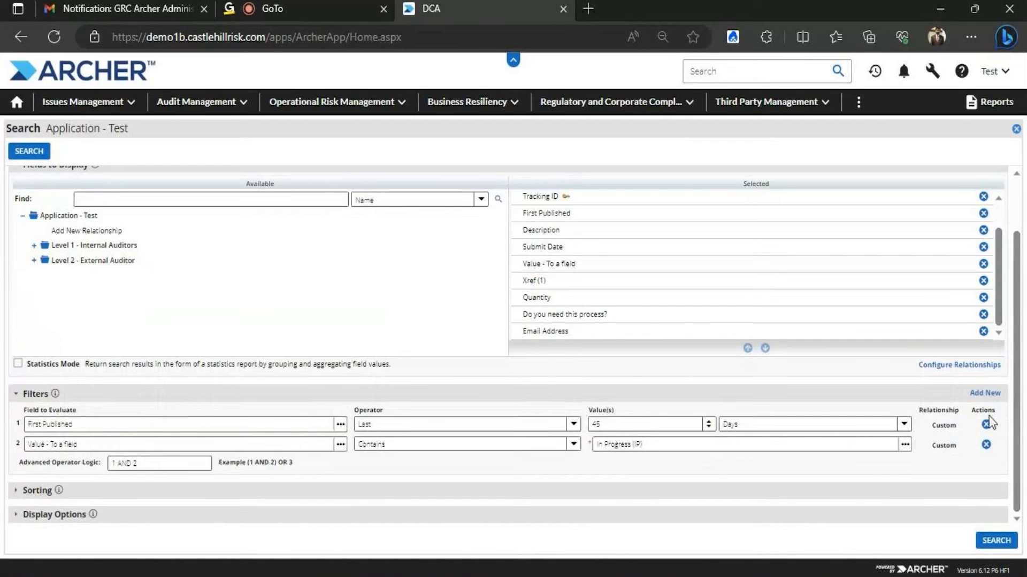
Add a third filter row using the Numbers field from Level 1 - Internal Auditors
left_click(985, 393)
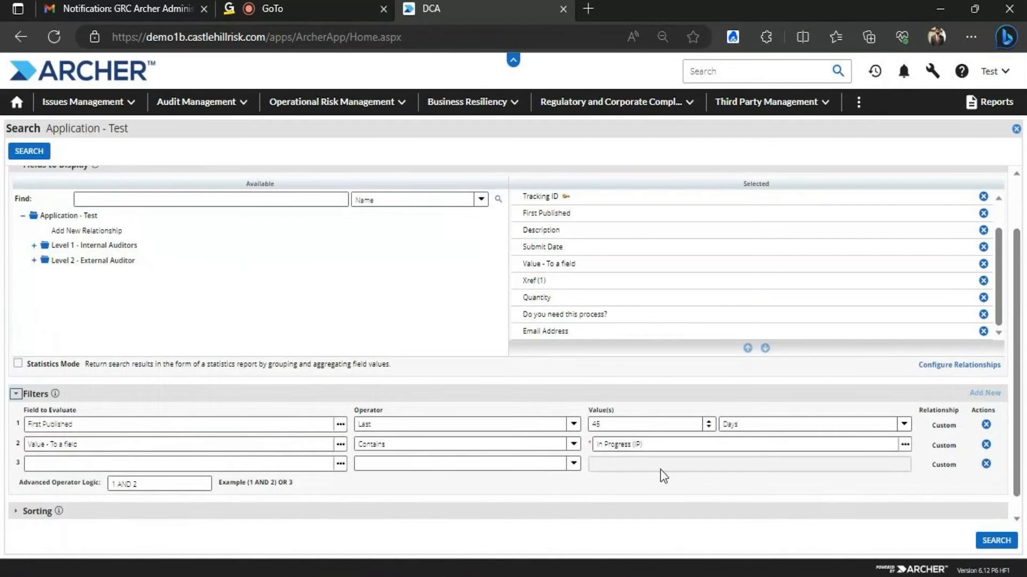
left_click(340, 464)
left_click(45, 327)
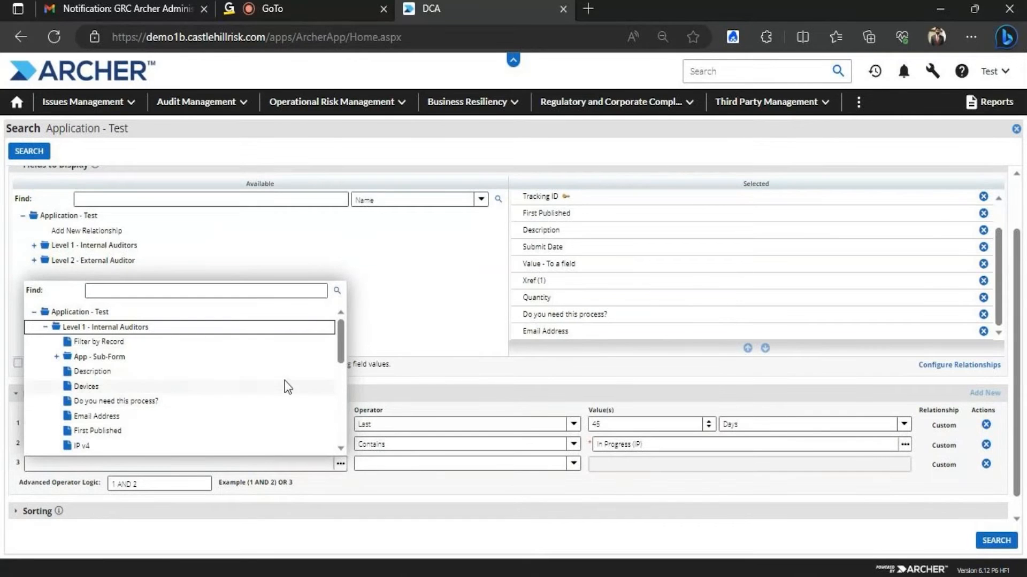
left_click_drag(341, 342, 342, 381)
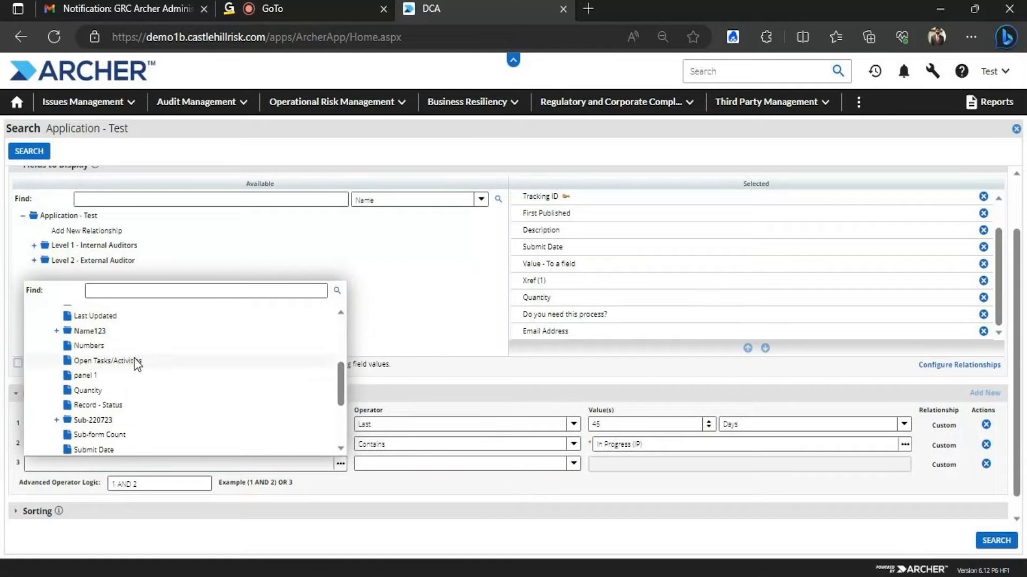
left_click(131, 349)
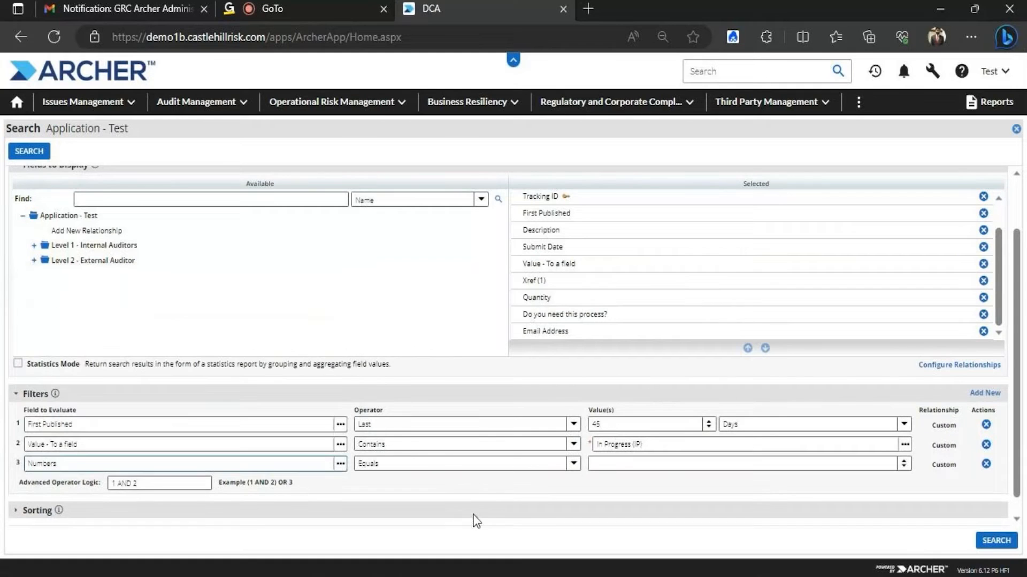
Set the Numbers filter to Between with bounds 1 and 100
left_click(573, 464)
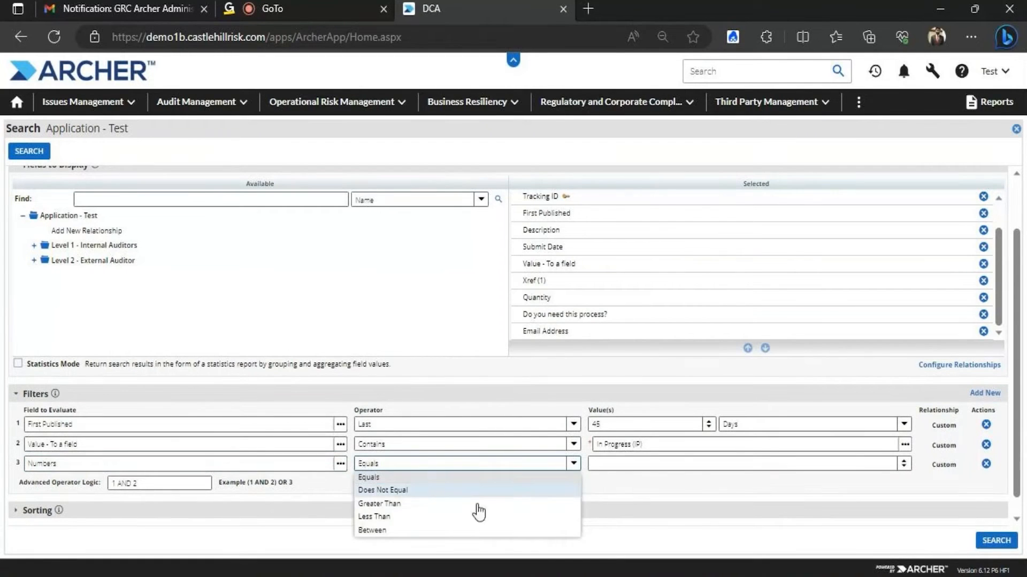
left_click(410, 534)
left_click(619, 463)
key("BackSpace")
type("1")
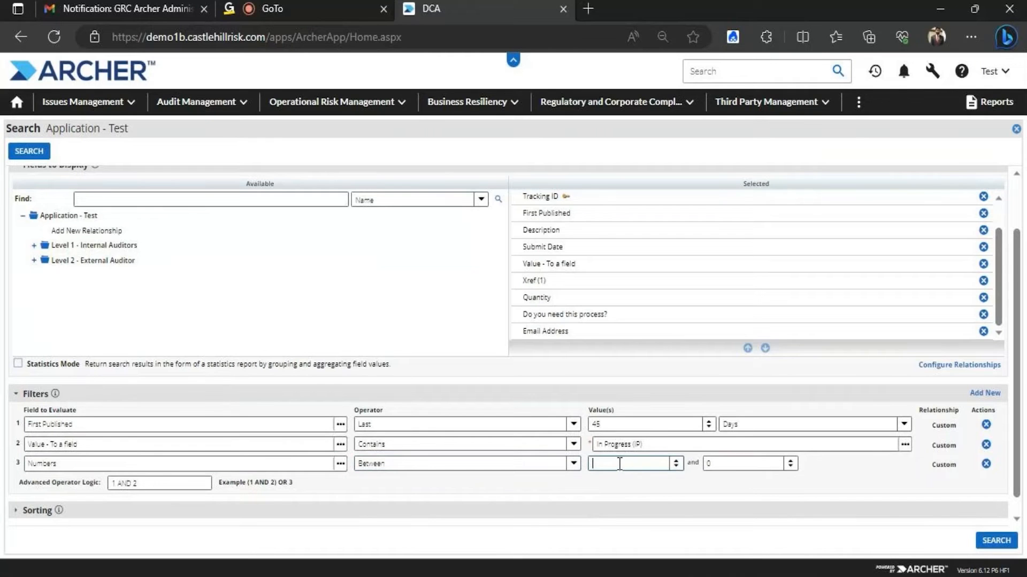
left_click(728, 467)
key("BackSpace")
type("100")
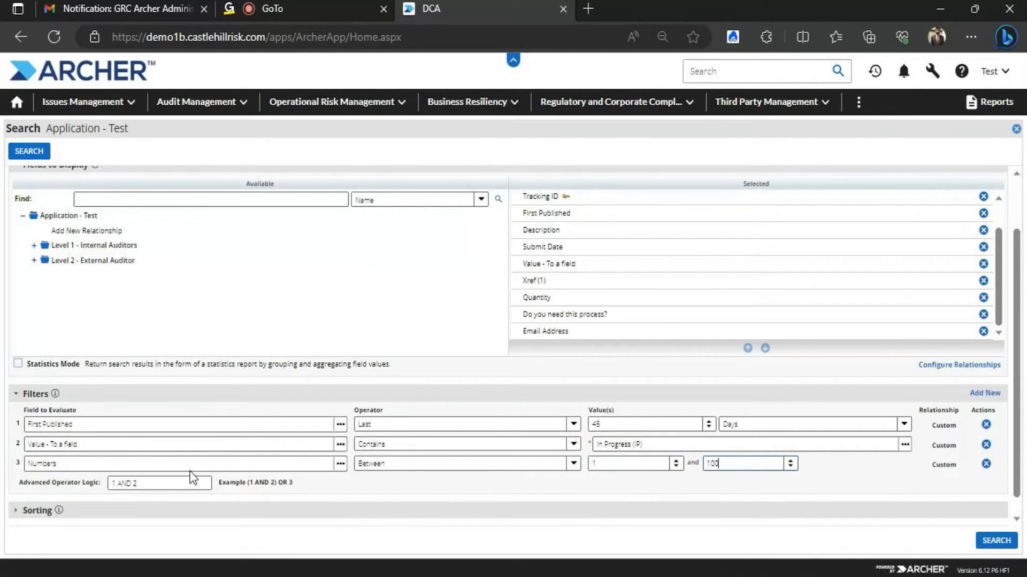
Enter (1 AND 2) OR 3 as the Advanced Operator Logic
left_click(172, 484)
type("1 AND 2)")
left_click(114, 485)
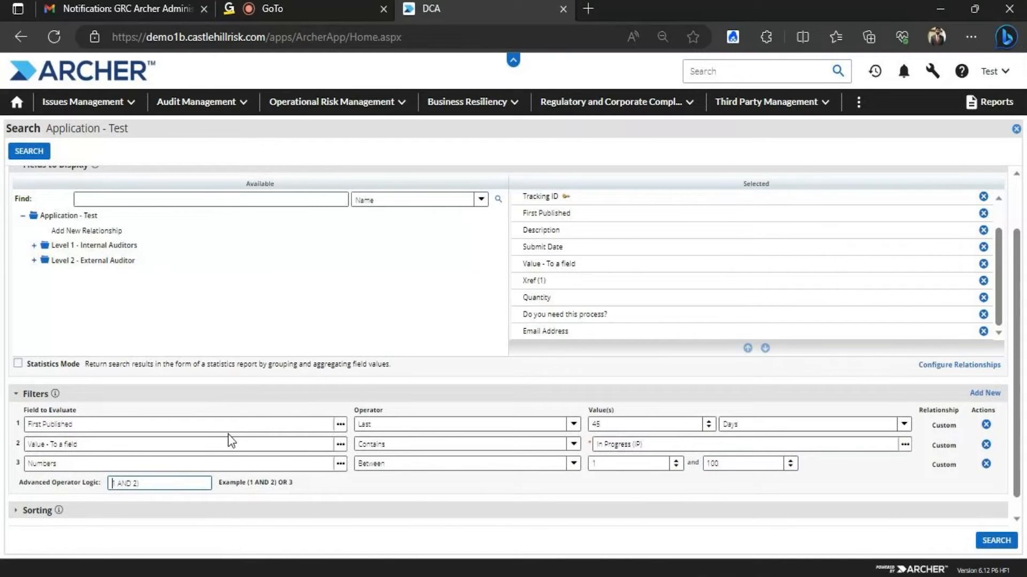
type("(")
type(" or 3")
type("R 3")
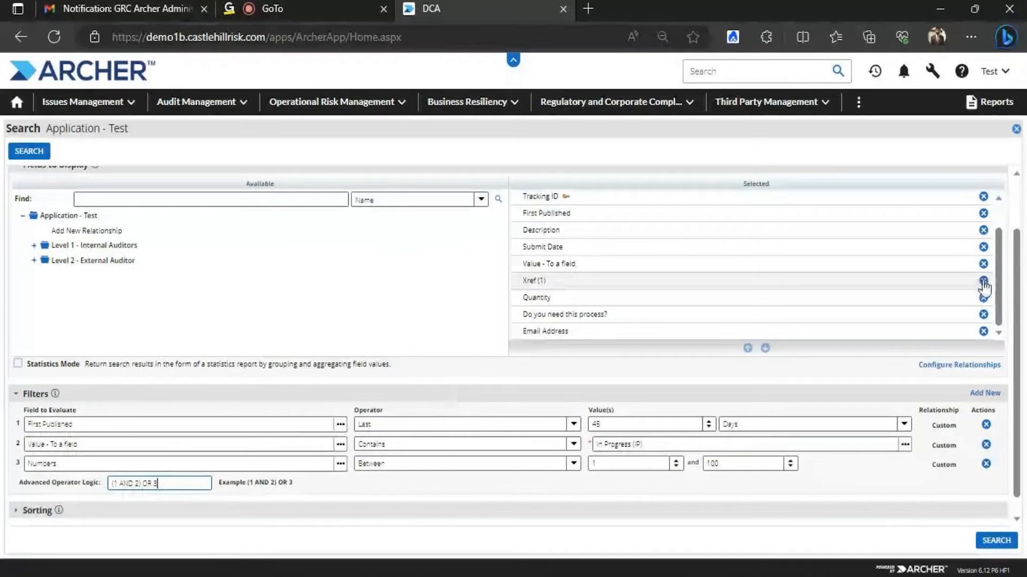
Find NUMBER, move Numbers into the selected display fields, and run the search listing 23 records
scroll(1002, 266, "up", 2)
scroll(1003, 278, "down", 2)
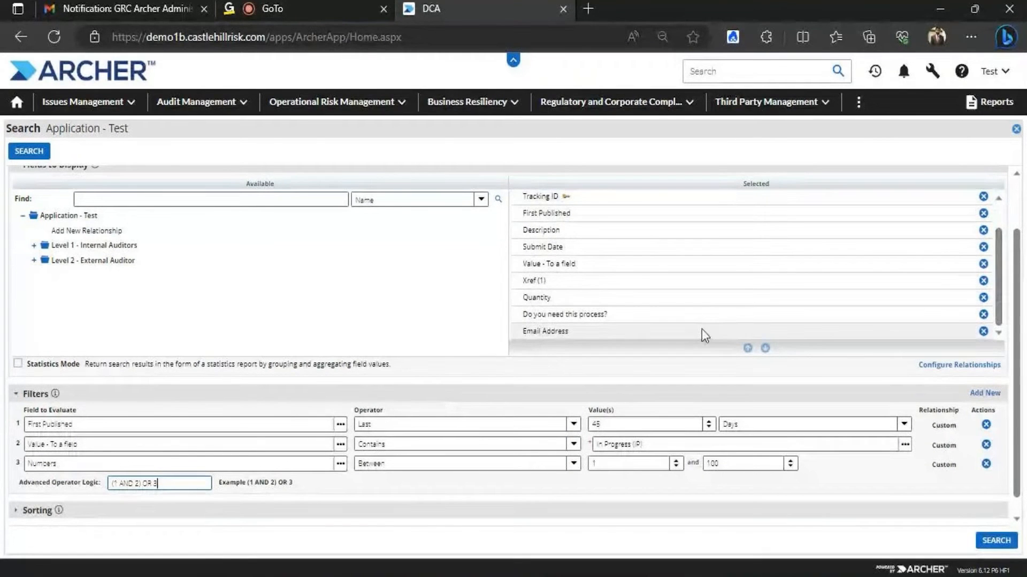
left_click(131, 200)
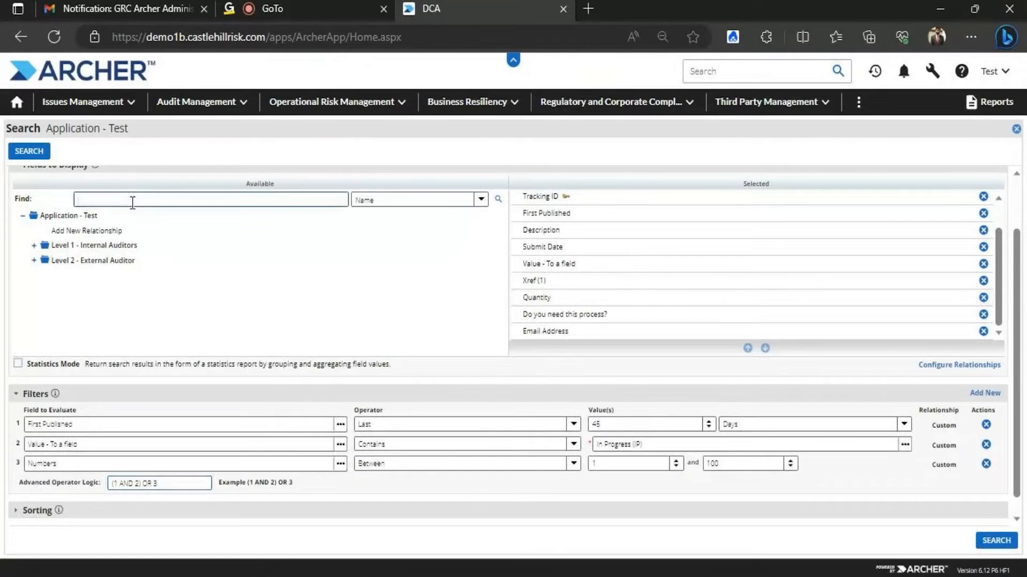
type("NUMBE")
type("R")
key("Return")
left_click(74, 275)
left_click_drag(622, 336, 621, 337)
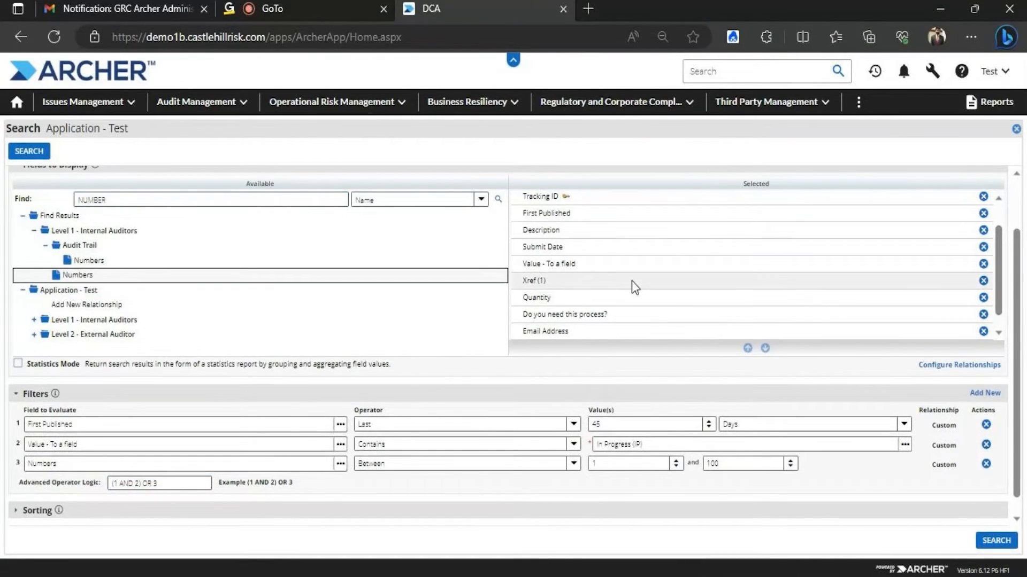
scroll(1006, 269, "down", 1)
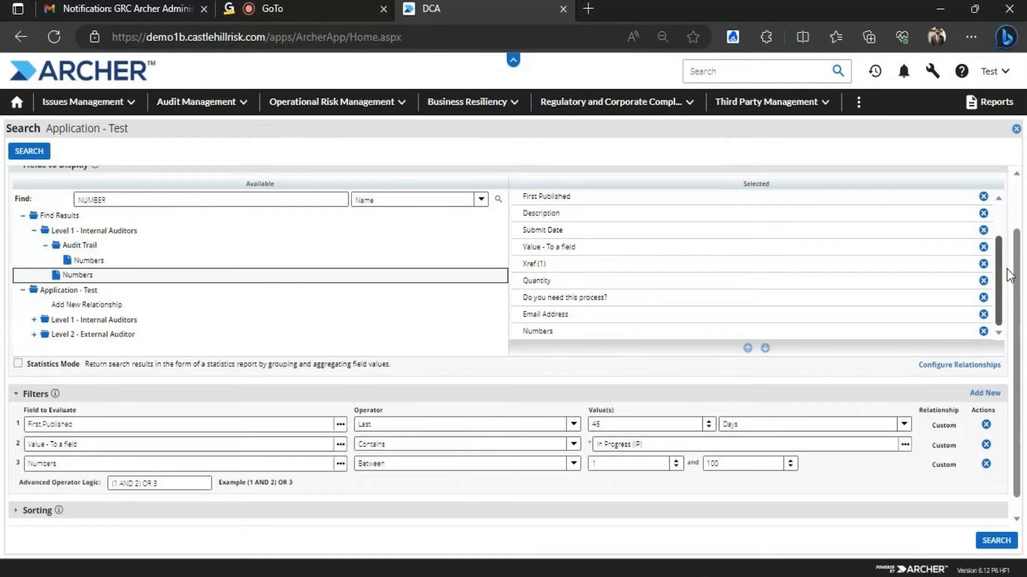
left_click(997, 541)
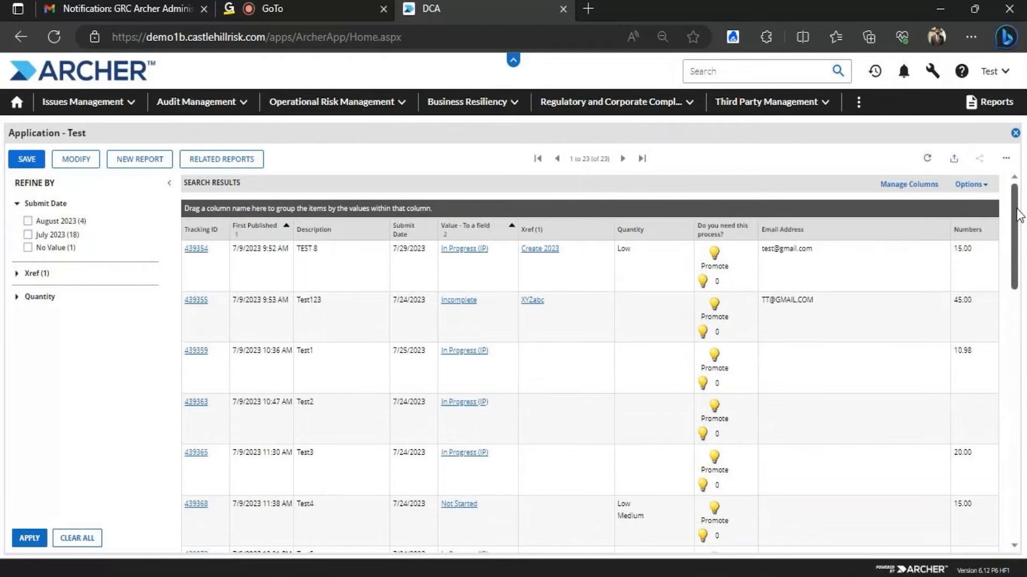
mouse_move(1016, 209)
left_mouse_down()
mouse_move(1016, 452)
mouse_move(1007, 217)
left_mouse_up()
scroll(1023, 243, "down", 1)
left_click_drag(1015, 243, 1015, 445)
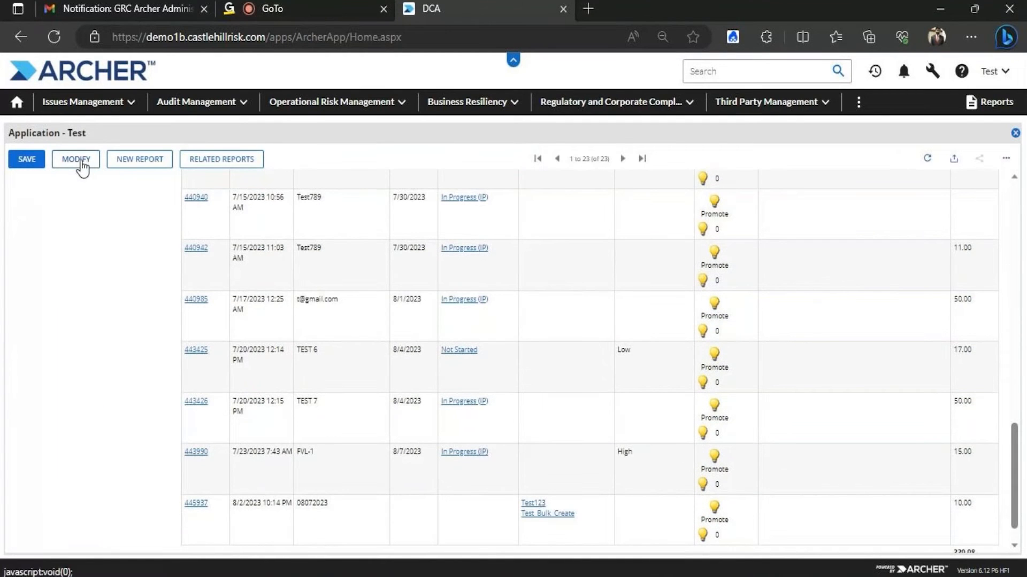
Return to the report's search criteria and expand the Filters section
left_click(82, 168)
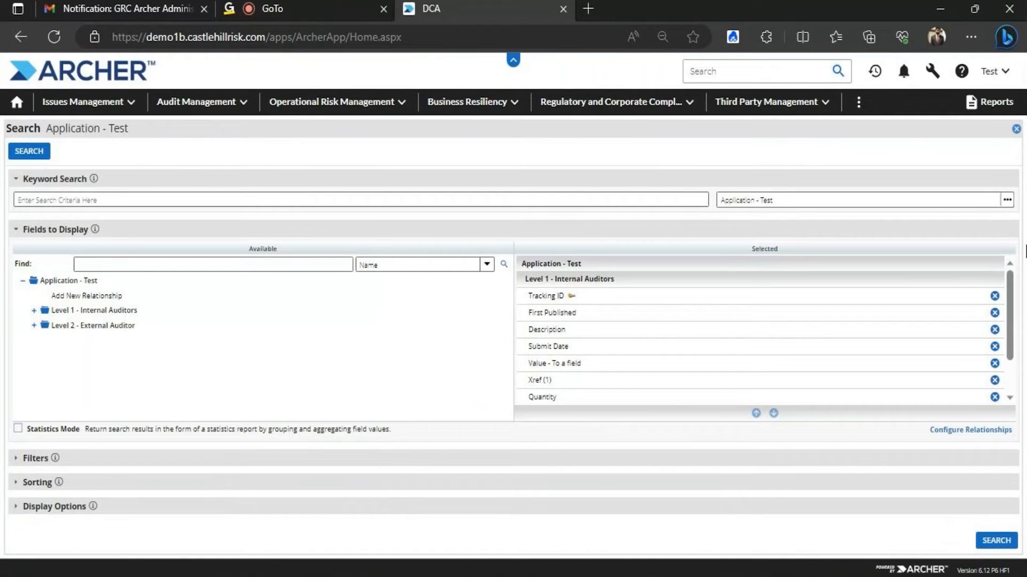
scroll(1010, 299, "down", 1)
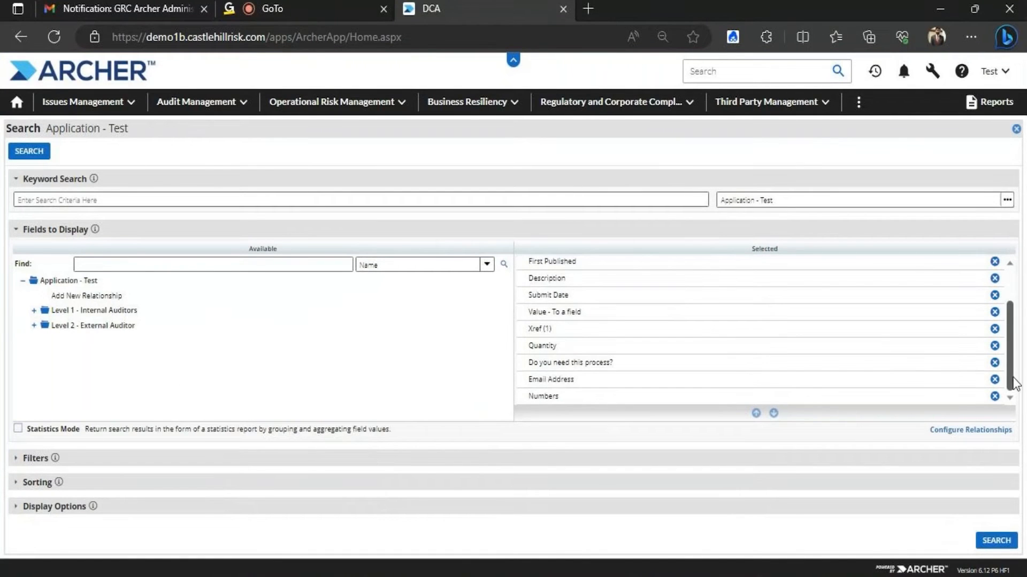
left_click(17, 466)
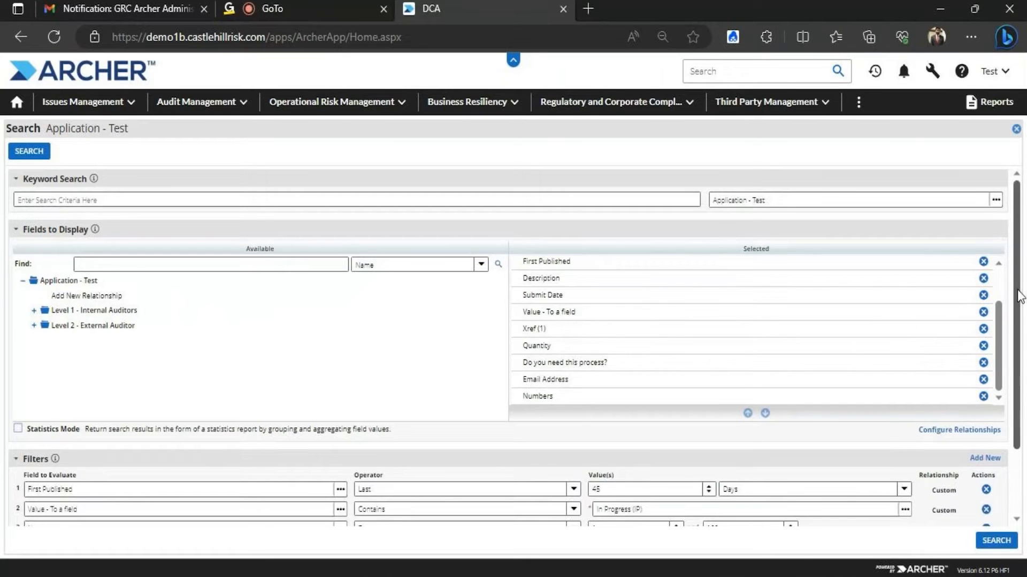
scroll(1019, 294, "down", 2)
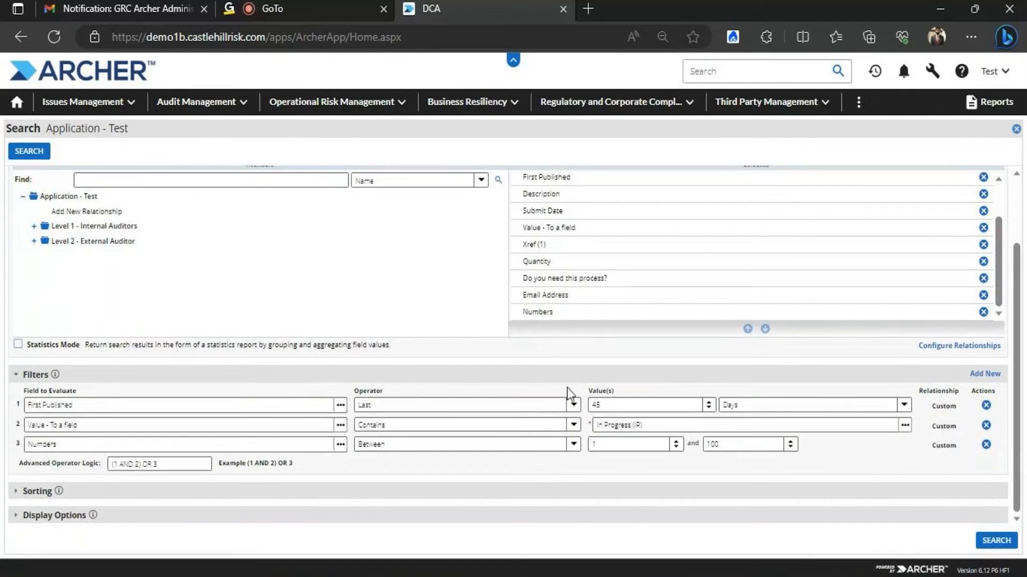
Change the First Published filter's period from 45 to 91 Days
left_click(574, 406)
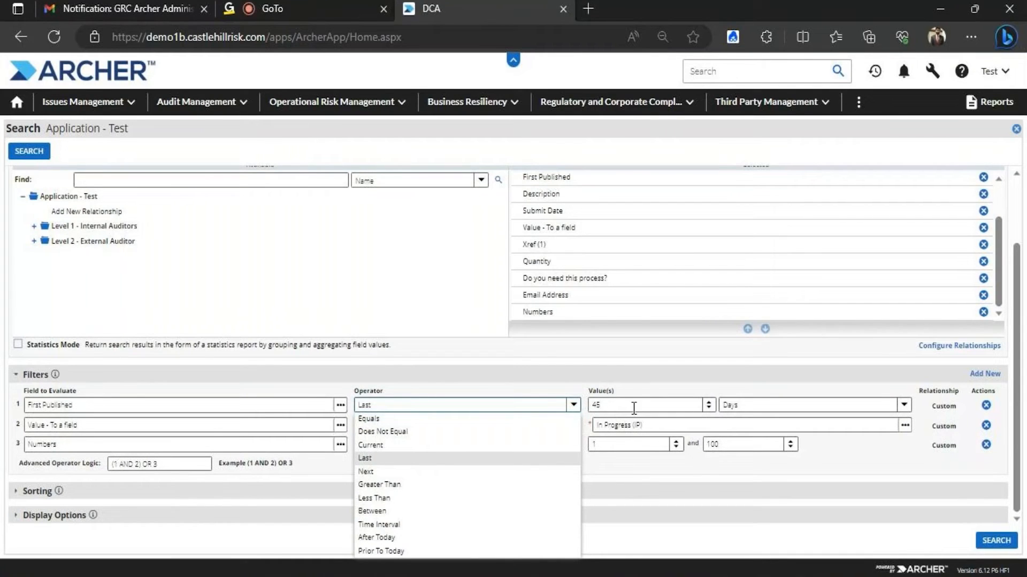
left_click(708, 408)
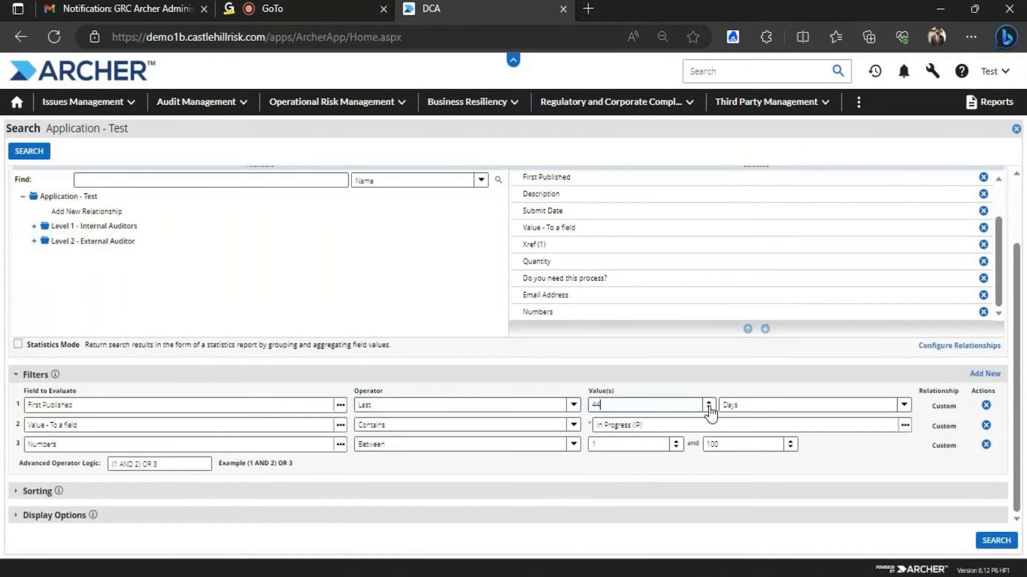
left_click(709, 403)
left_click_drag(708, 403, 710, 412)
left_click(748, 405)
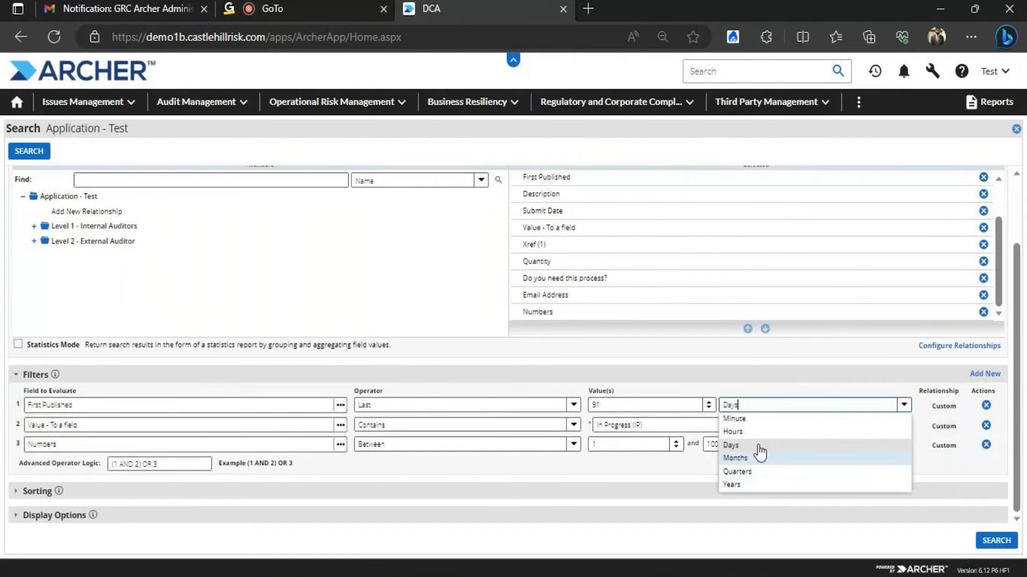
left_click(742, 383)
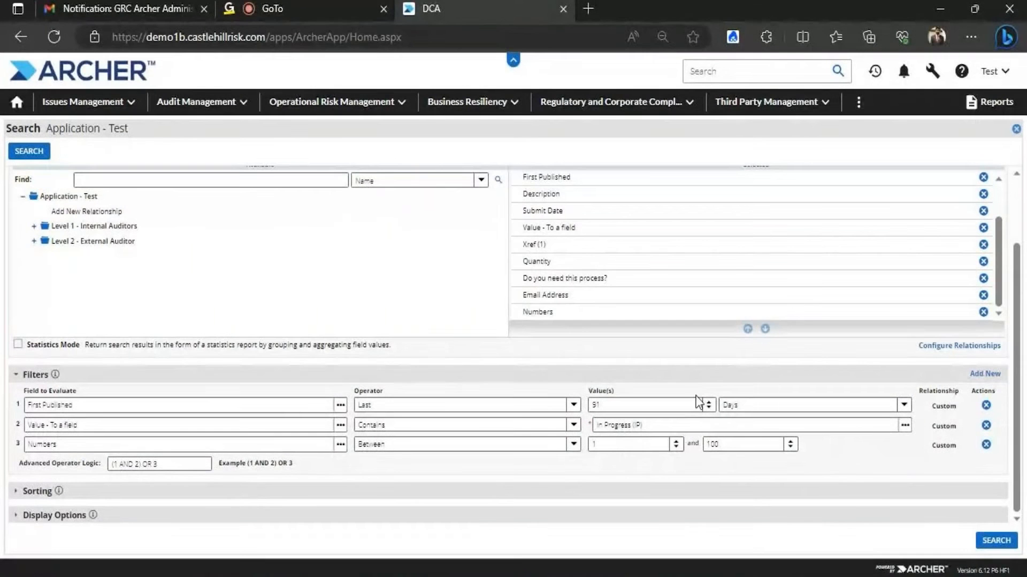
Set First Published to Greater Than 01/01/2023, picking the date from the calendar
left_click(574, 408)
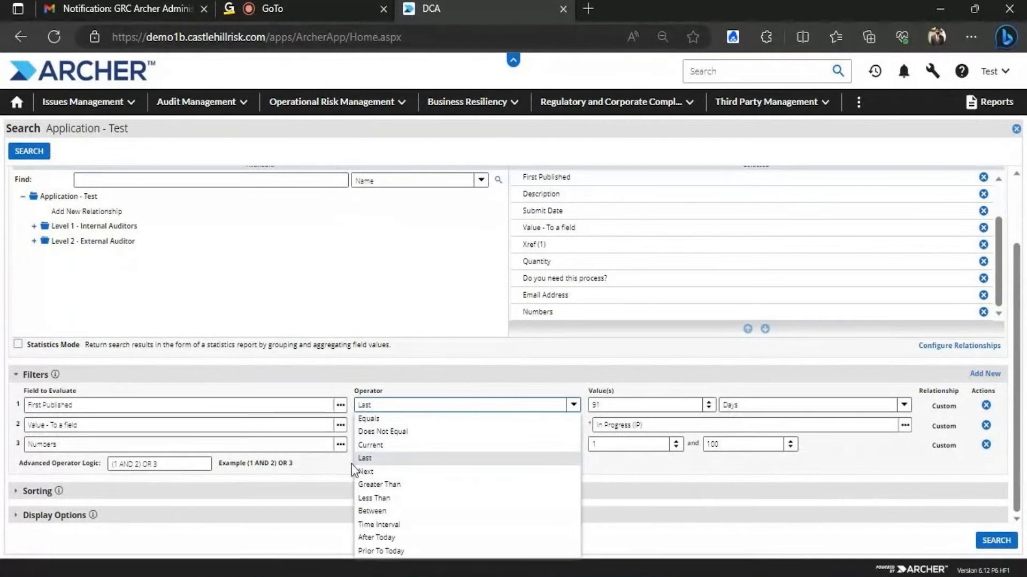
left_click(386, 486)
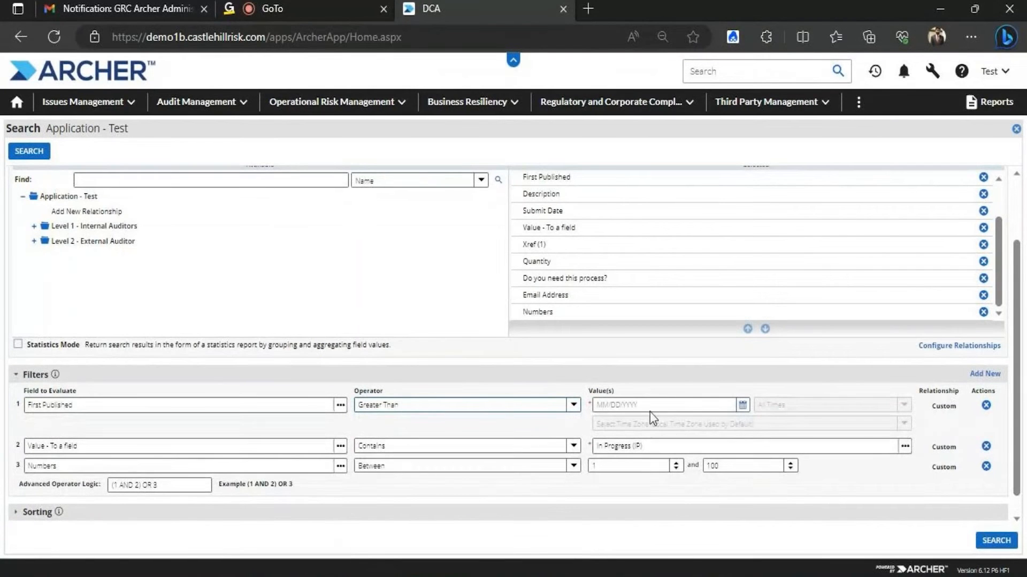
left_click(742, 405)
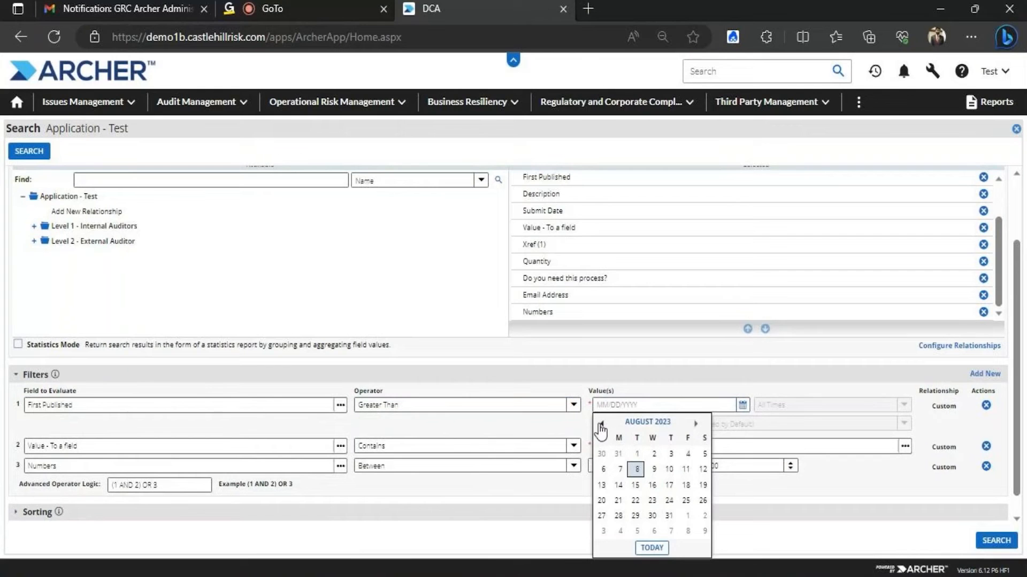
left_click(600, 424)
left_click(600, 424)
left_click(600, 424)
left_click(600, 424)
left_click(600, 424)
left_click(600, 424)
left_click(600, 424)
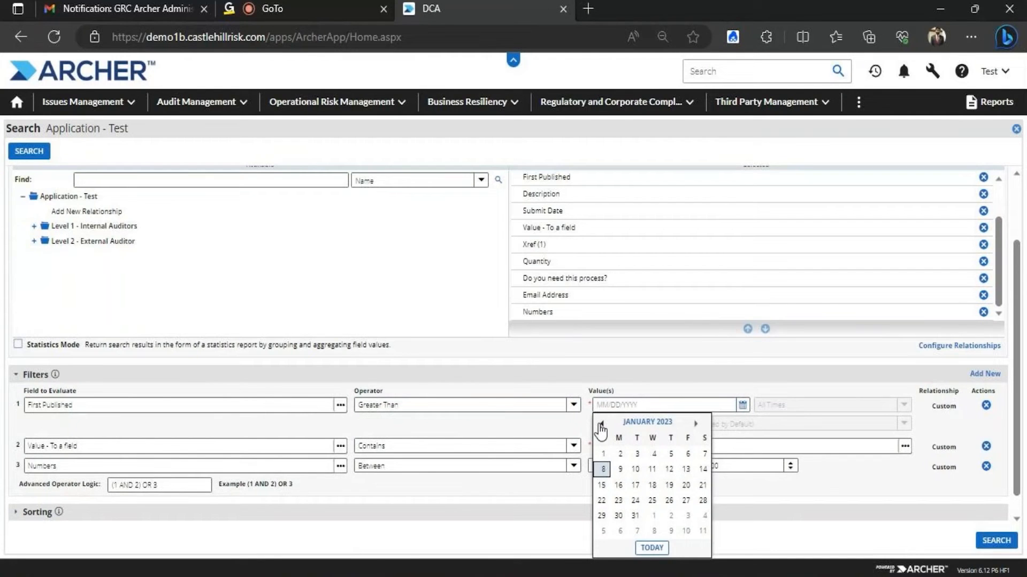
left_click(601, 453)
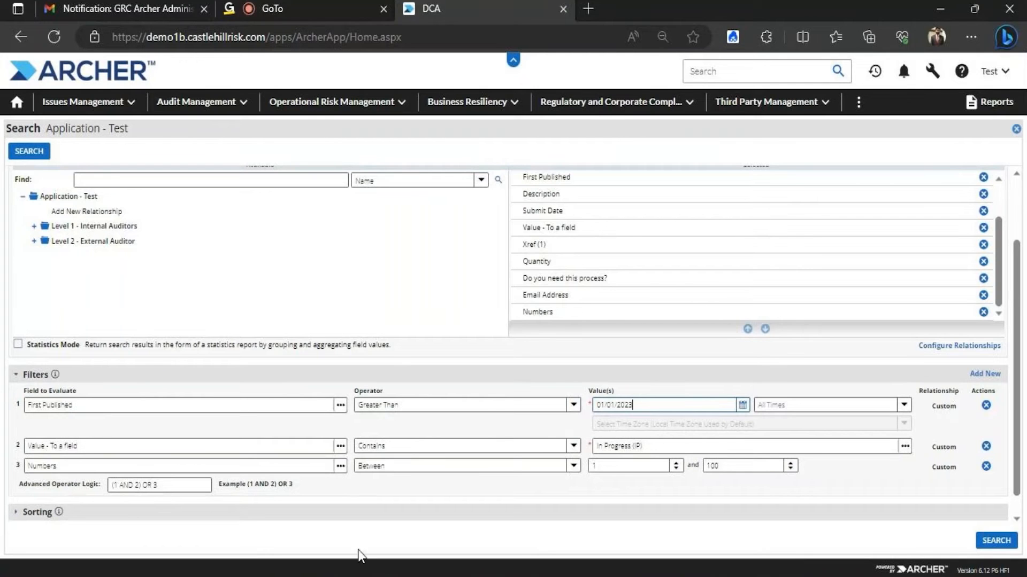
left_click(574, 405)
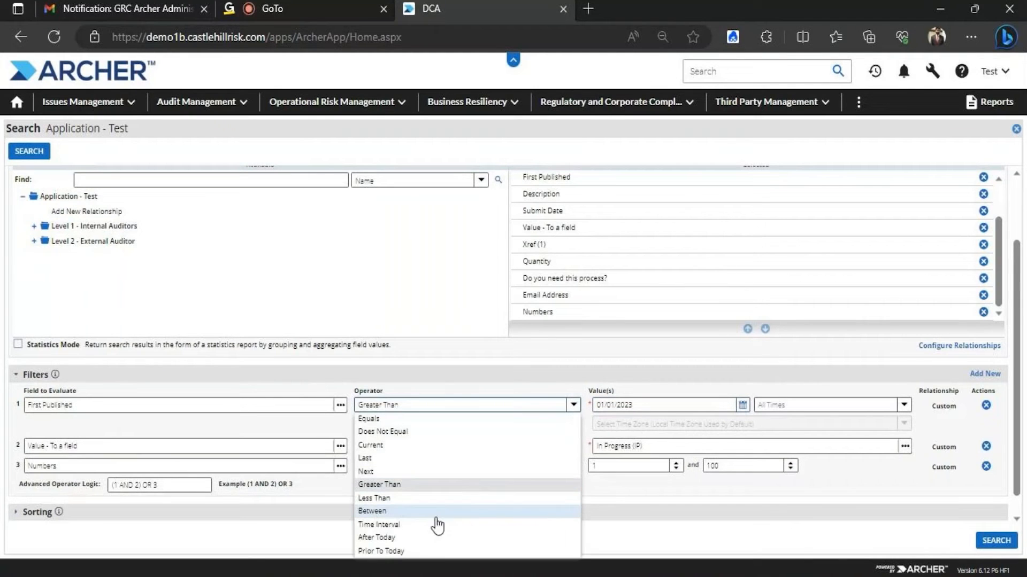
Try Between for First Published, then settle on Prior To Today
left_click(416, 511)
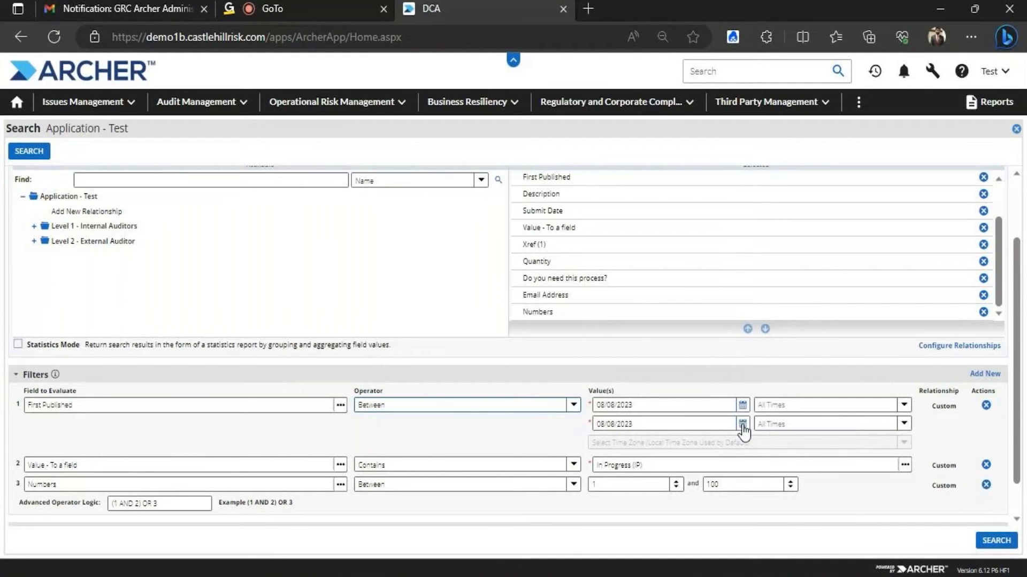
left_click(577, 405)
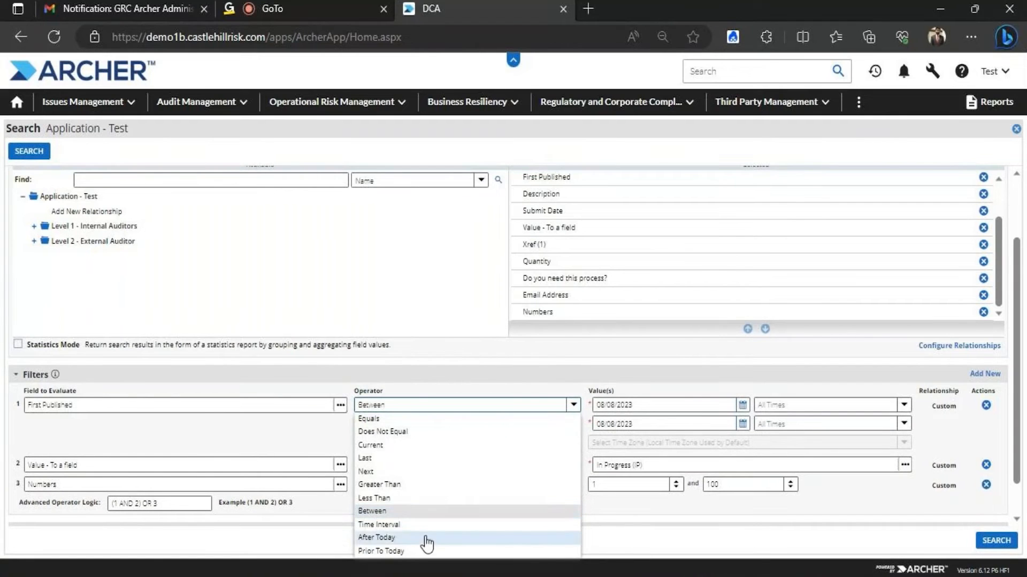
left_click(415, 551)
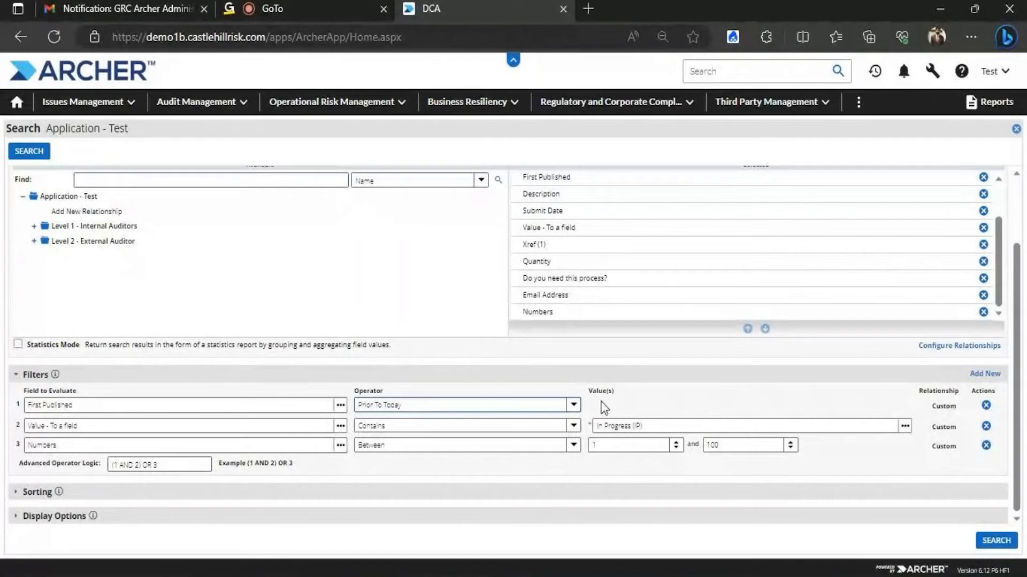
Switch the First Published operator from Prior To Today to After Today
left_click(573, 405)
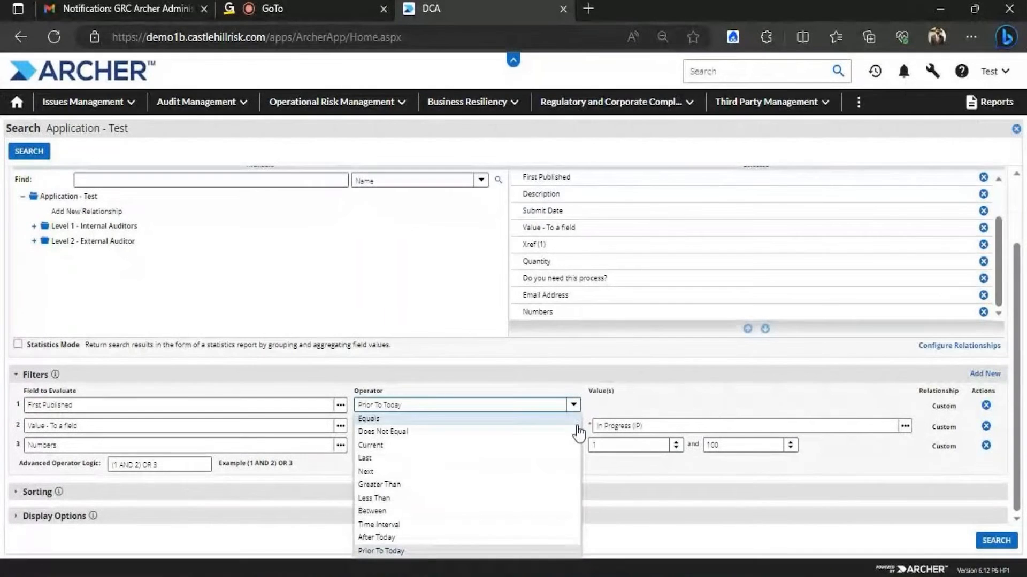
left_click(412, 537)
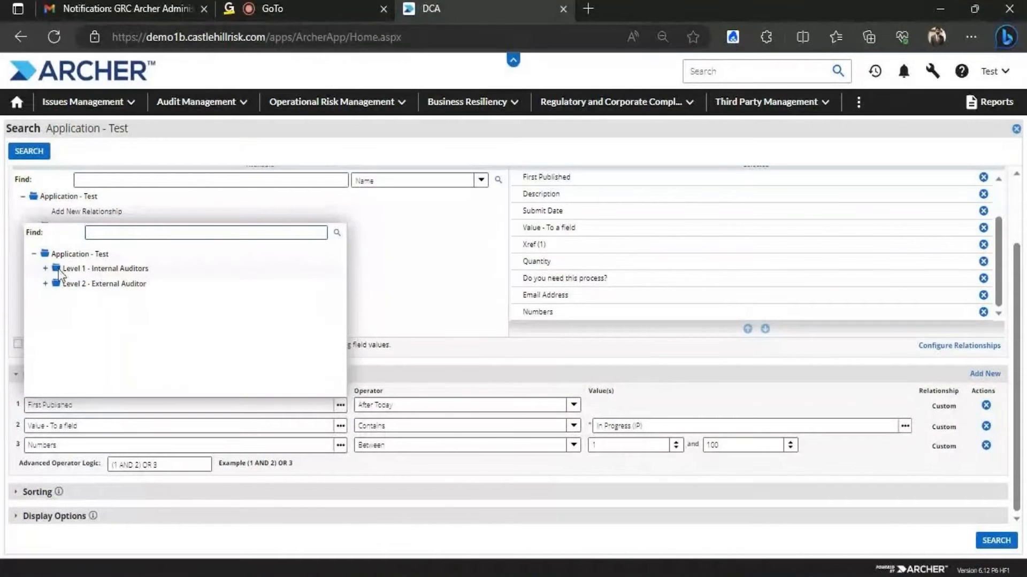
left_click(45, 268)
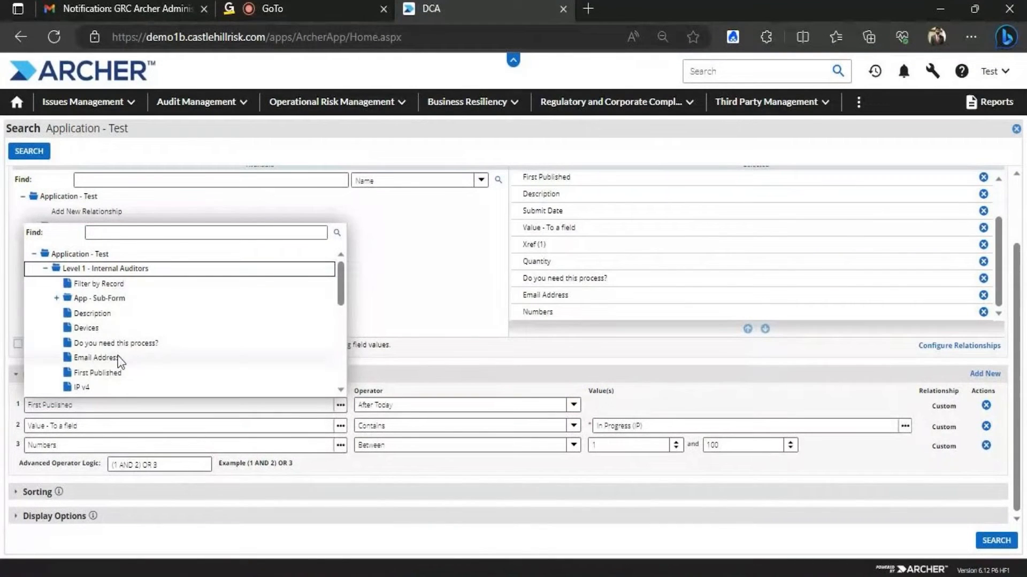
left_click_drag(339, 281, 323, 263)
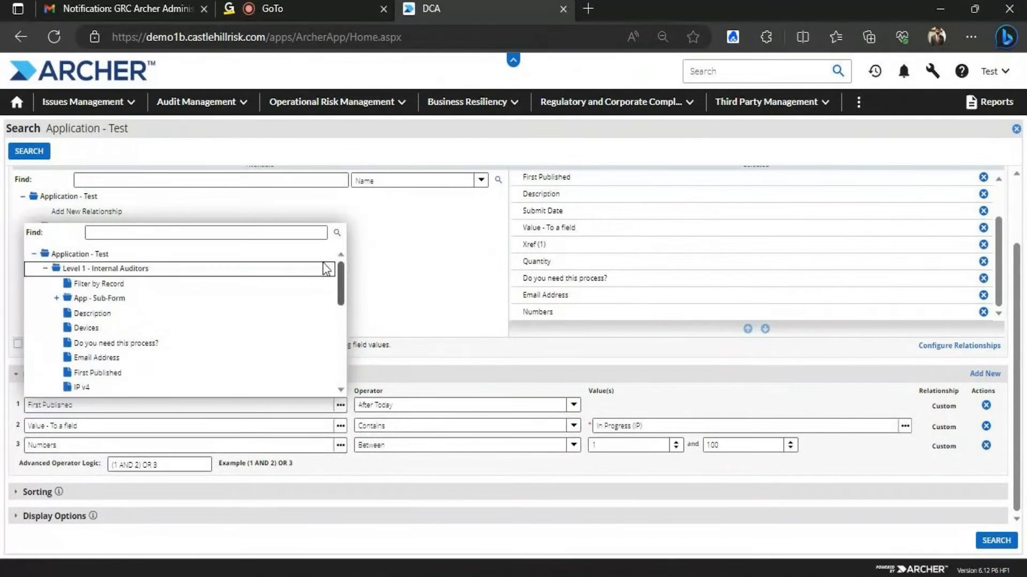
left_click(665, 385)
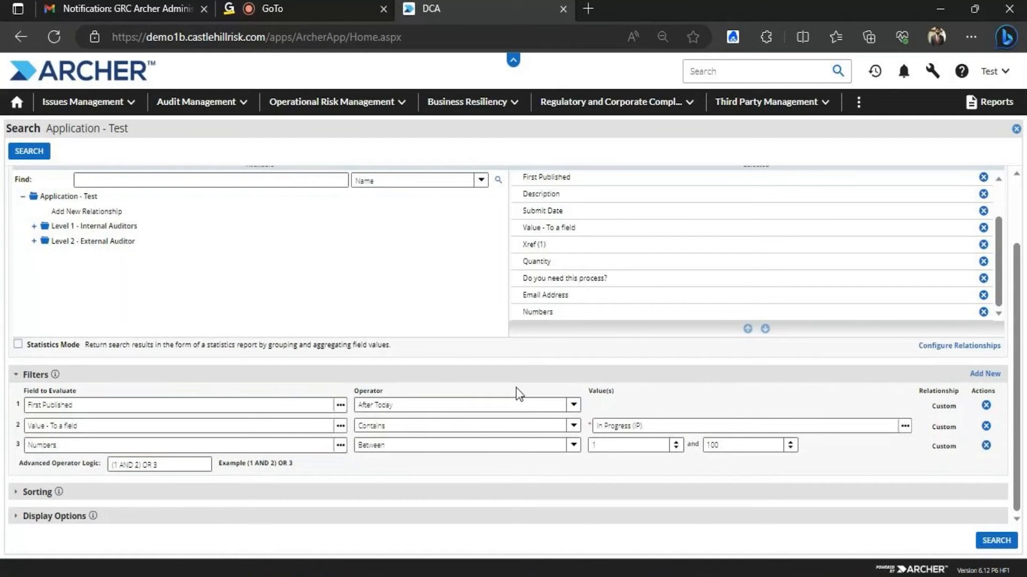
left_click(573, 405)
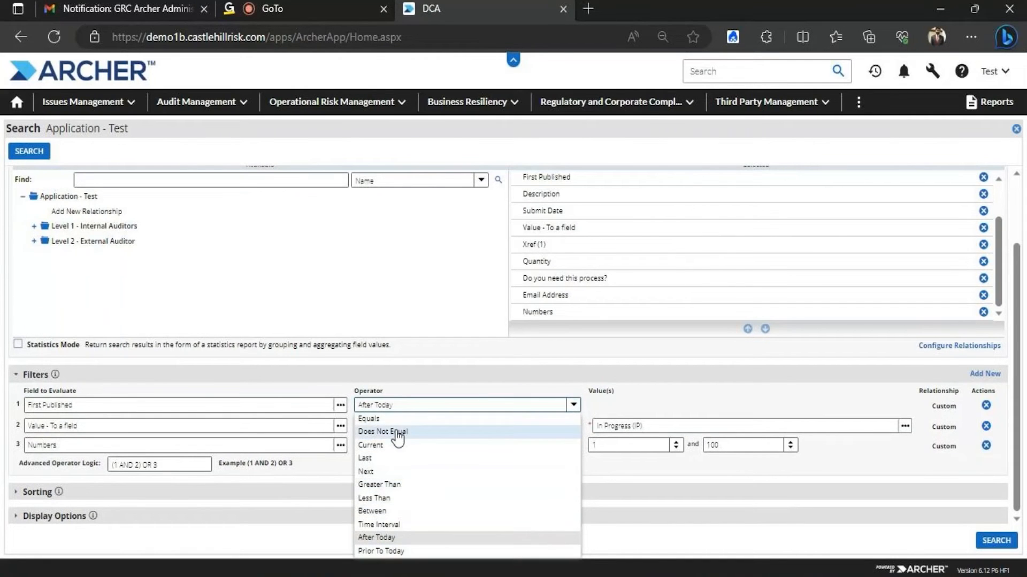
left_click(367, 330)
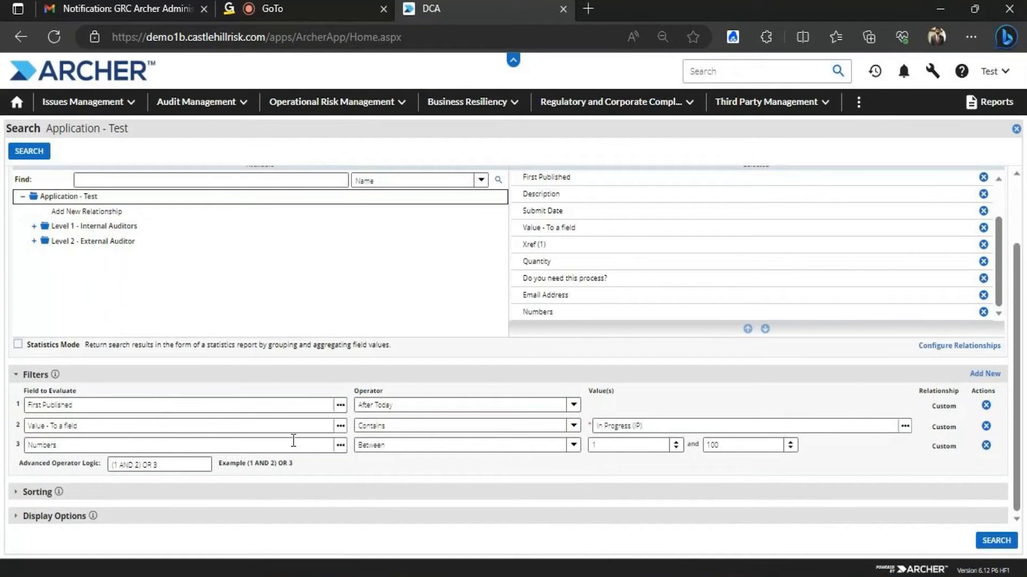
Add Not Started to the second filter's chosen status values
left_click(573, 427)
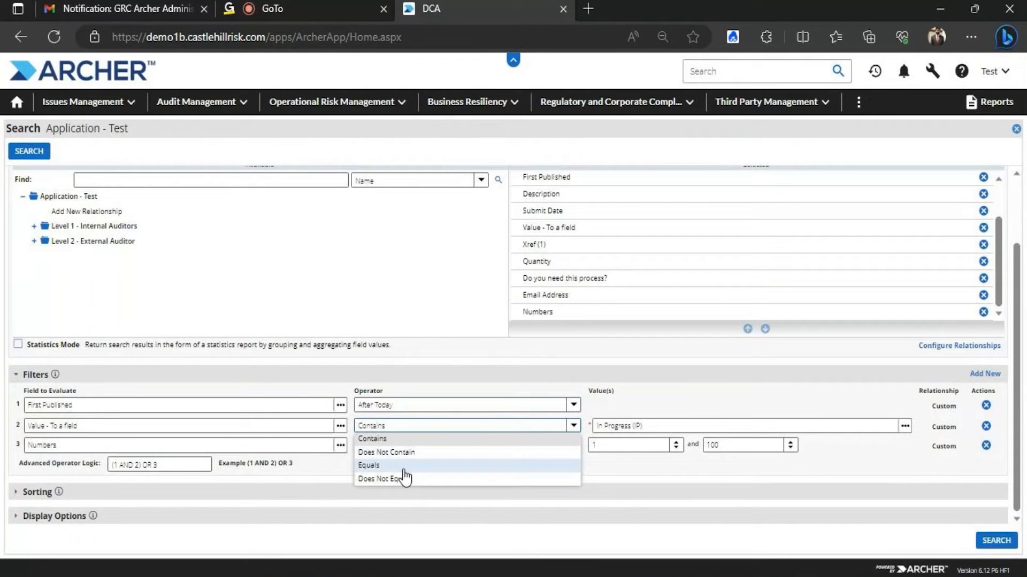
left_click(421, 322)
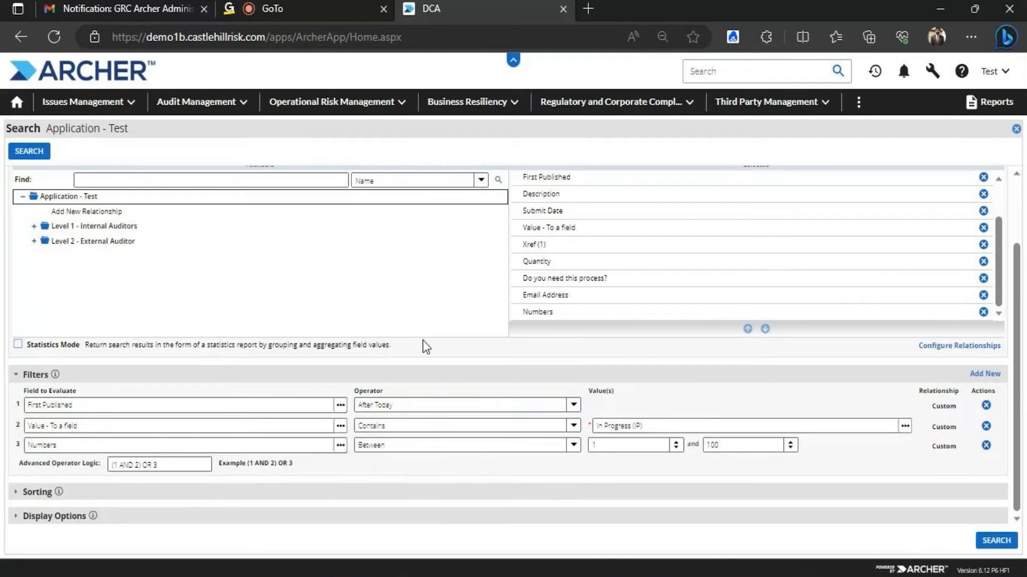
left_click(572, 426)
left_click(437, 441)
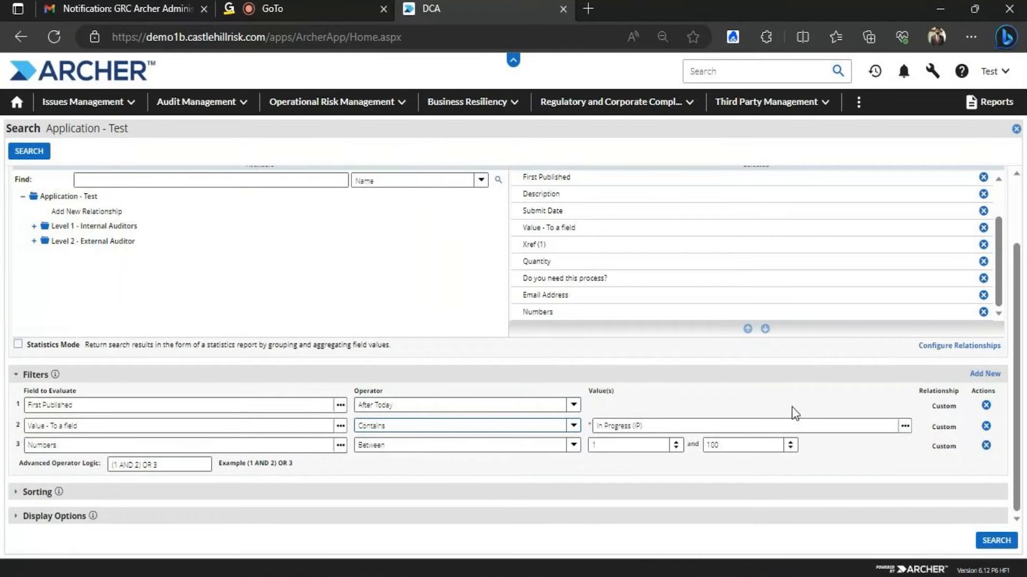
left_click(904, 428)
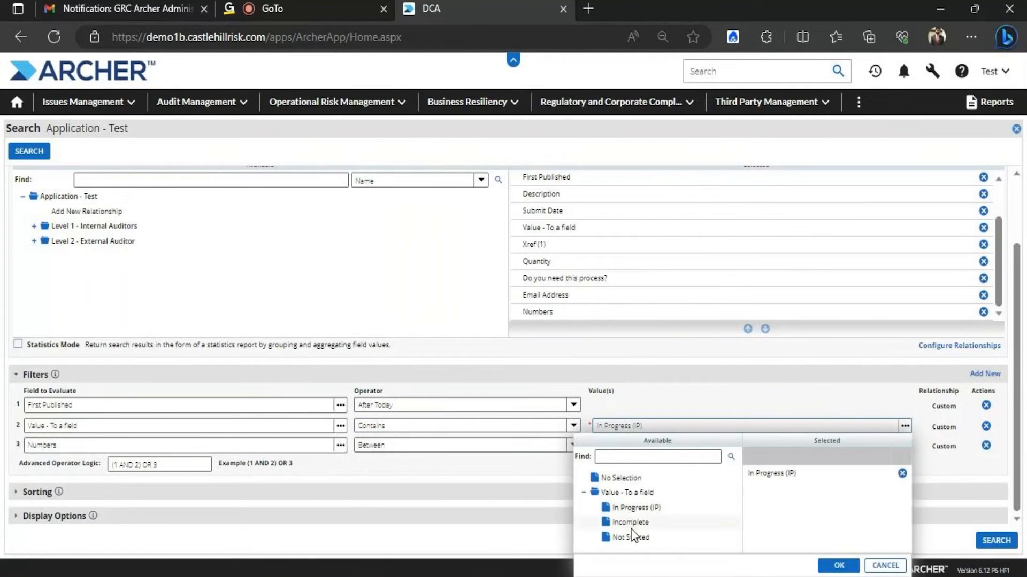
left_click(633, 537)
left_click(839, 565)
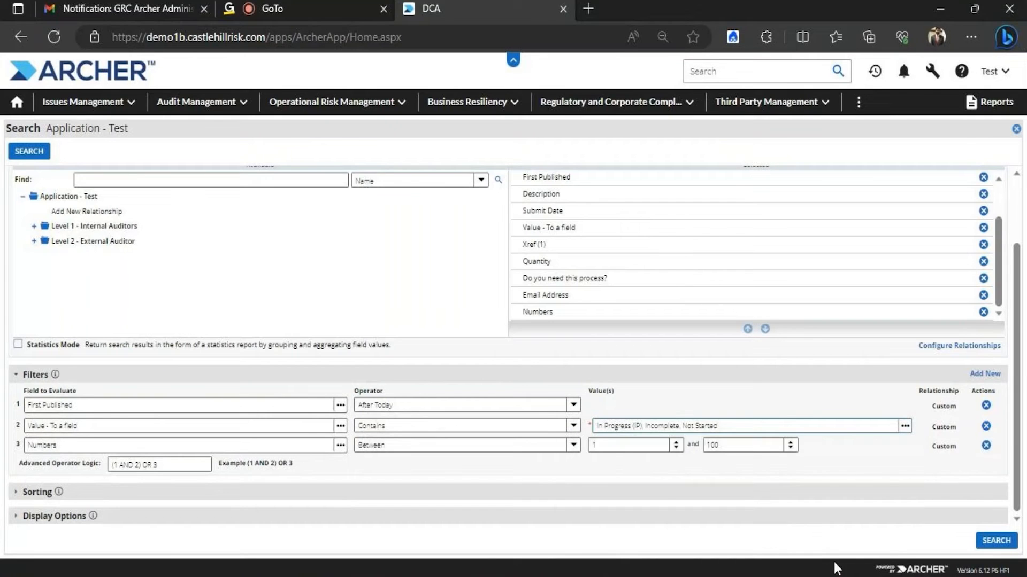
Try Equals and Contains, then set the second filter's operator to Does Not Contain
left_click(572, 424)
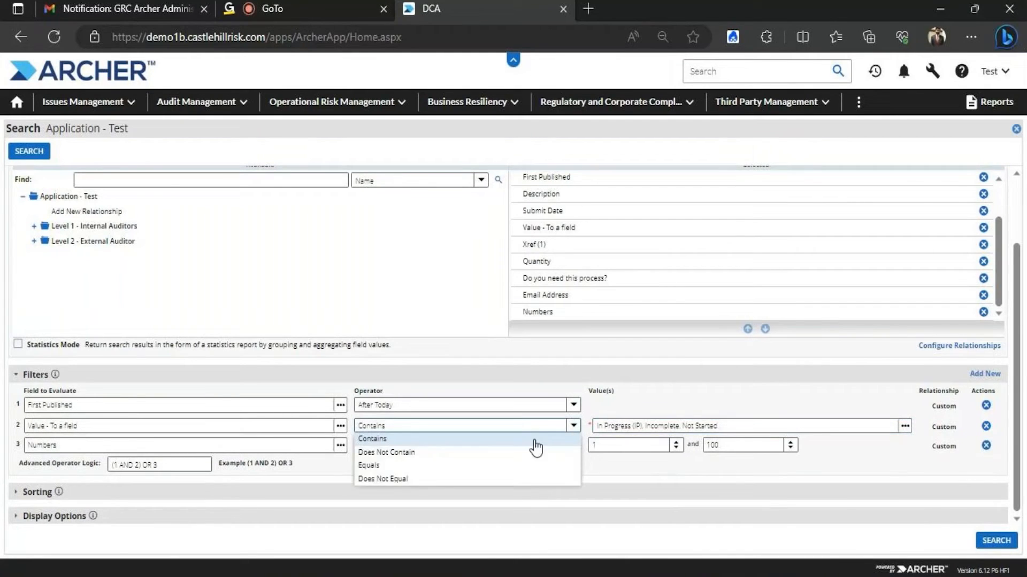
left_click(406, 465)
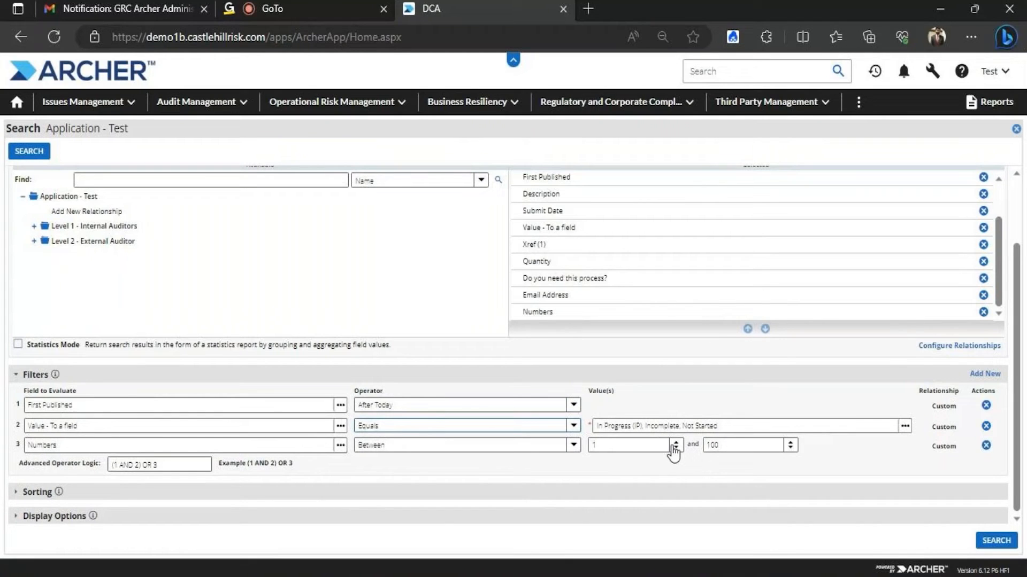
left_click(572, 425)
left_click(482, 438)
left_click(573, 426)
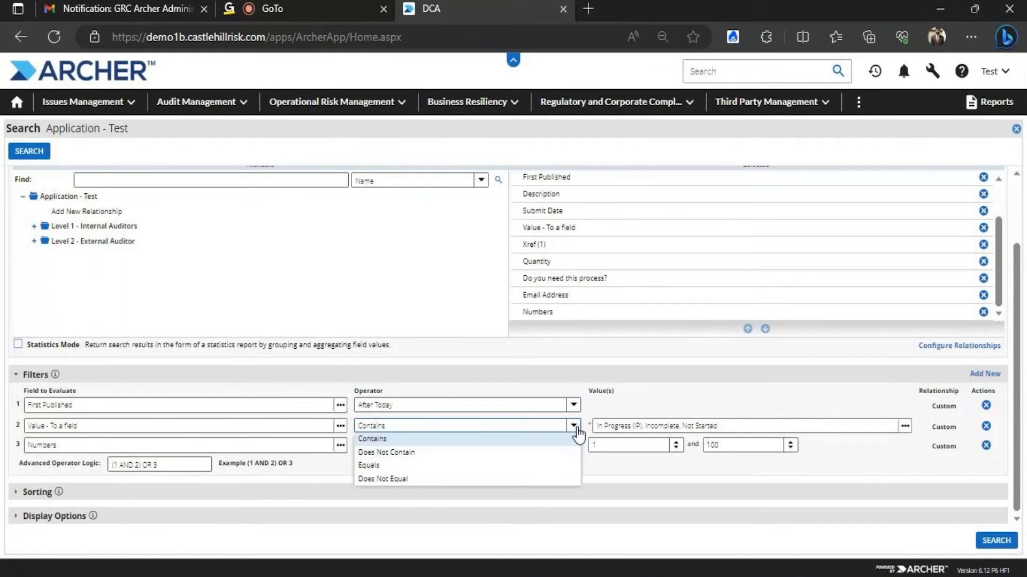
left_click(408, 452)
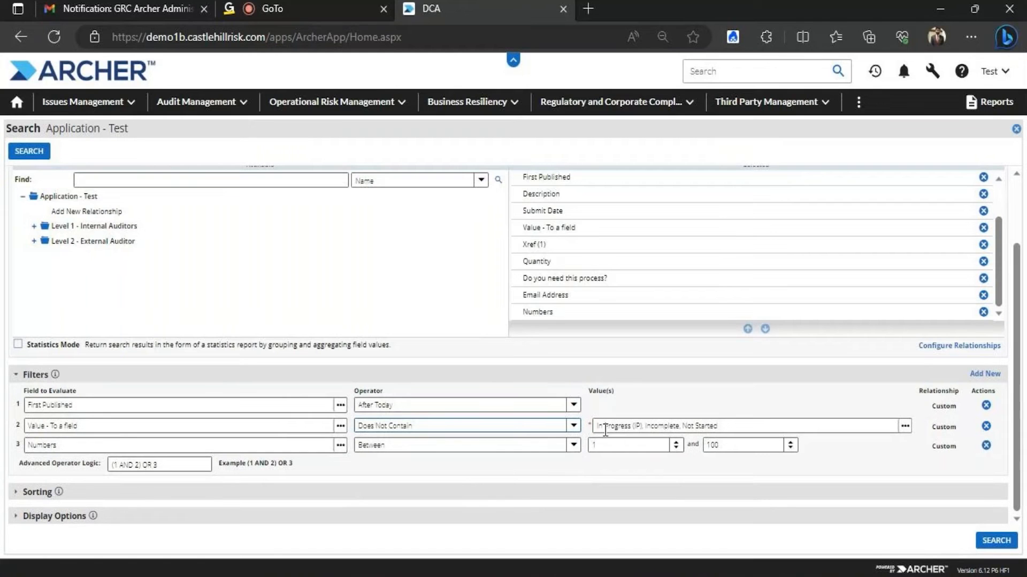
Keep only Incomplete as the second filter's value and set operator to Does Not Equal
left_click(905, 426)
left_click(902, 475)
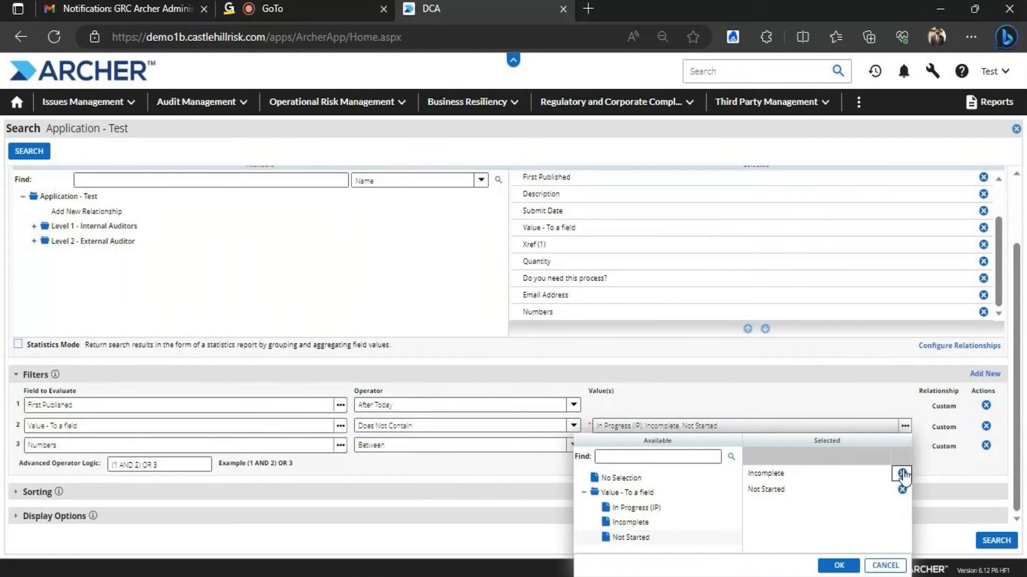
left_click(902, 489)
left_click(839, 565)
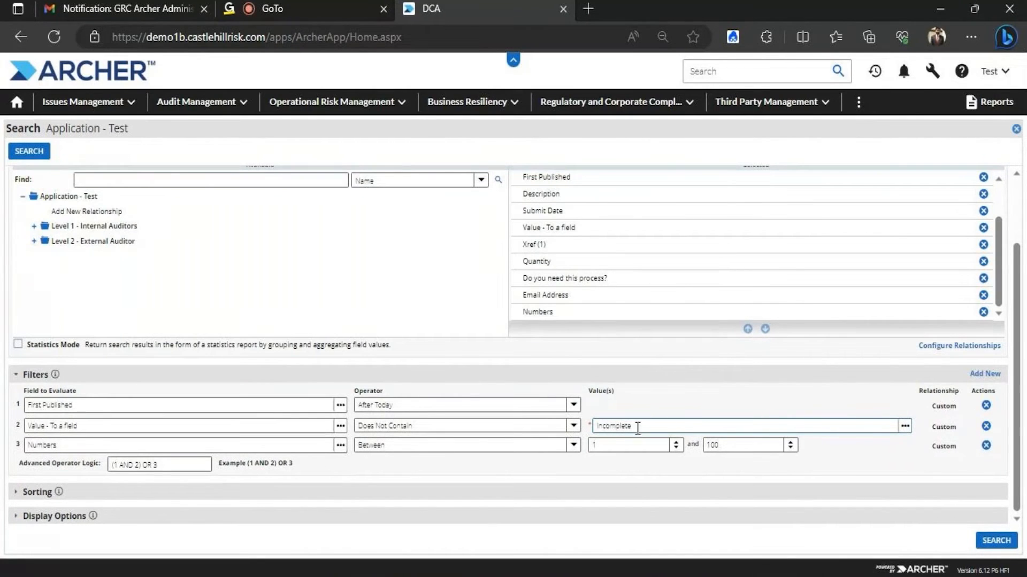
left_click(572, 426)
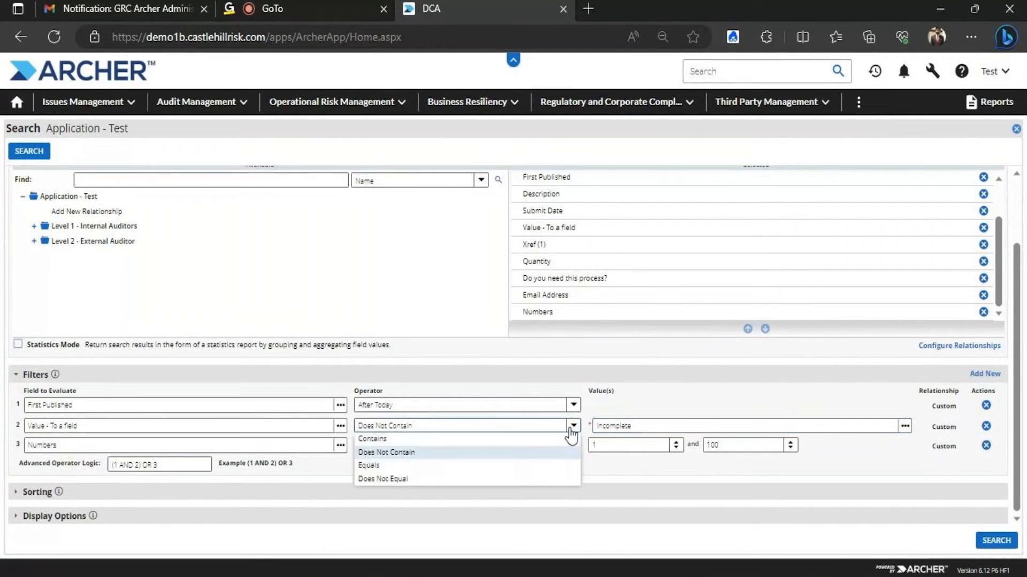
left_click(439, 479)
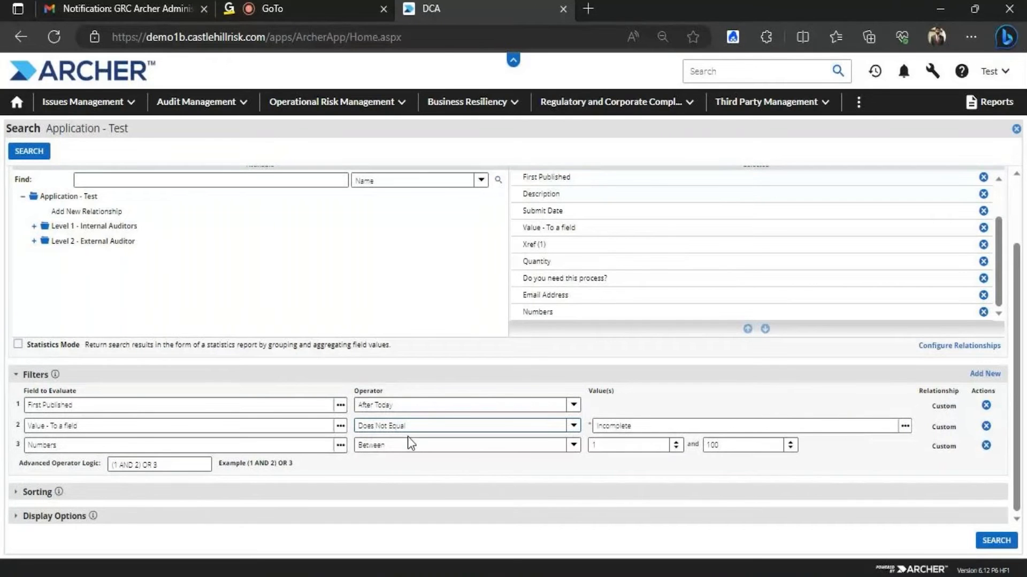
Switch the Numbers filter to Less Than with a single value of 100
left_click(574, 445)
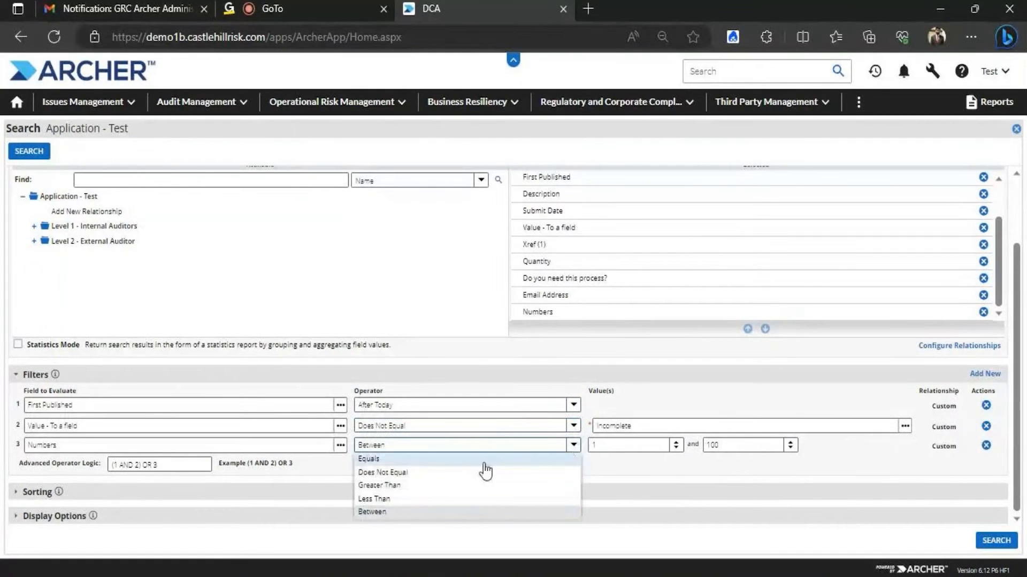
left_click(389, 514)
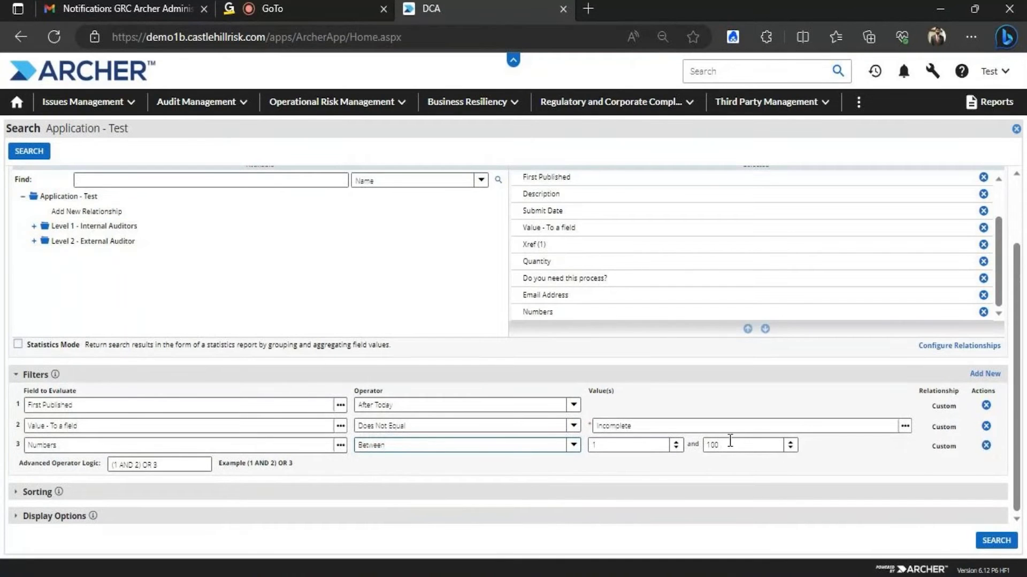
left_click(568, 446)
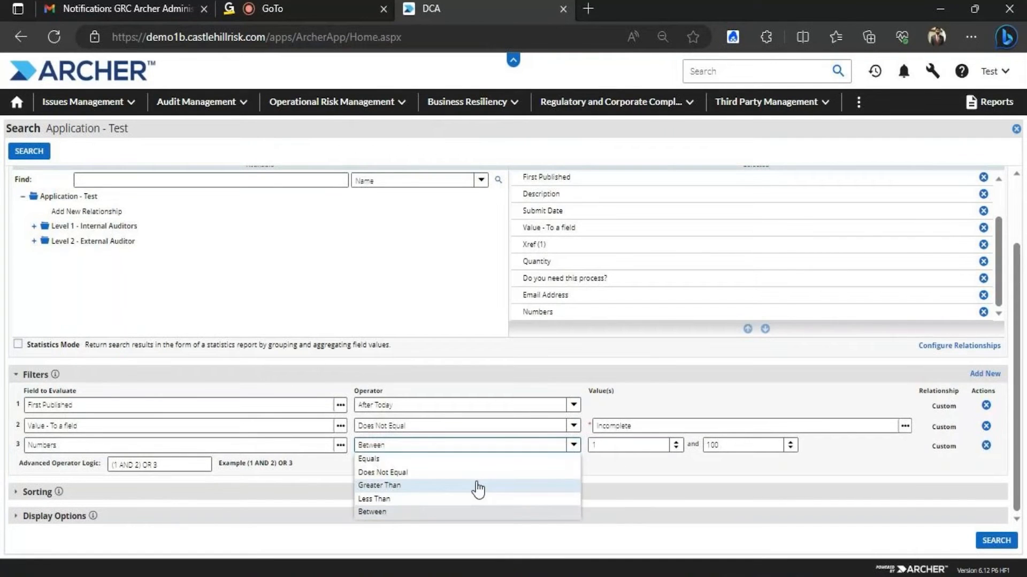
left_click(422, 500)
left_click(632, 447)
type("00")
left_click(670, 399)
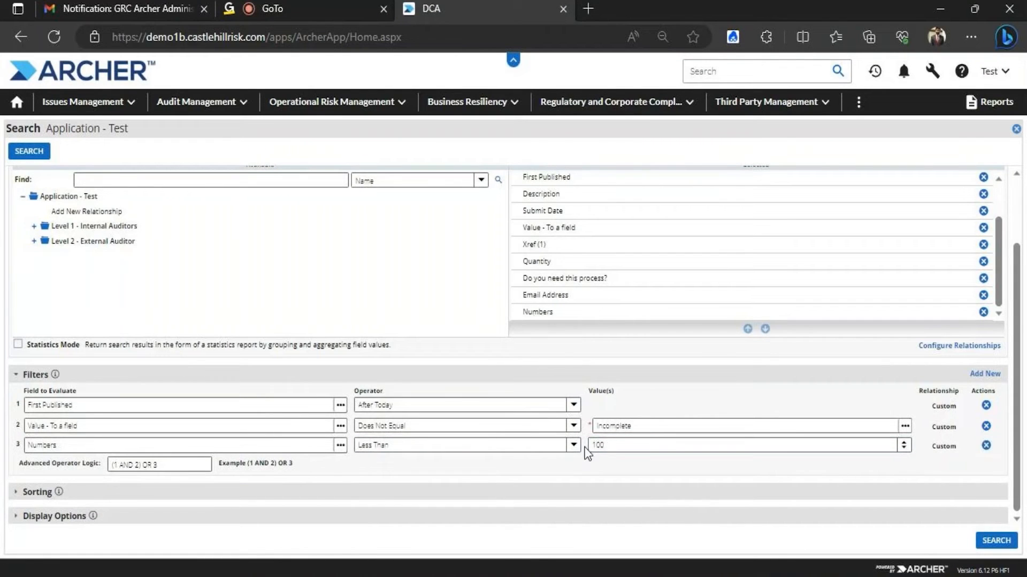
Set the Numbers filter to Equals 100 and add an empty fourth filter row
left_click(574, 447)
left_click(450, 488)
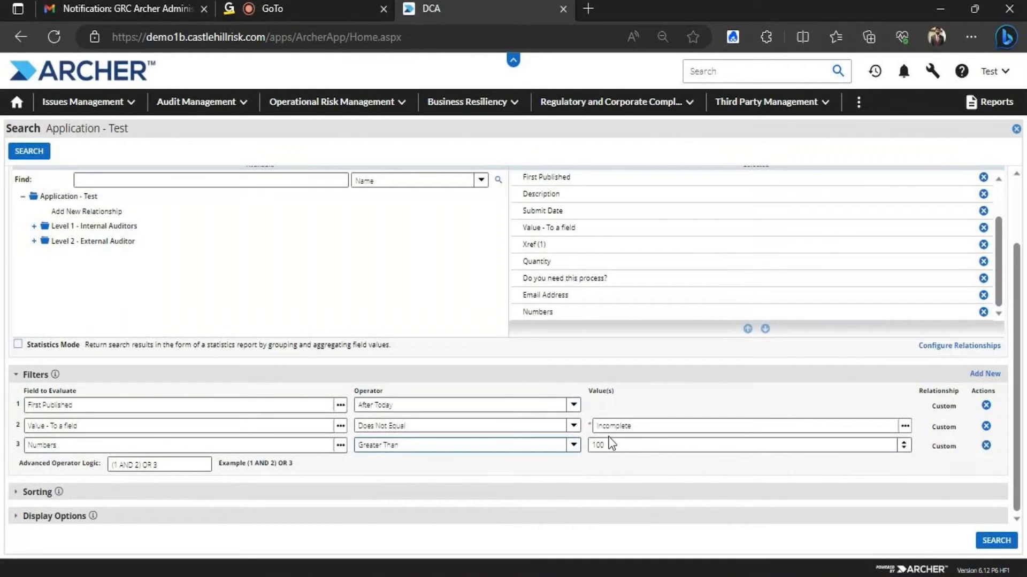
left_click(573, 446)
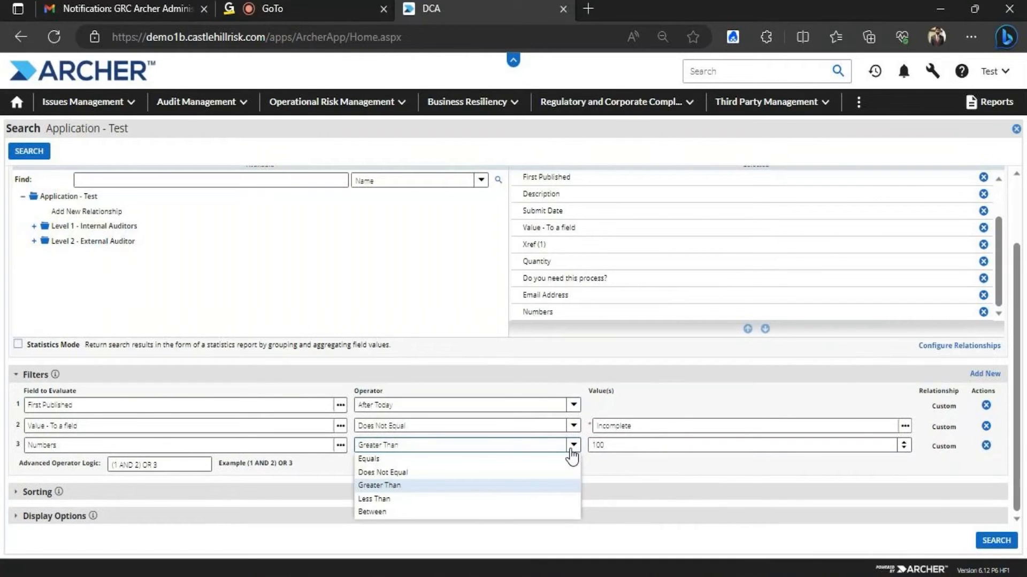
left_click(431, 473)
left_click_drag(629, 447, 598, 446)
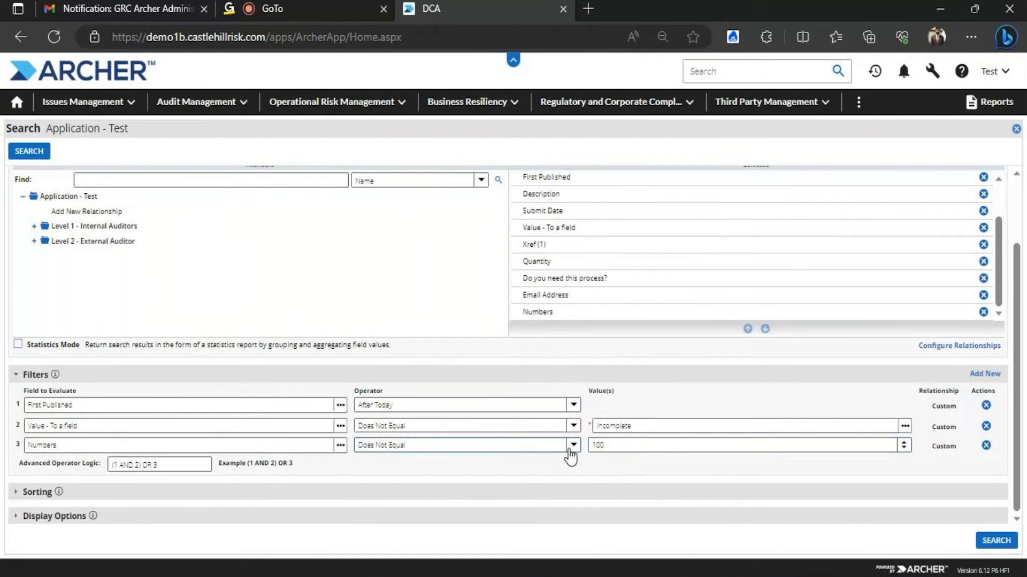
left_click(573, 446)
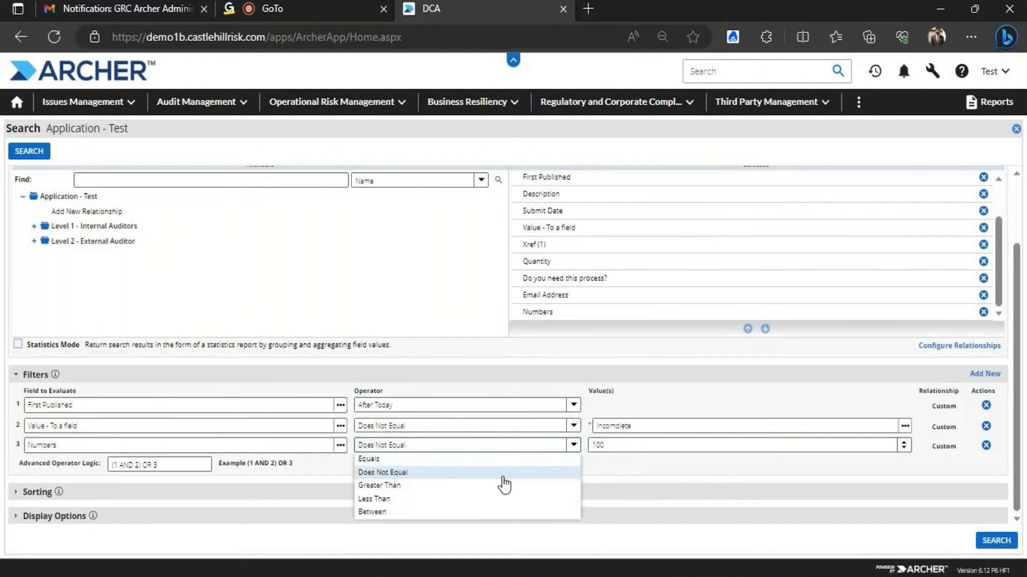
left_click(473, 459)
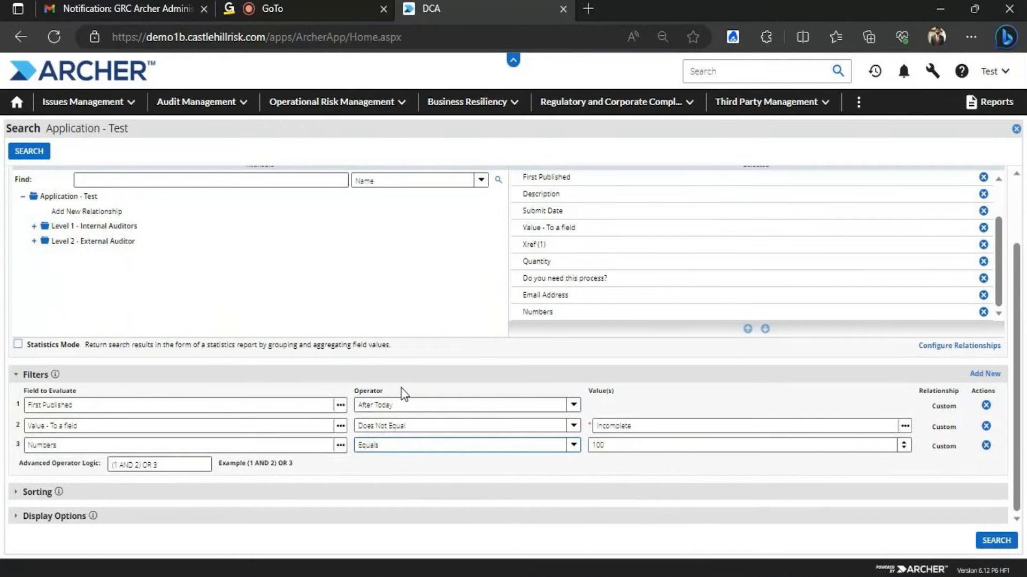
left_click(984, 373)
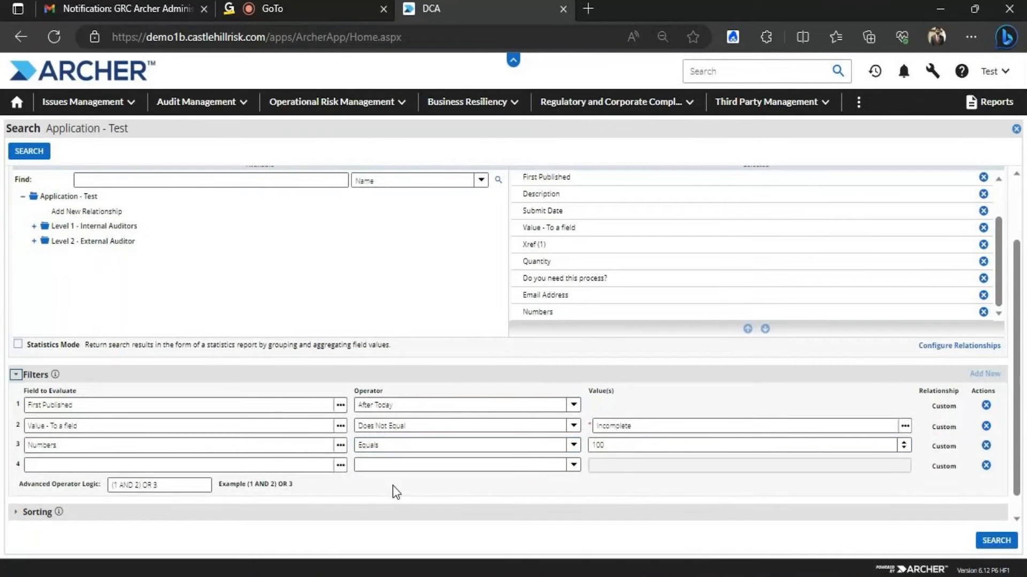
Set filter 4 to Description Contains Test
left_click(340, 465)
left_click(114, 377)
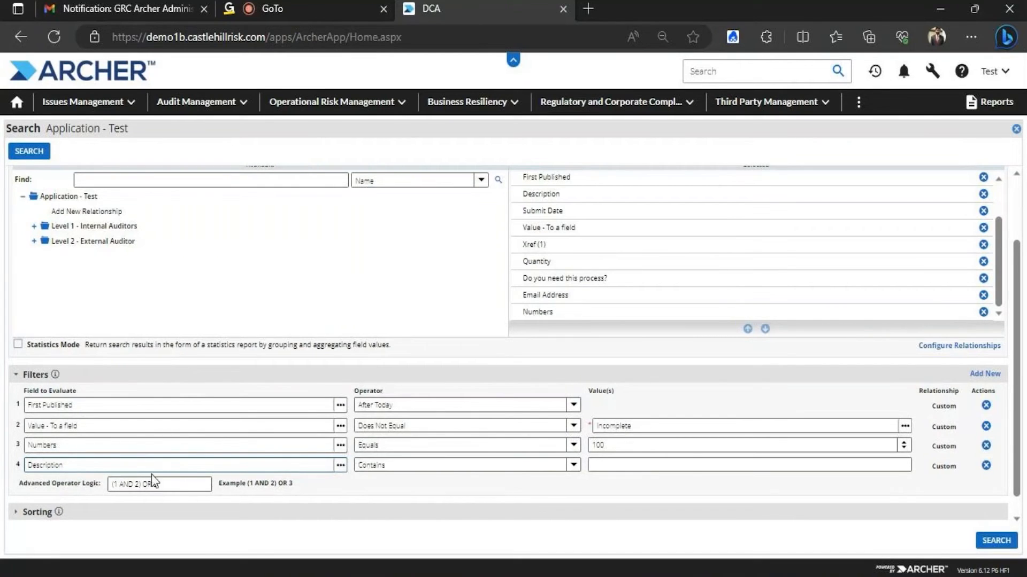
left_click(572, 466)
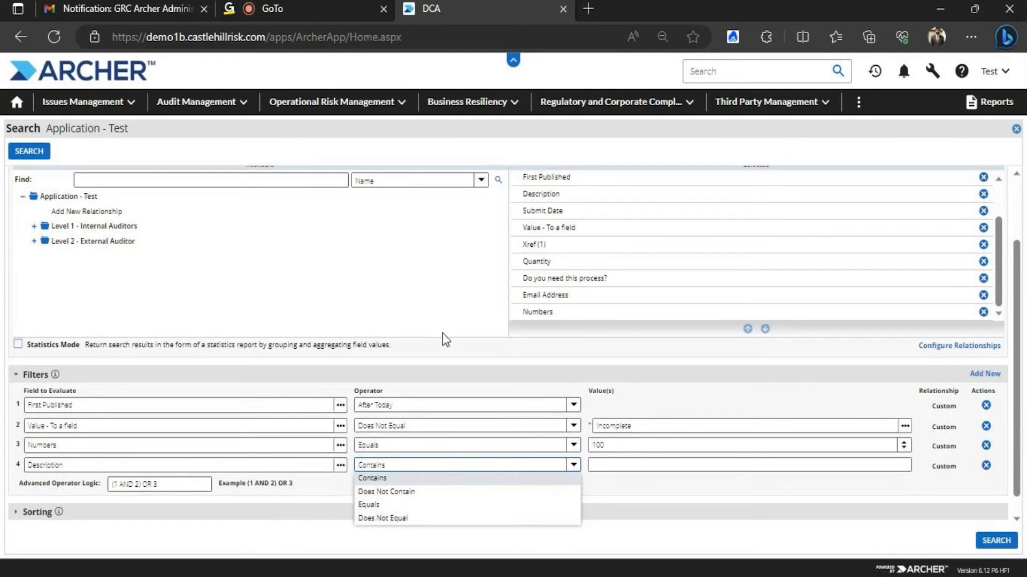
left_click(604, 468)
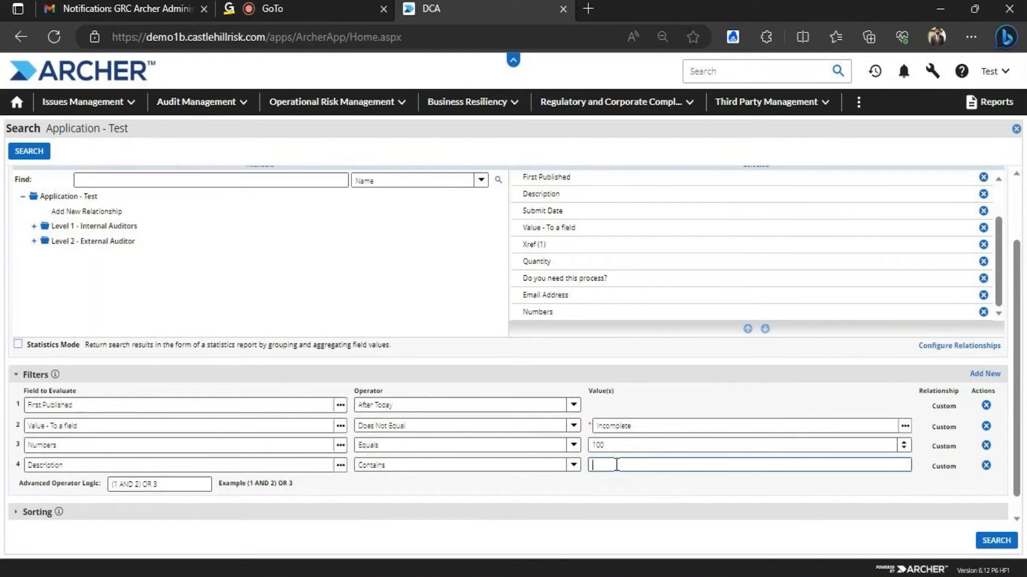
type("te")
type("T")
type("est")
left_click(575, 465)
left_click(575, 465)
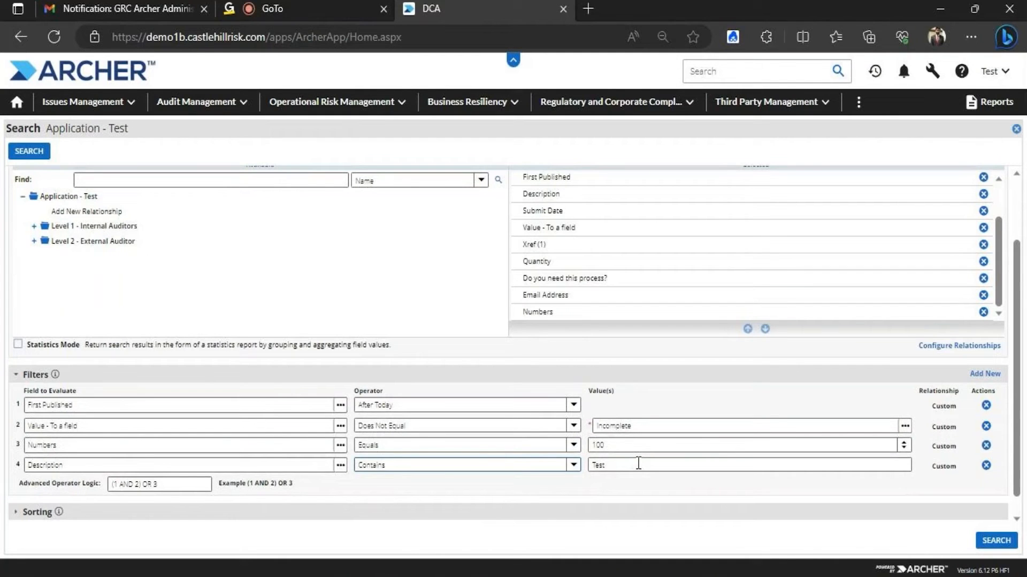
Change filter 4 to Equals, append AND 4 to the logic, and rerun the search
left_click(572, 465)
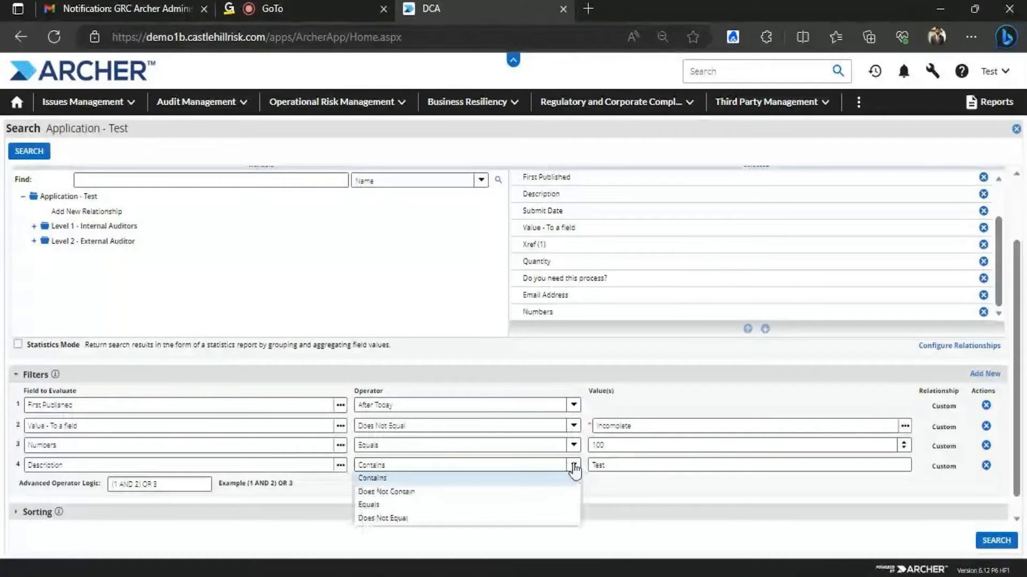
left_click(386, 507)
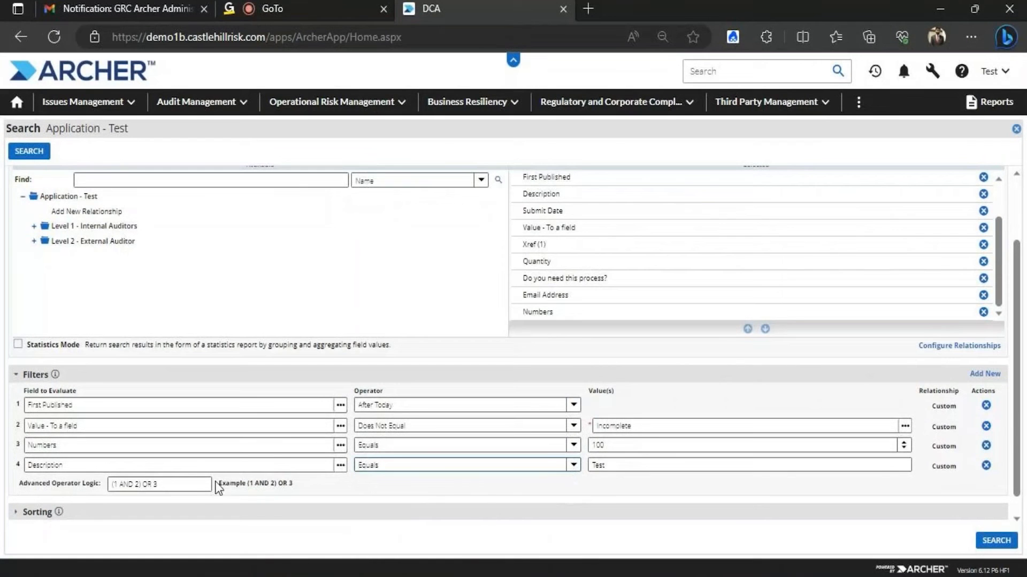
left_click(168, 484)
type("4")
key("BackSpace")
type("AND 4")
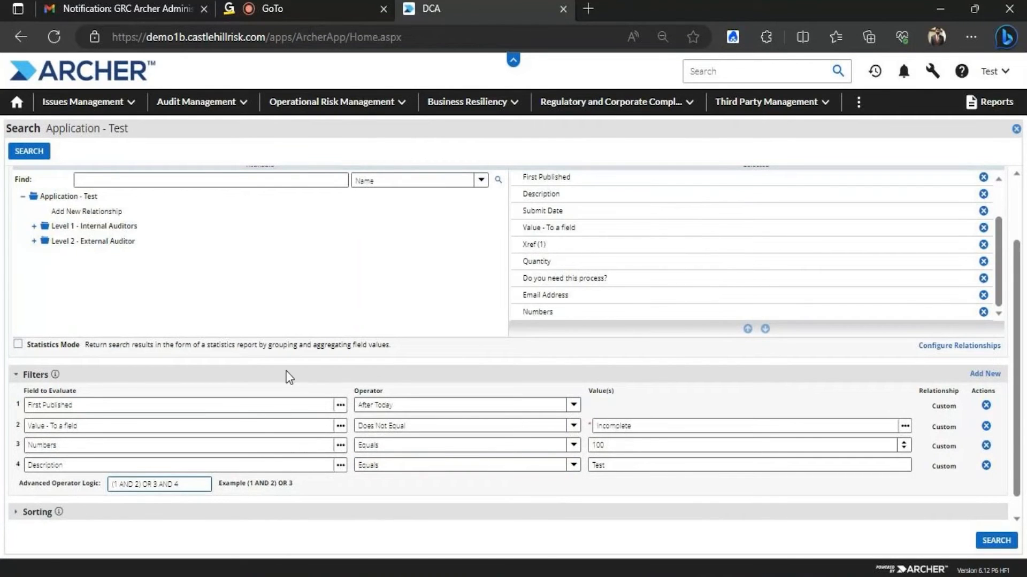
left_click(24, 153)
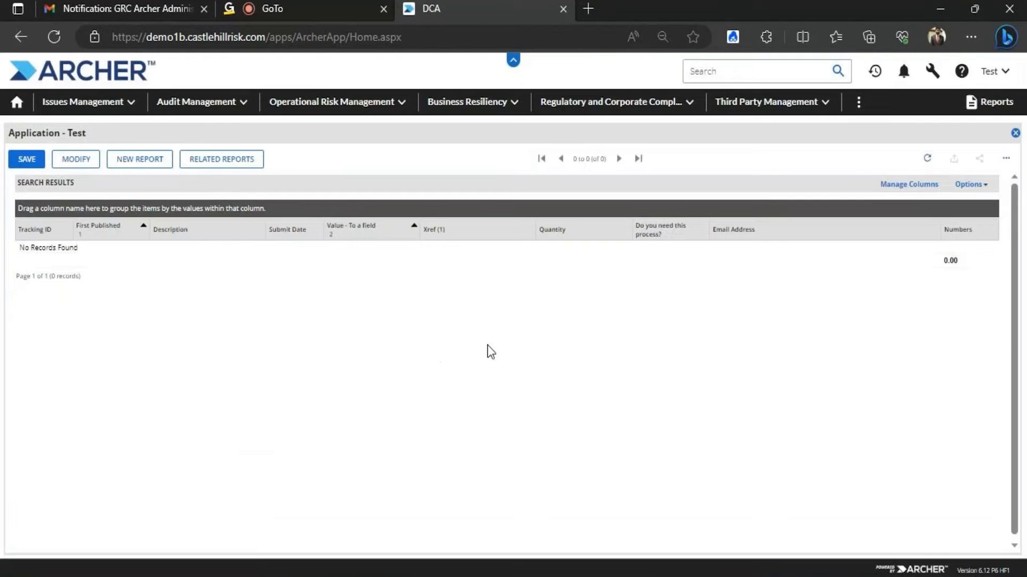
Set filter 1 to Prior To Today, filter 4 to Contains, filter 3 to Less Than, and rerun the search
left_click(78, 159)
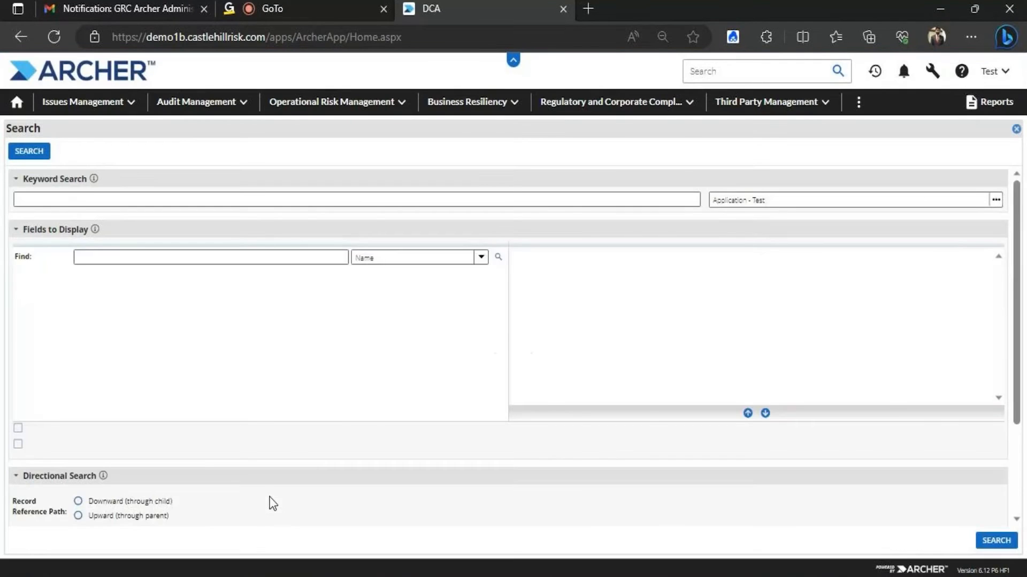
left_click(46, 461)
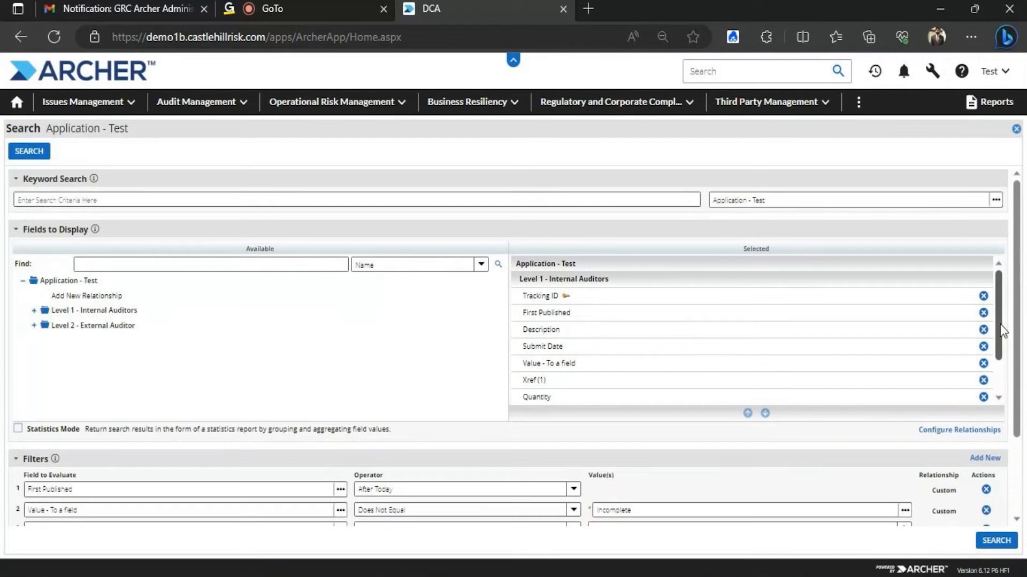
scroll(1018, 270, "down", 2)
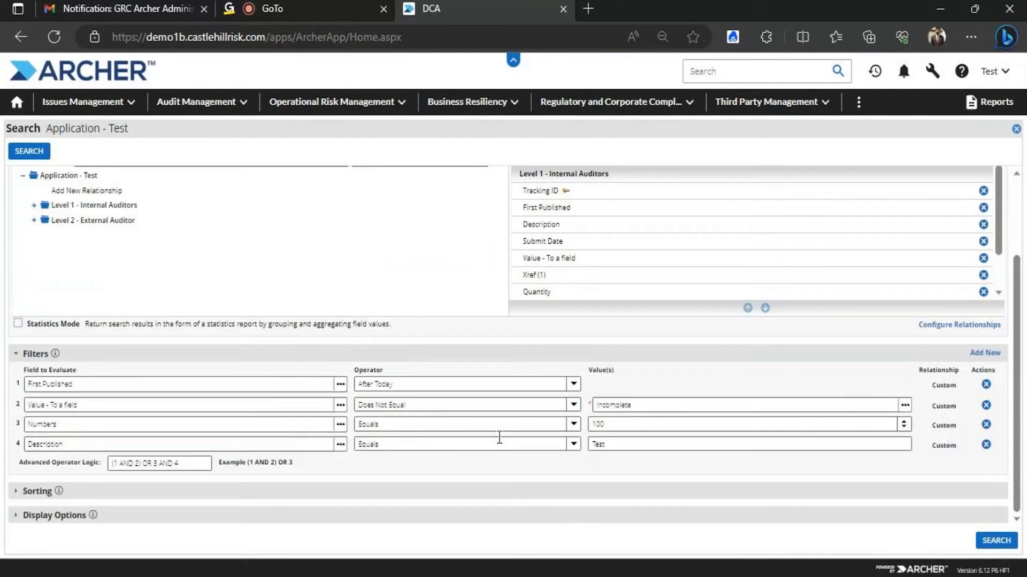
left_click(574, 384)
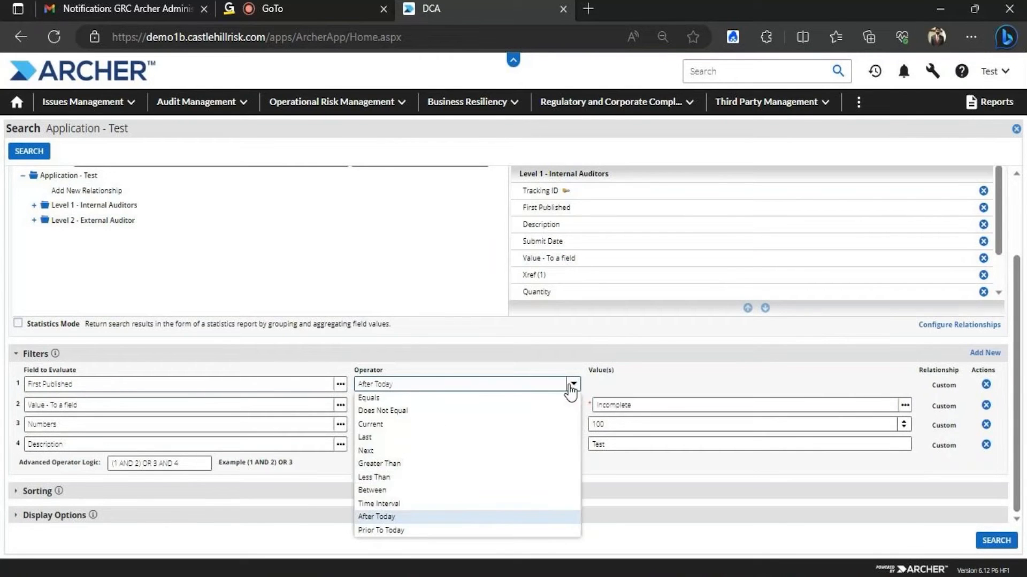
left_click(395, 530)
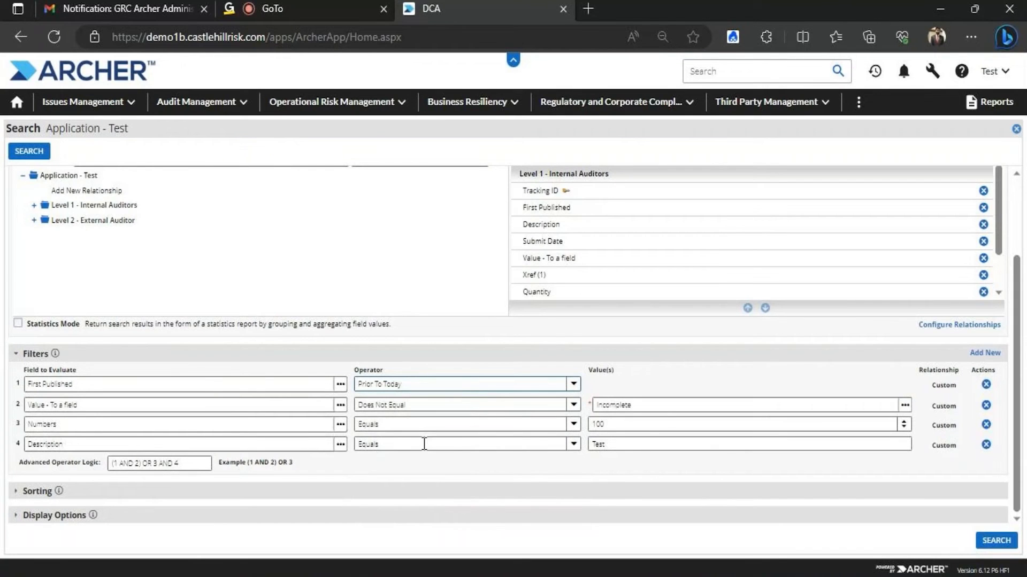
left_click(571, 445)
left_click(392, 455)
left_click(571, 425)
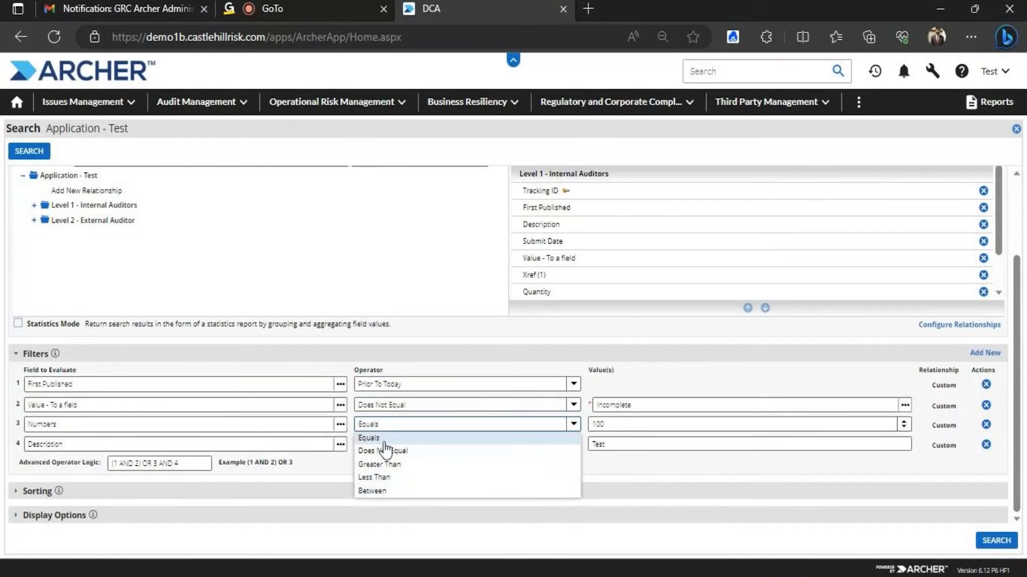
left_click(387, 479)
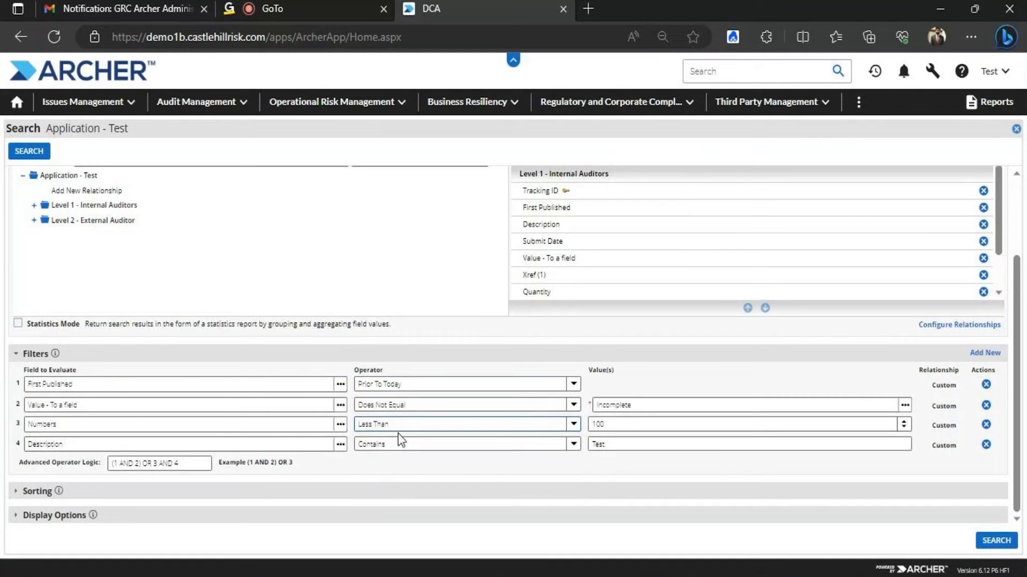
left_click(29, 151)
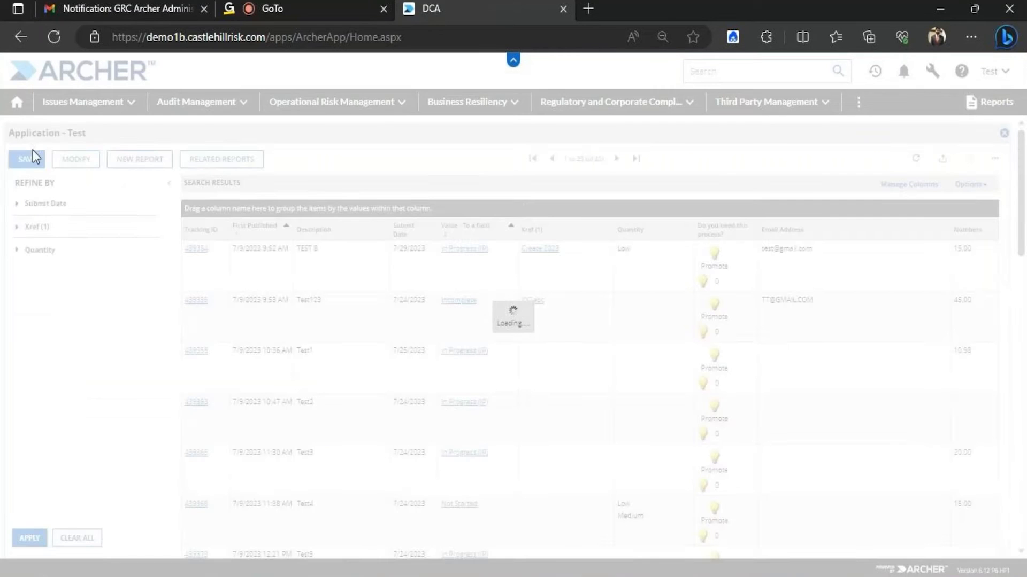
Reopen the Application - Test criteria to show the four filters with logic (1 AND 2) OR 3 AND 4
left_click_drag(1012, 219, 1008, 188)
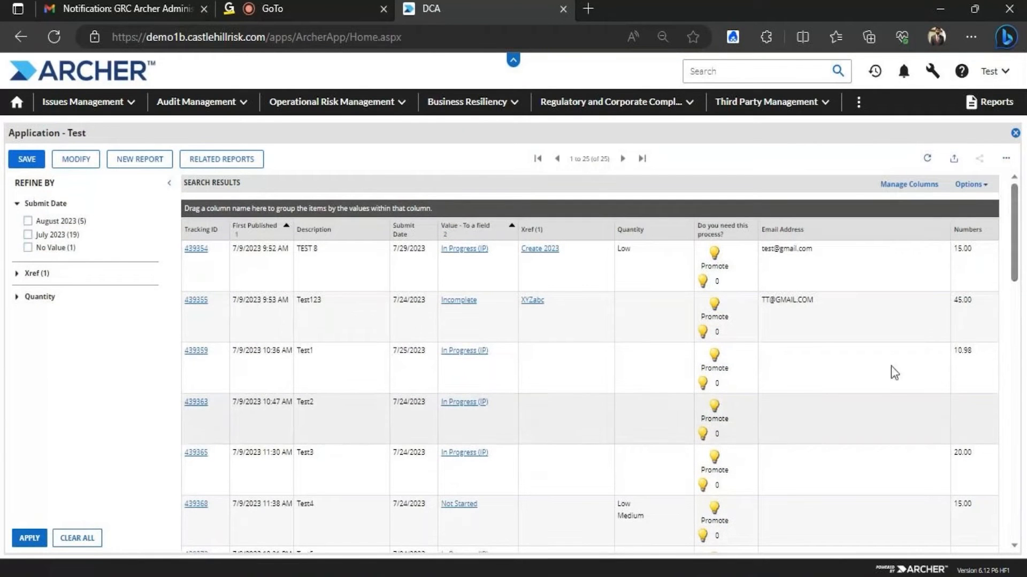
left_click(79, 163)
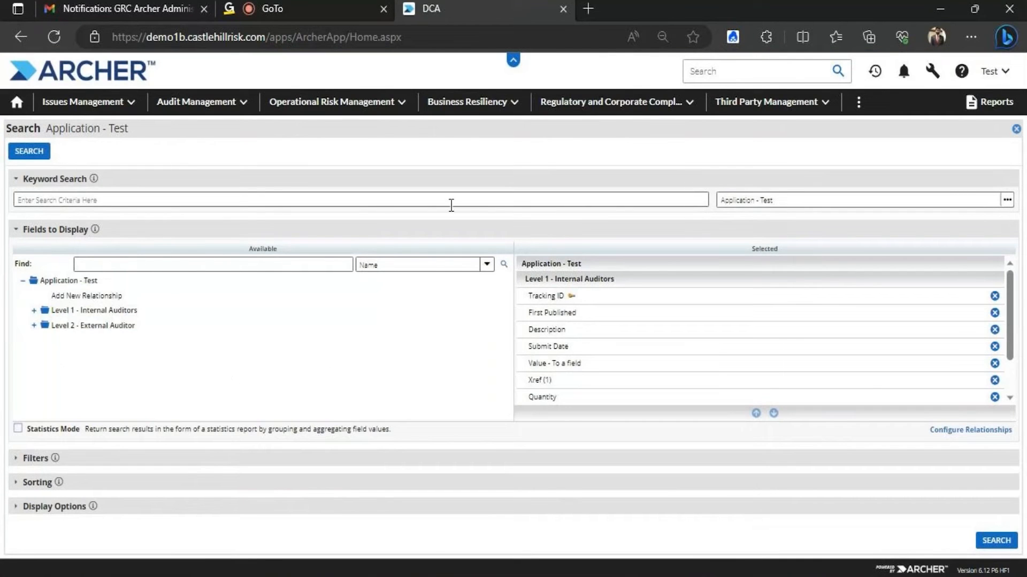
scroll(1019, 300, "down", 1)
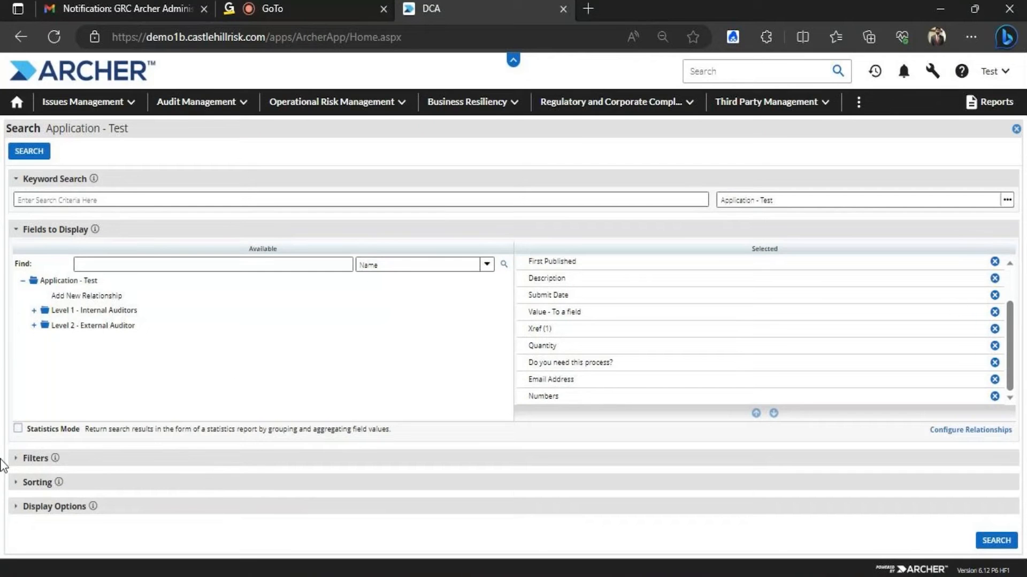
left_click(22, 460)
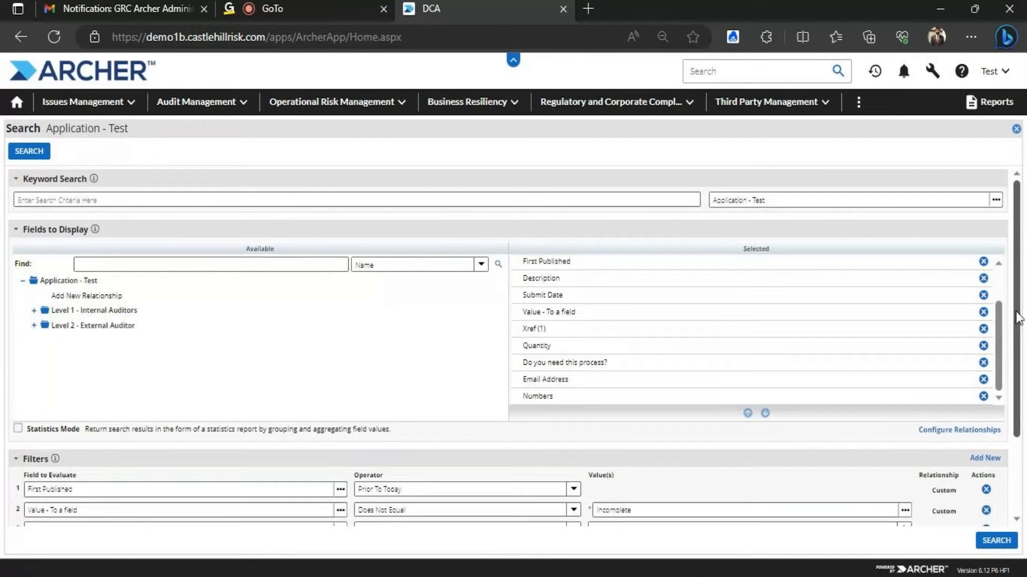
scroll(1016, 327, "down", 2)
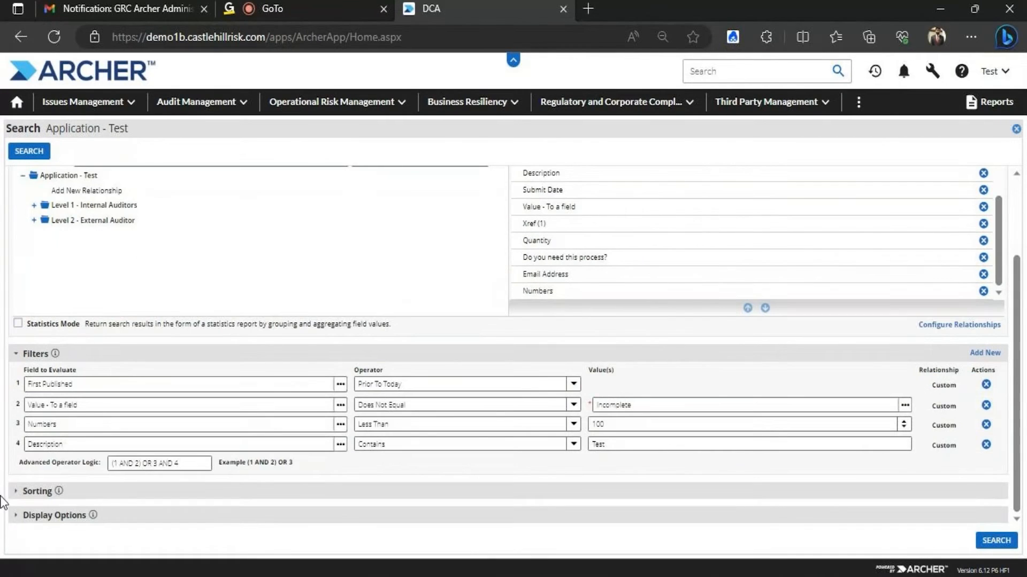
Add Submit Date from Level 1 - Internal Auditors as the third sort field and rerun the search
left_click(22, 495)
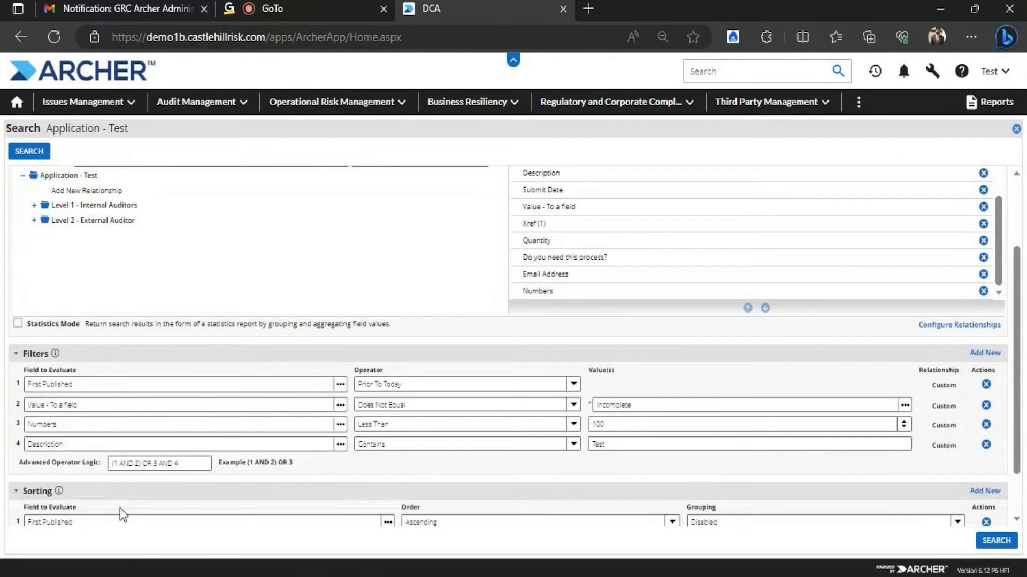
scroll(1021, 347, "down", 1)
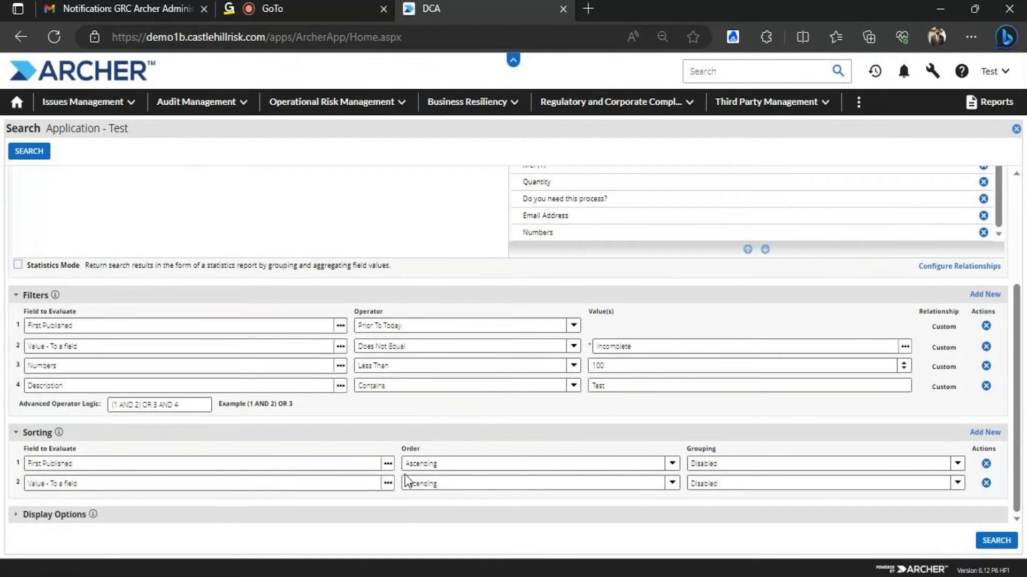
left_click(976, 435)
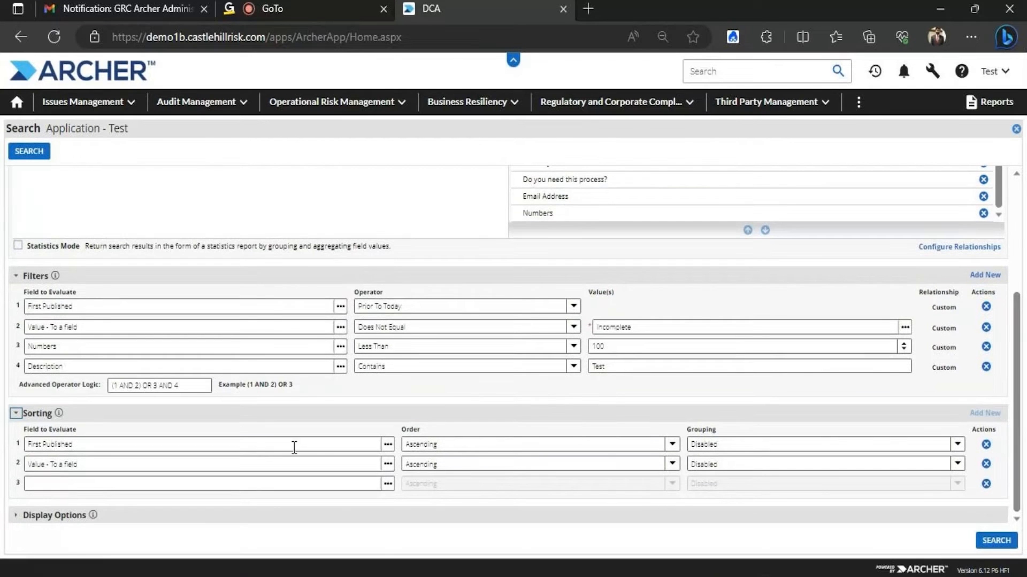
left_click(387, 484)
left_click(48, 349)
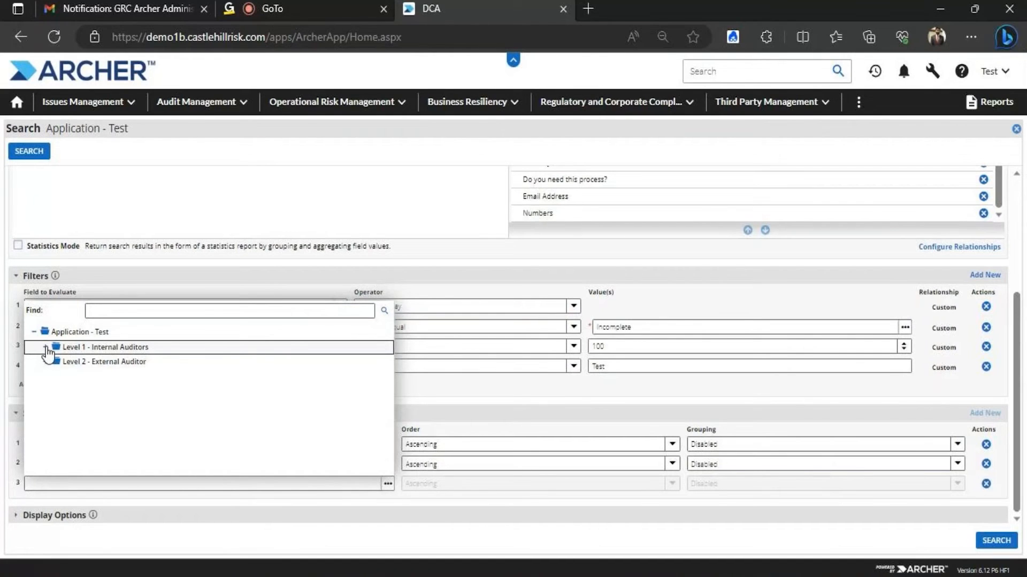
left_click(142, 425)
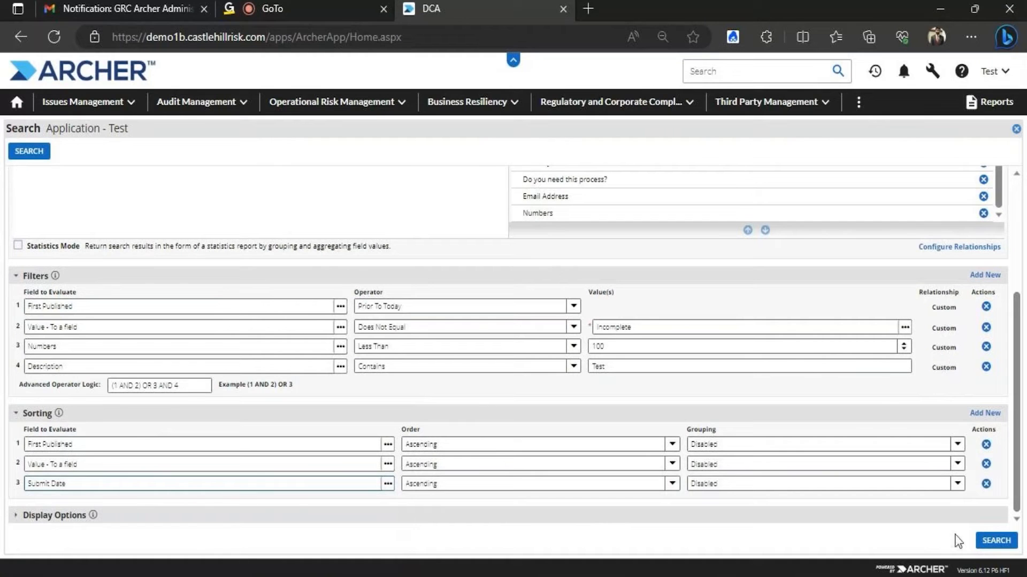
left_click(992, 541)
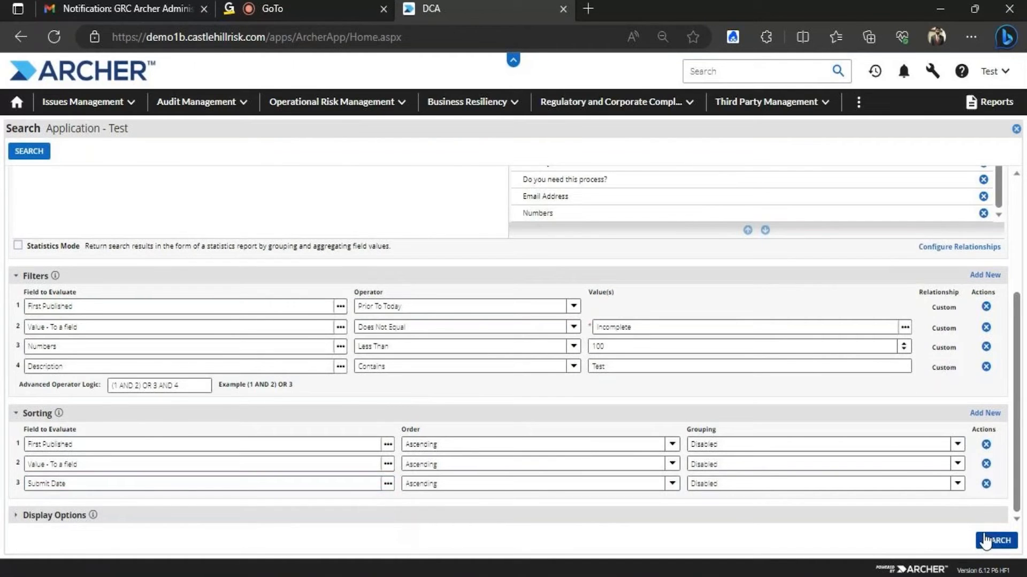
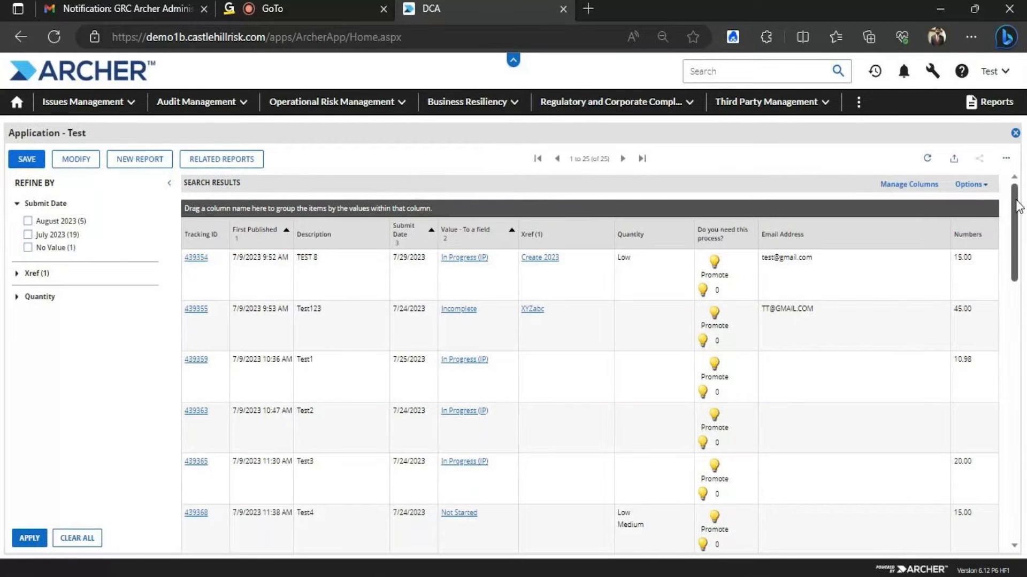
Toggle the Submit Date column sort on the Application - Test results
scroll(1016, 214, "down", 1)
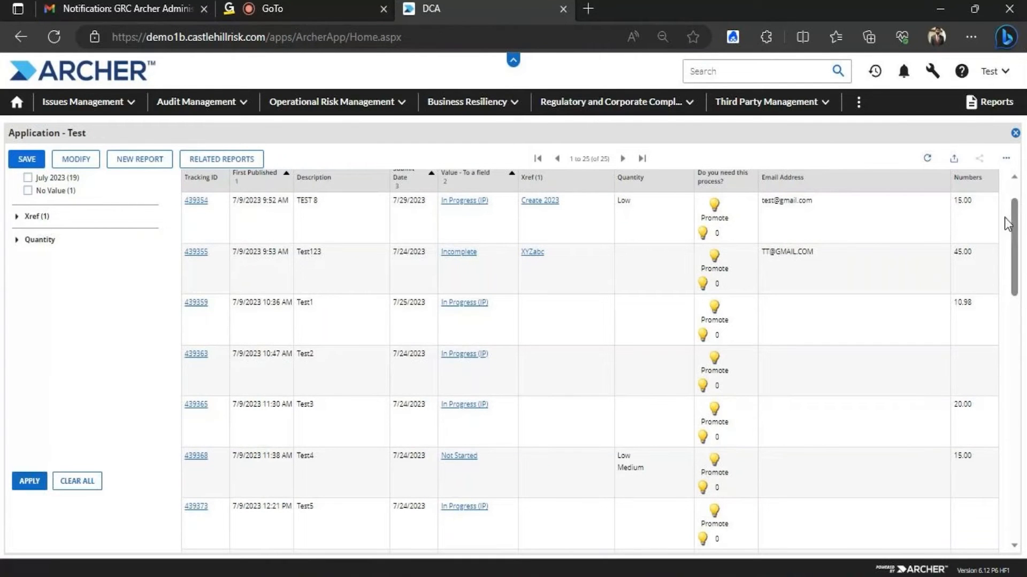
left_click_drag(1015, 211, 1012, 172)
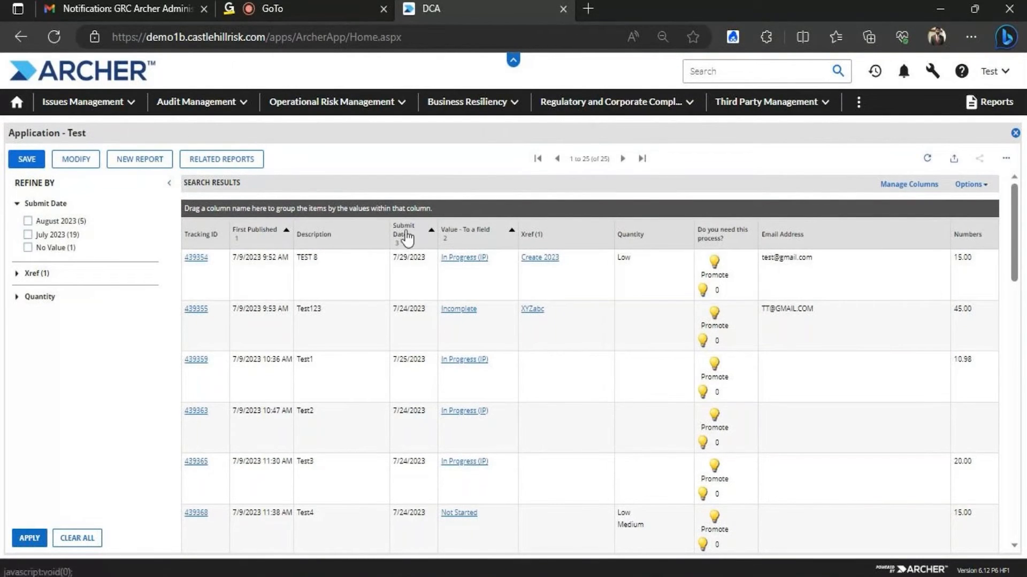
left_click(405, 234)
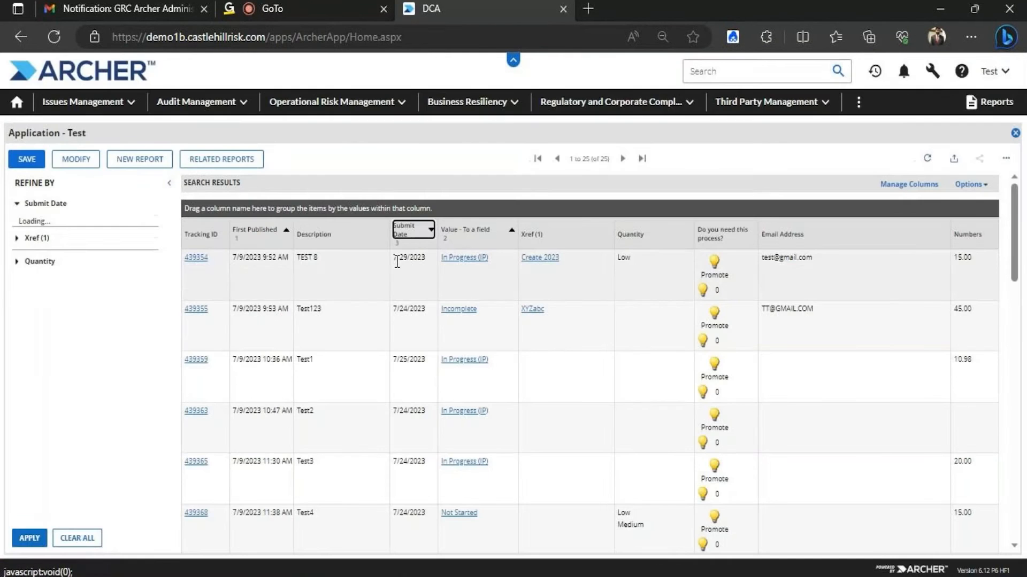
left_click(415, 232)
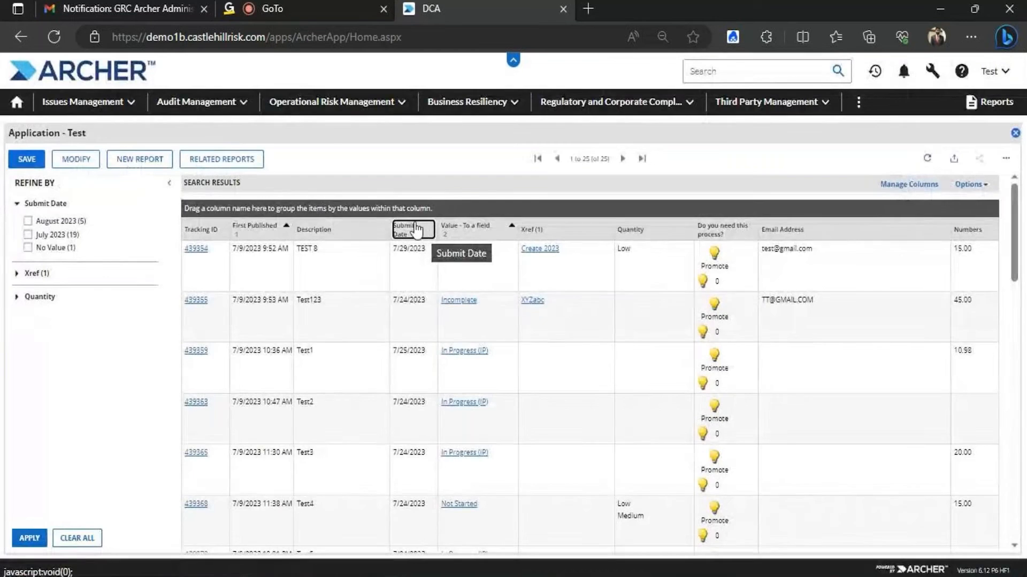
left_click(420, 230)
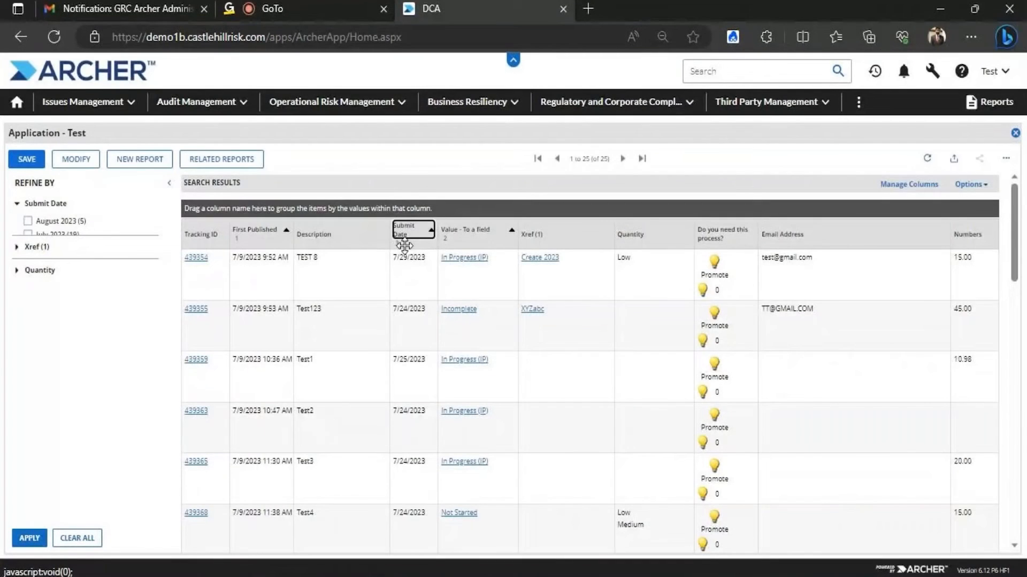
Sort by First Published and reverse it, then sort by Value - To a field
left_click_drag(265, 231, 268, 239)
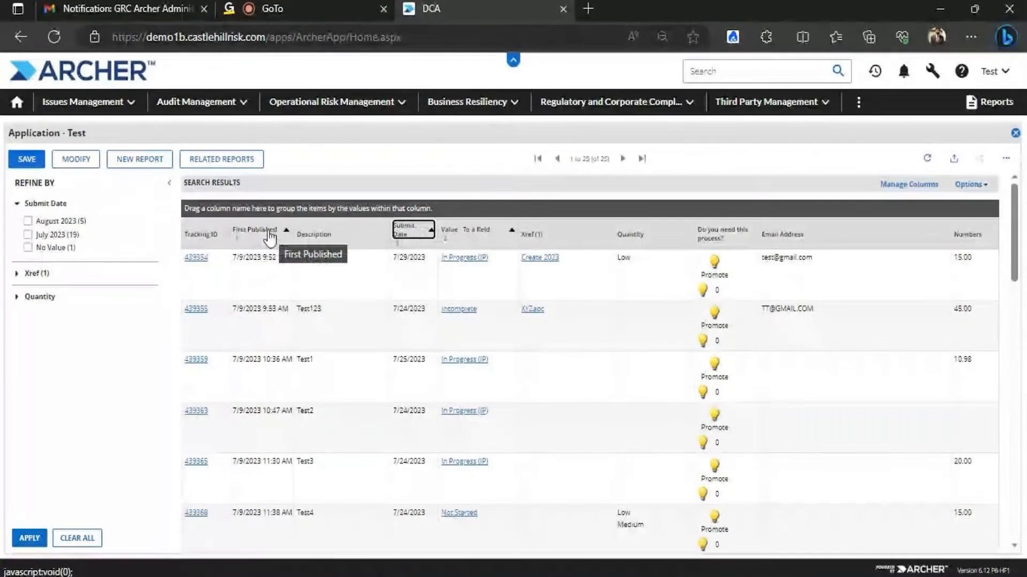
left_click(268, 239)
left_click(266, 231)
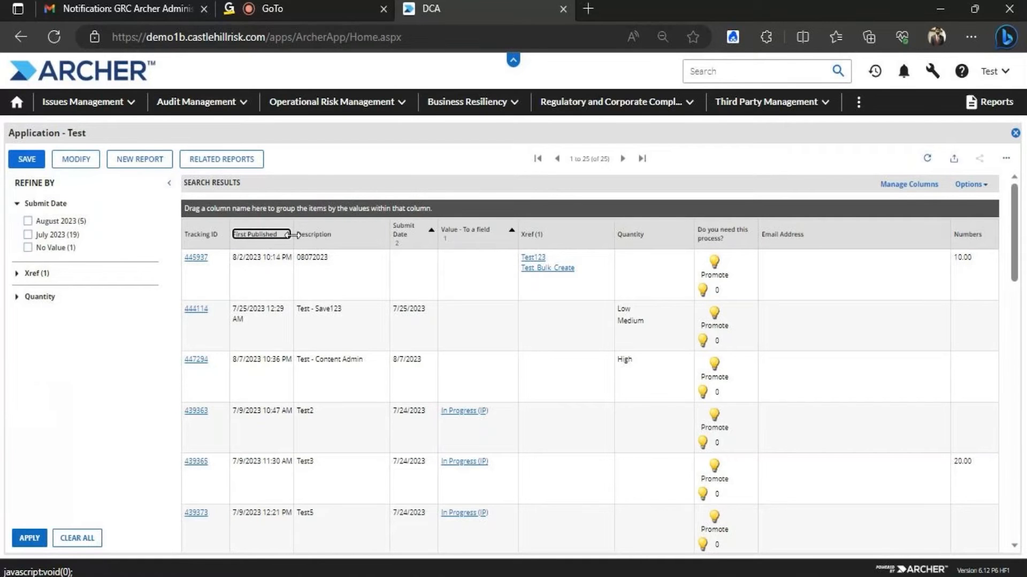
left_click(469, 232)
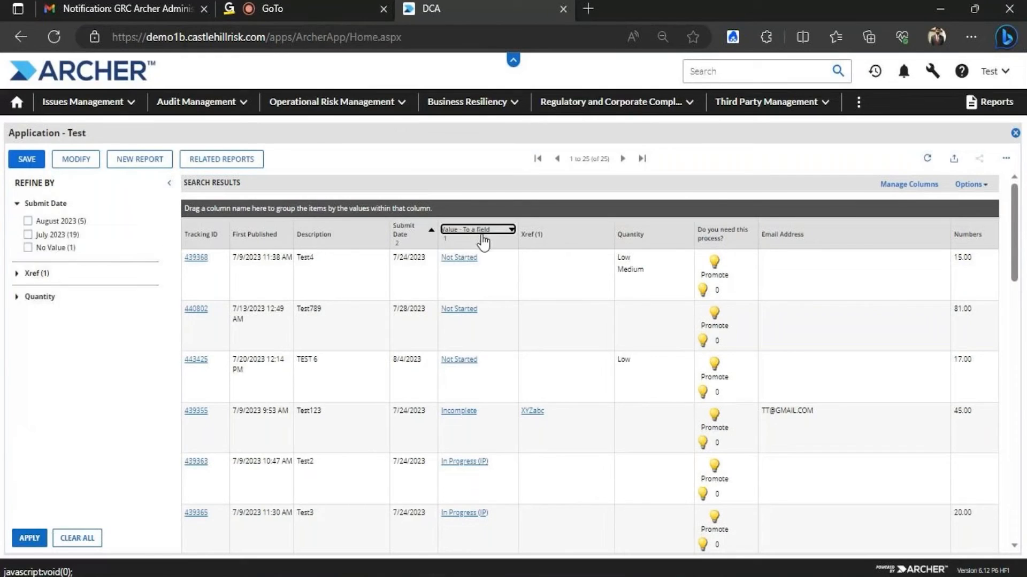
left_click(482, 233)
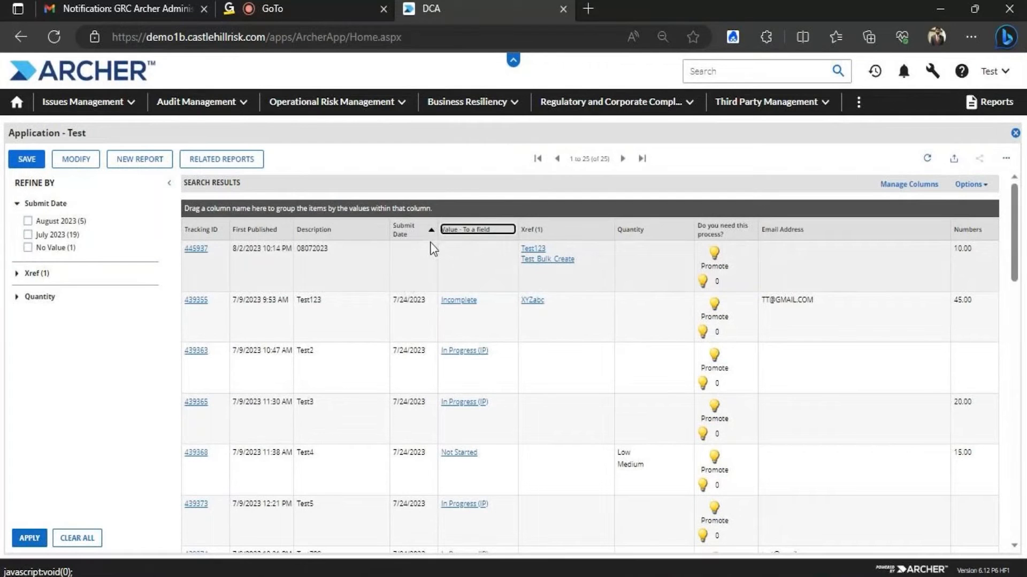
mouse_move(1015, 215)
left_mouse_down()
mouse_move(1025, 480)
mouse_move(1006, 202)
left_mouse_up()
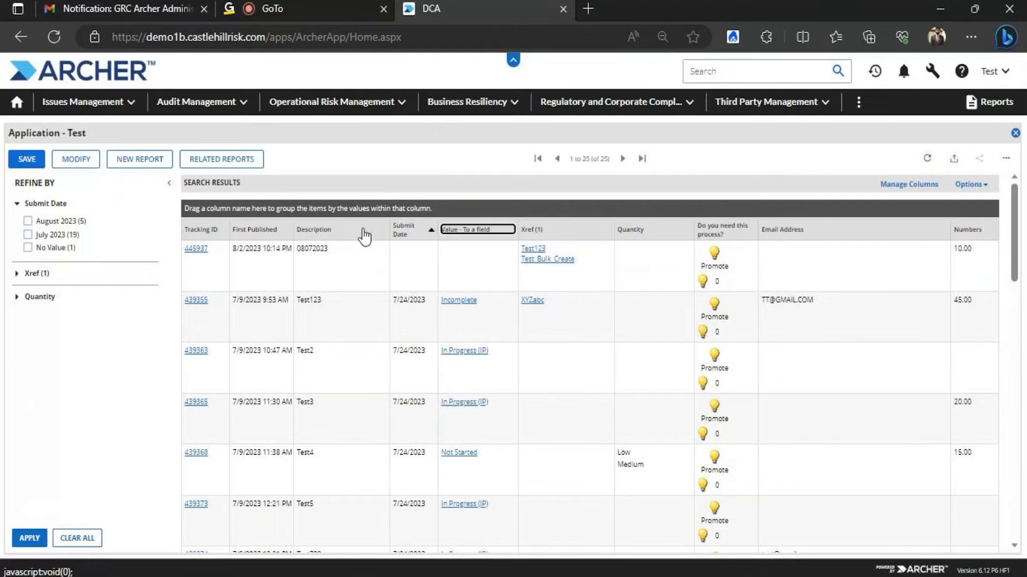
Reopen the search settings and expand Sorting to review Submit Date ascending with grouping disabled
left_click(65, 159)
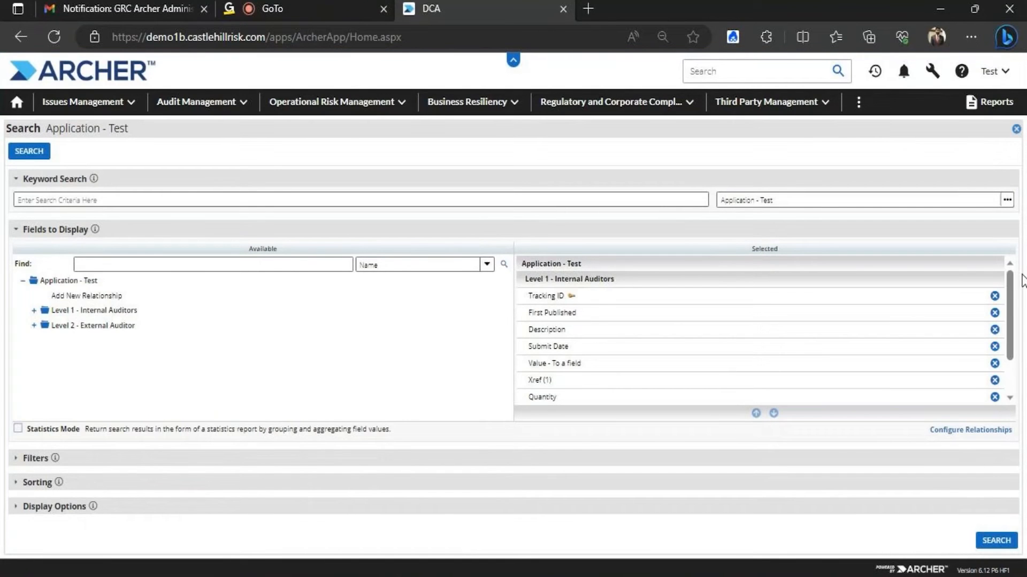
scroll(1016, 291, "down", 1)
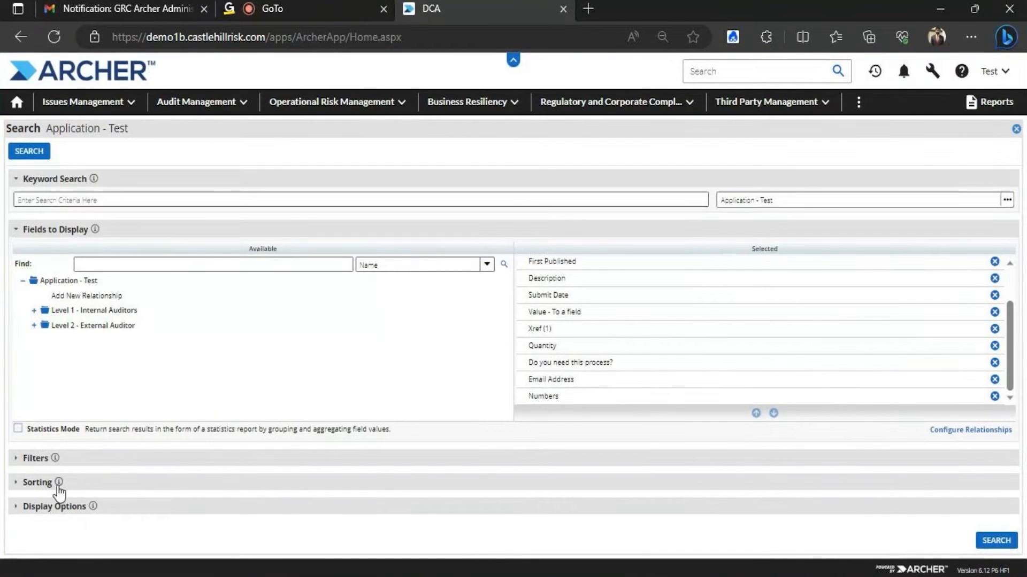
left_click(37, 483)
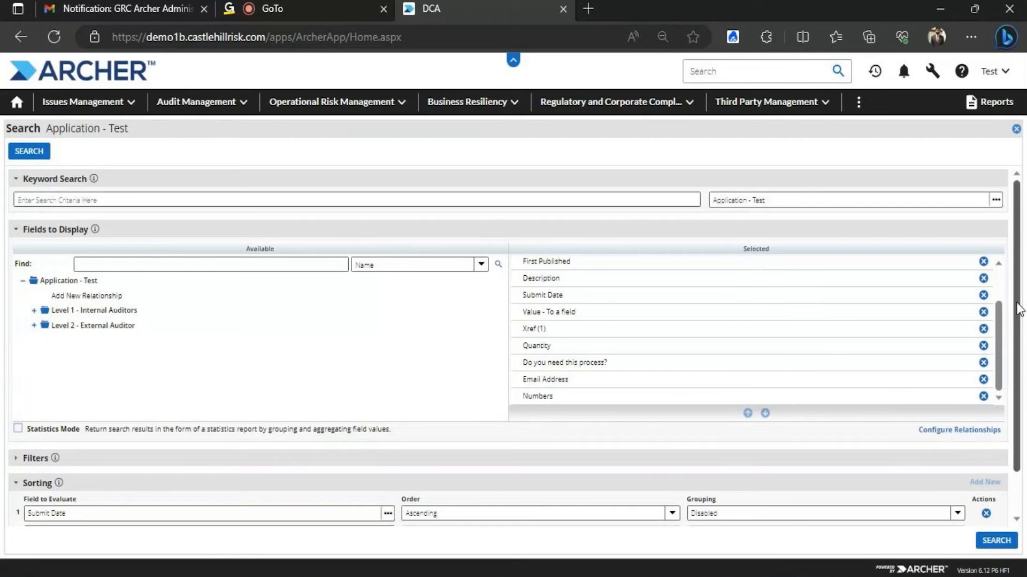
scroll(1019, 310, "down", 1)
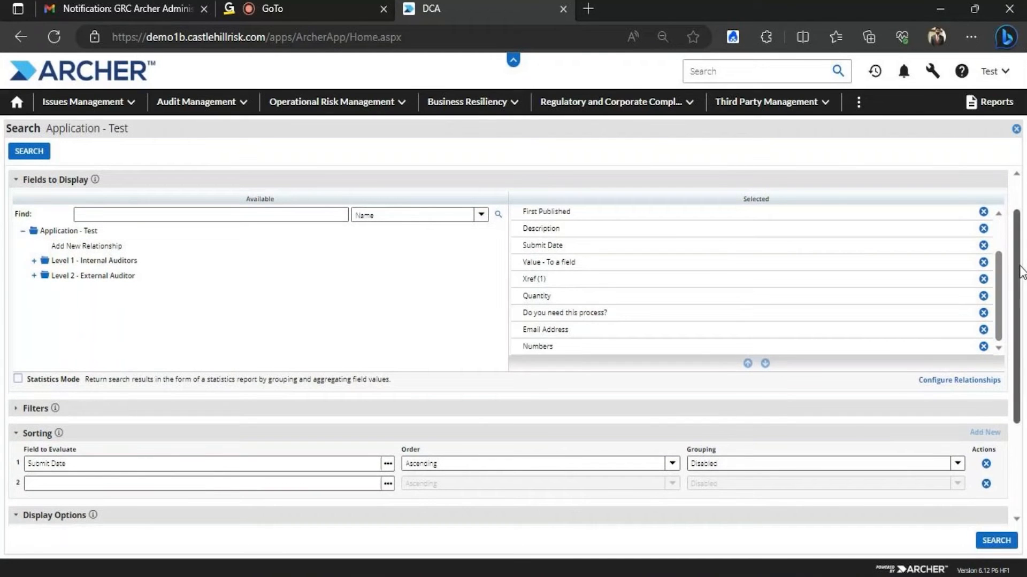
scroll(1021, 272, "down", 3)
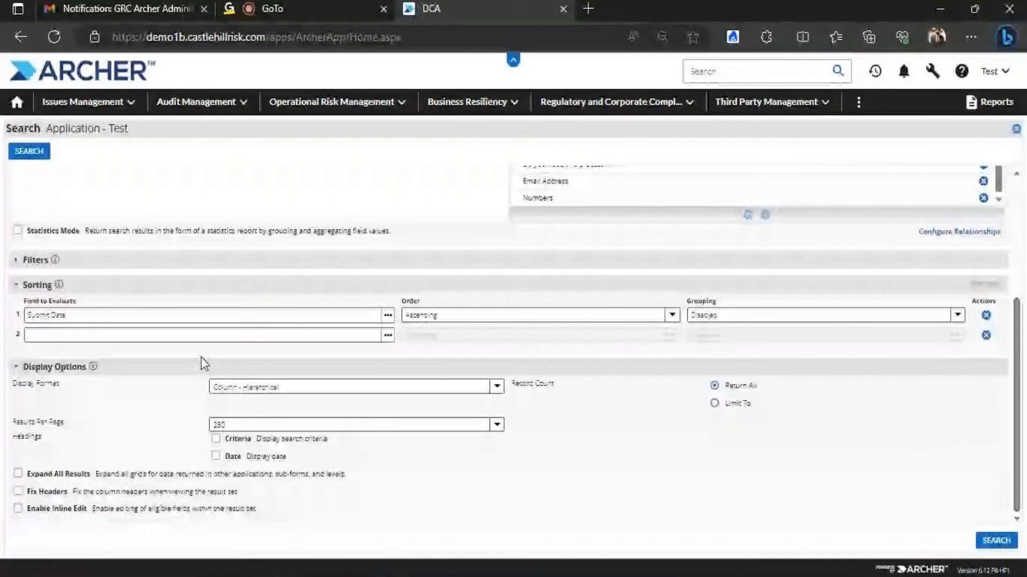
scroll(379, 520, "up", 3)
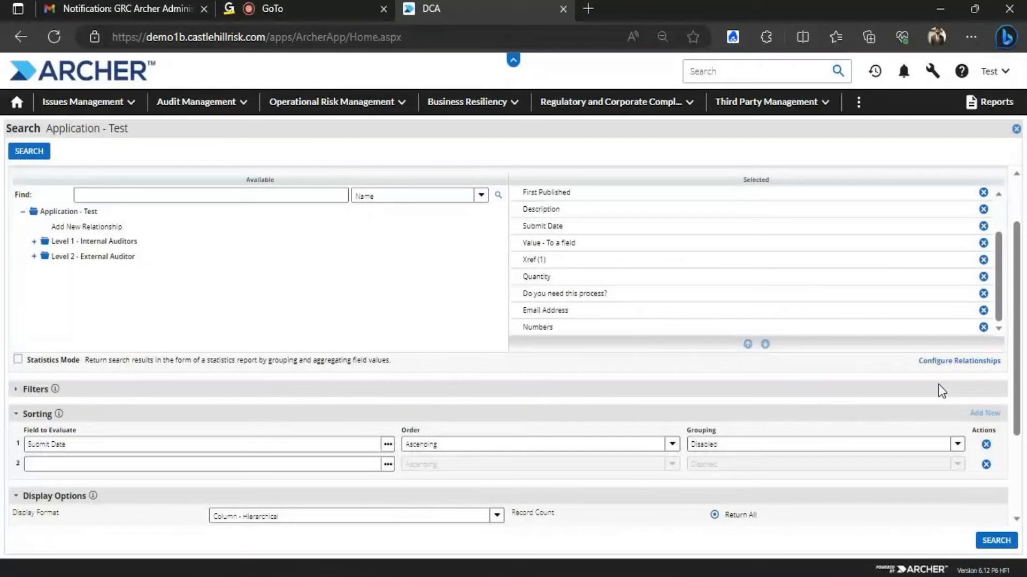
scroll(303, 287, "up", 2)
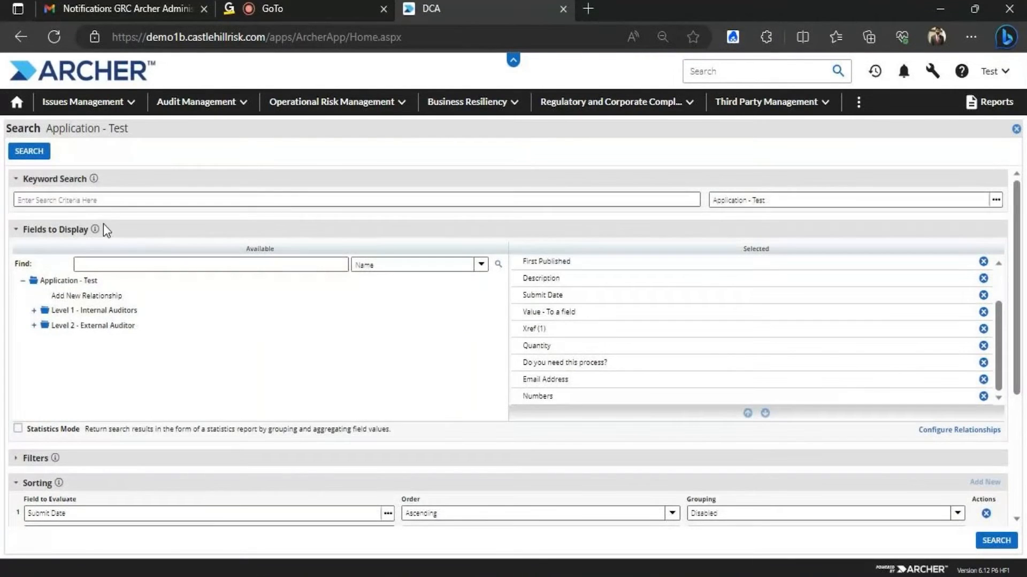
left_click_drag(1017, 204, 1015, 420)
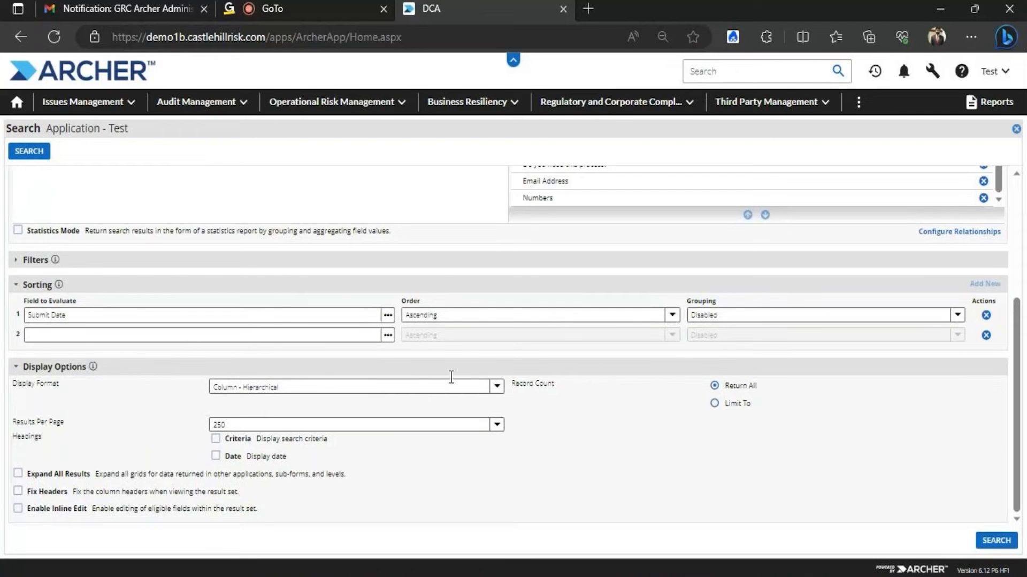
Close the display format list unchanged and rerun the search
left_click(497, 388)
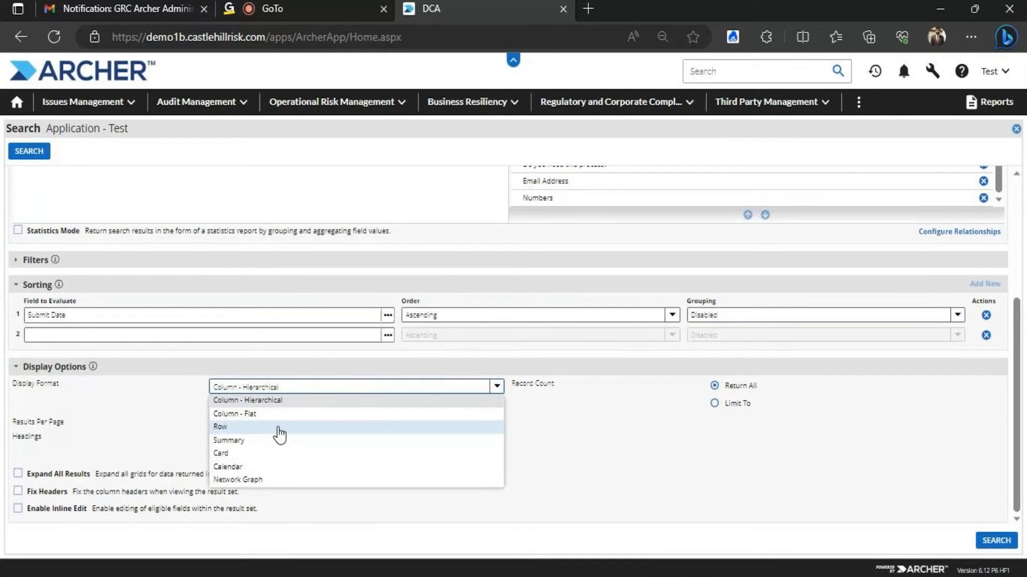
left_click(538, 503)
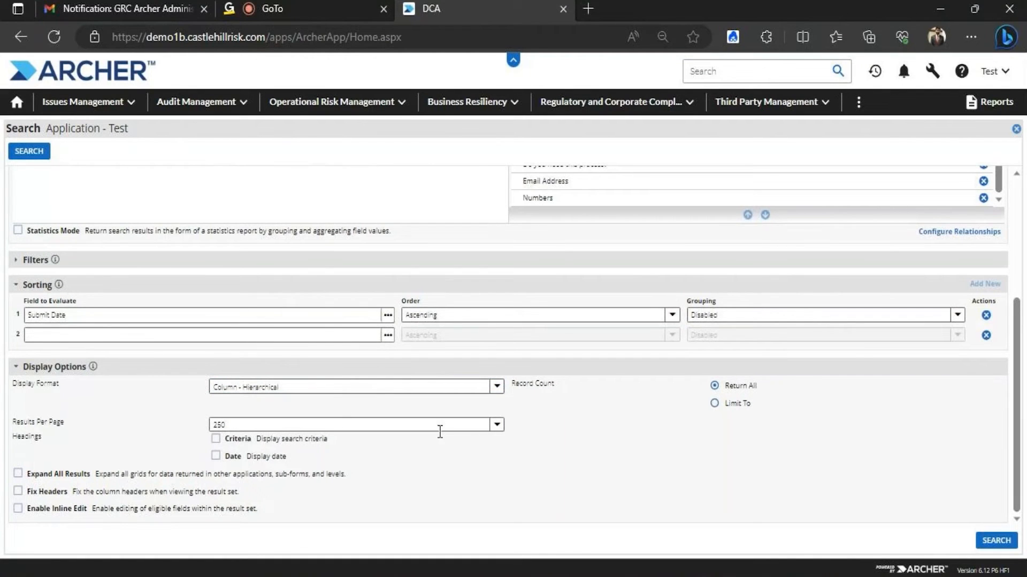
left_click(995, 541)
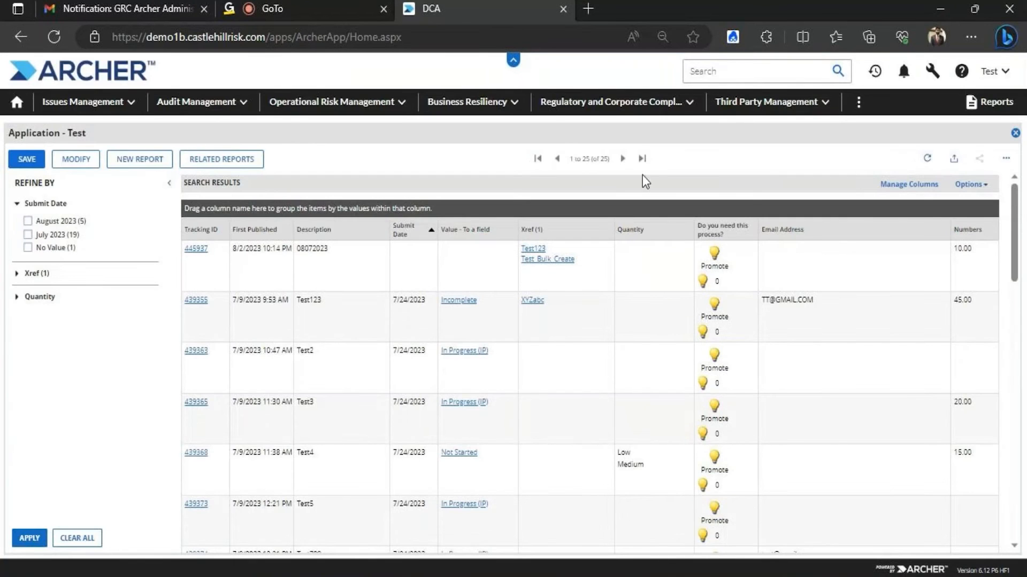
Reopen the search settings, set Display Format to Row, and search
left_click(74, 159)
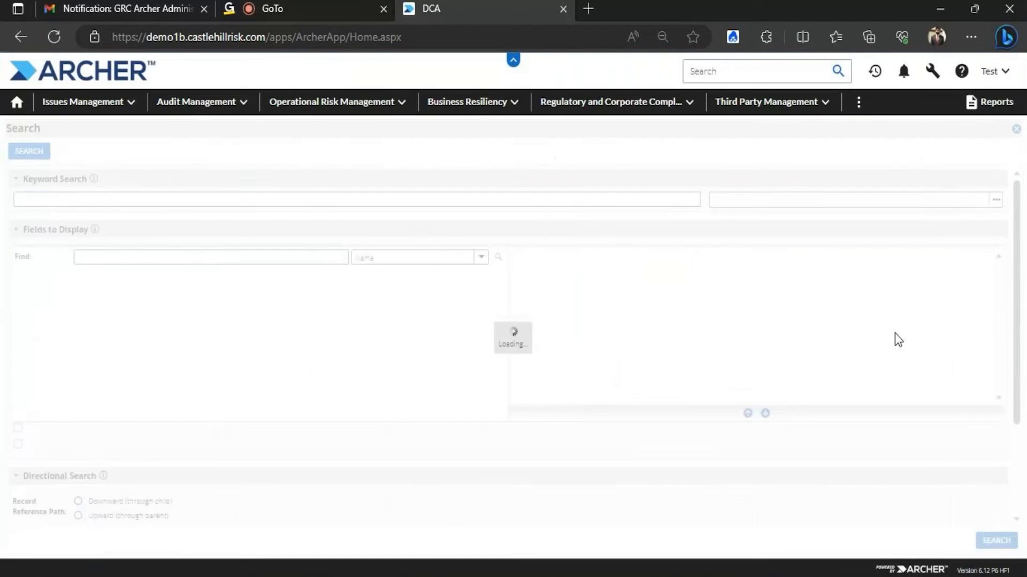
left_click_drag(1009, 293, 1015, 471)
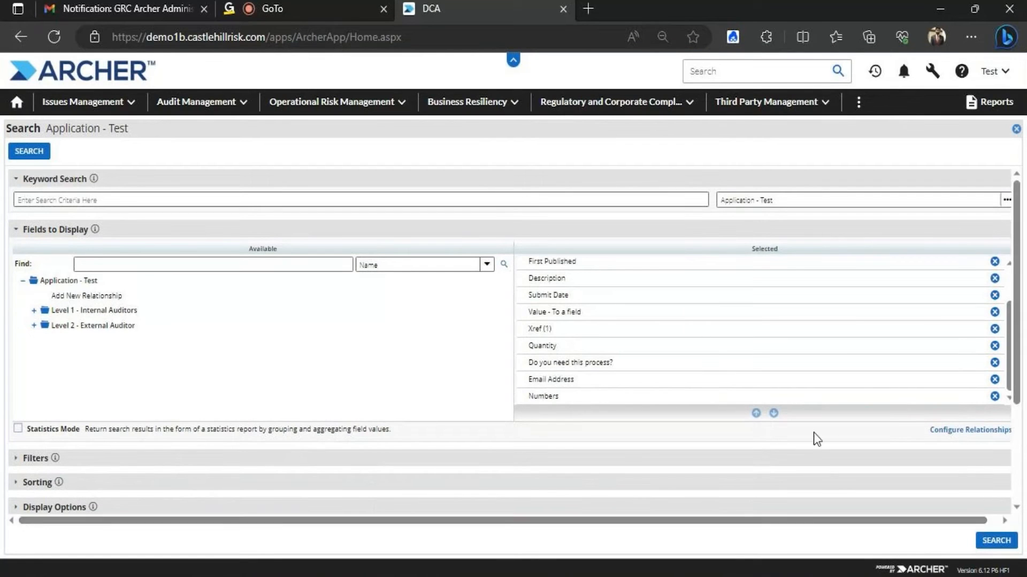
left_click(54, 506)
scroll(307, 531, "down", 3)
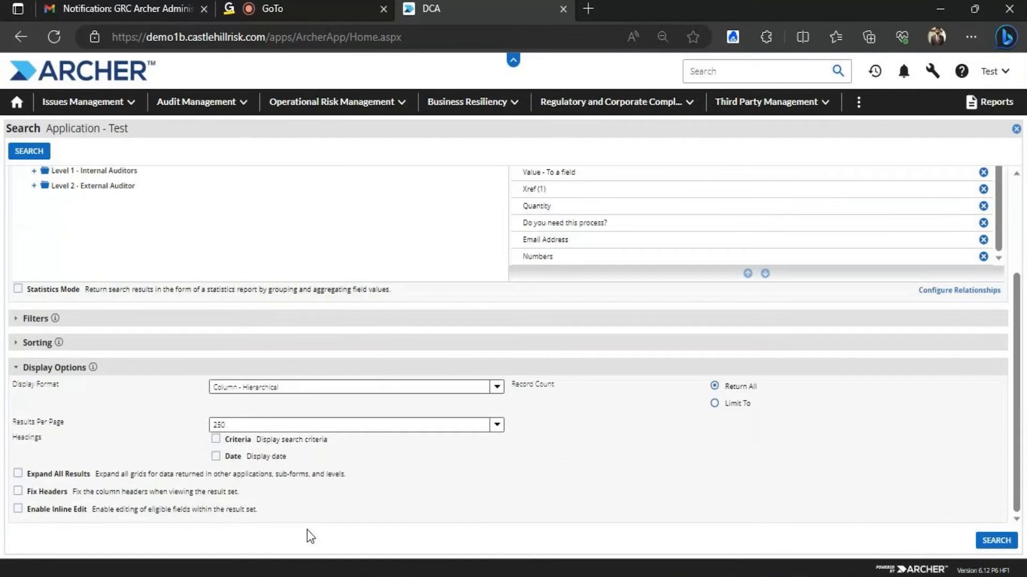
left_click(495, 386)
left_click(280, 425)
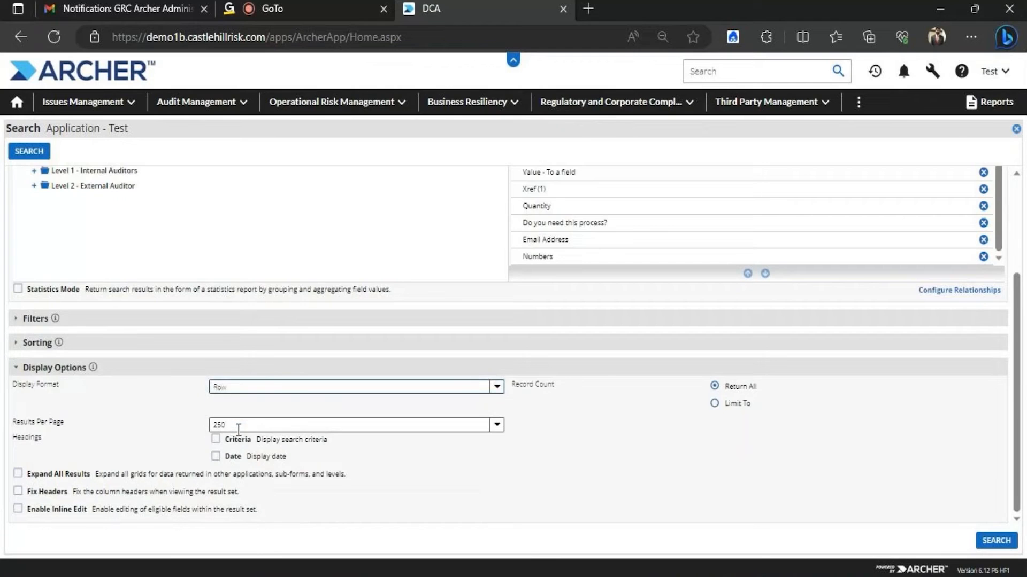
scroll(236, 430, "up", 1)
left_click(994, 541)
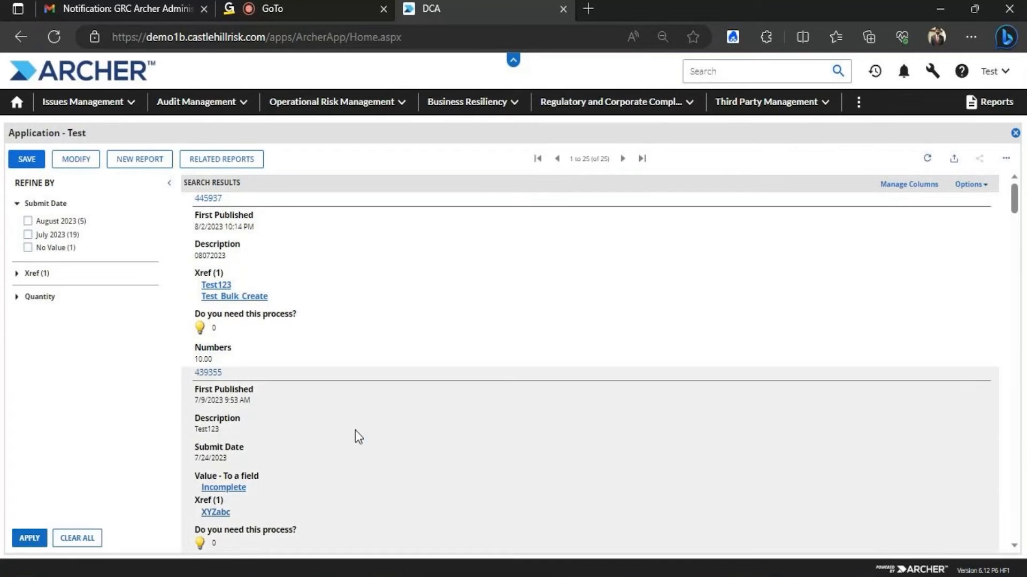
Set Display Format to Card, run the search, then return to the search settings
left_click(76, 160)
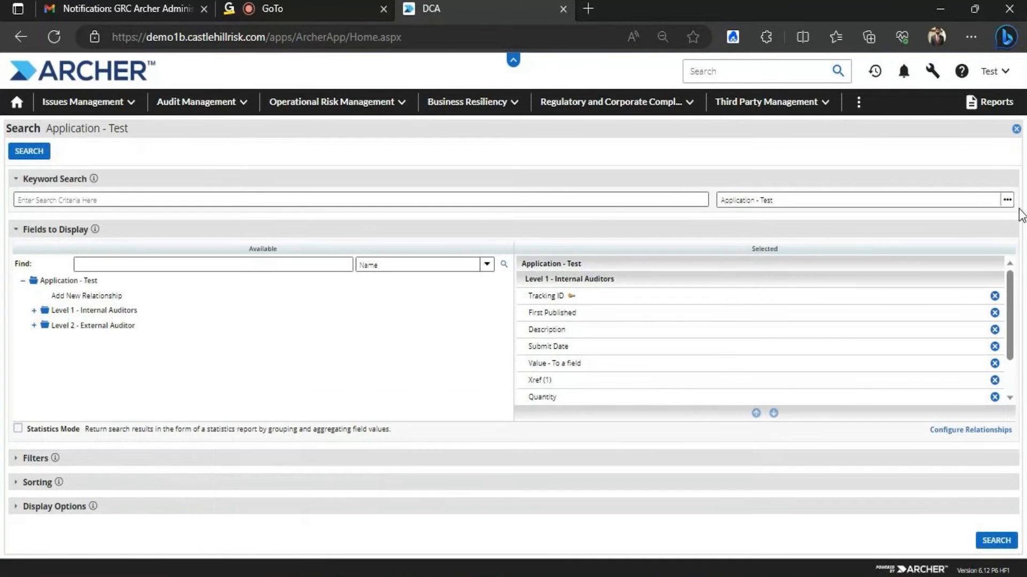
scroll(1015, 308, "down", 3)
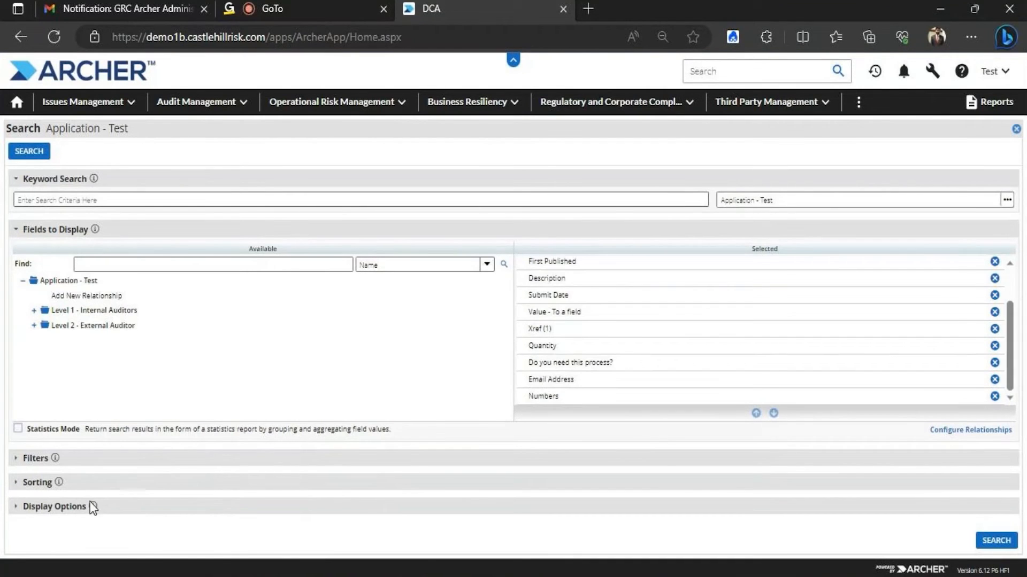
left_click_drag(1016, 298, 1016, 380)
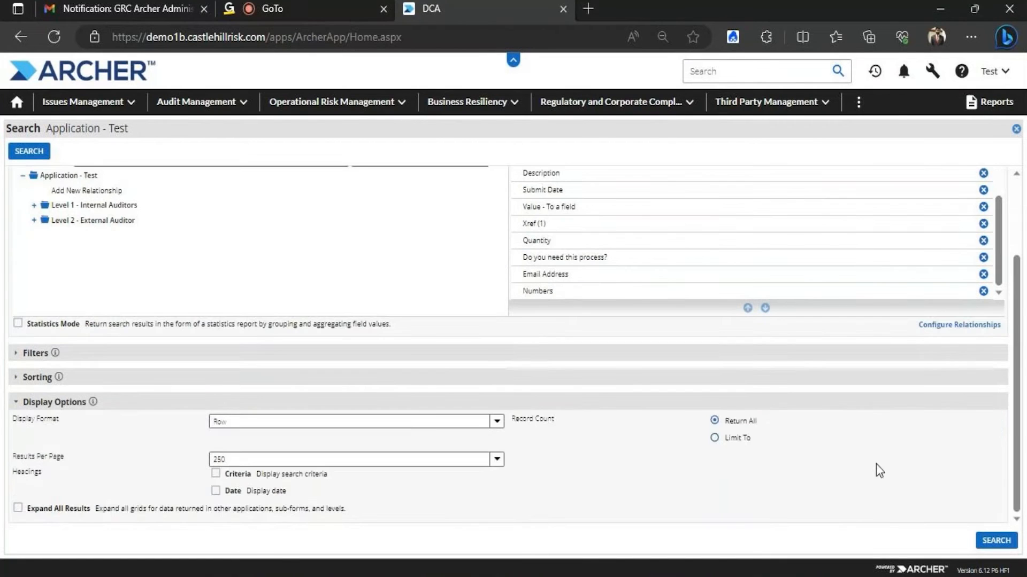
left_click(503, 421)
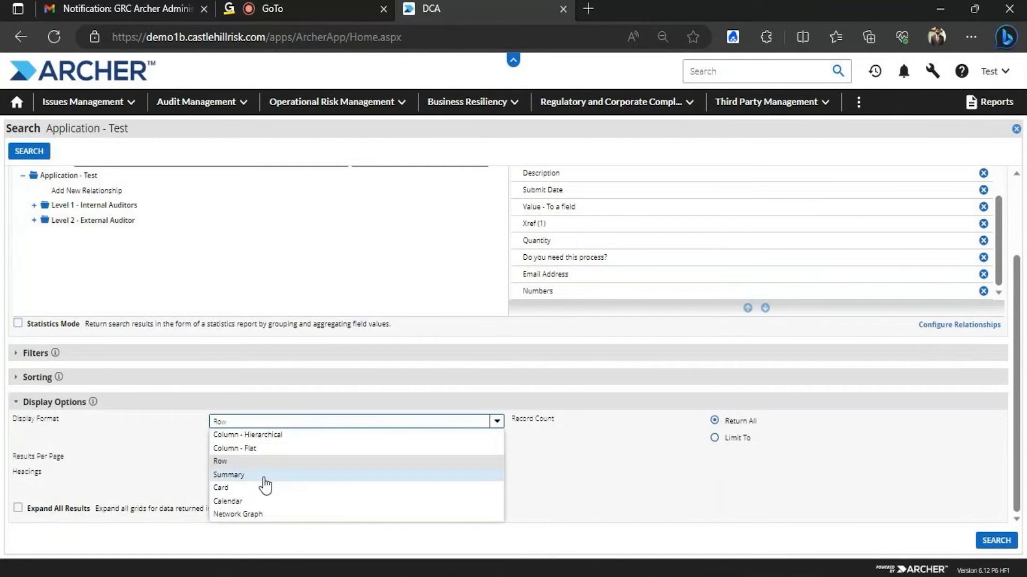
left_click(239, 488)
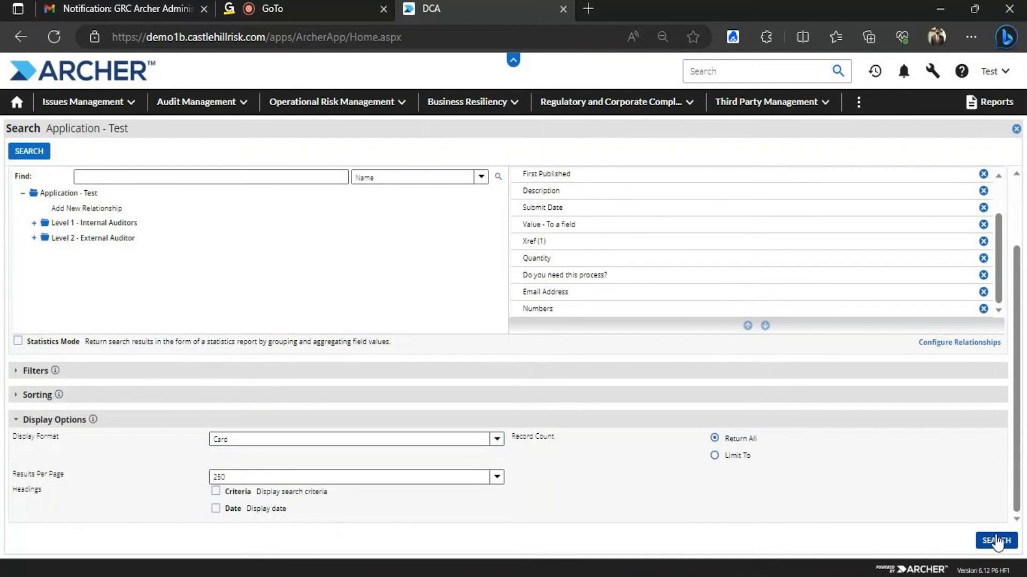
left_click(995, 541)
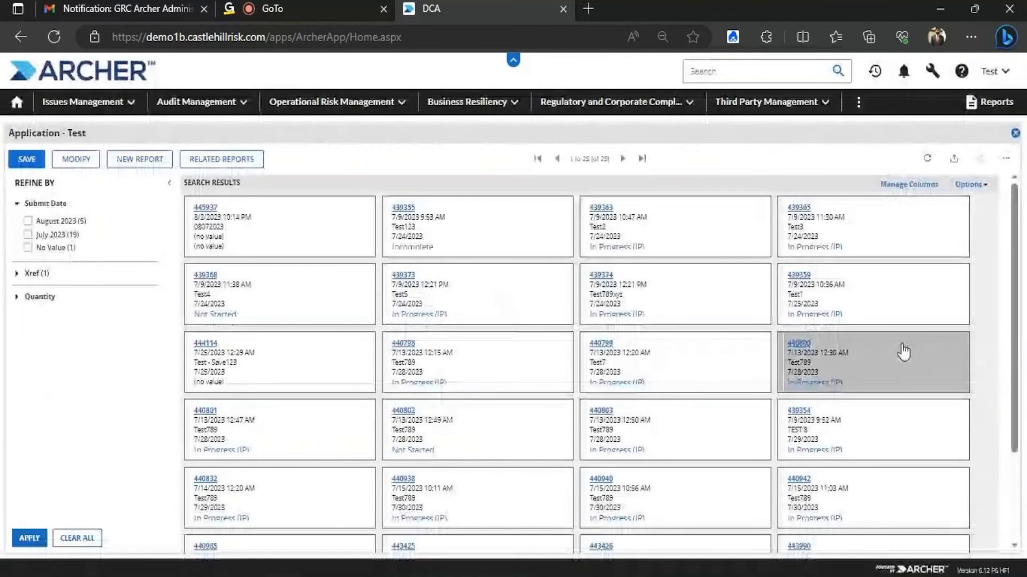
left_click(76, 160)
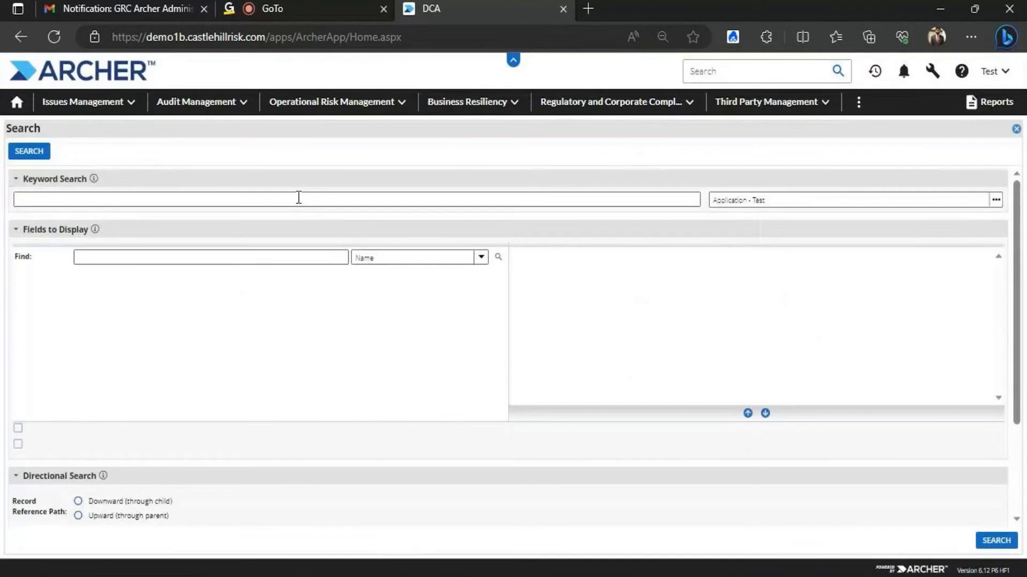
Switch Display Format from Calendar to Network Graph, search, and dismiss the no-field validation error
left_click(38, 502)
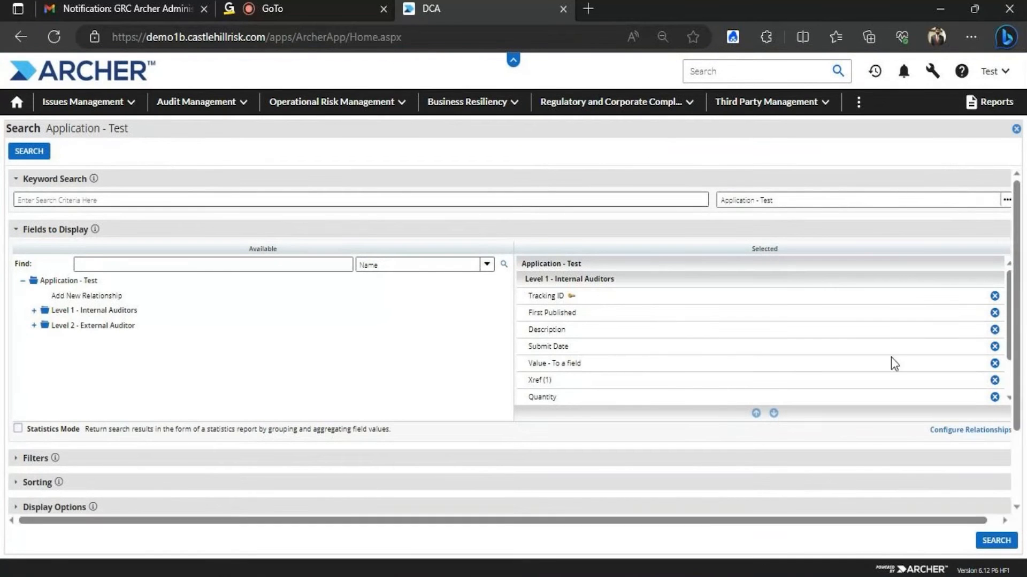
scroll(1016, 268, "down", 2)
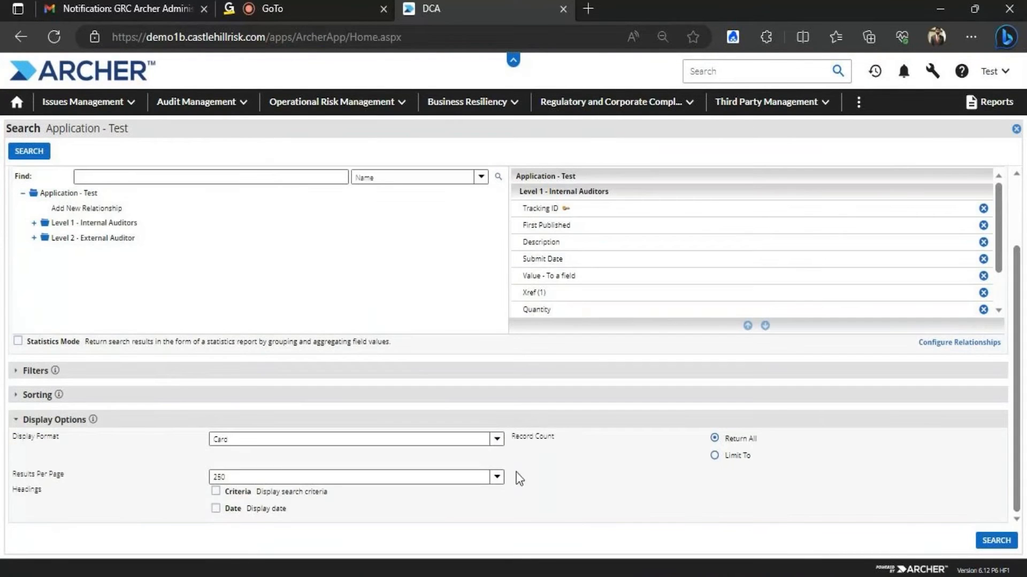
left_click(497, 439)
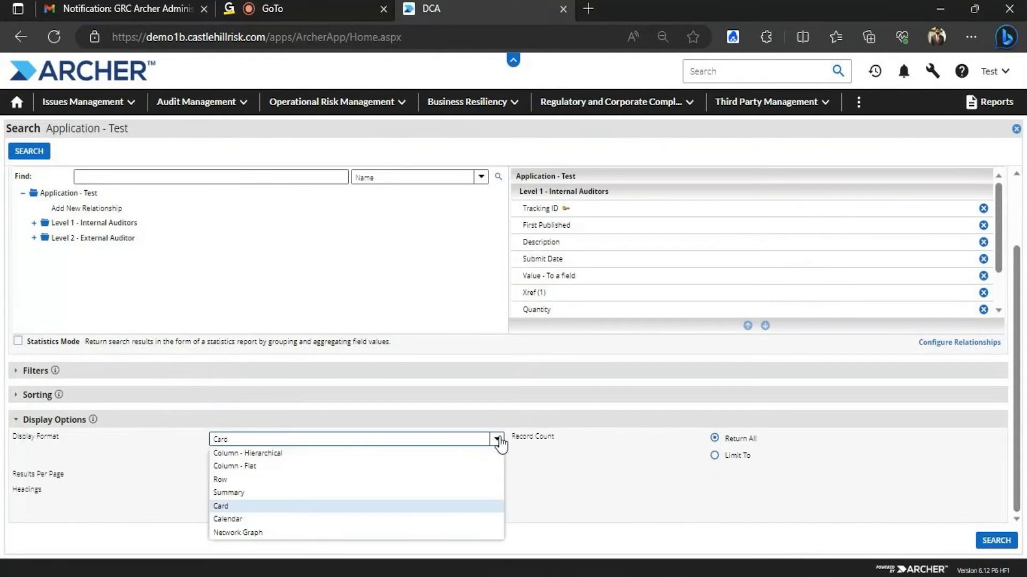
left_click(244, 519)
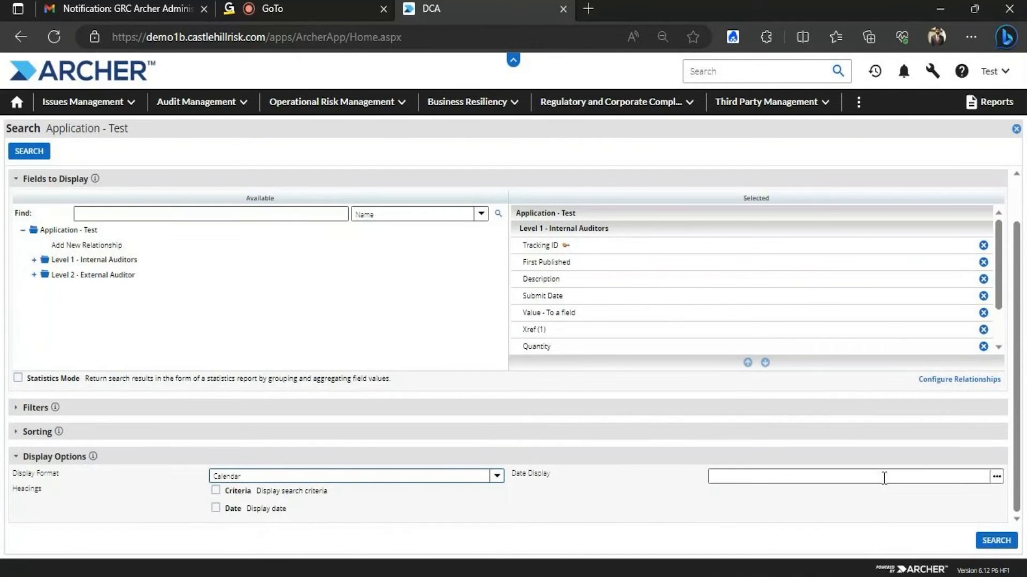
left_click(496, 477)
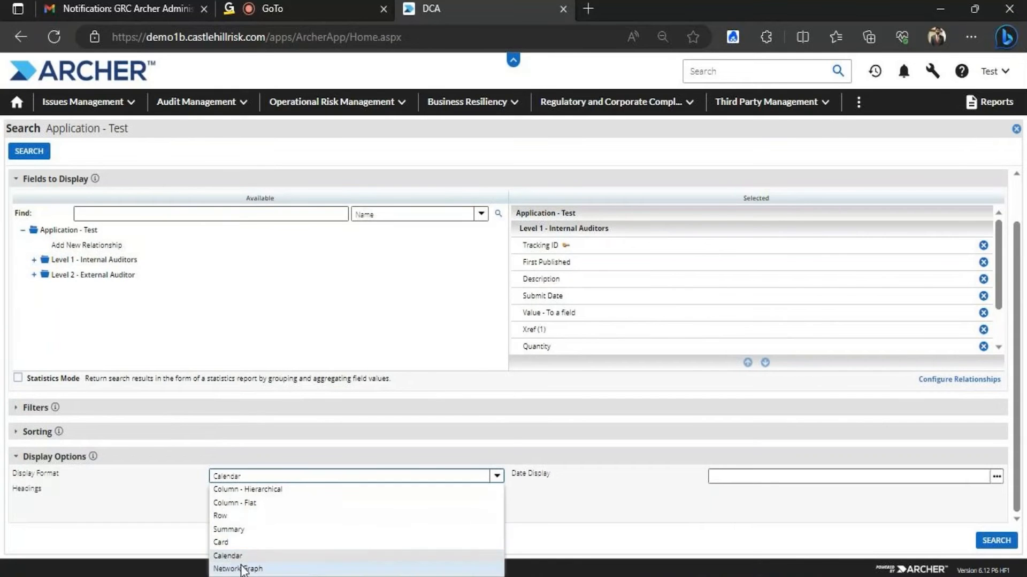
left_click(243, 565)
left_click(997, 537)
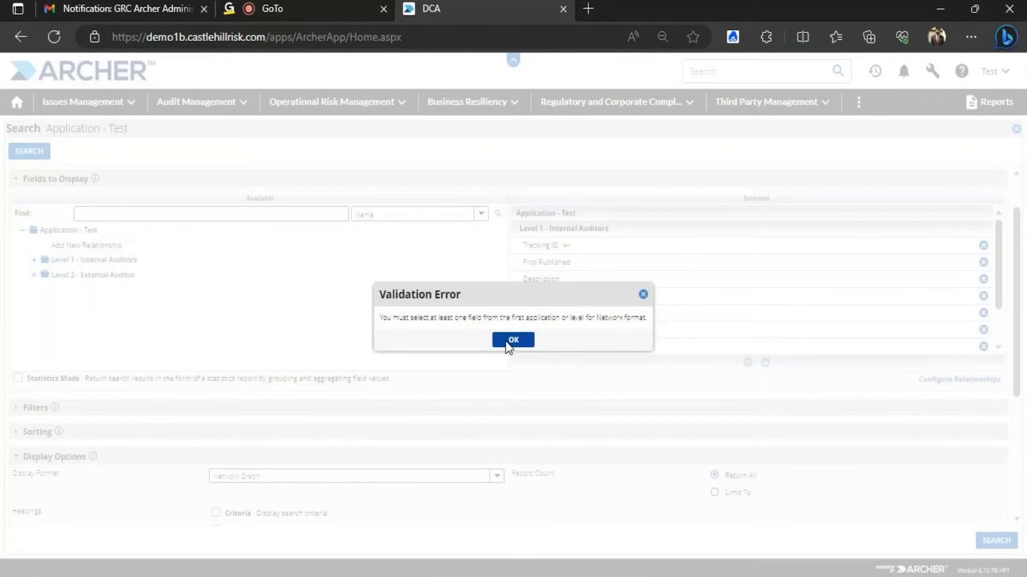
left_click(513, 340)
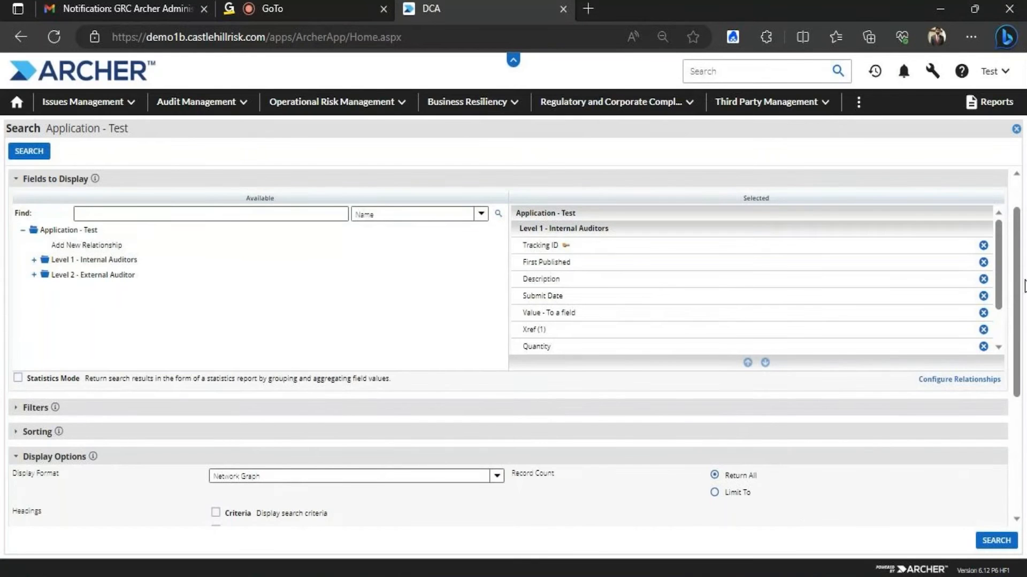
scroll(992, 348, "down", 3)
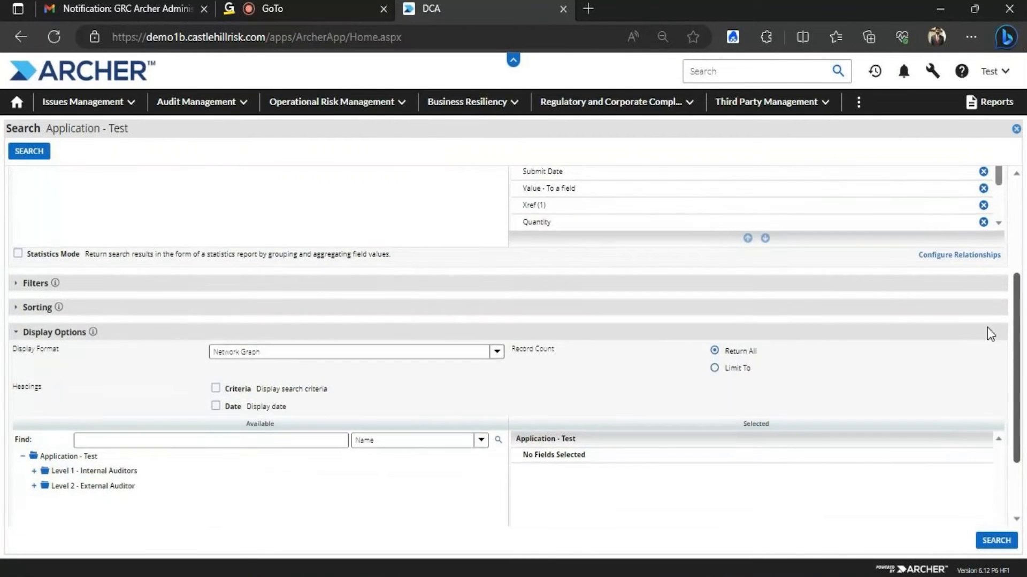
Set Display Format to Column - Hierarchical
scroll(987, 327, "up", 1)
left_click(486, 403)
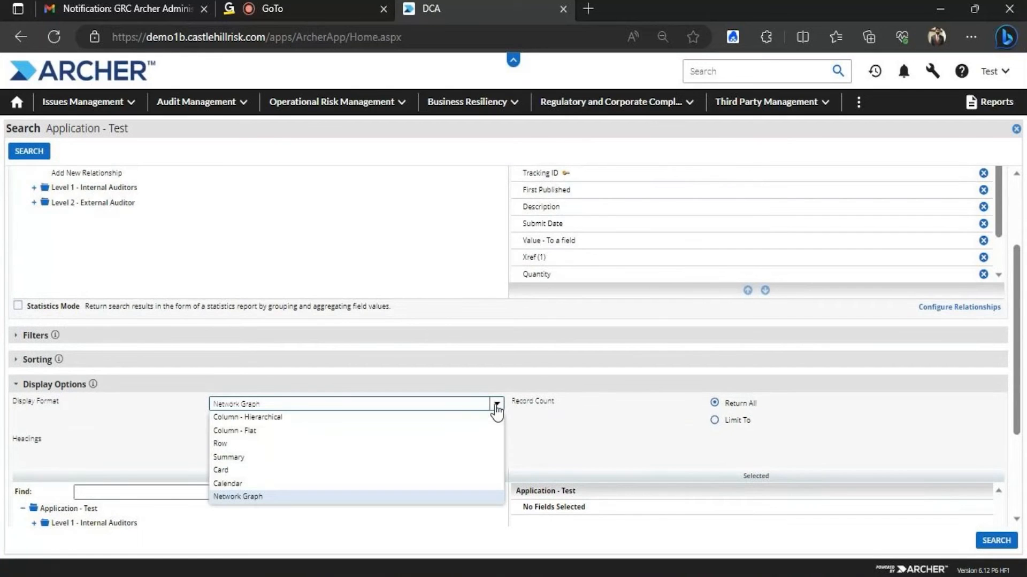
left_click(250, 420)
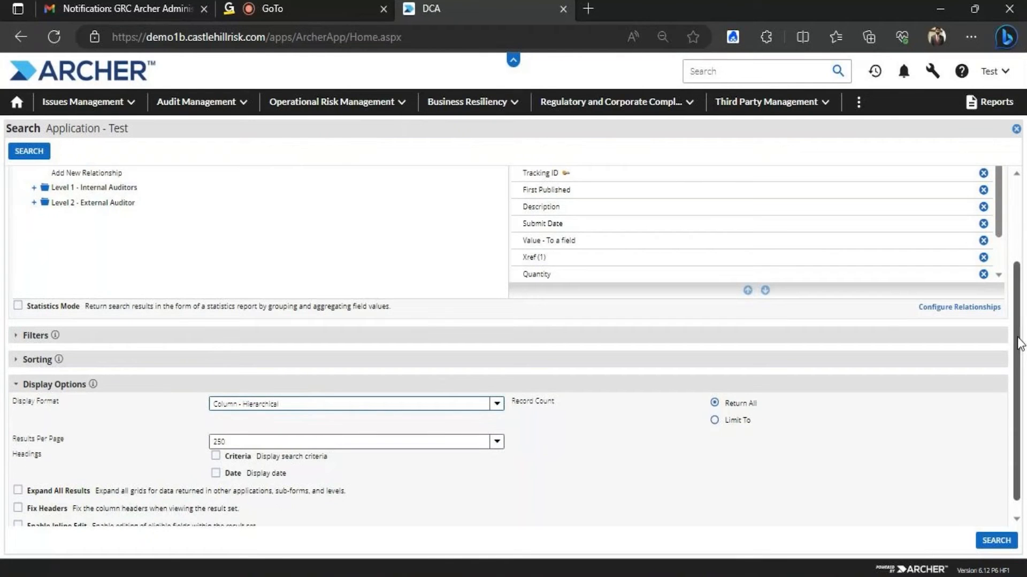
Add Level 2 - External Auditor Last Updated and First Published fields, then search
left_click_drag(1018, 344, 1025, 242)
left_click_drag(1000, 310, 999, 252)
left_click(33, 325)
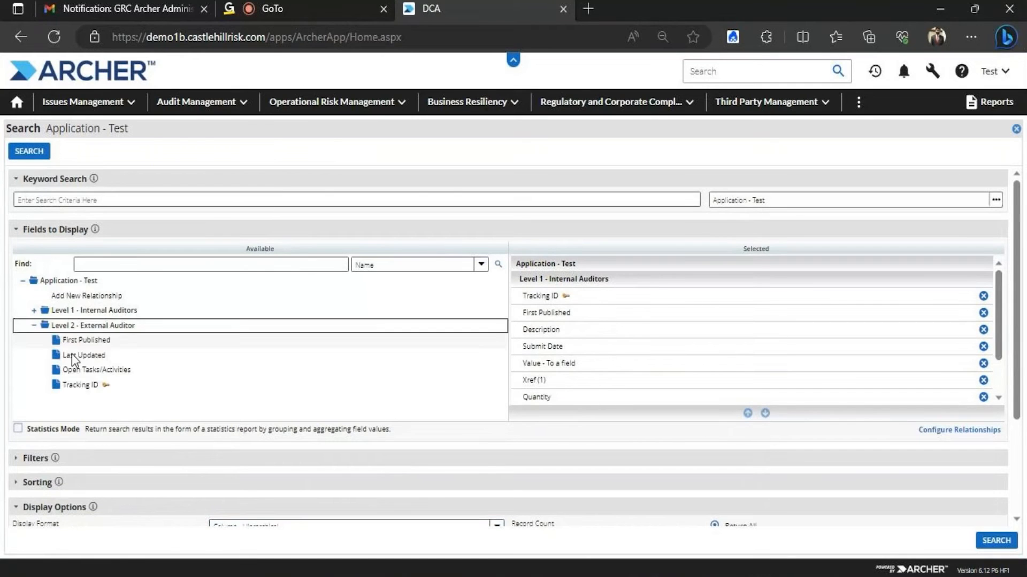
left_click(83, 356)
left_click(92, 341)
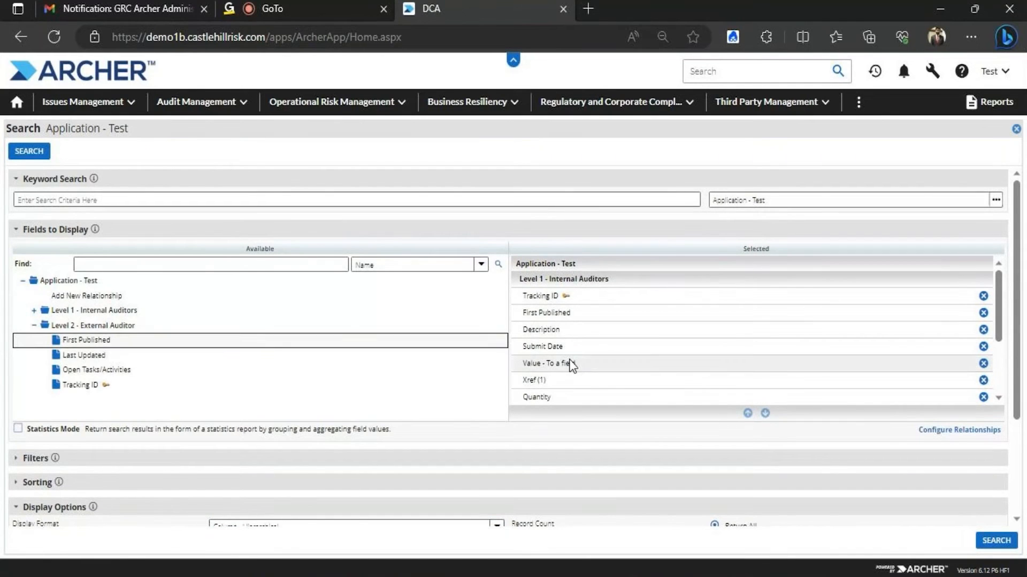
left_click_drag(1013, 210, 1013, 303)
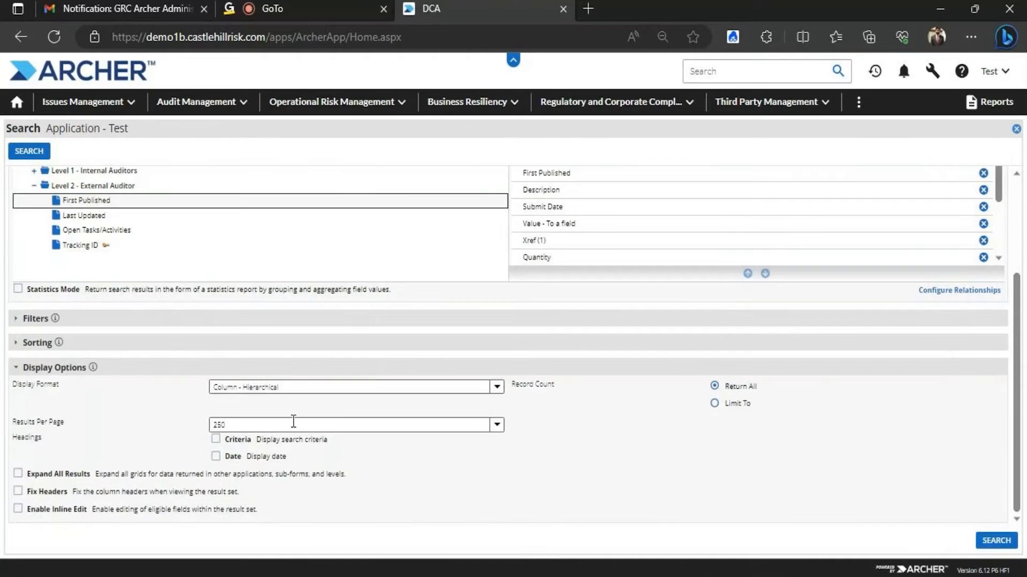
left_click(27, 152)
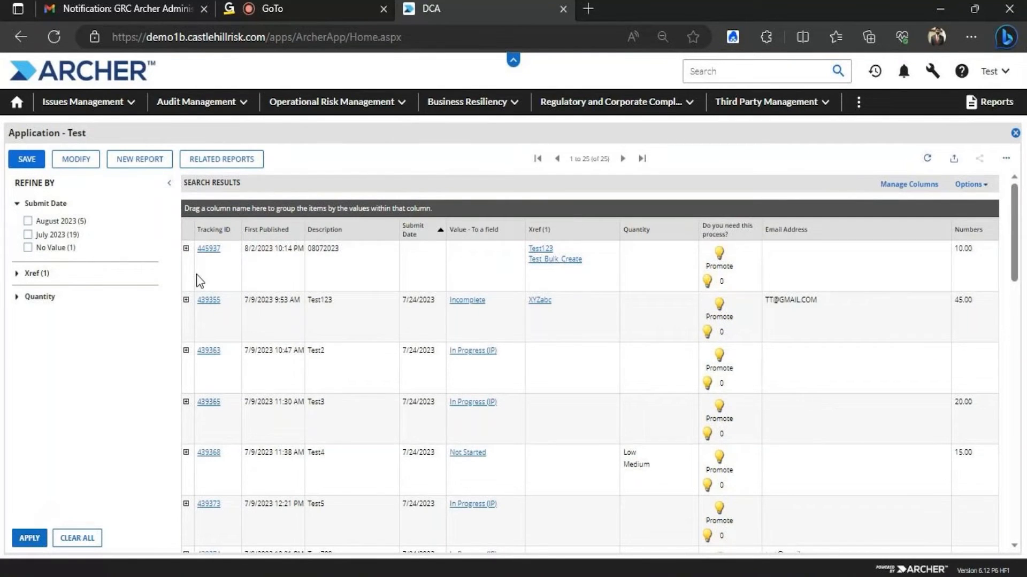
Expand and collapse sub-grids for records 445937, 439355, 439363 and 439365, then expand 439368
left_click(186, 248)
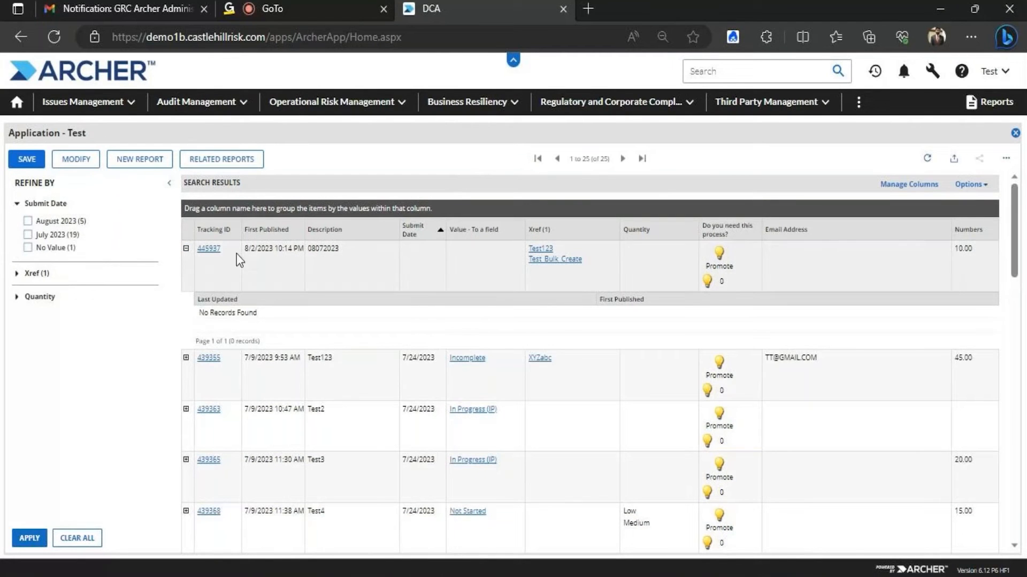
left_click(186, 249)
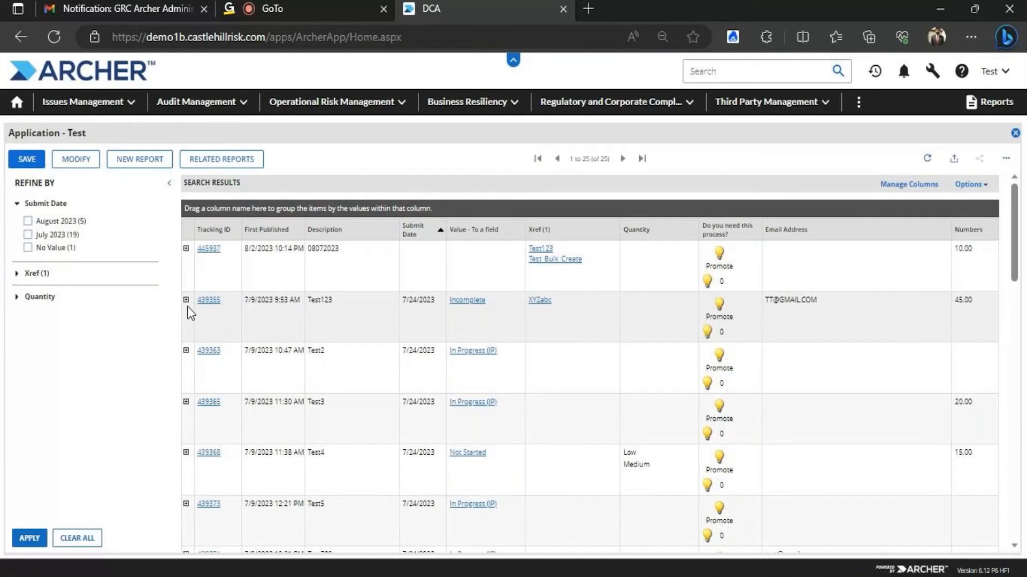
left_click(185, 301)
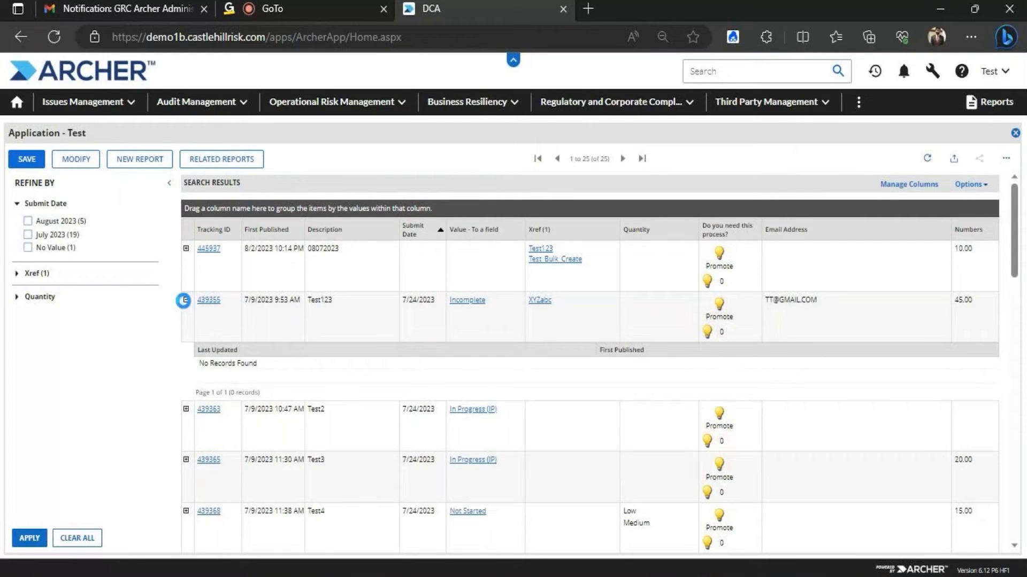
left_click(186, 300)
left_click(186, 350)
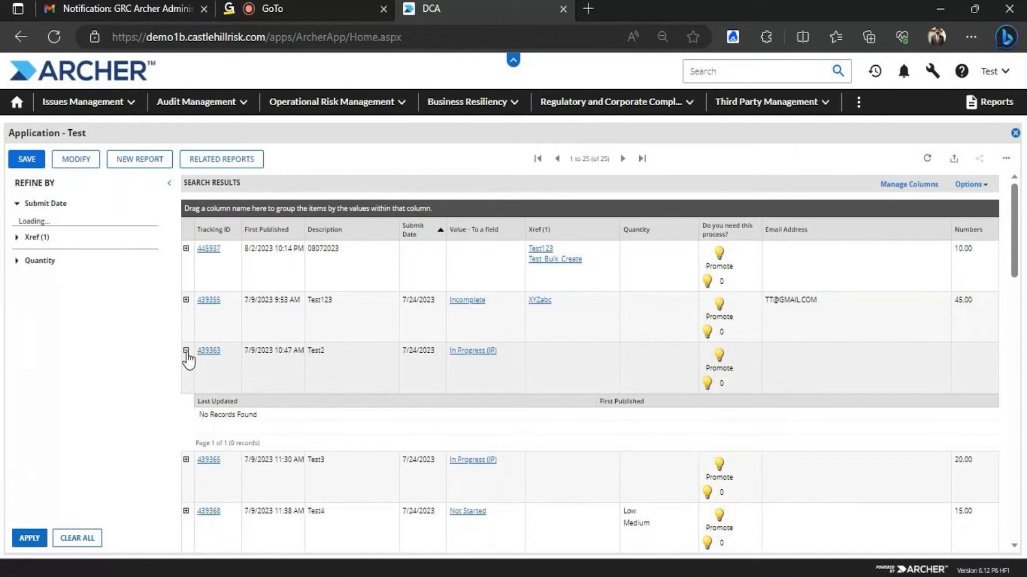
left_click(186, 351)
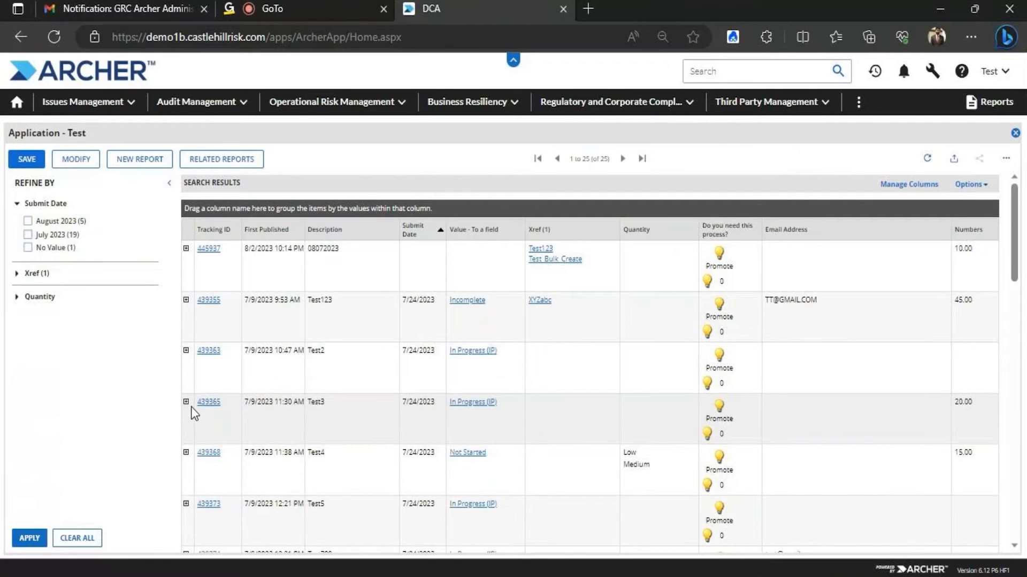
left_click(185, 402)
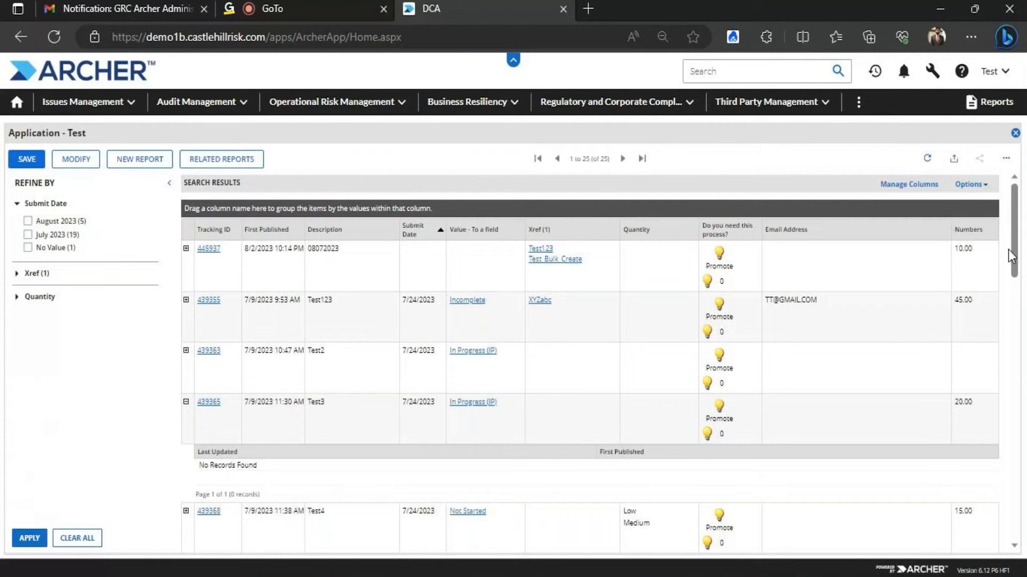
left_click_drag(1014, 235, 1015, 280)
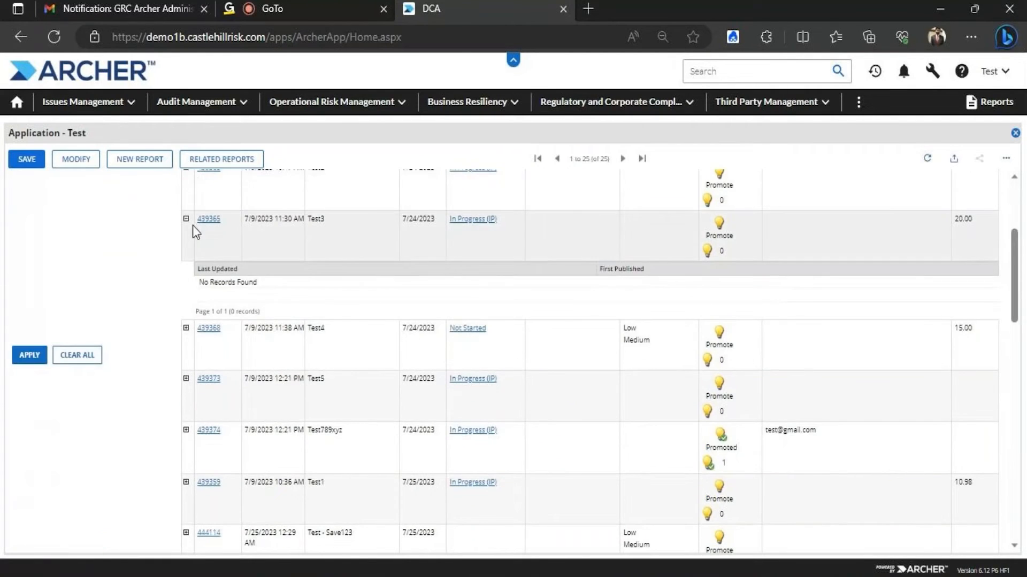
left_click(186, 219)
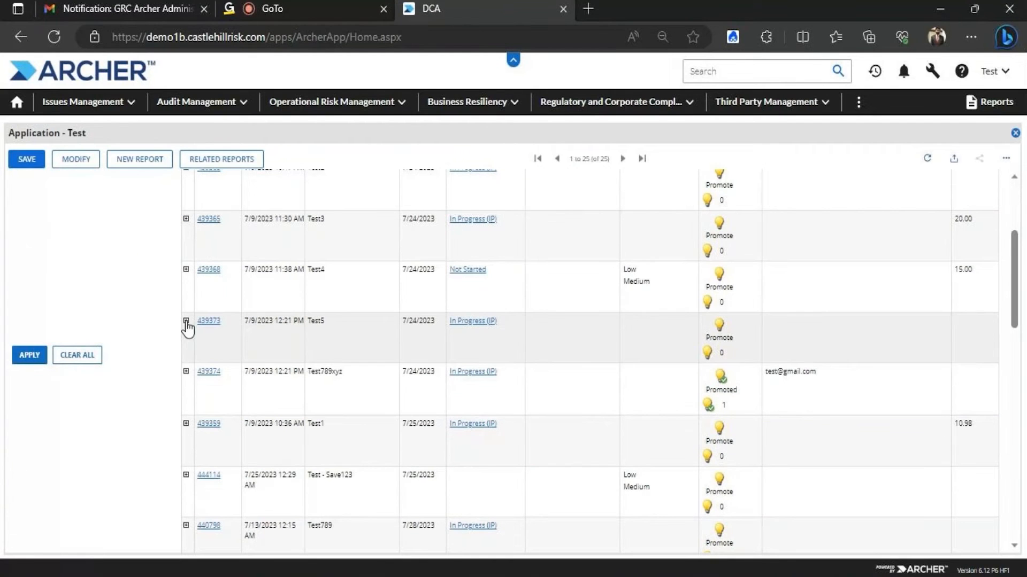
left_click(186, 268)
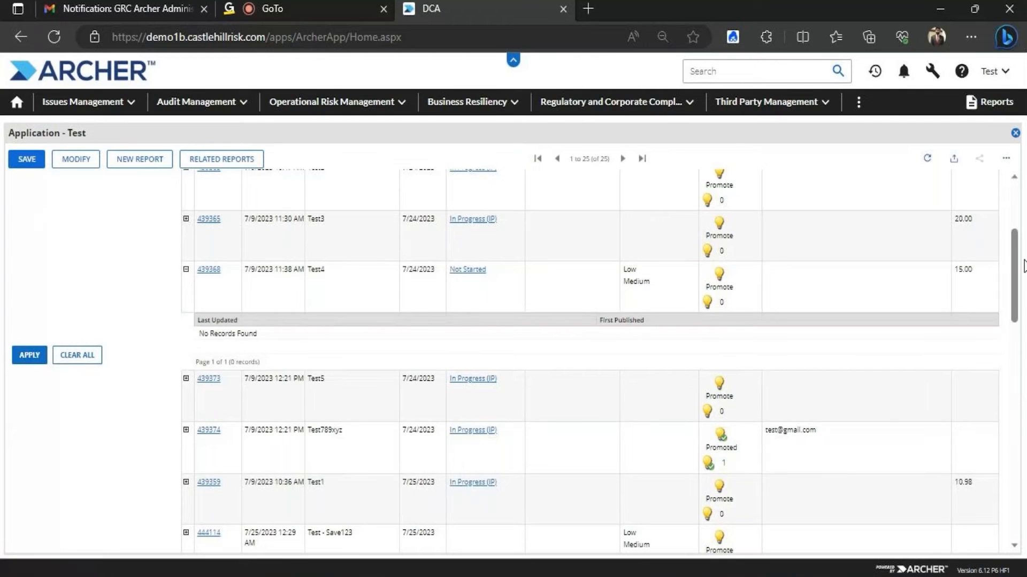
scroll(1018, 268, "up", 3)
Switch the results to a flat column layout and review all 25 records' columns
left_click(970, 184)
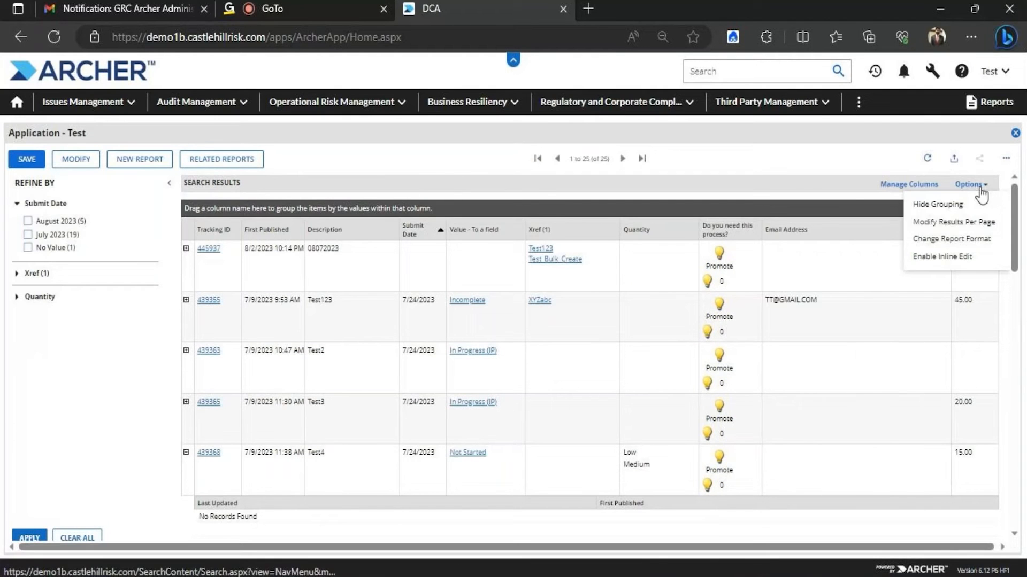
mouse_move(972, 227)
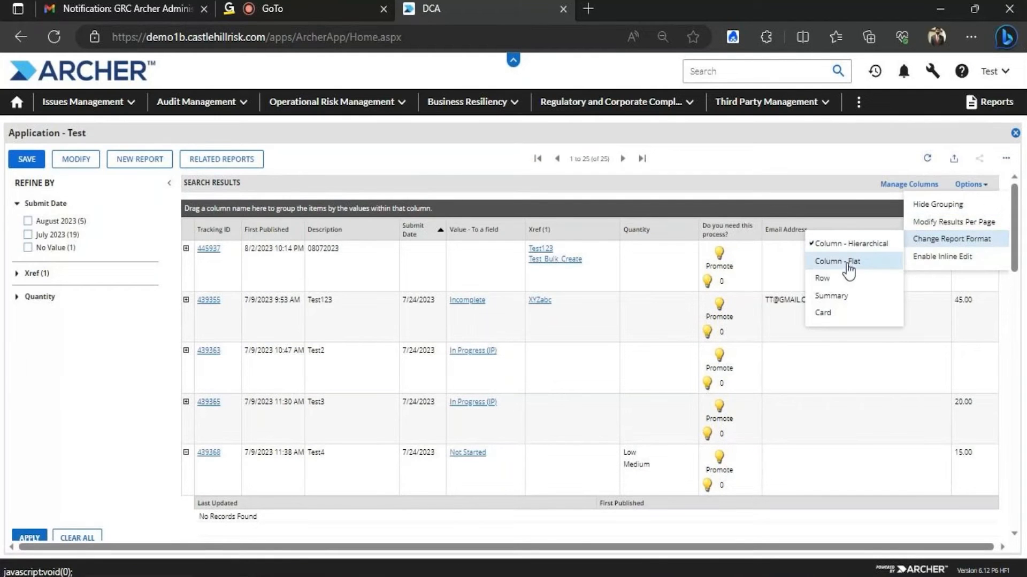
left_click(844, 271)
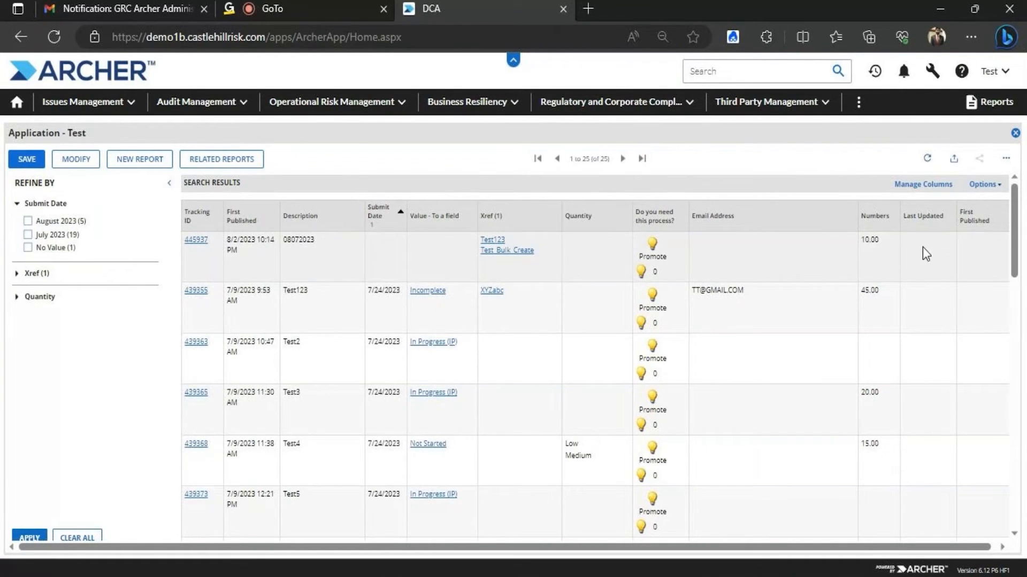
left_click_drag(531, 541, 727, 543)
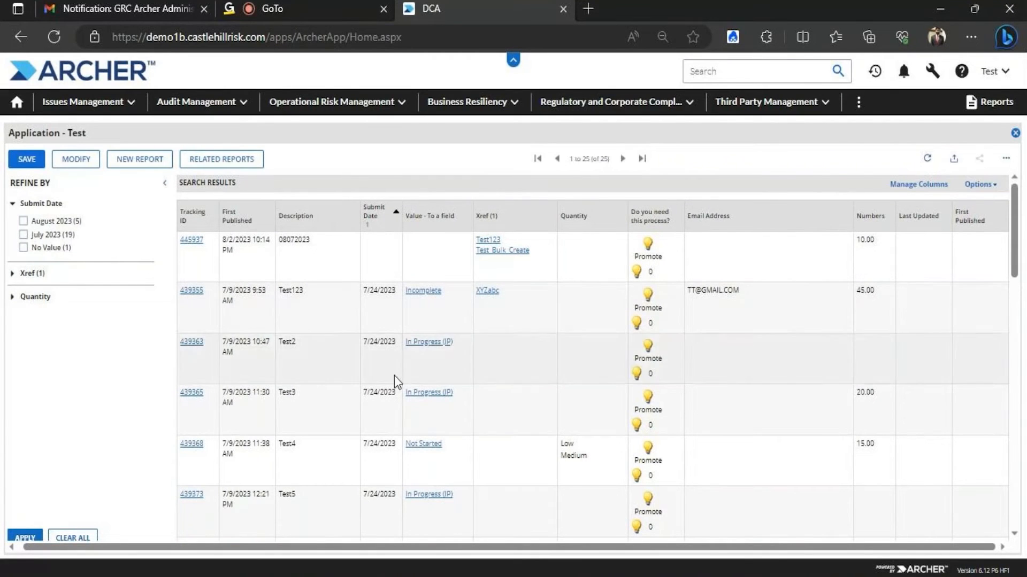
mouse_move(1015, 198)
left_mouse_down()
mouse_move(1022, 368)
mouse_move(1006, 197)
left_mouse_up()
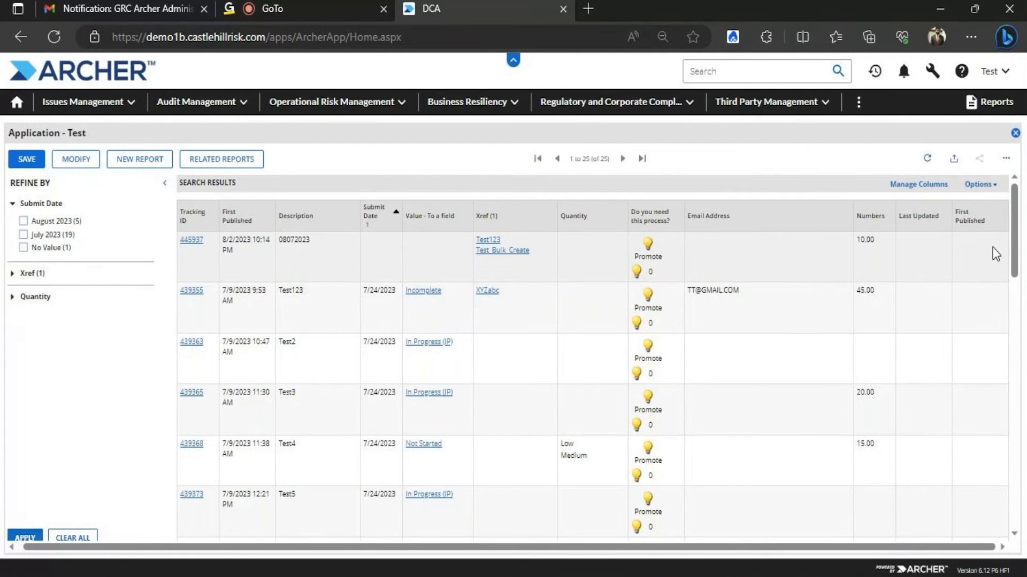
left_click_drag(1014, 247, 960, 178)
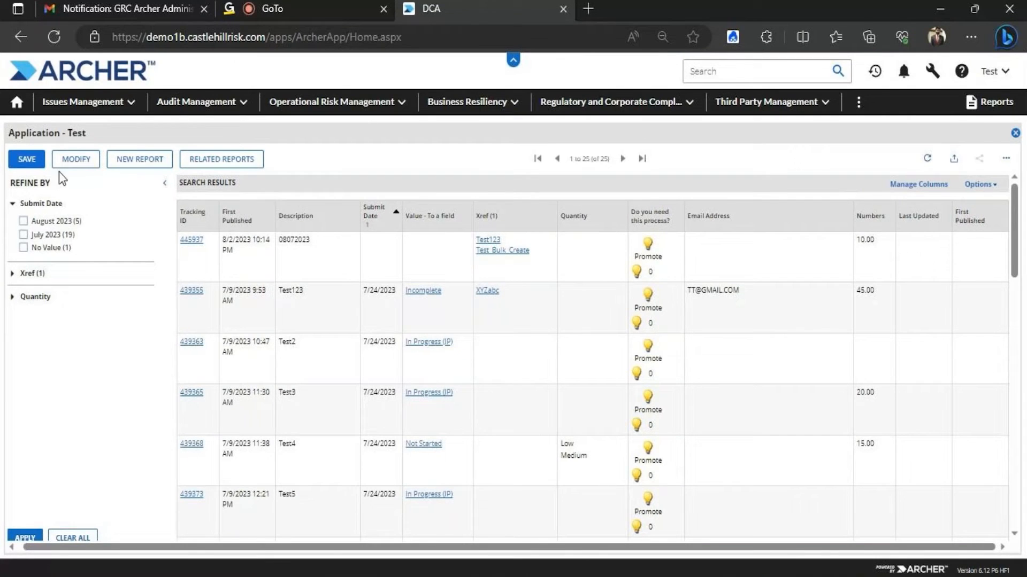
left_click(74, 157)
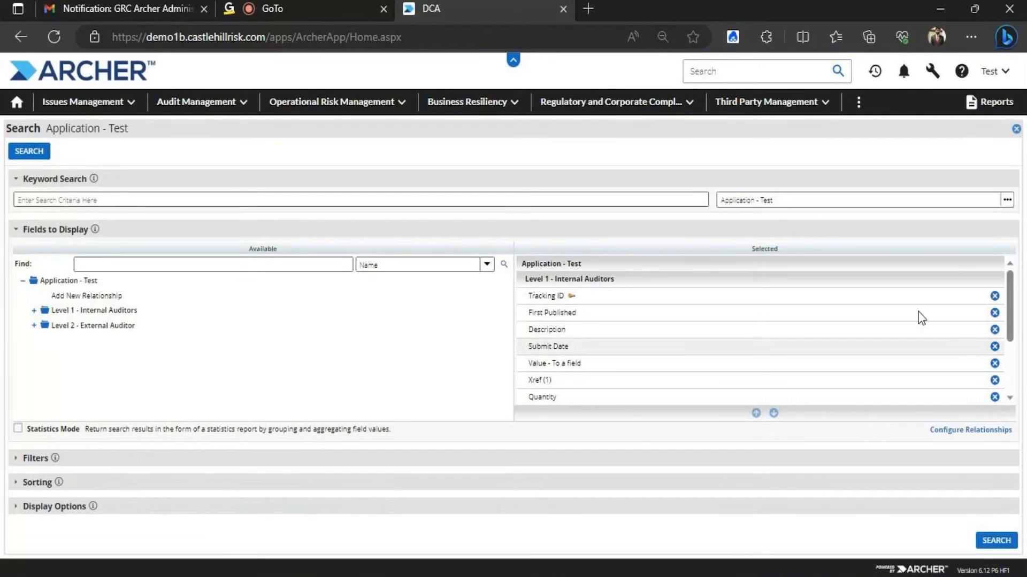
In Display Options, set Record Count to Limit To 10 records
scroll(957, 258, "down", 3)
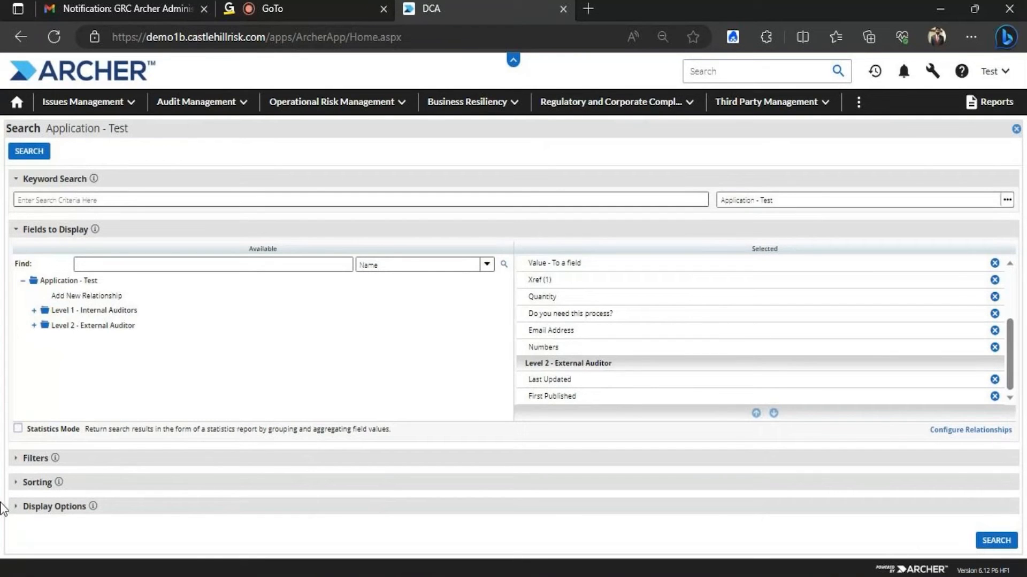
left_click(17, 510)
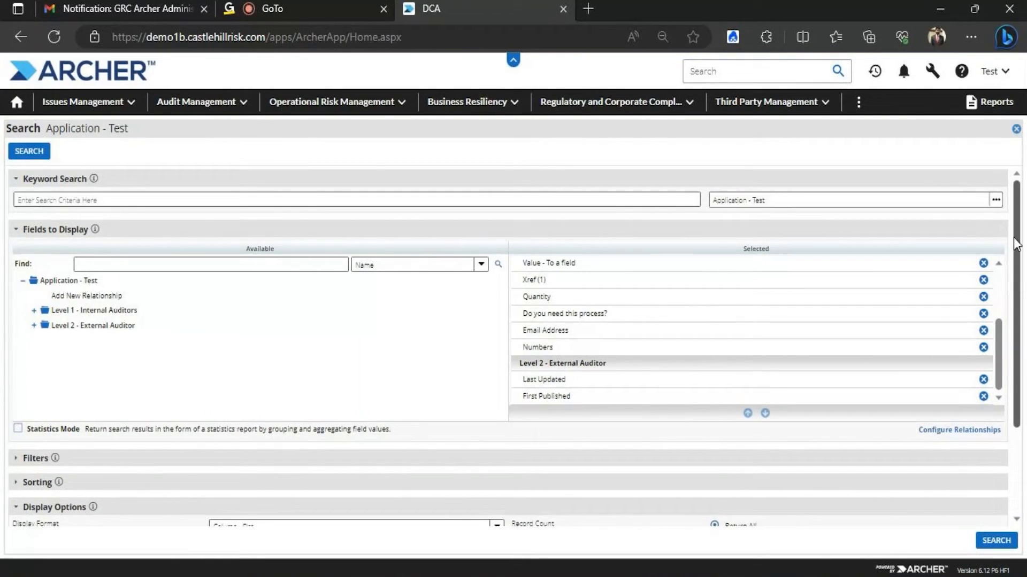
scroll(1005, 419, "down", 3)
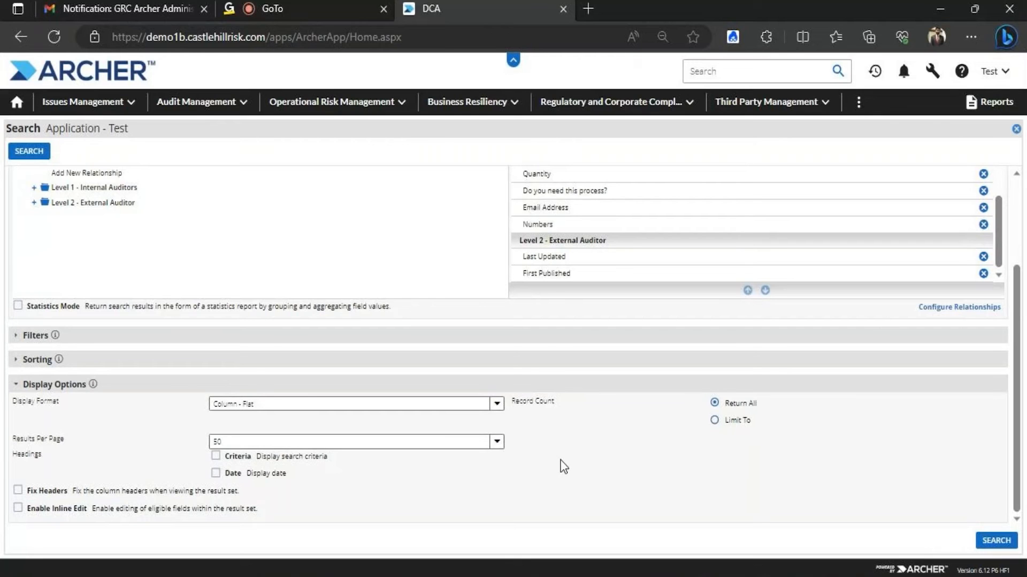
left_click(36, 335)
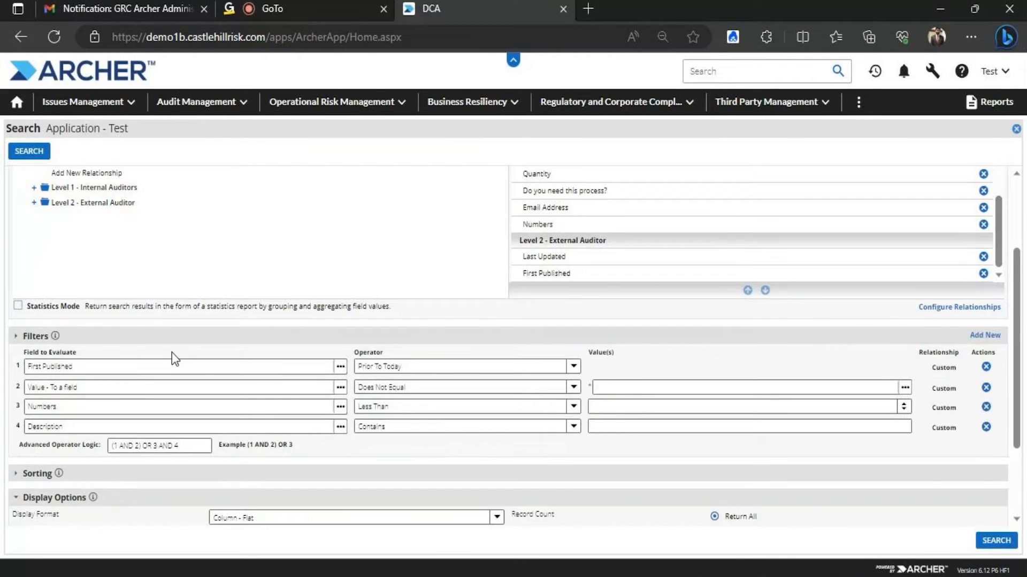
left_click(34, 335)
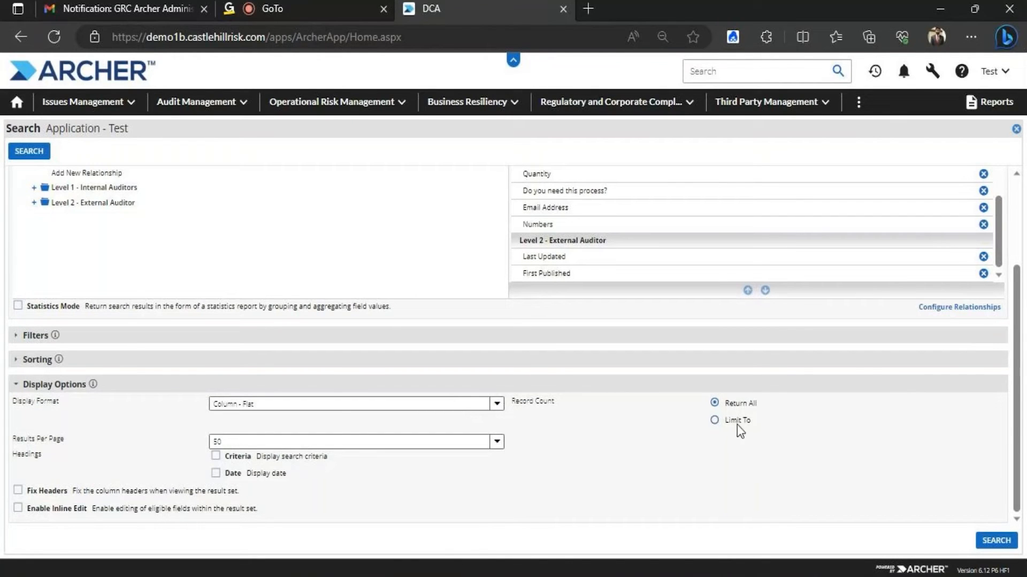
left_click(714, 421)
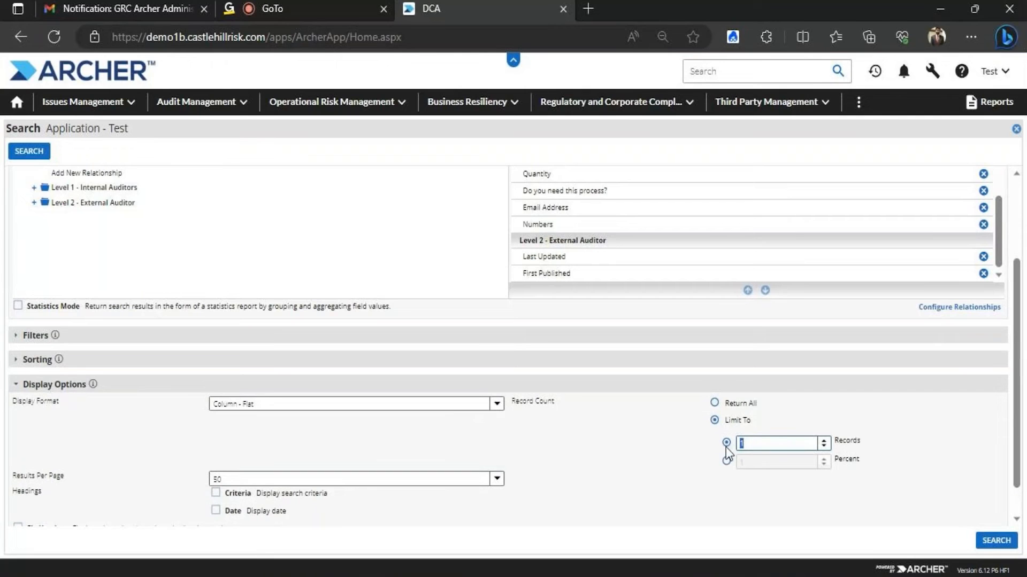
type("0")
Run the limited search and highlight the 'Results include tied records' note
left_click(996, 541)
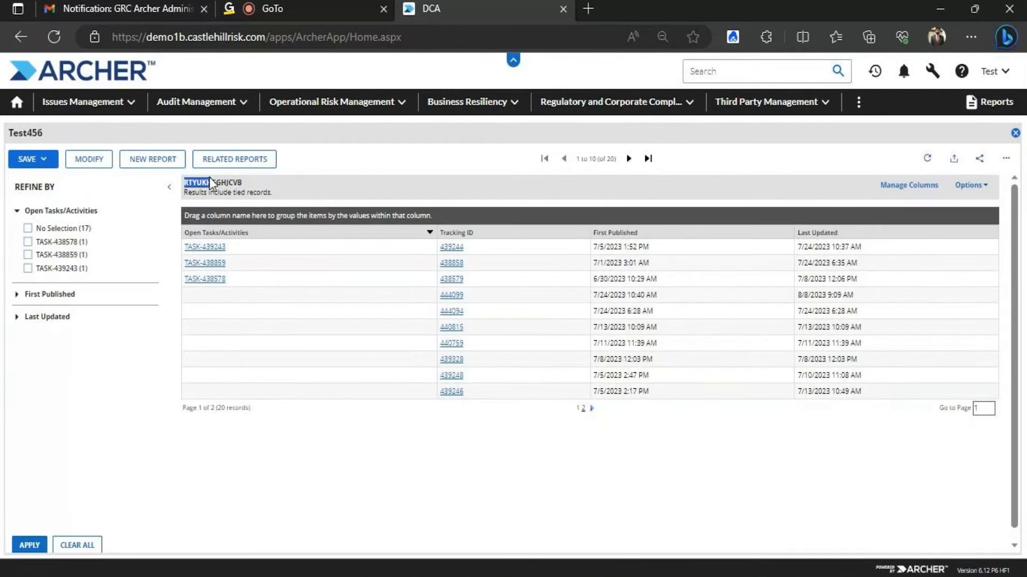
left_click(210, 179)
mouse_move(283, 199)
left_mouse_down()
mouse_move(216, 192)
mouse_move(285, 193)
left_mouse_up()
left_click(286, 193)
Open the Application - Test records from Audit Management and return to the search settings
left_click(241, 103)
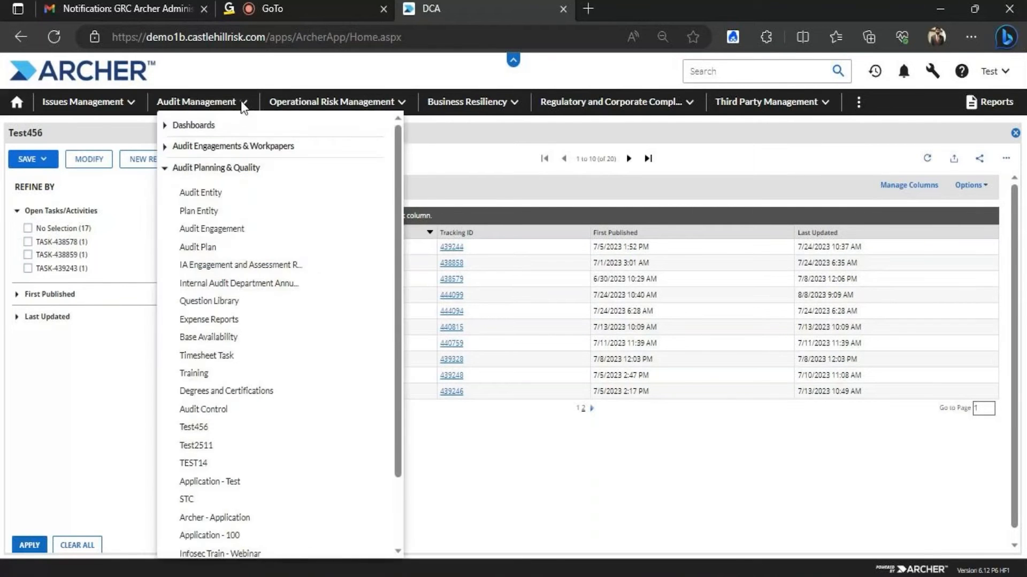
mouse_move(246, 243)
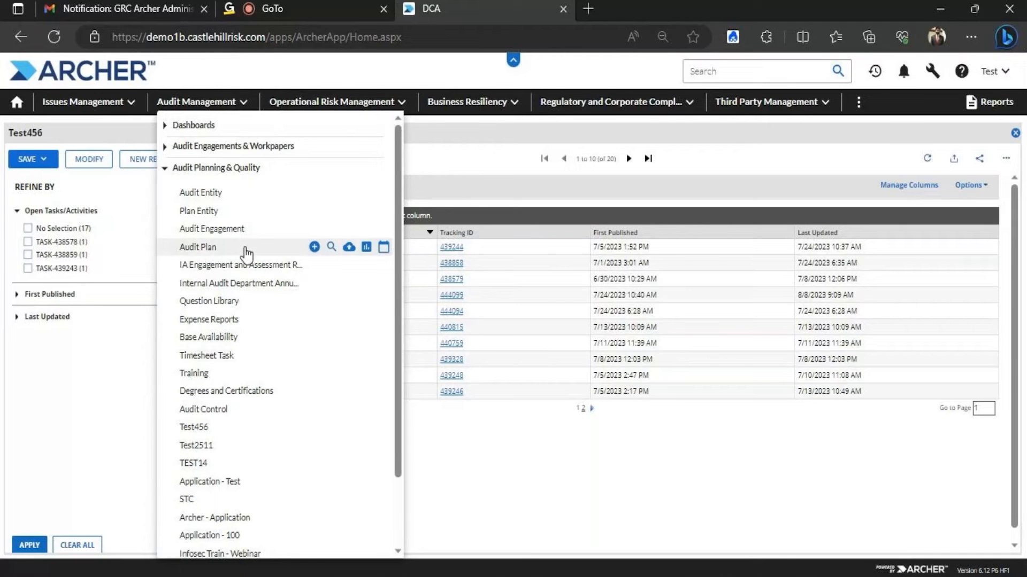
scroll(395, 229, "down", 2)
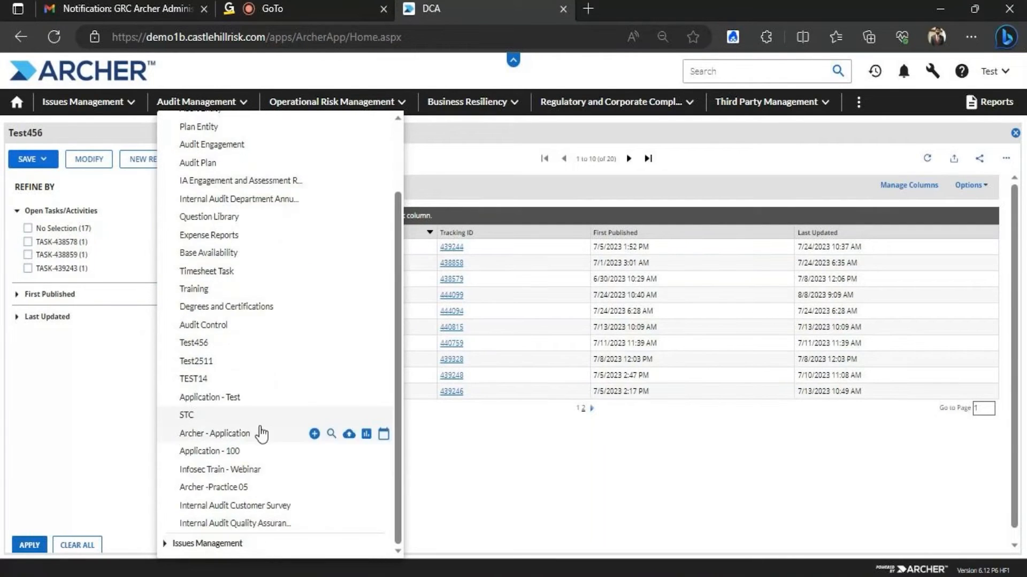
left_click(237, 399)
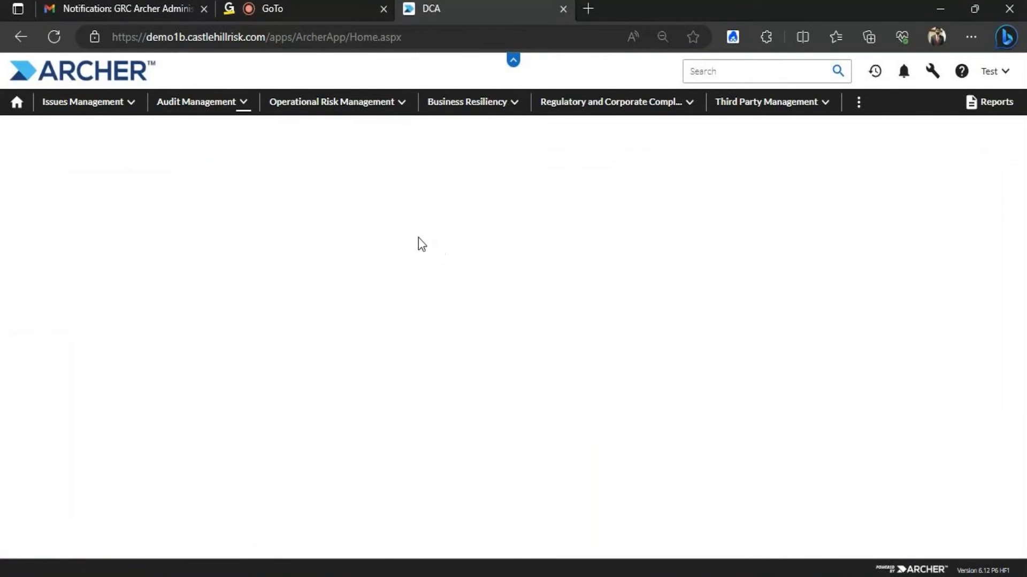
left_click(82, 160)
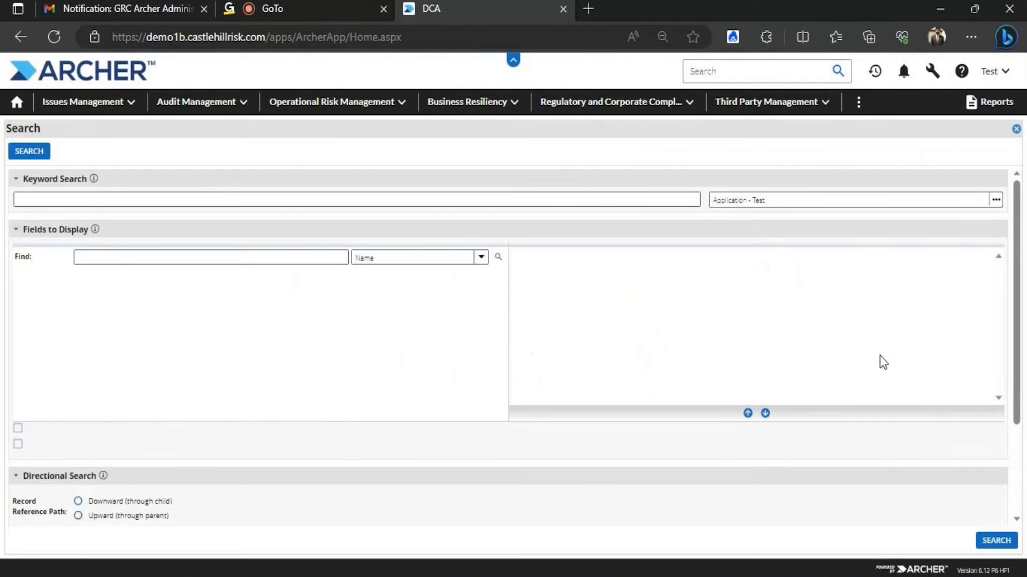
Remove Xref (1), Quantity, Do you need this process?, Email Address and Value - To a field from the displayed fields
left_click(995, 380)
left_click(995, 379)
left_click(995, 380)
left_click(994, 380)
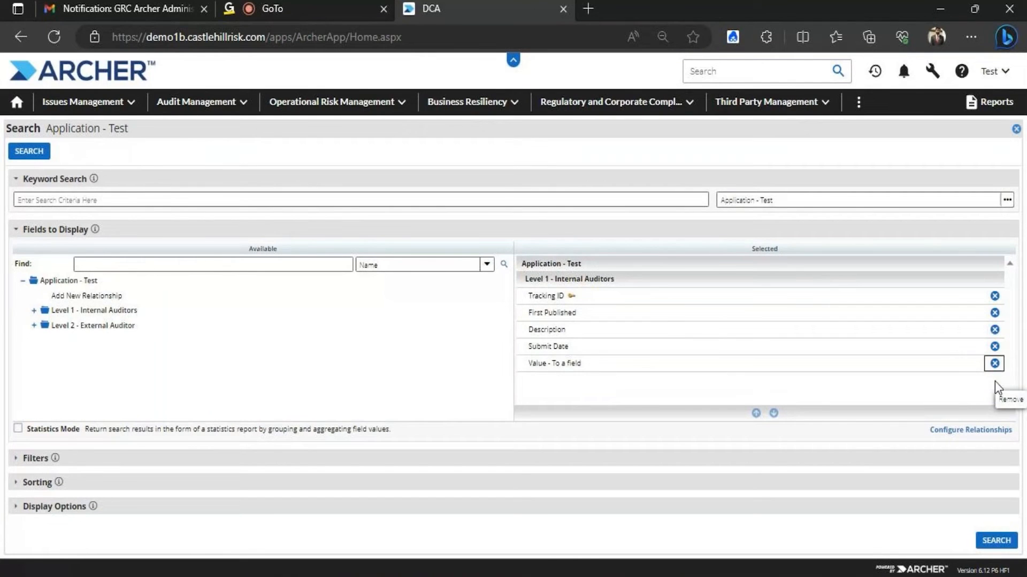
left_click(994, 365)
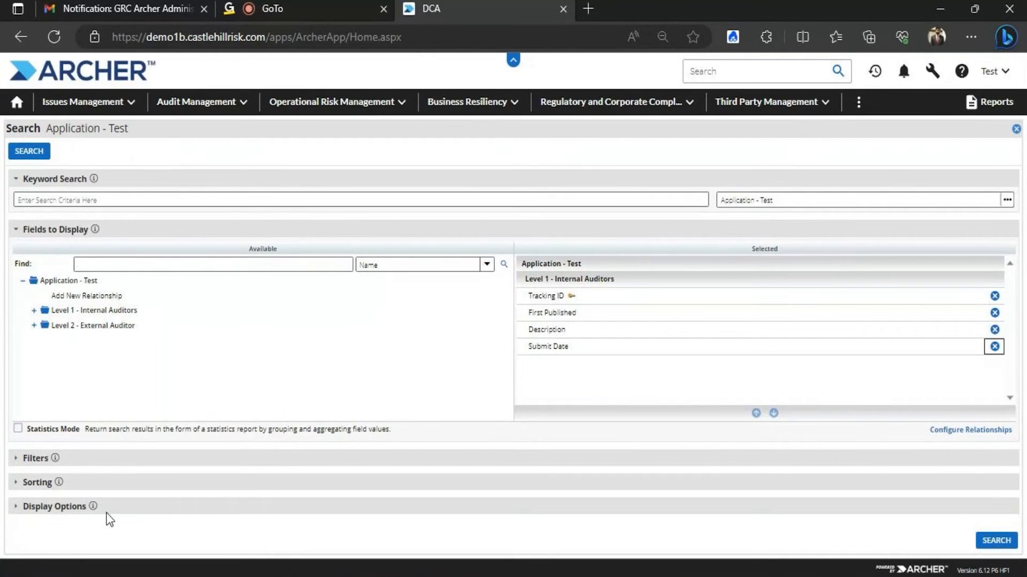
Limit the results to 5 records and run the search
left_click(68, 506)
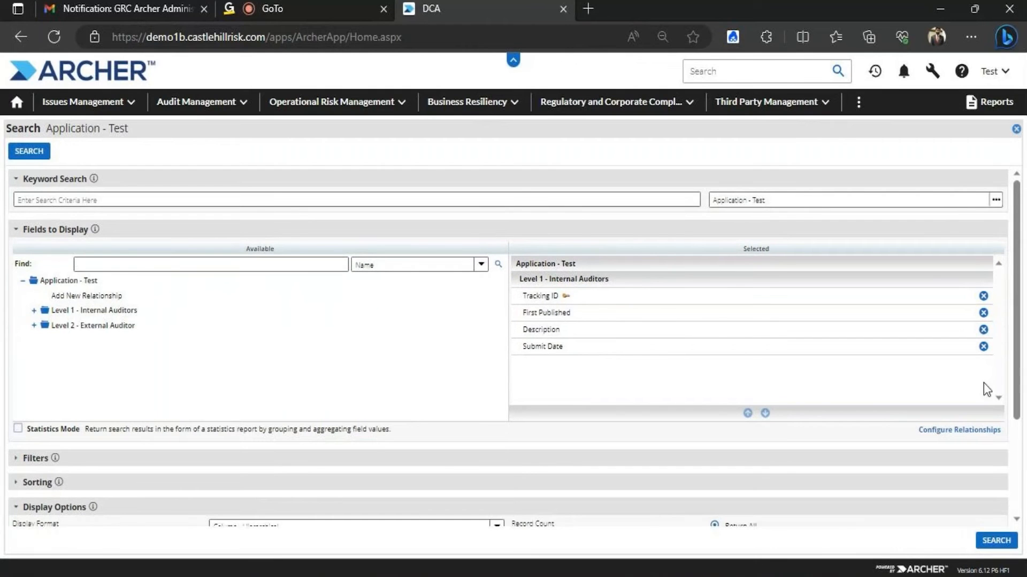
scroll(945, 430, "down", 3)
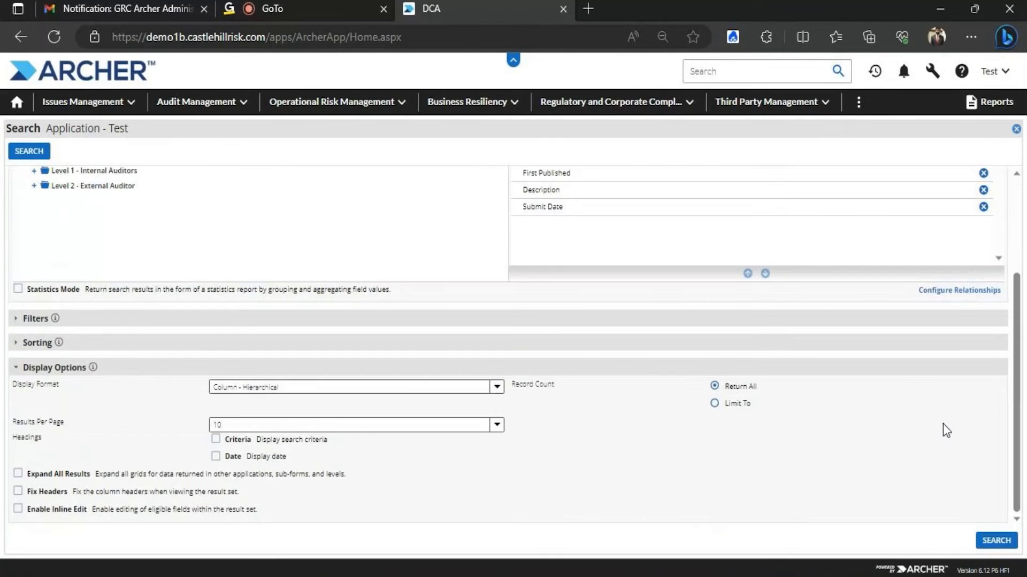
left_click(715, 403)
left_click(763, 427)
type("5")
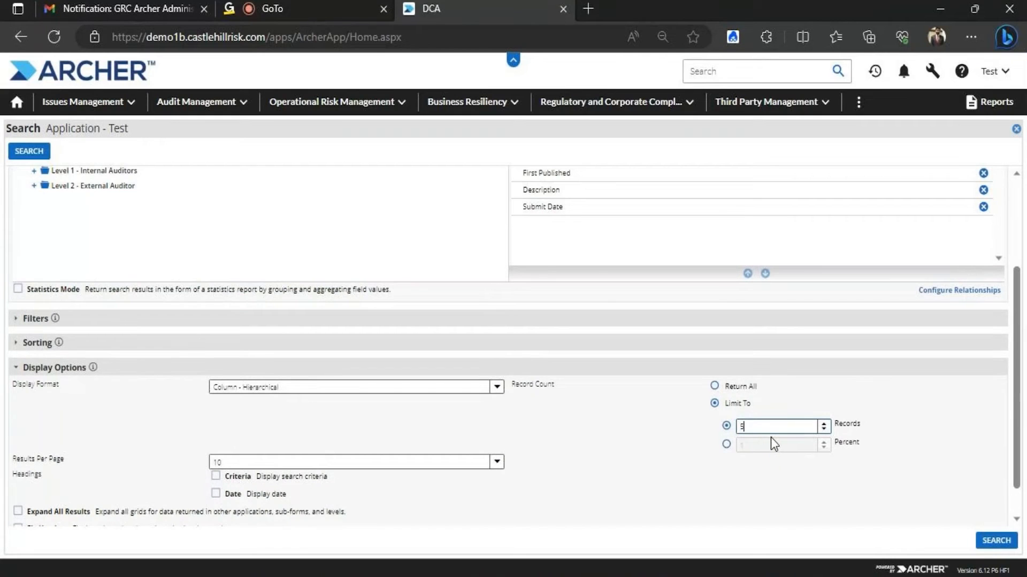
left_click(42, 151)
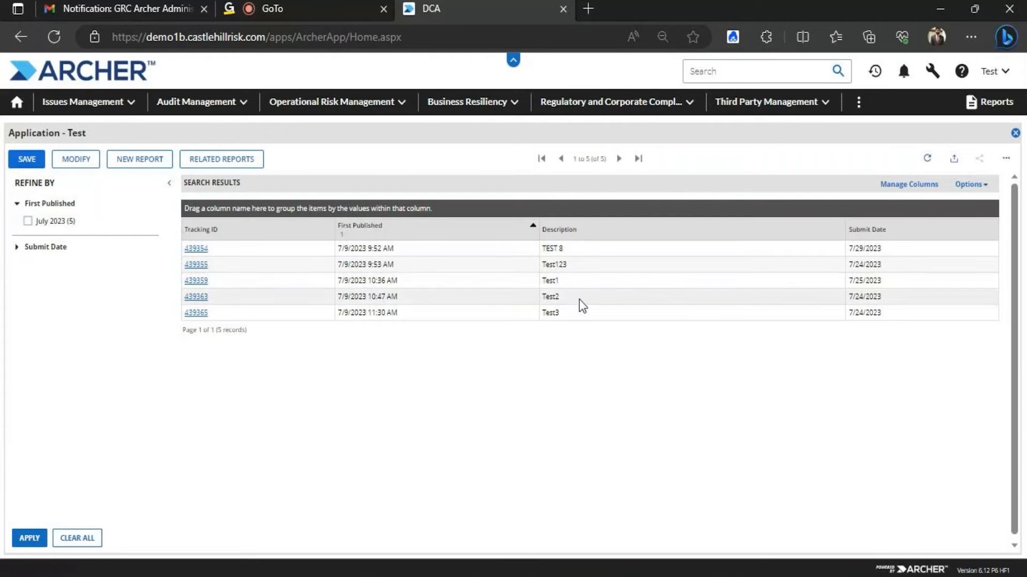
Change the record limit from 5 to 10 and rerun the search
left_click(84, 166)
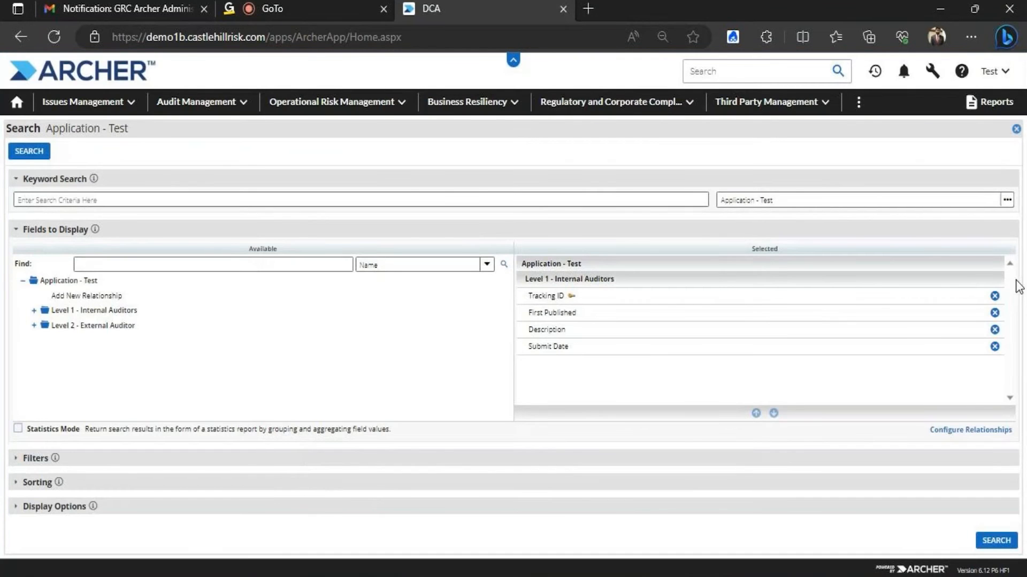
left_click(46, 511)
left_click_drag(1019, 275, 1003, 393)
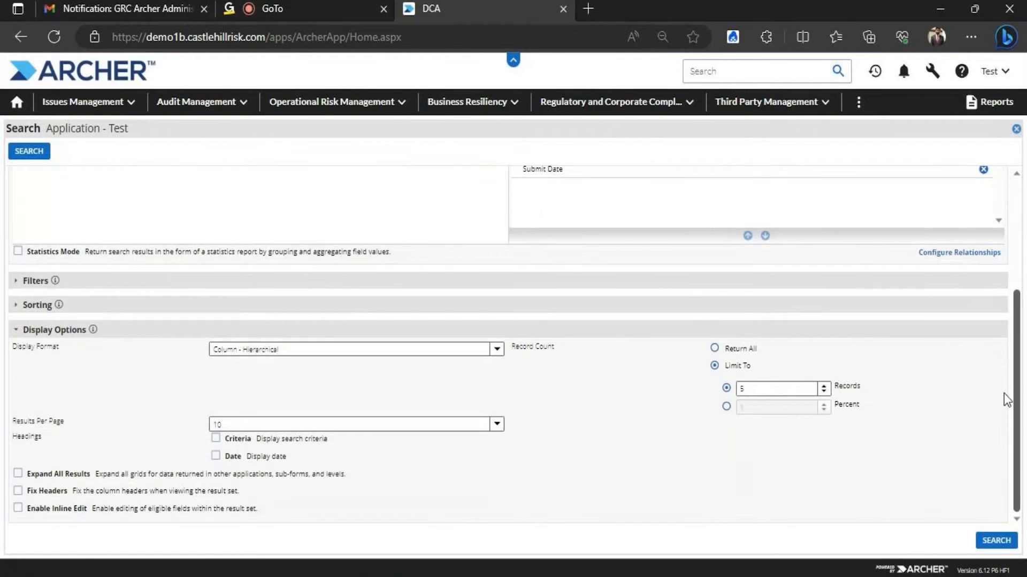
left_click(770, 392)
key("BackSpace")
type("10")
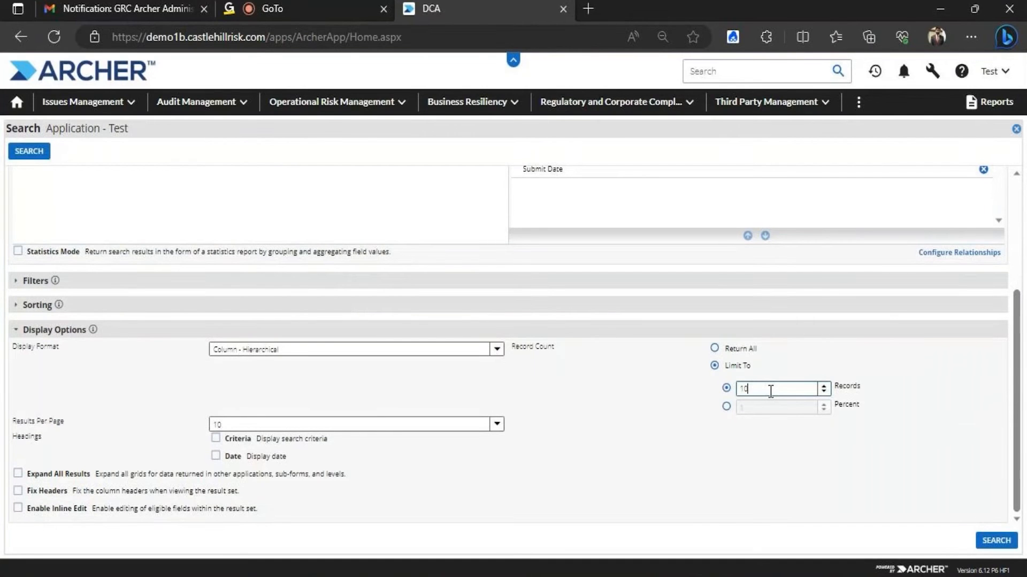
left_click(996, 541)
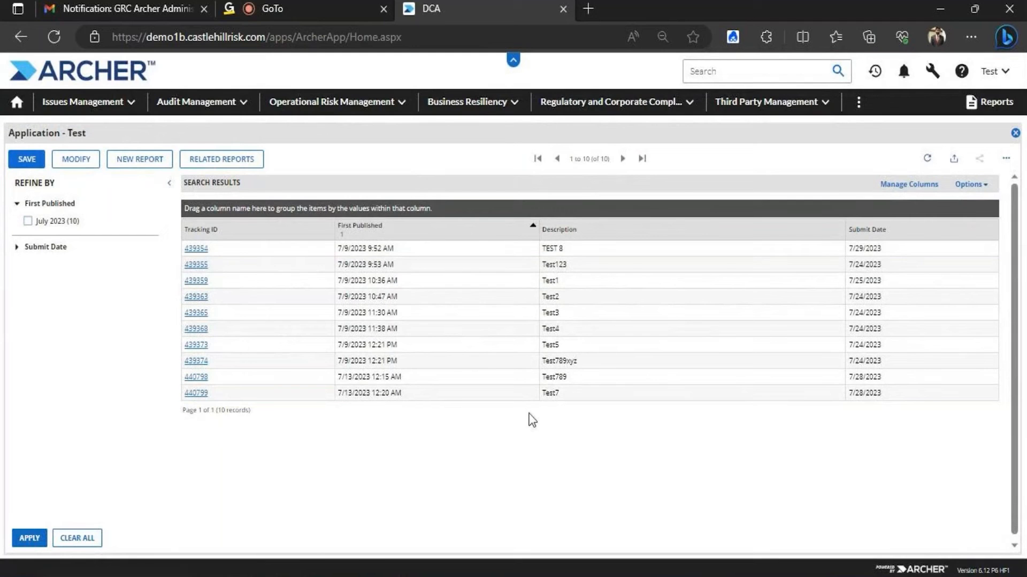
Raise the record limit to 20 in the display options
left_click(74, 160)
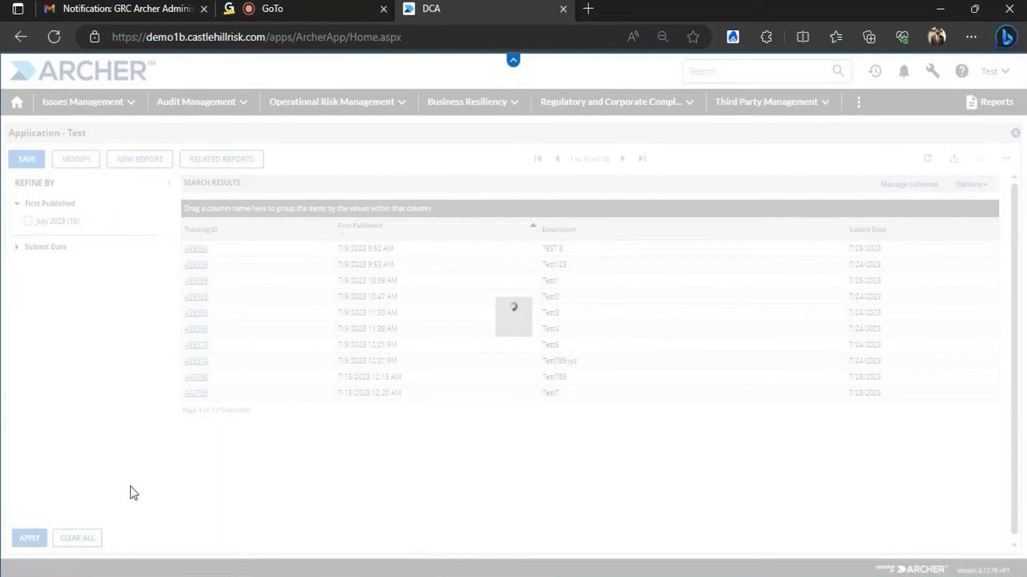
left_click(78, 512)
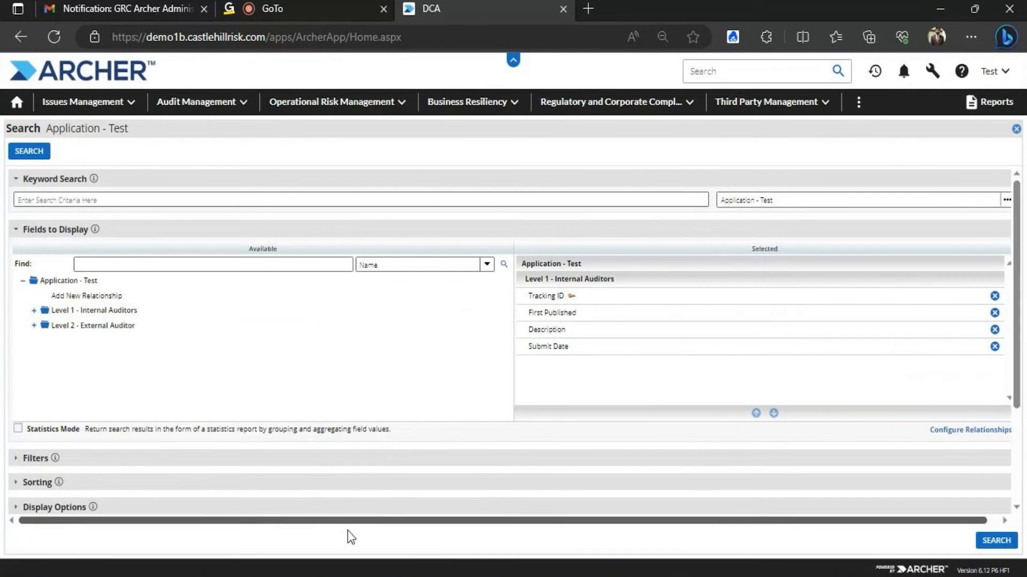
scroll(1019, 309, "down", 3)
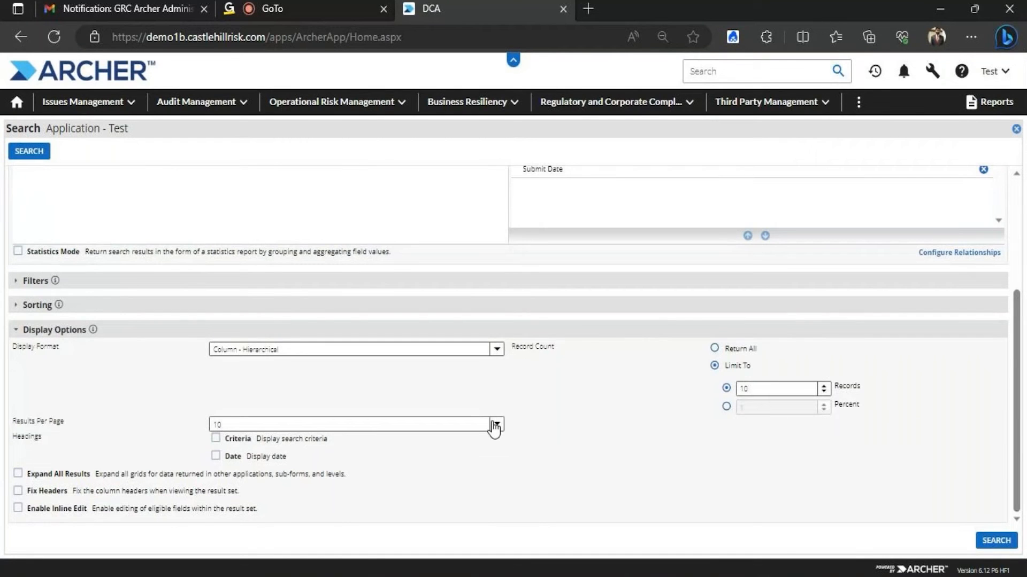
left_click(496, 426)
left_click(767, 391)
key("BackSpace")
key("BackSpace")
type("20")
Show 250 results per page and run the search
left_click(496, 425)
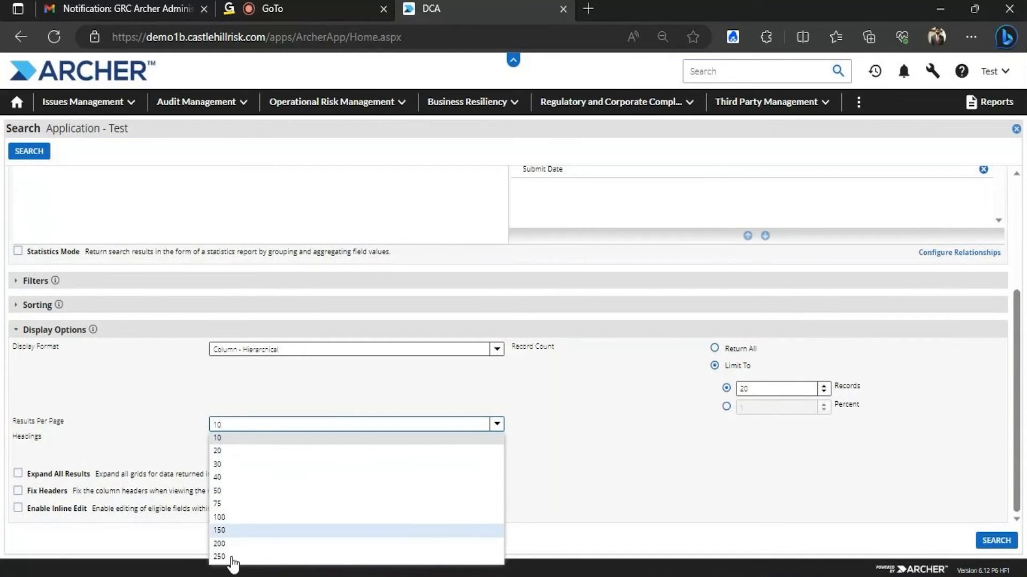
left_click(669, 473)
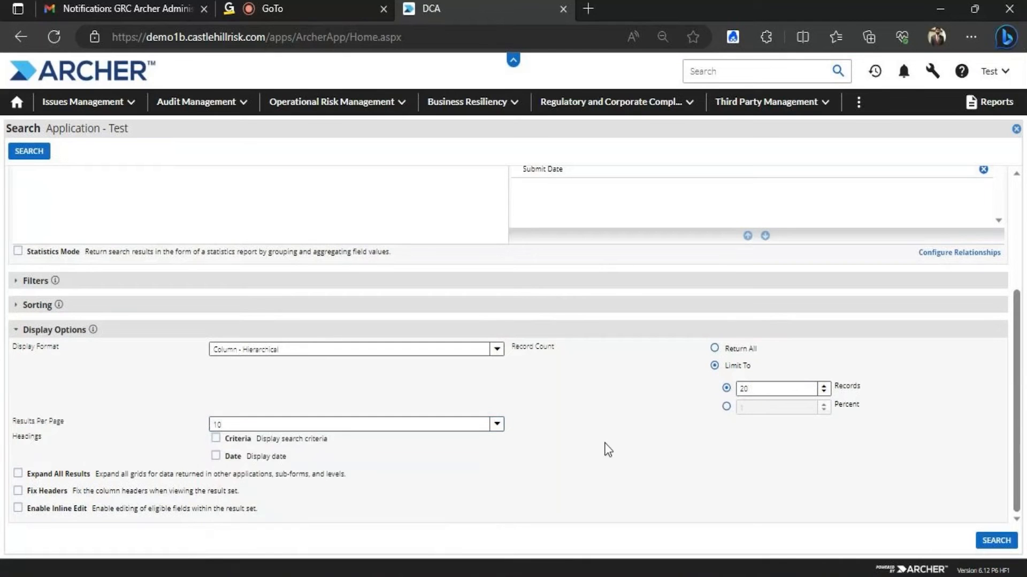
left_click(497, 425)
left_click(218, 556)
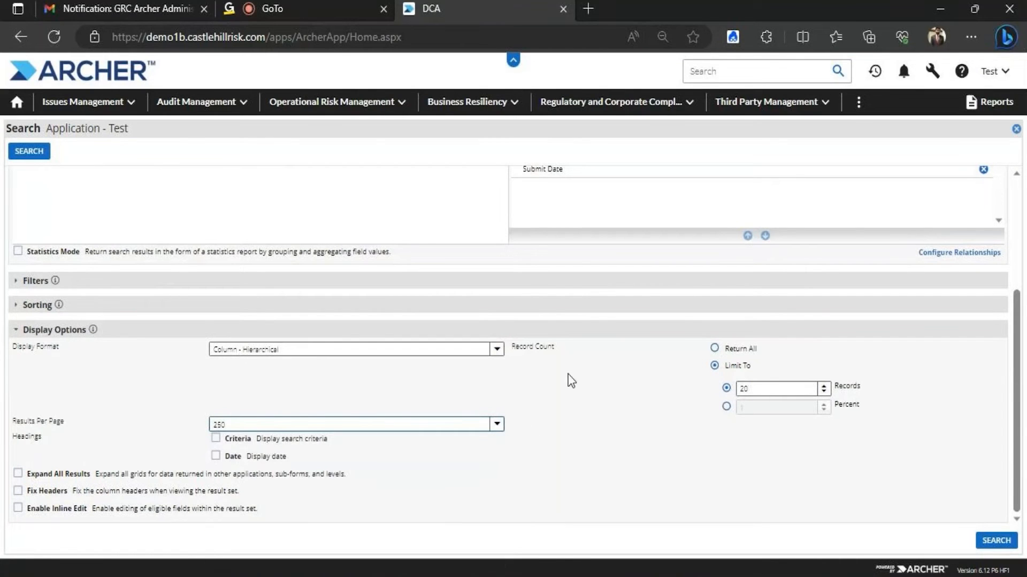
left_click(996, 540)
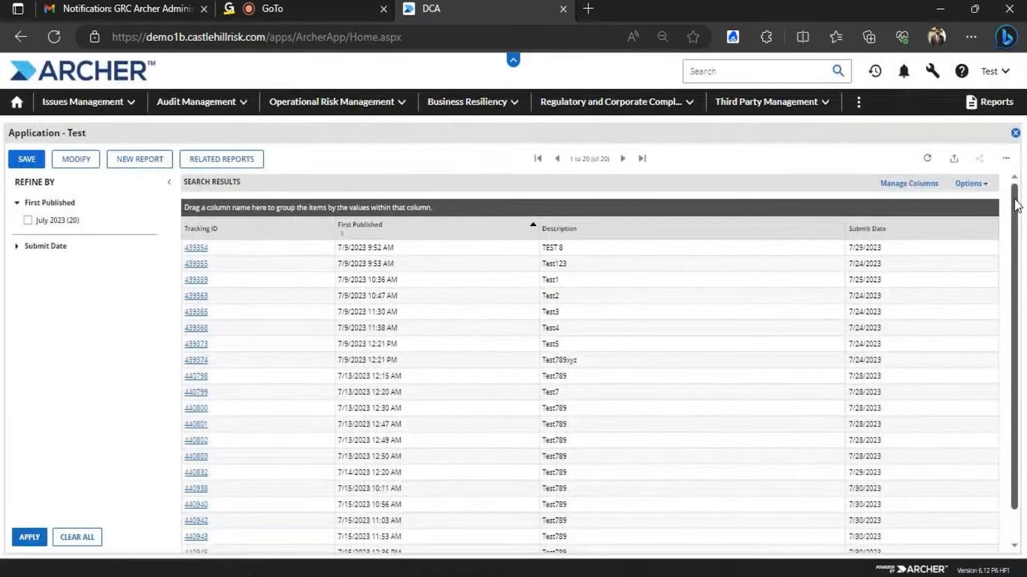
Scroll through the 20 results and reopen the search criteria
left_click_drag(1016, 201, 1010, 298)
scroll(989, 207, "up", 2)
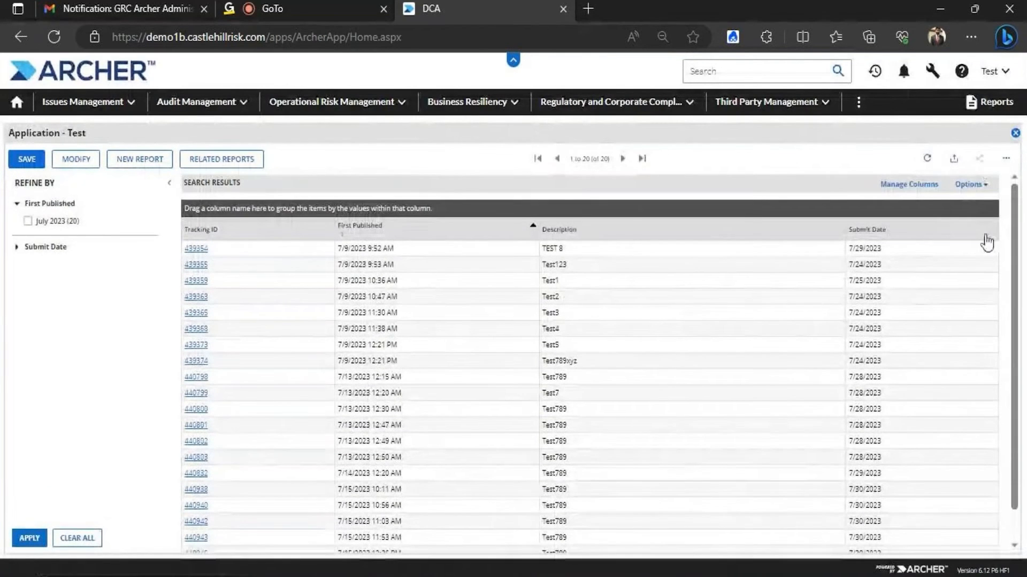
left_click_drag(1020, 214, 1007, 135)
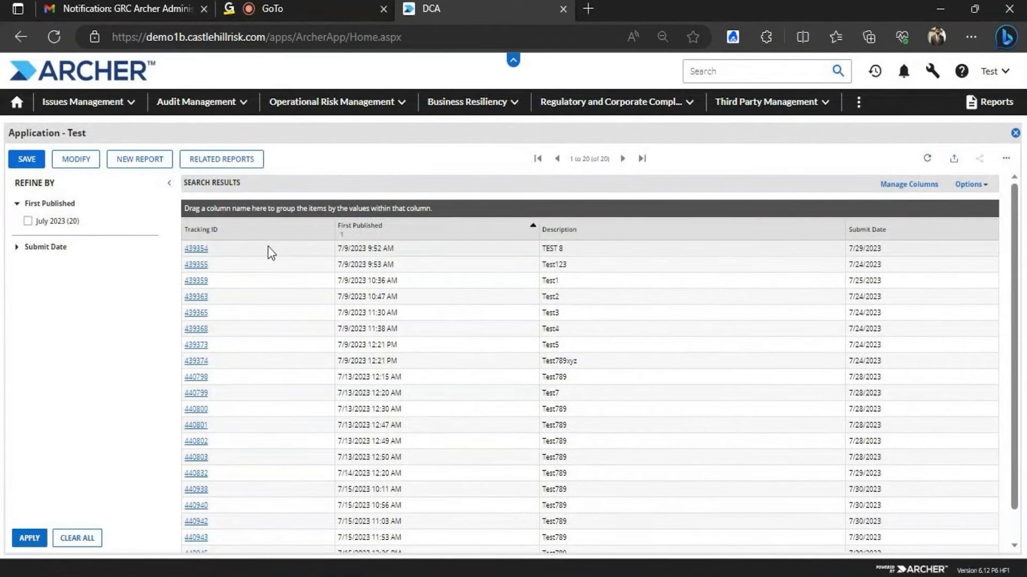
left_click(75, 161)
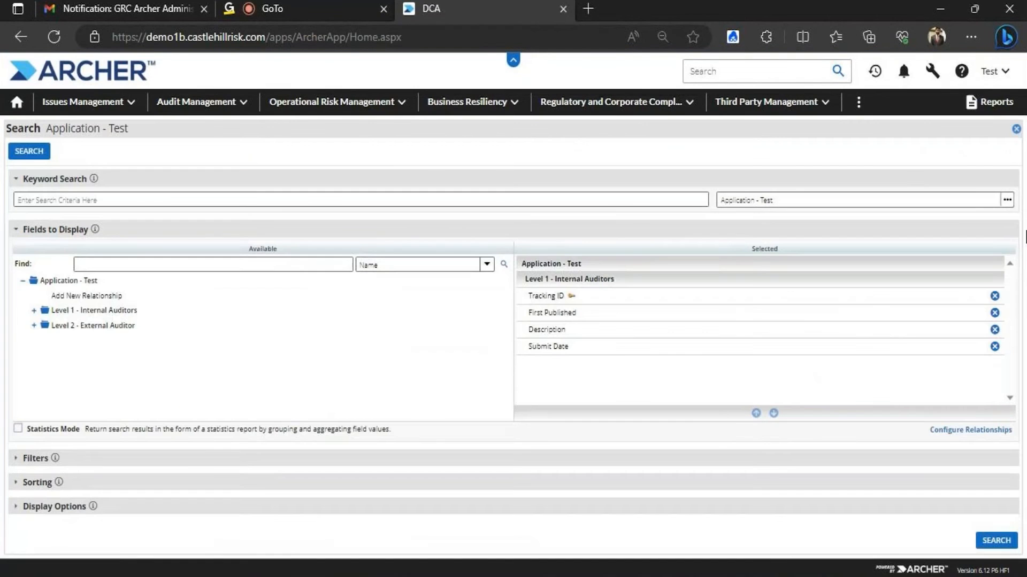
Set Results Per Page to 10 and run the search
left_click(49, 507)
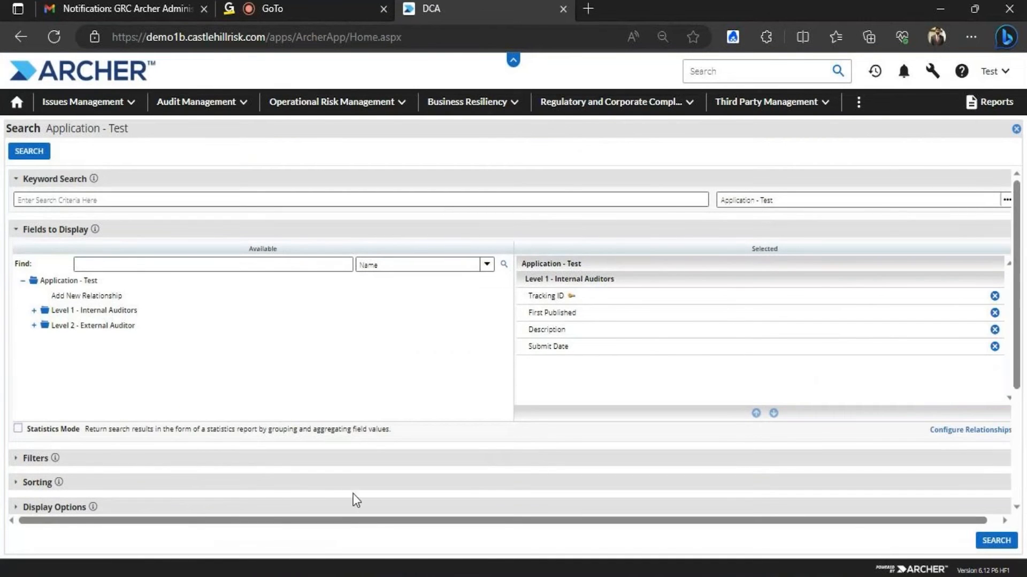
left_click_drag(1017, 225, 1002, 410)
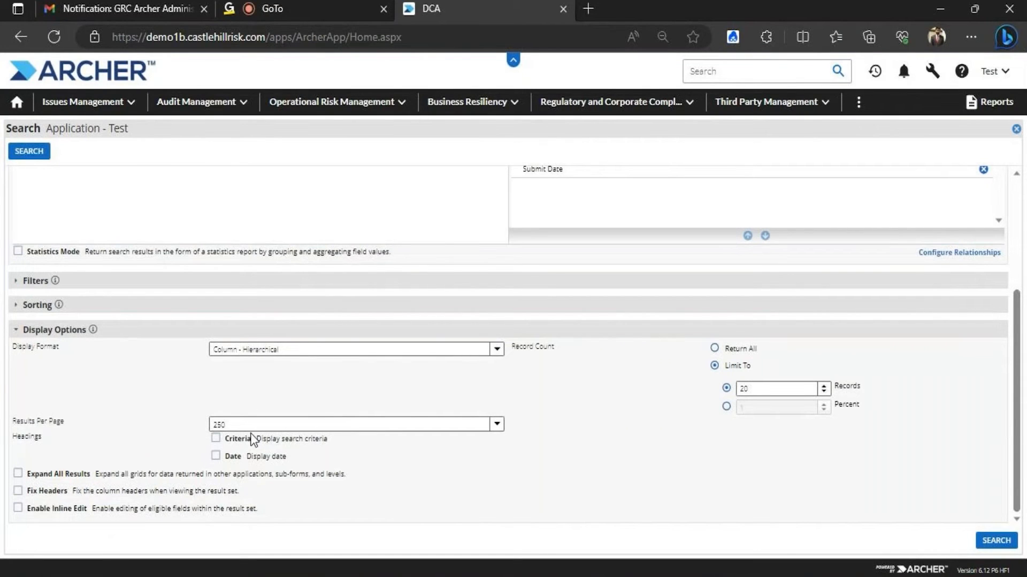
left_click(496, 424)
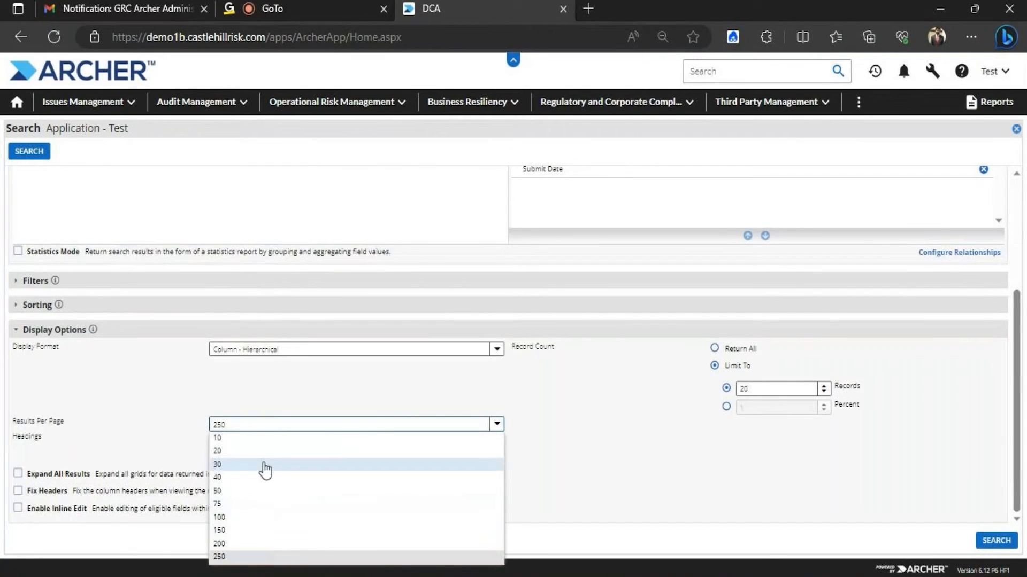
left_click(261, 440)
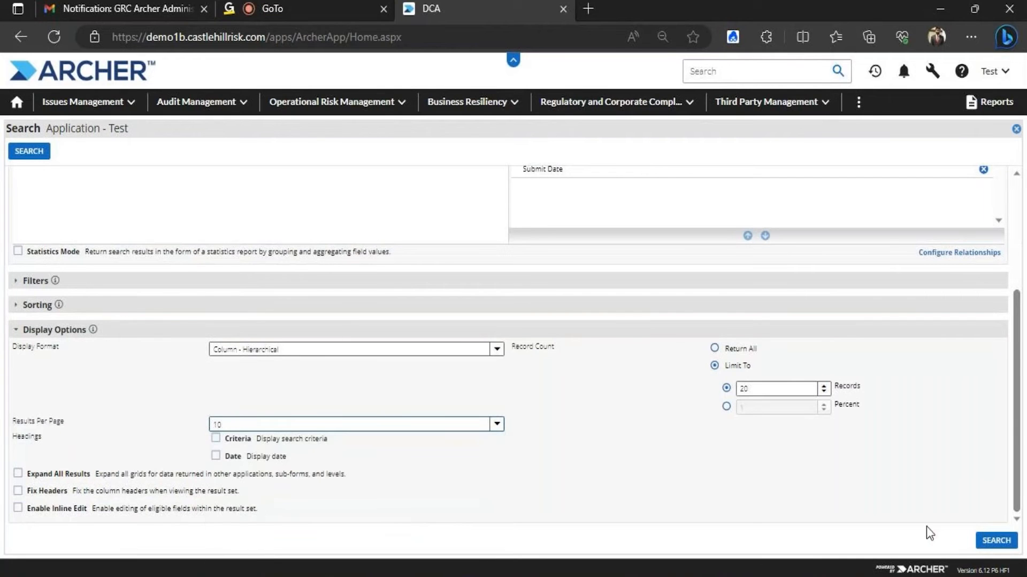
left_click(991, 540)
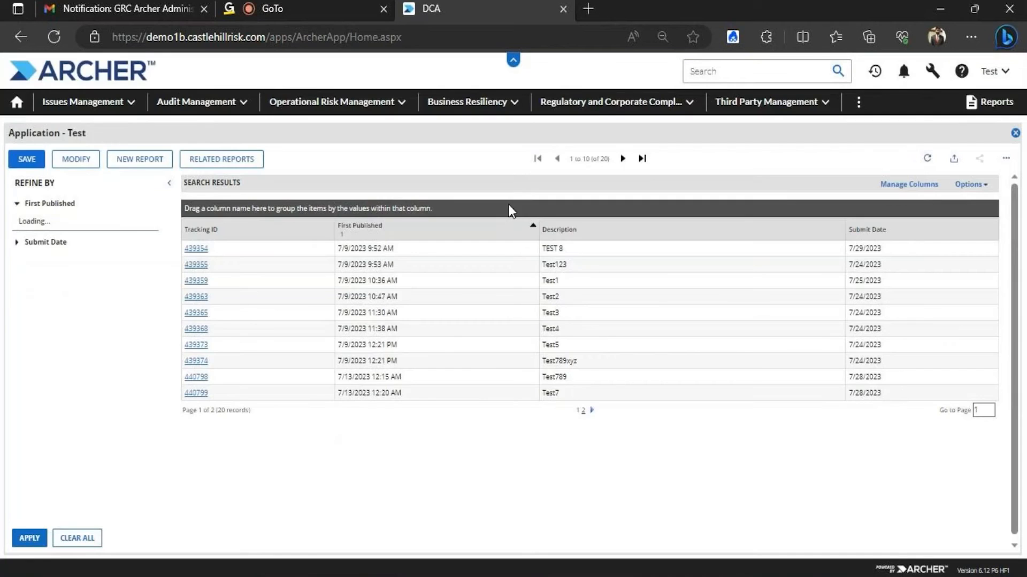
Move to the second page of results and back, then reopen the search criteria
left_click(583, 411)
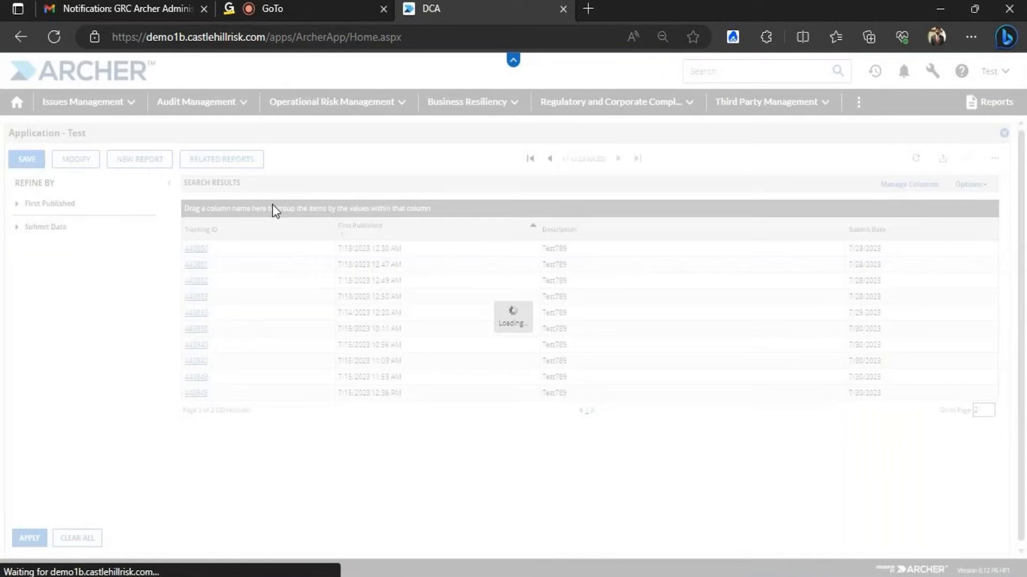
left_click(586, 411)
left_click(214, 181)
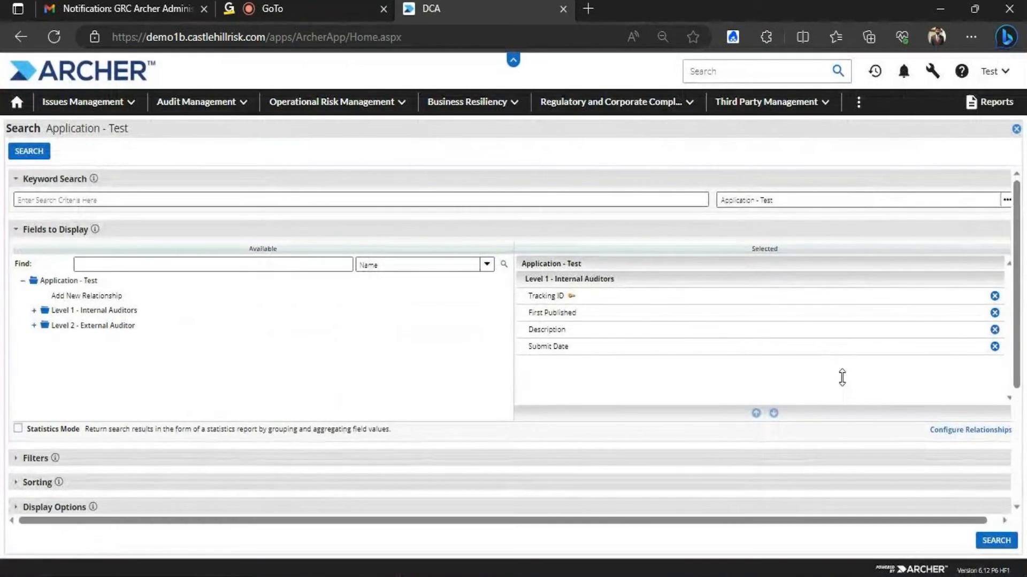
left_click_drag(1018, 208, 1017, 321)
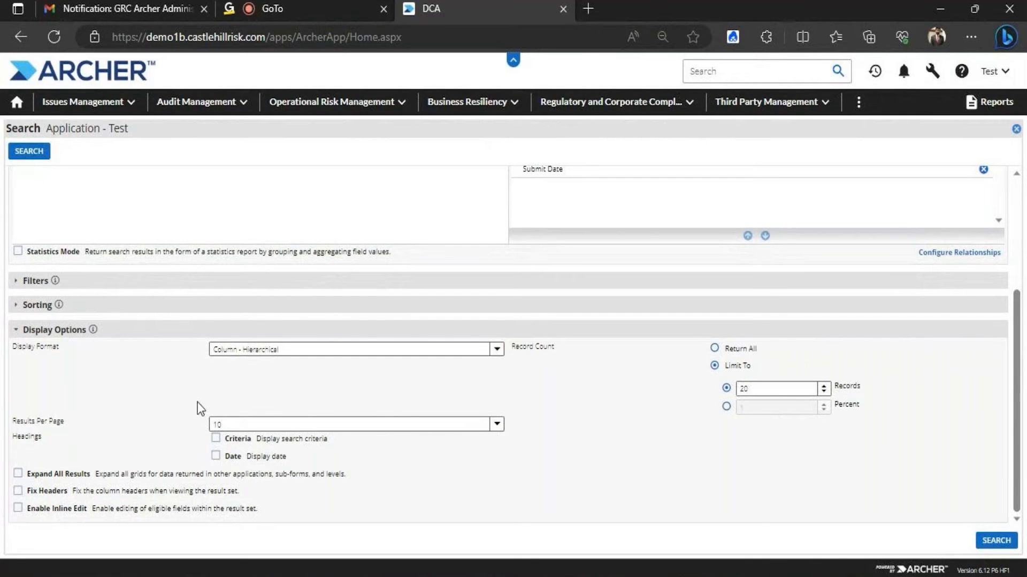
Open the saved Test Functionality report under Audit Management's Application - Test
left_click(37, 281)
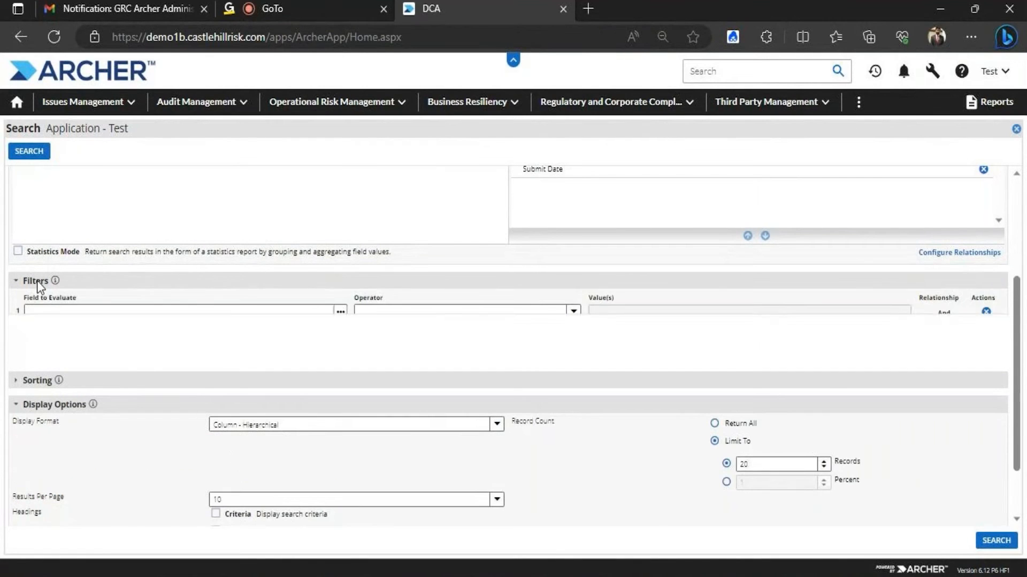
left_click(37, 281)
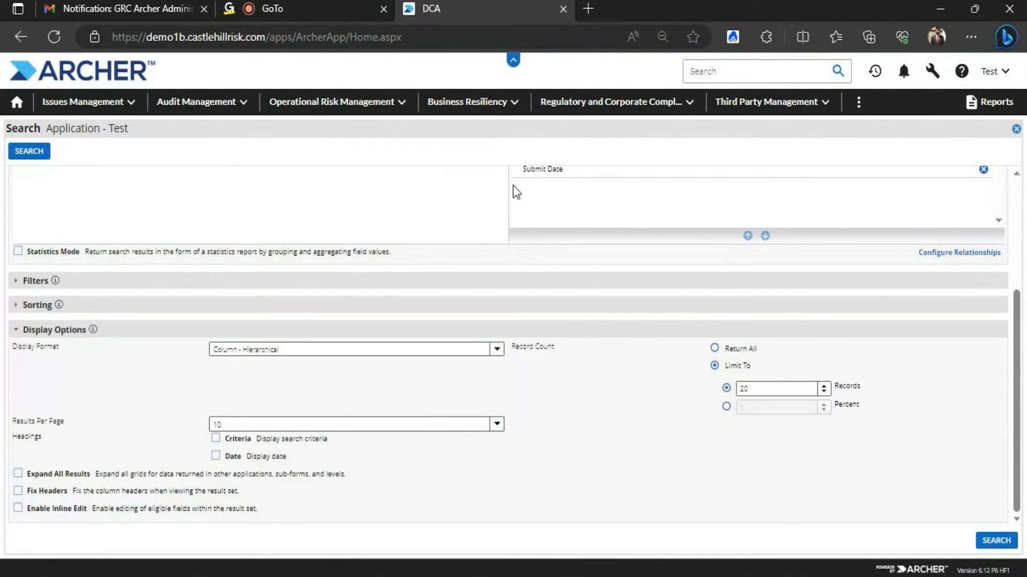
left_click(241, 107)
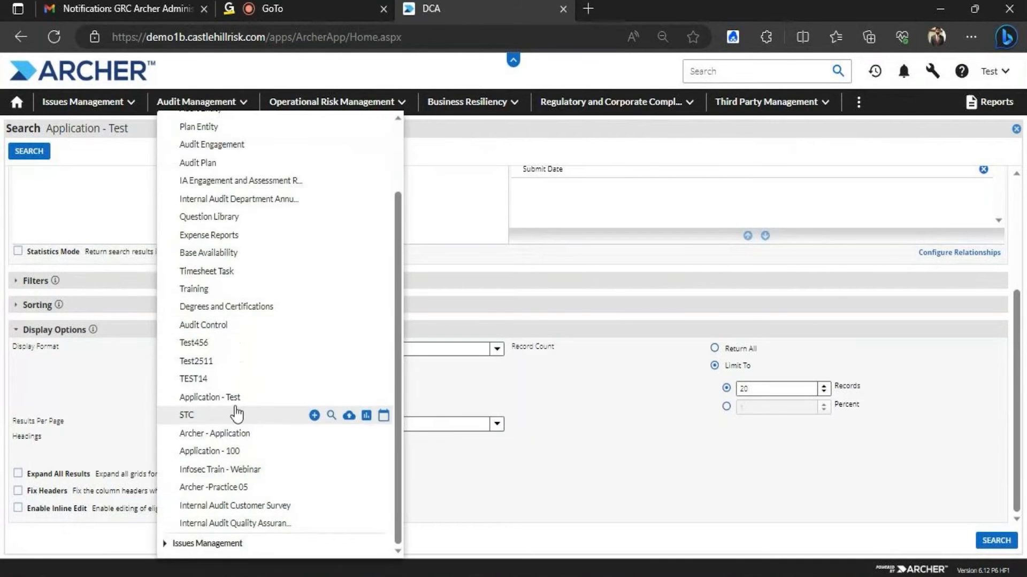
mouse_move(247, 401)
left_click(354, 398)
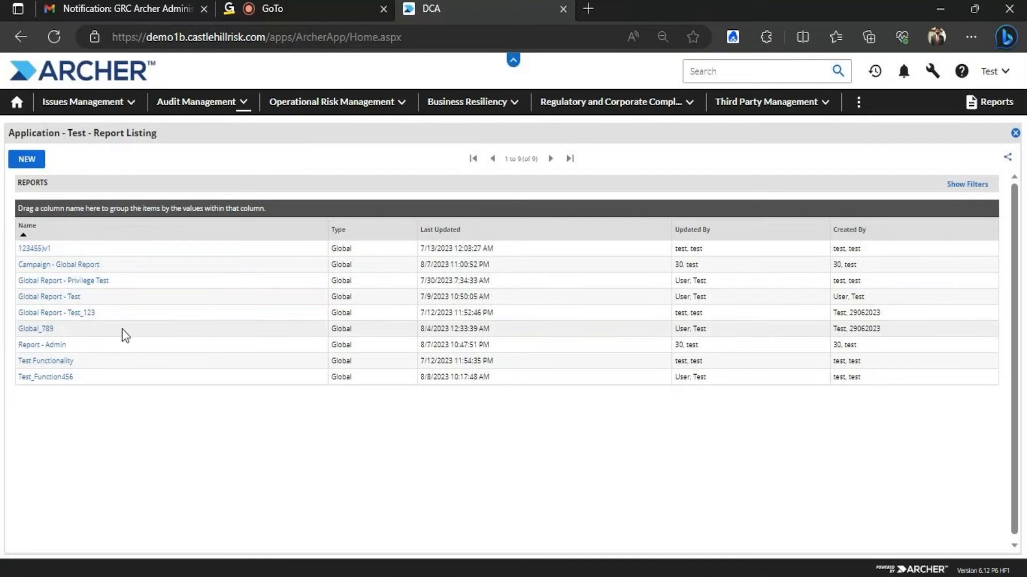
left_click(68, 363)
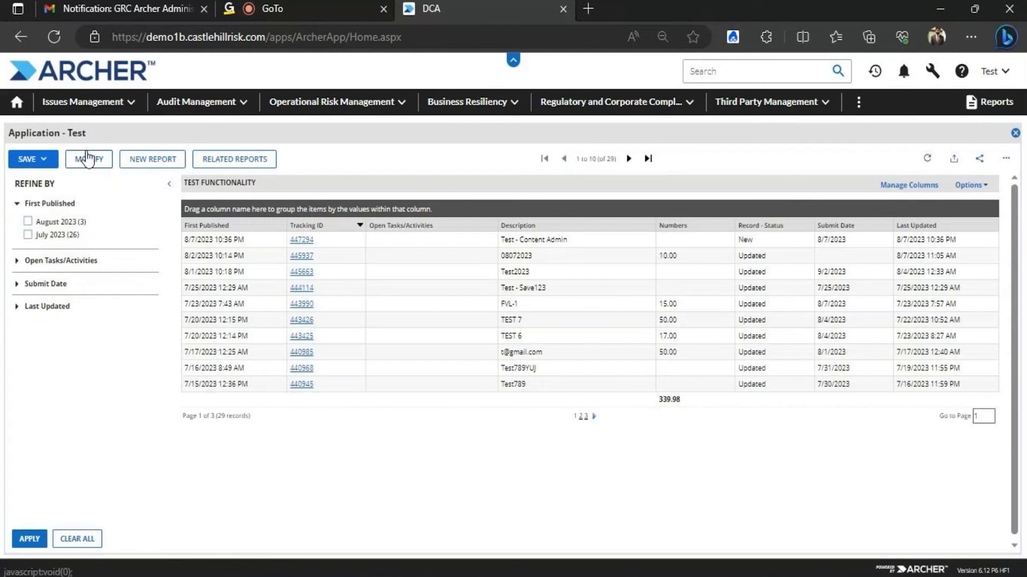
In the report's search criteria, add a filter on the First Published field
left_click(86, 159)
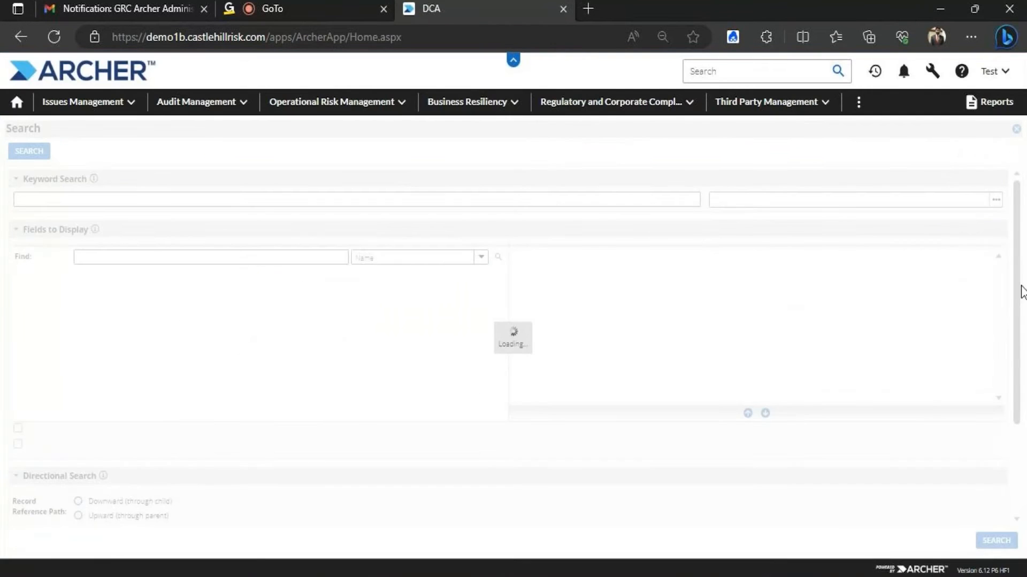
scroll(993, 373, "down", 1)
left_click(15, 508)
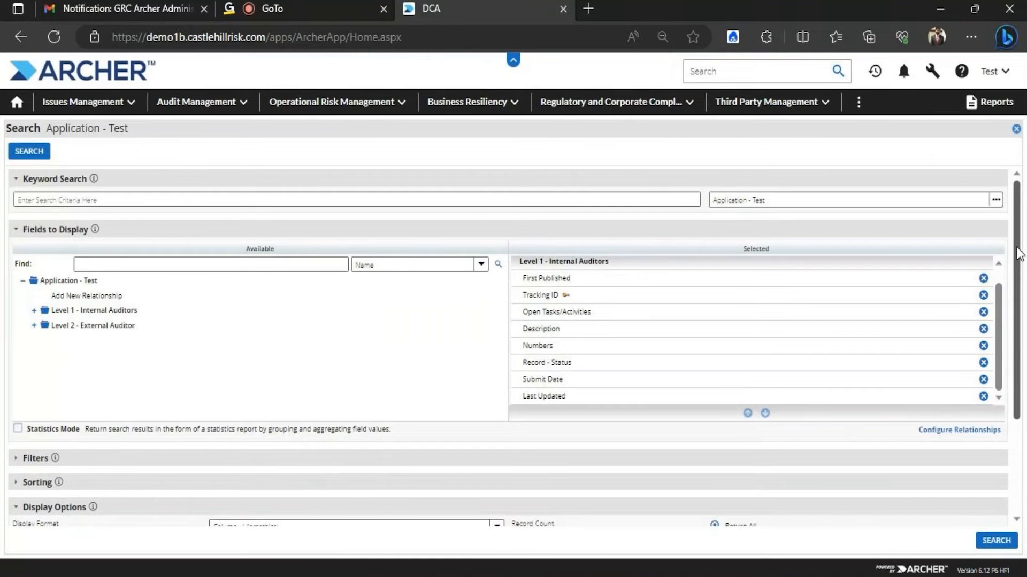
scroll(1009, 455, "down", 3)
left_click(31, 320)
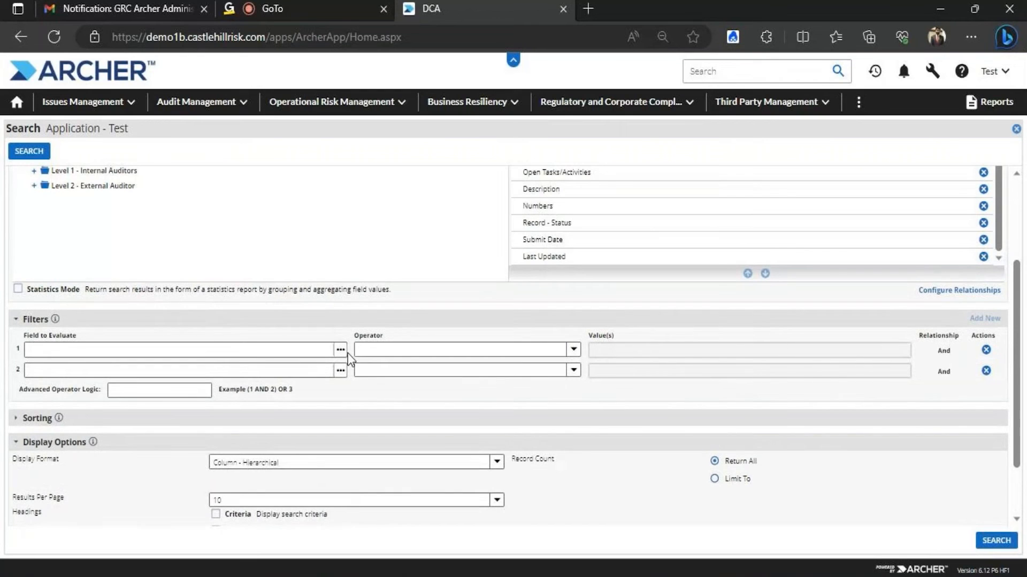
left_click(340, 350)
left_click(46, 405)
left_click(109, 506)
Set the filter to Last 45 Days, run the search and reopen the criteria
left_click(422, 350)
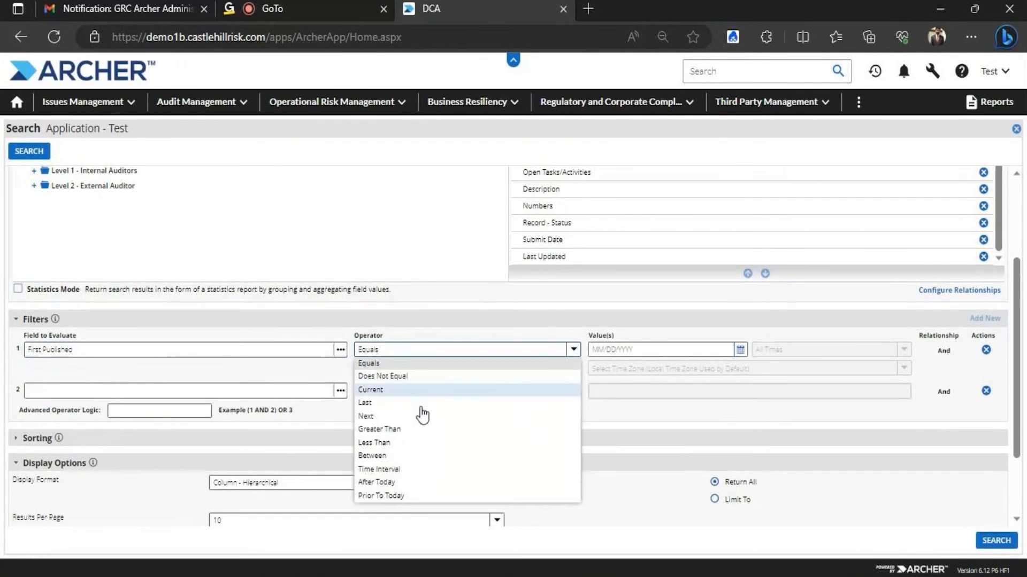
left_click(374, 402)
left_click(636, 349)
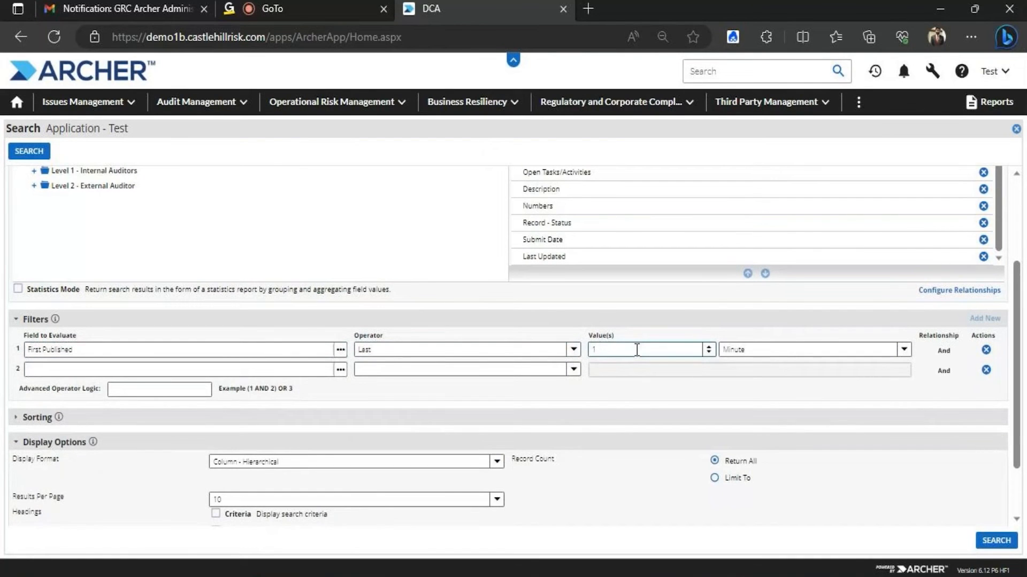
type("45")
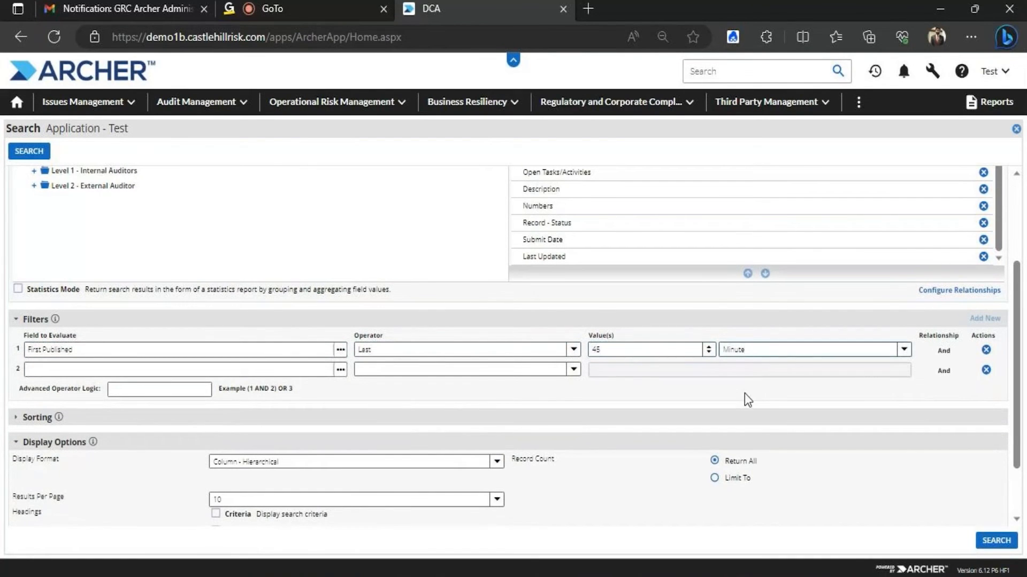
left_click(904, 351)
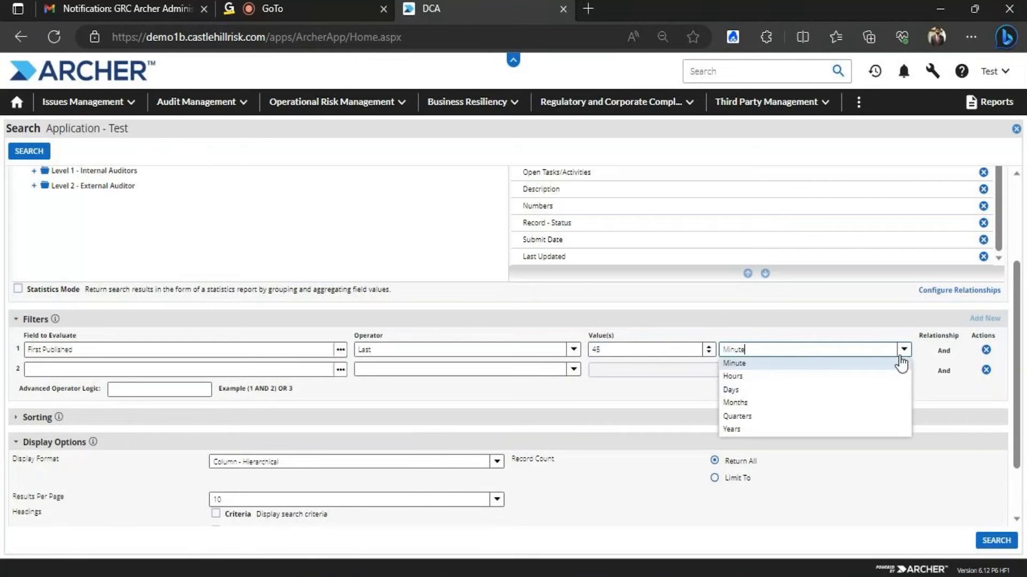
left_click(740, 388)
left_click(996, 540)
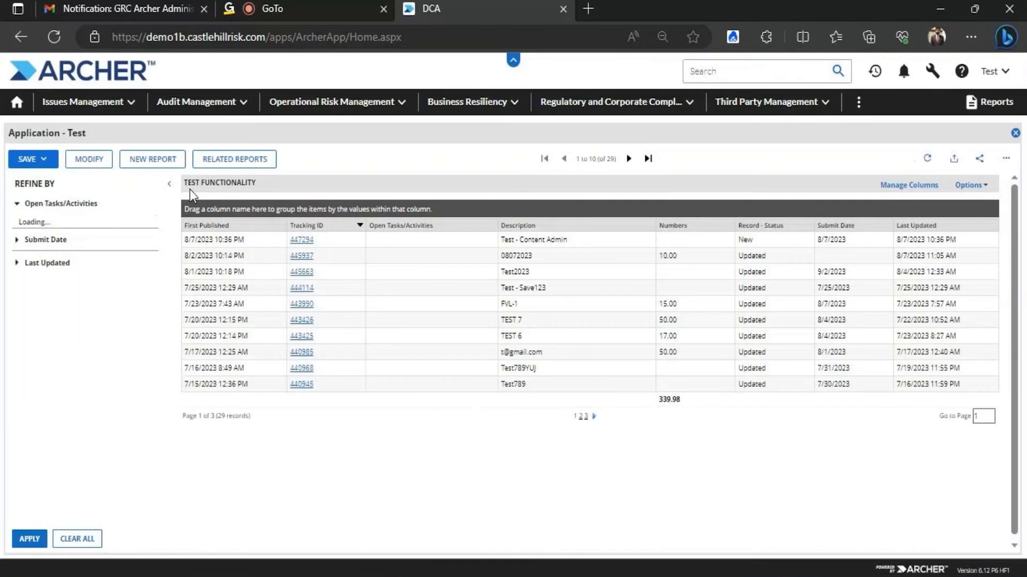
left_click(98, 159)
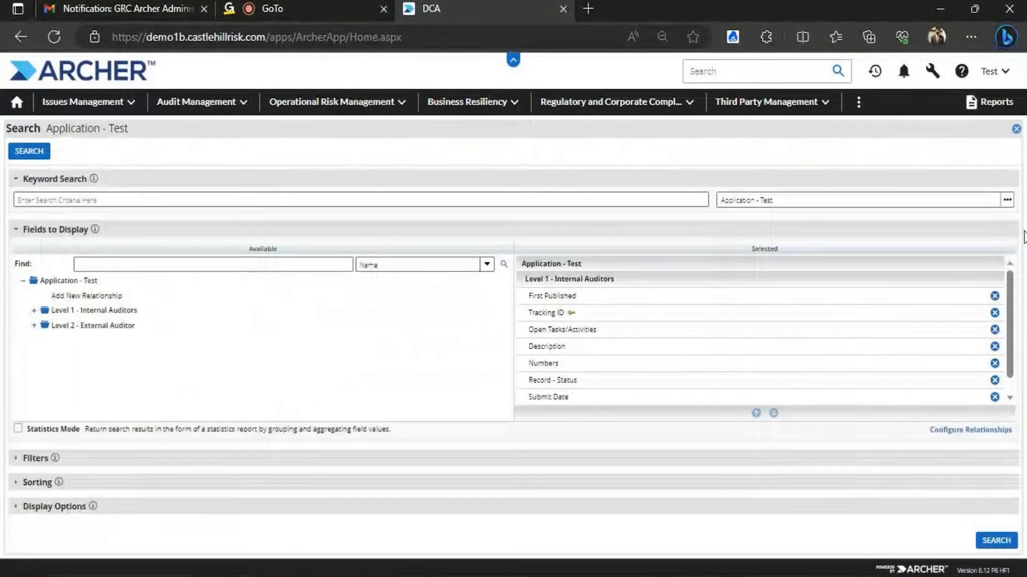
Turn on the Criteria and Date headings and run the search
scroll(1015, 288, "down", 1)
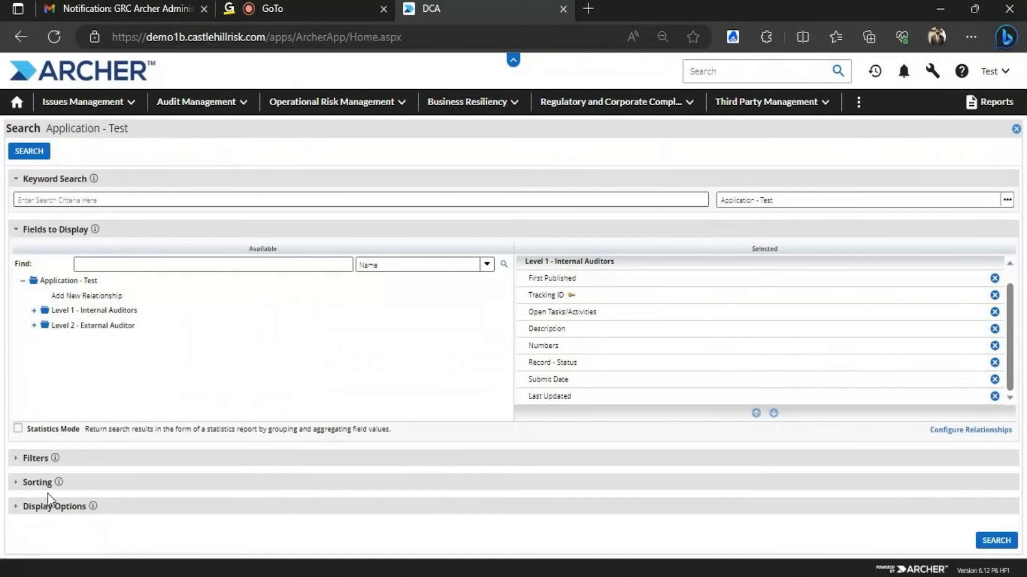
left_click(47, 507)
scroll(992, 423, "down", 3)
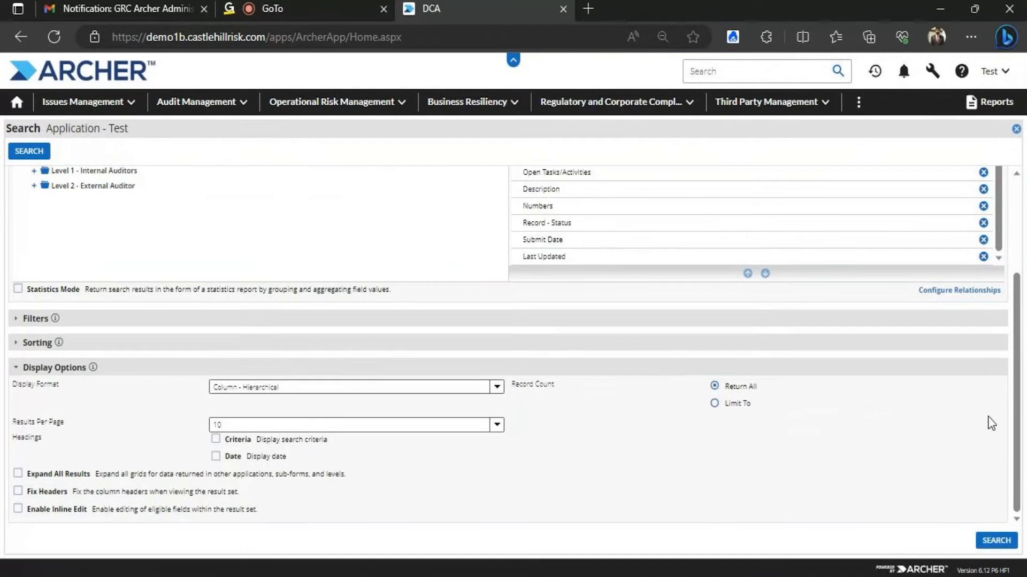
left_click(216, 439)
left_click(215, 458)
left_click(996, 540)
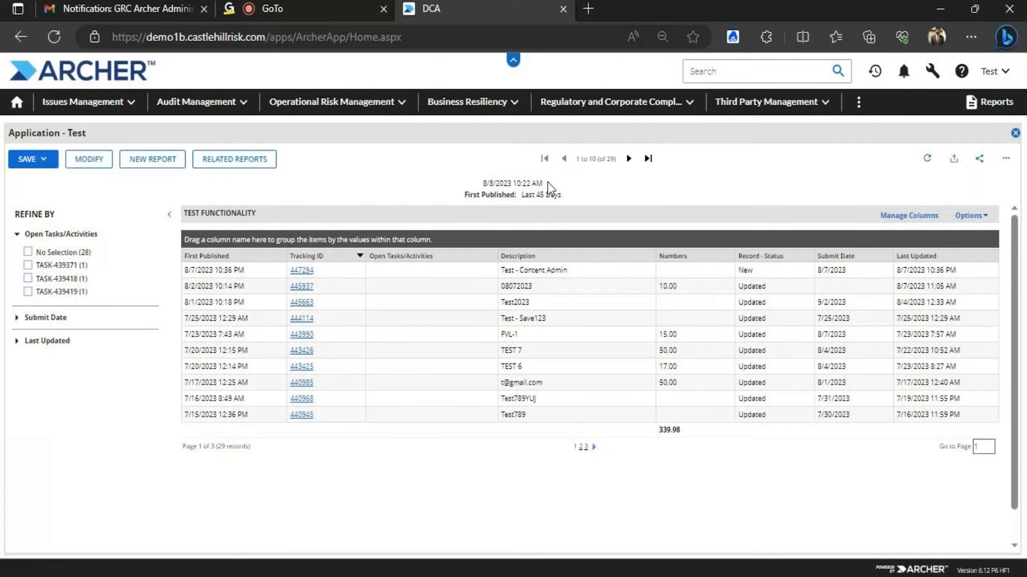
Select the run date in the results heading, then reopen the search settings
left_click_drag(483, 181, 563, 189)
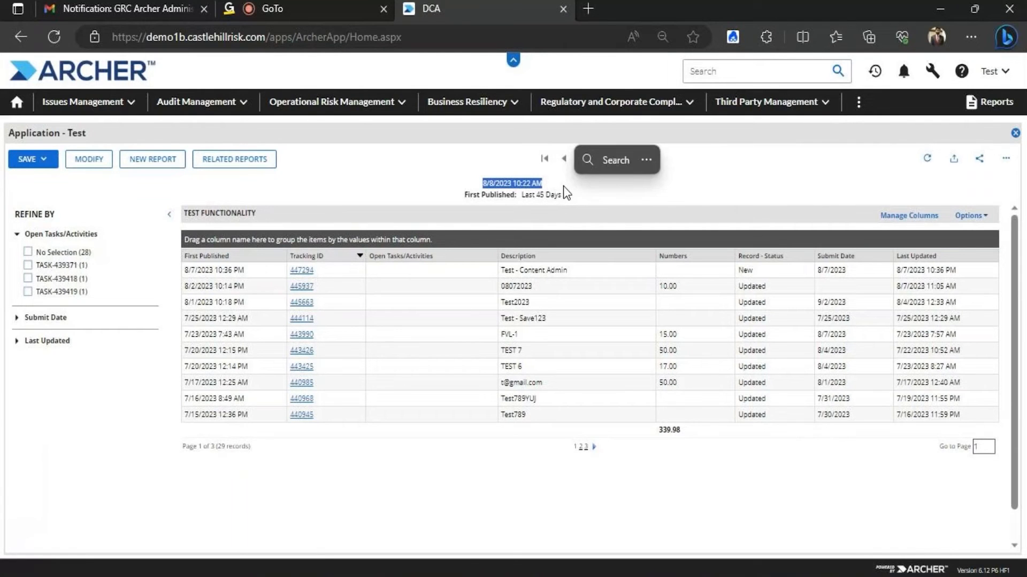
left_click(89, 160)
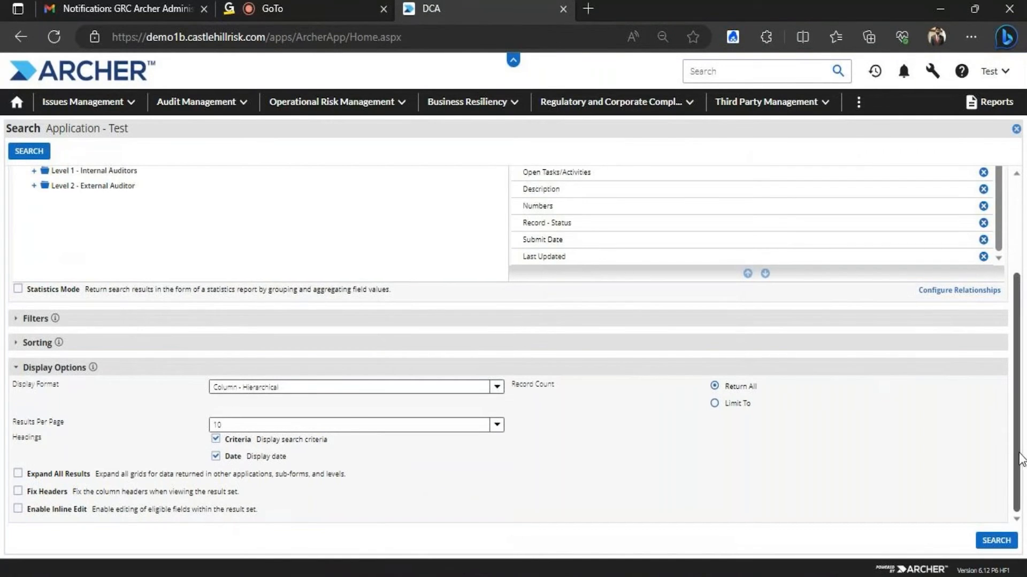
scroll(1018, 366, "up", 1)
scroll(1018, 365, "up", 3)
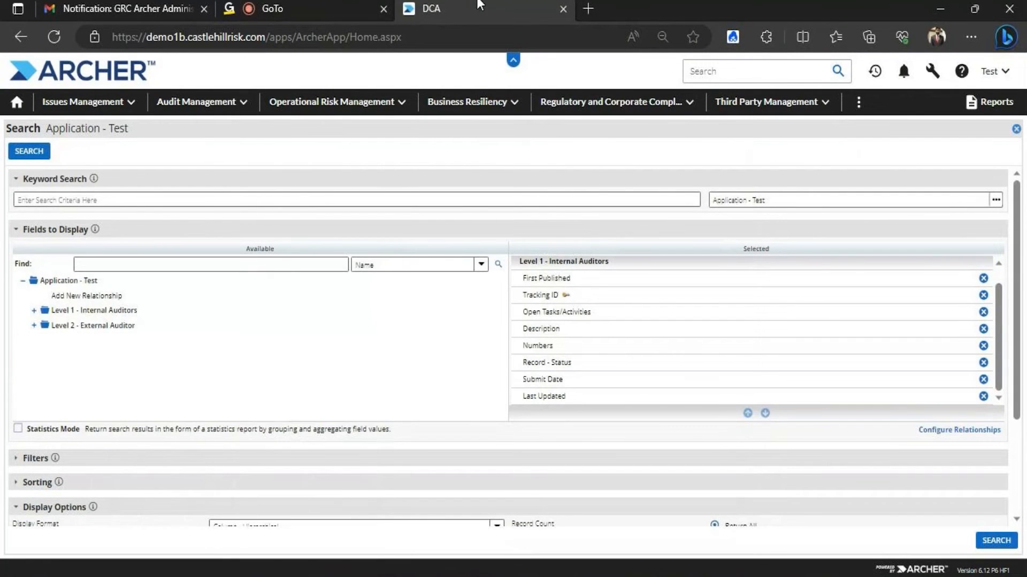
Rerun the search and select tracking ID 447294 in the first record
left_click(34, 154)
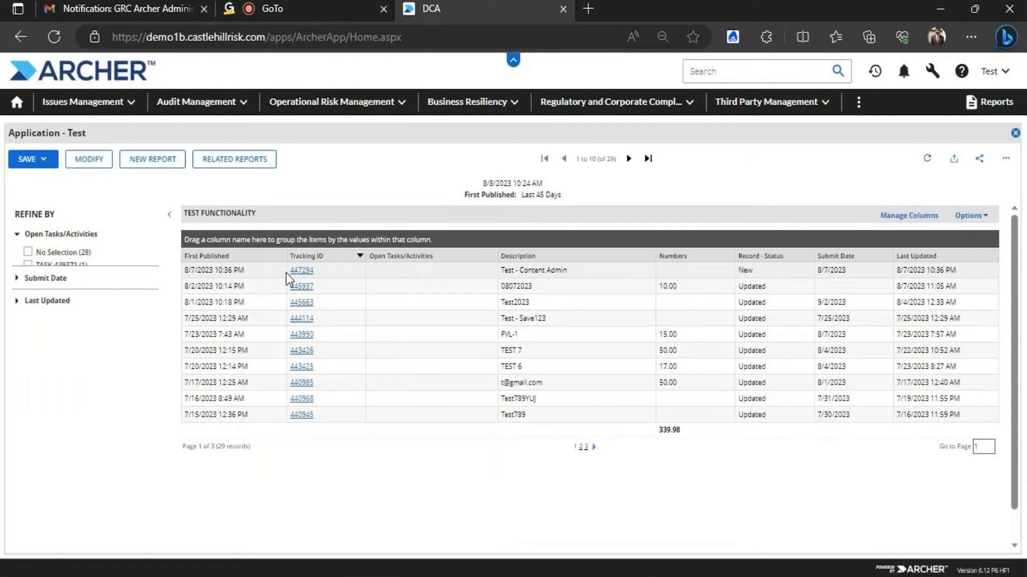
double_click(322, 271)
key("ctrl+c")
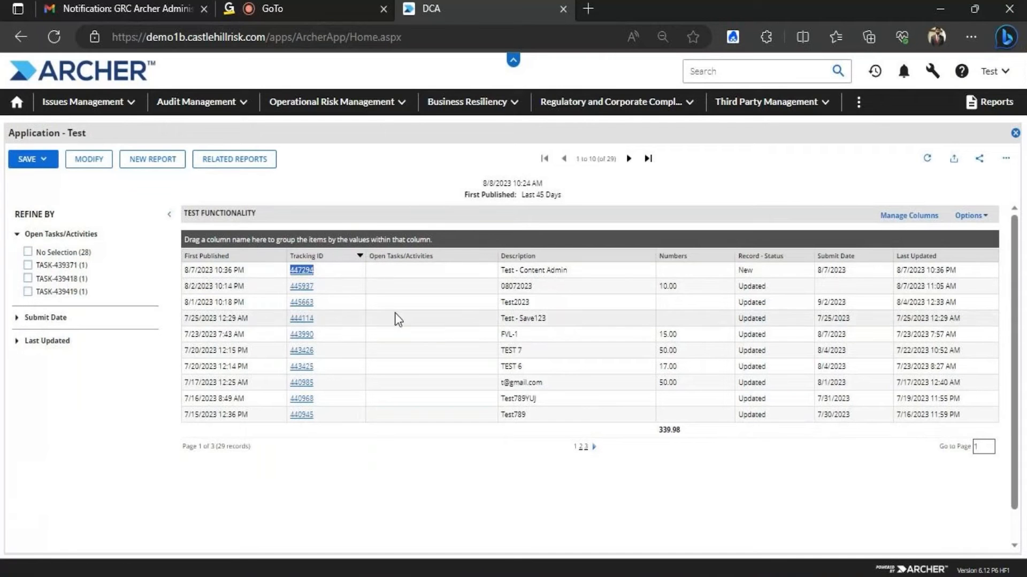
Search by the keyword 447294 to list one record, then select its description text
left_click(90, 159)
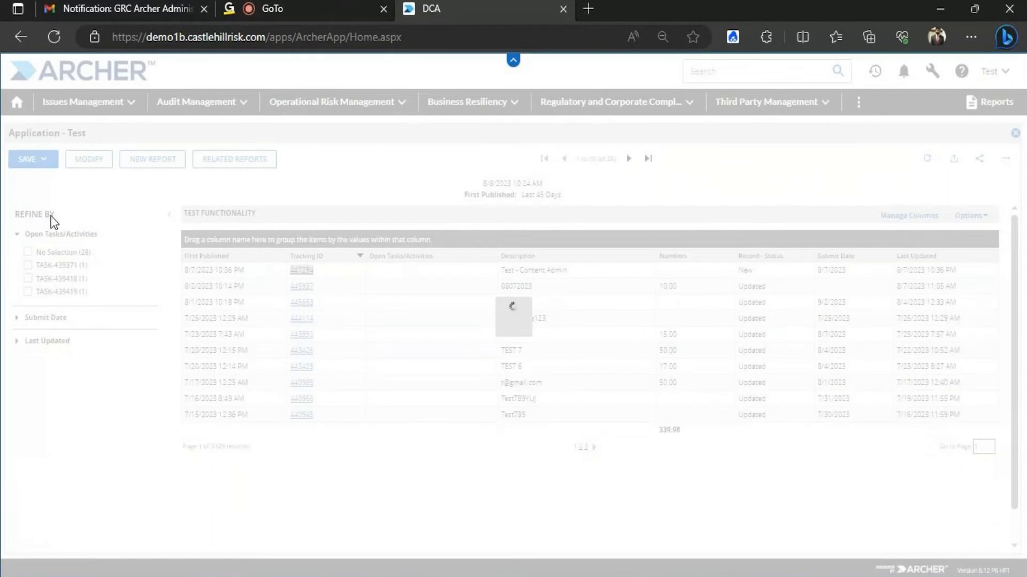
key("ctrl+v")
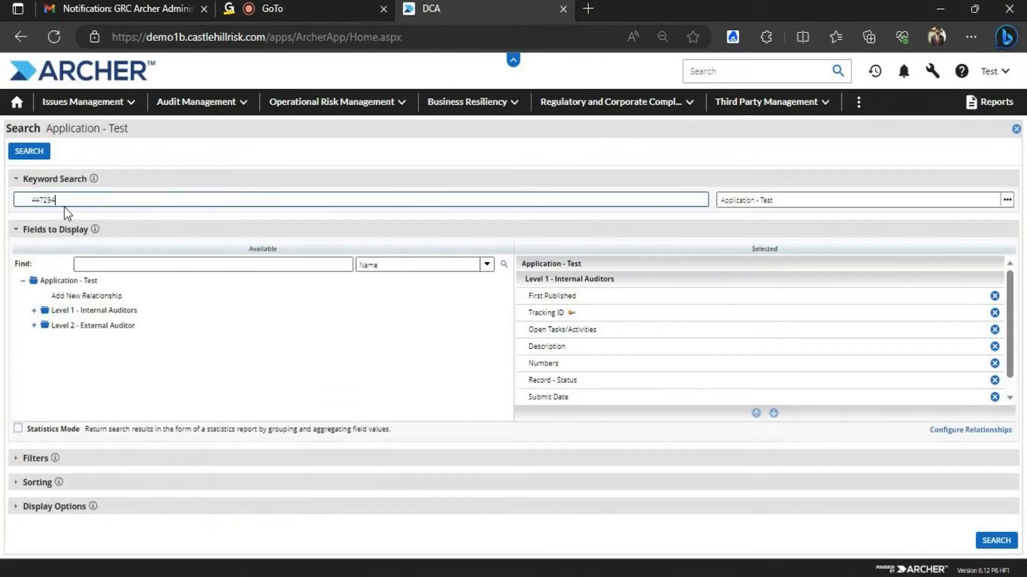
left_click(34, 204)
key("BackSpace")
left_click(35, 151)
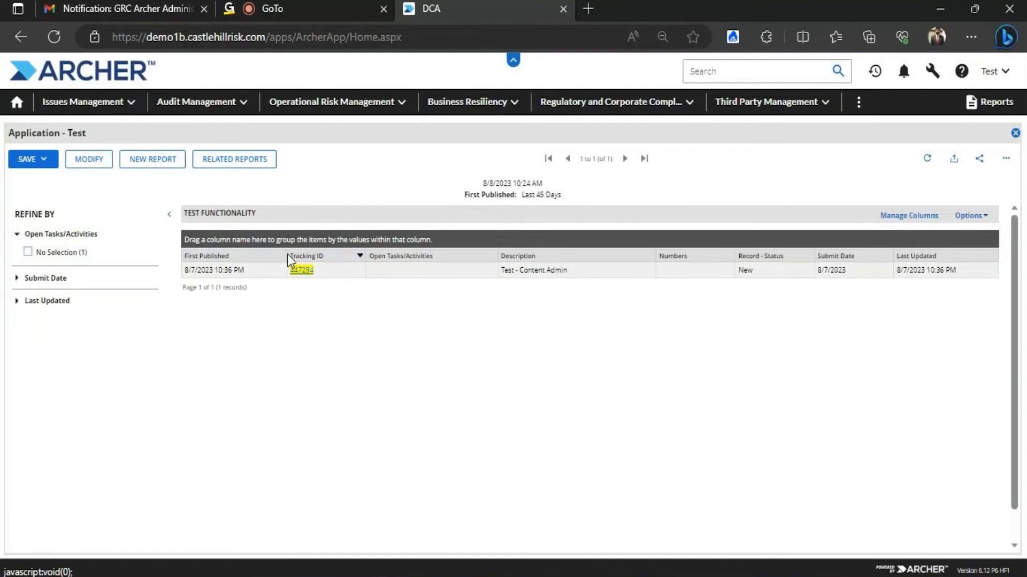
left_click_drag(585, 270, 500, 270)
key("ctrl+c")
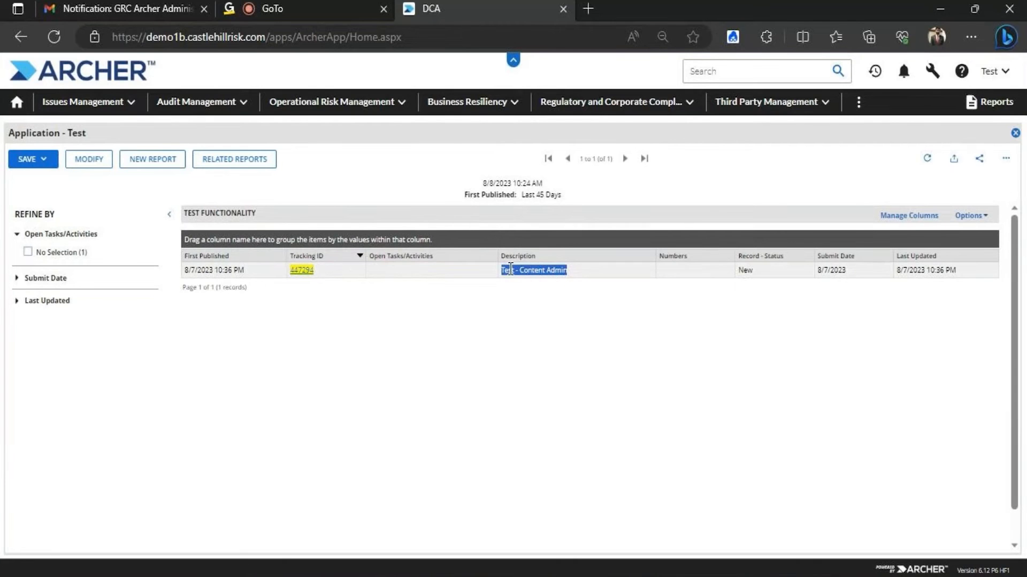
left_click(96, 163)
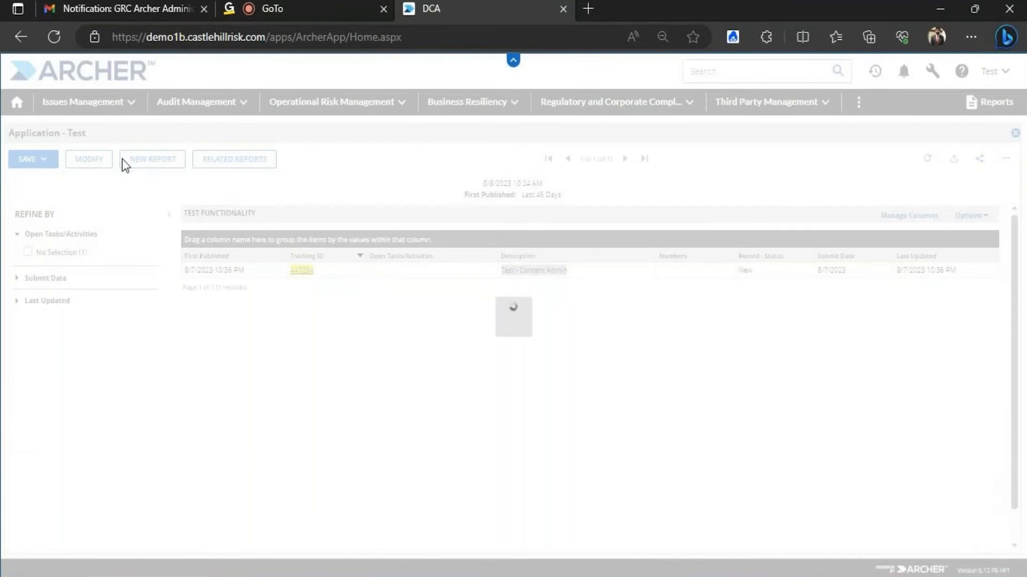
Run a keyword search for "Test - Content Admin", then reopen the search criteria
left_click_drag(45, 201, 4, 203)
type("\"")
key("ctrl+v")
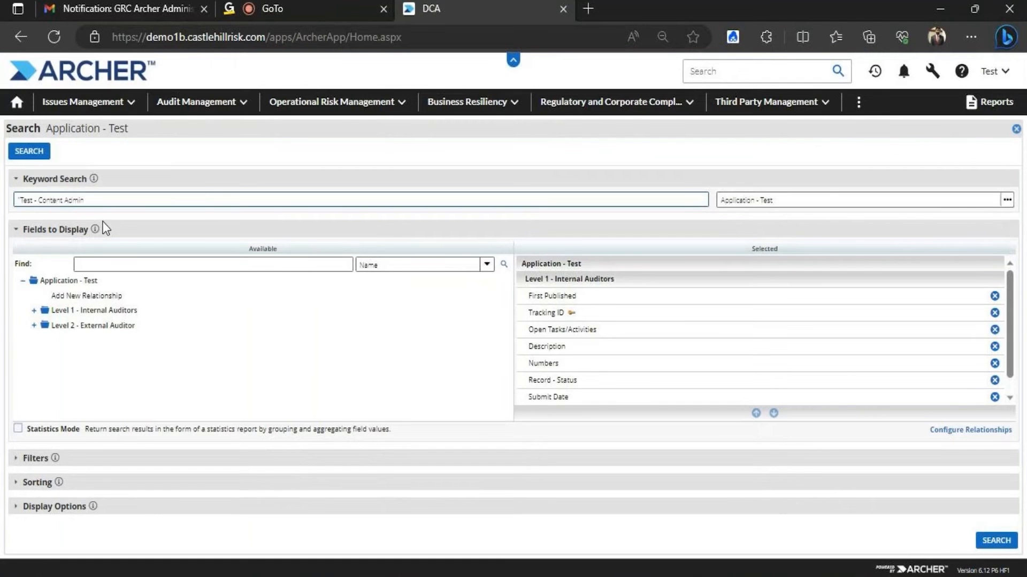
left_click(38, 151)
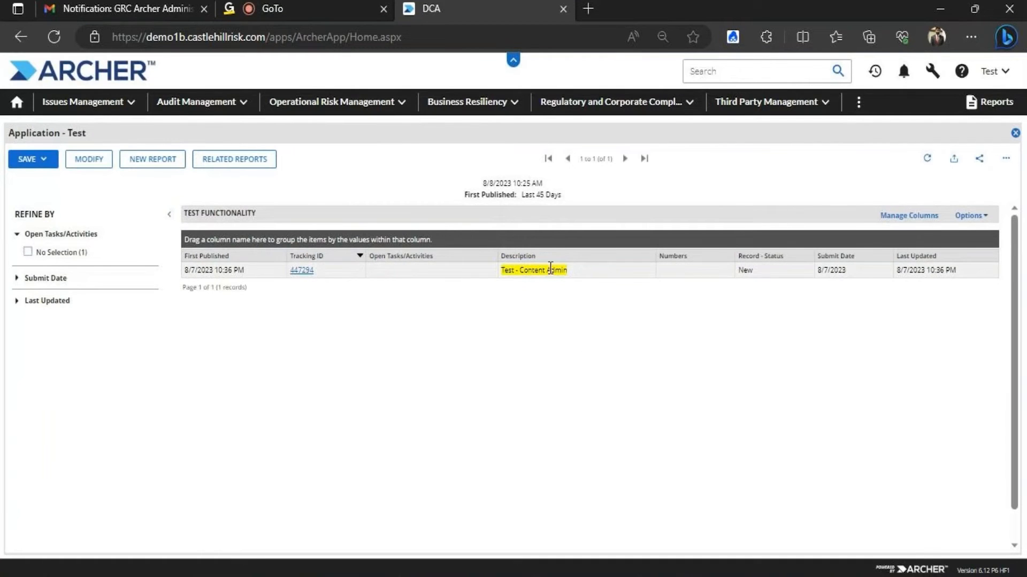
left_click(99, 164)
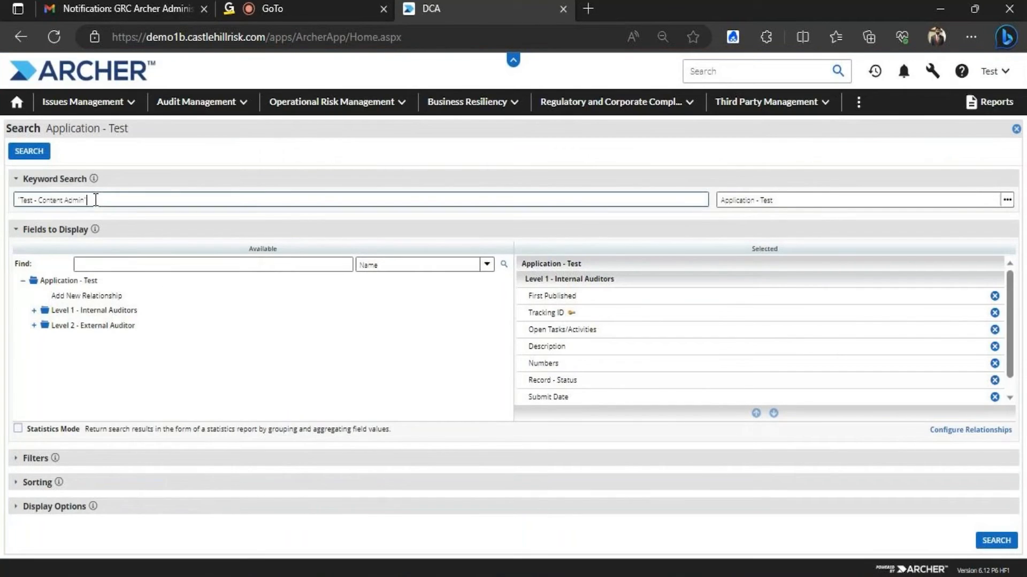
Trim the keyword to 'Test' and search, then clear the keyword field entirely
key("BackSpace")
key("BackSpace")
key("BackSpace")
key("BackSpace")
key("BackSpace")
key("BackSpace")
key("BackSpace")
key("BackSpace")
key("BackSpace")
key("BackSpace")
key("BackSpace")
key("BackSpace")
key("BackSpace")
left_click(32, 157)
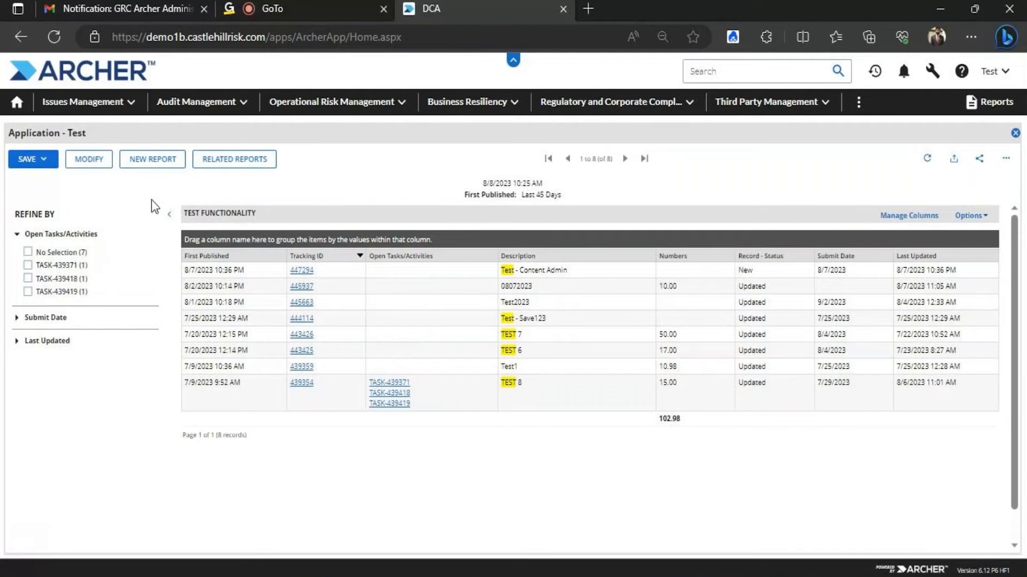
left_click(80, 160)
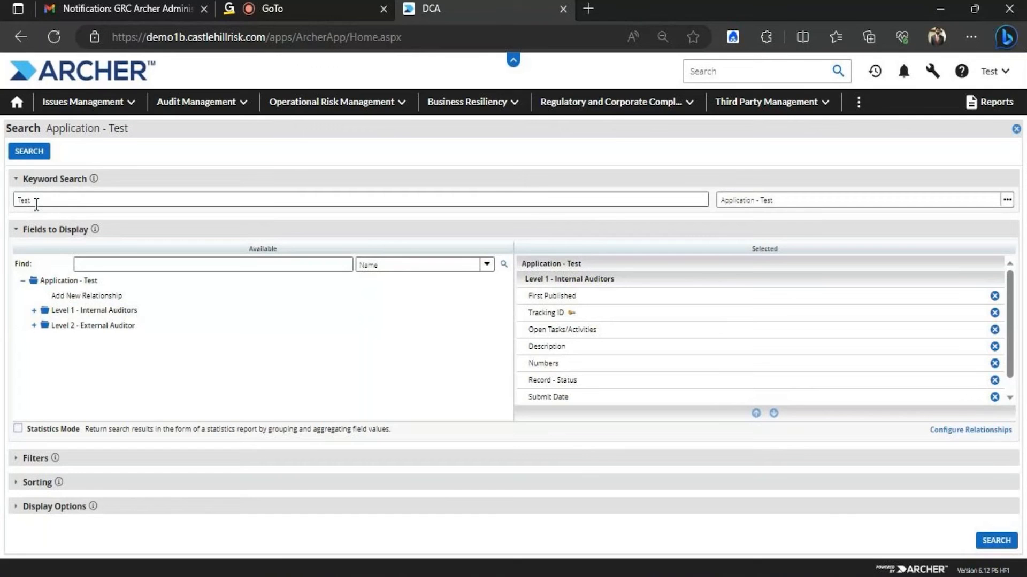
left_click_drag(36, 201, 16, 200)
key("BackSpace")
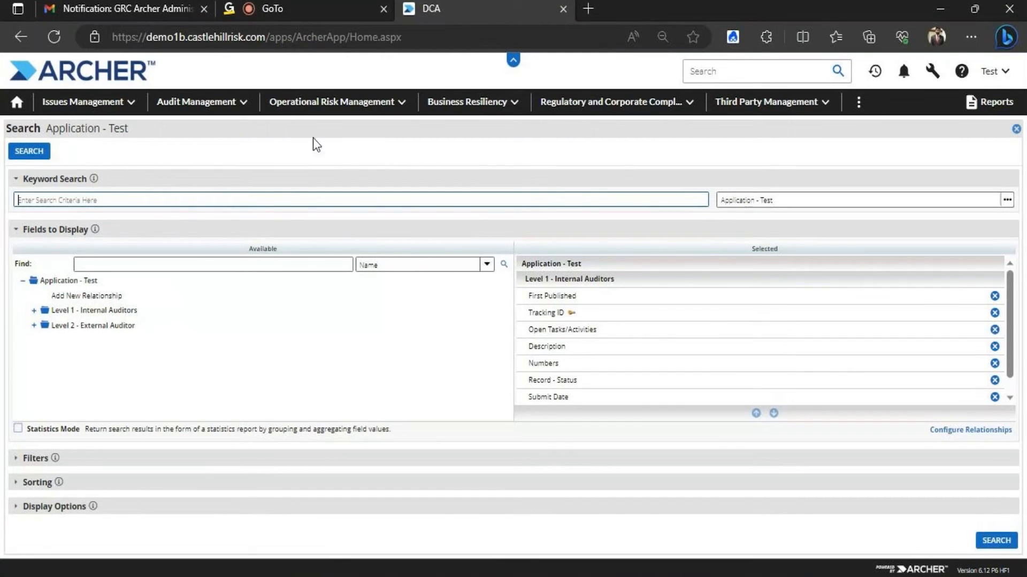
Add Audit Plan as a related application to the report
left_click(112, 297)
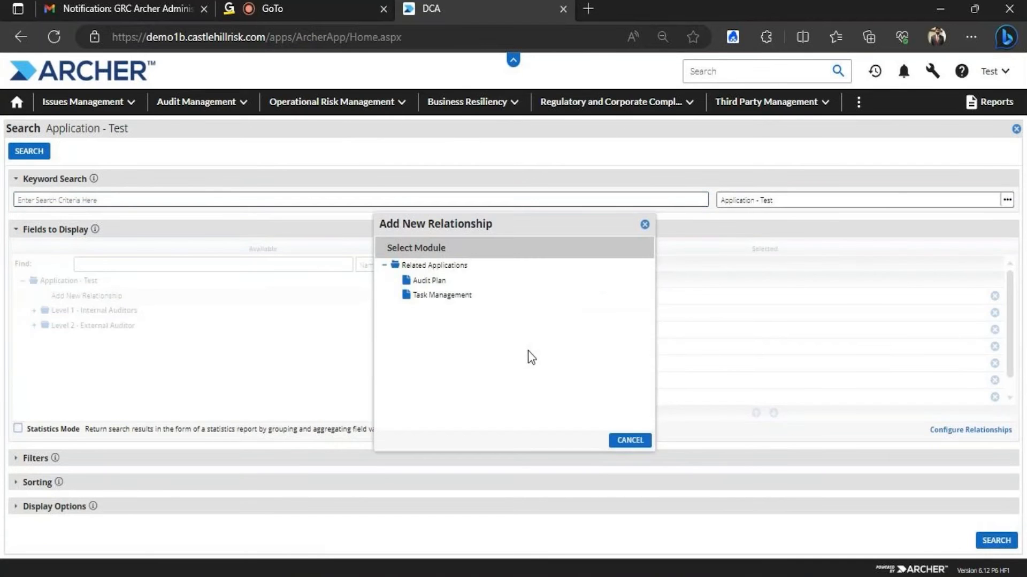
left_click(434, 281)
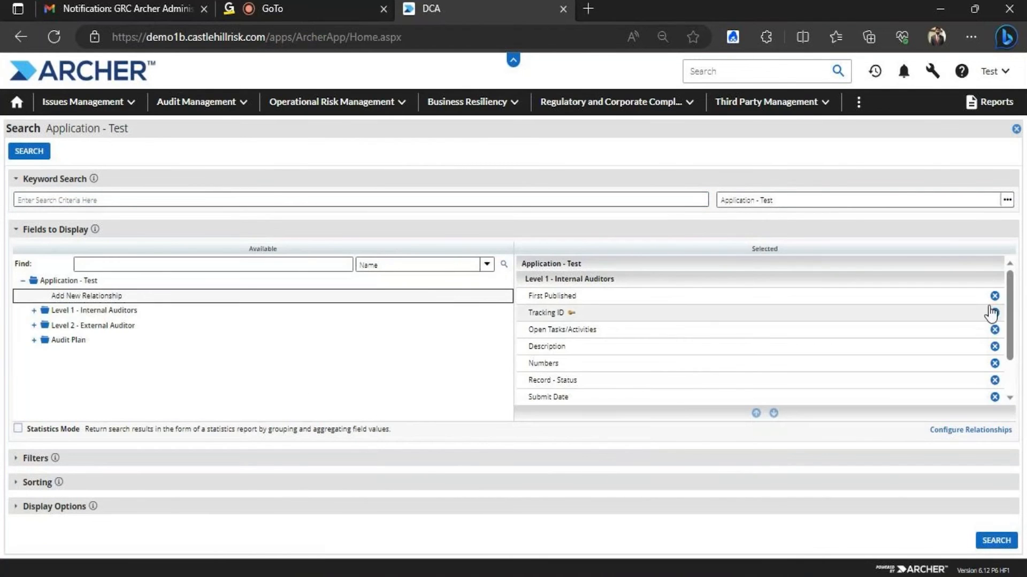
mouse_move(1010, 275)
left_mouse_down()
mouse_move(1018, 352)
mouse_move(1025, 287)
mouse_move(1013, 262)
left_mouse_up()
Review the Audit Plan fields, then rerun the report to list all 29 records
left_click(33, 340)
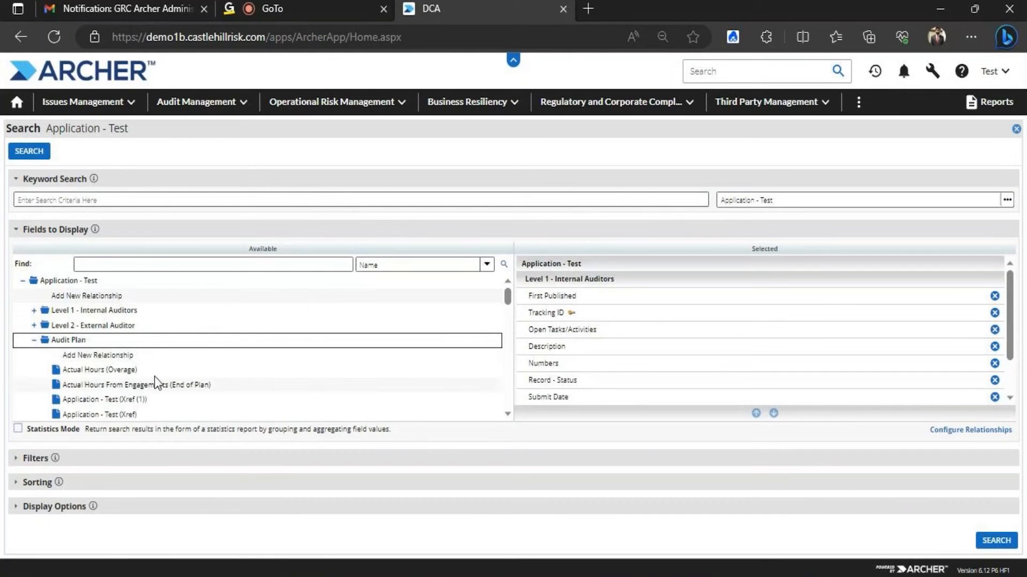
left_click_drag(507, 295, 508, 310)
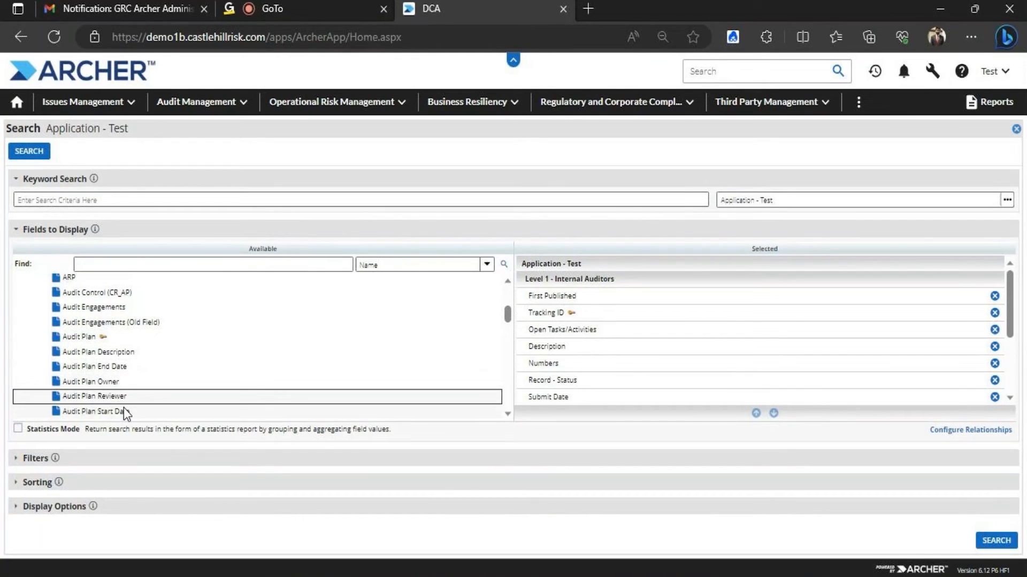
left_click_drag(508, 311, 507, 316)
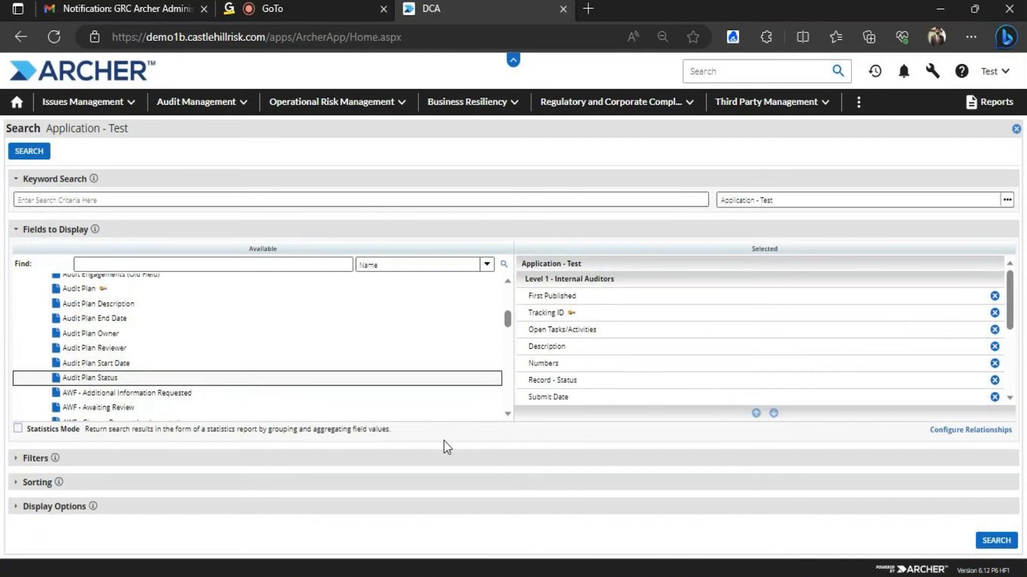
scroll(996, 368, "down", 5)
scroll(997, 369, "up", 5)
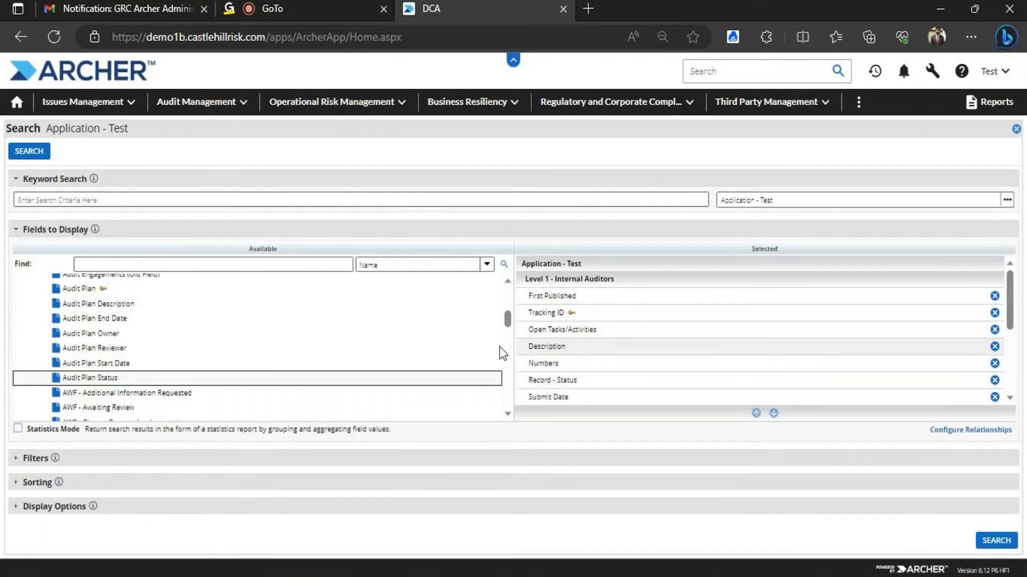
scroll(502, 353, "up", 5)
left_click(43, 338)
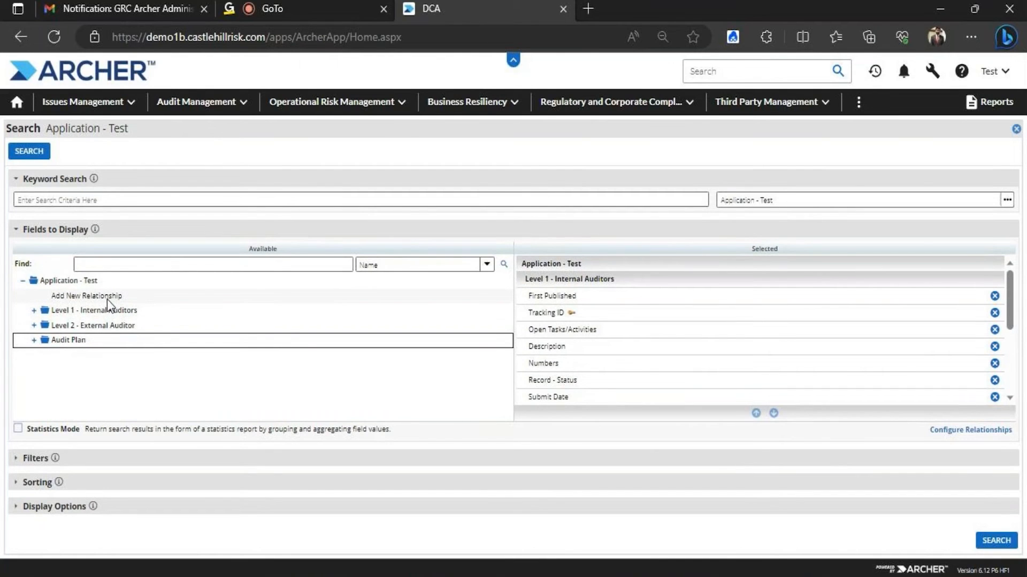
left_click(43, 154)
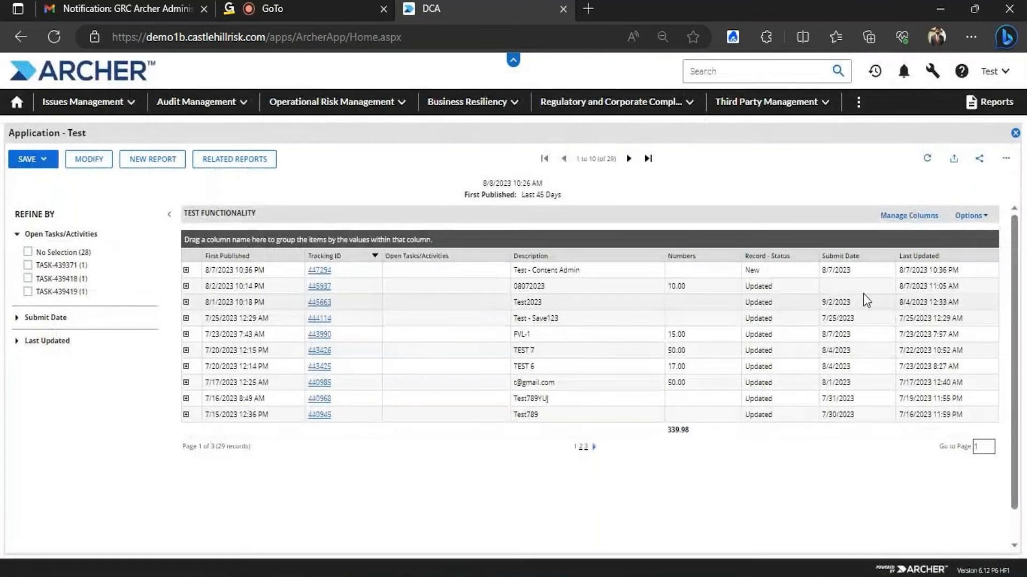
Switch the report to the Column - Flat format and scroll across to the Audit Plan columns
left_click(971, 215)
mouse_move(958, 265)
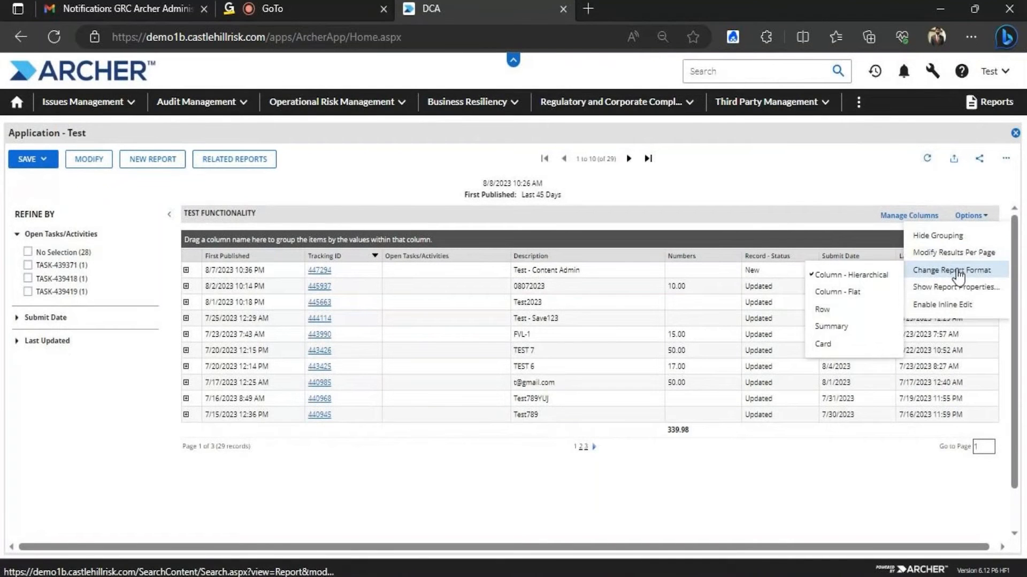
left_click(855, 297)
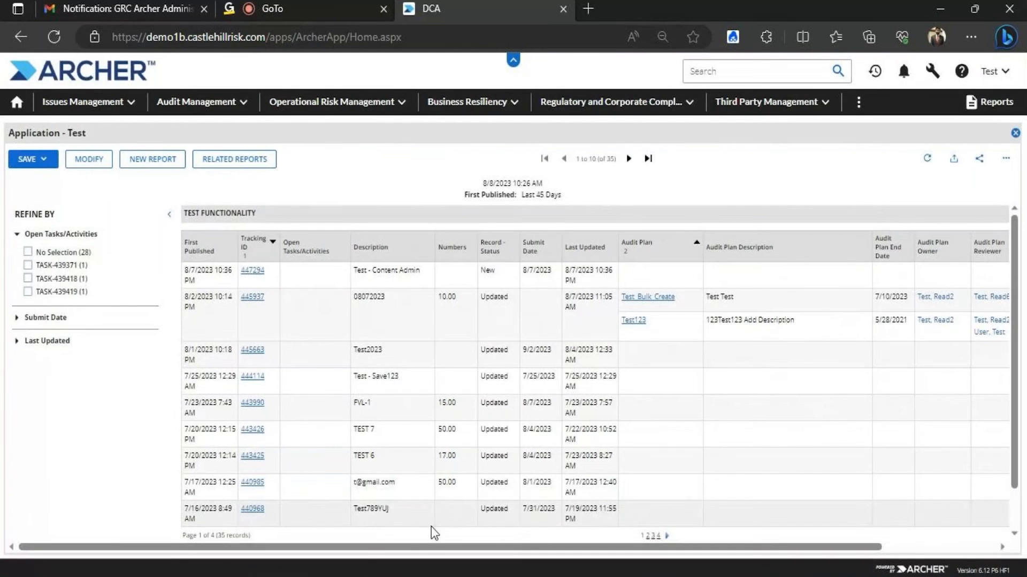
left_click_drag(360, 544, 570, 499)
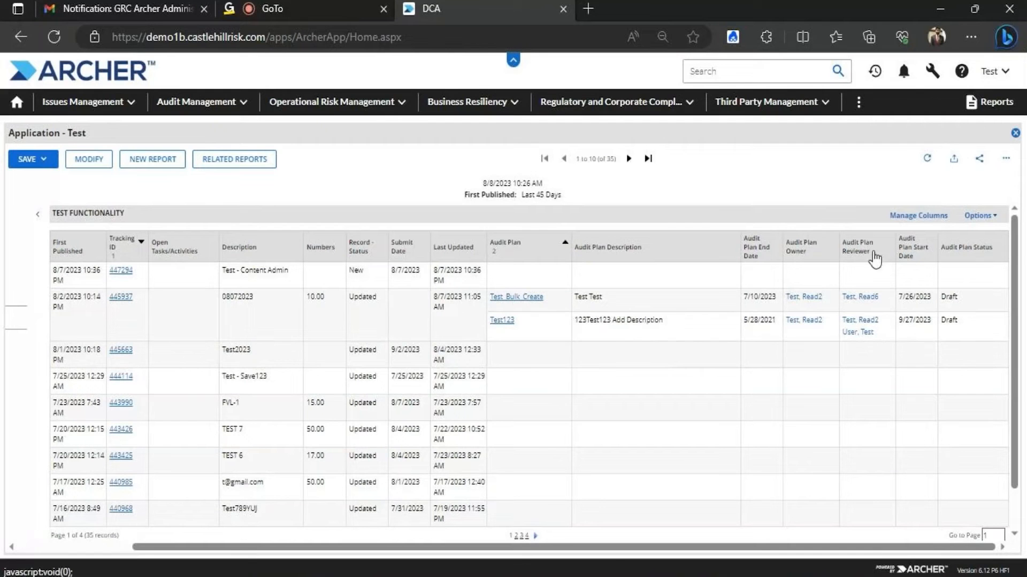
left_click_drag(877, 545, 710, 538)
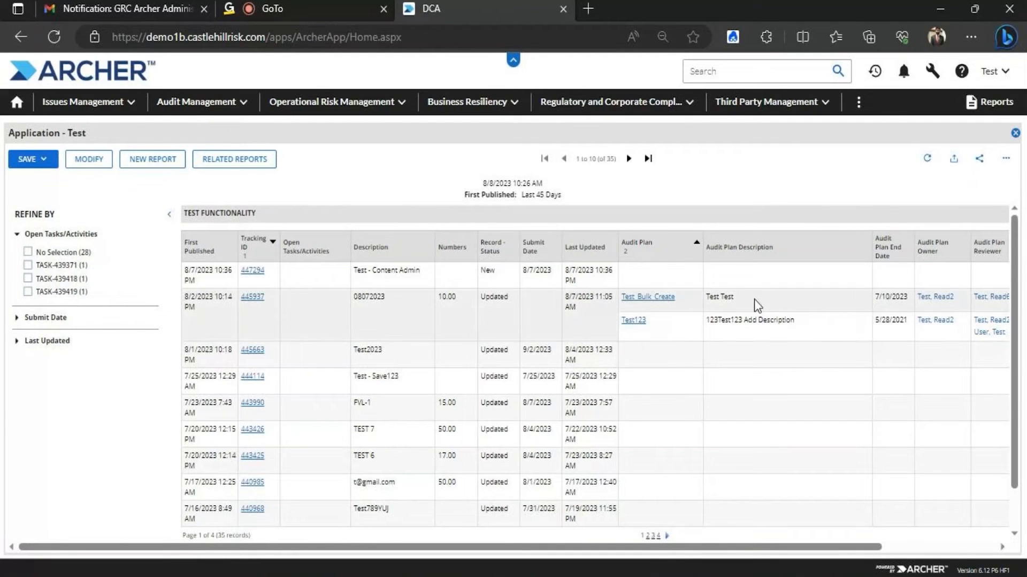
mouse_move(613, 542)
left_mouse_down()
mouse_move(743, 541)
mouse_move(772, 532)
mouse_move(608, 530)
left_mouse_up()
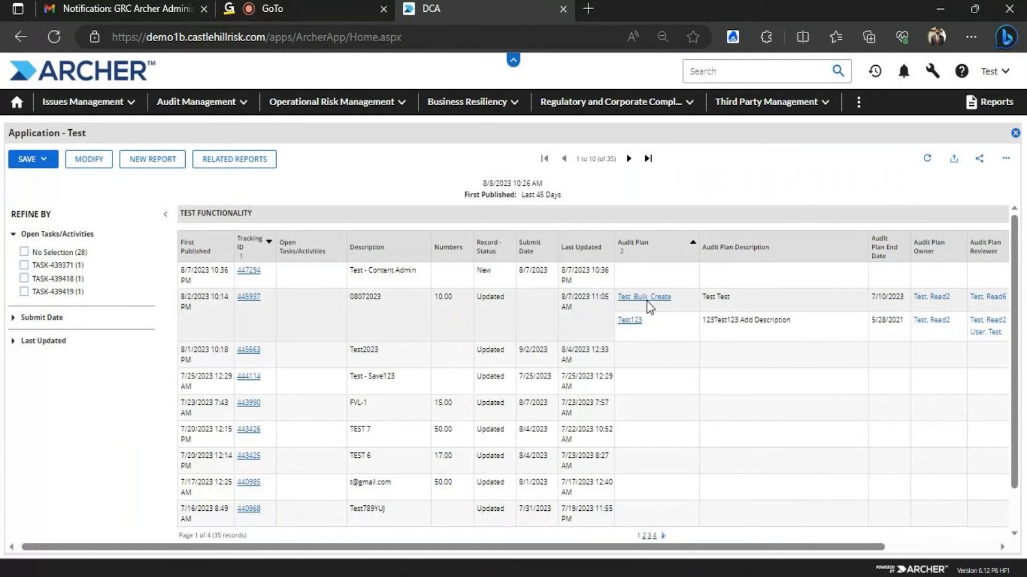
left_click(249, 296)
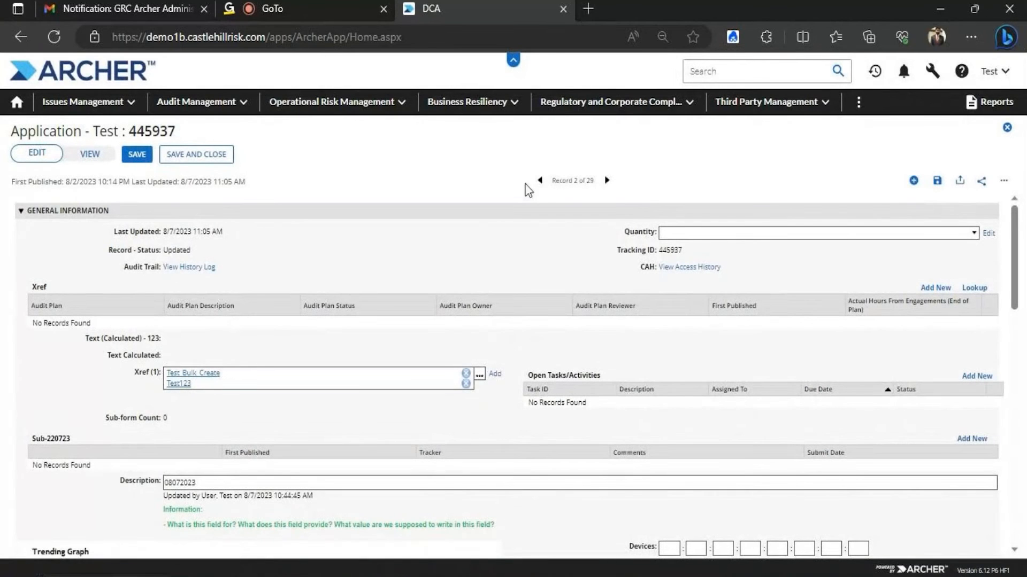
left_click(540, 181)
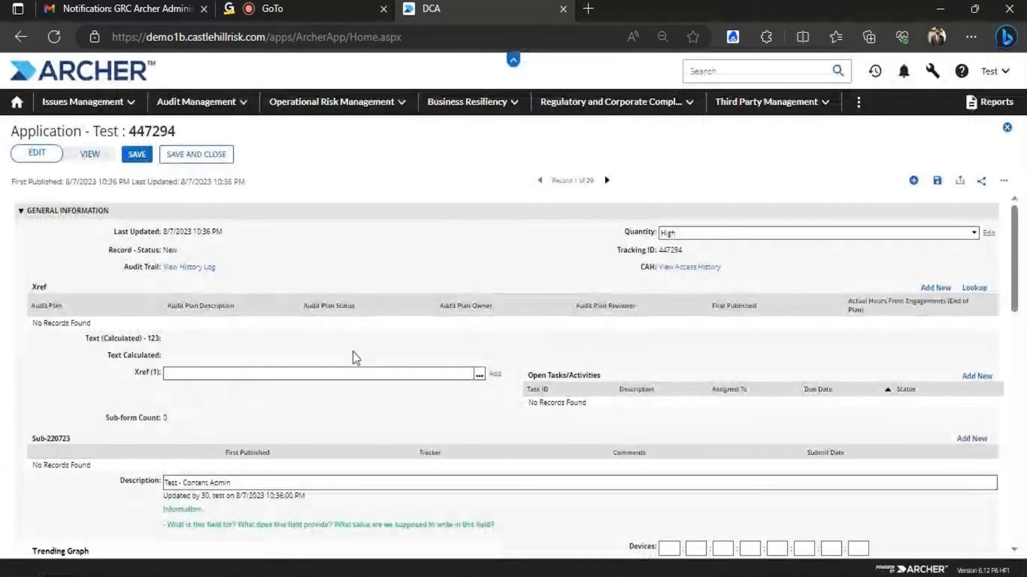
left_click(1007, 127)
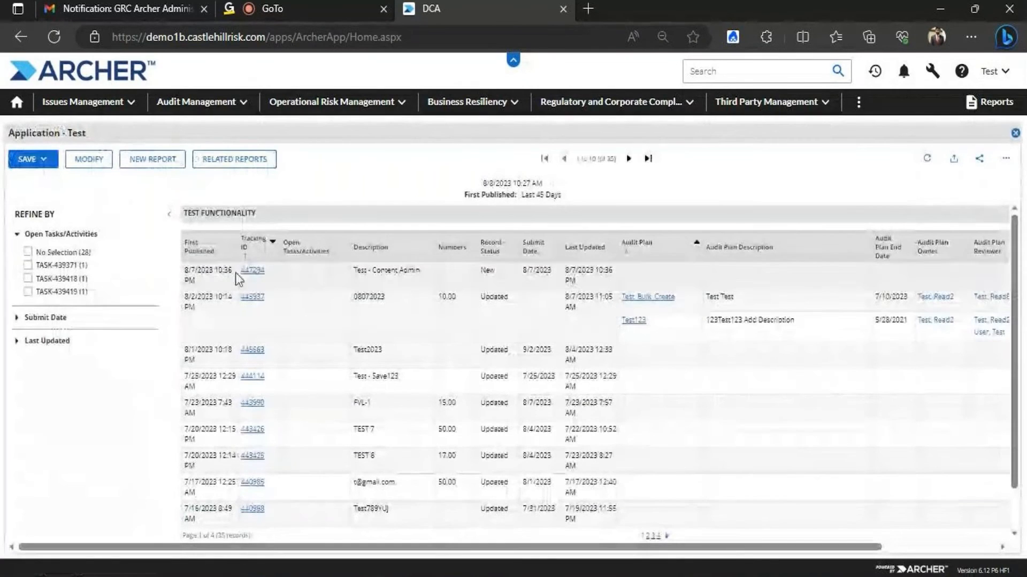
Open record 447294 and link the Test_Bulk_Create audit plan in its Xref field
left_click(251, 271)
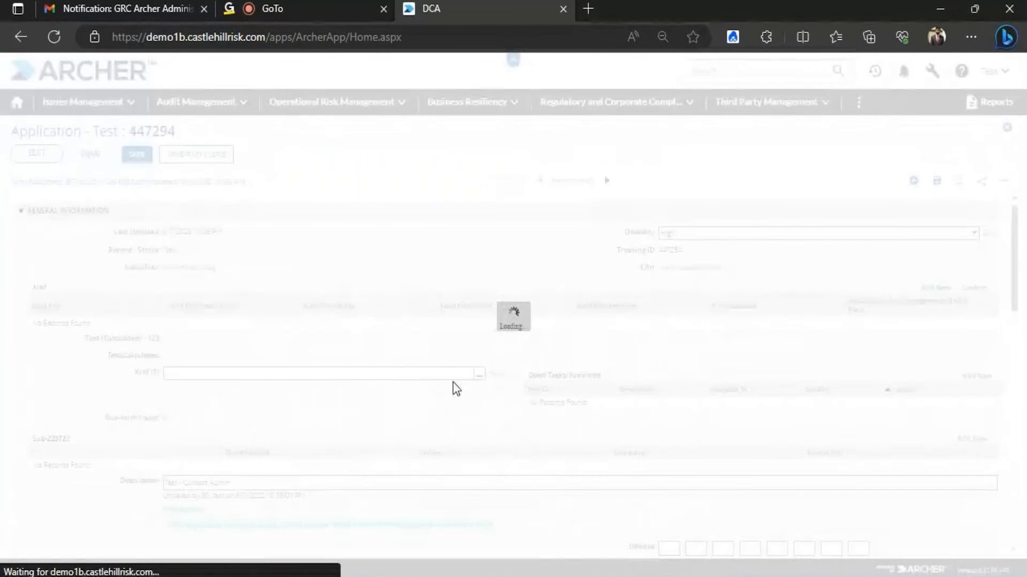
left_click(480, 377)
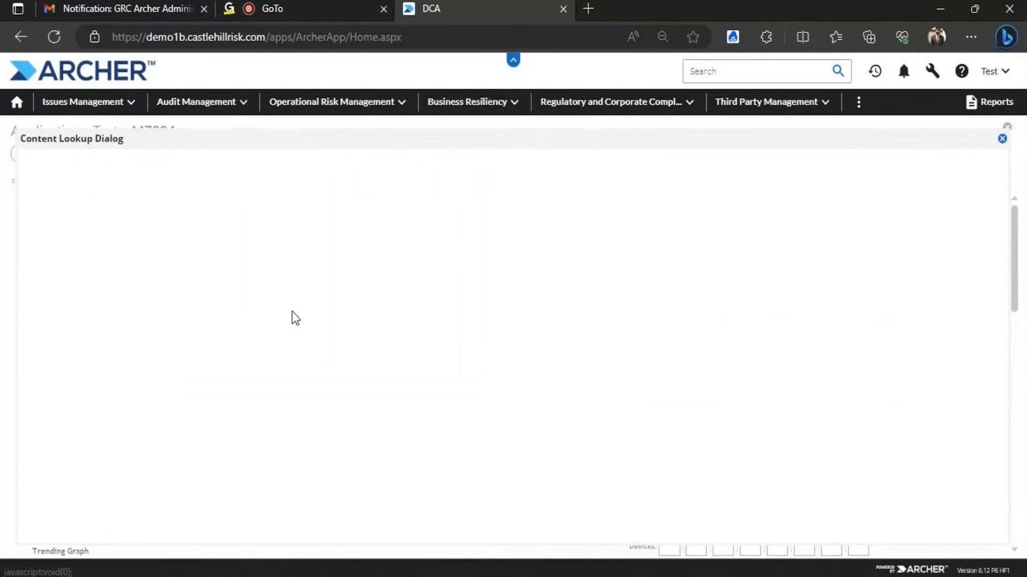
left_click(34, 267)
left_click(33, 284)
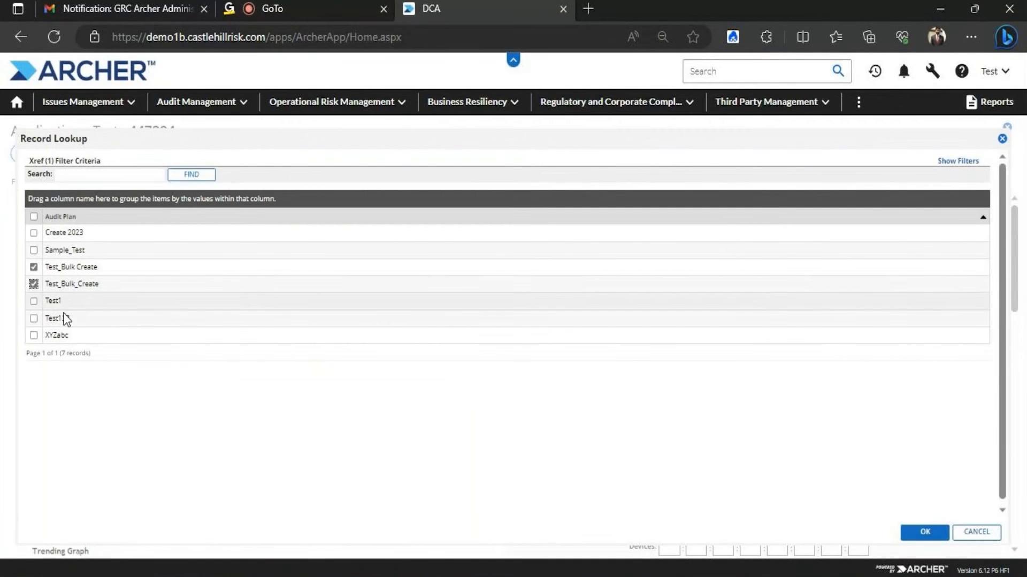
left_click(925, 532)
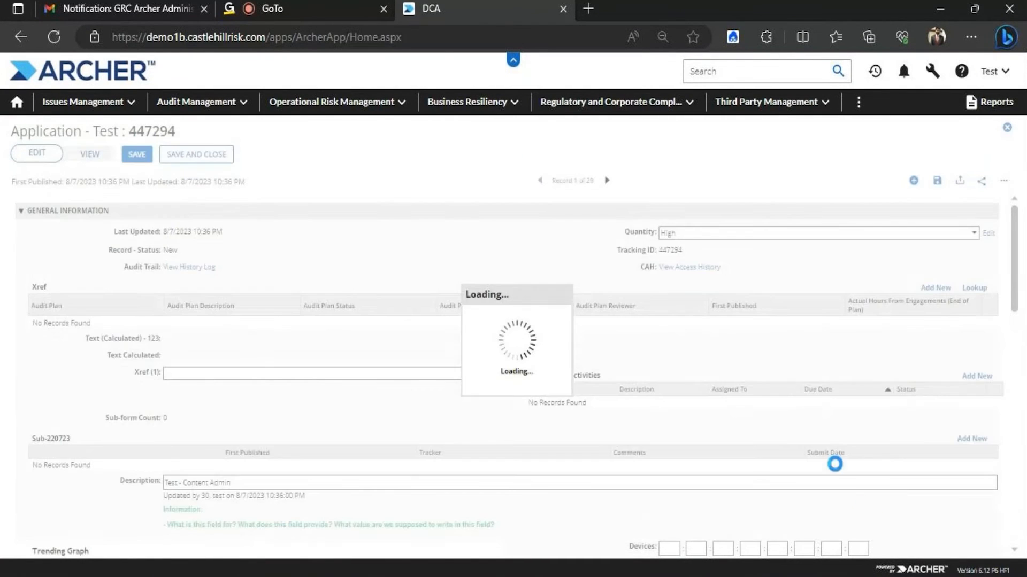
Add the Test1 audit plan to Xref, then save and close the record
left_click(972, 289)
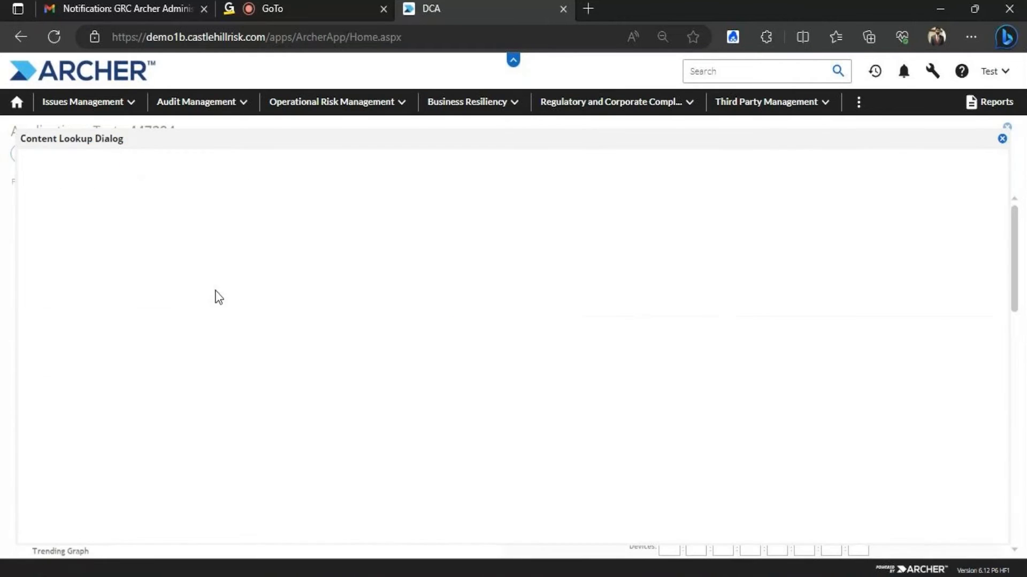
left_click(33, 326)
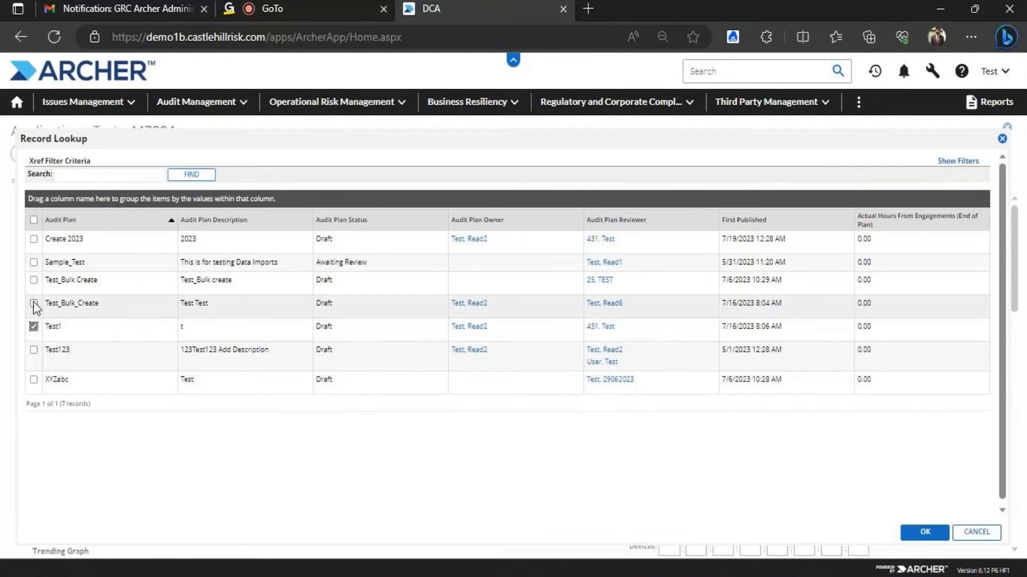
left_click(925, 533)
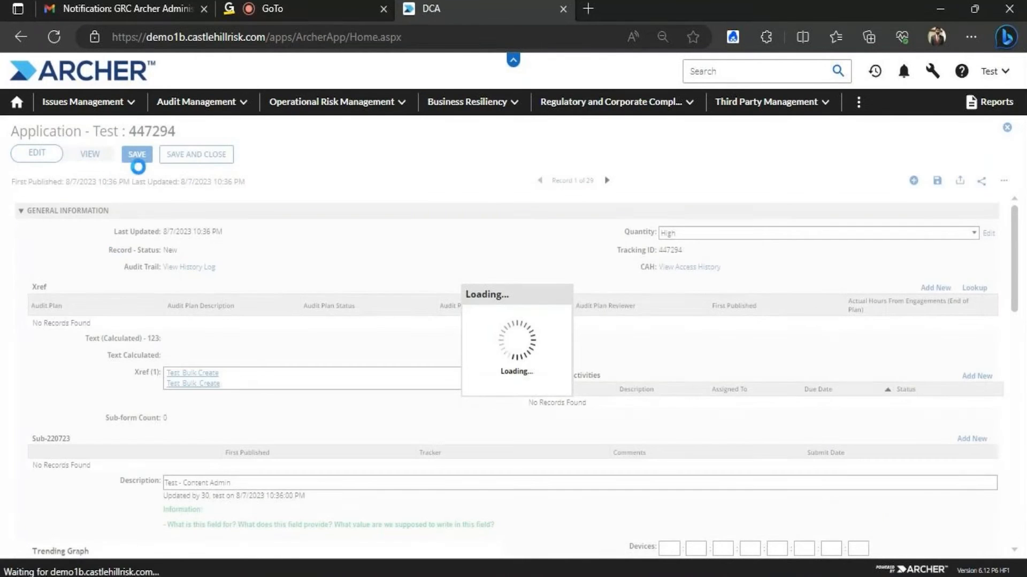
left_click(193, 159)
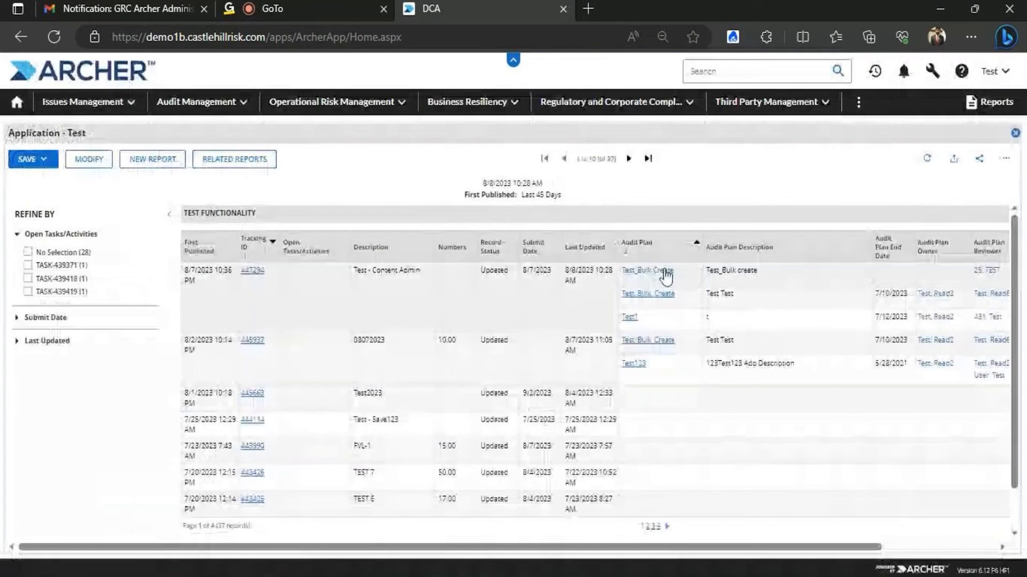
left_click(667, 277)
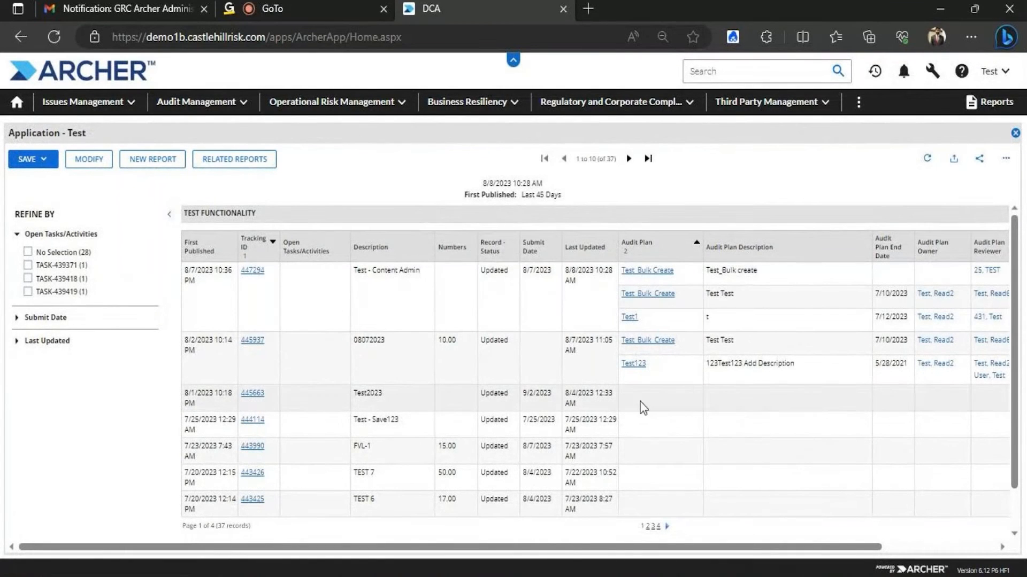
Open the report's search settings with MODIFY and scroll through the Fields to Display
left_click_drag(572, 547, 524, 506)
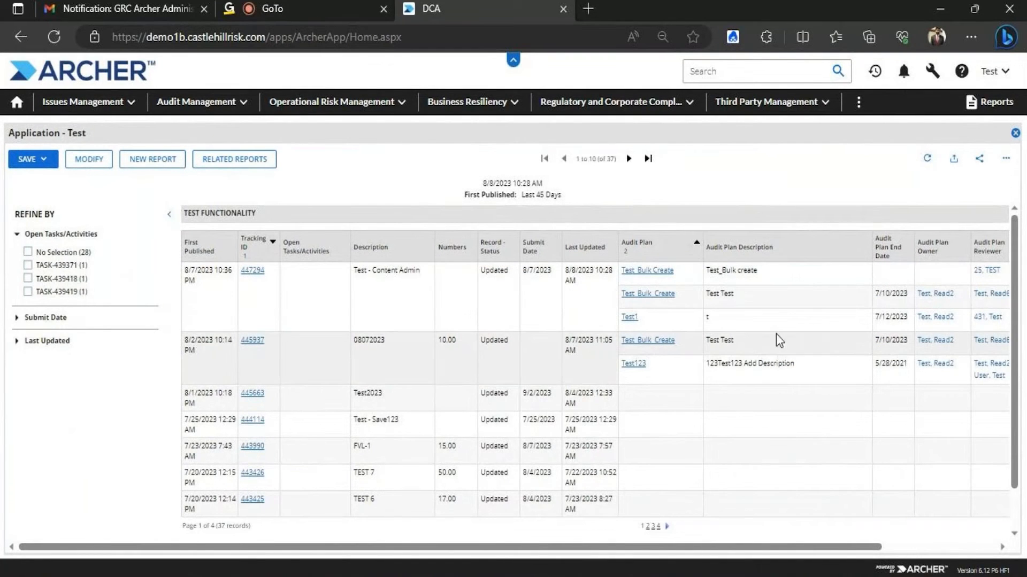
left_click(89, 159)
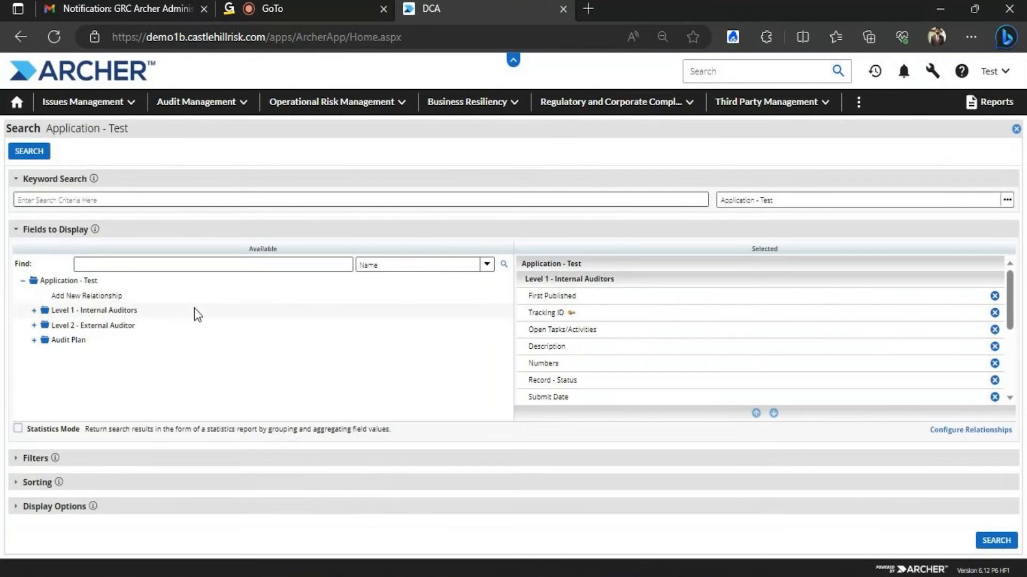
left_click_drag(1010, 303, 1013, 359)
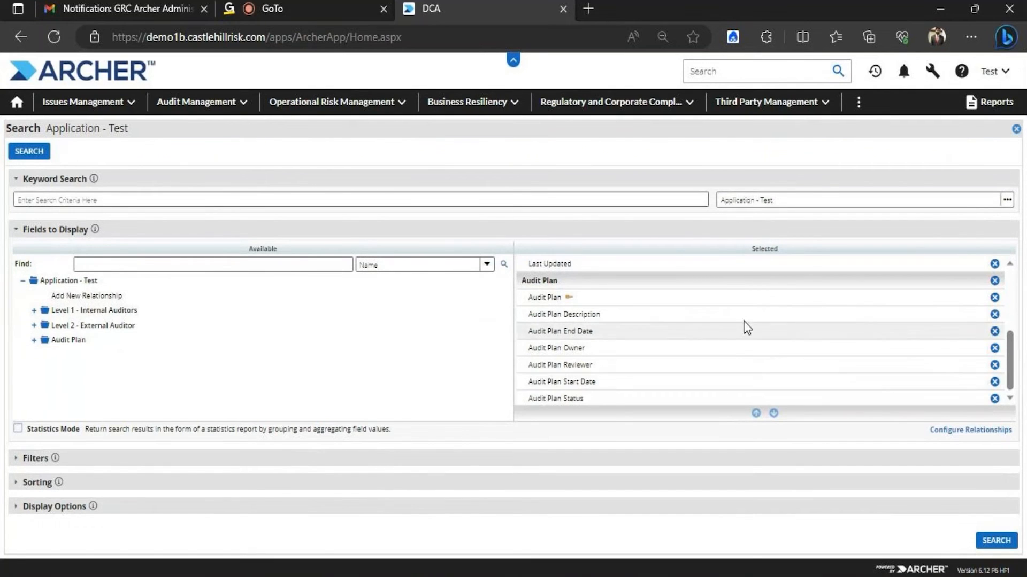
scroll(1001, 345, "up", 5)
scroll(1002, 348, "down", 5)
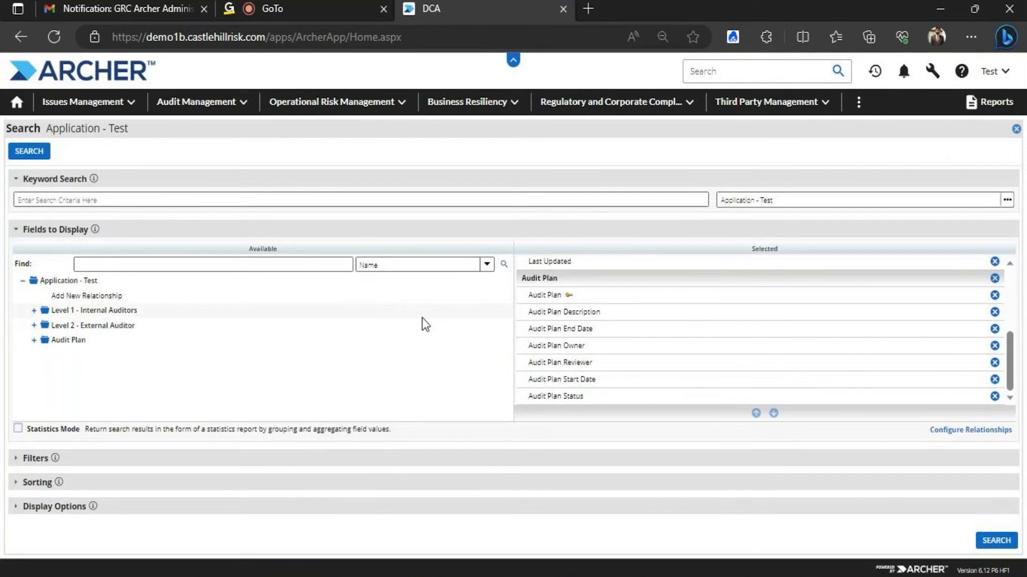
scroll(1013, 355, "up", 5)
scroll(1013, 355, "down", 5)
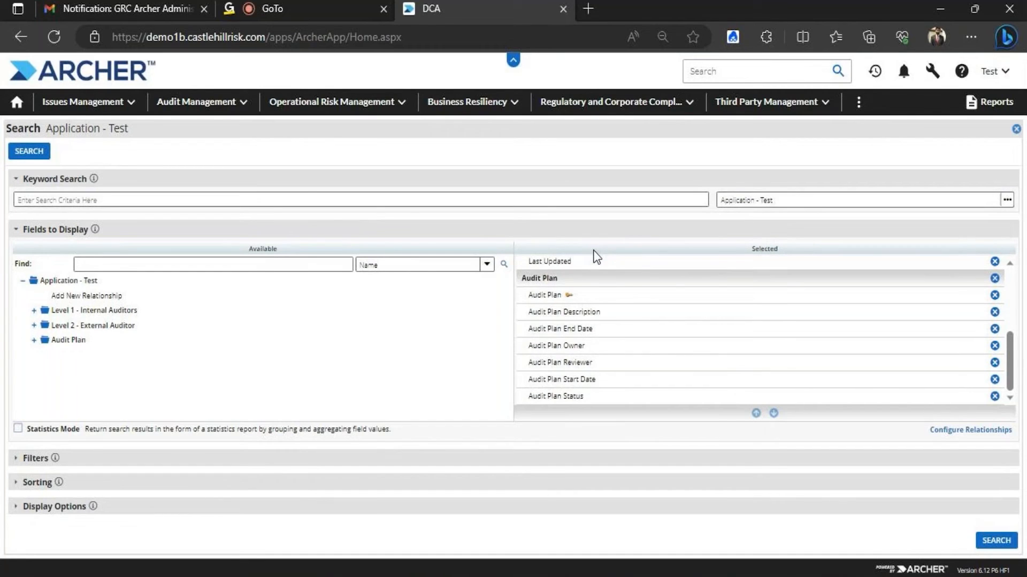
left_click_drag(1014, 345, 1011, 284)
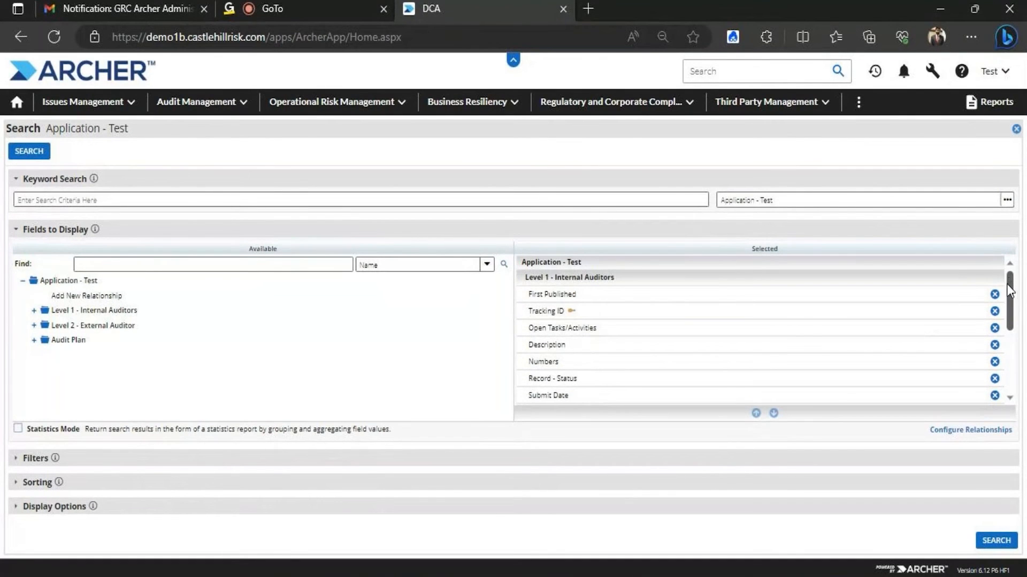
mouse_move(1010, 297)
left_mouse_down()
mouse_move(1015, 356)
mouse_move(1012, 306)
left_mouse_up()
Remove the Audit Plan and Level 1 fields from Fields to Display
left_click(995, 295)
left_click(995, 298)
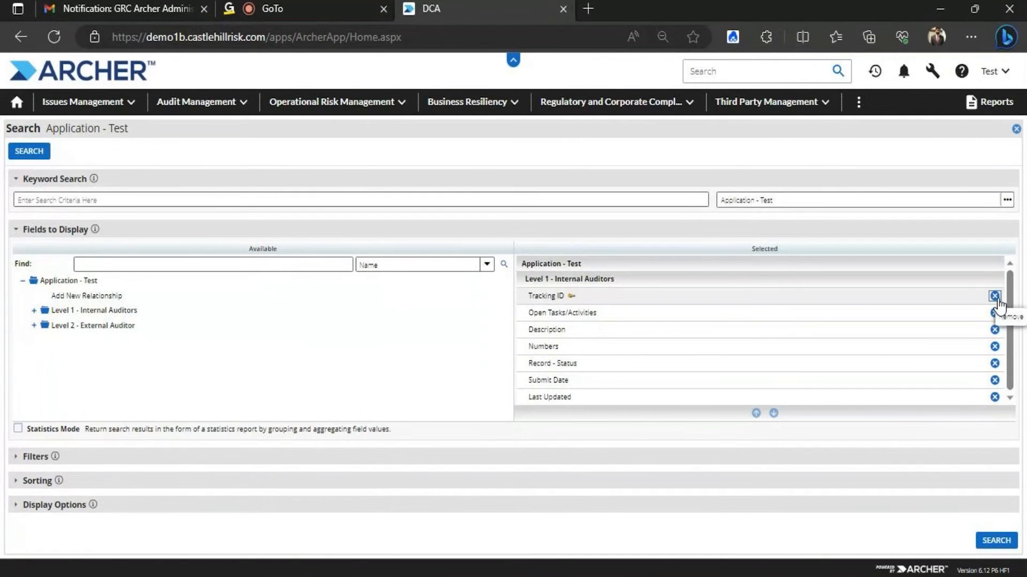
left_click(995, 298)
left_click(996, 299)
left_click(995, 298)
left_click(996, 299)
left_click(996, 298)
left_click(996, 299)
left_click(996, 298)
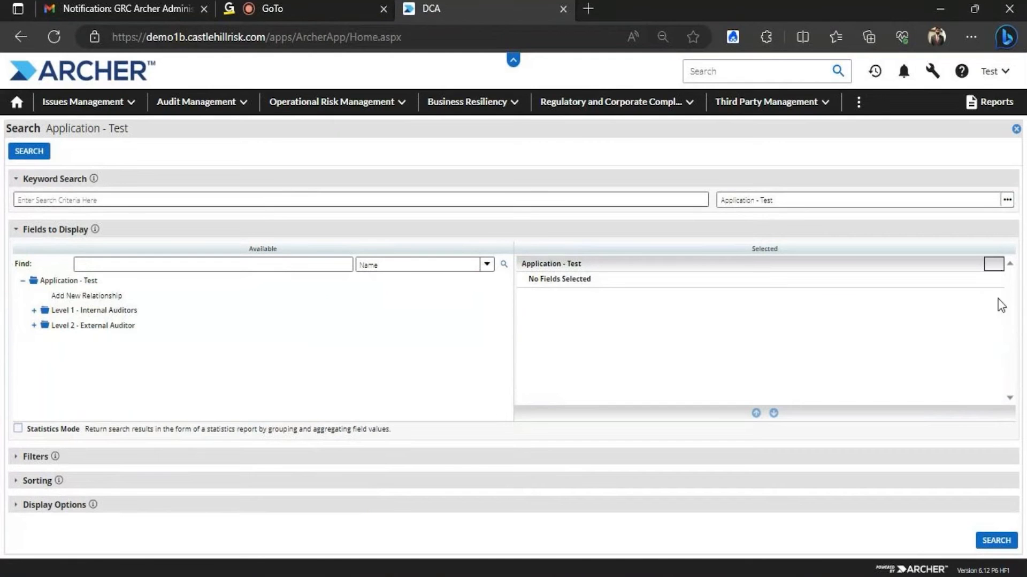
Add Quantity and enable Statistics Mode, grouping and counting records by Quantity
left_click(34, 310)
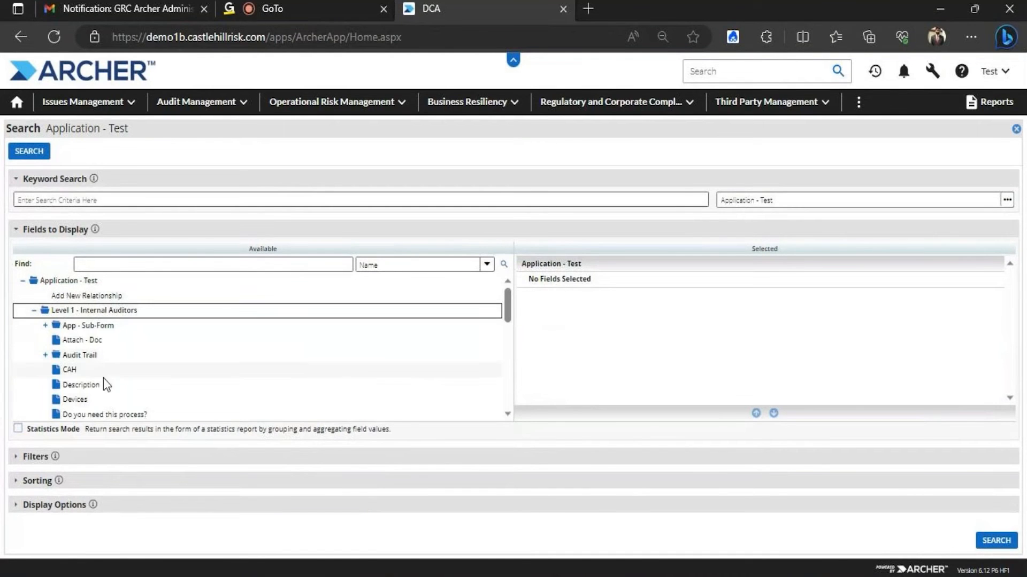
left_click_drag(510, 305, 511, 350)
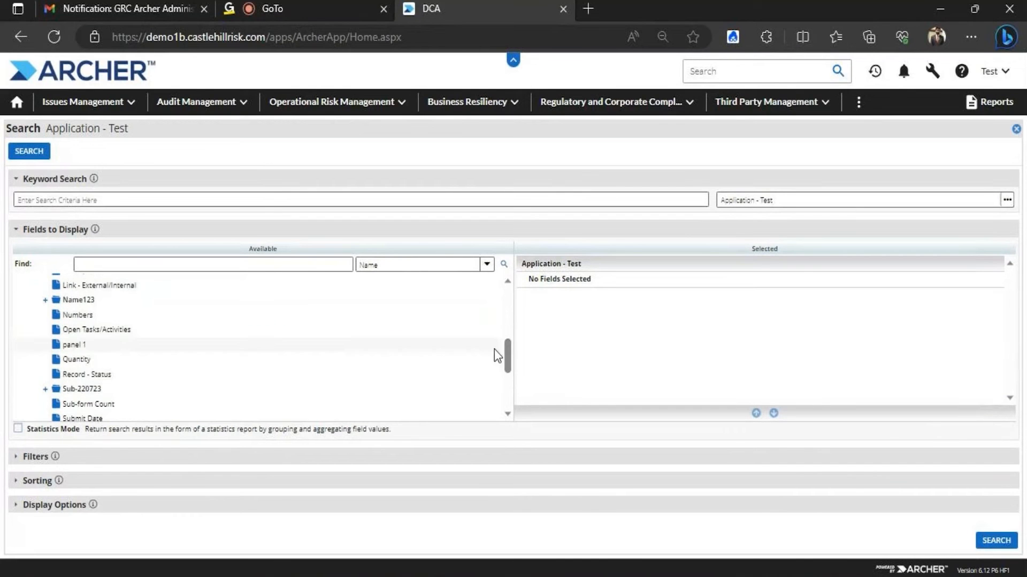
left_click(79, 362)
double_click(79, 362)
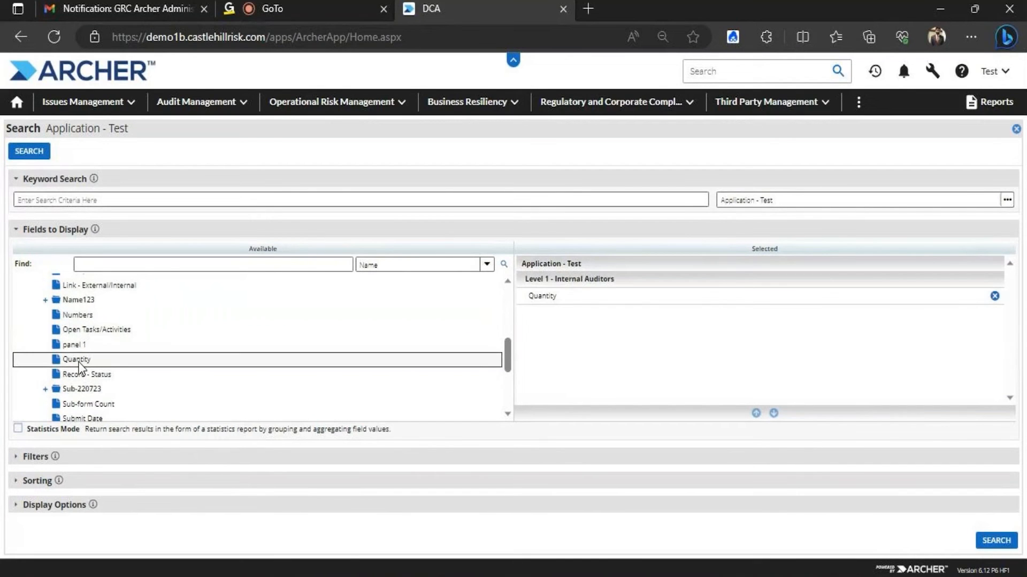
left_click(19, 429)
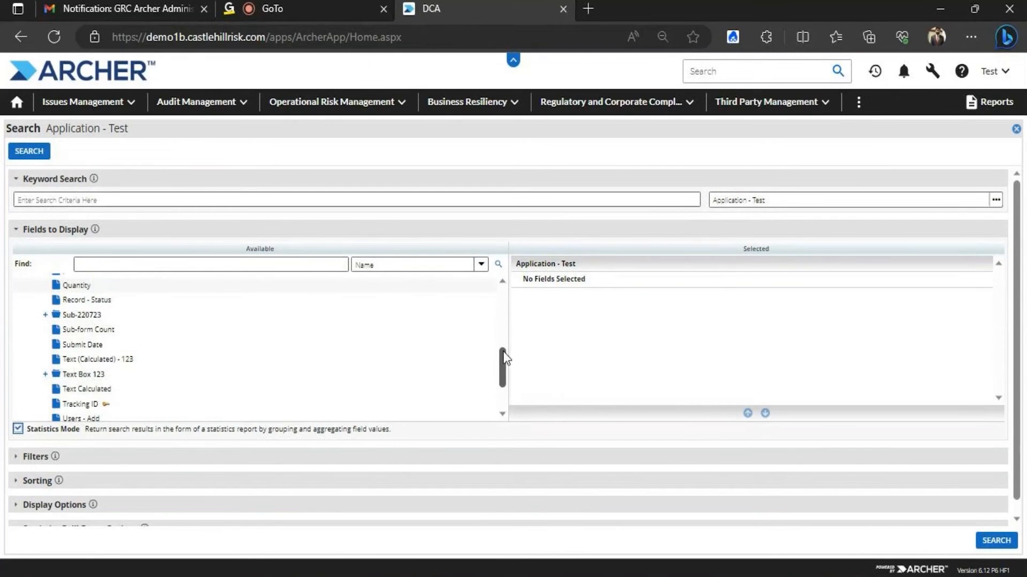
left_click_drag(503, 354, 502, 328)
double_click(79, 374)
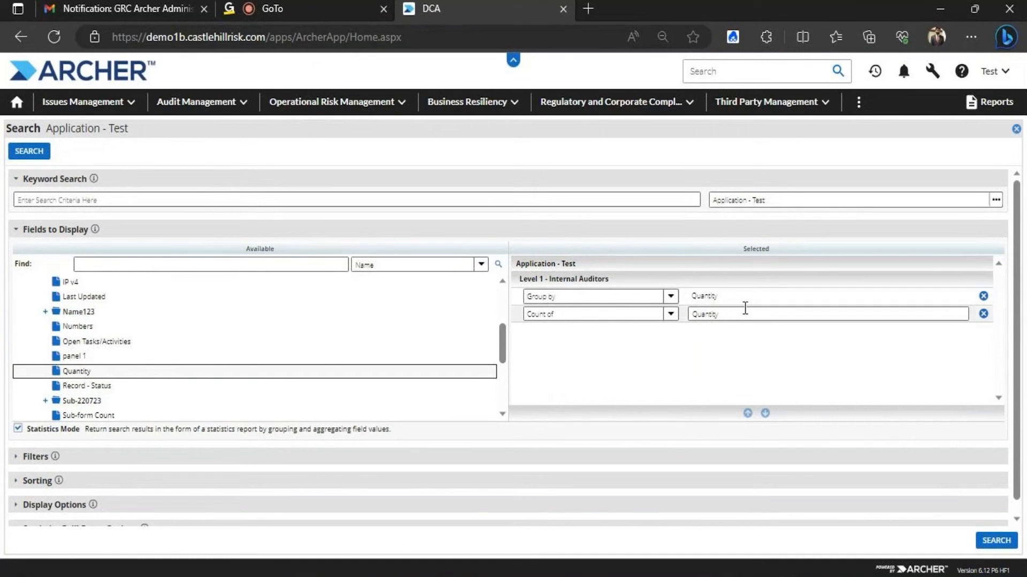
Delete the First Published date filter condition
left_click(33, 457)
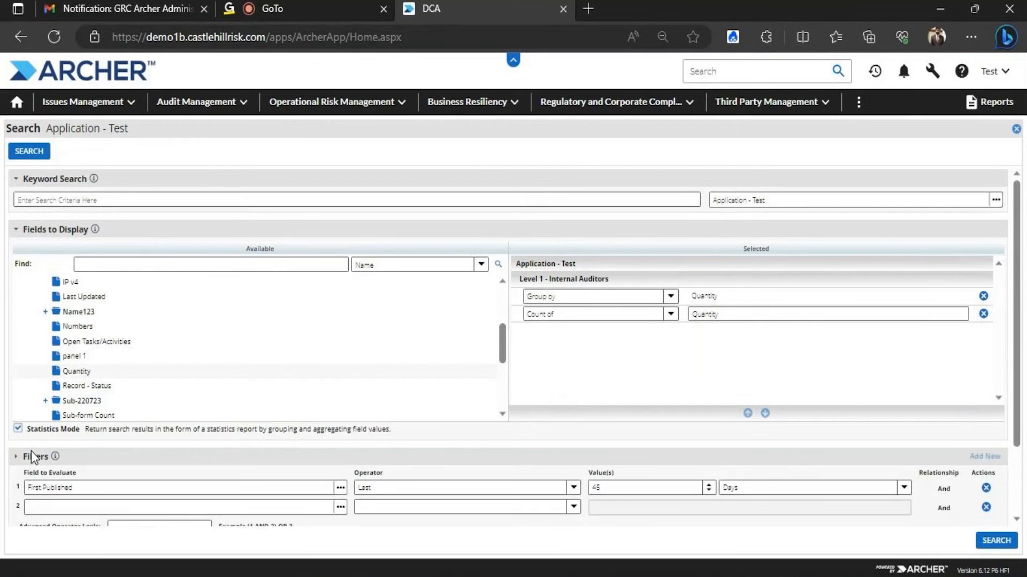
left_click(985, 488)
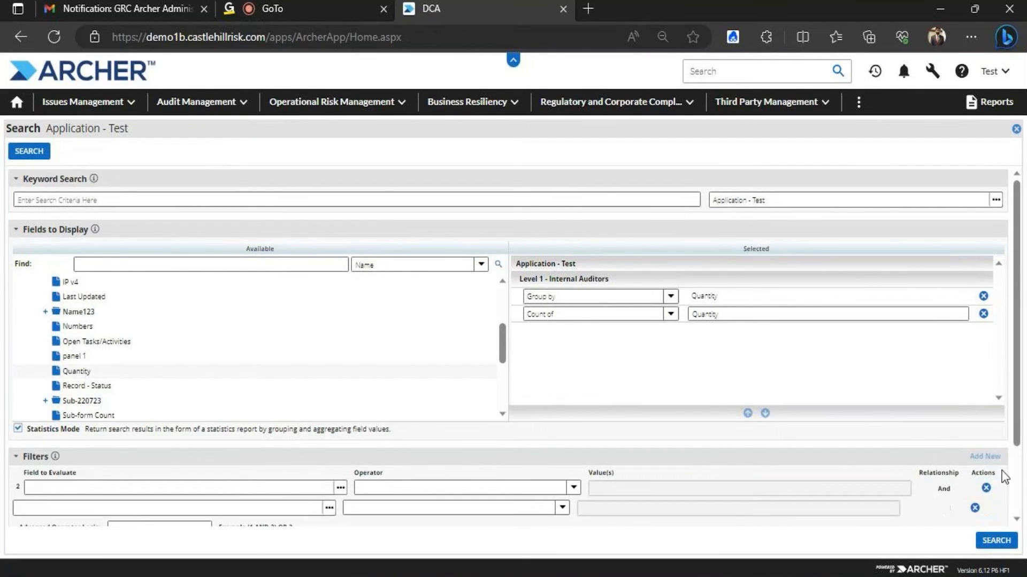
left_click_drag(1018, 421, 1006, 493)
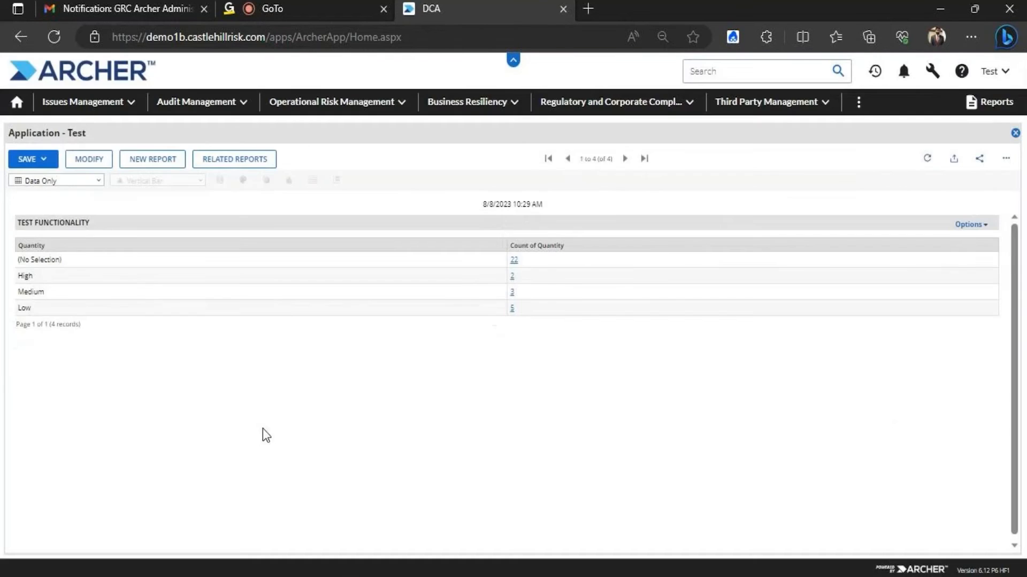
Switch the report display from Data Only to Chart Only
left_click(91, 182)
left_click(59, 226)
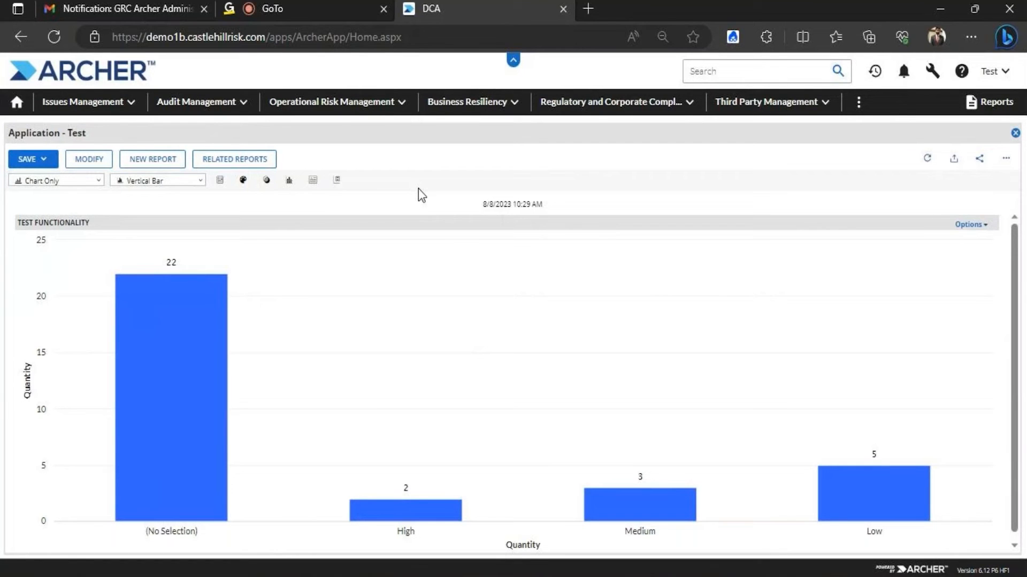
Try the chart as horizontal bars, then a donut, then a pie
left_click(200, 185)
left_click(167, 222)
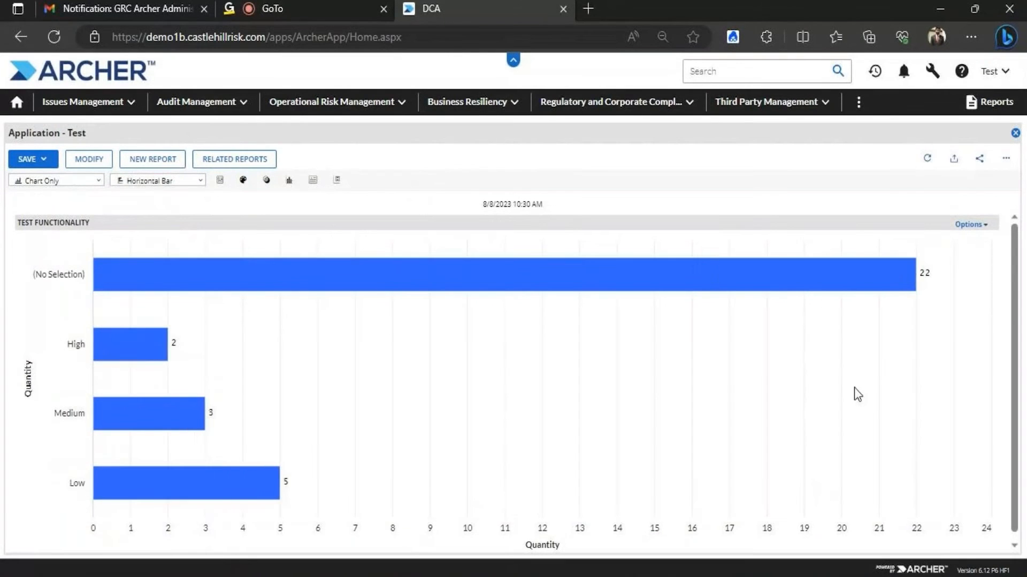
left_click(184, 181)
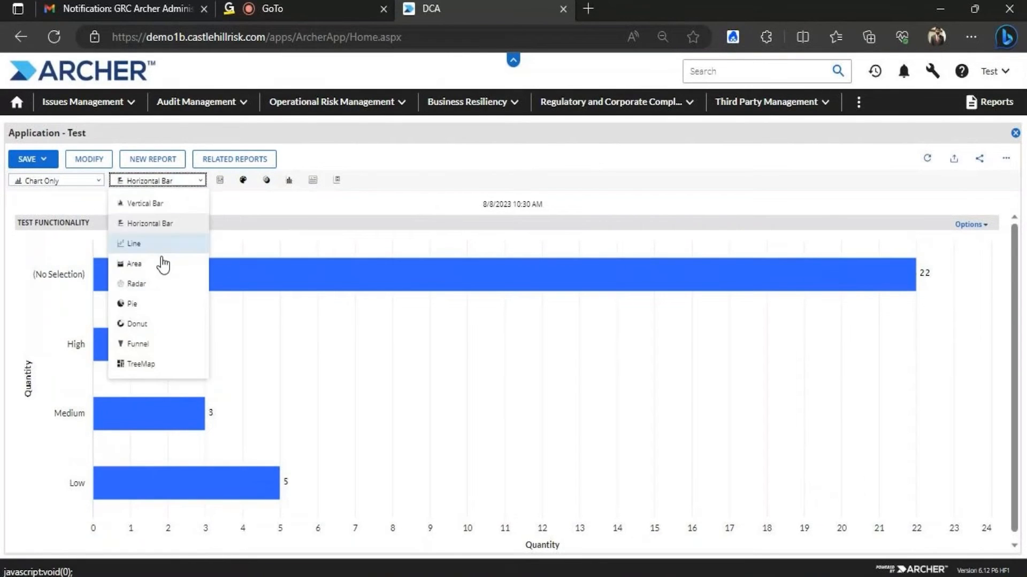
left_click(147, 323)
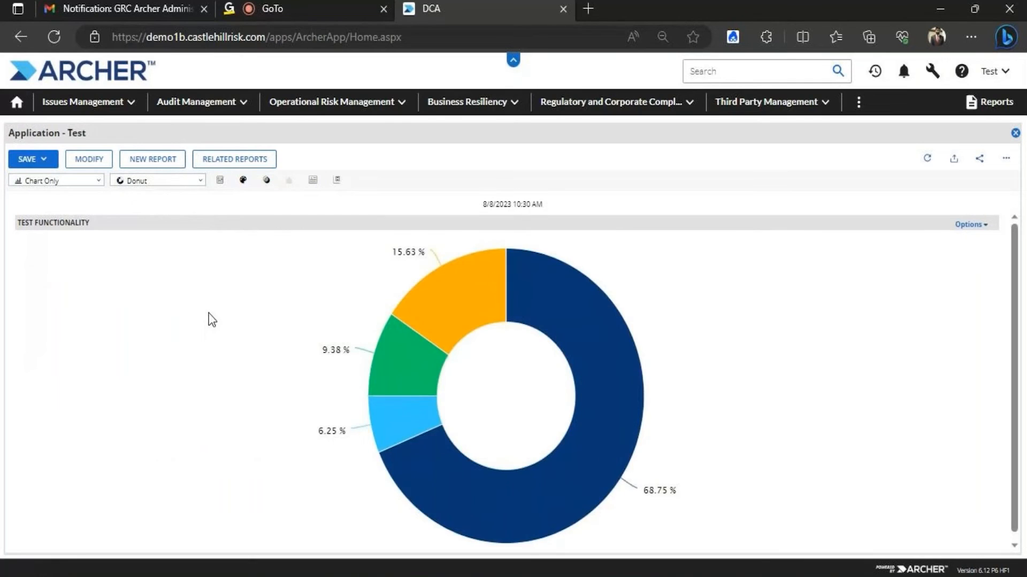
mouse_move(482, 307)
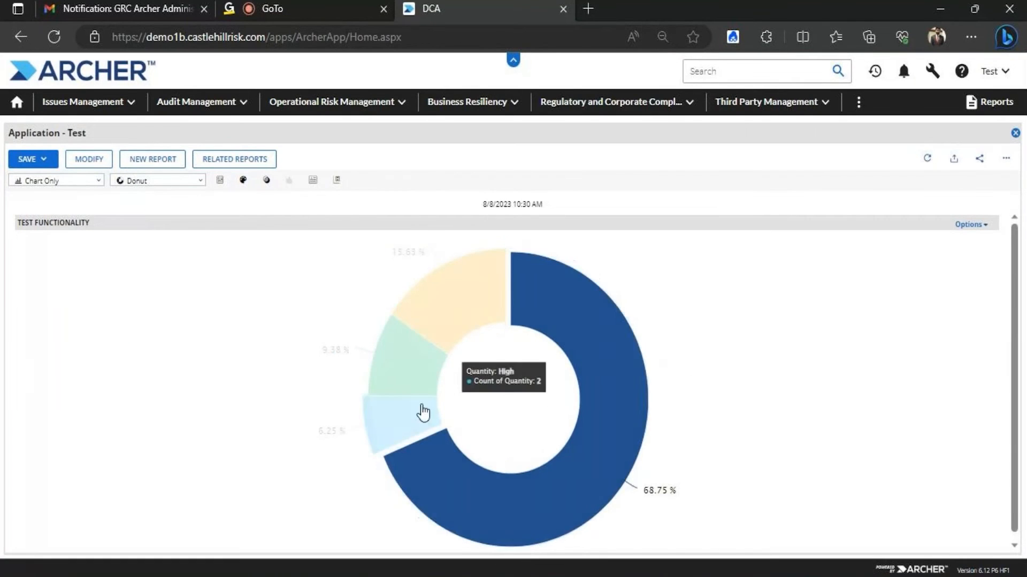
mouse_move(447, 321)
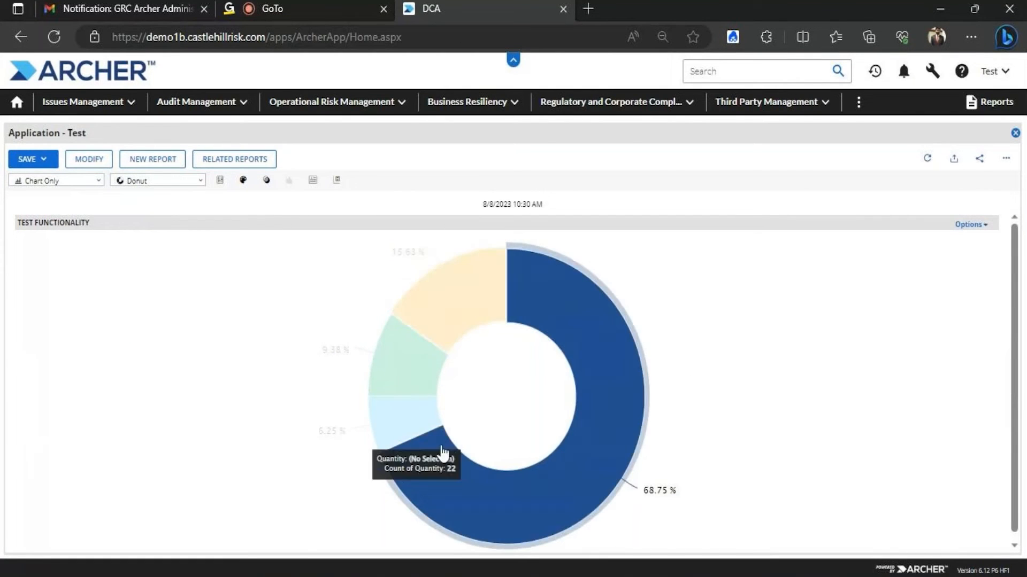
left_click(205, 180)
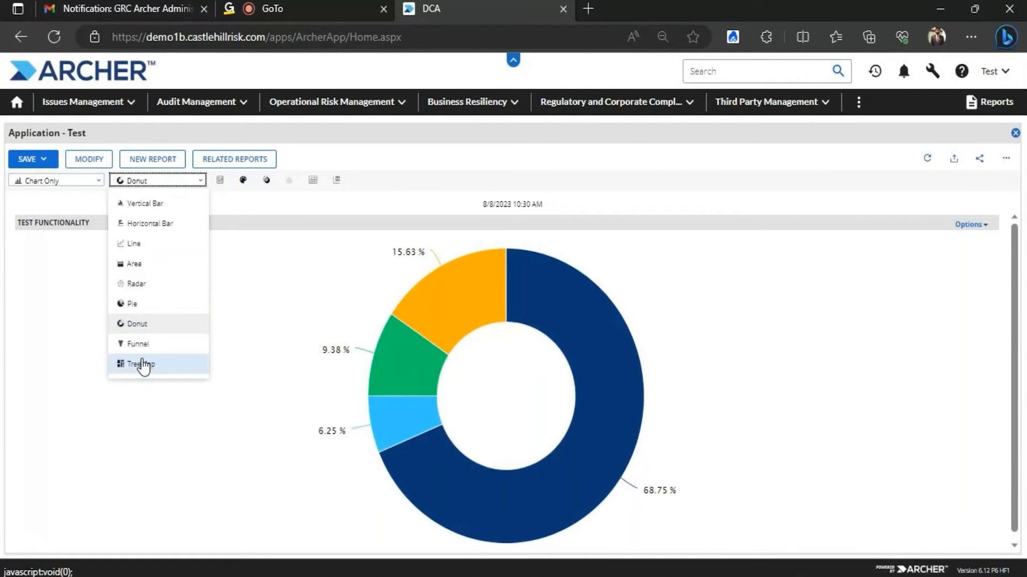
left_click(139, 326)
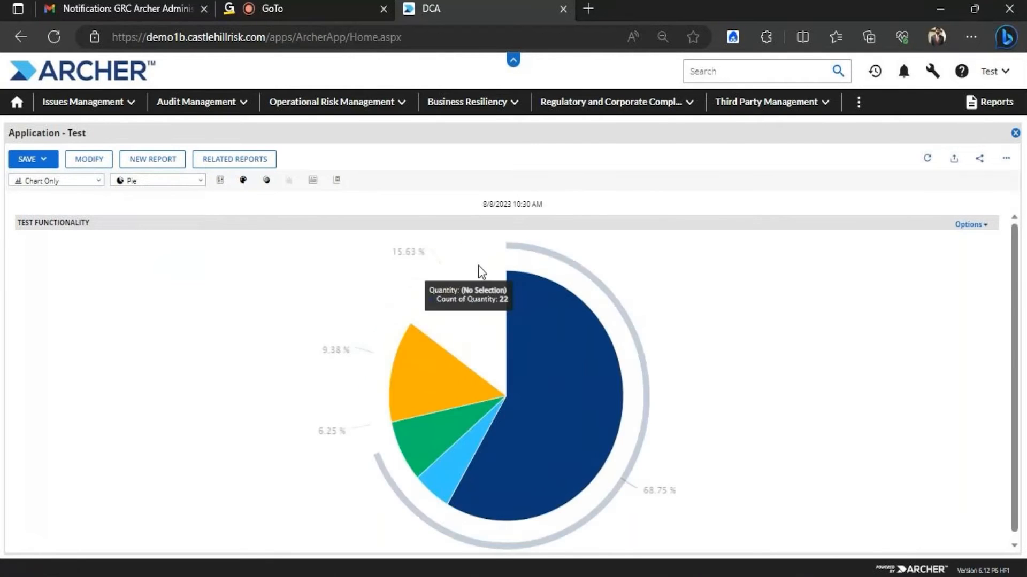
Try radar, area and line charts, then settle on vertical bars
left_click(191, 182)
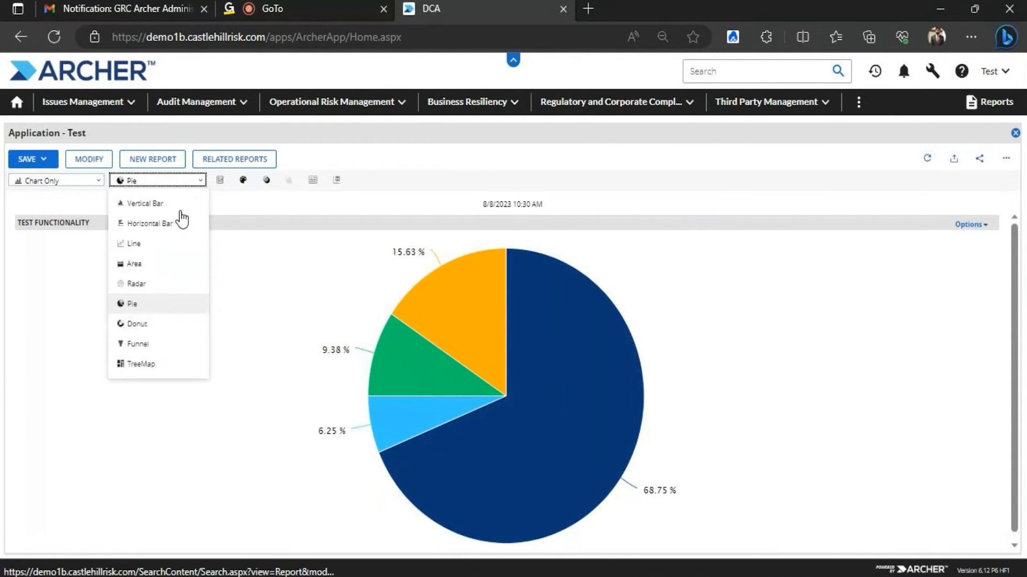
left_click(146, 284)
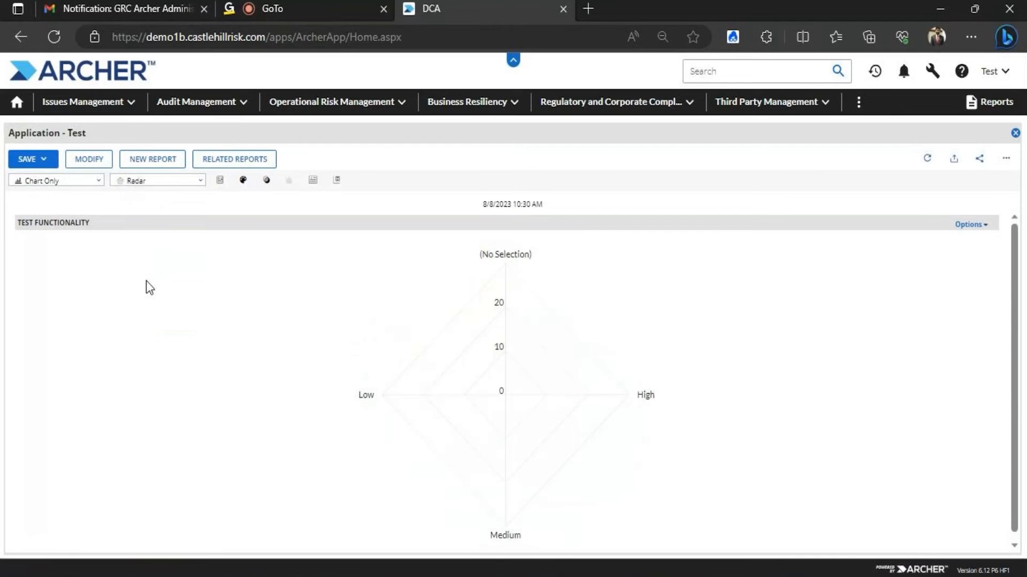
left_click(199, 182)
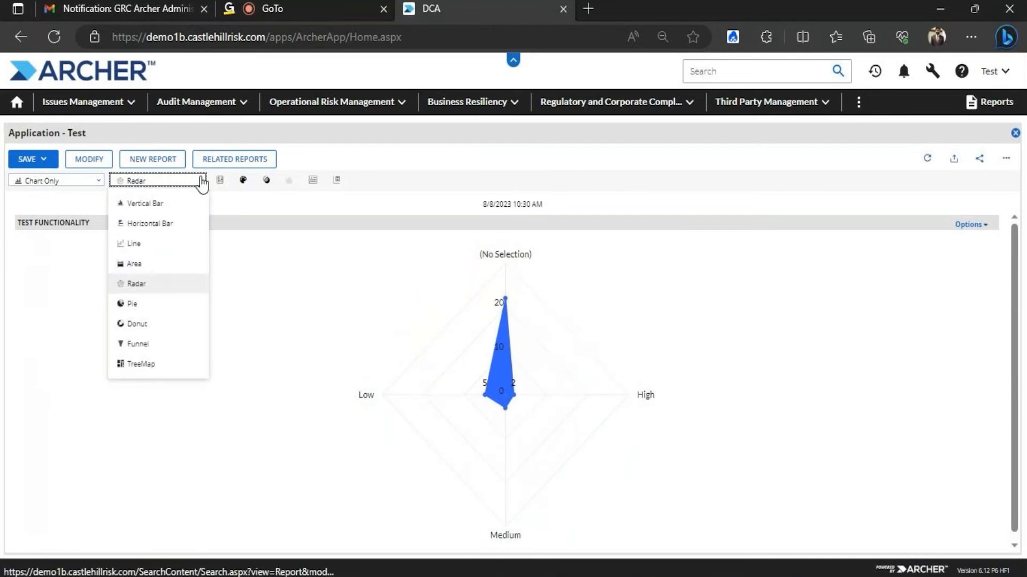
left_click(138, 265)
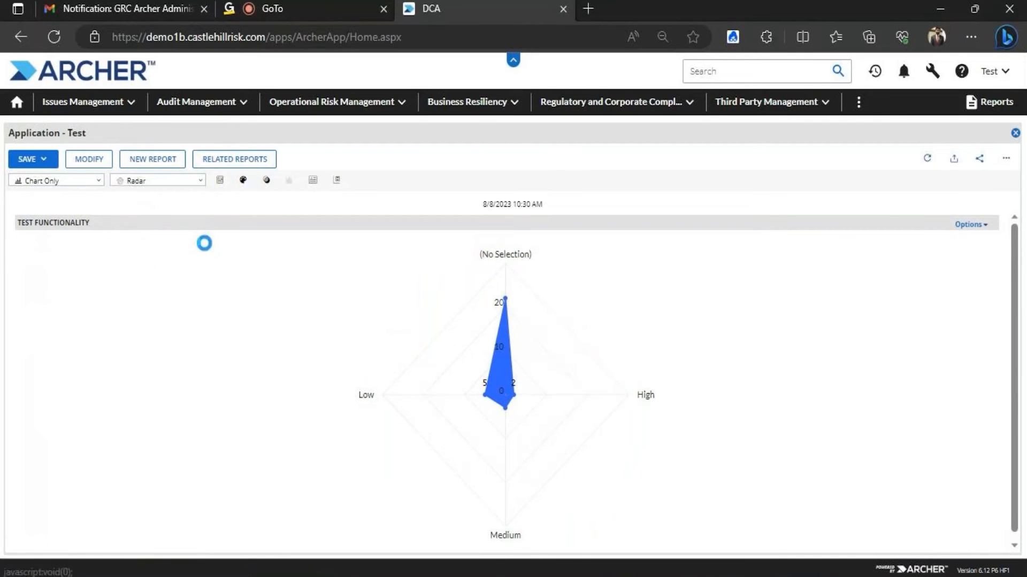
left_click(200, 182)
left_click(156, 246)
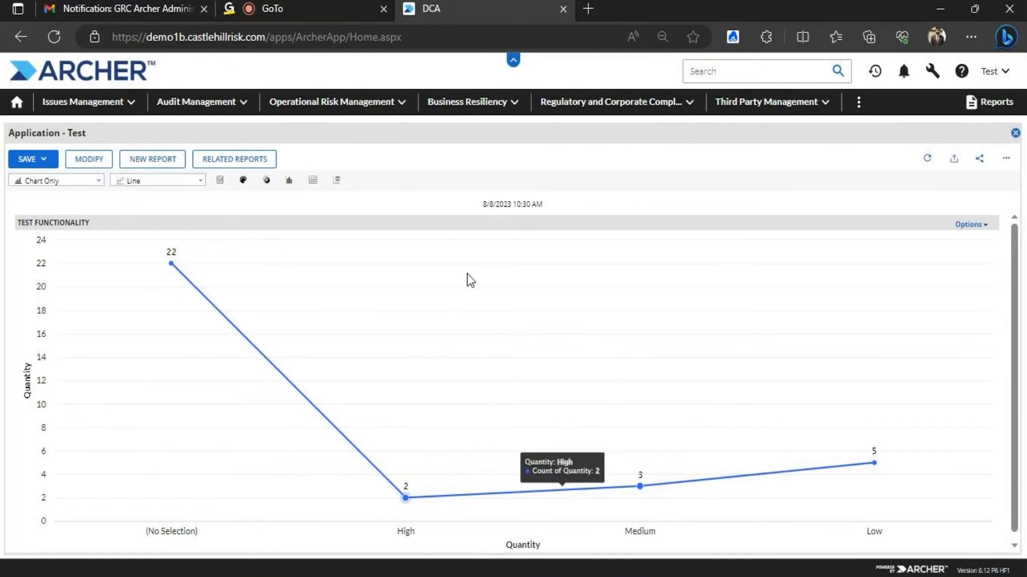
left_click(202, 186)
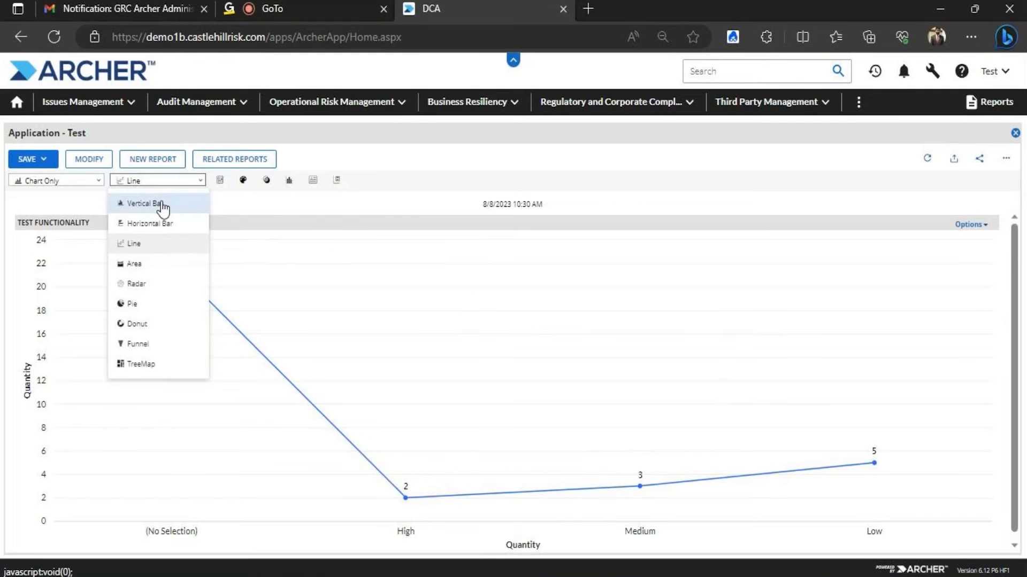
left_click(271, 220)
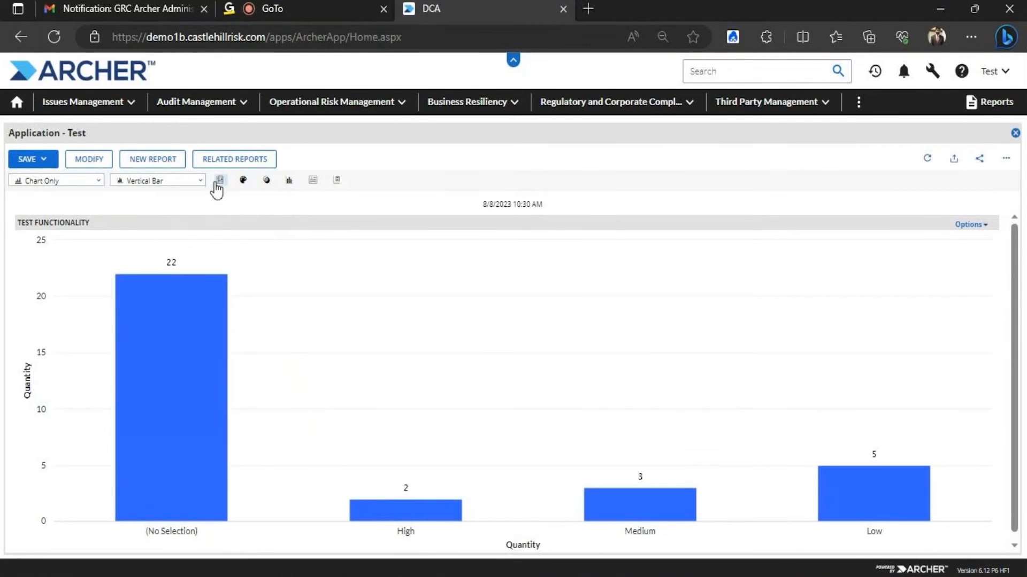
Apply Custom colours: (No Selection) orange, High red, Medium green, Low blue
left_click(242, 181)
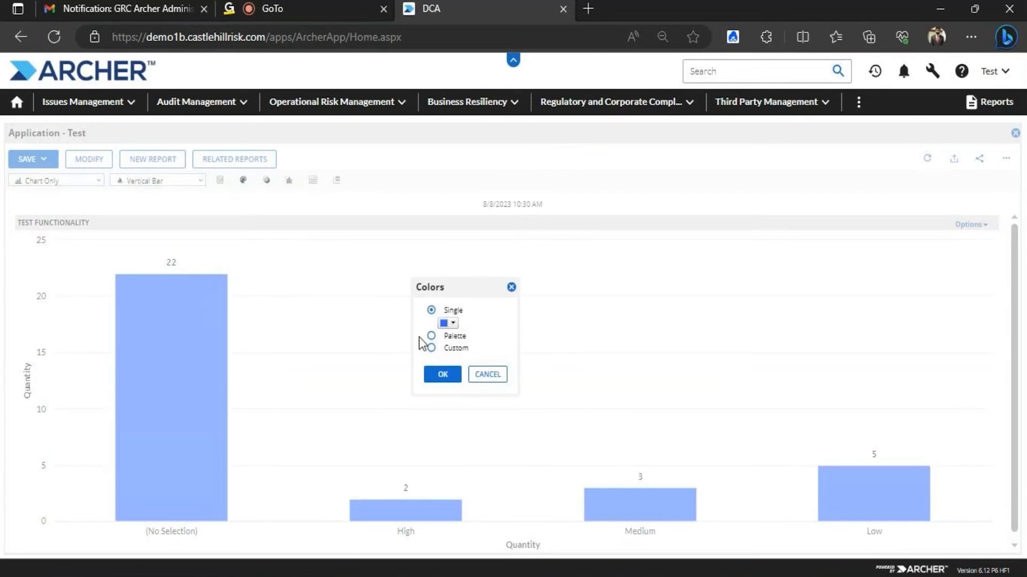
left_click(431, 336)
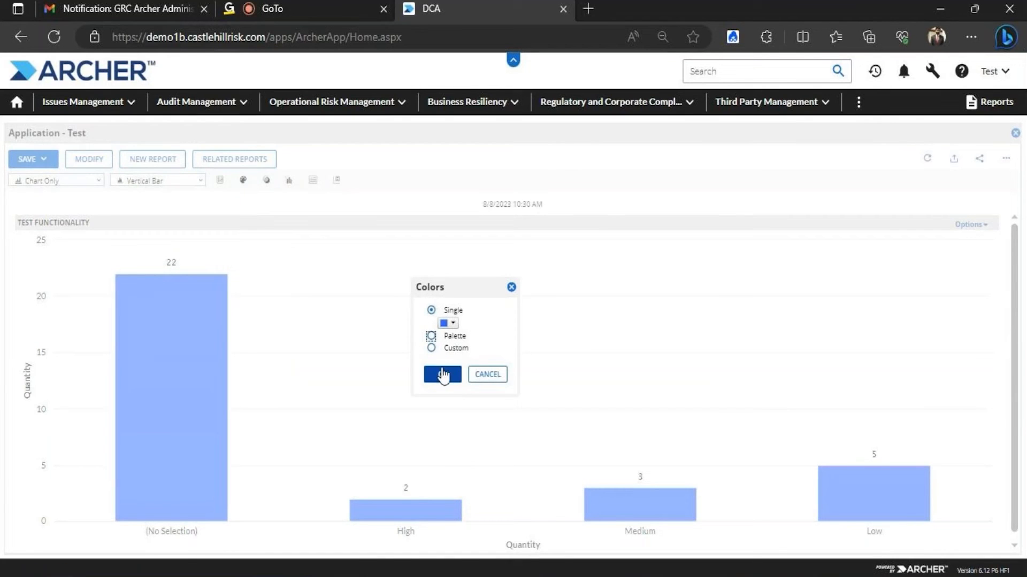
left_click(431, 336)
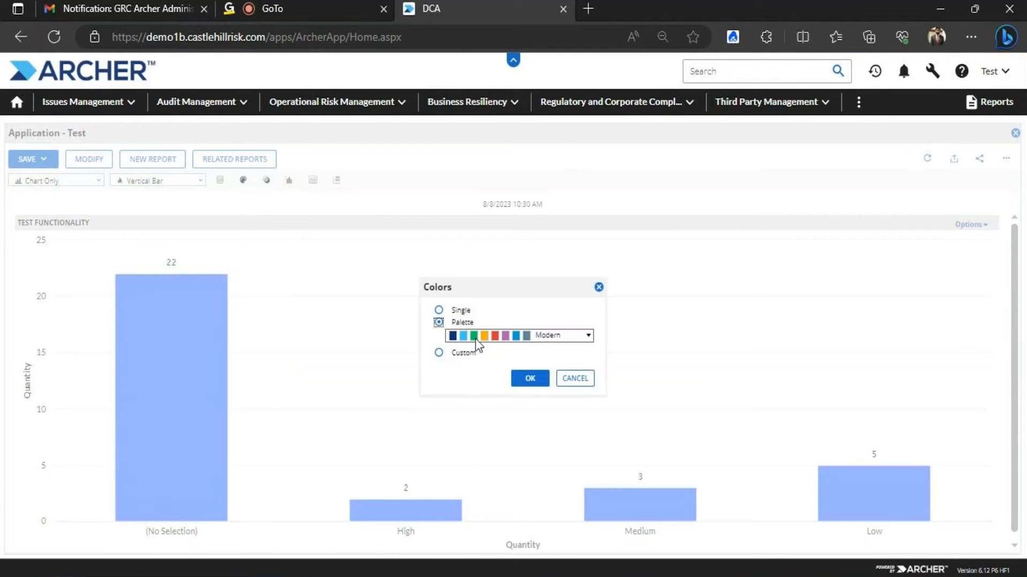
left_click(439, 353)
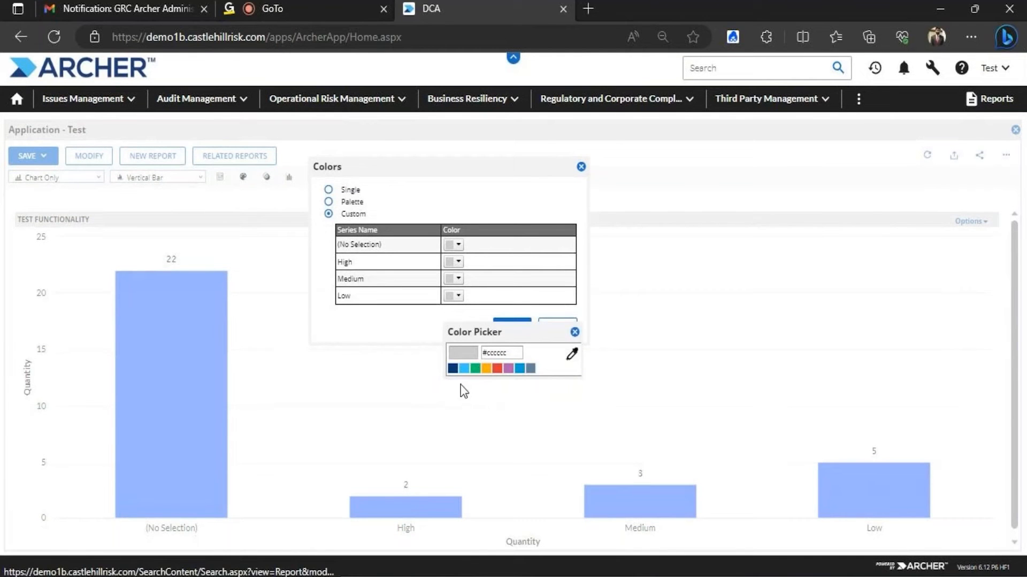
left_click(486, 368)
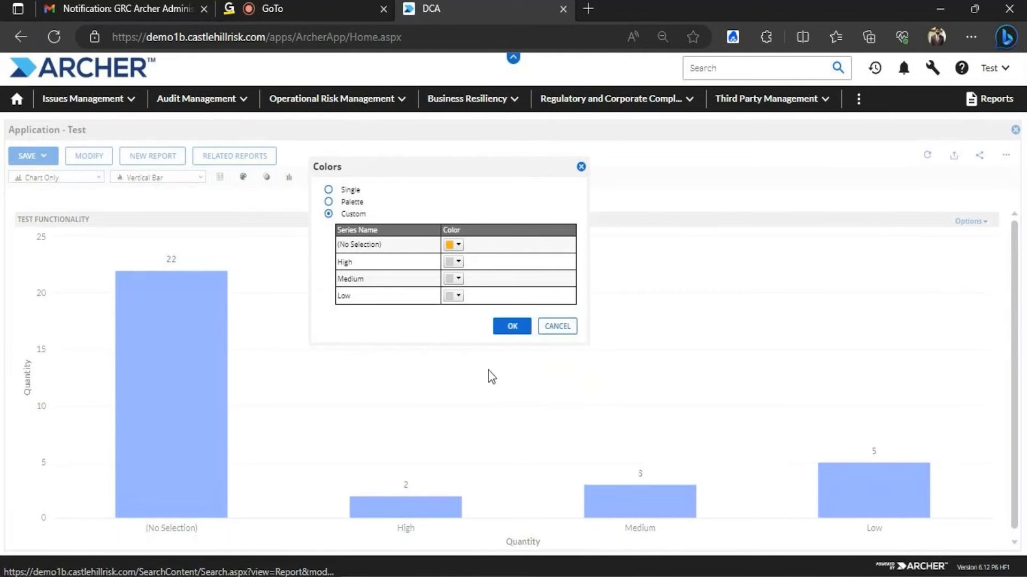
left_click(458, 262)
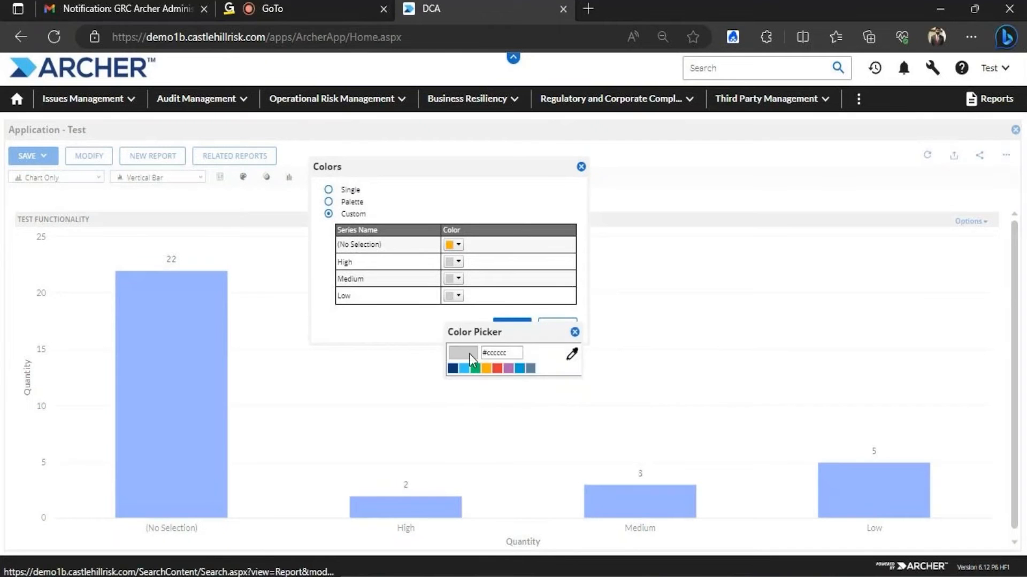
left_click(496, 368)
left_click(458, 279)
left_click(475, 368)
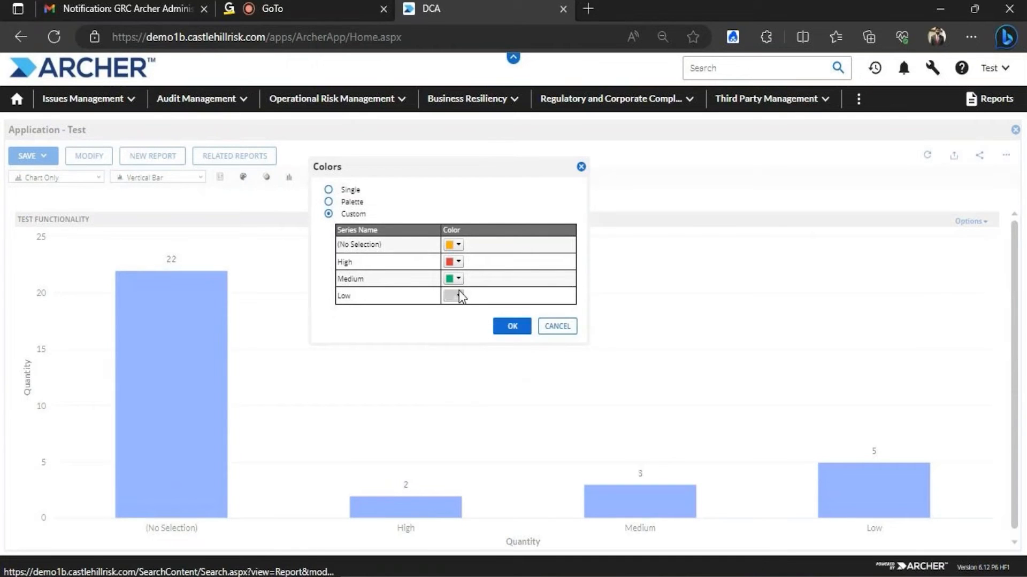
left_click(459, 295)
left_click(523, 370)
left_click(515, 330)
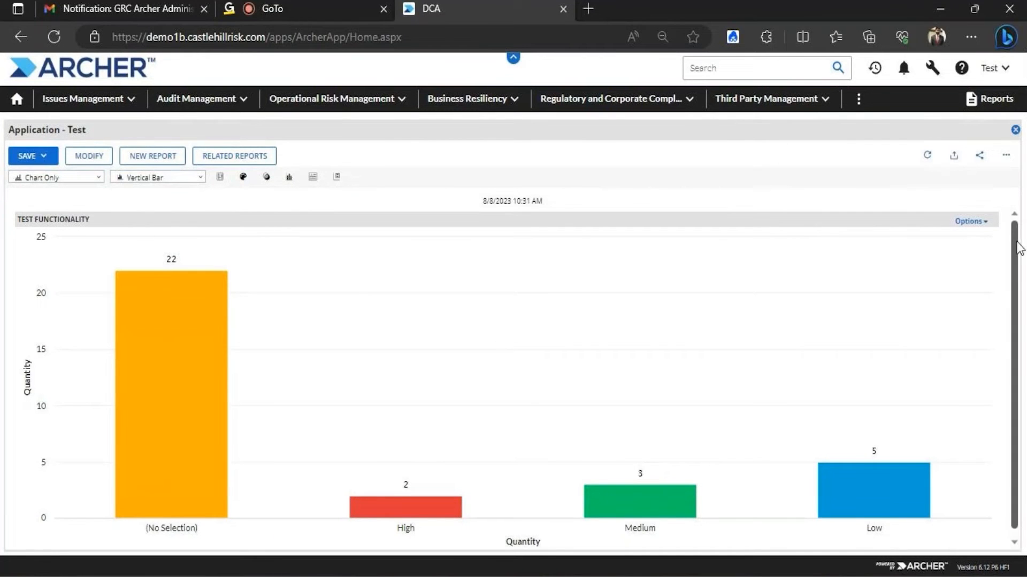
Switch the display to Chart And Data and scroll down to the Chart Data table
left_click(97, 179)
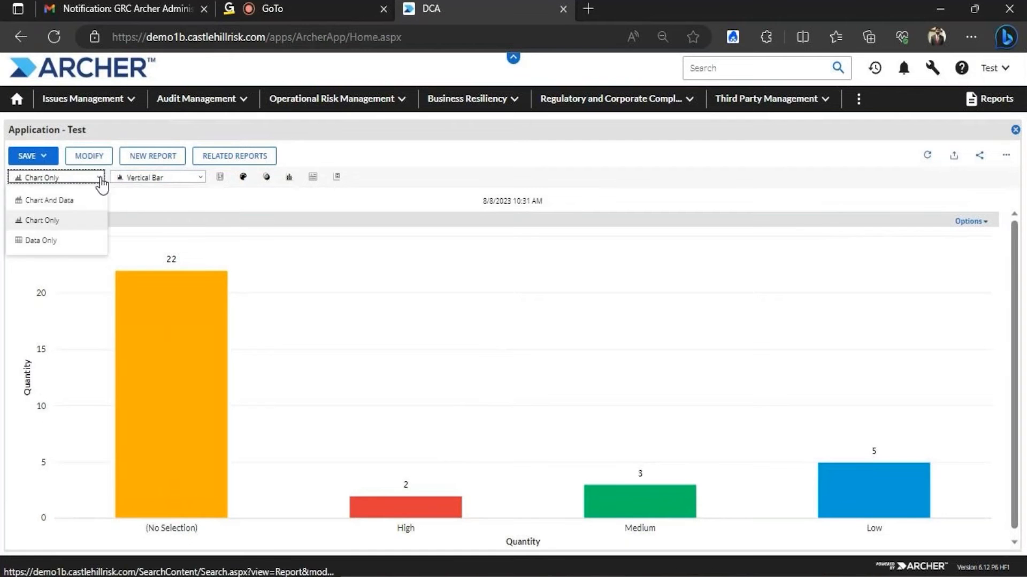
left_click(68, 201)
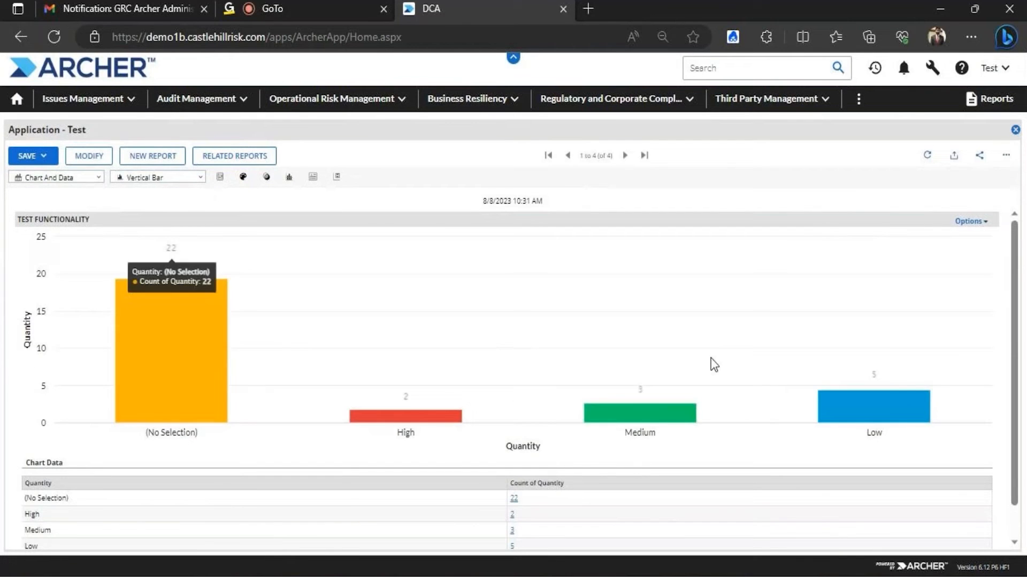
scroll(1016, 294, "down", 1)
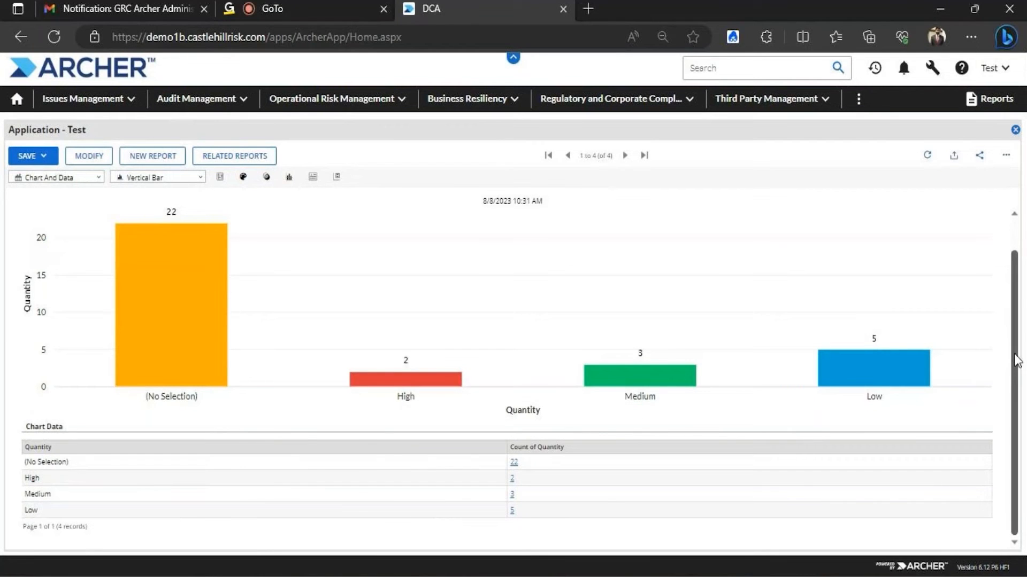
left_click_drag(1018, 361, 1018, 292)
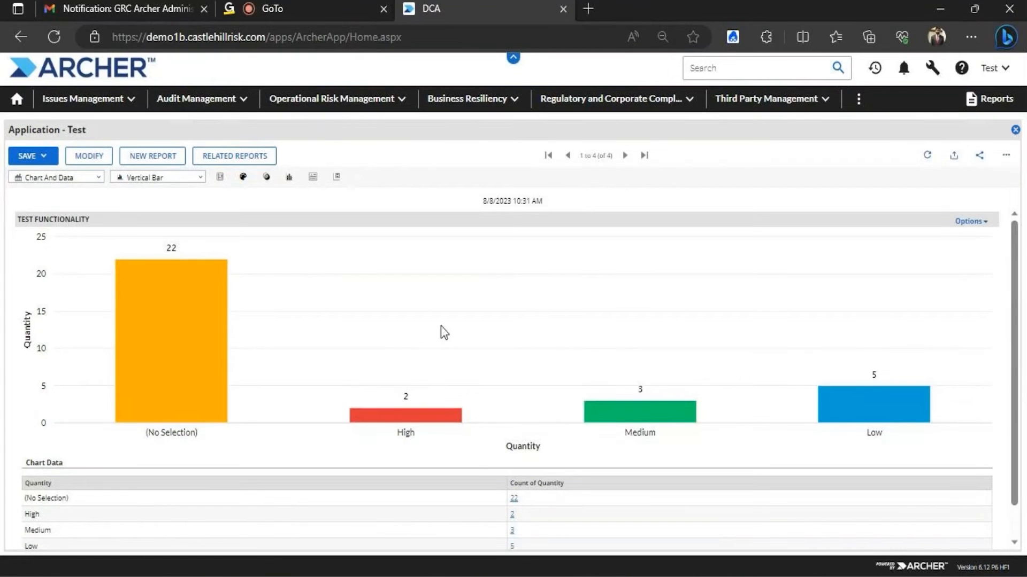
left_click(147, 179)
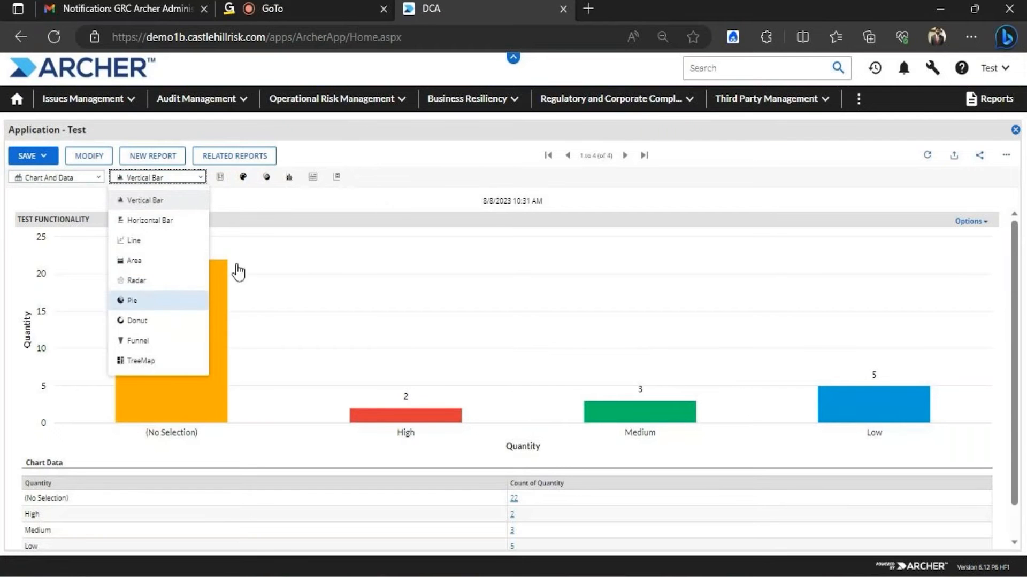
Add a cumulative percentage line to the bar chart, leaving Options and Chart Markers unchanged
left_click(427, 190)
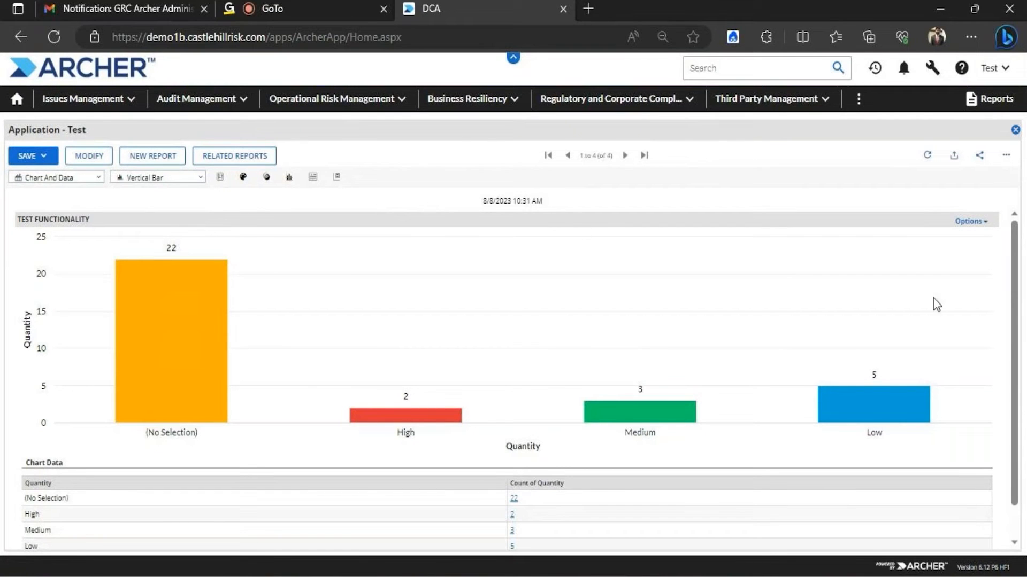
left_click(978, 222)
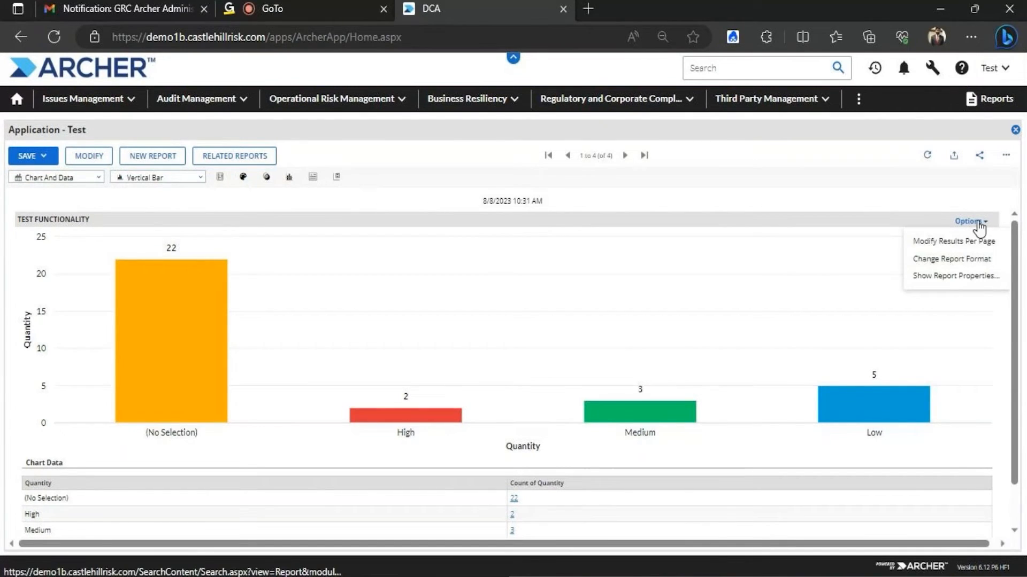
left_click(930, 198)
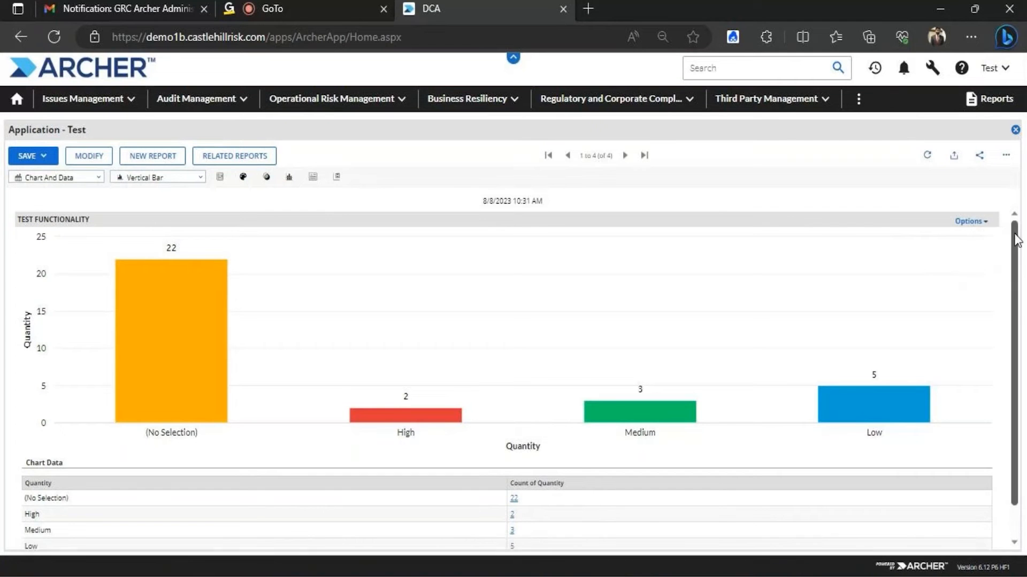
left_click(267, 178)
left_click(270, 221)
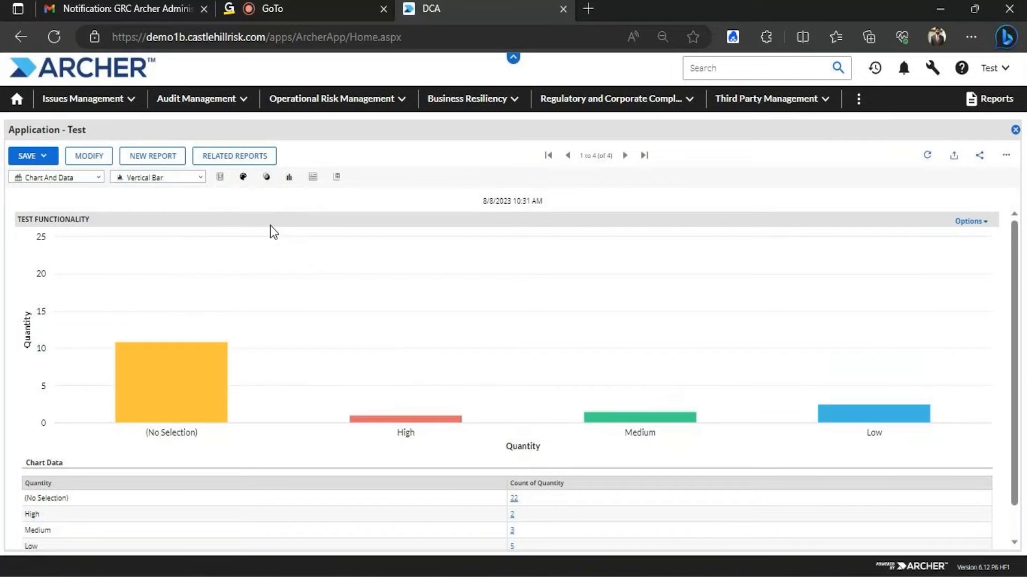
left_click(289, 177)
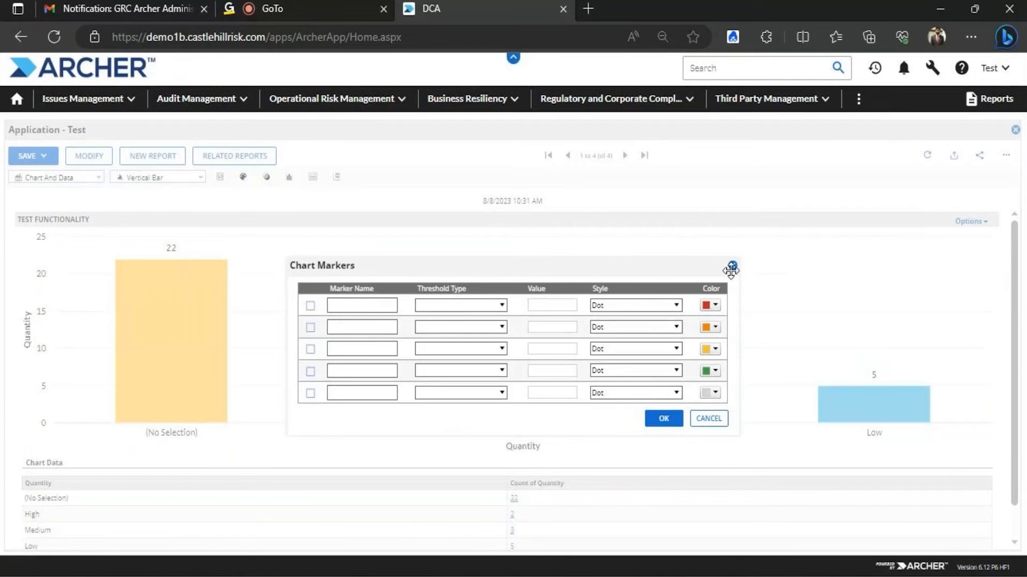
left_click(733, 266)
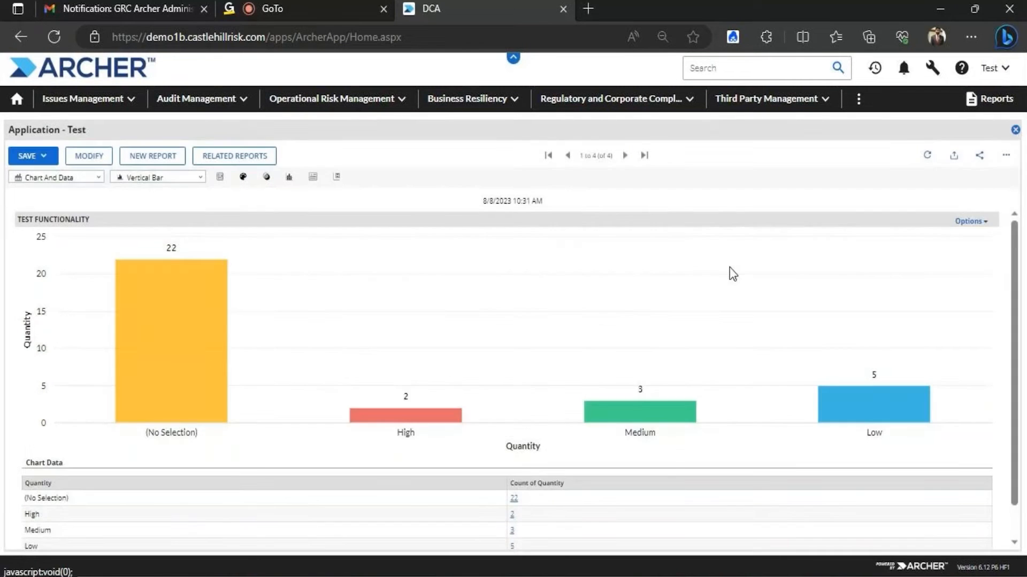
Try Full Stacked and 100% stacked bar layouts, then switch to a logarithmic scale
left_click(220, 177)
left_click(230, 245)
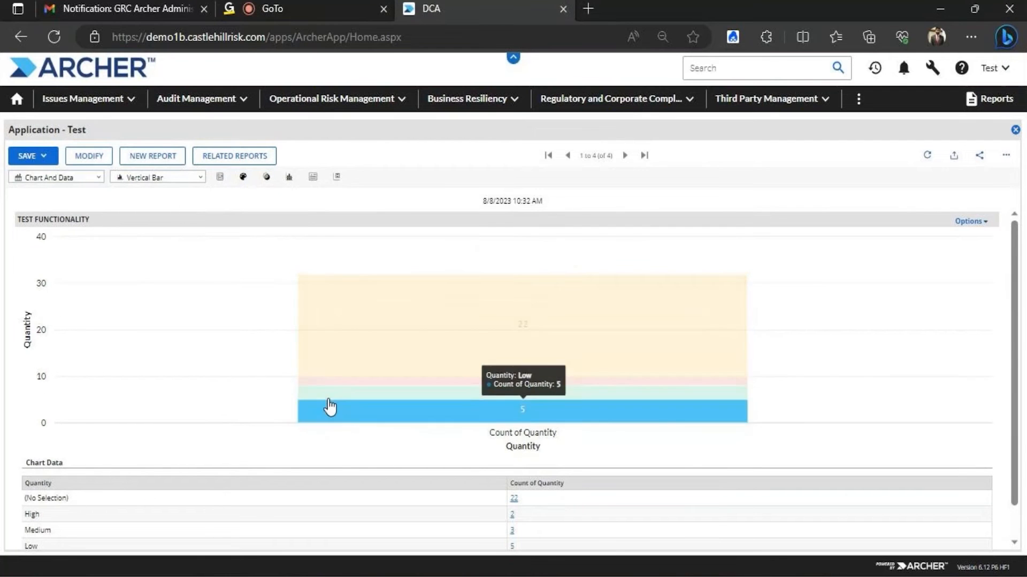
left_click(220, 178)
left_click(230, 242)
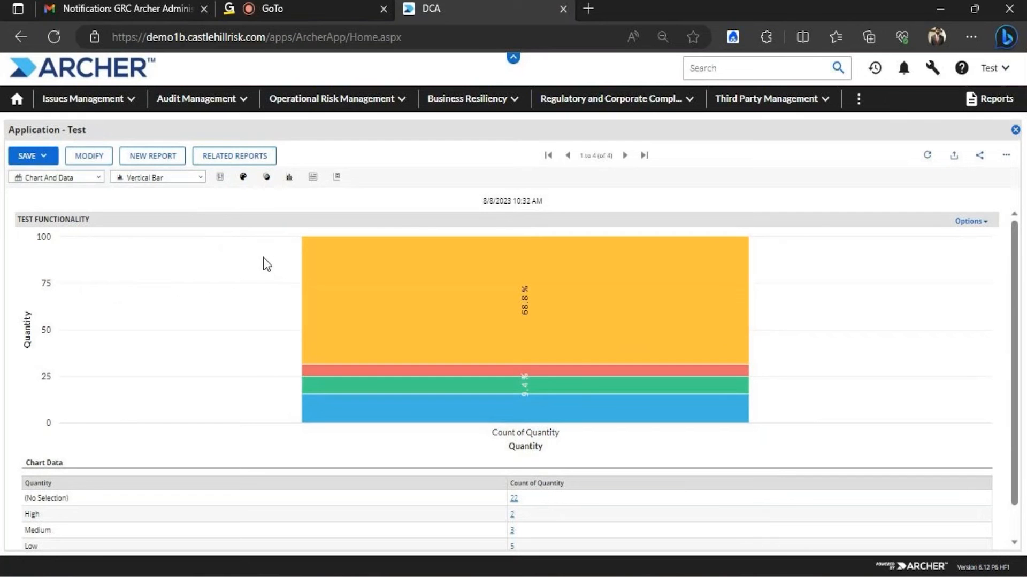
left_click(220, 178)
left_click(240, 270)
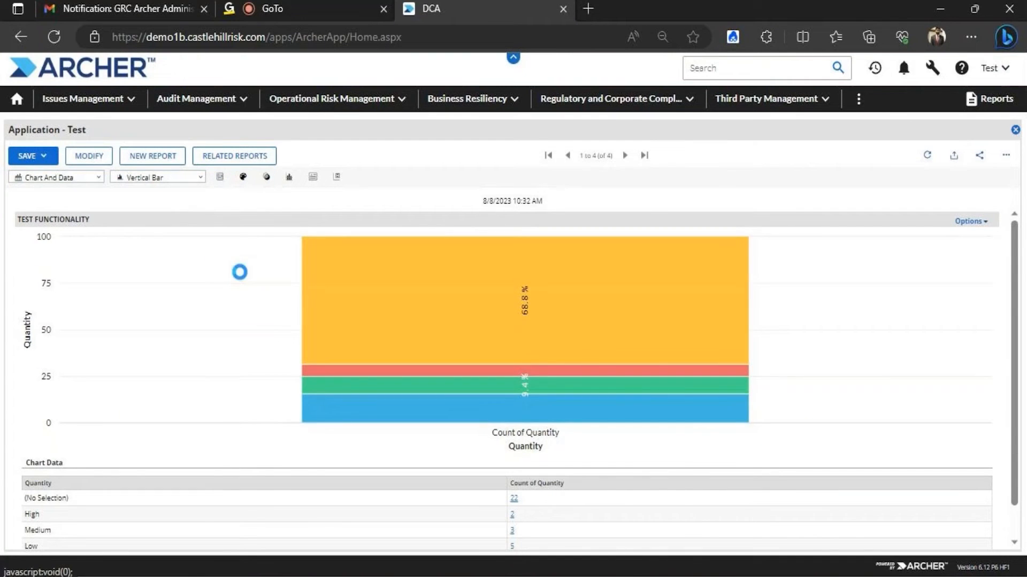
left_click(220, 177)
Switch the Quantity statistics chart from Pareto to Radar, then reopen the report's field settings
left_click(239, 293)
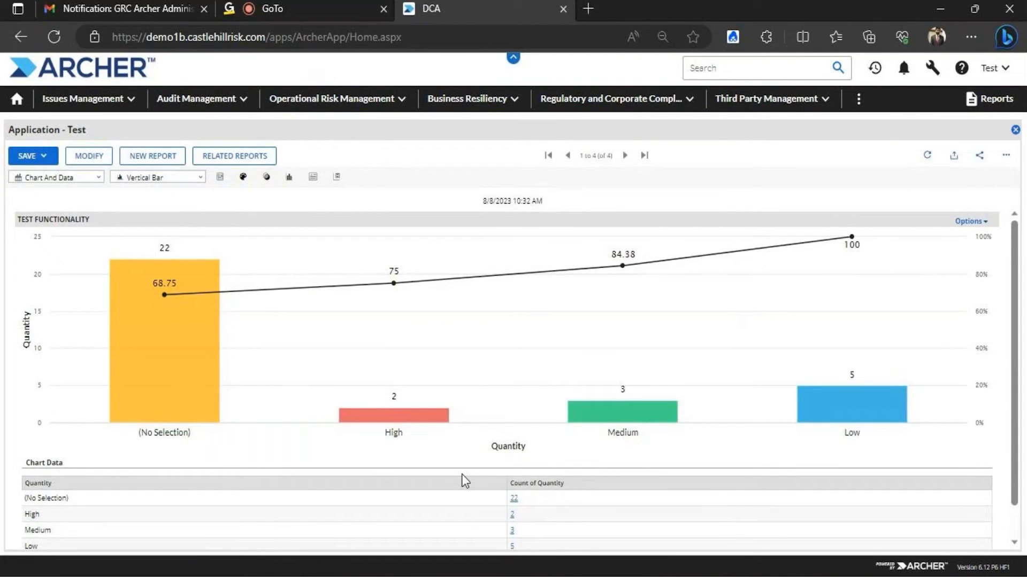
mouse_move(187, 257)
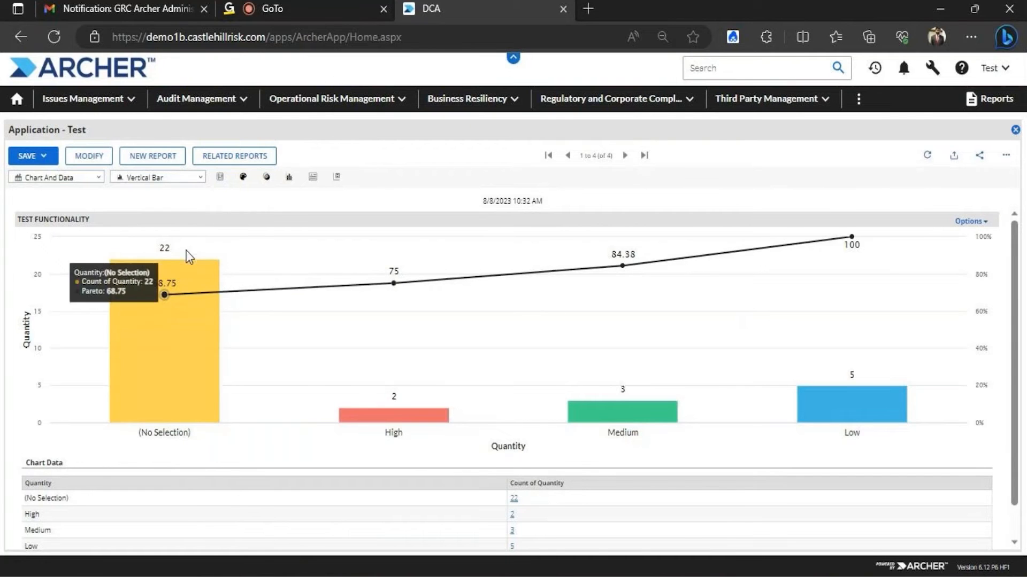
mouse_move(911, 305)
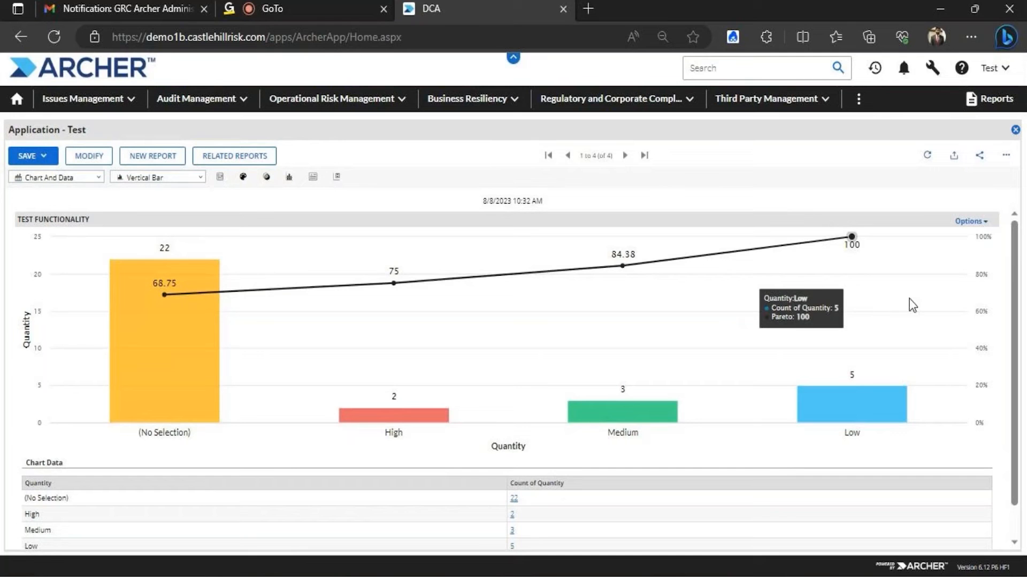
mouse_move(608, 305)
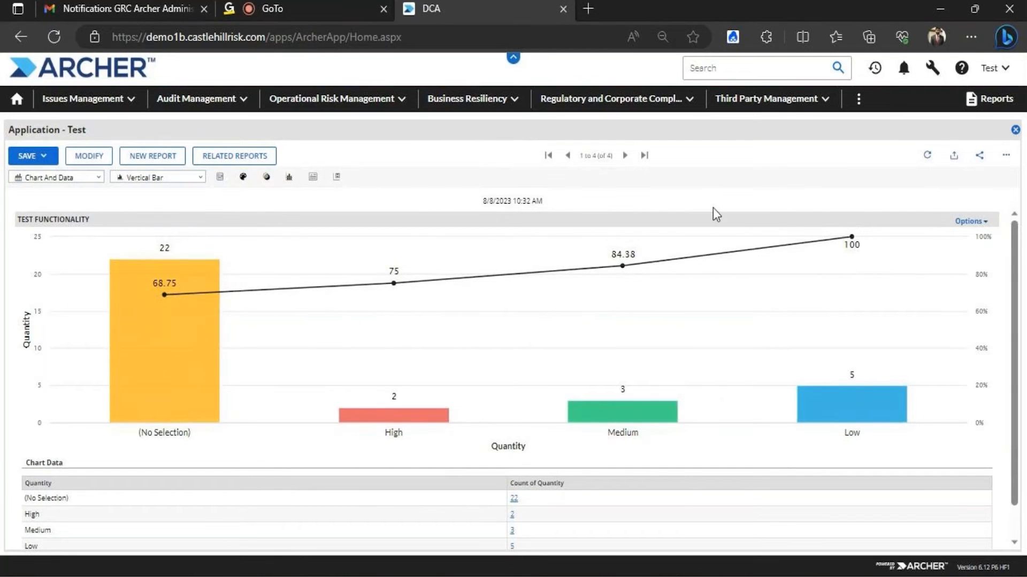
left_click(180, 179)
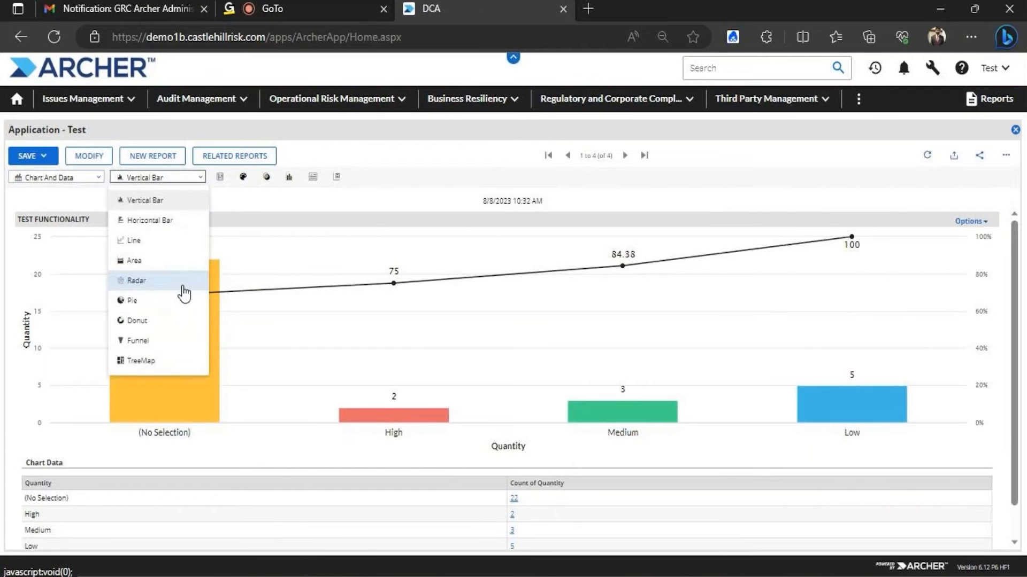
left_click(182, 285)
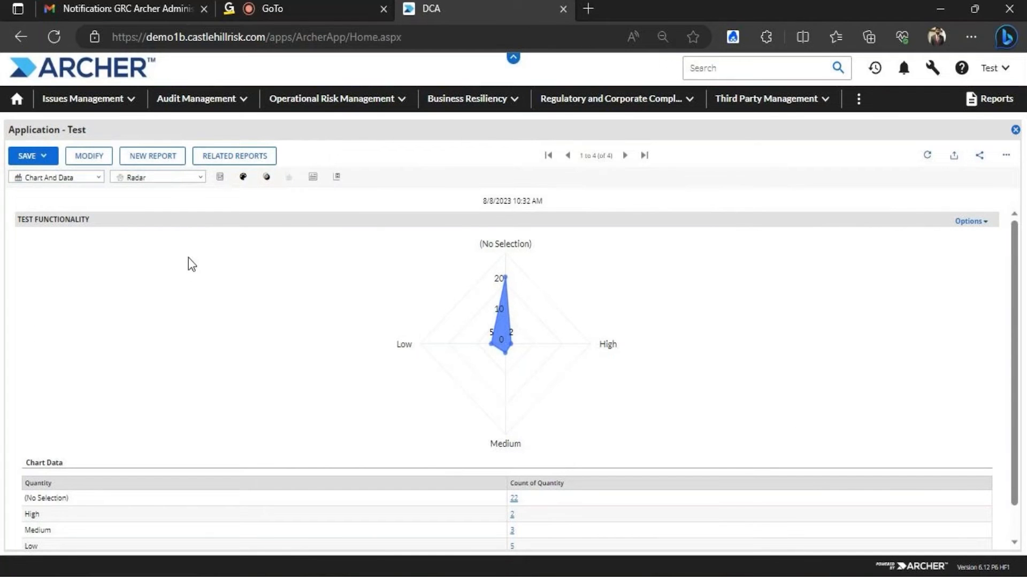
left_click(100, 157)
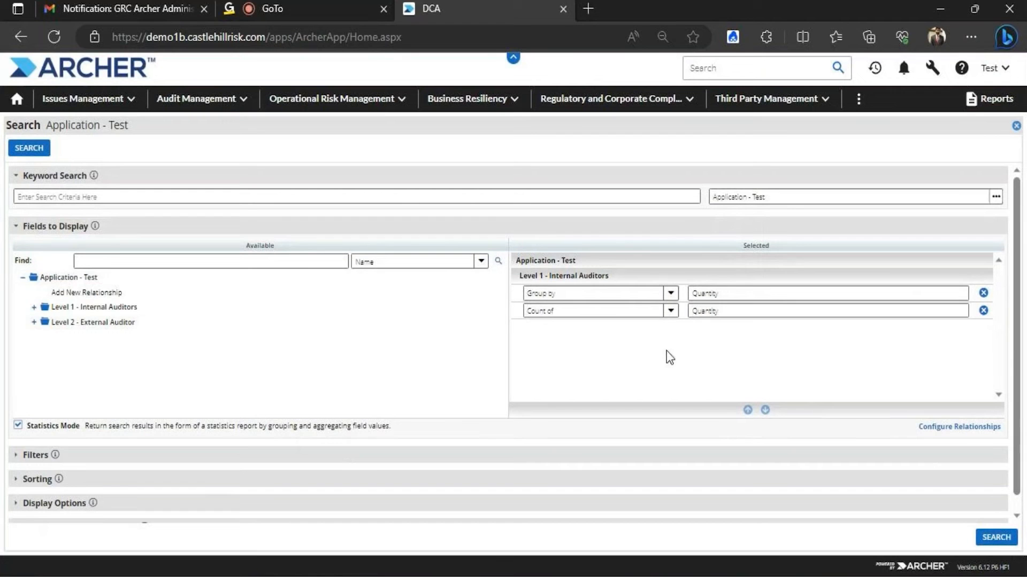
From Level 1 - Internal Auditors, add Value - To a field as a grouping and a count
left_click(34, 307)
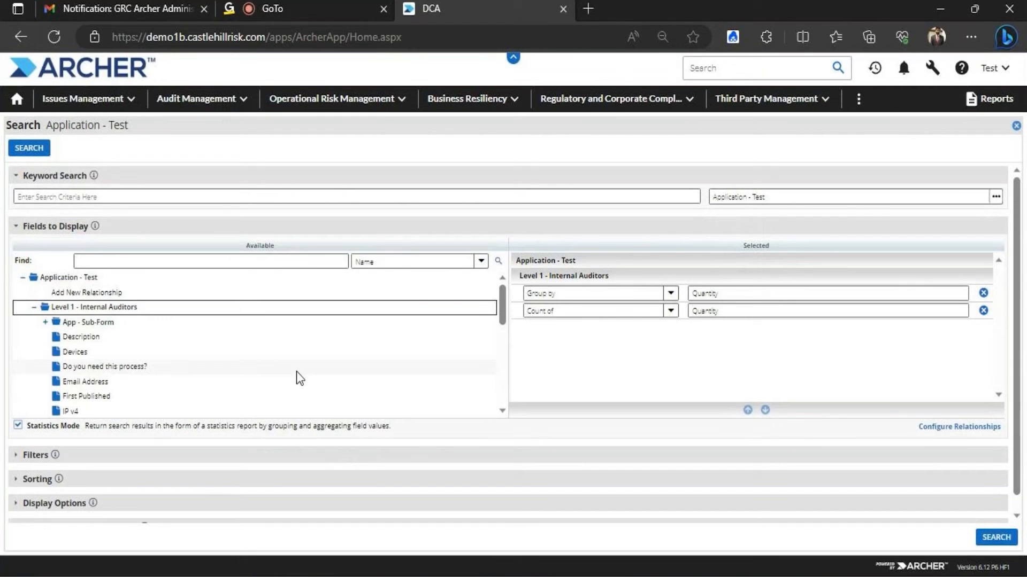
left_click_drag(502, 296, 508, 377)
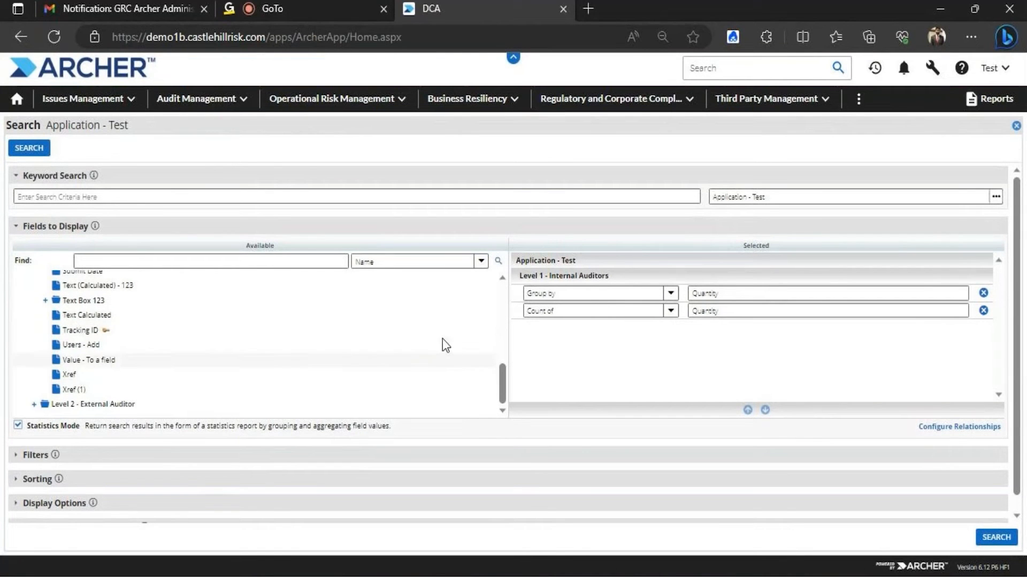
double_click(114, 356)
double_click(114, 374)
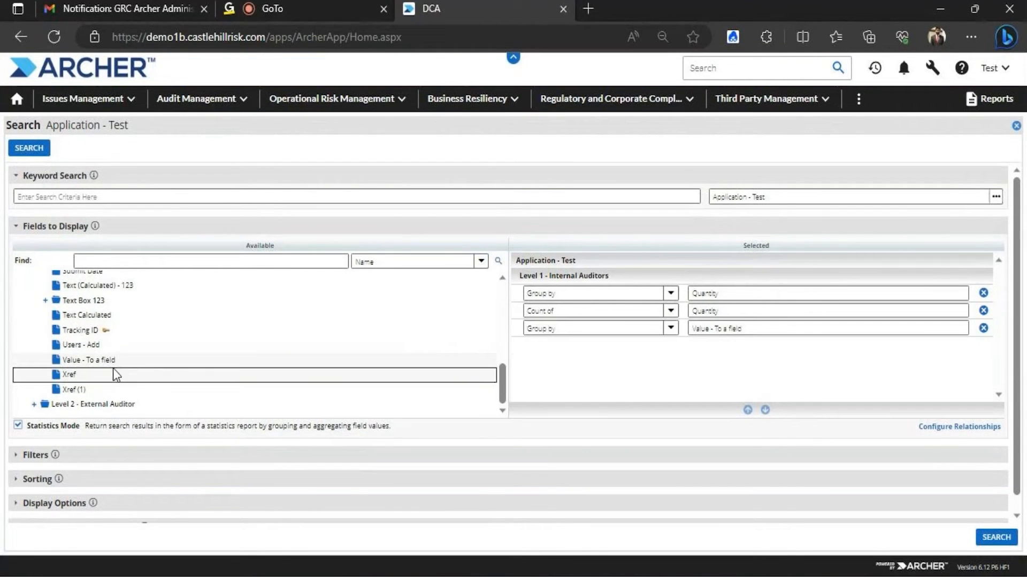
left_click(982, 346)
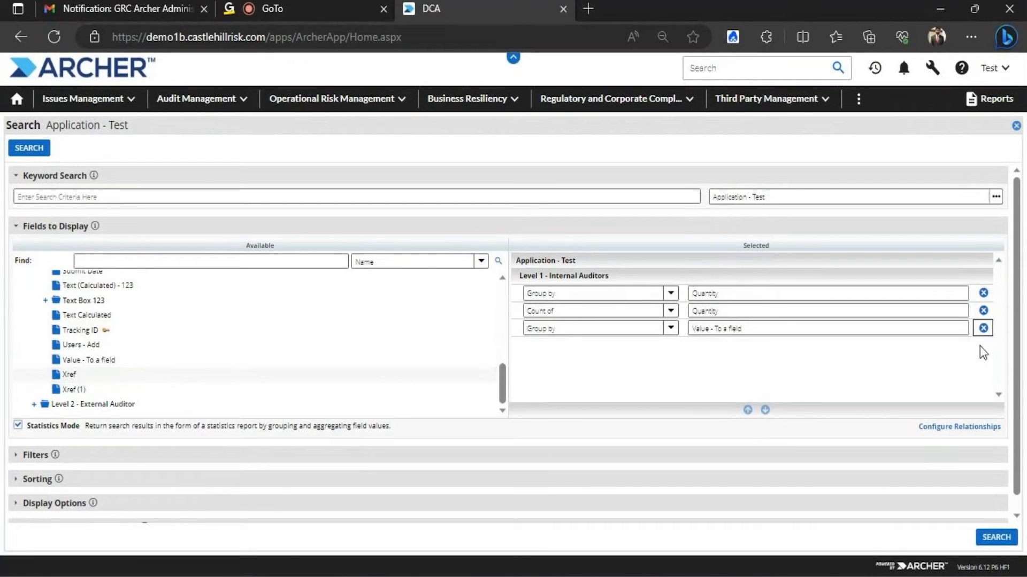
double_click(96, 360)
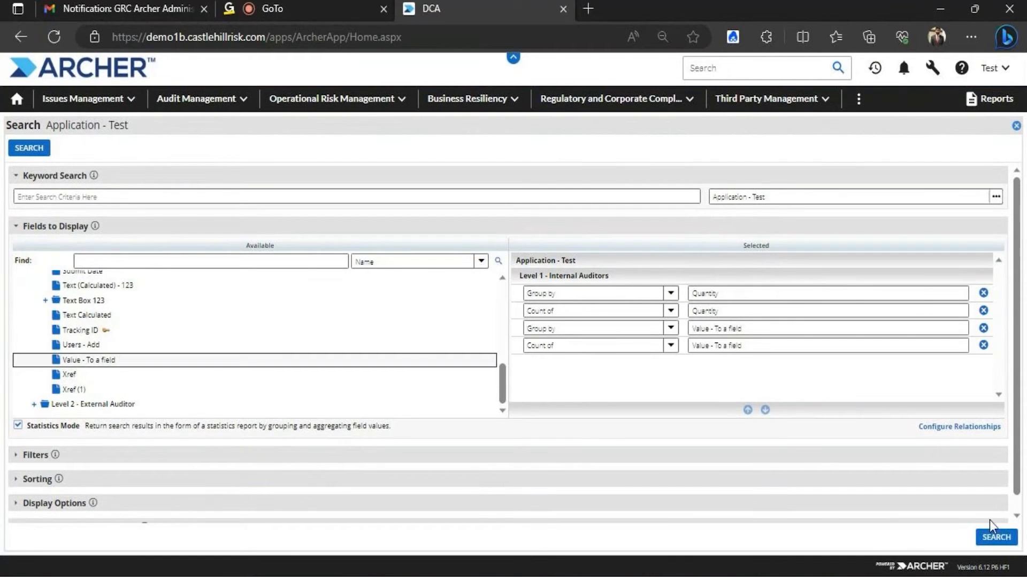
Run the report as a scatter plot with chart and data, then remove the Value - To a field count
left_click(995, 538)
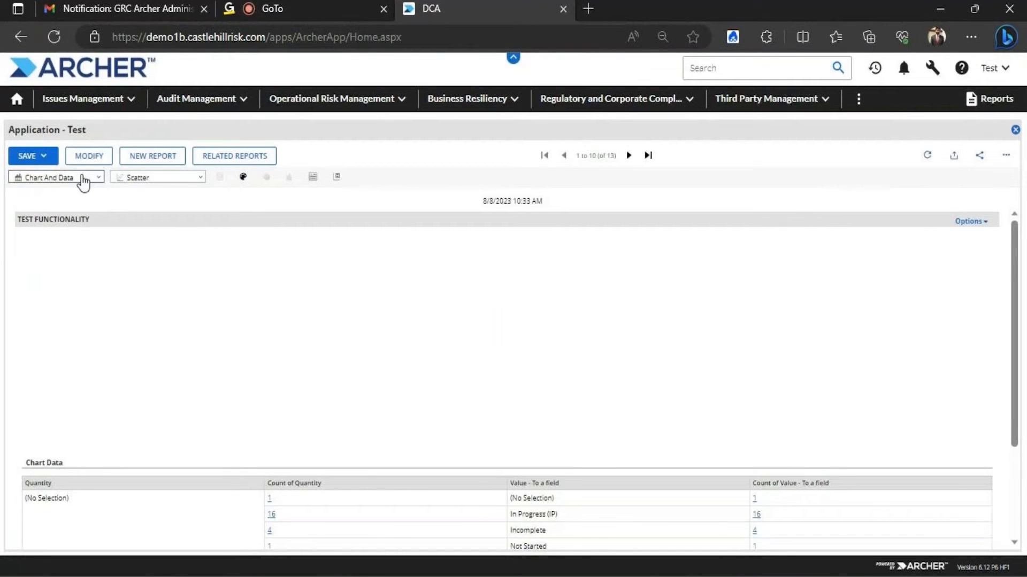
left_click(80, 178)
left_click(75, 201)
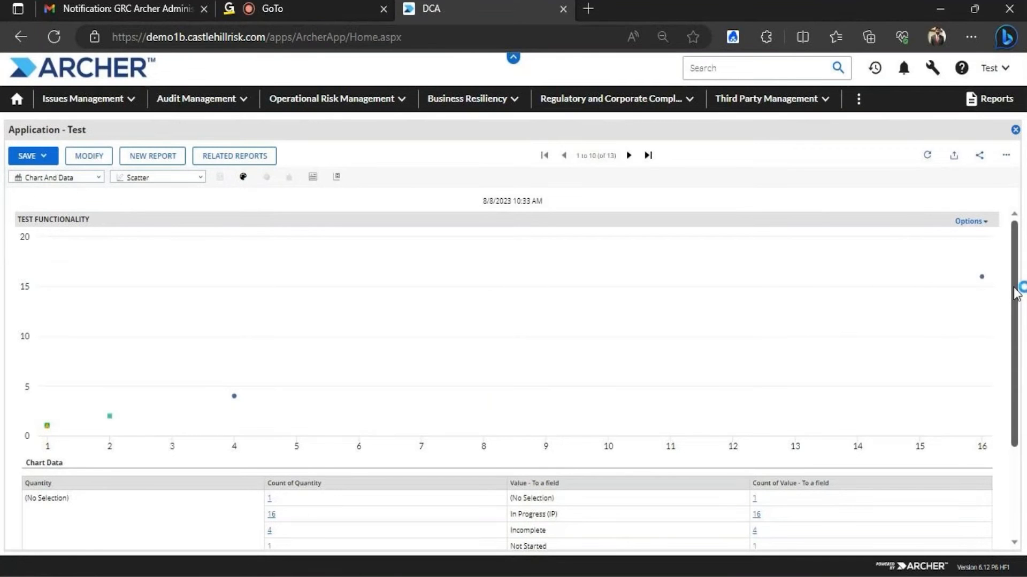
left_click(178, 180)
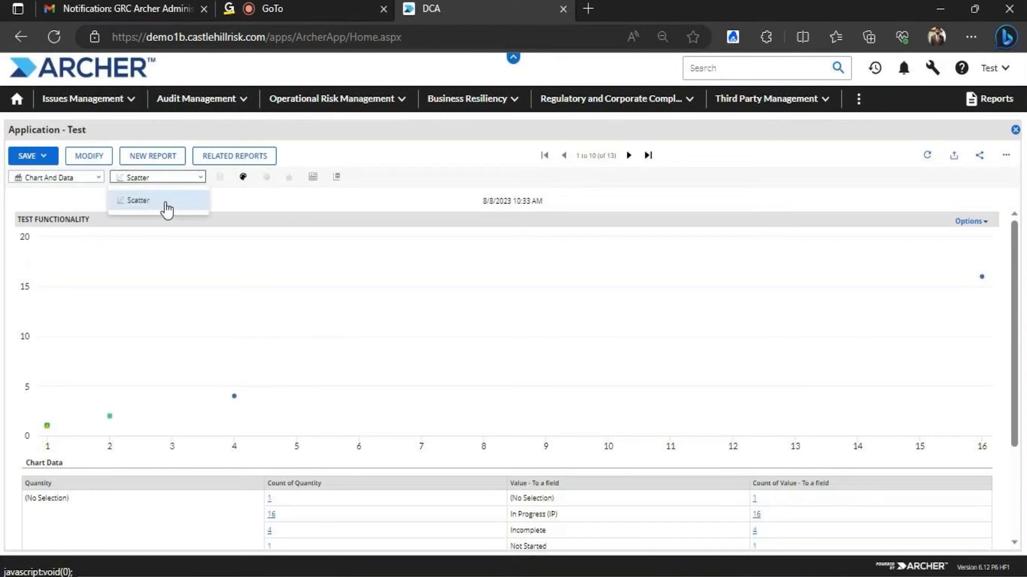
left_click(163, 202)
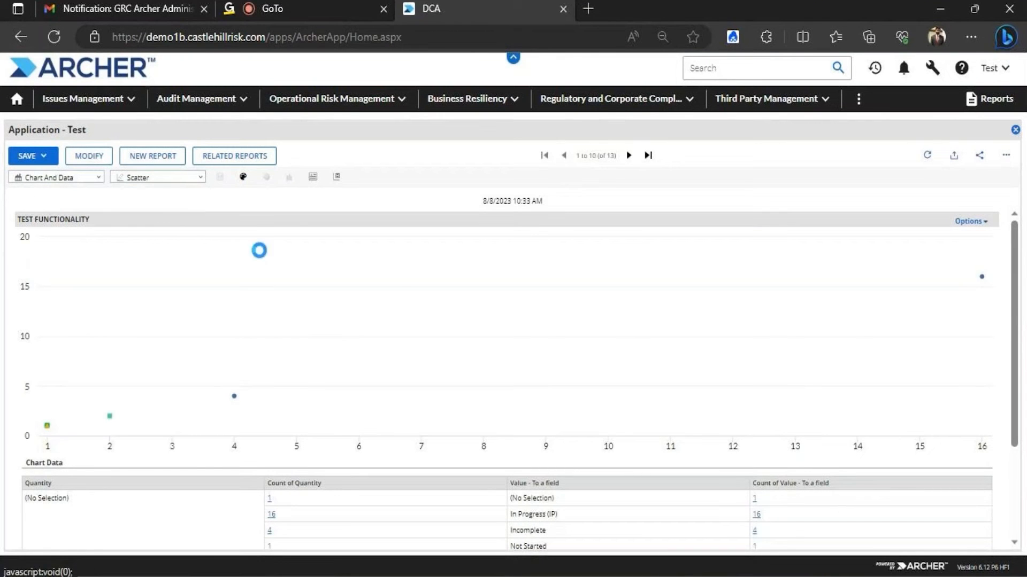
left_click(89, 158)
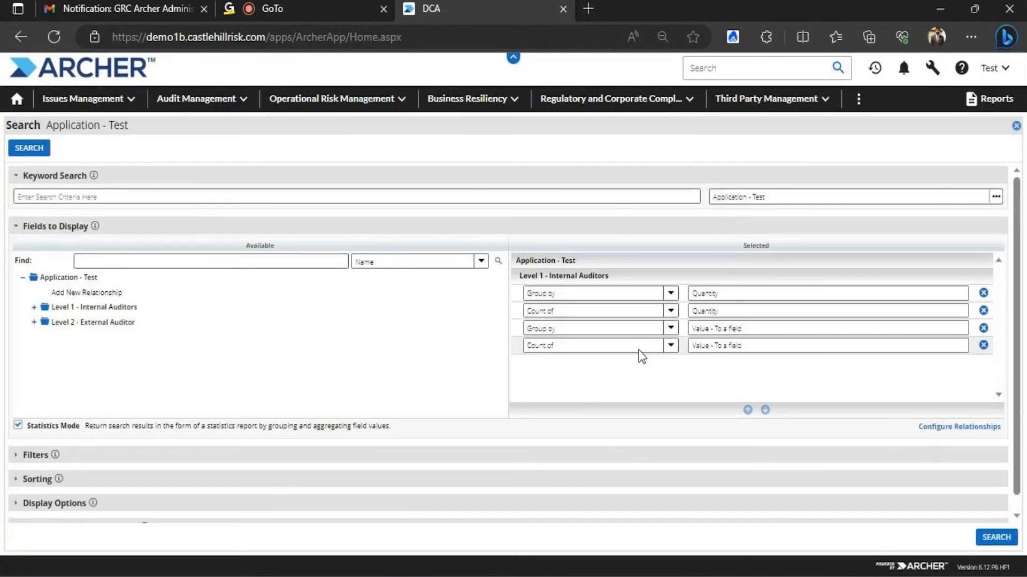
left_click(983, 345)
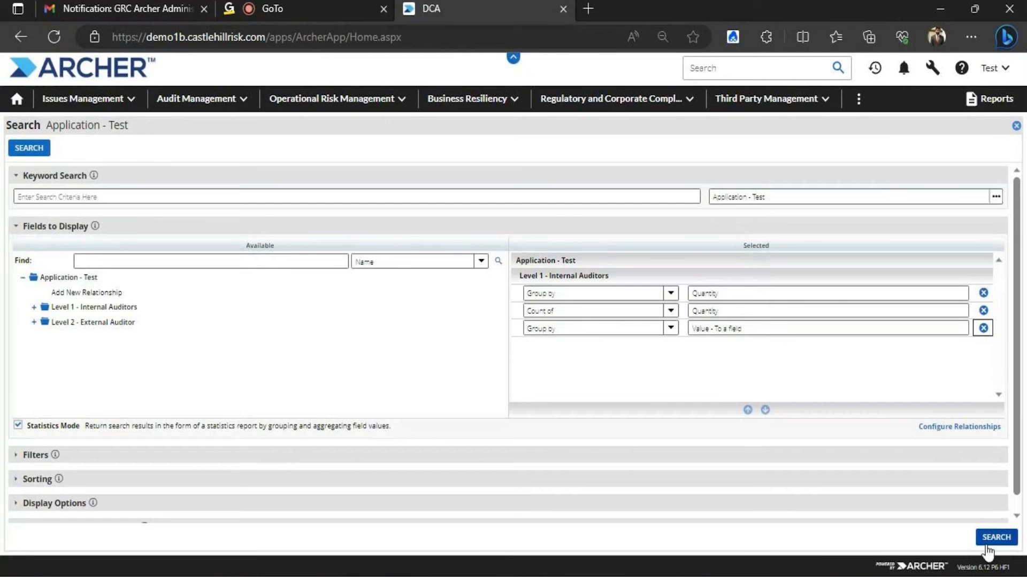
left_click(993, 539)
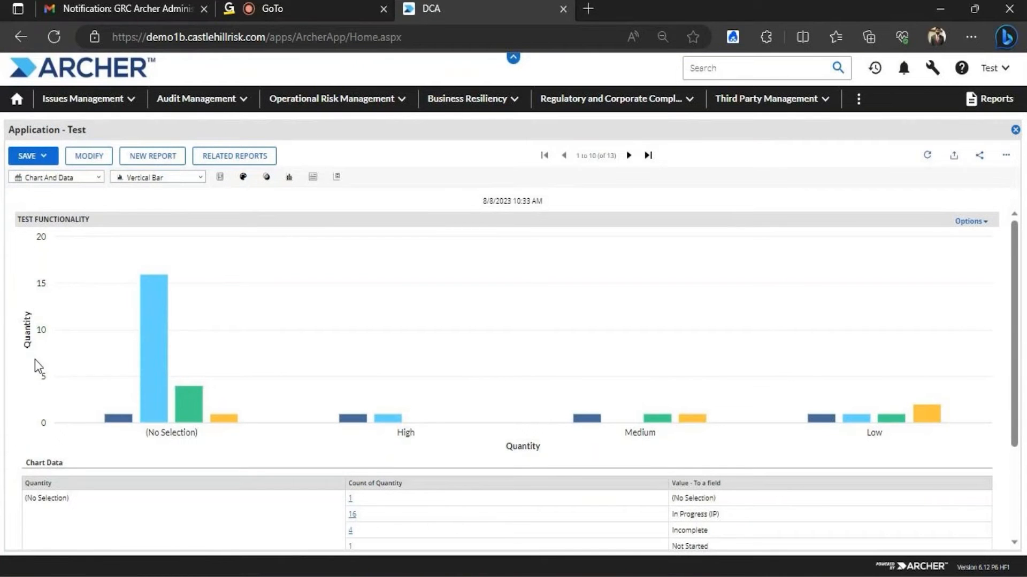
mouse_move(161, 359)
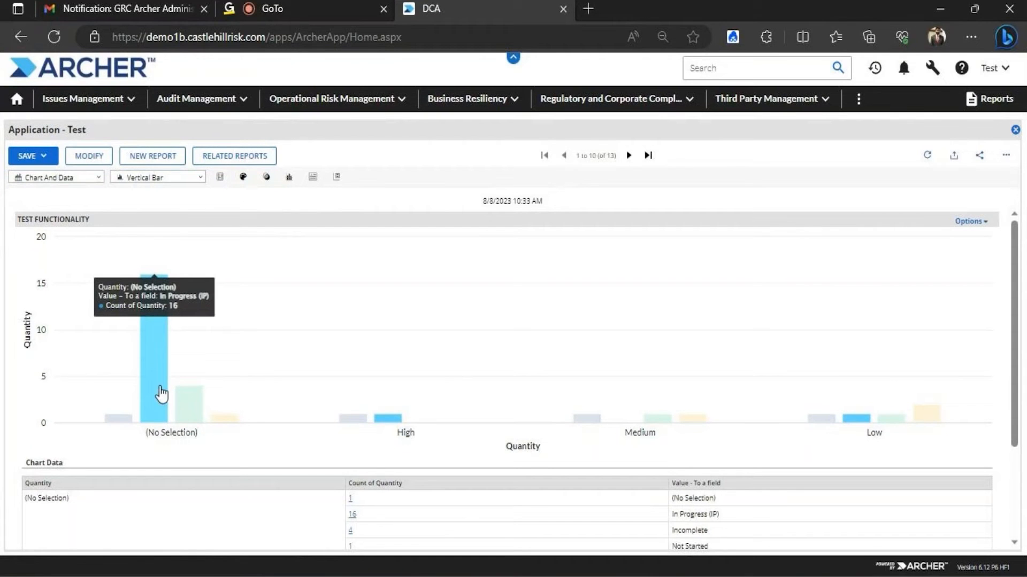
mouse_move(190, 411)
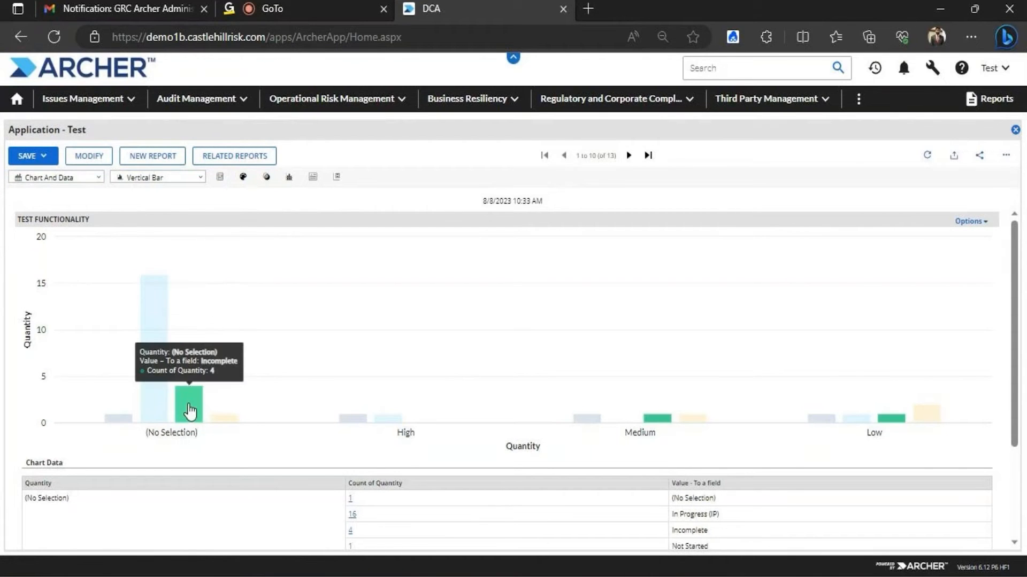
mouse_move(230, 422)
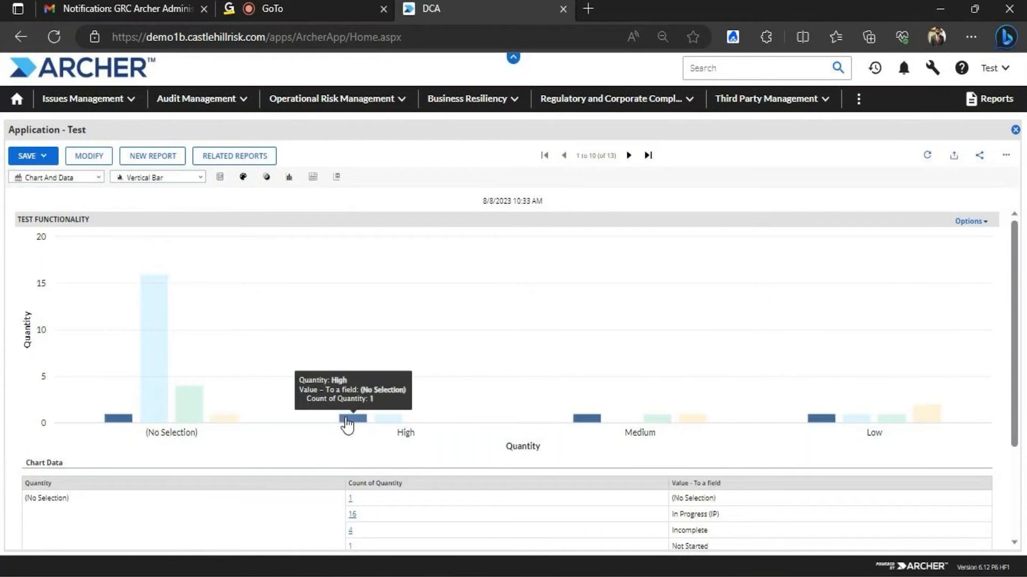
mouse_move(390, 411)
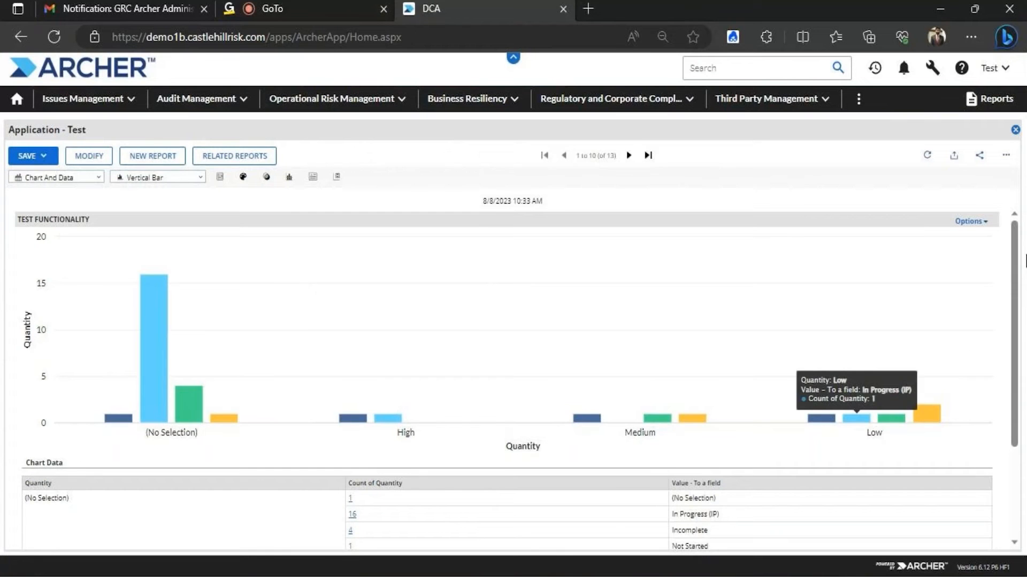
left_click_drag(1015, 262, 1022, 353)
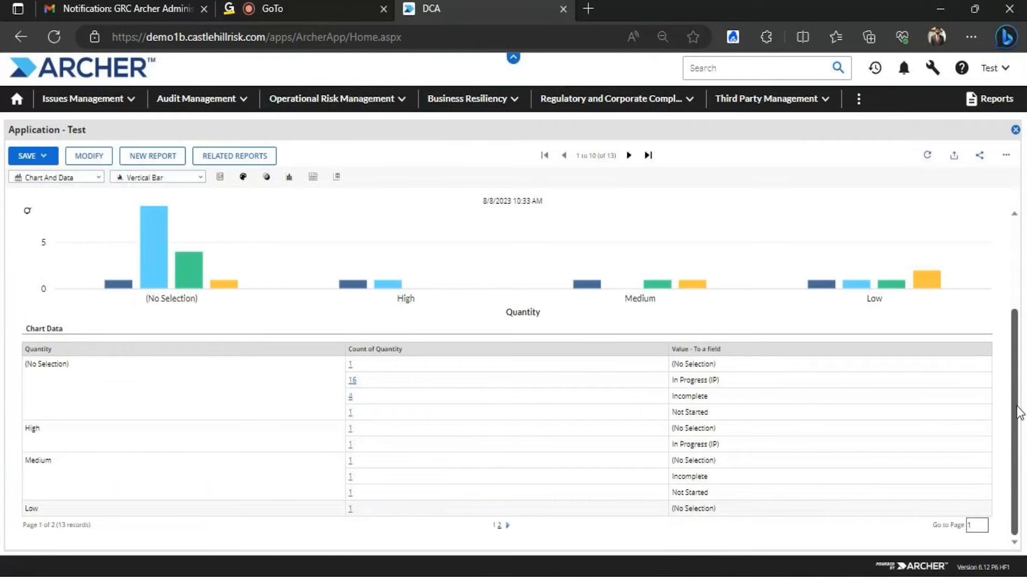
left_click(1017, 300)
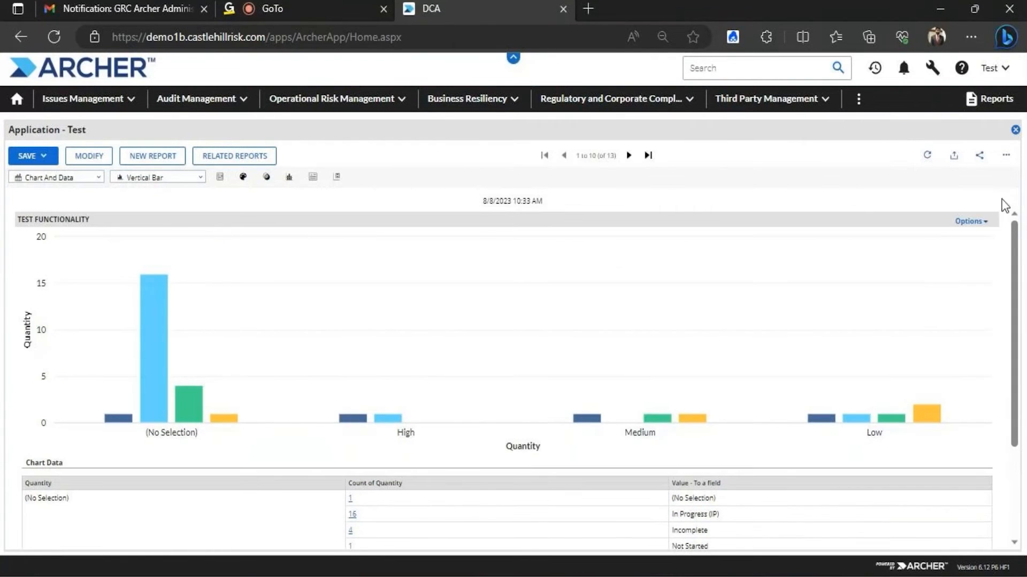
left_click(90, 155)
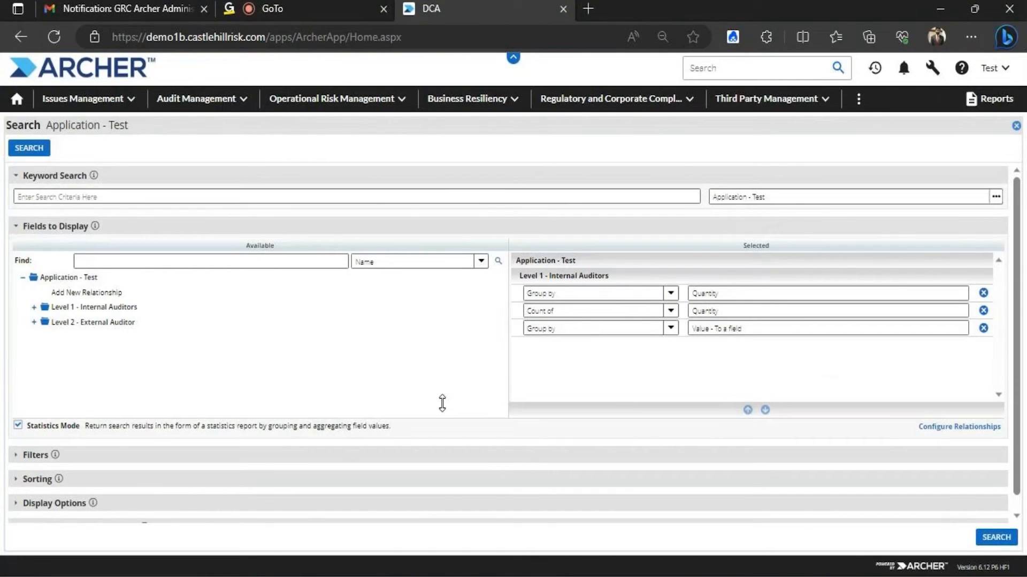
scroll(1016, 252, "down", 1)
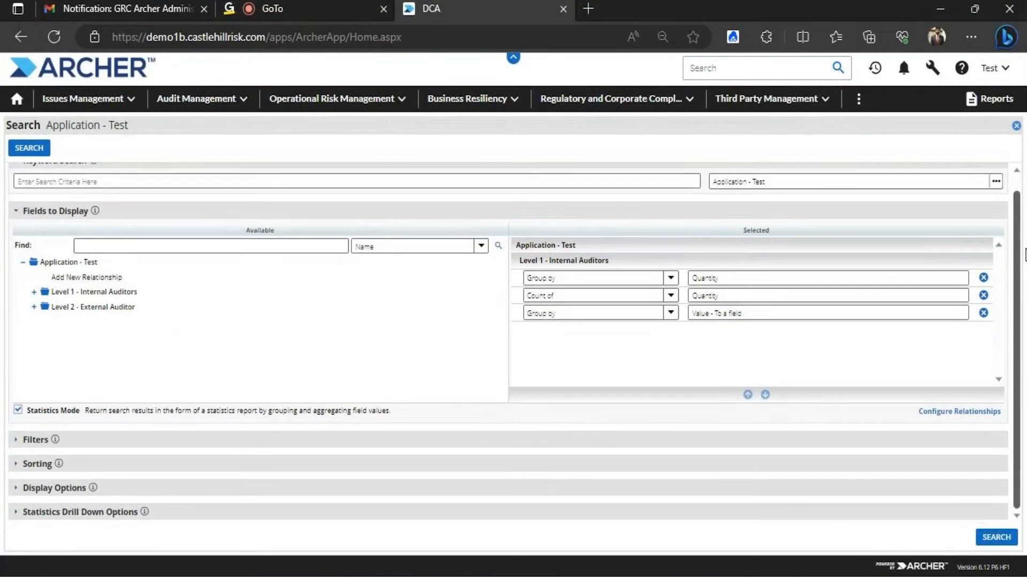
left_click(92, 522)
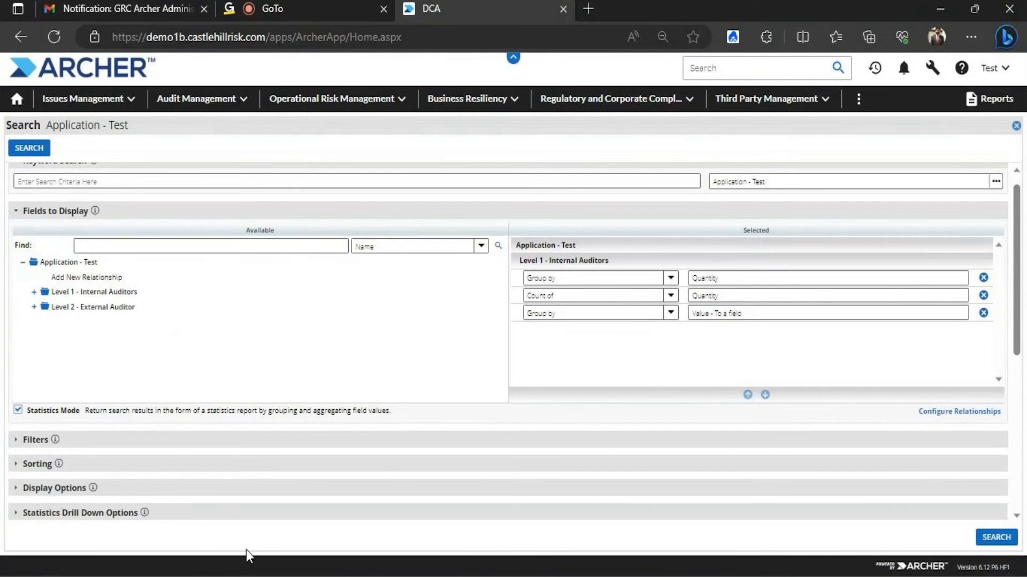
left_click_drag(1016, 261, 1025, 356)
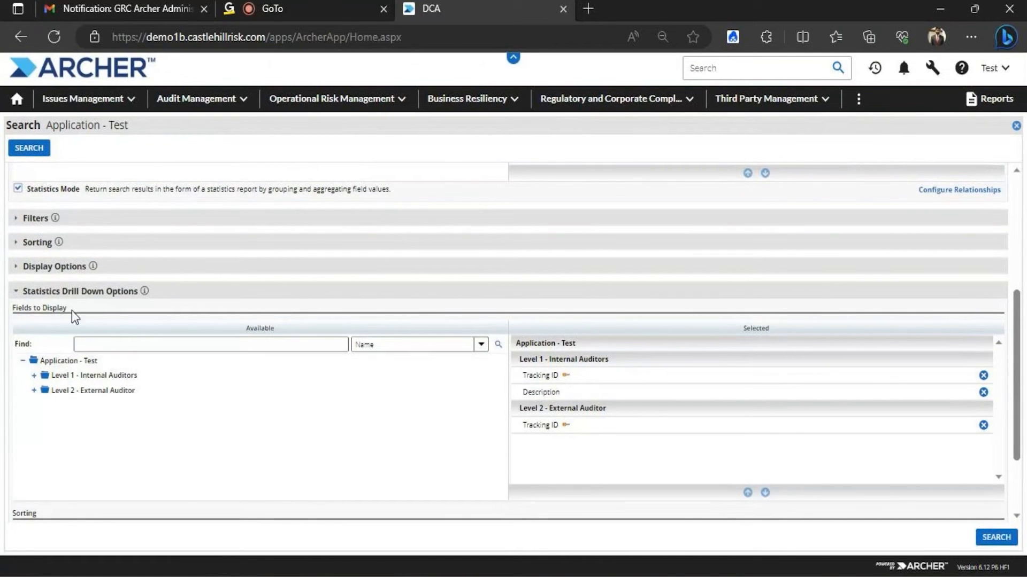
left_click(109, 293)
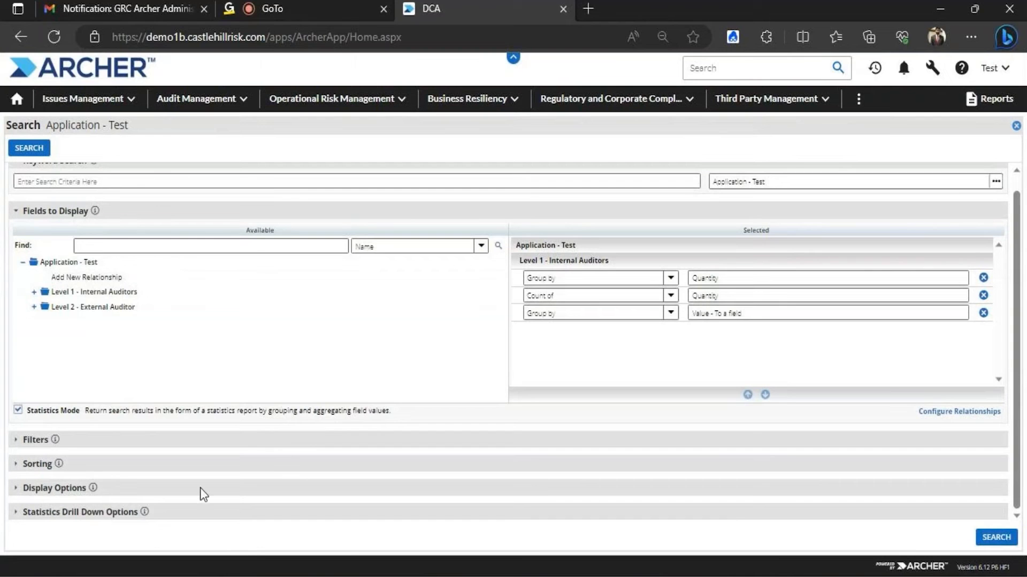
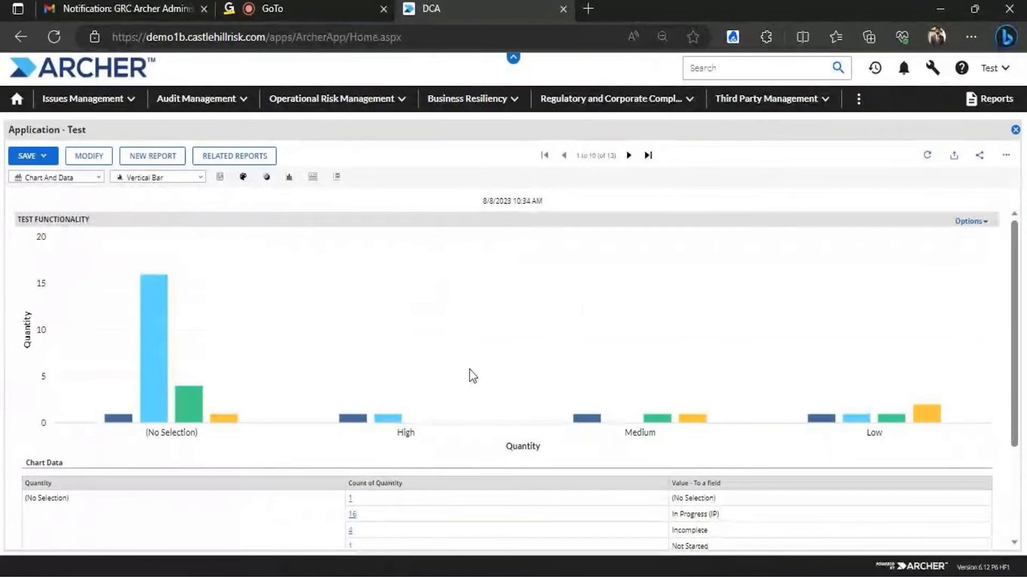
Open the Application - Test report's search page to view its display fields and Statistics Mode
left_click(46, 157)
left_click(46, 157)
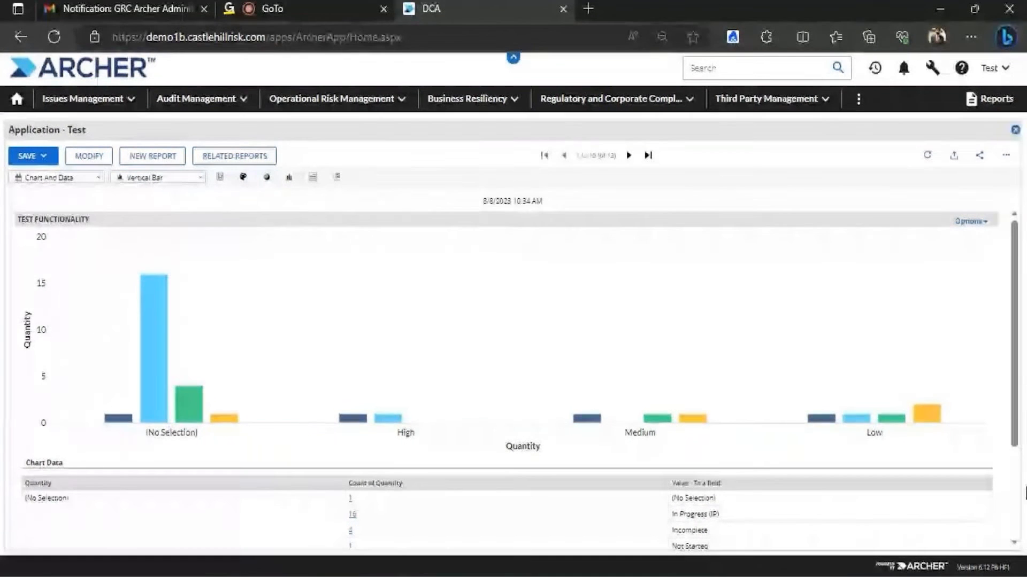
left_click(93, 155)
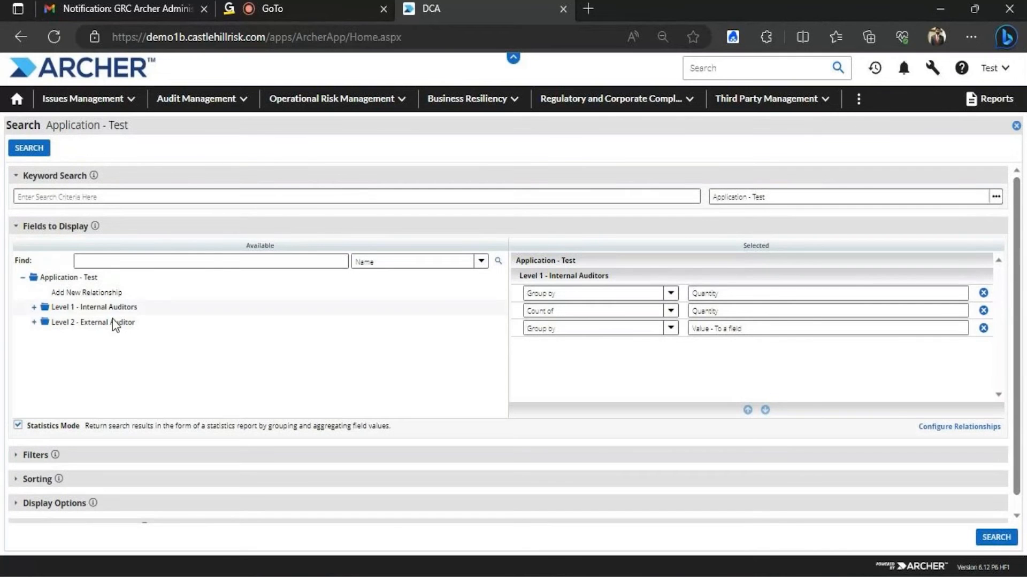
Turn off Statistics Mode, rerun the search, and dismiss the validation error
left_click(18, 425)
left_click(29, 149)
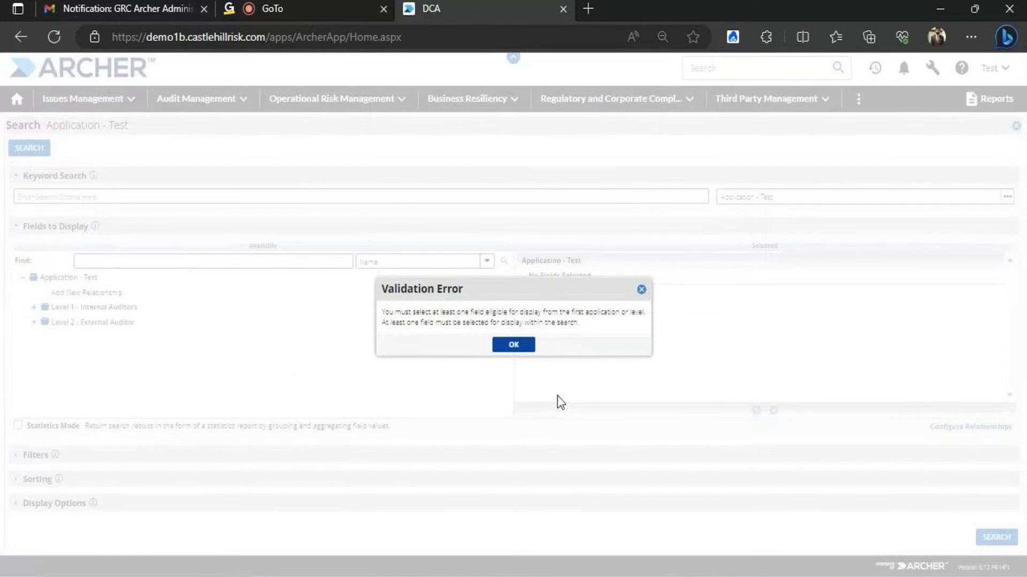
left_click(507, 342)
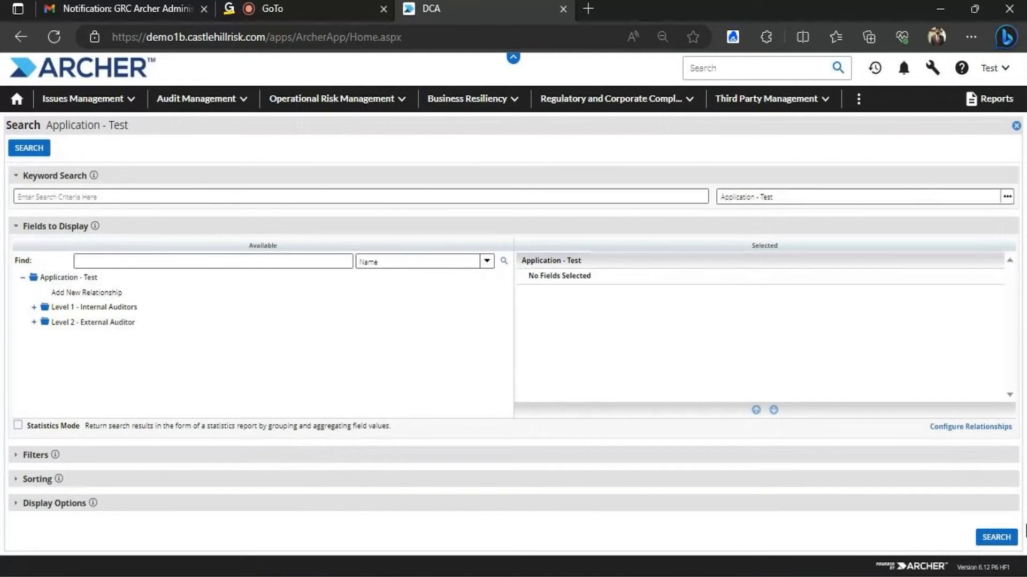
Close the search page, the Test Functionality report and the Report Listing, then bring up administration options
left_click(1015, 126)
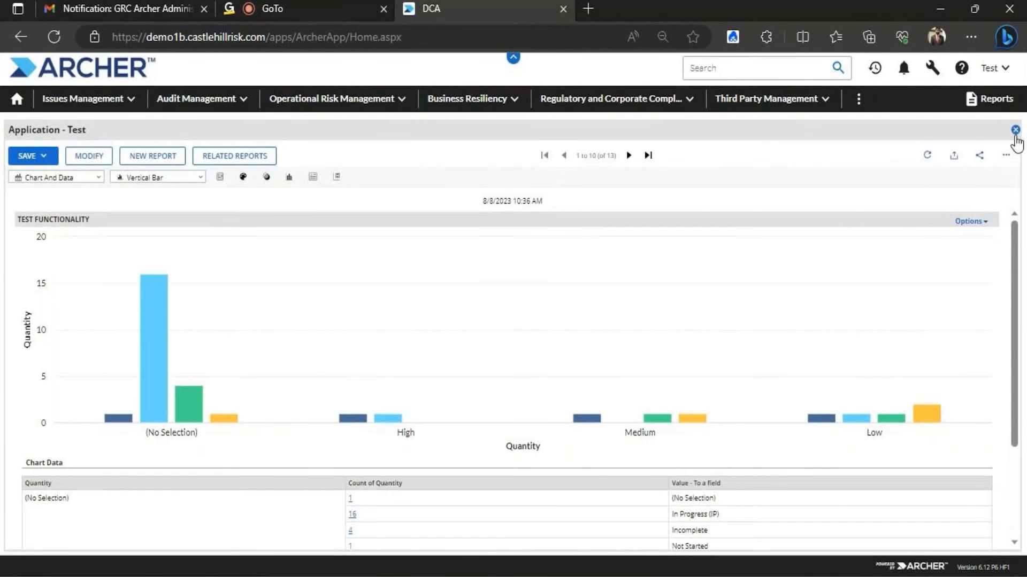
left_click(1015, 132)
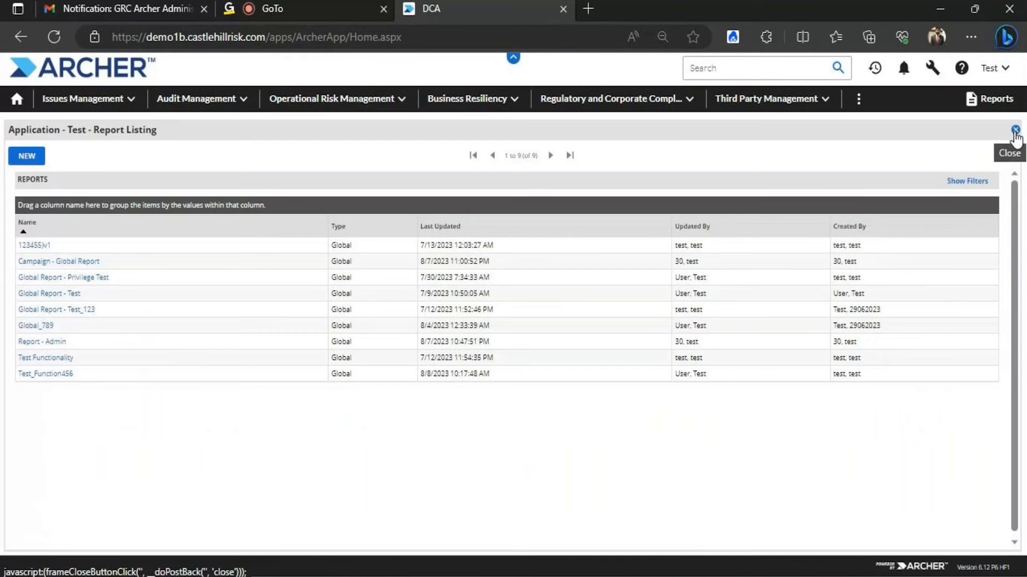
left_click(1014, 133)
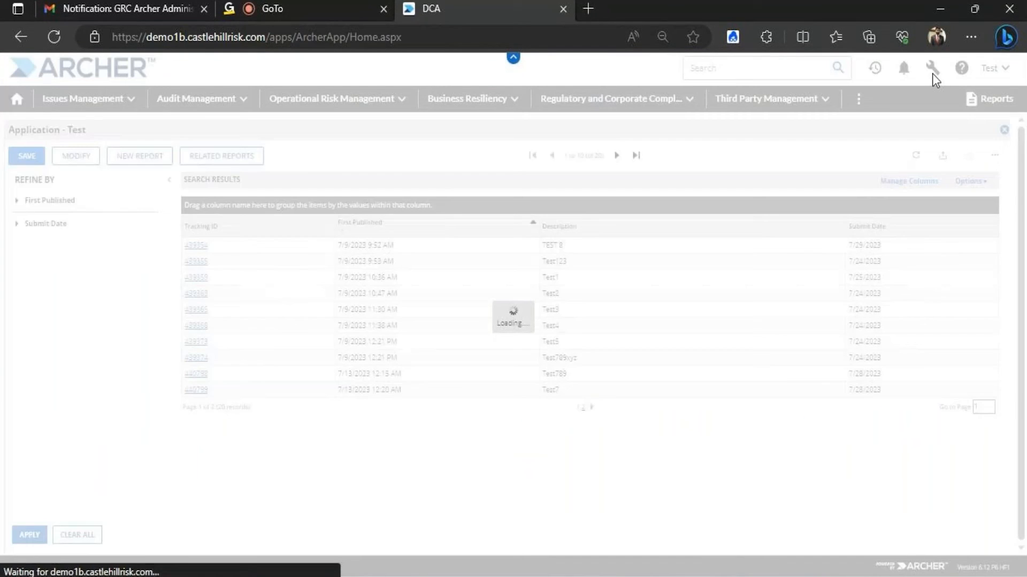
left_click(932, 69)
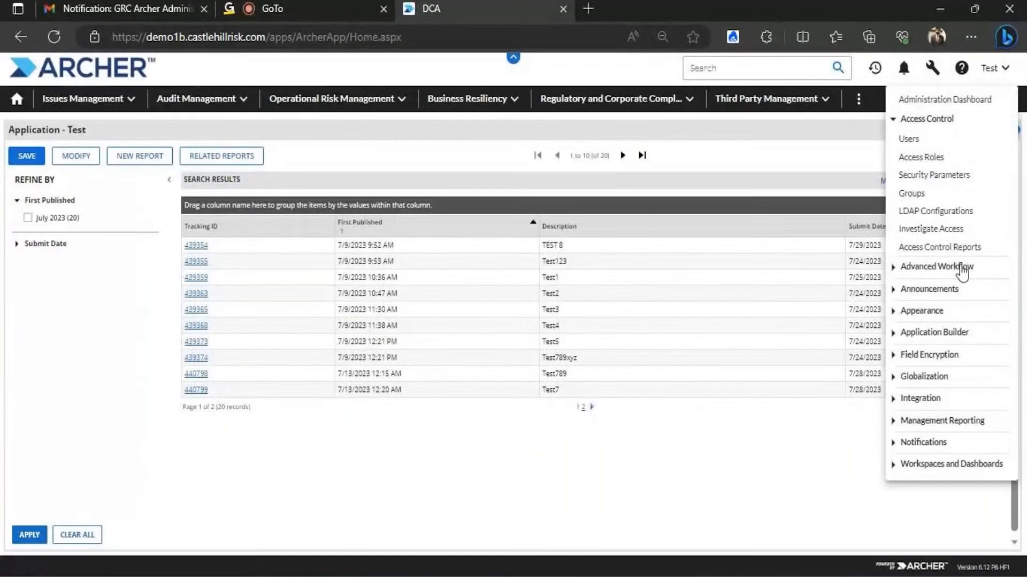
Open the Application - Test application's general properties in Application Builder
left_click(934, 333)
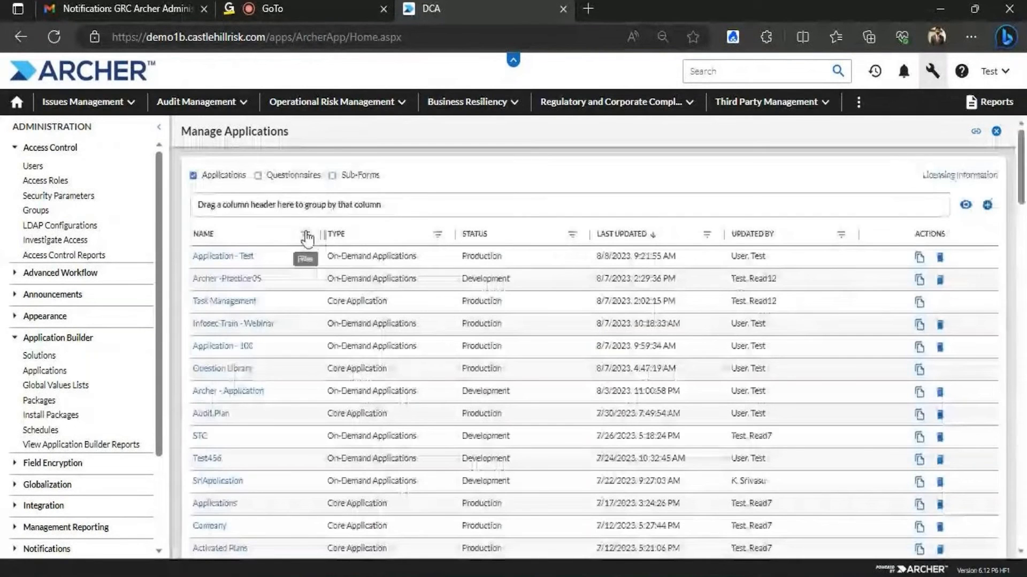
left_click(236, 257)
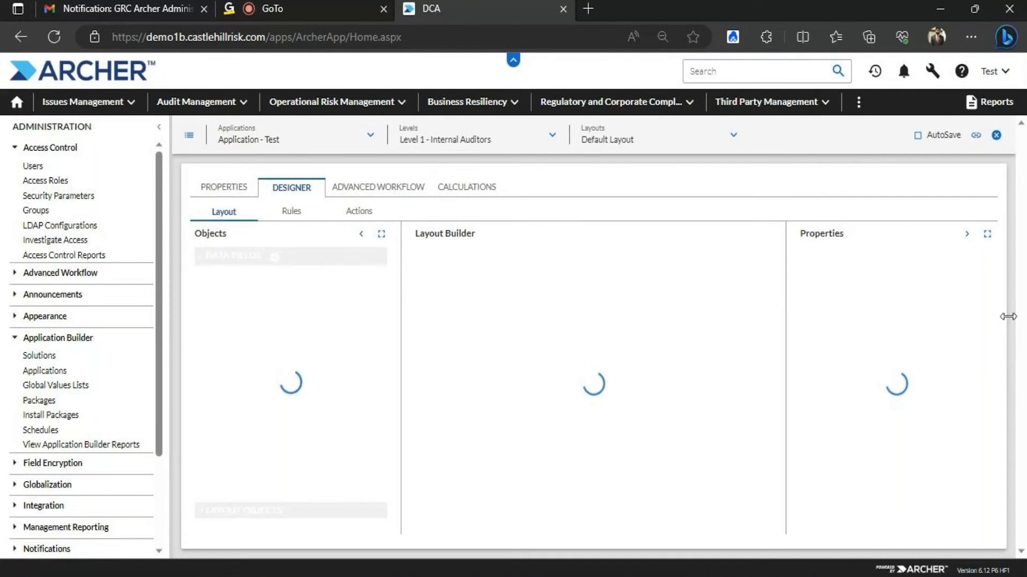
left_click(225, 187)
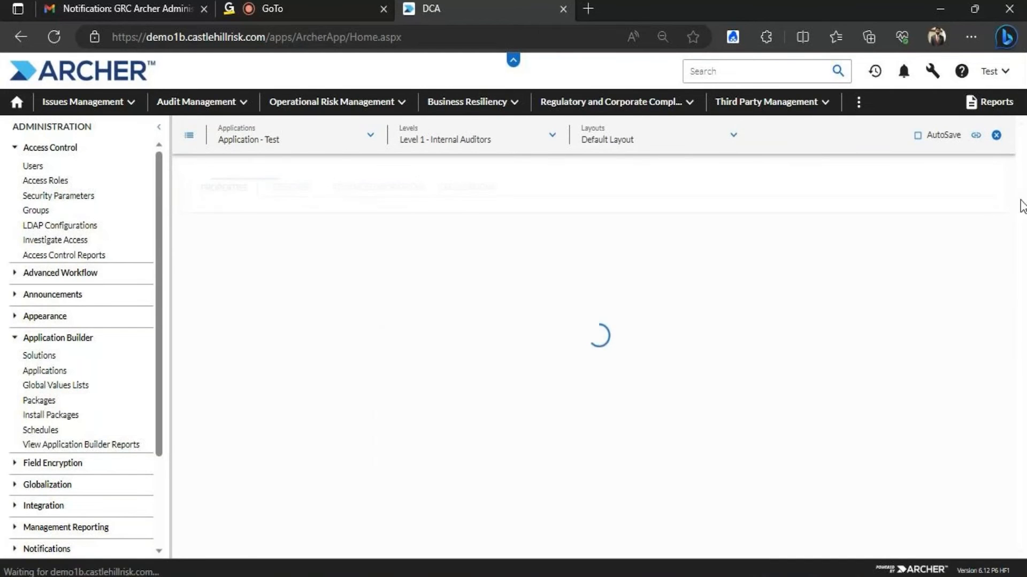
scroll(1020, 204, "down", 10)
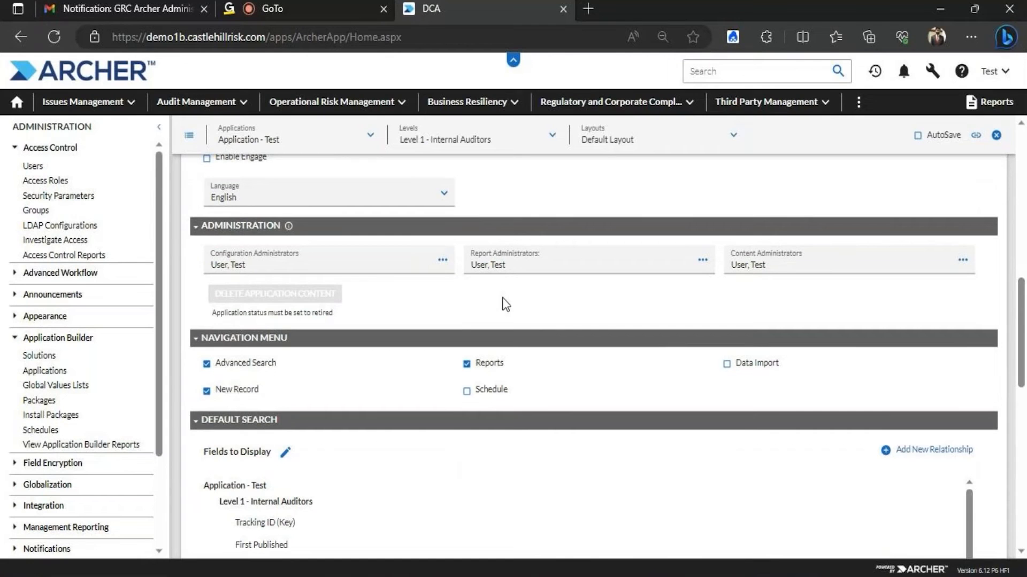
Add a second test user as a Report Administrator, save the application, and switch to the InPrivate window
left_click(703, 260)
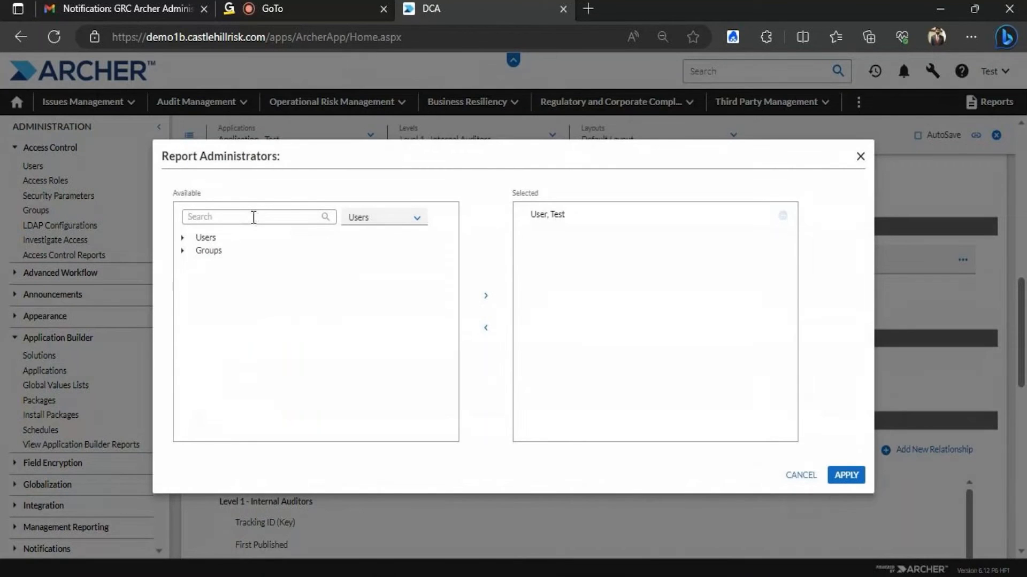
type("30")
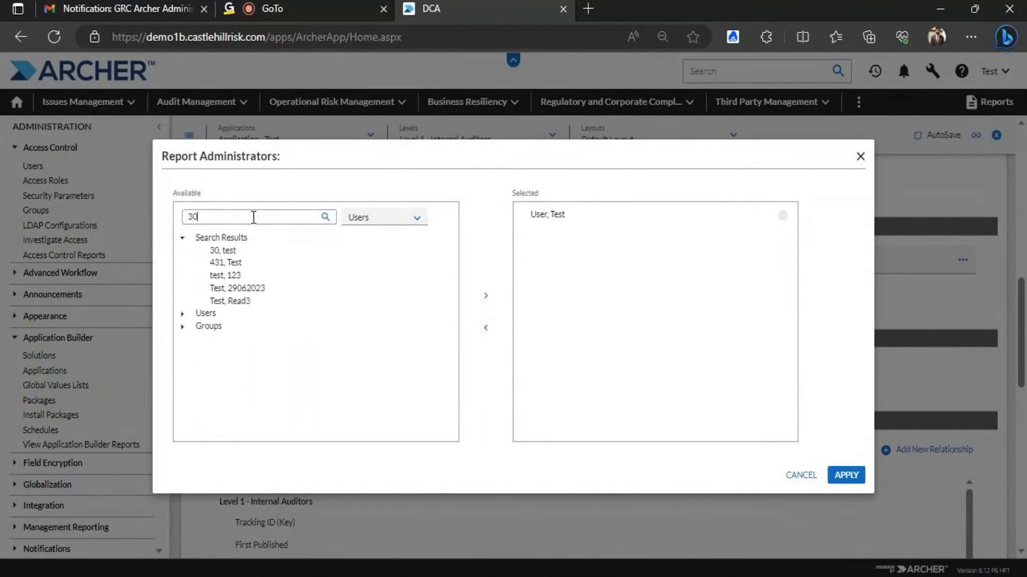
left_click(241, 251)
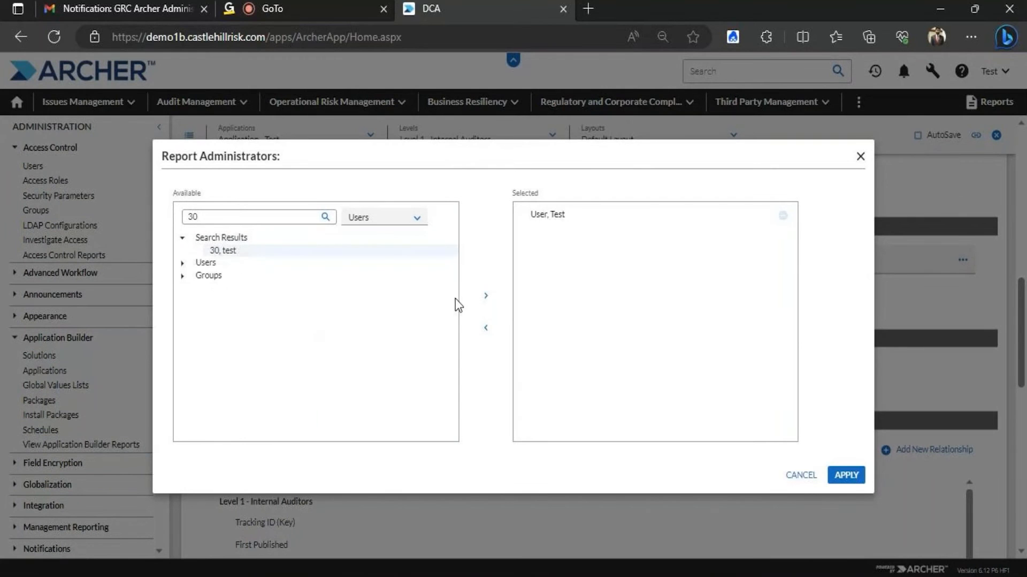
left_click(485, 296)
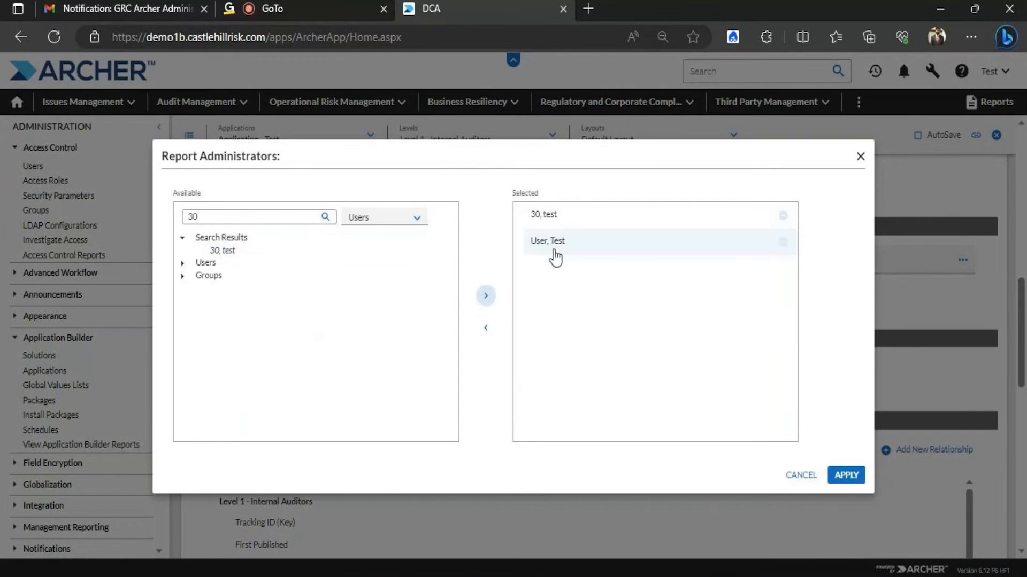
left_click(846, 475)
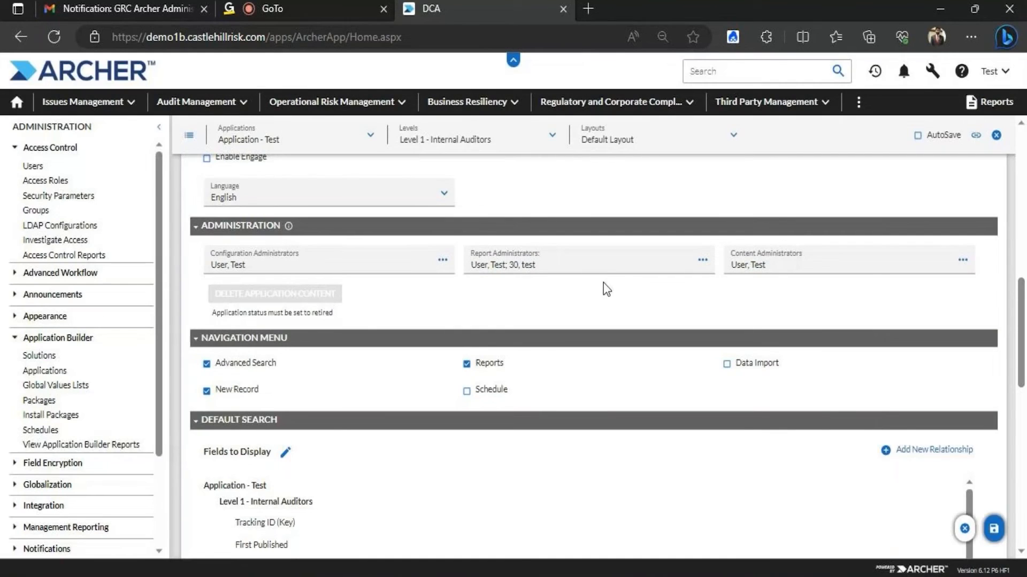
left_click(988, 529)
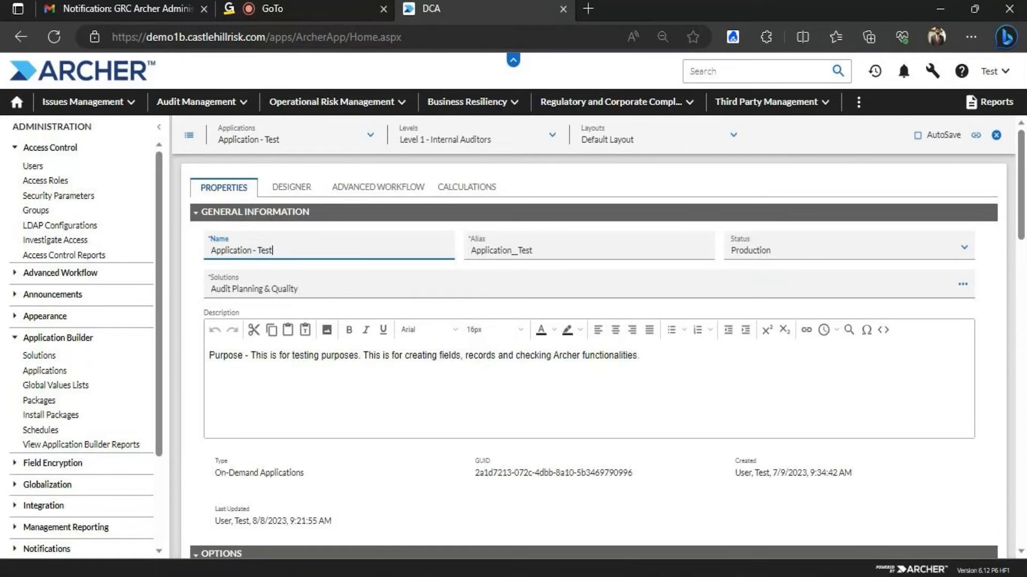
left_click(556, 549)
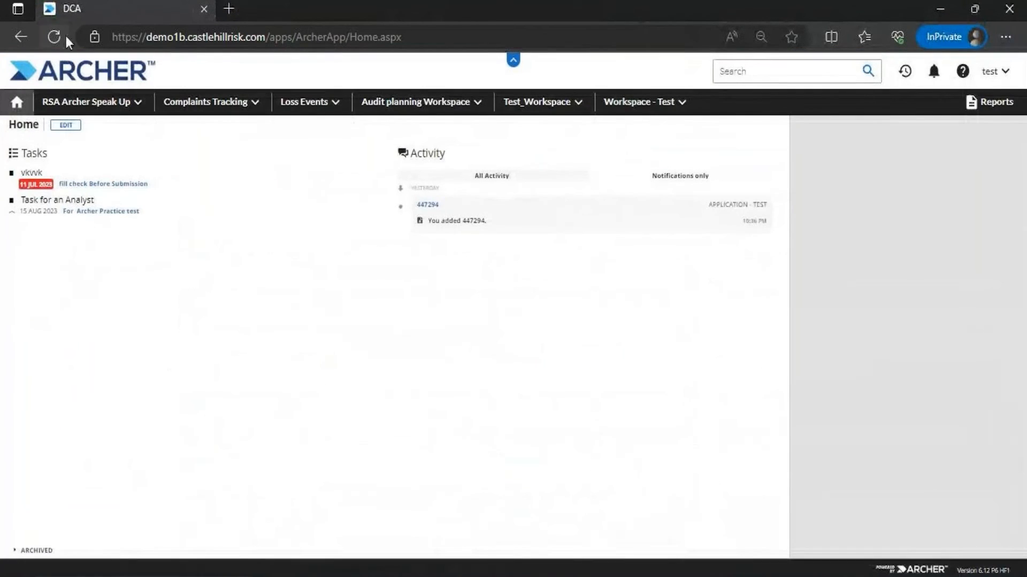
Reload Archer and open the Application - Test records under Audit Planning & Quality
left_click(52, 38)
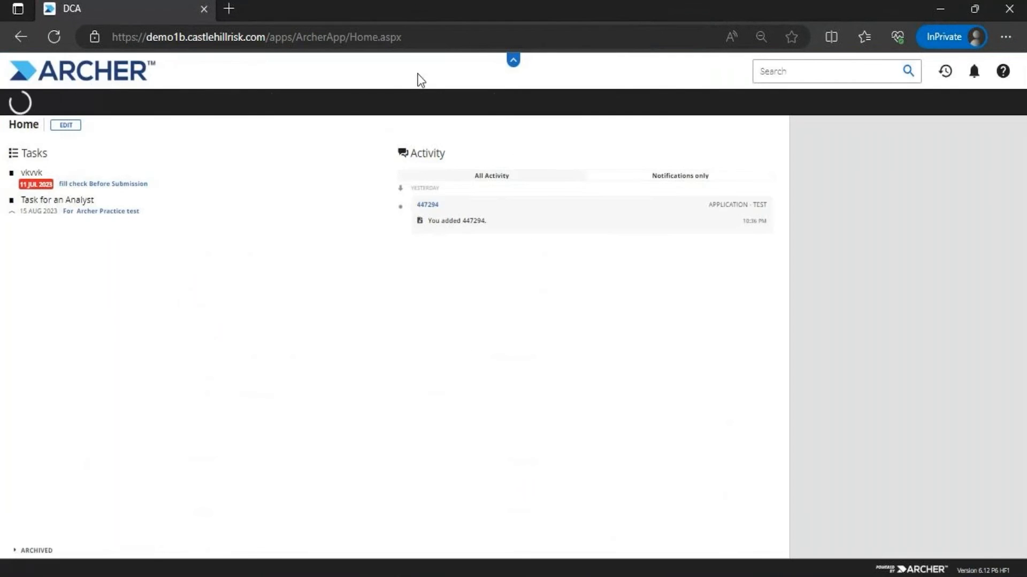
left_click(477, 102)
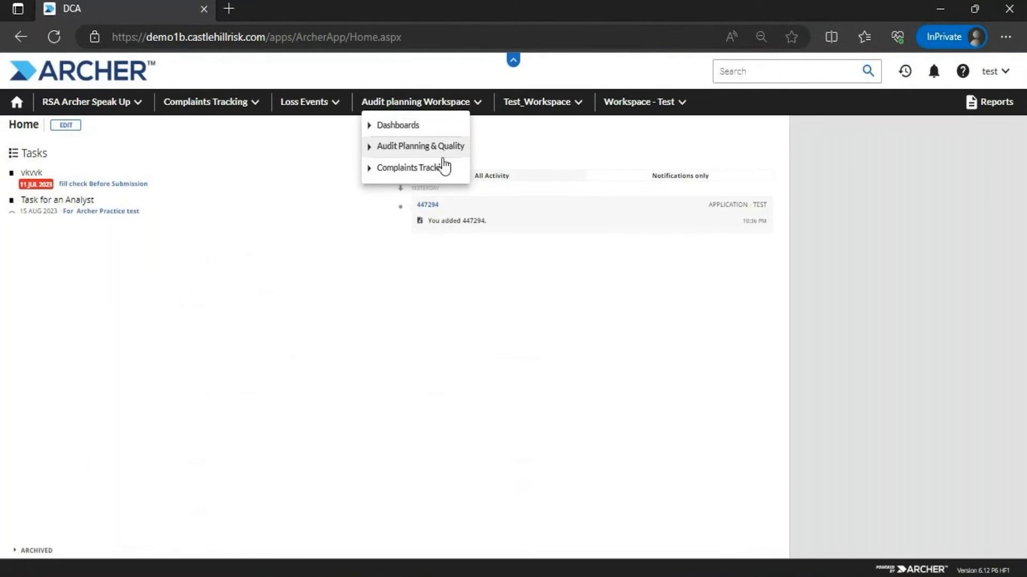
left_click(422, 148)
left_click(421, 172)
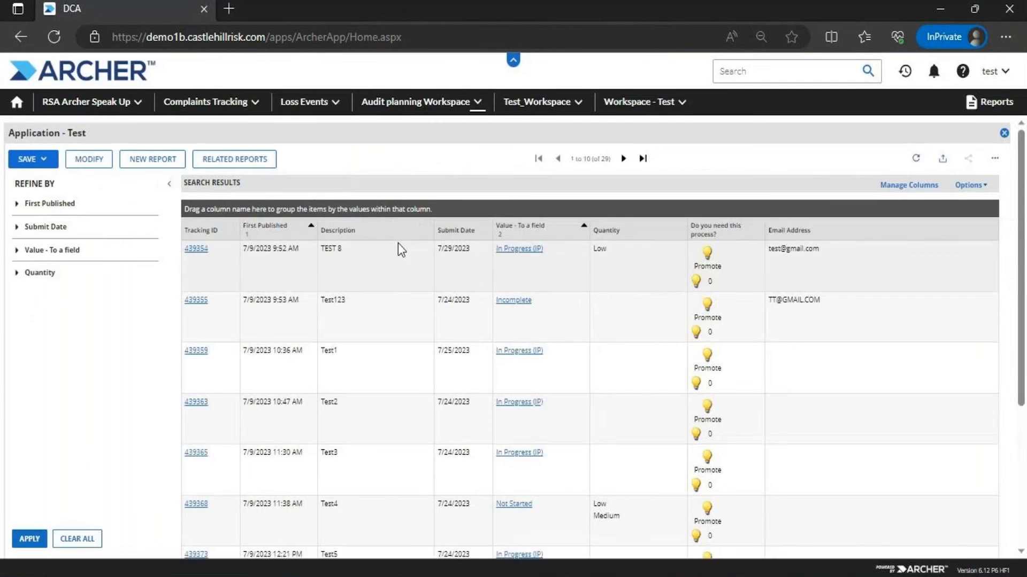
Save the records view as a new report named 'Infosec Train - Group'
left_click(32, 159)
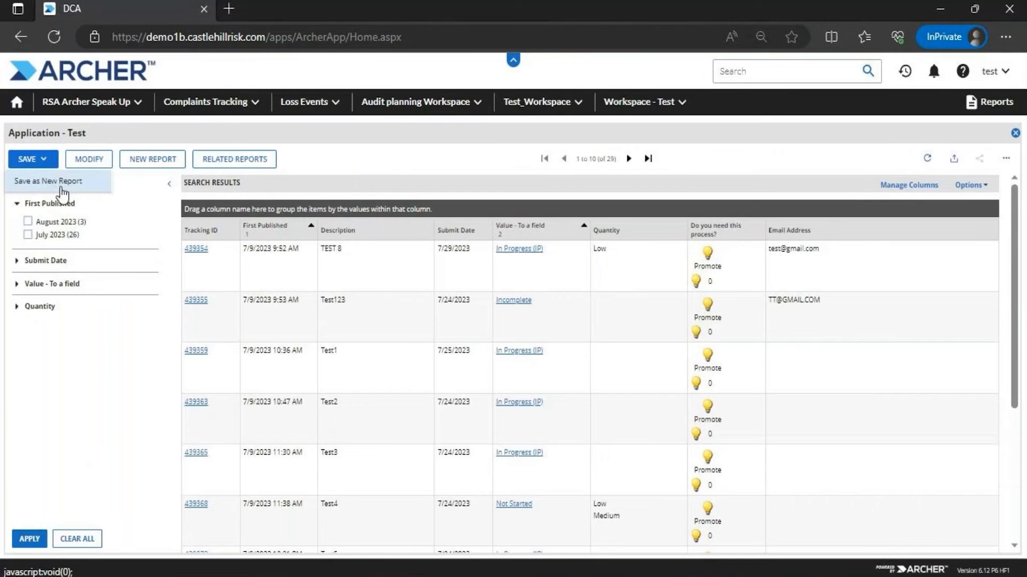
left_click(60, 185)
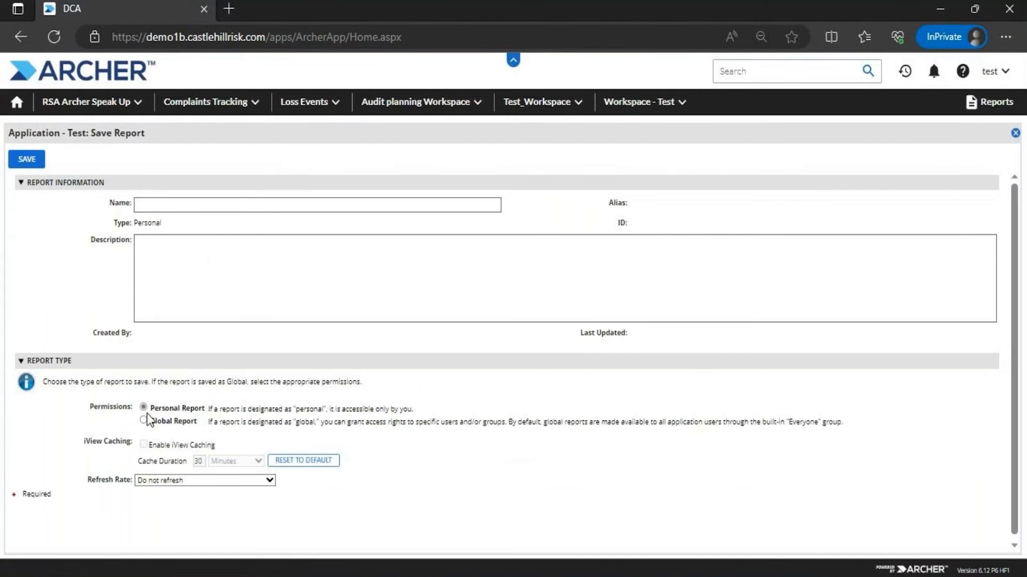
left_click(143, 421)
left_click(143, 426)
left_click(143, 420)
left_click(163, 206)
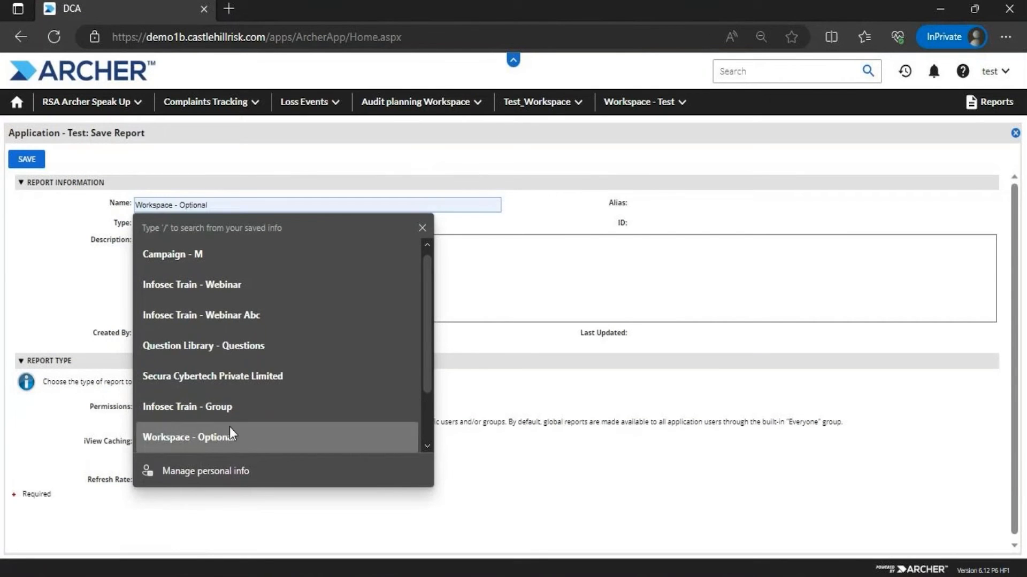
left_click(225, 409)
left_click(27, 159)
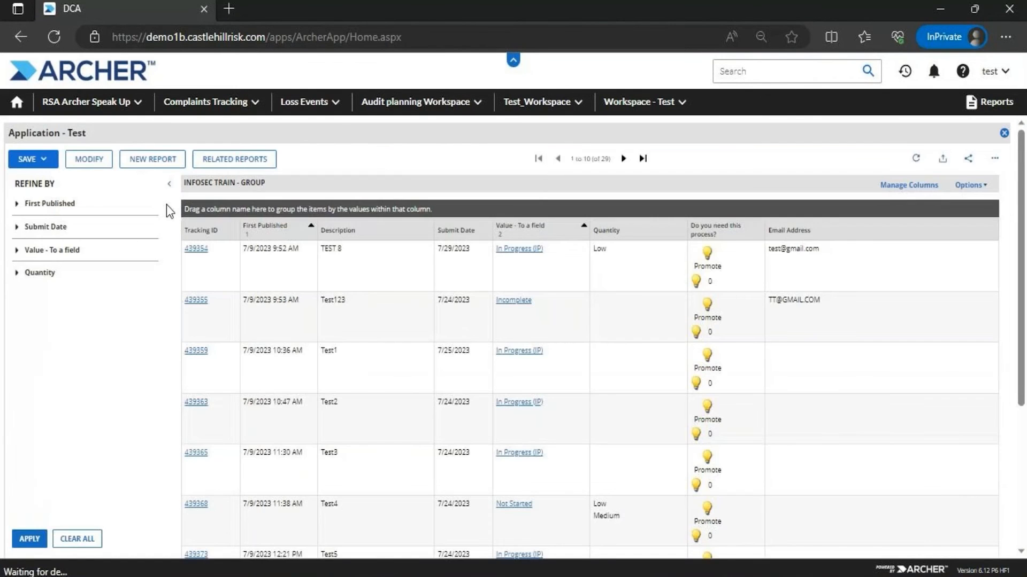
Make Infosec Train - Group a global report, grant the Everyone group access, and save
left_click(32, 159)
left_click(55, 202)
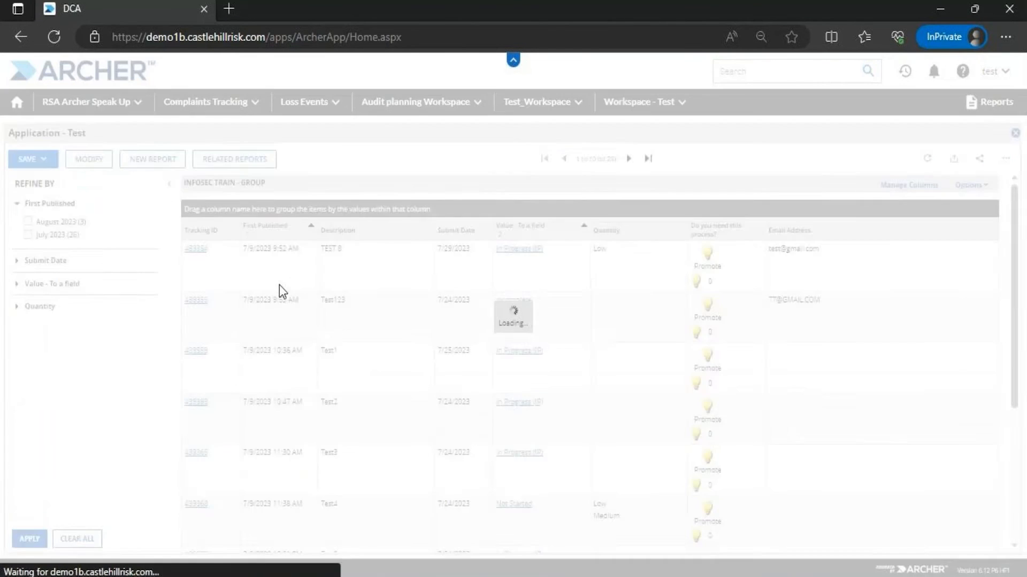
left_click(143, 421)
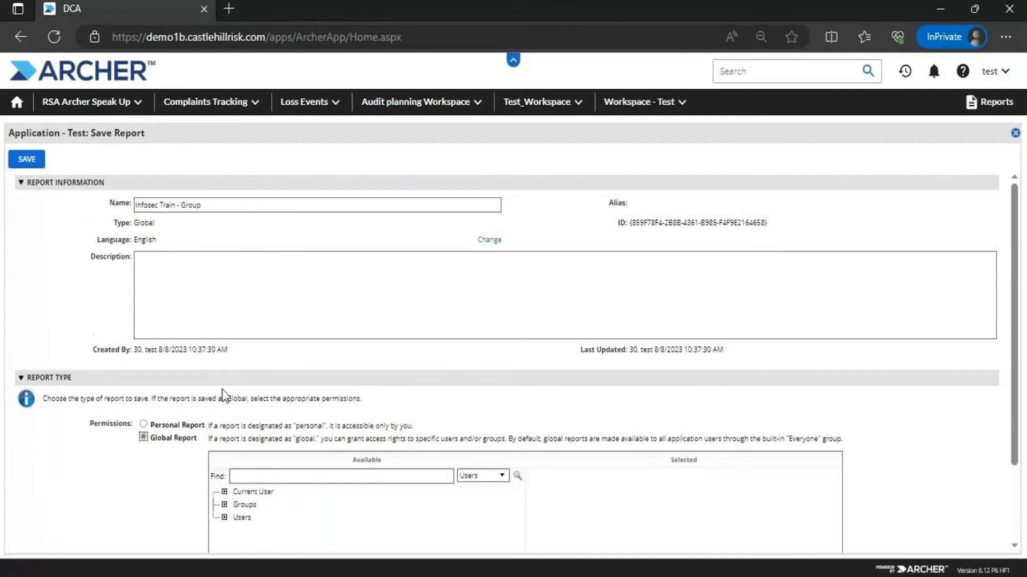
left_click(24, 158)
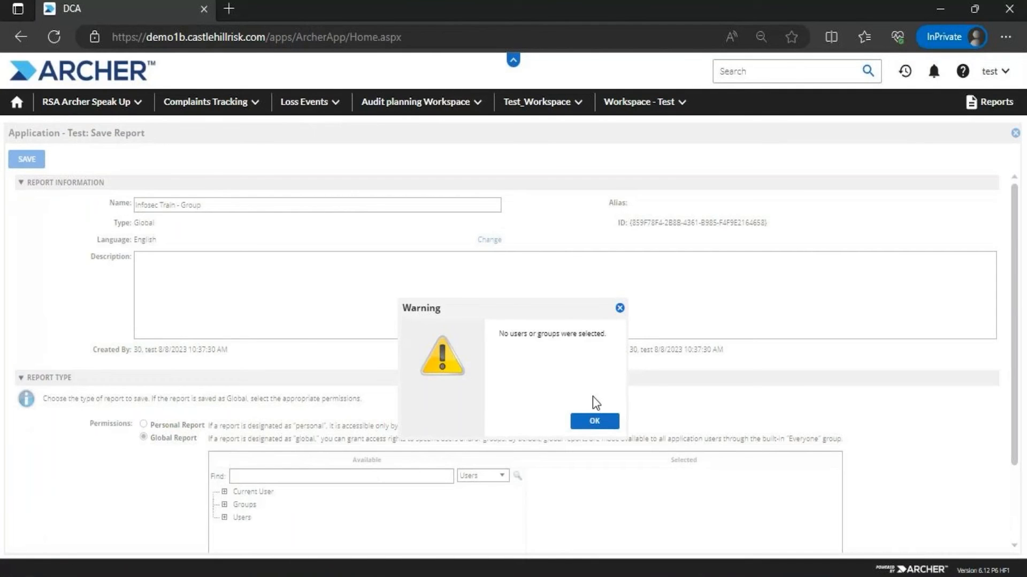
left_click(595, 420)
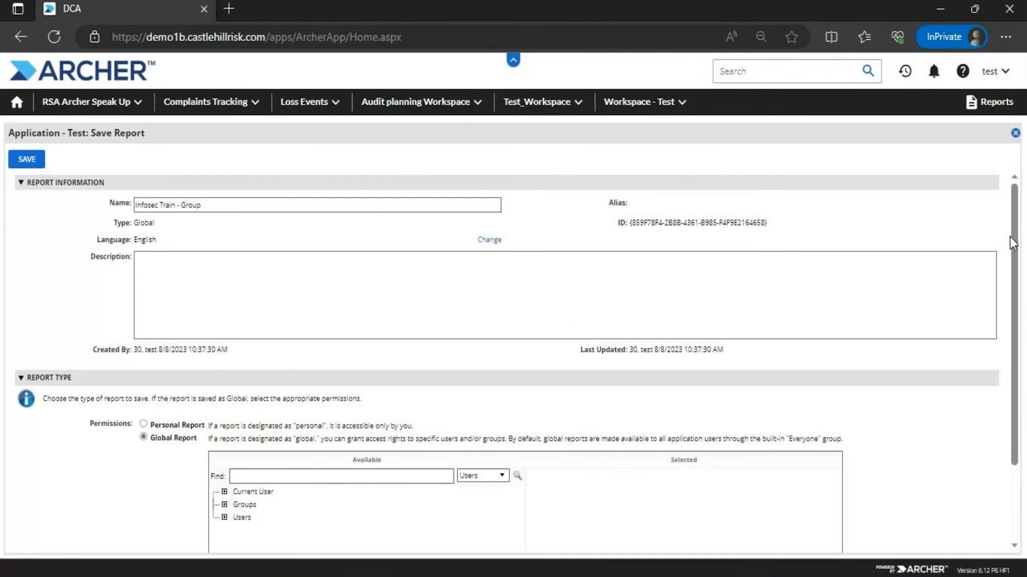
scroll(1010, 235, "down", 2)
left_click(502, 375)
left_click(473, 393)
left_click(387, 377)
type("EVERY")
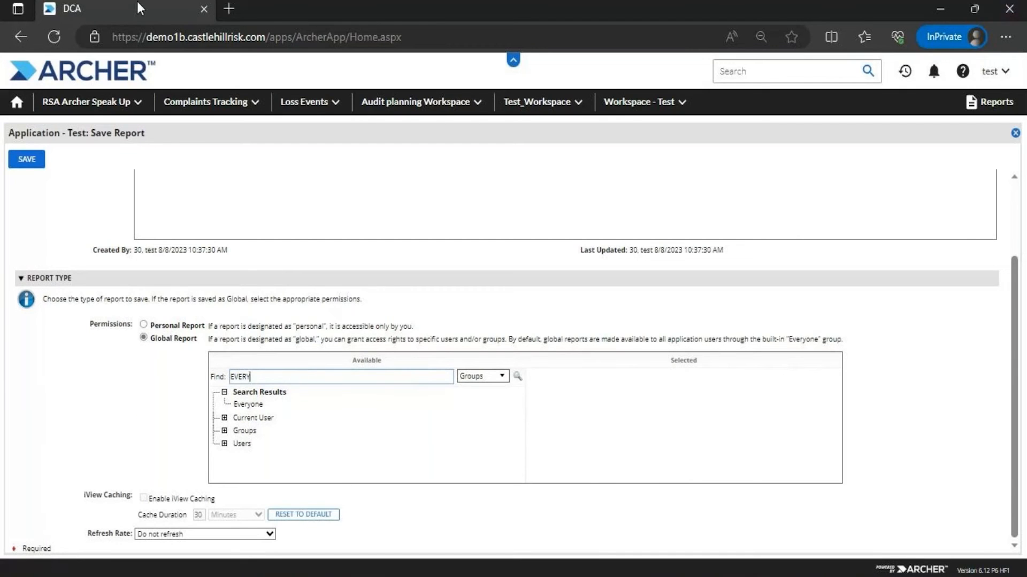
left_click(251, 404)
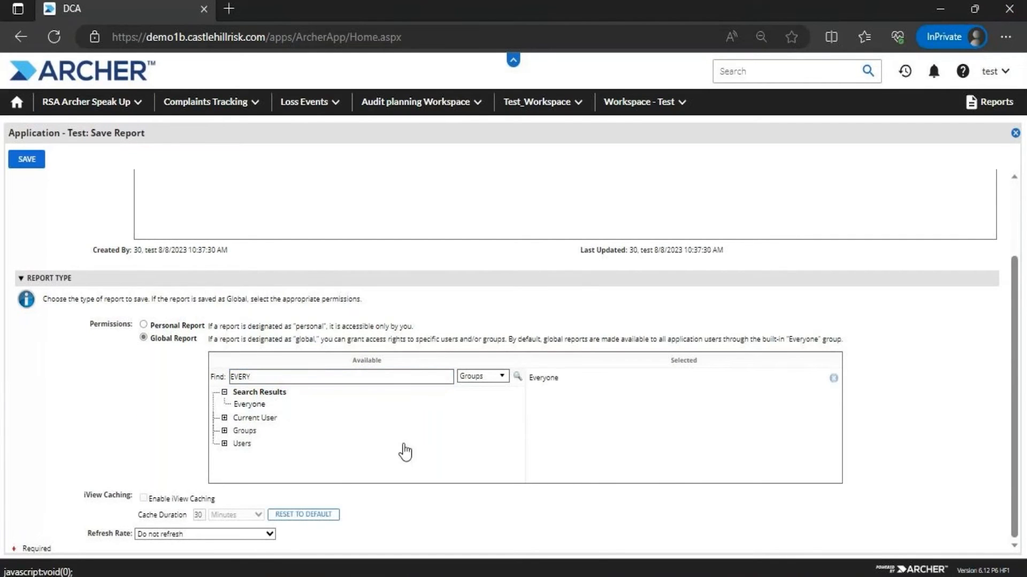
left_click(21, 161)
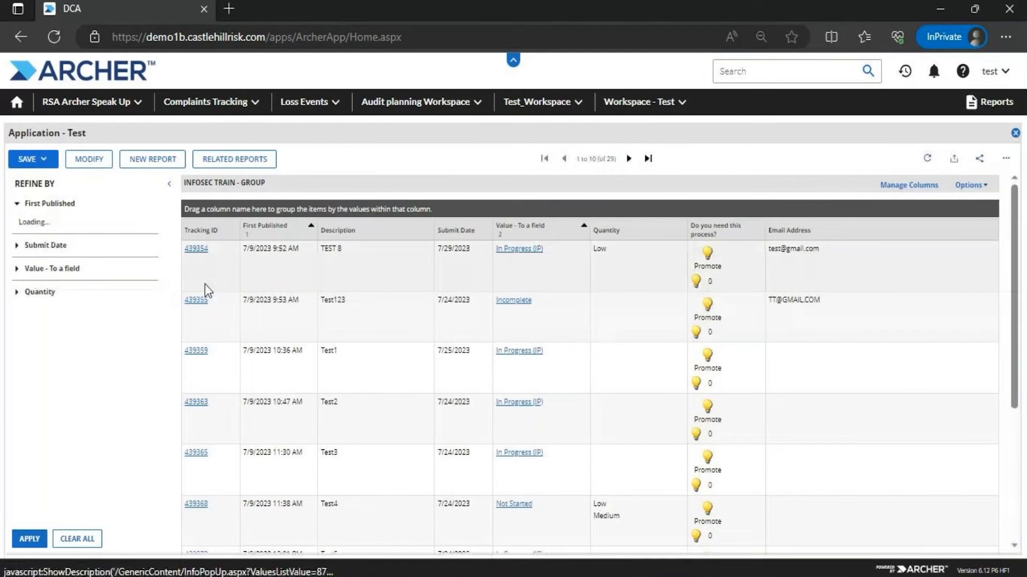
Choose Save Report Changes, search users for 'TEST', and add three matching users
left_click(42, 160)
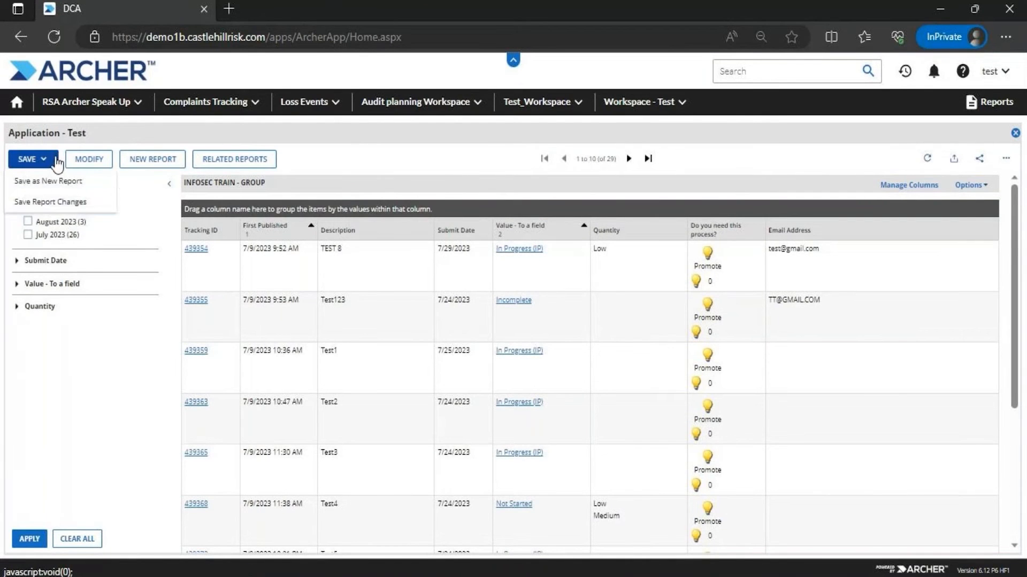
left_click(58, 206)
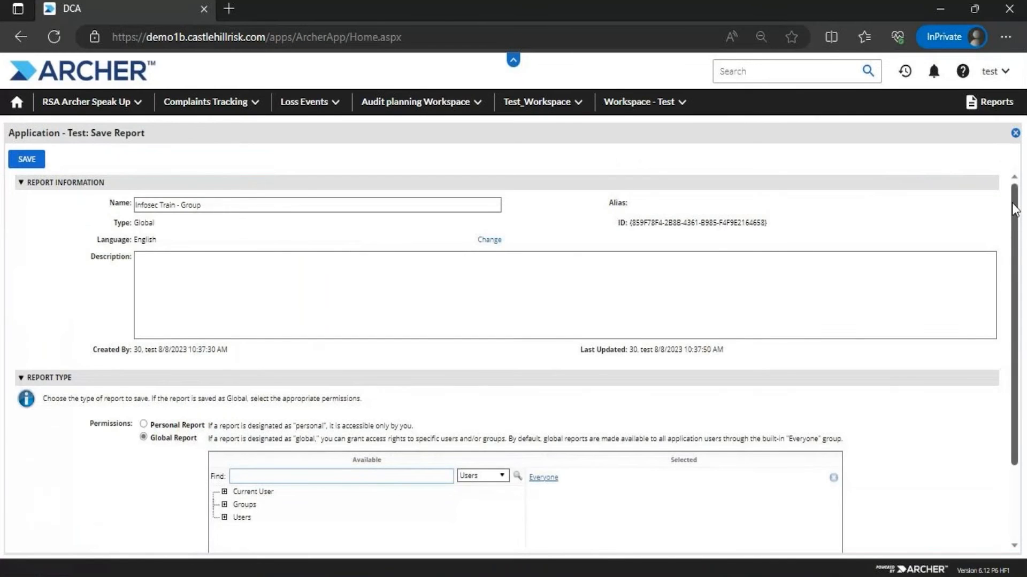
left_click_drag(1011, 203, 1005, 312)
left_click(339, 376)
type("TEST")
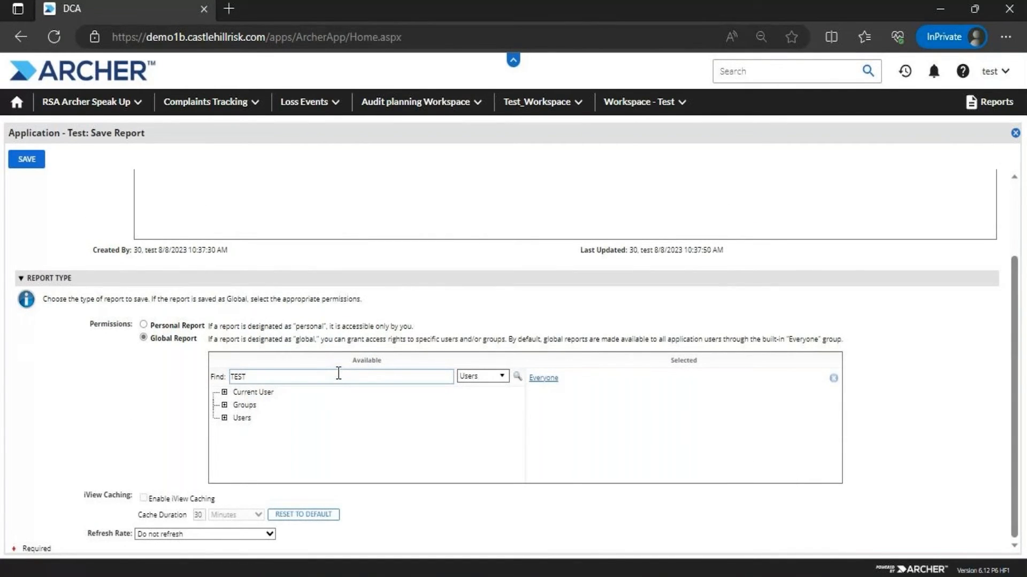
key("Return")
left_click(247, 405)
left_click(245, 418)
left_click(253, 443)
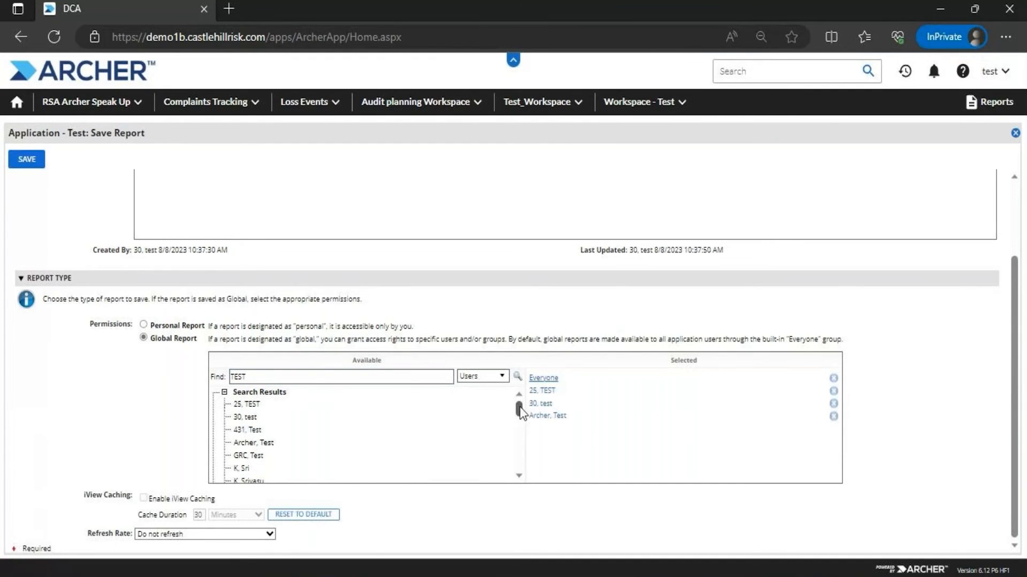
Remove the three added users, clear the search text, and save the report shared only with Everyone
left_click_drag(518, 407, 436, 385)
left_click(833, 391)
left_click(833, 391)
left_click(833, 391)
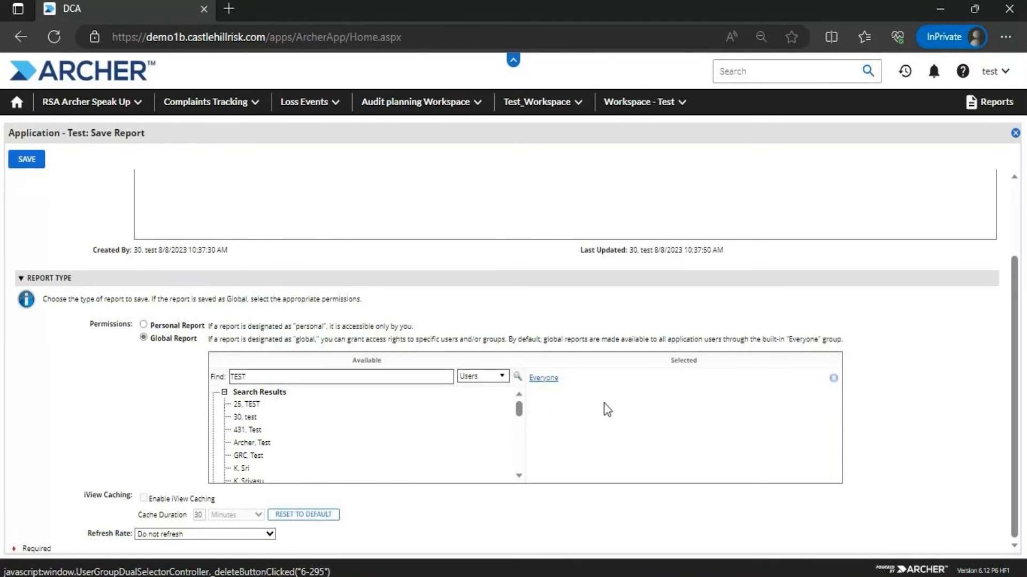
left_click(224, 392)
left_click(346, 373)
key("BackSpace")
key("BackSpace")
key("BackSpace")
key("BackSpace")
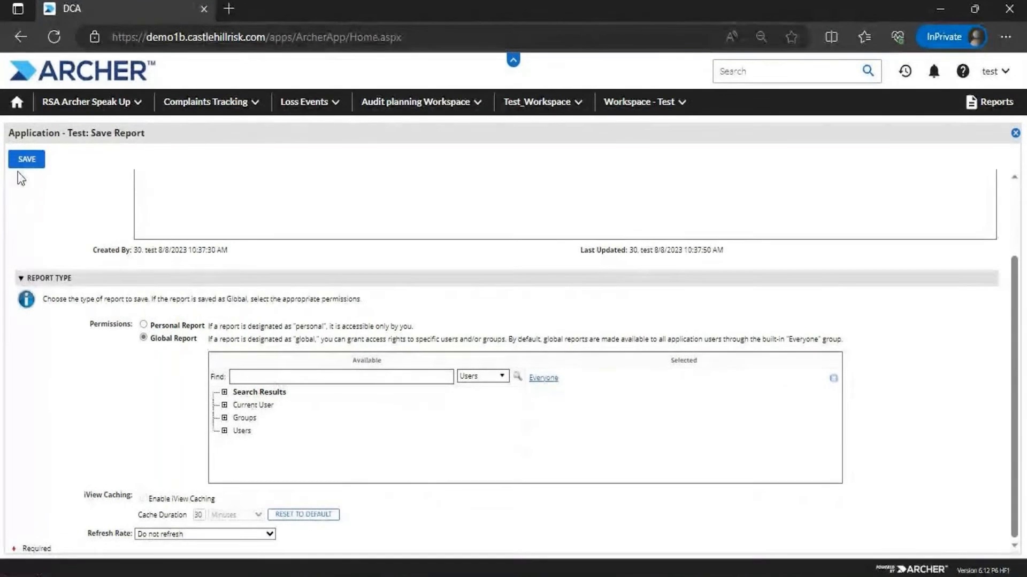
left_click(24, 160)
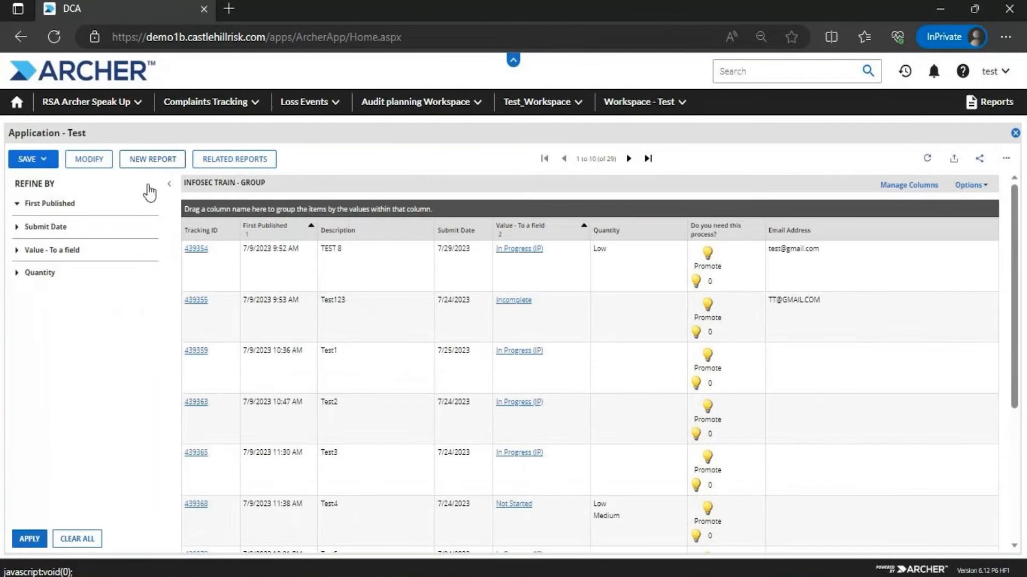
Remove Email Address and 'Do you need this process?' from the displayed fields, rerun, and choose Save Report Changes
left_click(94, 159)
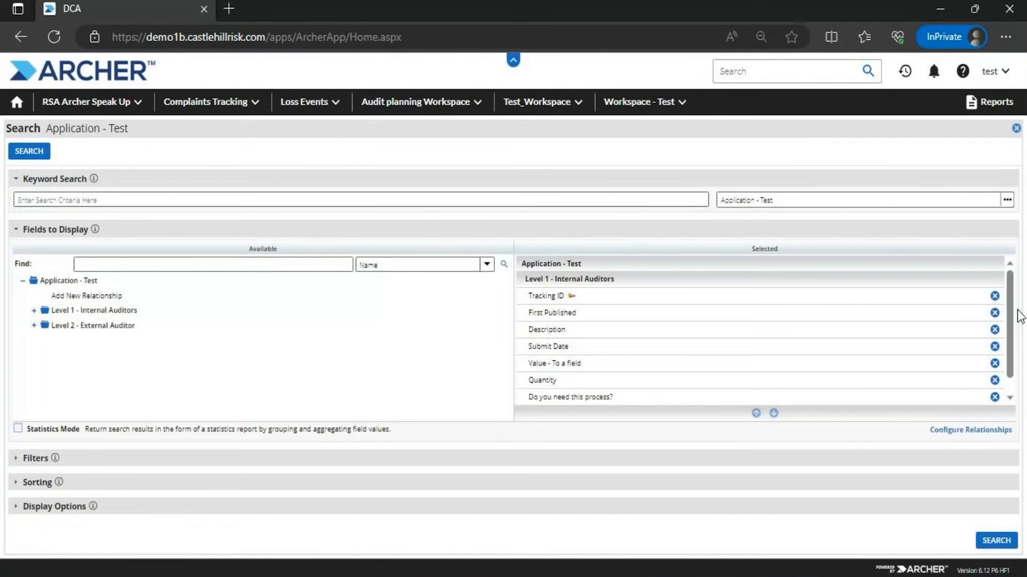
scroll(998, 396, "down", 1)
left_click(994, 397)
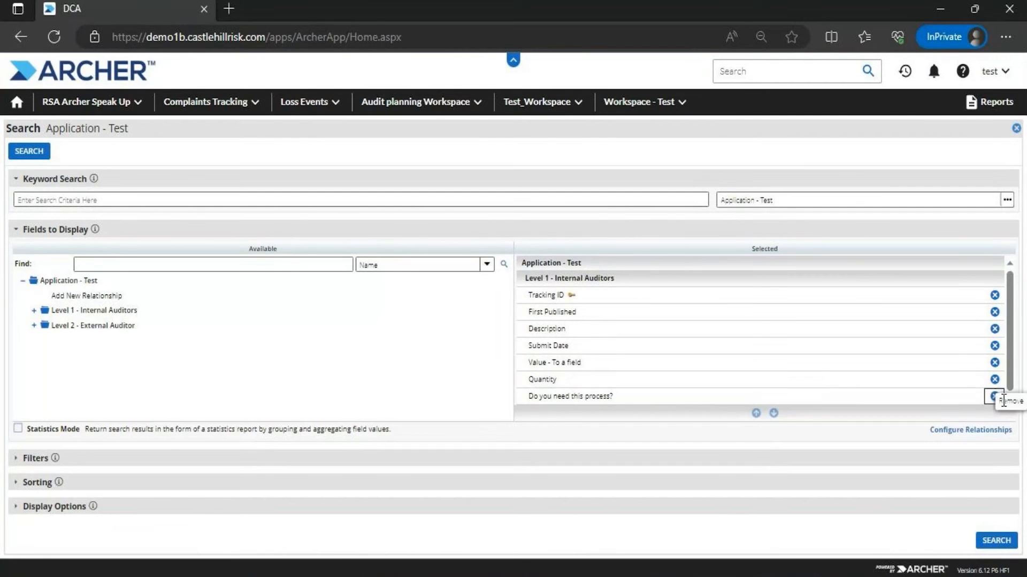
left_click(995, 396)
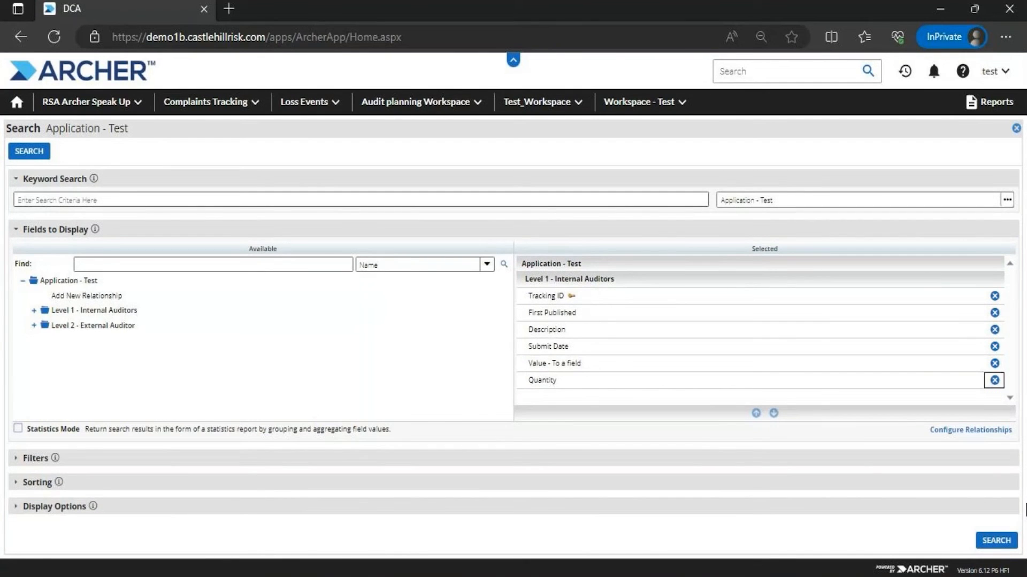
left_click(999, 541)
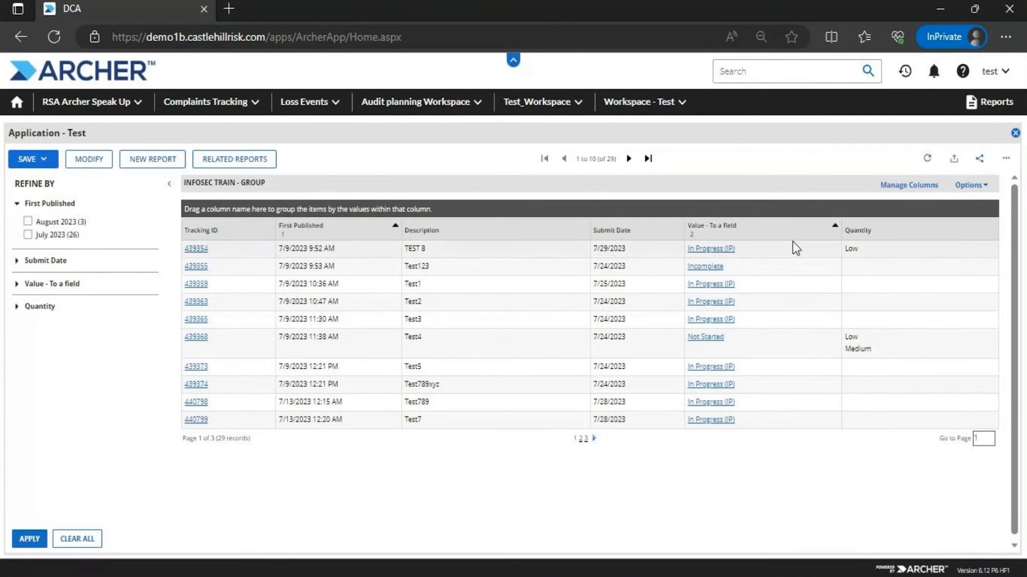
left_click(33, 158)
left_click(48, 197)
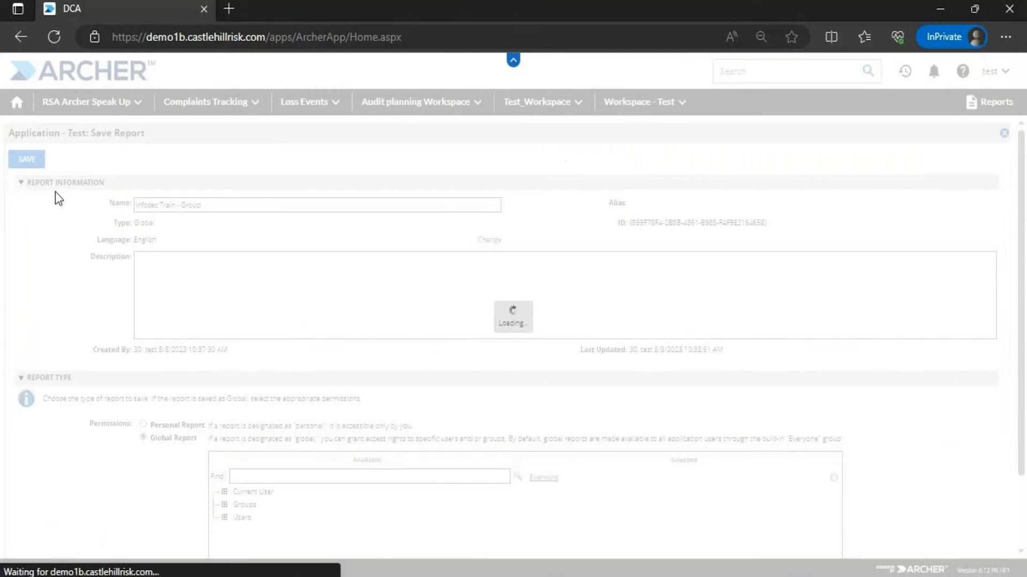
Save the Infosec Train - Group report with its six remaining columns
left_click(34, 161)
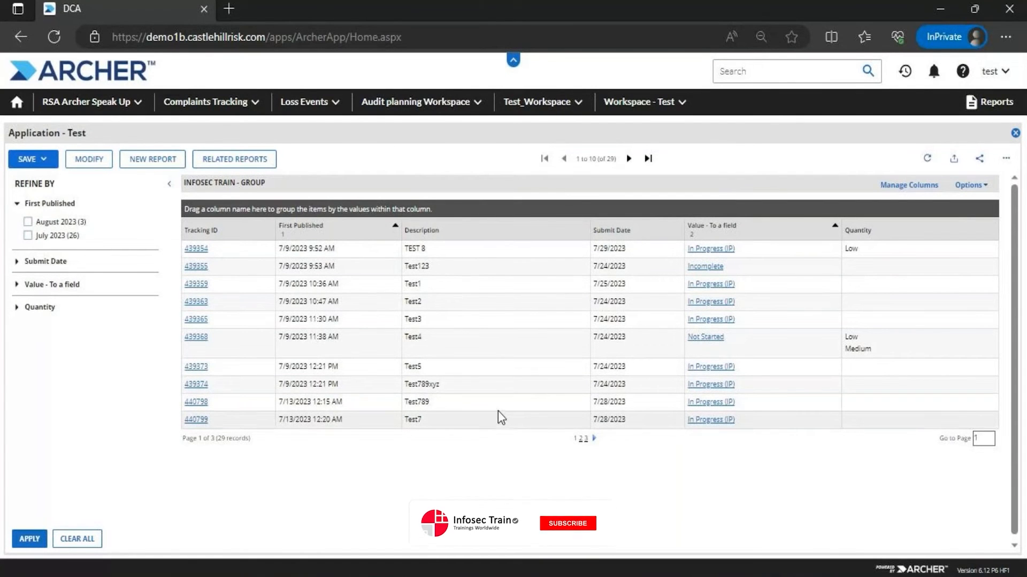
Filter the access role's rights by 'Test' to show Application - Test pages, then bring up the open browser windows
left_click(586, 439)
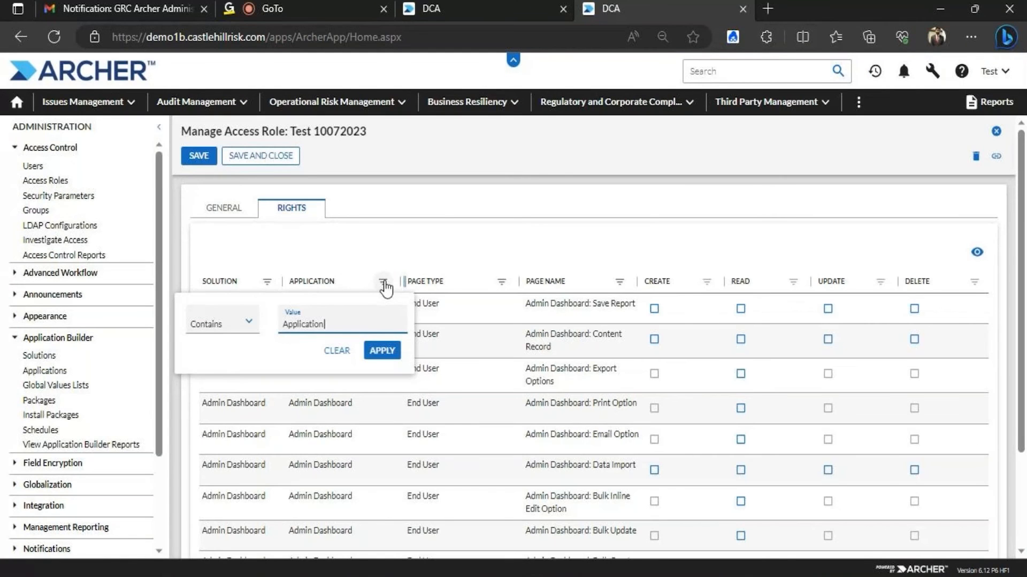
type("T")
type("est")
key("Return")
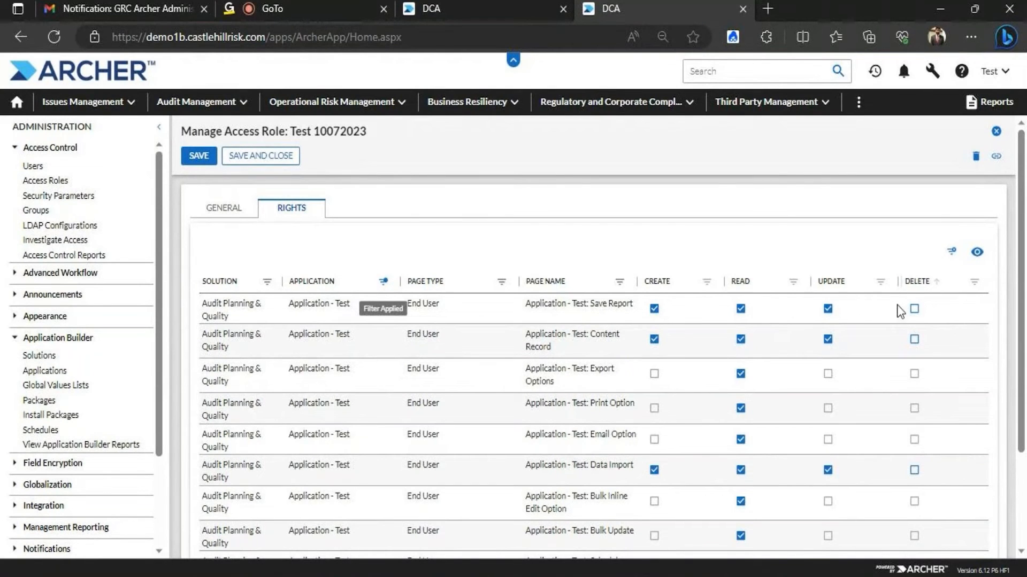
left_click(383, 576)
In the other Archer window, open the Reports listing filtered to Application 'Application - Test'
left_click(514, 528)
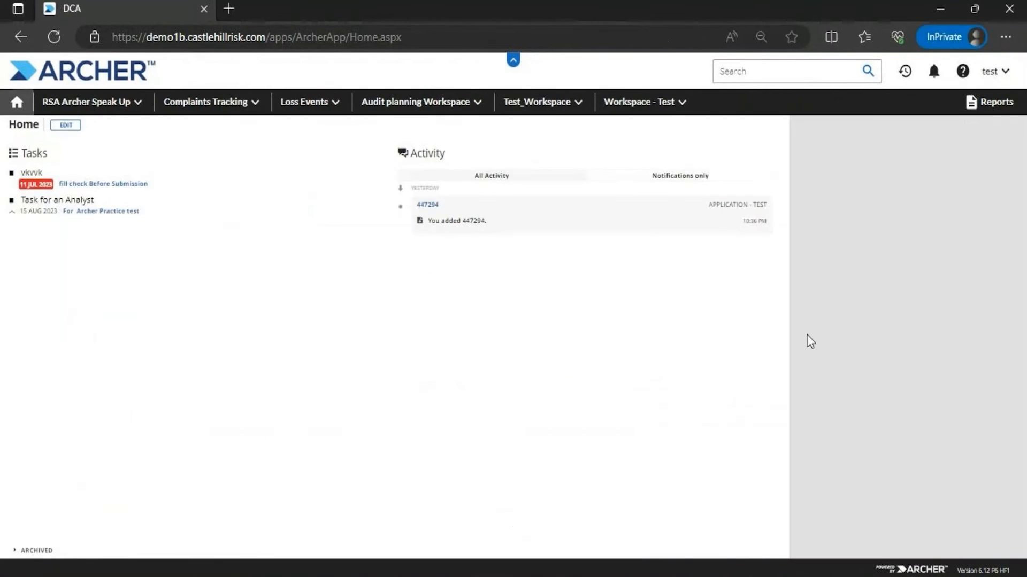
left_click(55, 37)
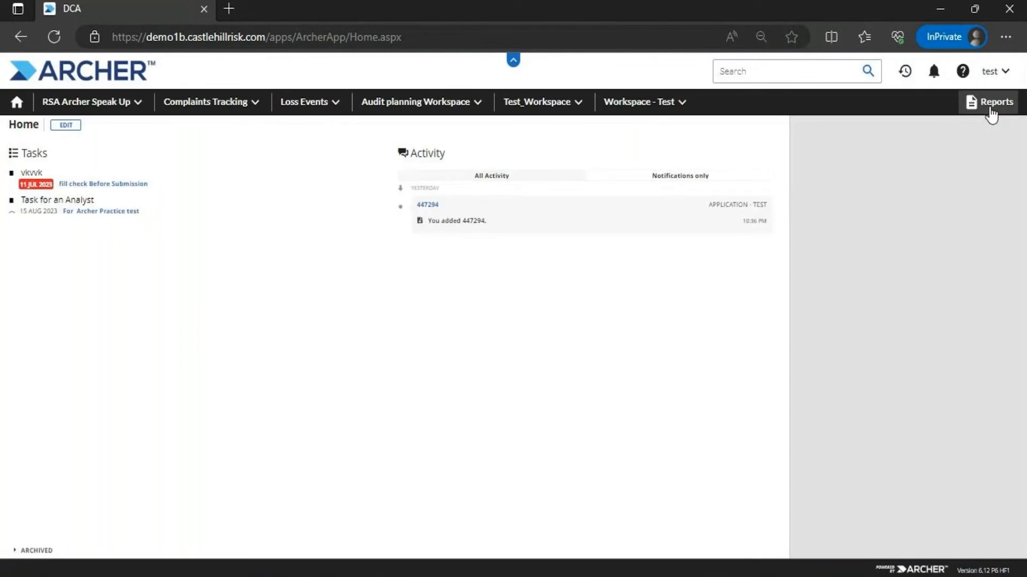
left_click(991, 107)
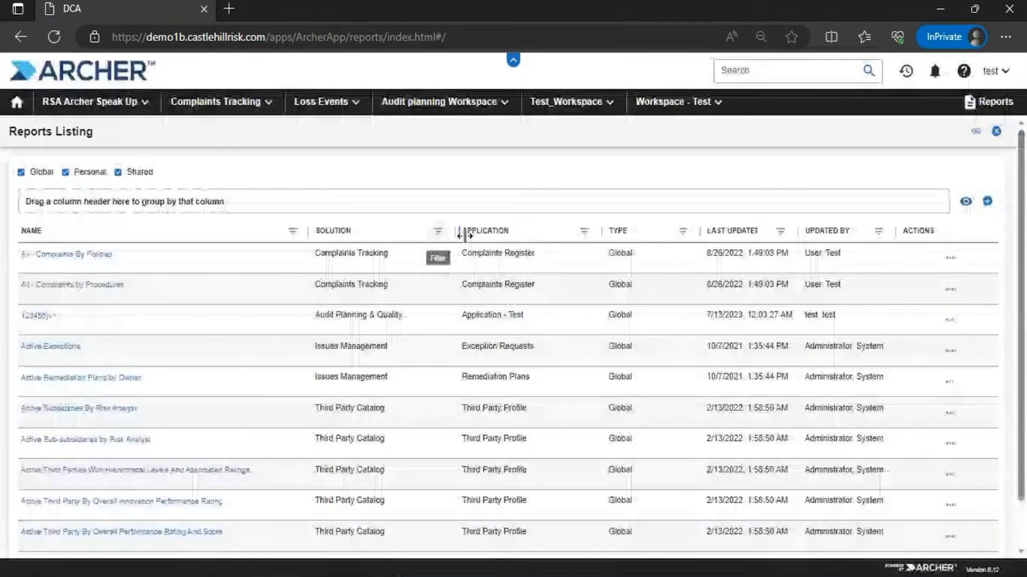
left_click(583, 233)
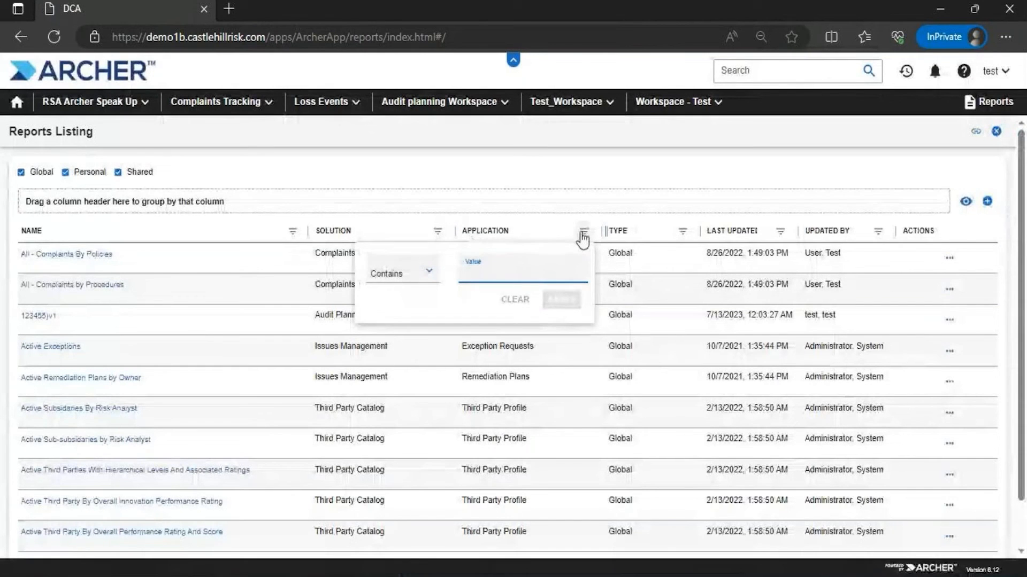
type("Application - Test")
key("Return")
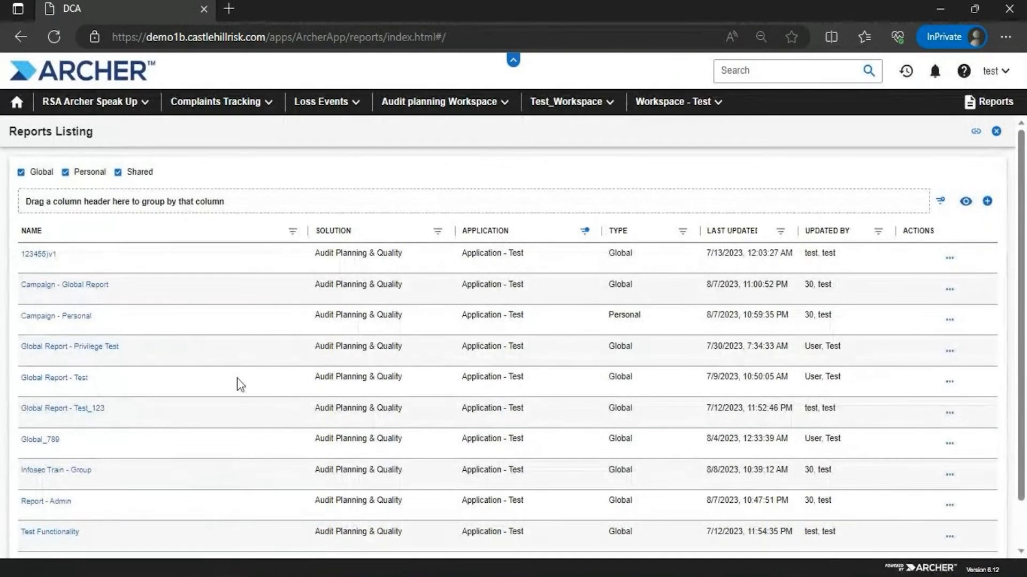
Delete the Campaign - Personal report
left_click(949, 259)
left_click(474, 308)
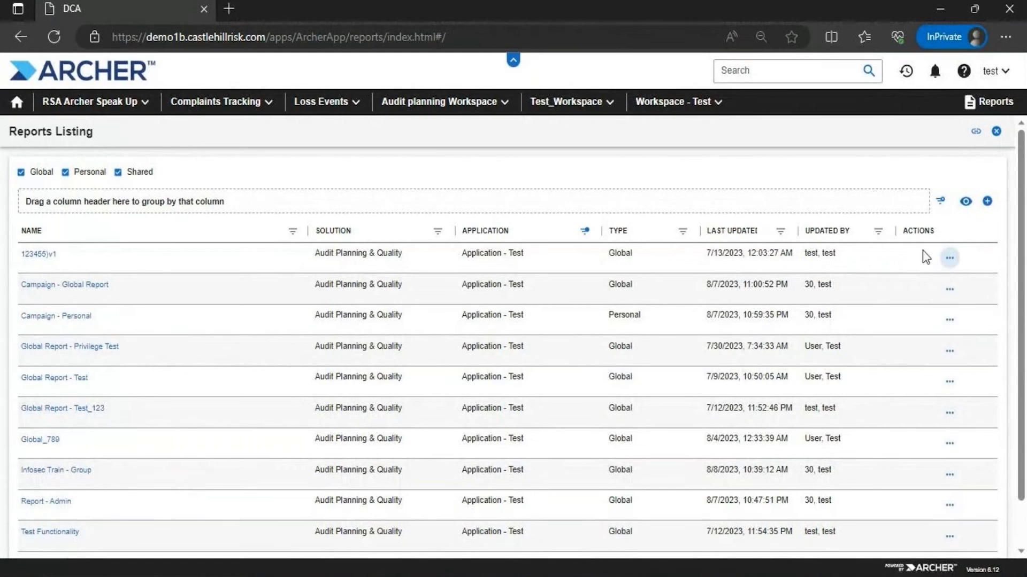
left_click(954, 256)
left_click(954, 259)
left_click(950, 321)
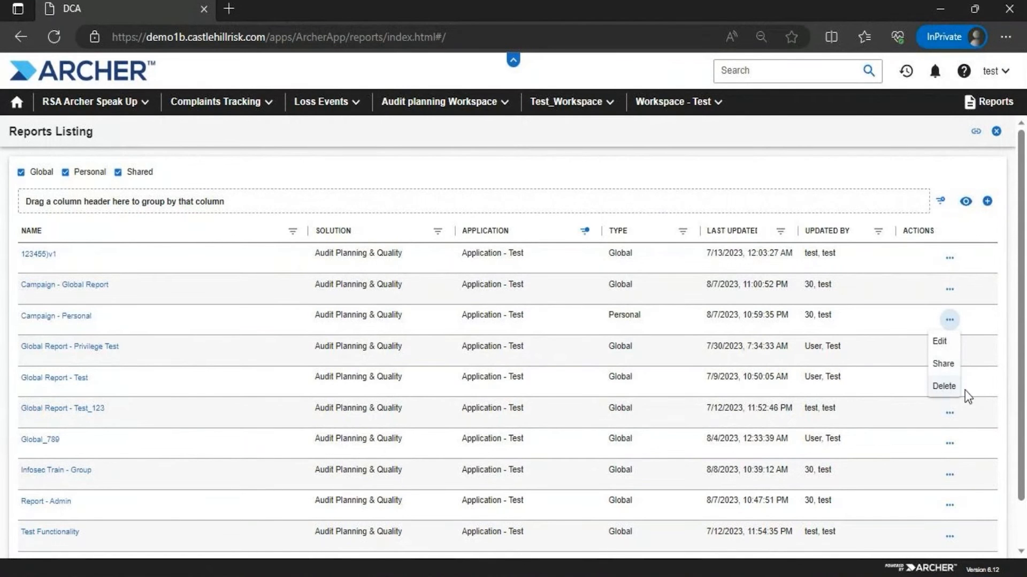
left_click(941, 389)
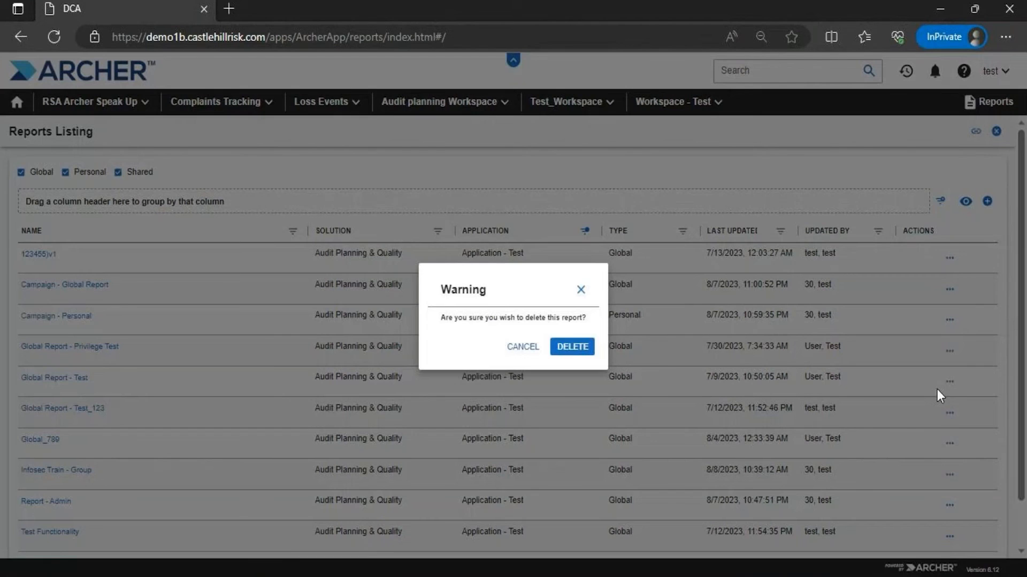
left_click(574, 348)
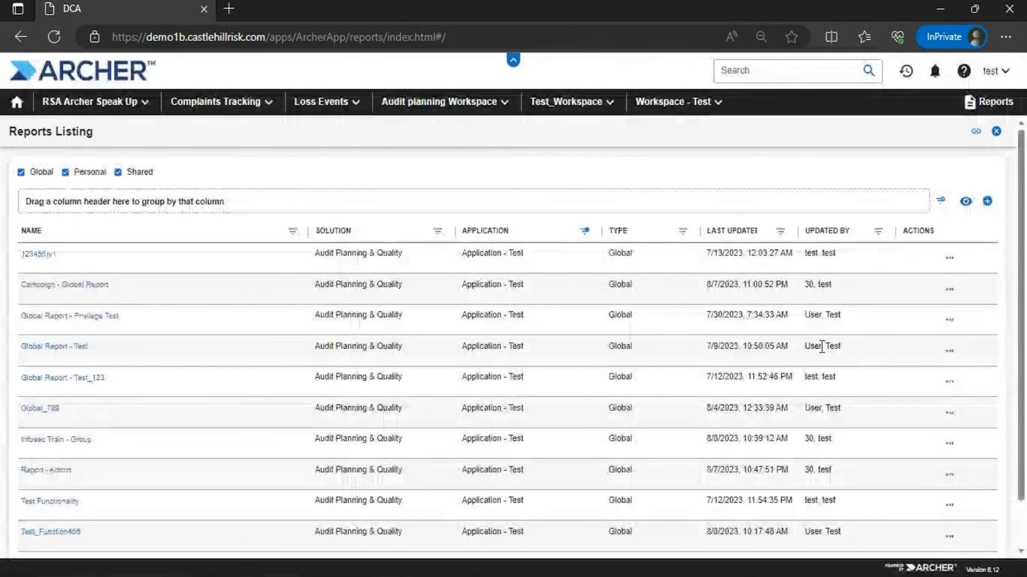
Show 25 reports per page and delete the Test_Personal Report2023 report
scroll(1022, 314, "down", 2)
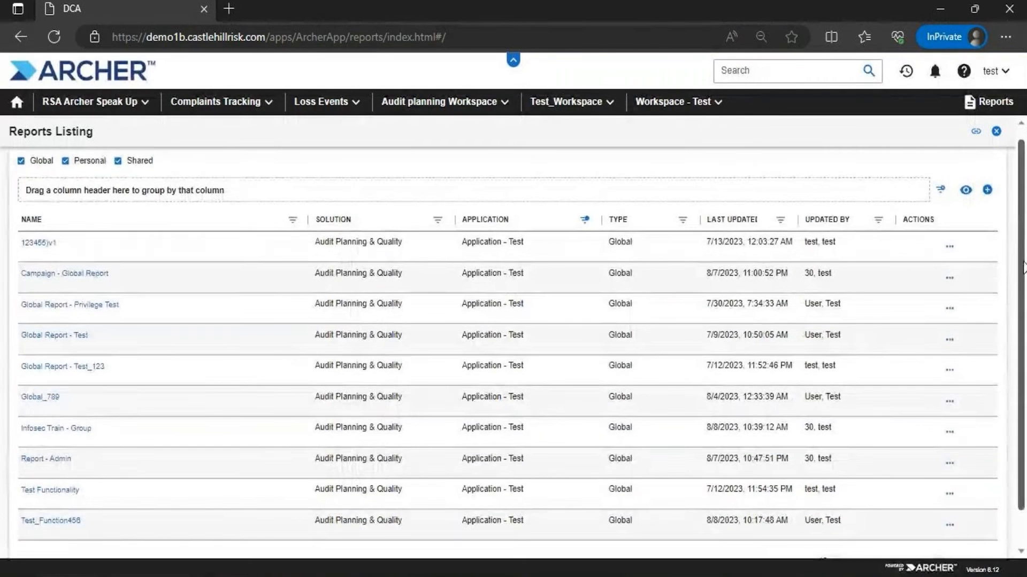
left_click(834, 527)
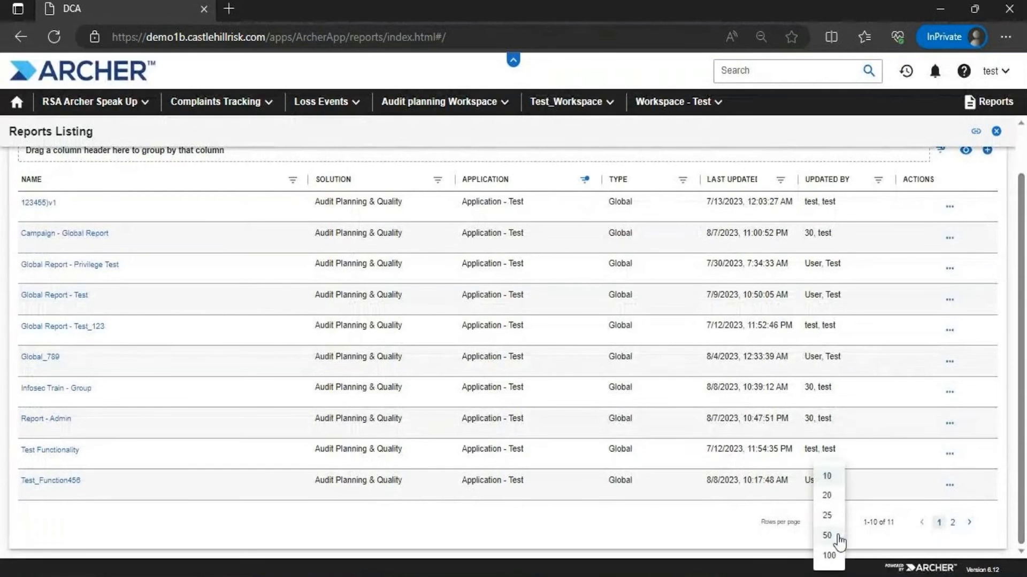
left_click(834, 494)
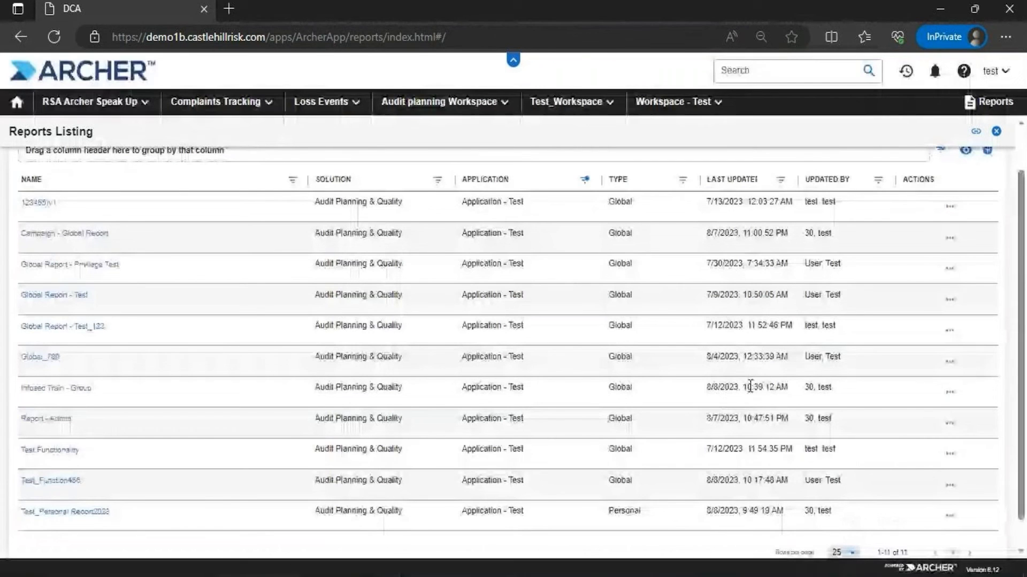
left_click(949, 515)
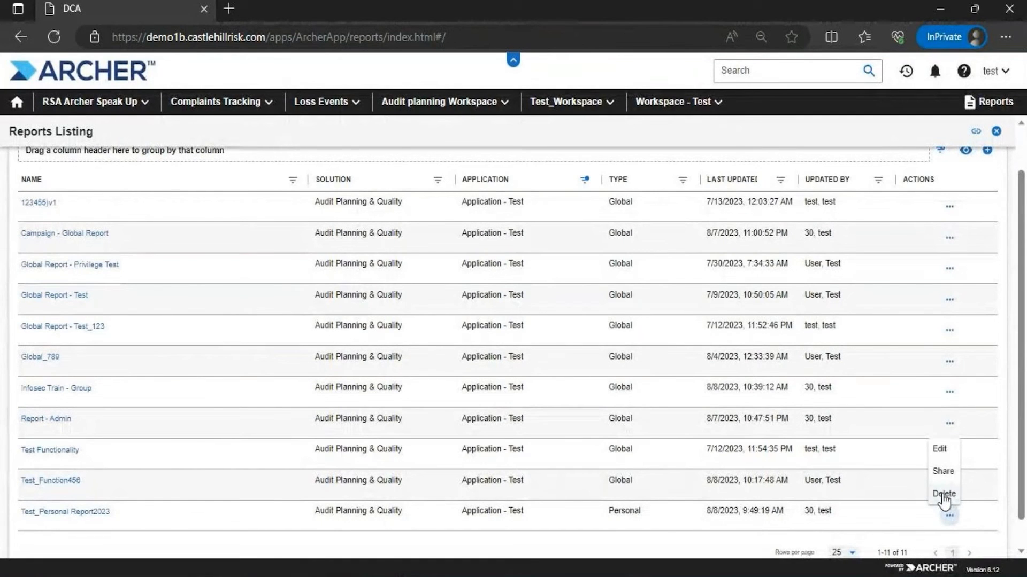
left_click(943, 497)
left_click(574, 351)
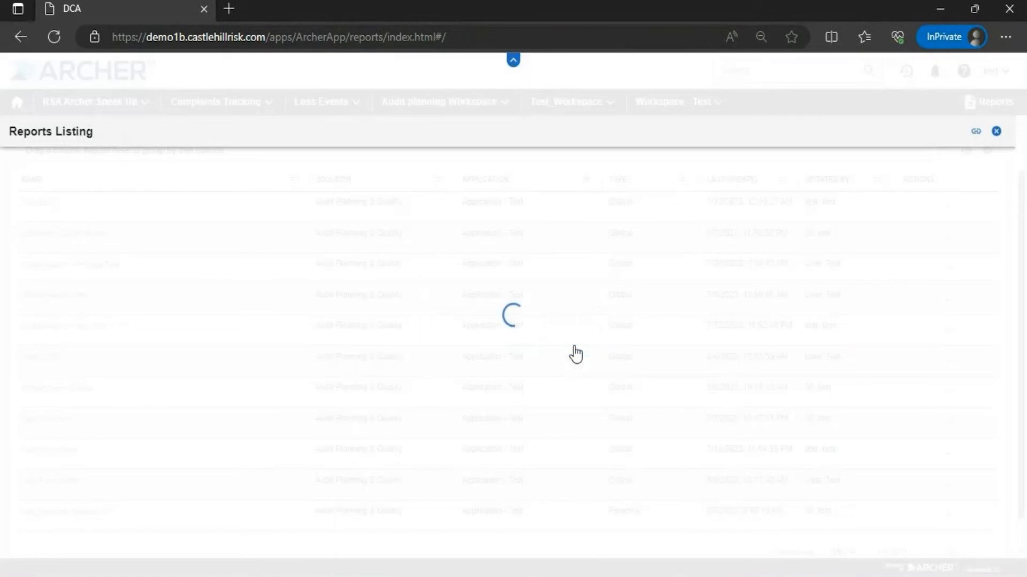
Scroll back to the top and close the Reports Listing
left_click_drag(1019, 239, 1012, 327)
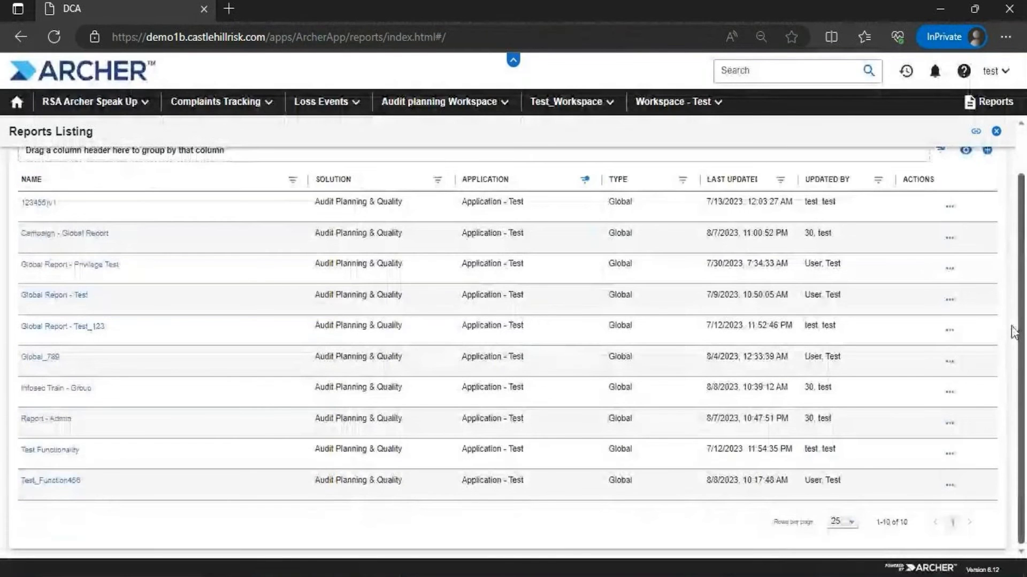
scroll(1009, 241, "up", 2)
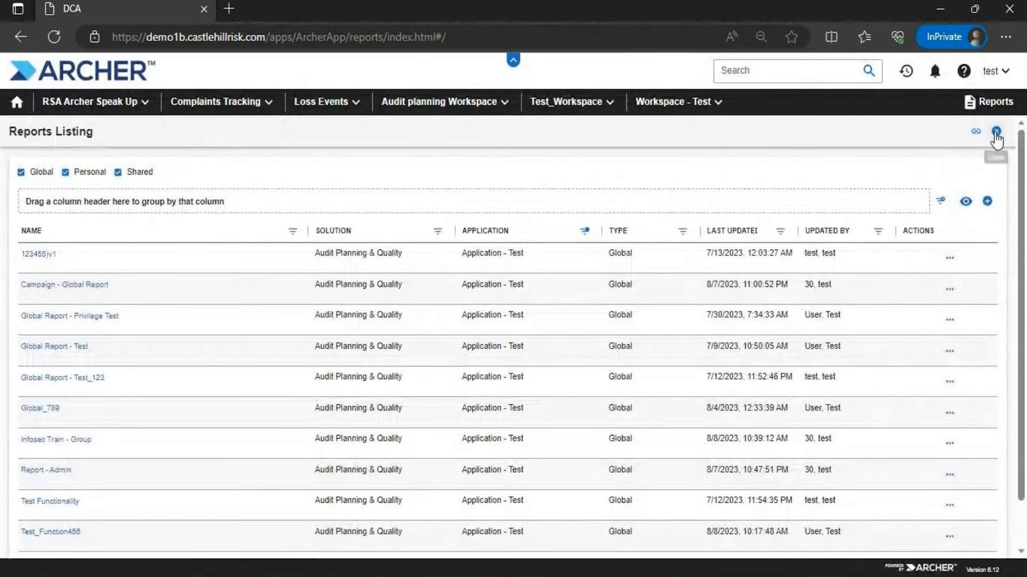
left_click(995, 133)
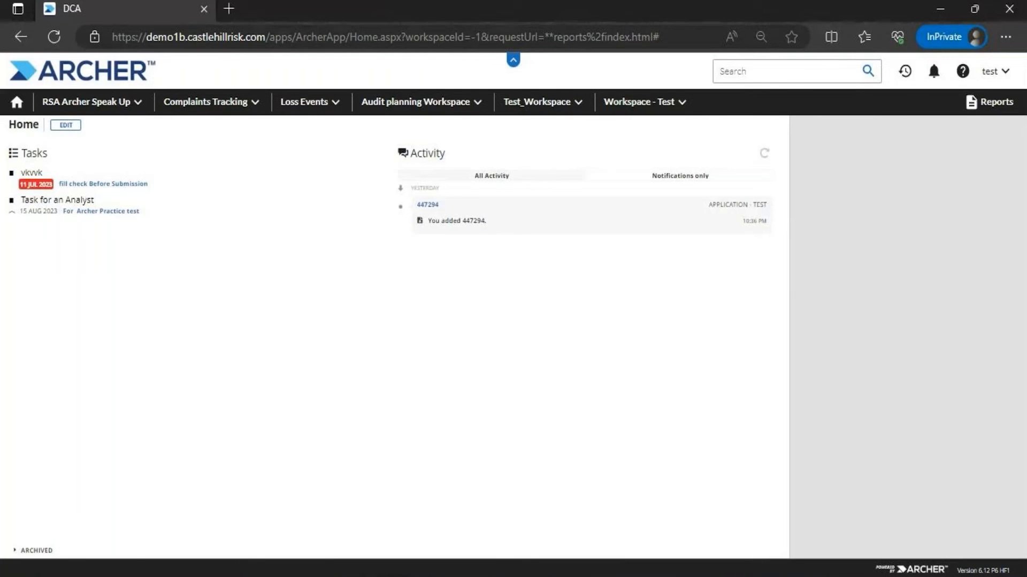
In the admin Edge window's DCA tab, close the Application - Test editor and go to Archer Home
mouse_move(470, 571)
left_click(227, 518)
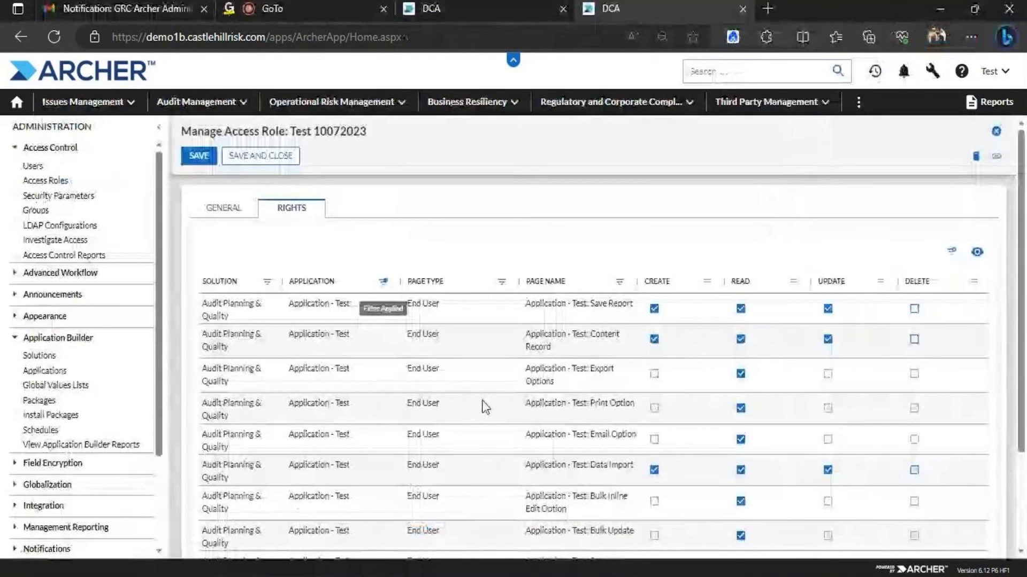
left_click(289, 6)
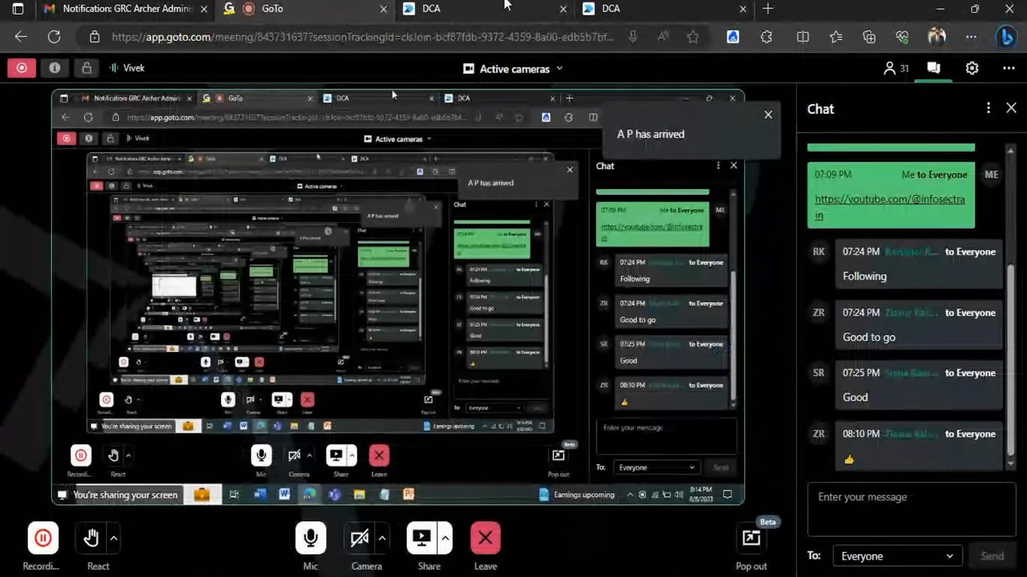
left_click(507, 5)
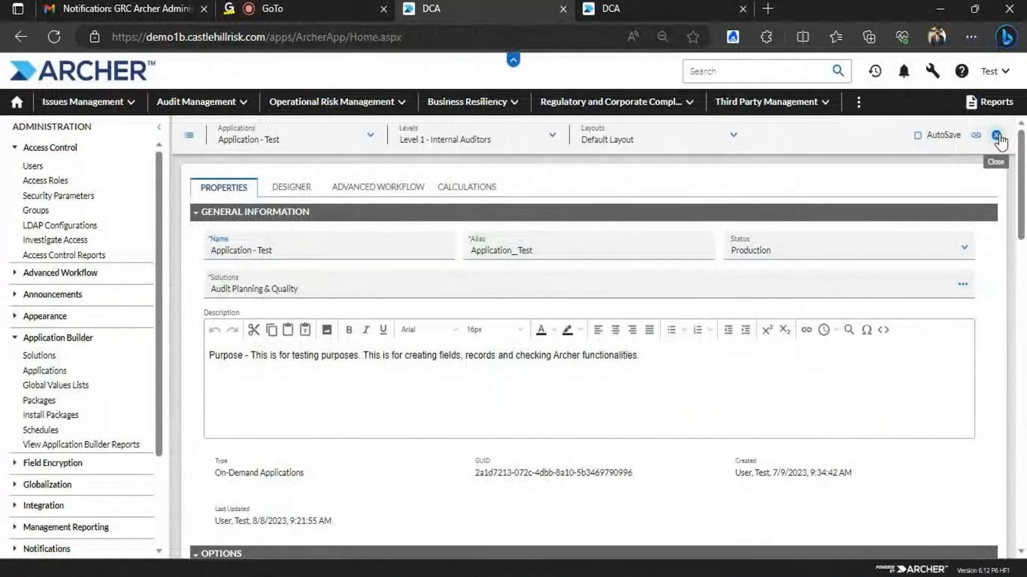
left_click(997, 135)
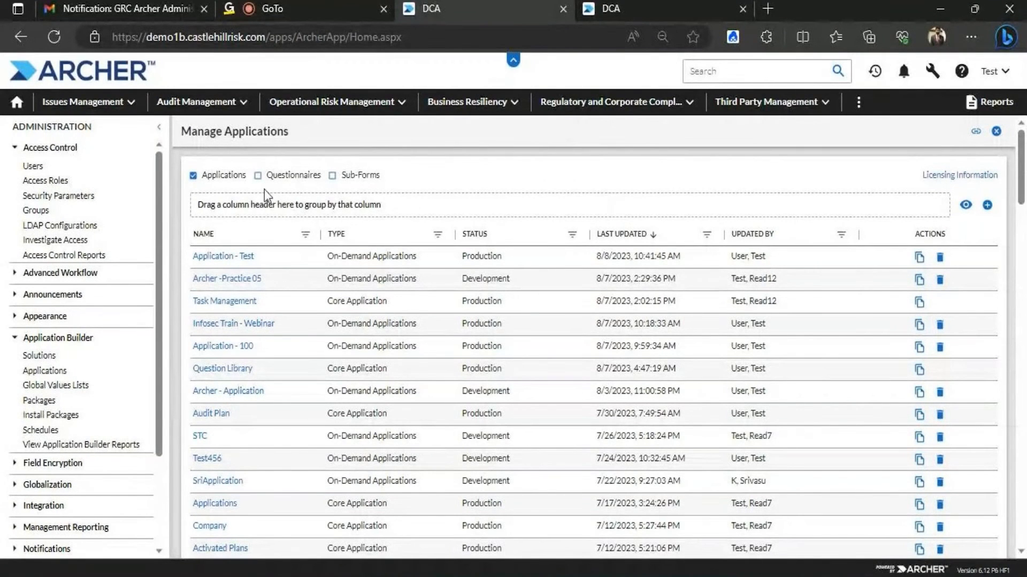
left_click(19, 102)
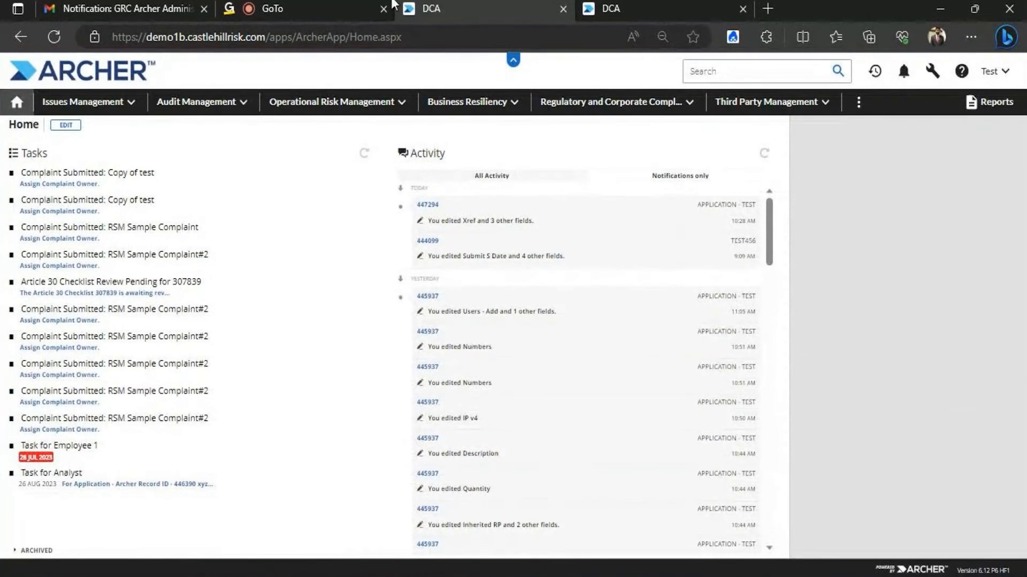
left_click(365, 10)
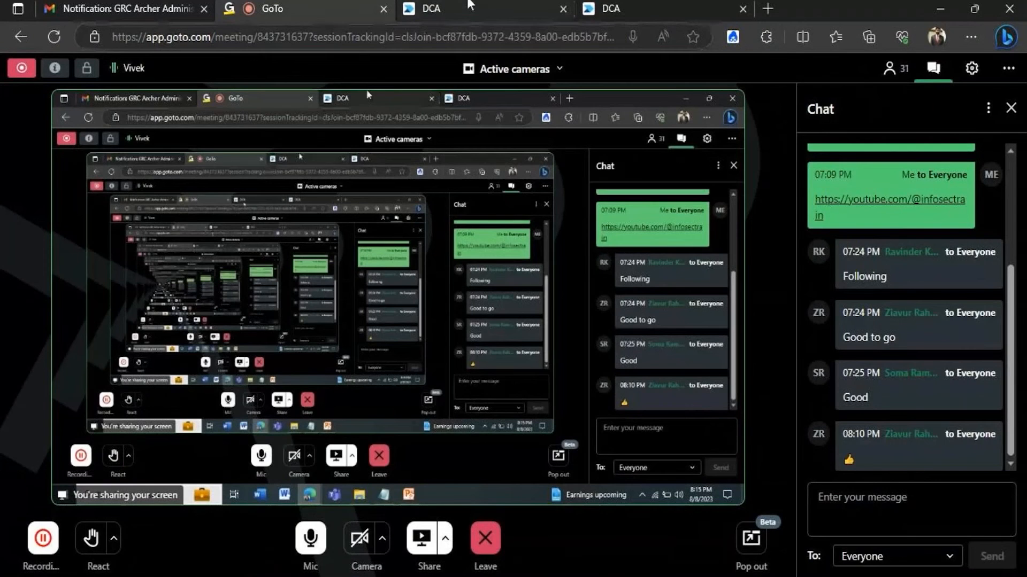
left_click(430, 9)
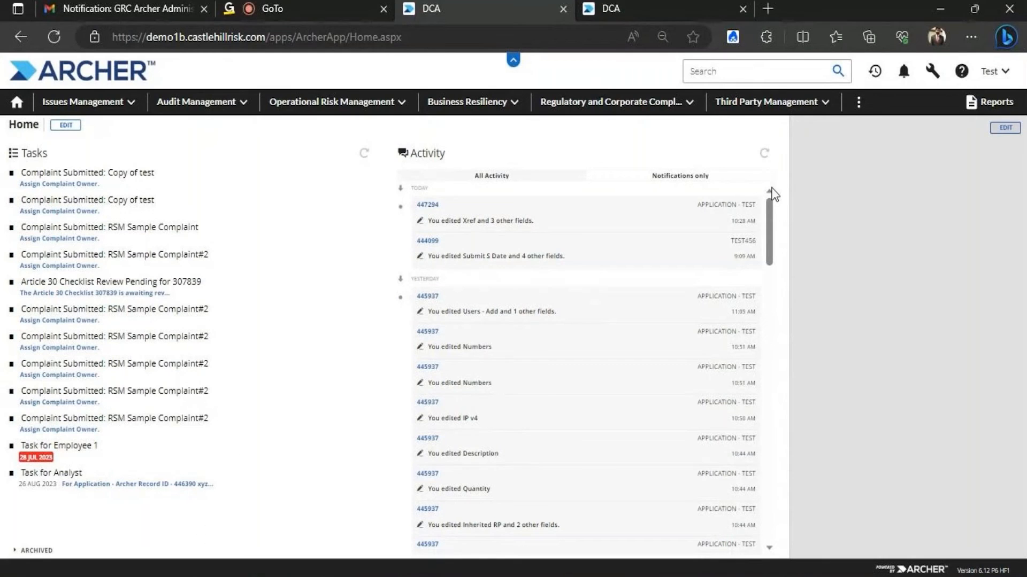
Export Audit Management's Application - Test records as CSV without HTML tags, downloading SearchResults (4).csv
left_click(244, 102)
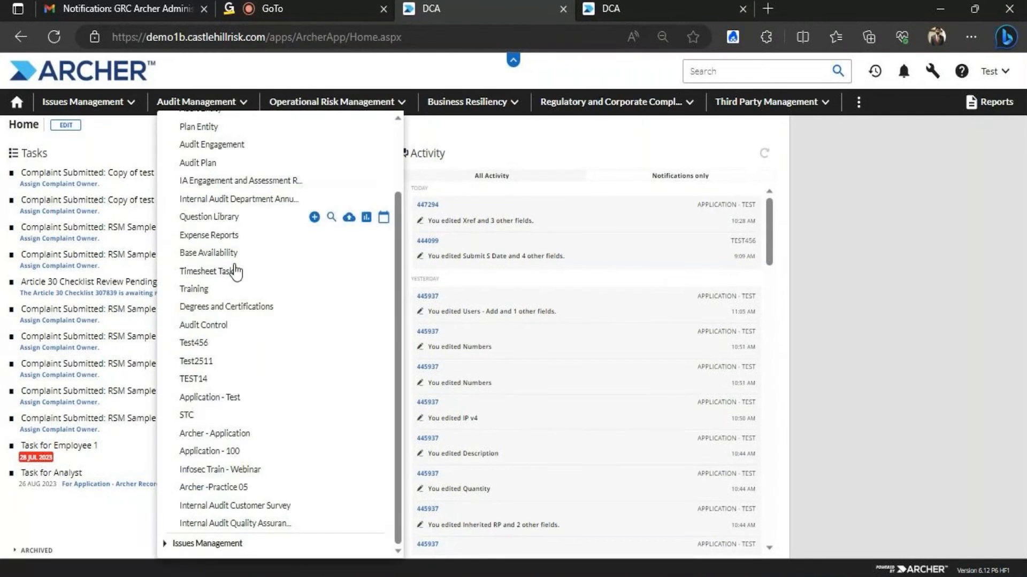
left_click(227, 396)
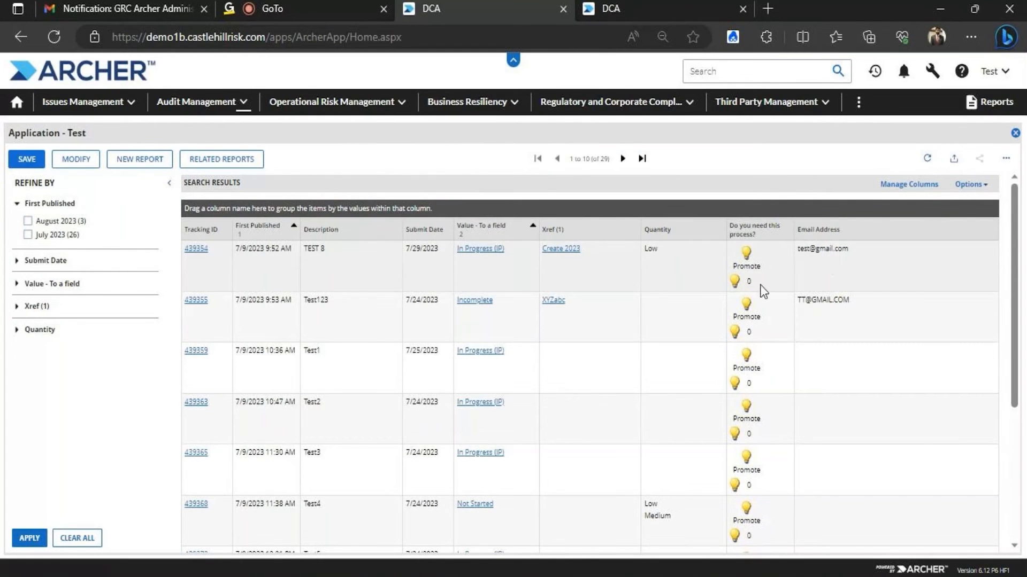
left_click(952, 156)
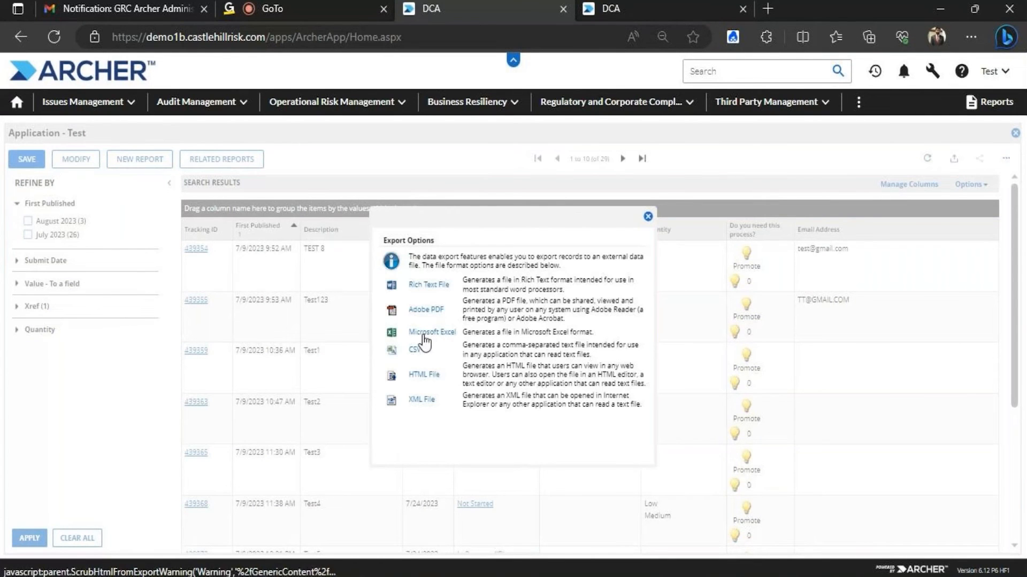
left_click(648, 217)
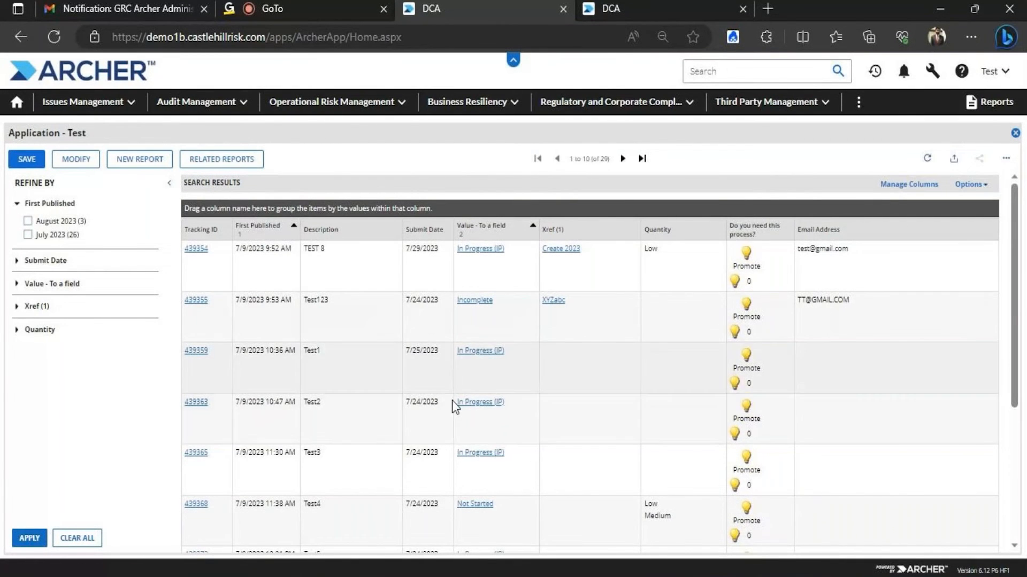
left_click(951, 160)
left_click(412, 358)
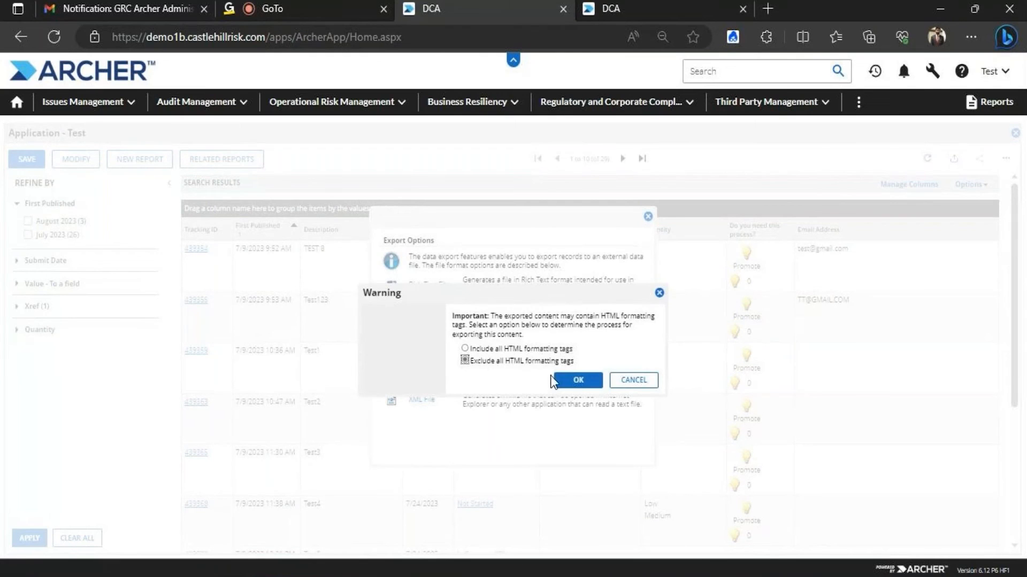
left_click(573, 379)
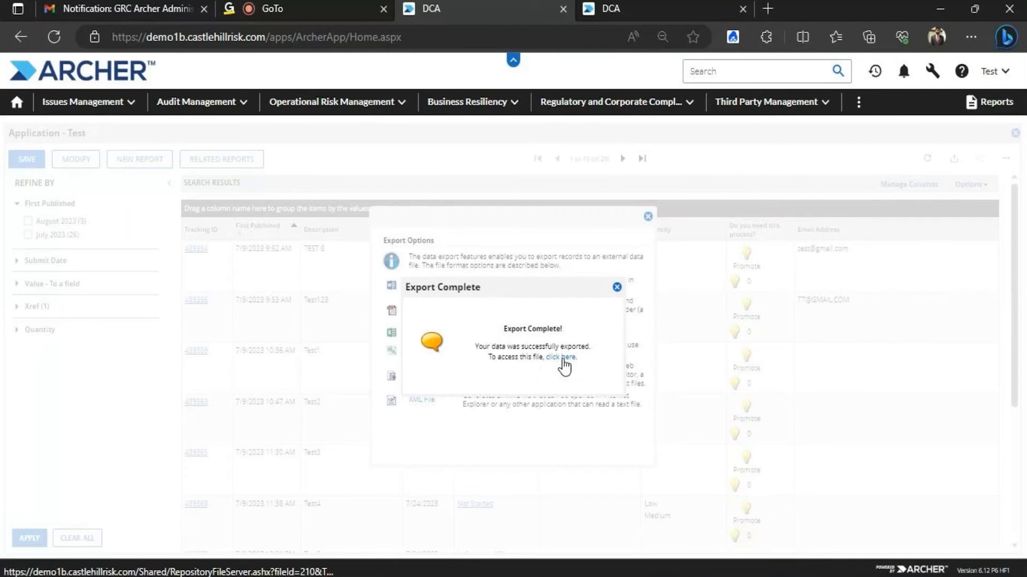
left_click(563, 361)
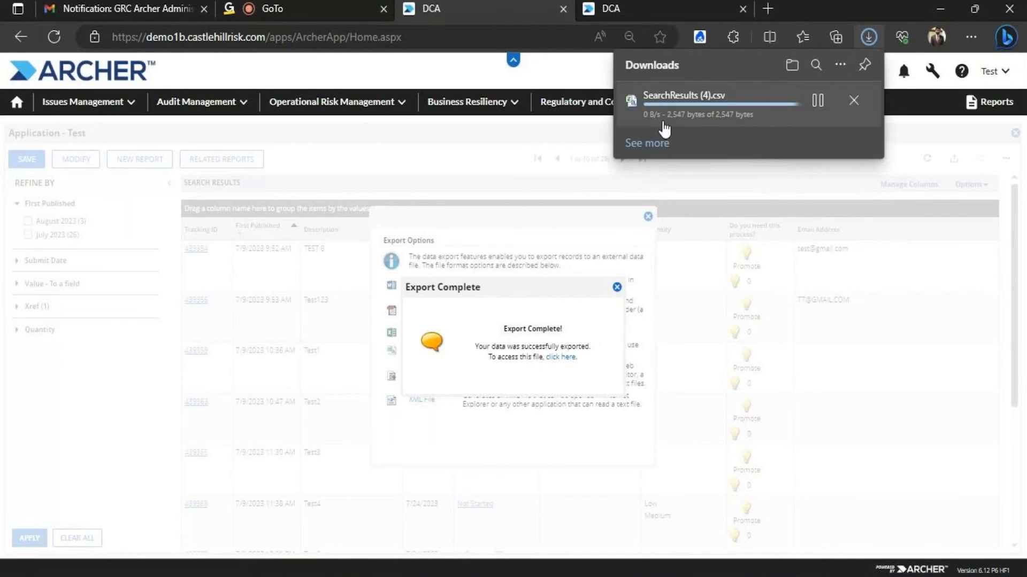
Open SearchResults (4).csv in Excel, dismiss the activation prompt, and AutoFit all columns
left_click(665, 110)
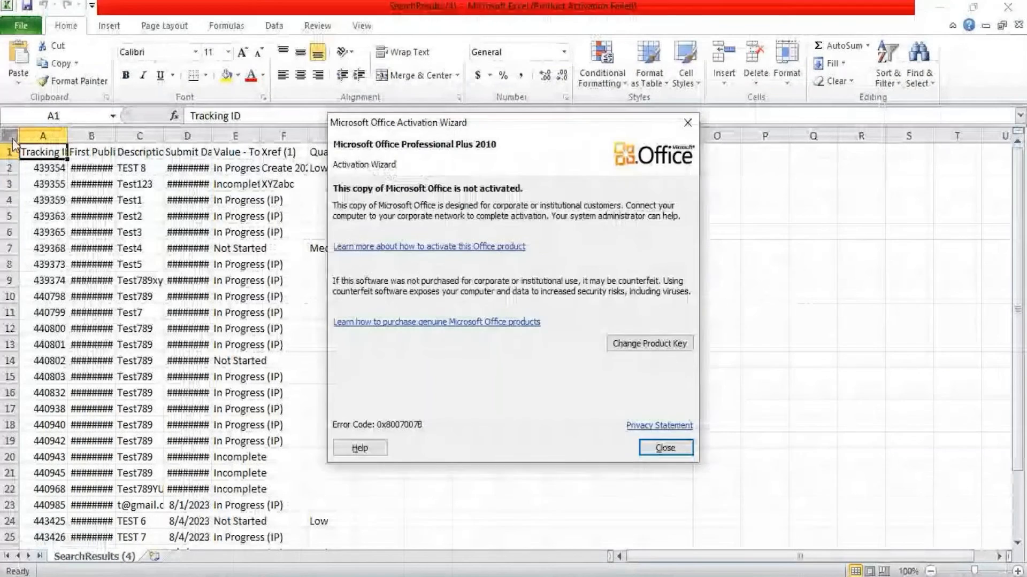
left_click(668, 448)
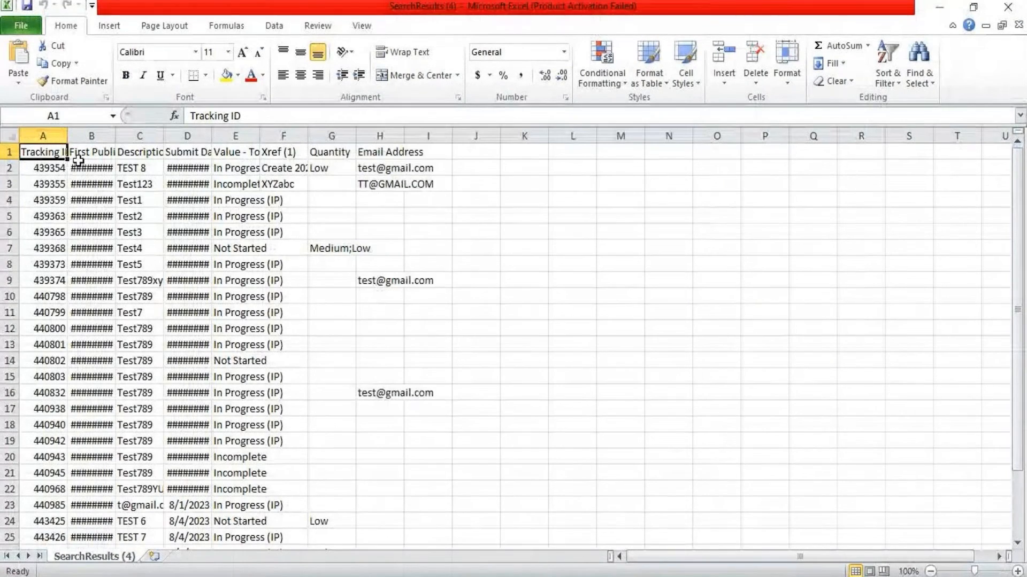
left_click(10, 136)
double_click(67, 136)
left_click(564, 250)
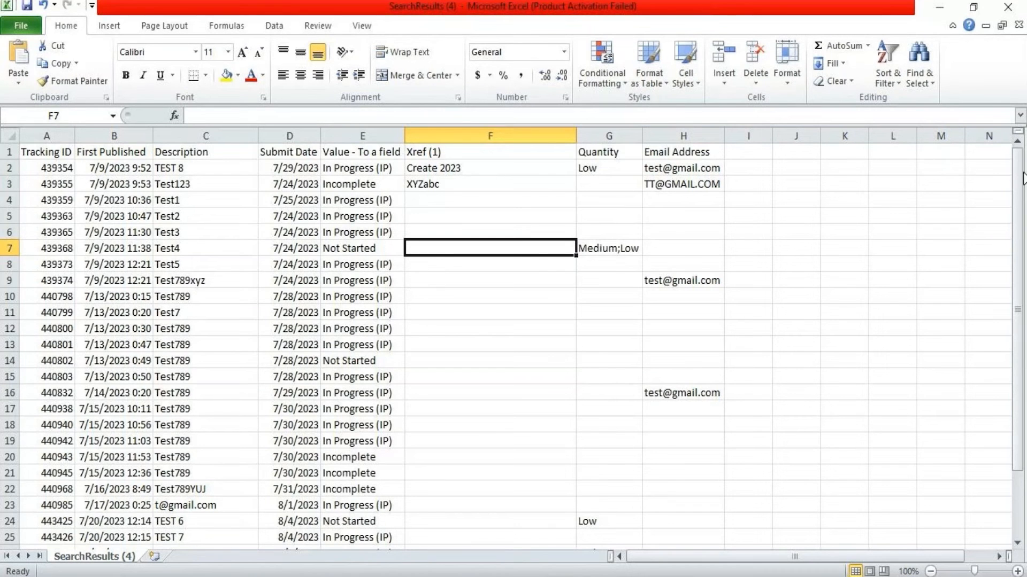
left_click_drag(1019, 172, 1001, 167)
Delete rows 3–30 below the TEST 8 record and AutoFit all columns
left_click_drag(48, 196, 178, 218)
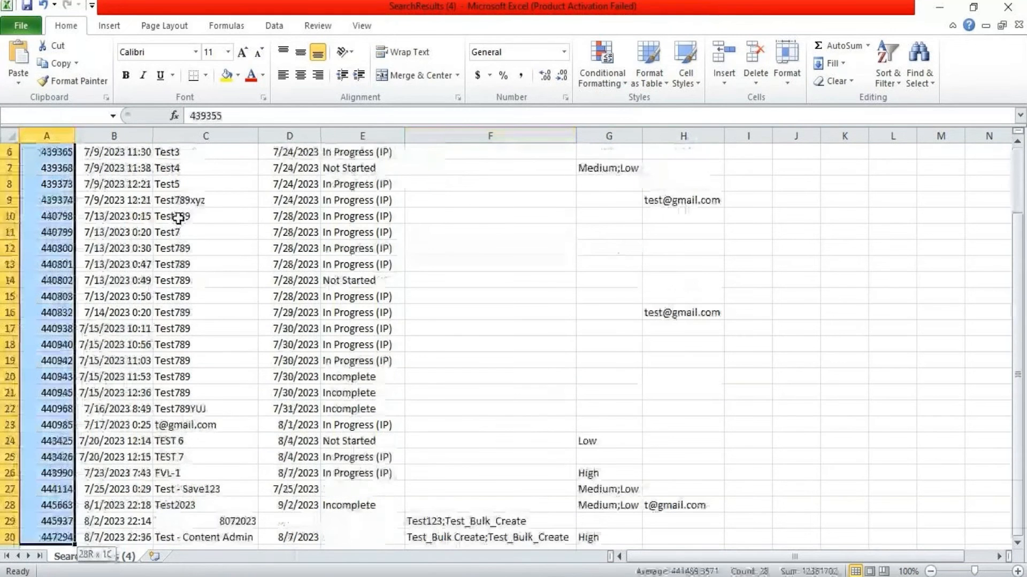
key("ctrl+shift+Right")
key("ctrl+shift+Right")
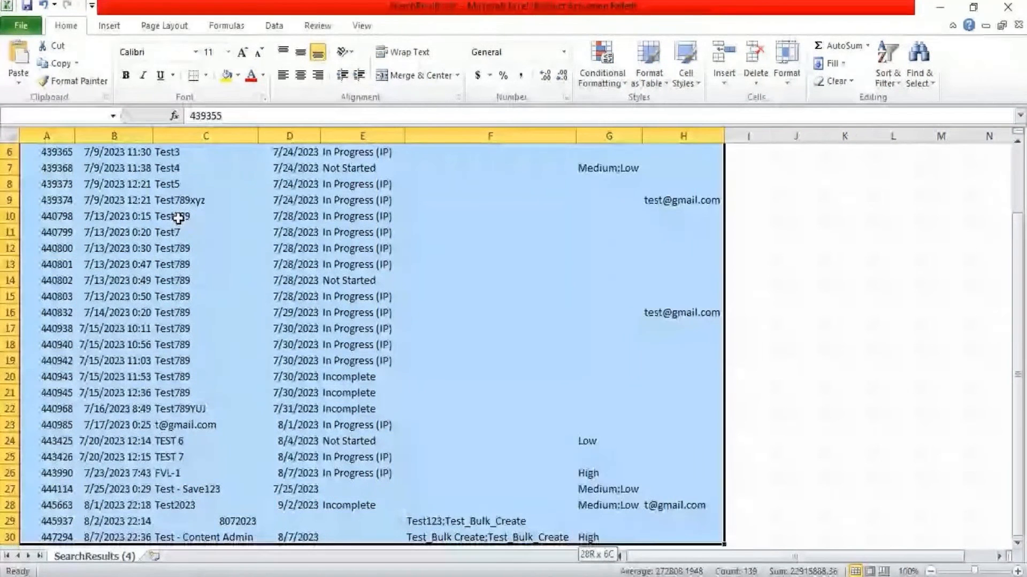
key("Delete")
right_click(223, 204)
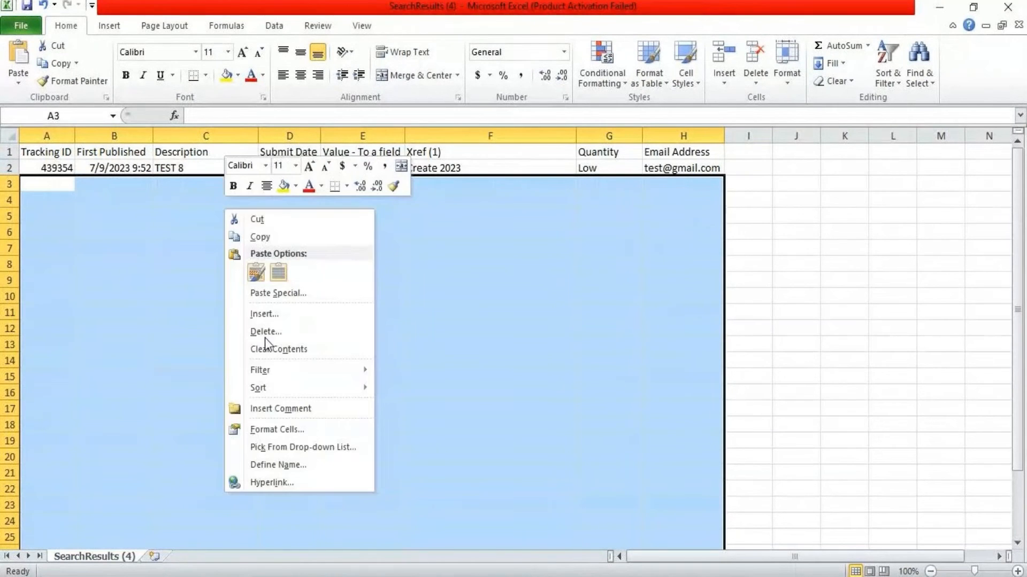
left_click(270, 329)
left_click(238, 330)
left_click(238, 372)
left_click(783, 281)
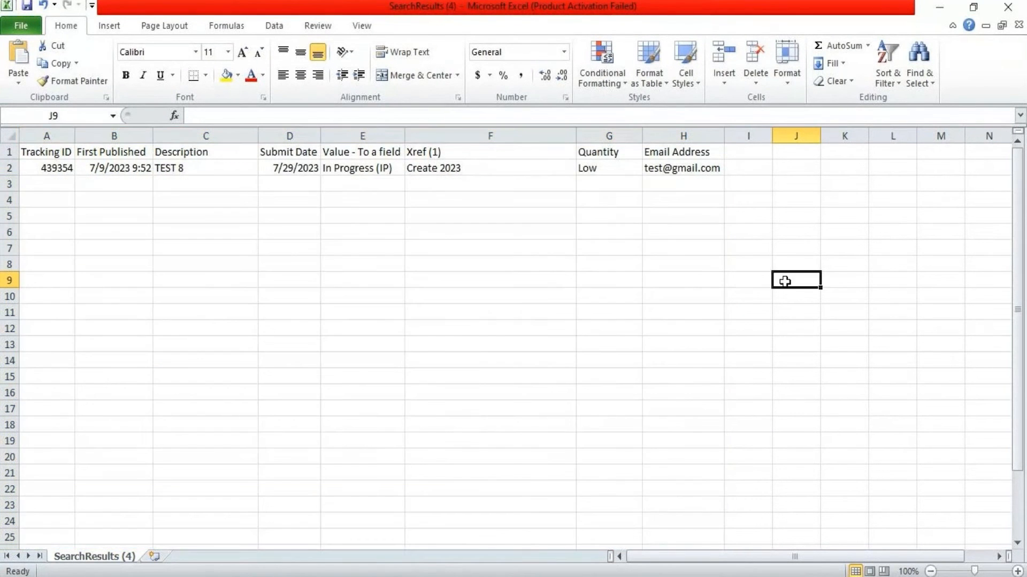
left_click(10, 135)
double_click(75, 136)
left_click(109, 194)
left_click(65, 170)
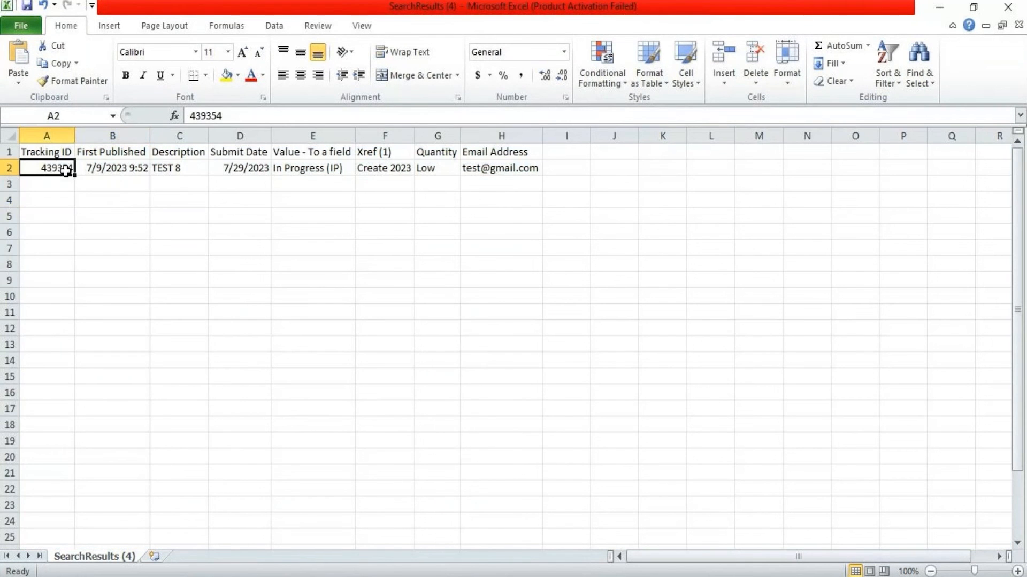
Clear and delete the First Published column (column B)
left_click(112, 135)
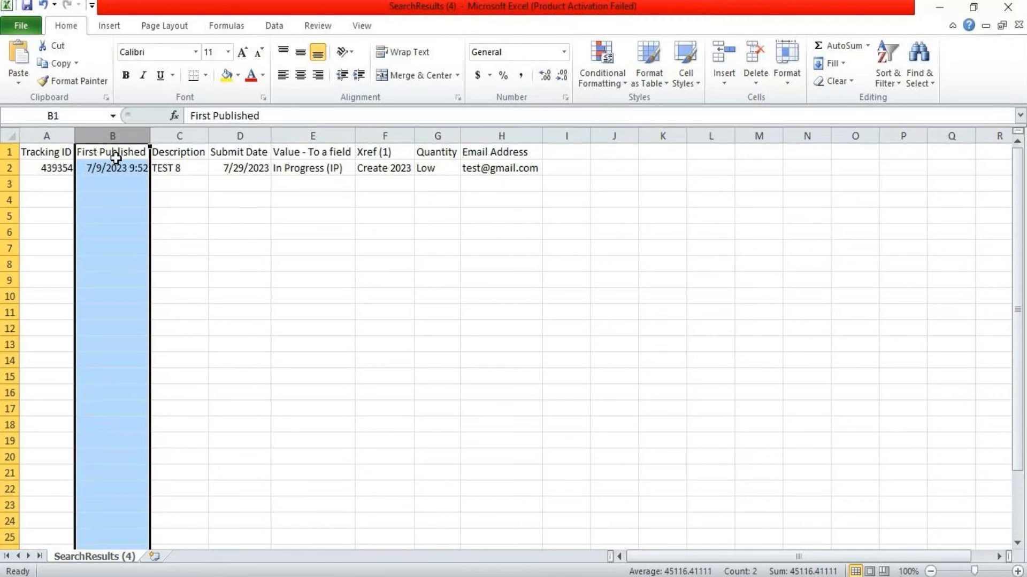
key("Delete")
right_click(114, 157)
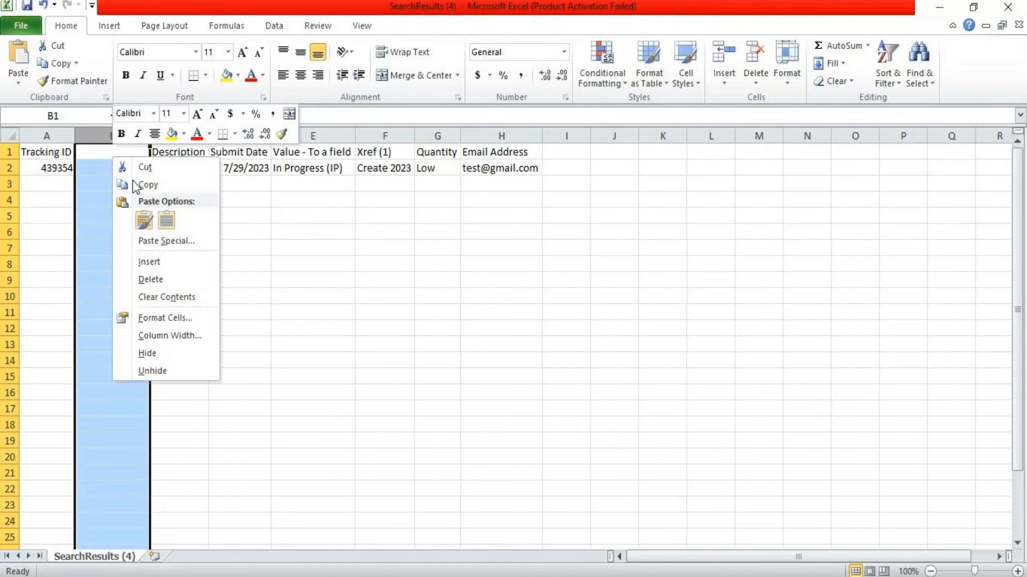
left_click(156, 281)
left_click(448, 288)
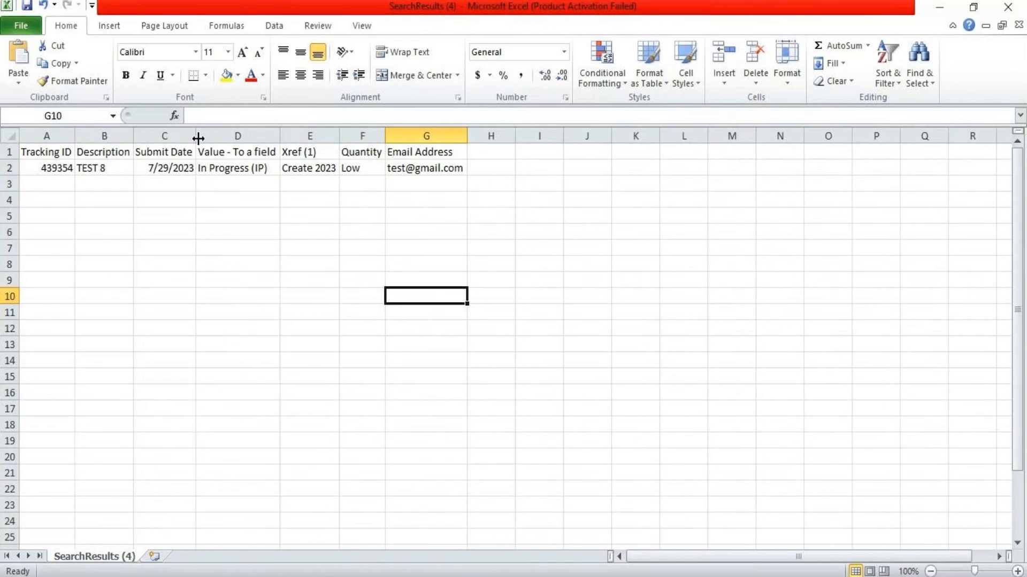
left_click(280, 138)
Left-align the TEST 8 record's values in row 2 (A2:G2)
left_click(8, 135)
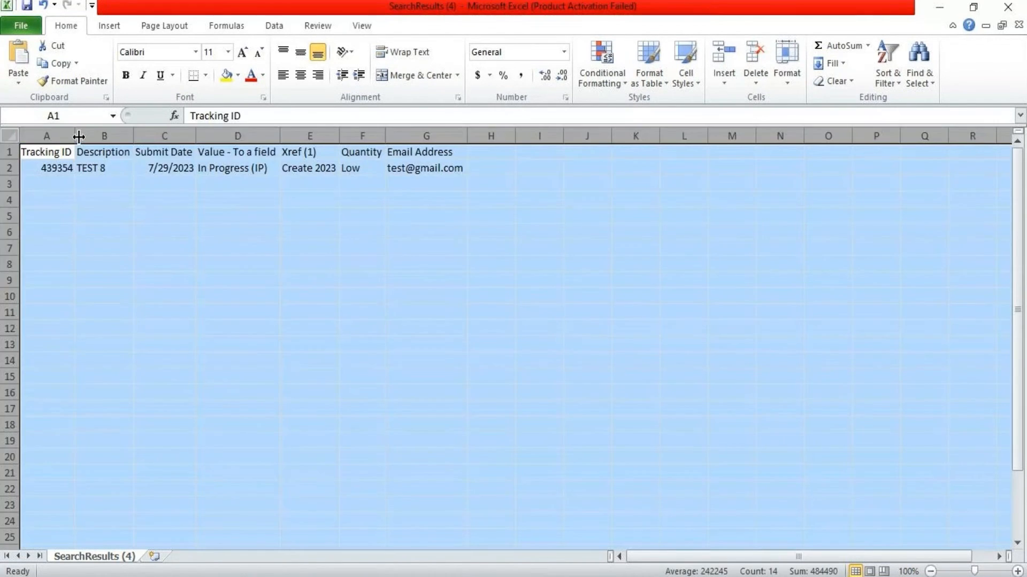
left_click(238, 313)
left_click_drag(51, 169, 408, 169)
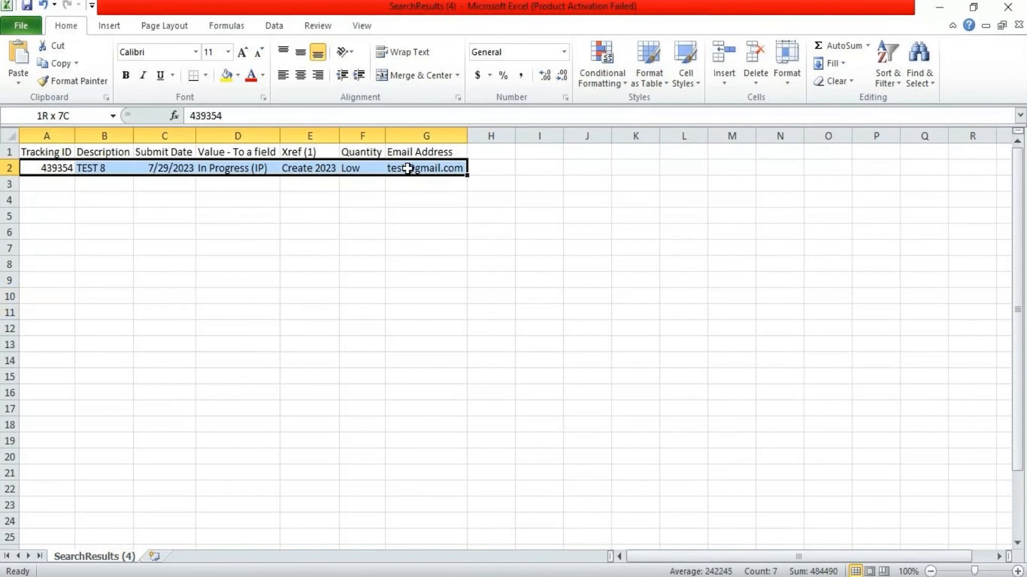
left_click(283, 75)
left_click(145, 283)
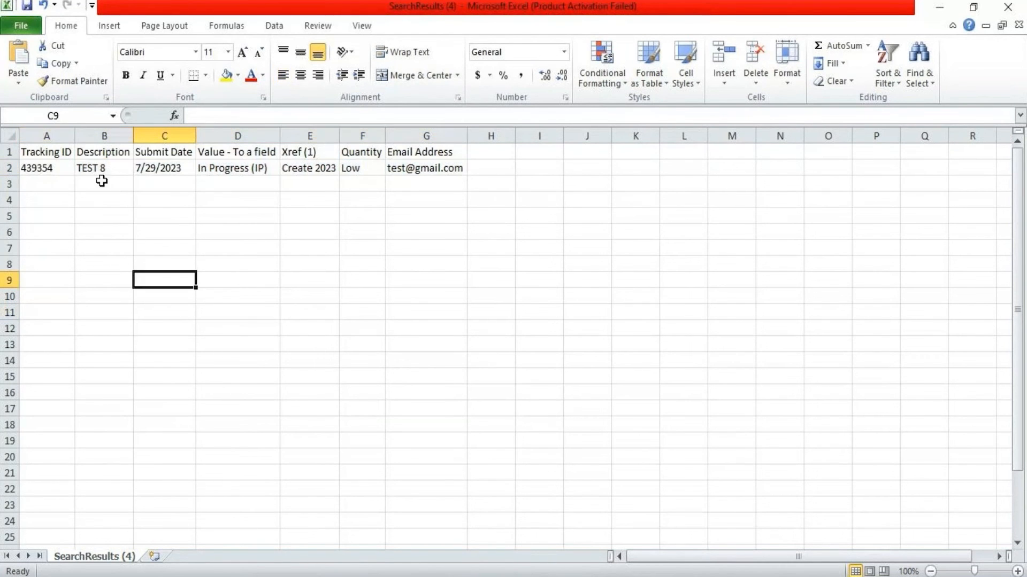
left_click(98, 168)
Replace the TEST 8 description in B2 with Test_Data_Import_Functionlity and AutoFit column B
left_click_drag(224, 116, 184, 115)
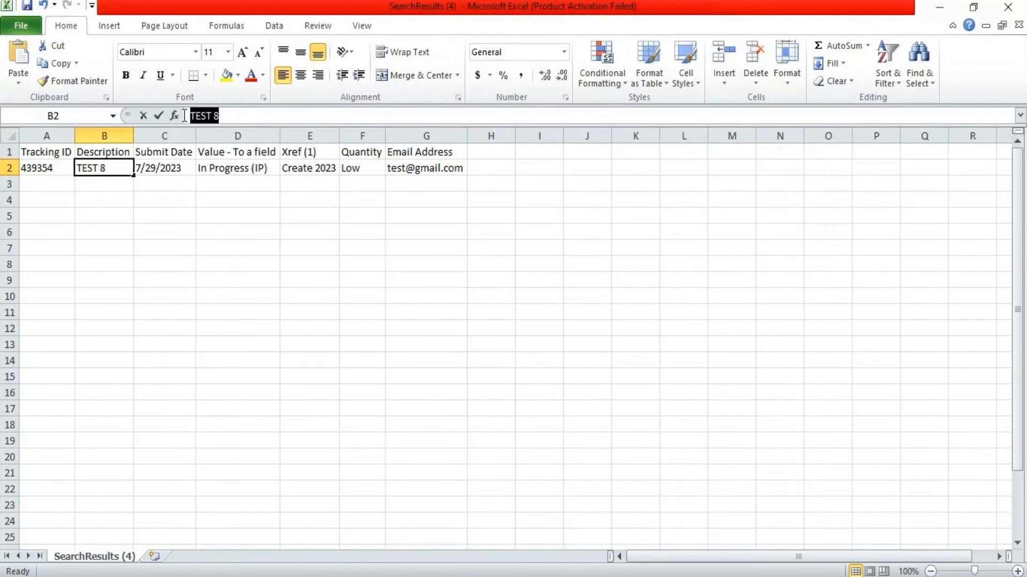
type("Test_")
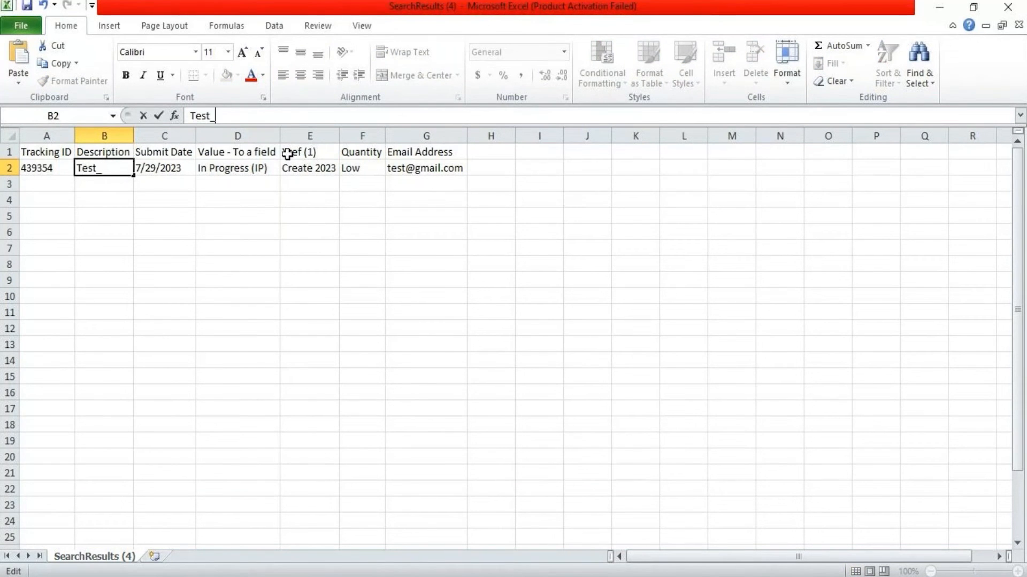
type("Data_Import_Functionlity")
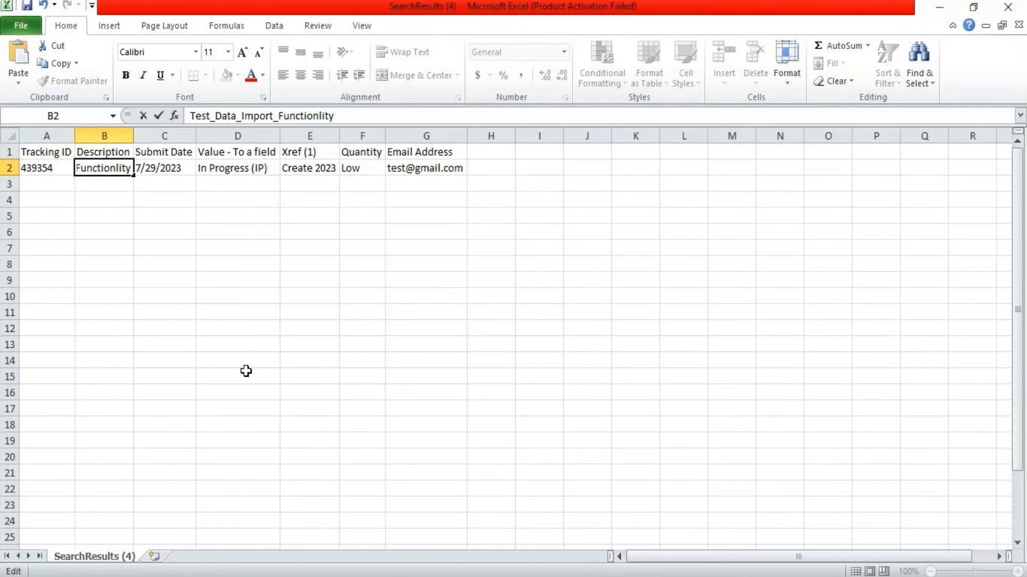
left_click(184, 311)
double_click(133, 136)
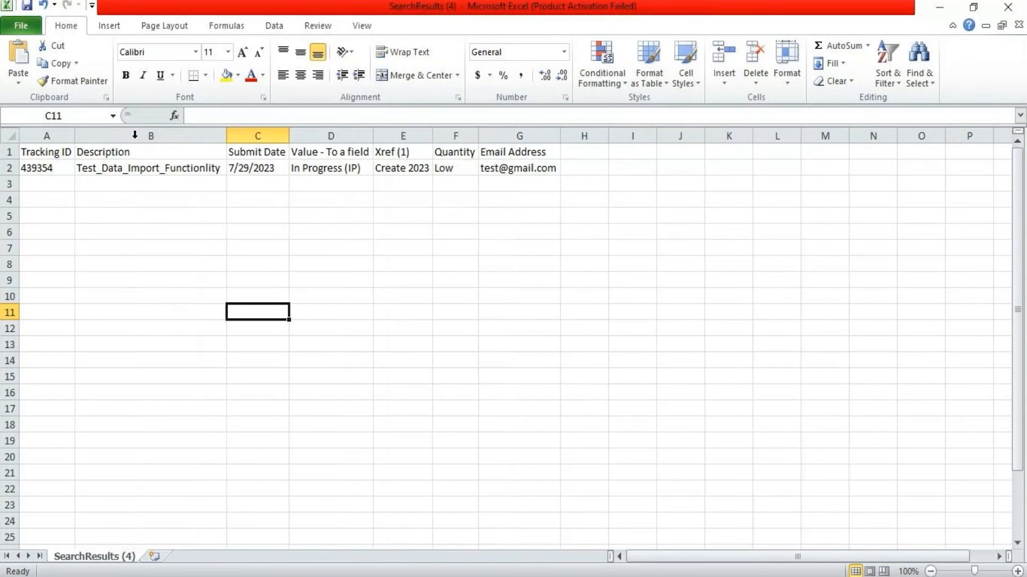
left_click(249, 172)
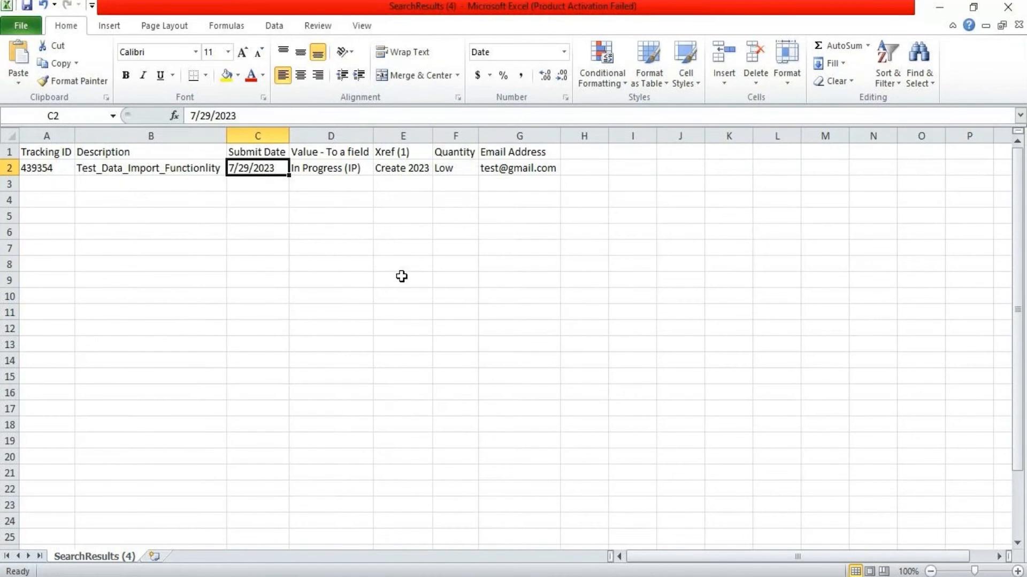
Type a temporary MM/DD/YYYY format note in a spare cell, then delete it
left_click(355, 216)
type("MM/")
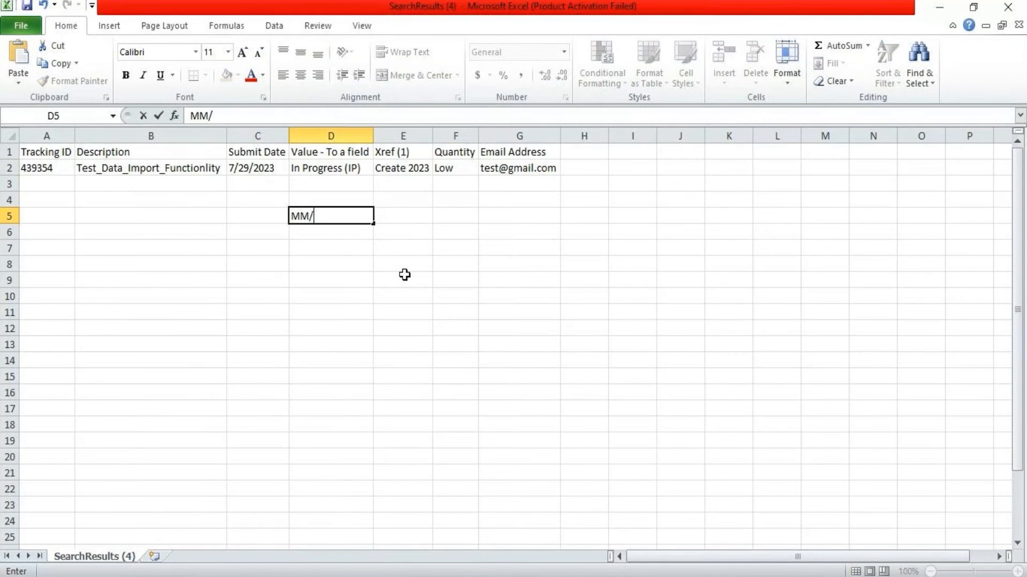
type("DD/YYYY")
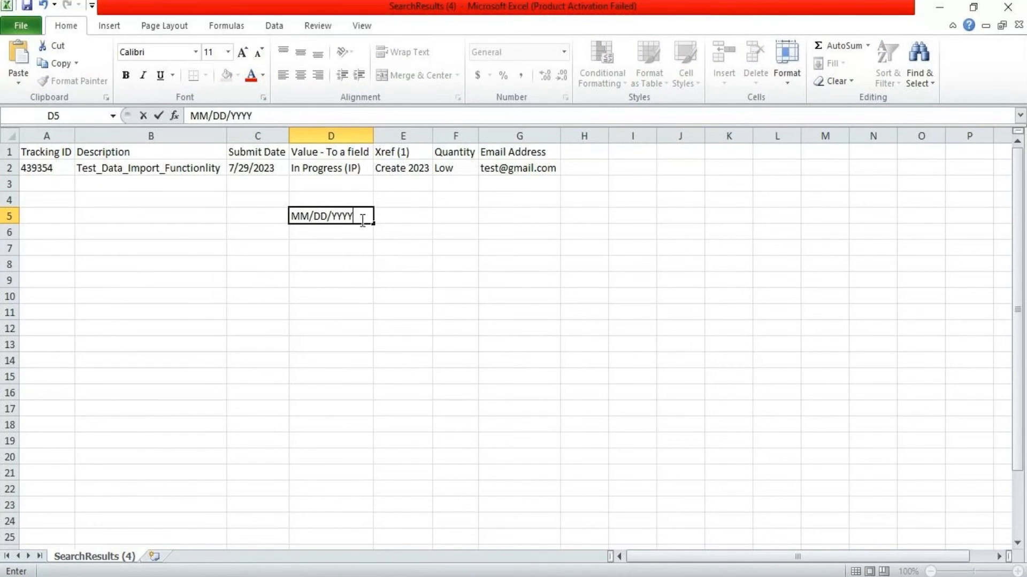
left_click(344, 247)
key("Up")
key("Up")
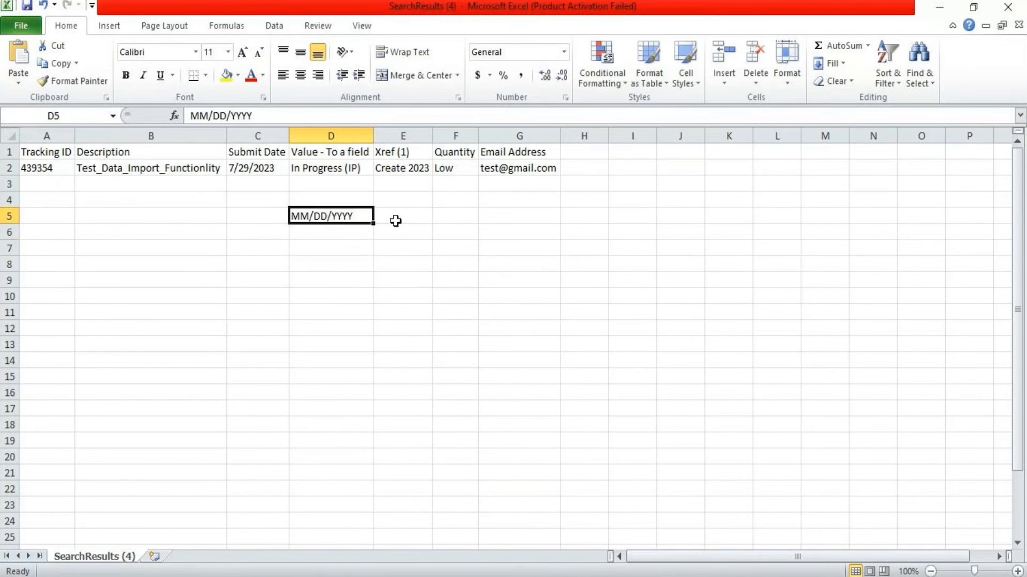
key("Delete")
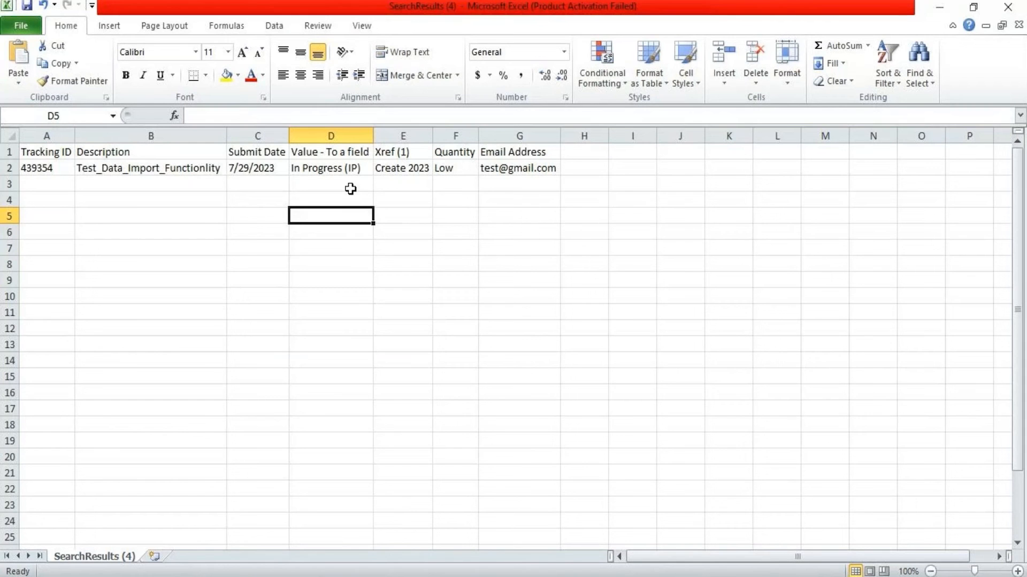
Change C2's Submit Date from 7/29/2023 to 8/7/2023 and switch back to the Archer page
left_click(285, 168)
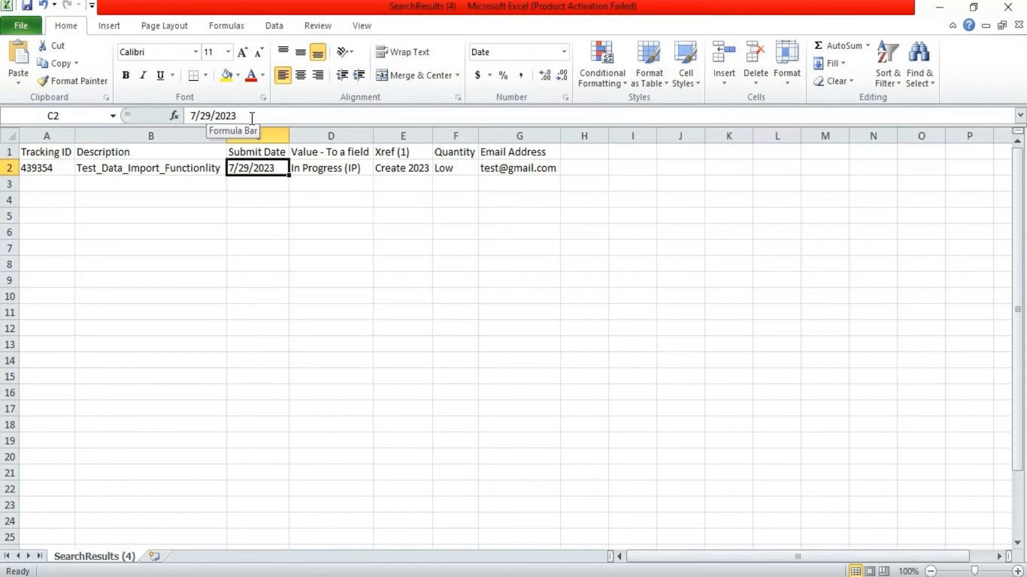
left_click_drag(252, 116, 143, 113)
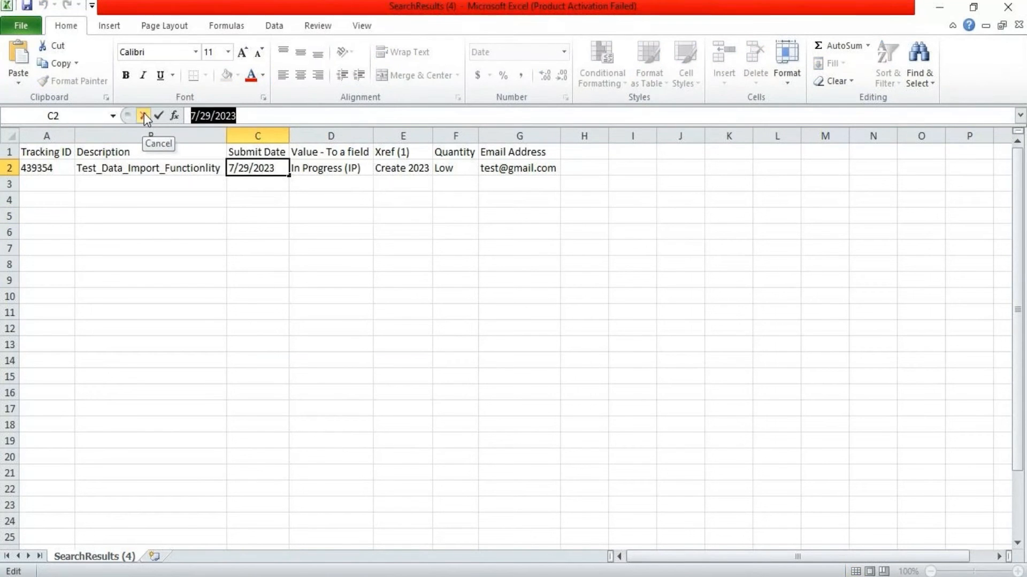
type("8/")
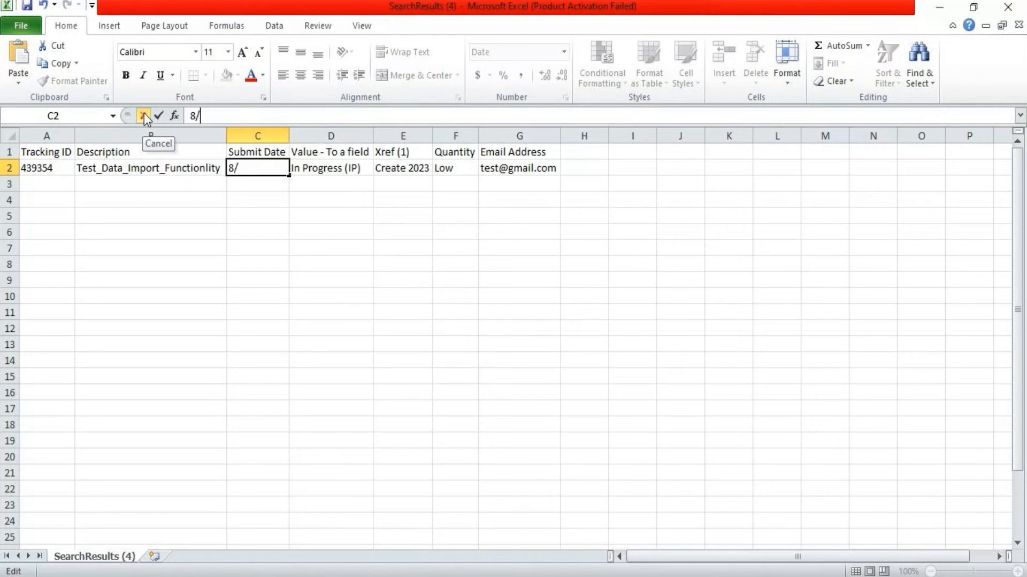
type("7/2023")
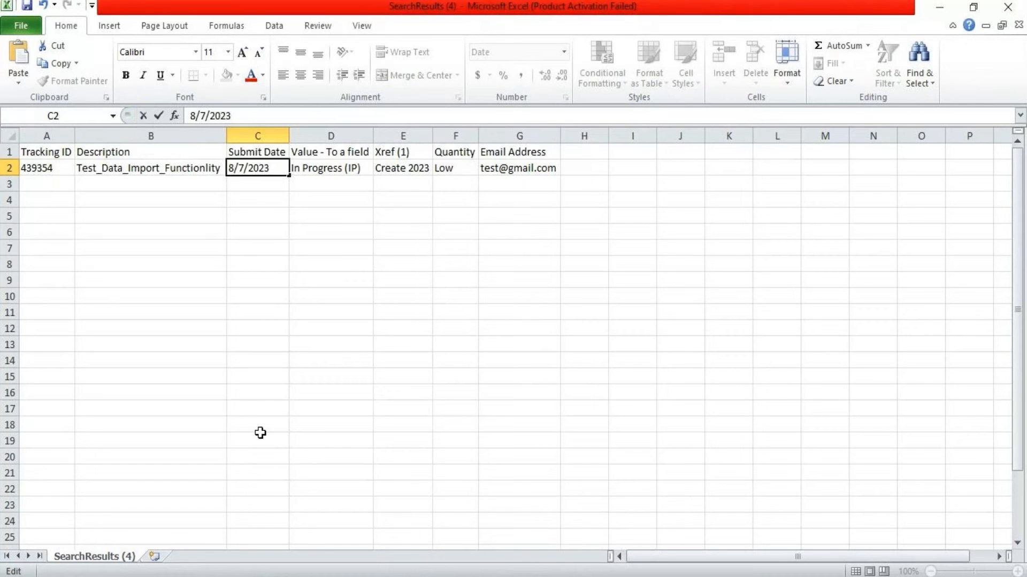
left_click(282, 275)
left_click(250, 165)
left_click(347, 168)
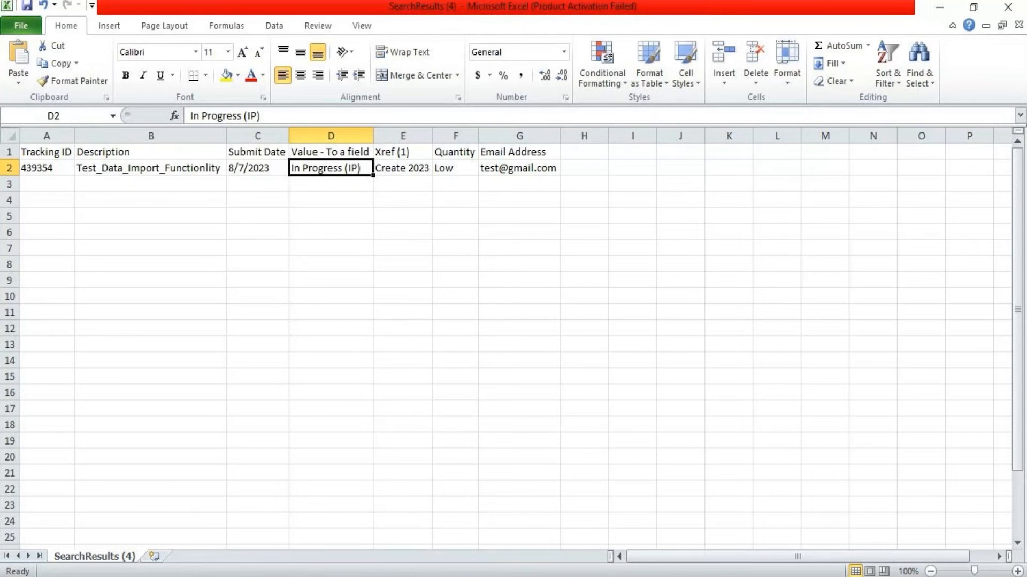
mouse_move(380, 569)
left_click(252, 529)
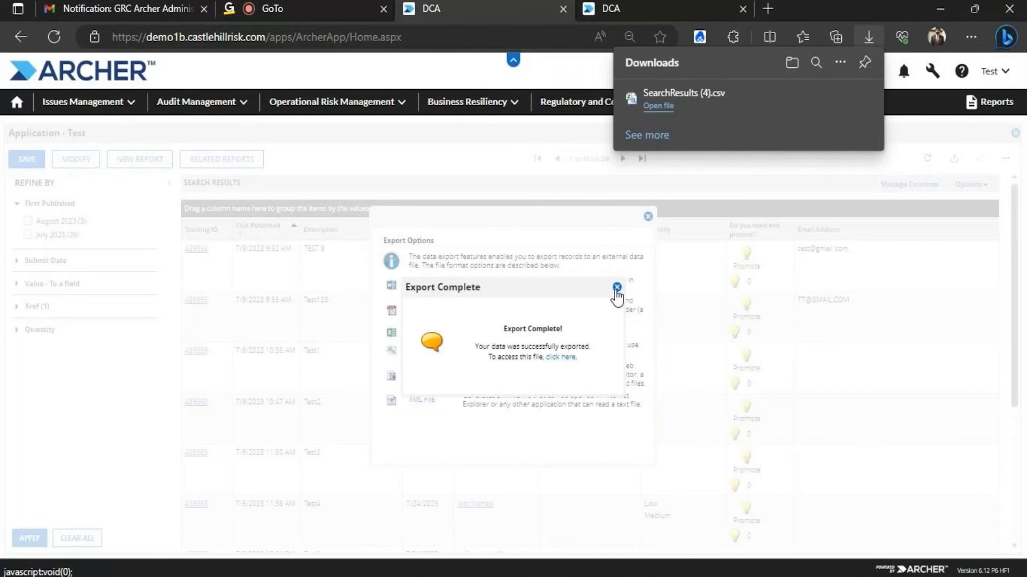
Close the export dialogs, open record 439354, and review its Quantity choices without changing them
left_click(616, 287)
left_click(648, 216)
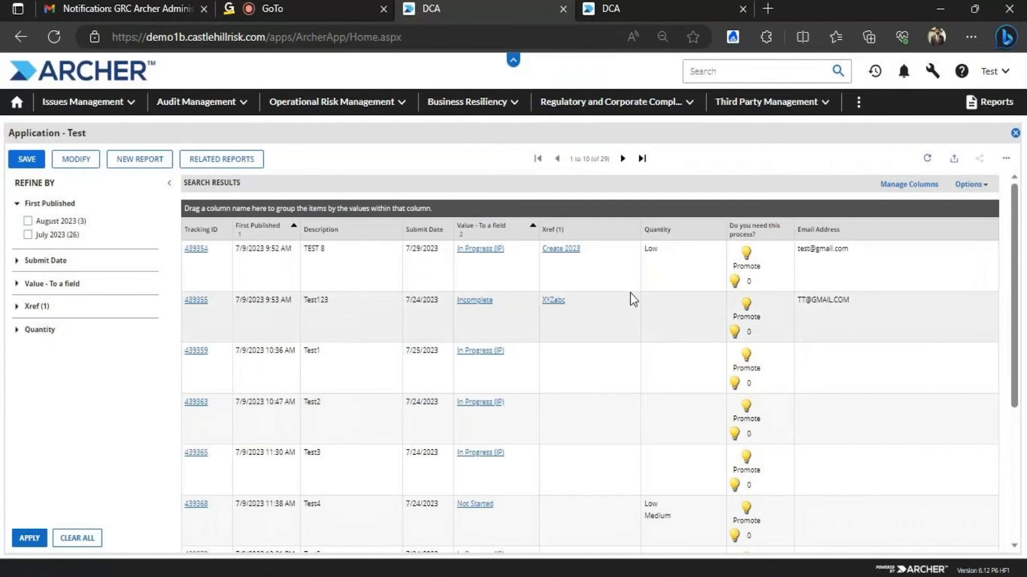
left_click(193, 249)
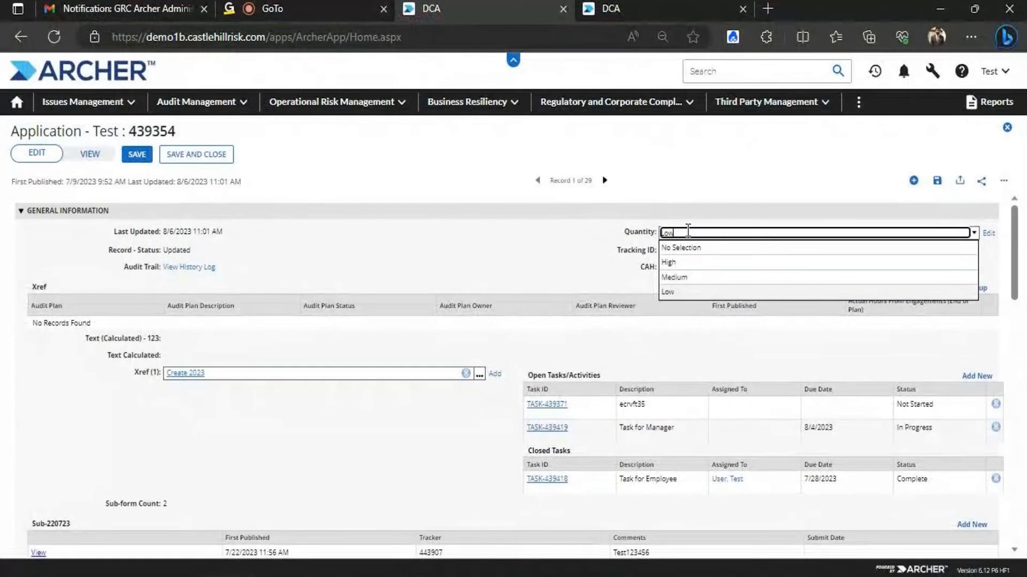
left_click(584, 176)
left_click(715, 232)
left_click(707, 211)
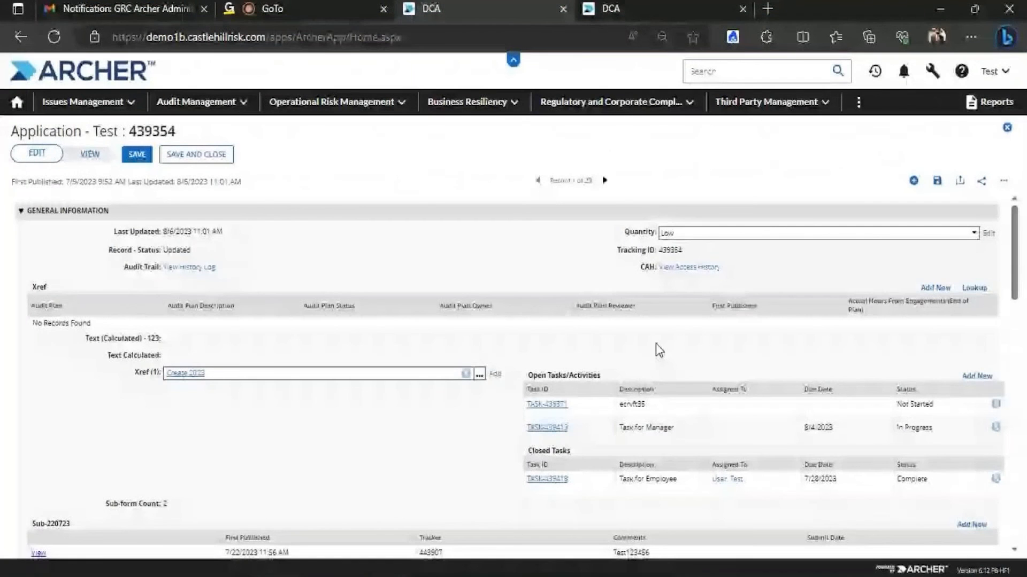
Add Incomplete and remove In Progress (IP) in Value - To a field, then highlight Incomplete
scroll(659, 350, "down", 10)
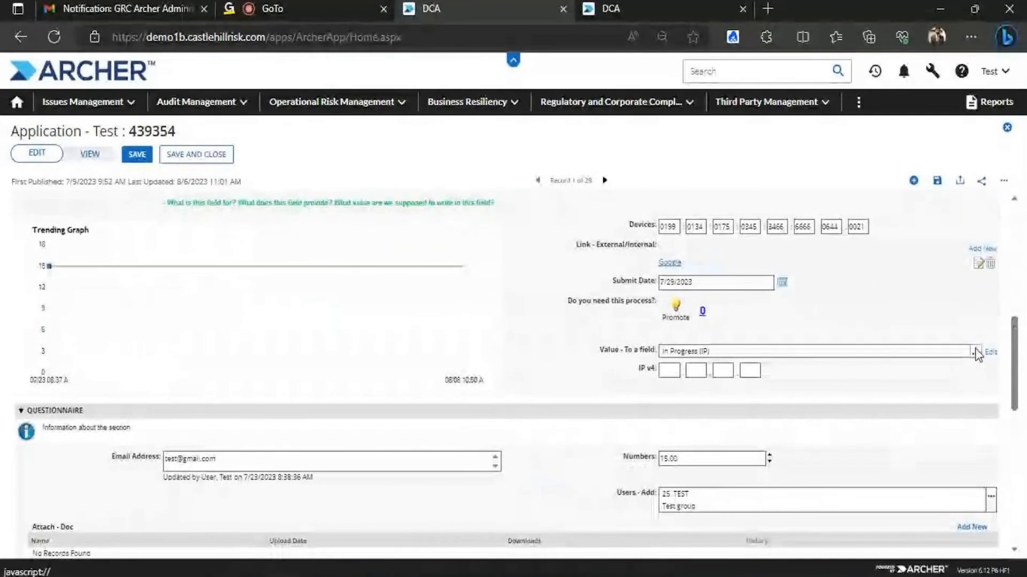
left_click(975, 352)
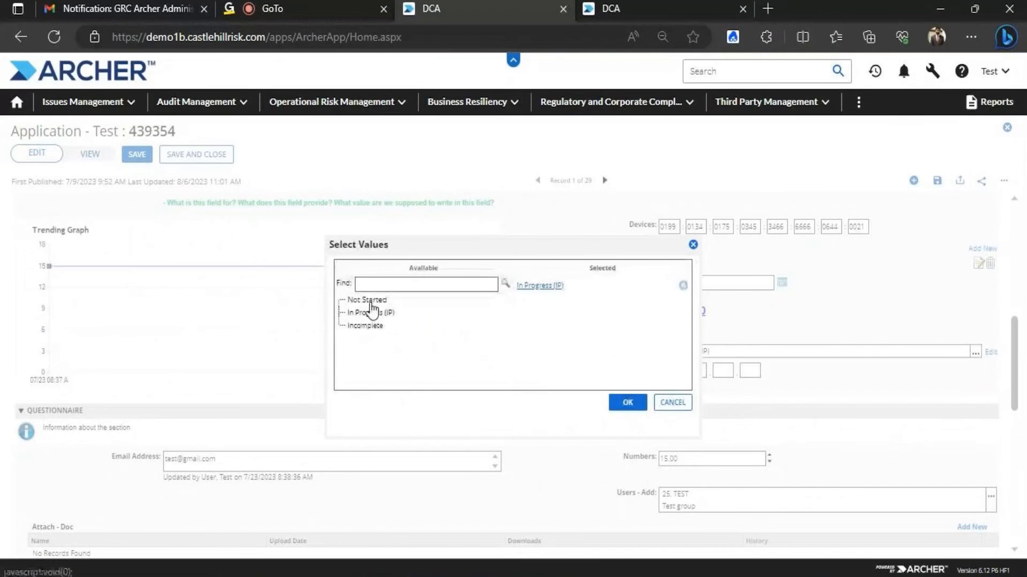
left_click(373, 326)
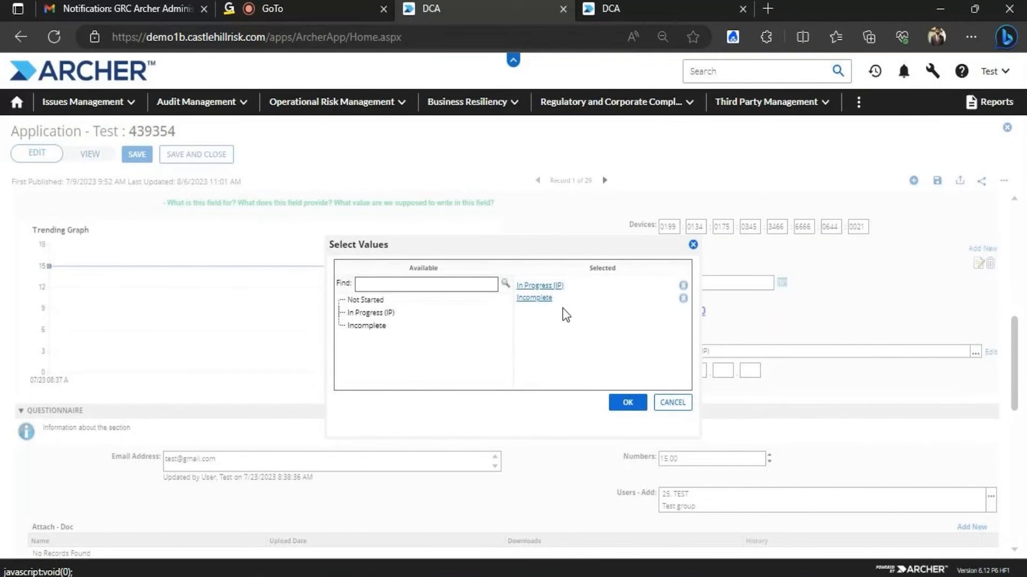
left_click(682, 285)
double_click(539, 287)
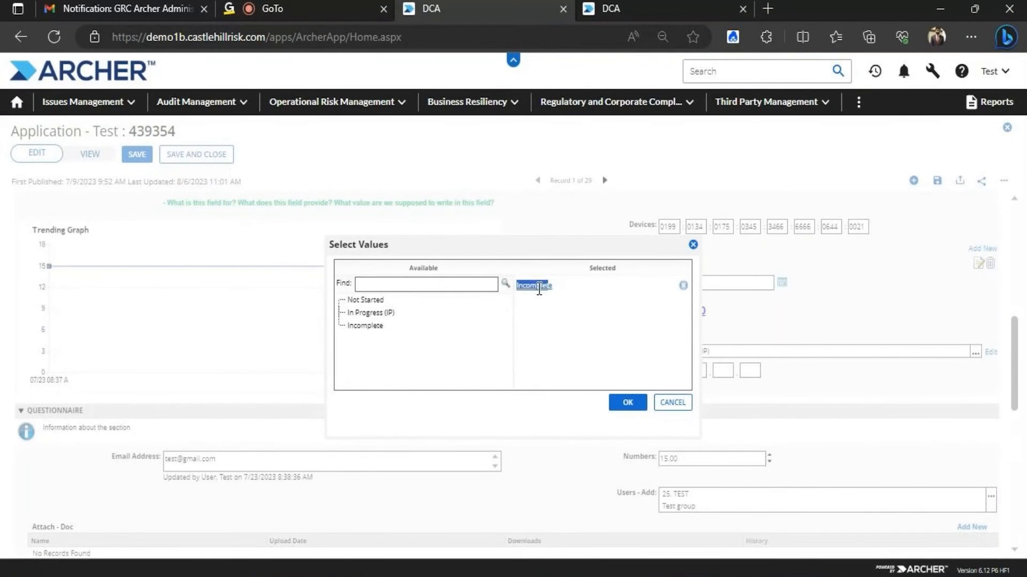
left_click(560, 293)
double_click(552, 286)
left_click(554, 287)
double_click(553, 285)
key("ctrl+c")
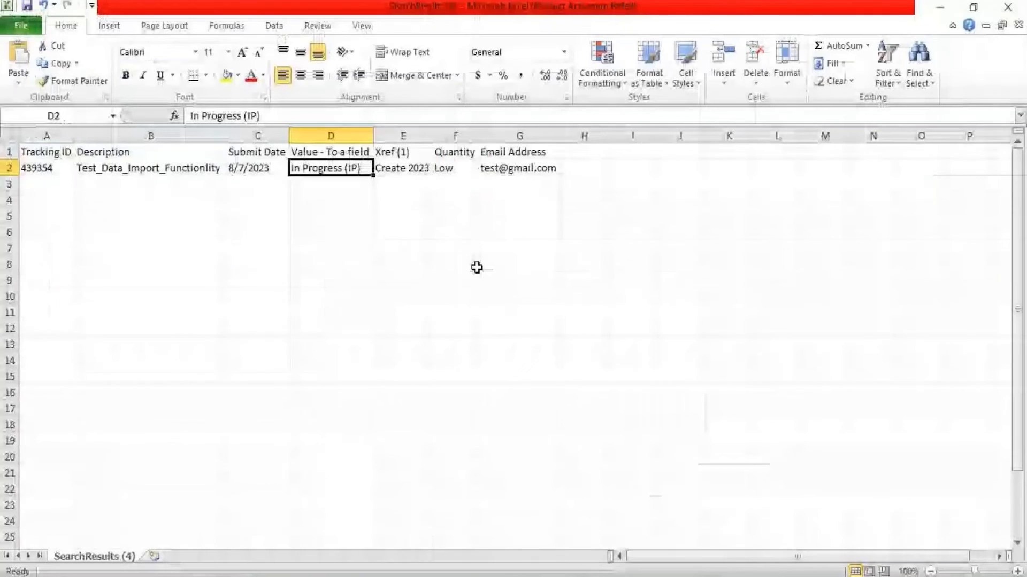
Paste Incomplete over In Progress (IP) in cell D2
left_click_drag(285, 117, 139, 114)
key("ctrl+v")
left_click(406, 279)
left_click(341, 169)
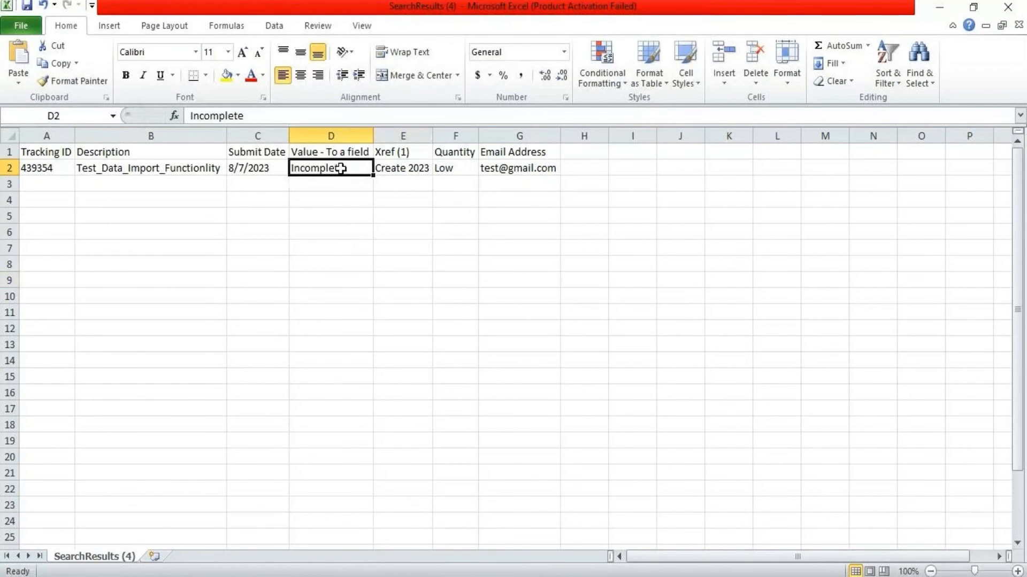
left_click(272, 115)
left_click(347, 167)
Correct D2 so it reads exactly Incomplete, removing the stray leading space and fixing the capital I
left_click(284, 115)
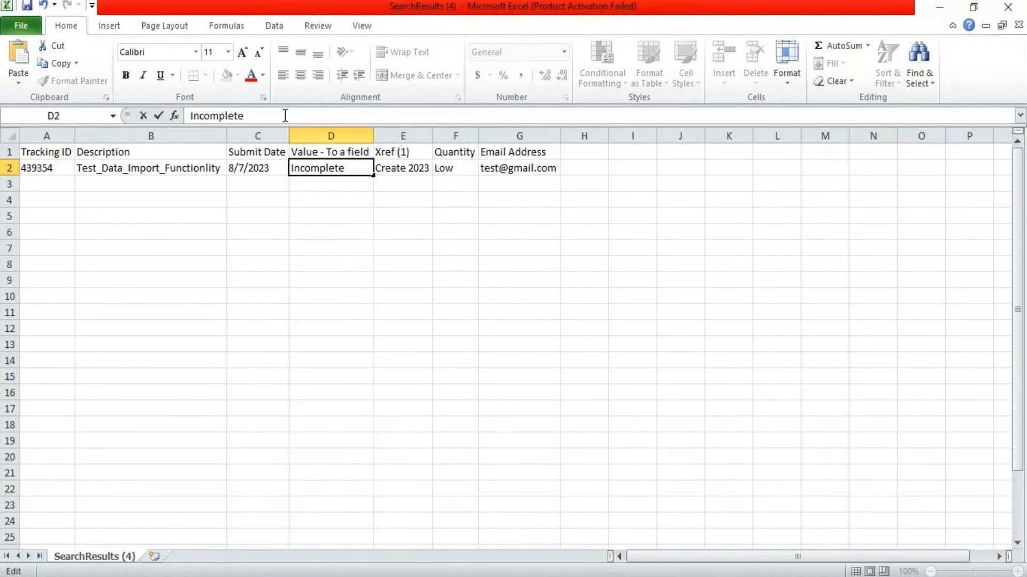
left_click(191, 115)
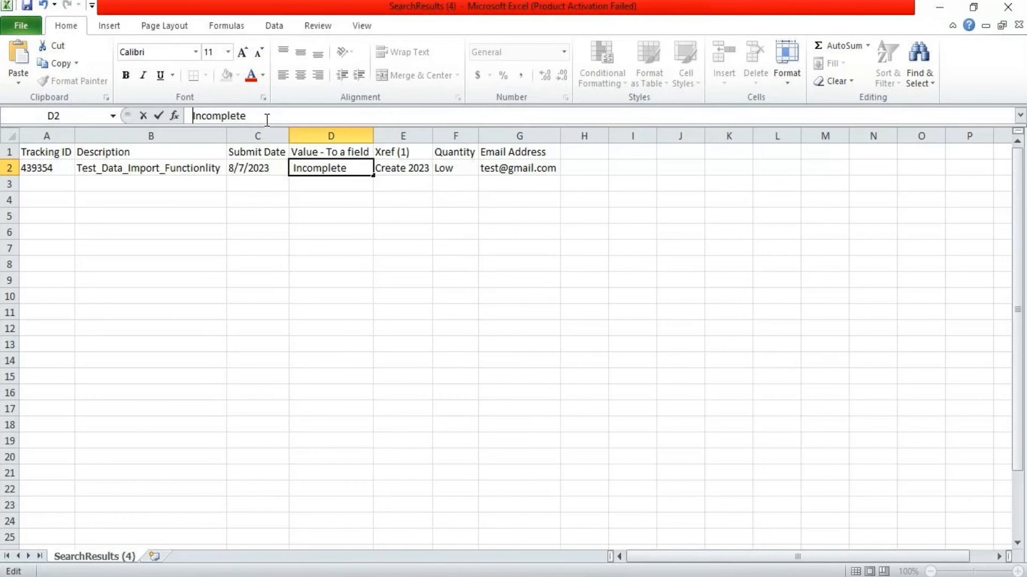
key("BackSpace")
key("Right")
key("Right")
type("-")
key("BackSpace")
key("BackSpace")
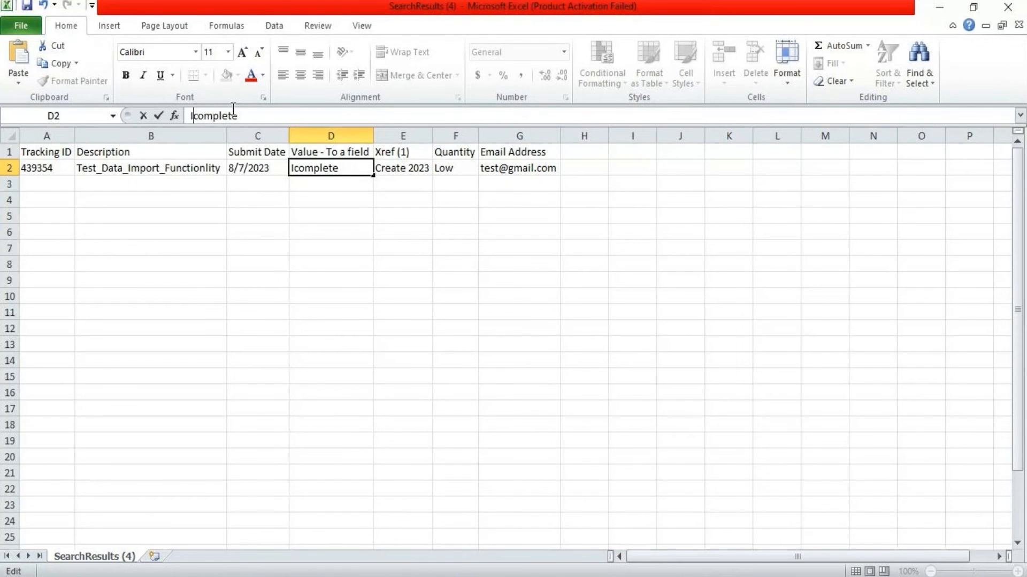
type("n")
key("BackSpace")
key("BackSpace")
type("In")
left_click(368, 247)
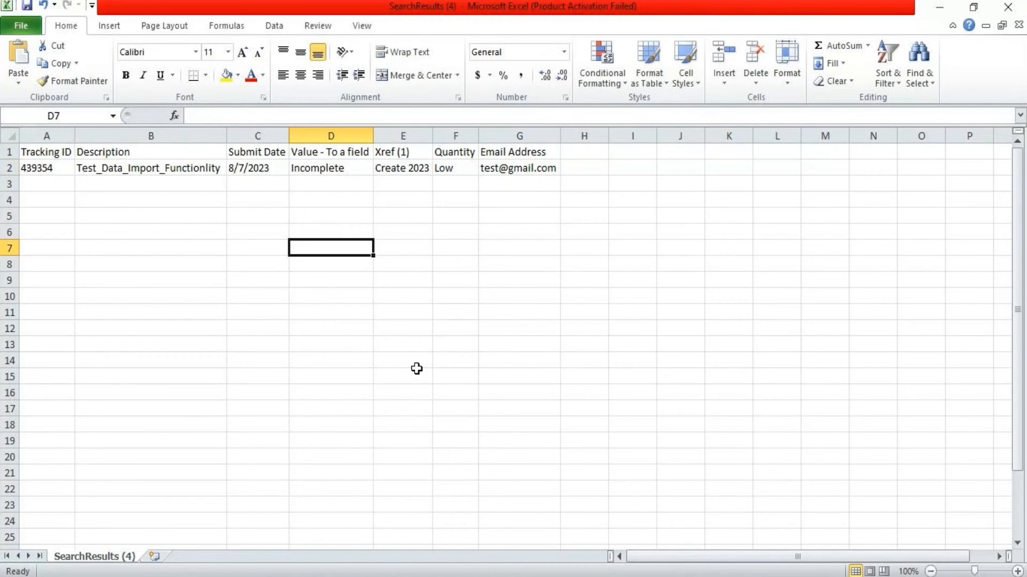
Select and copy the Incomplete value text in the Archer record, then return to Excel
left_click(236, 530)
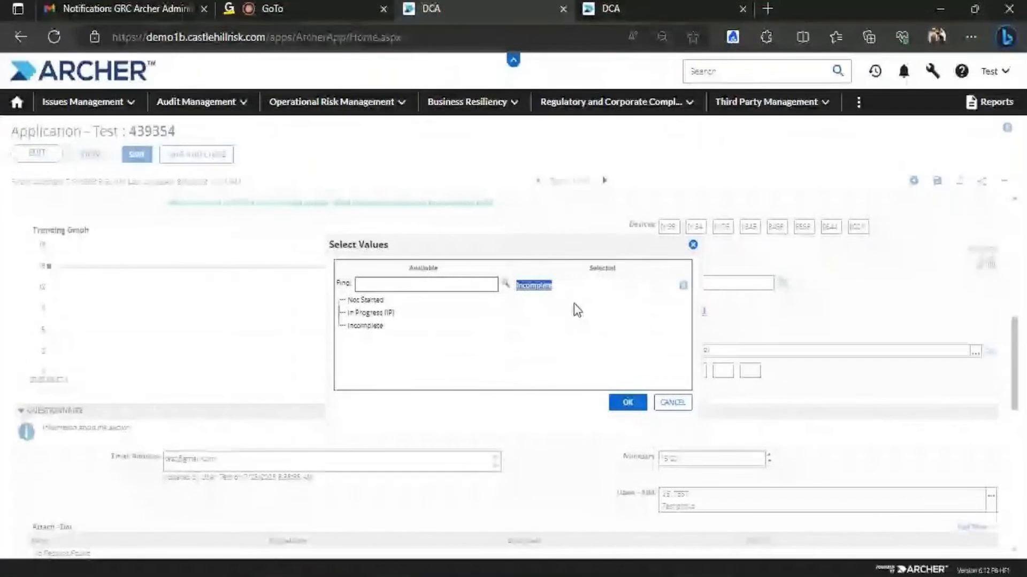
left_click(544, 344)
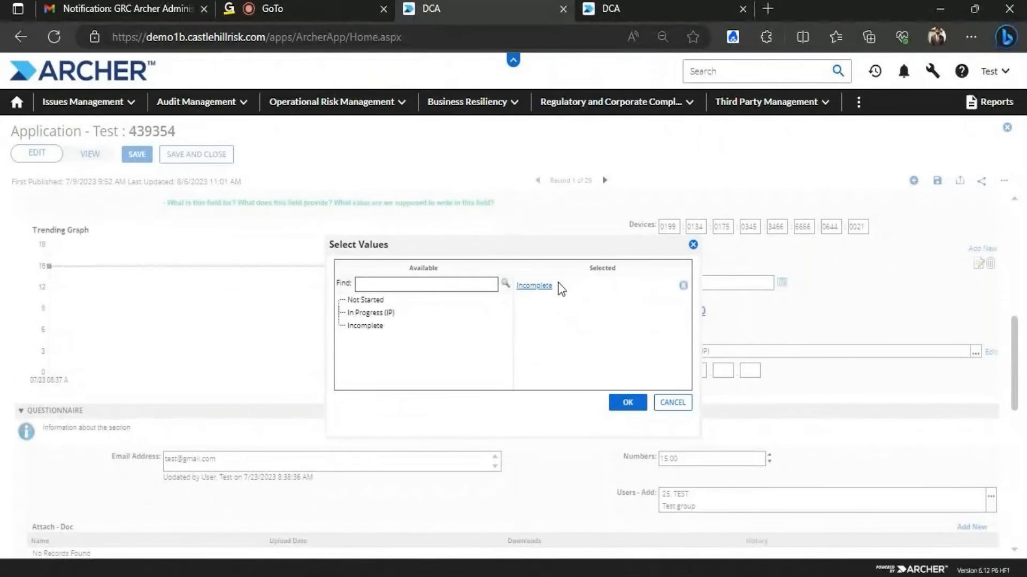
mouse_move(559, 285)
left_mouse_down()
mouse_move(530, 290)
mouse_move(553, 292)
left_mouse_up()
key("ctrl+c")
left_click(502, 575)
left_click(334, 183)
Paste the copied Incomplete into D3 and remove its underline
key("ctrl+v")
left_click(341, 256)
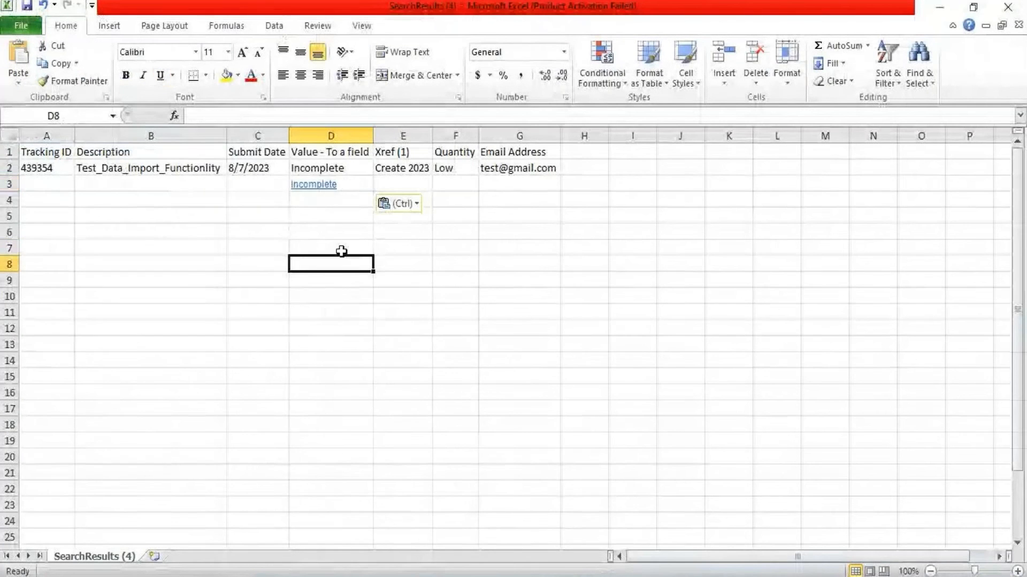
left_click(345, 187)
right_click(346, 188)
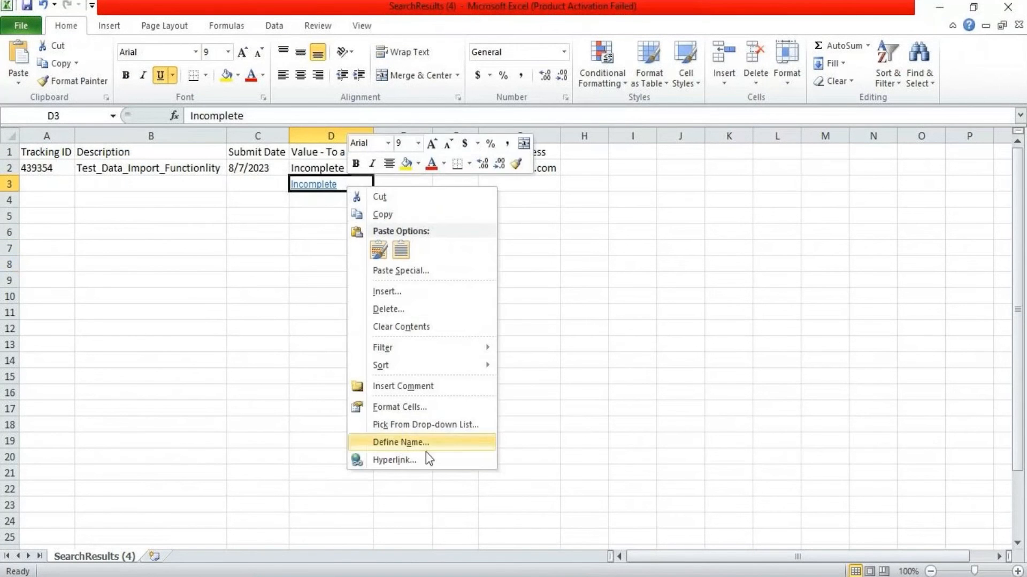
left_click(626, 296)
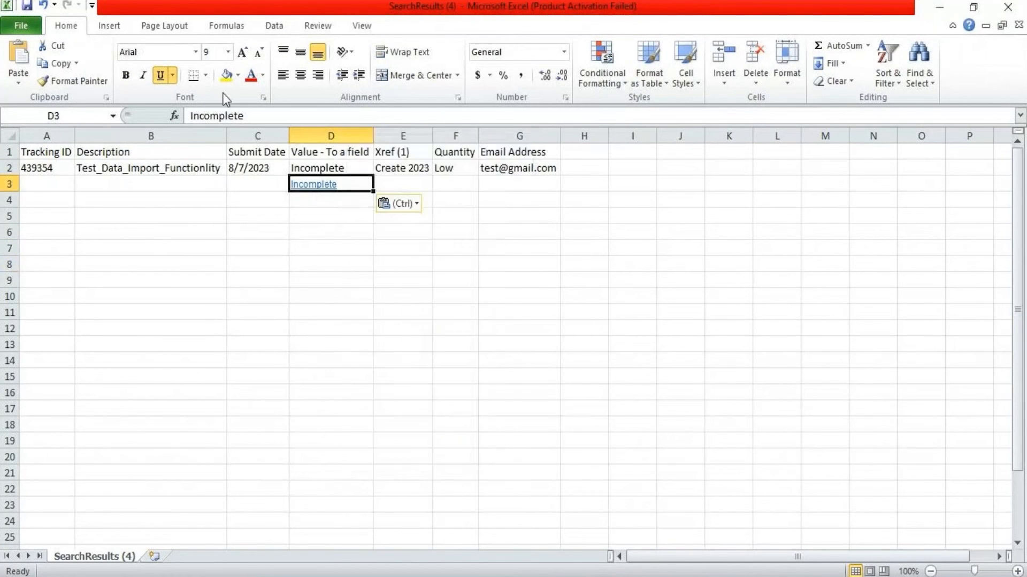
left_click(161, 72)
left_click(454, 327)
Inspect D3's fill and font colour options without changing anything
left_click(324, 184)
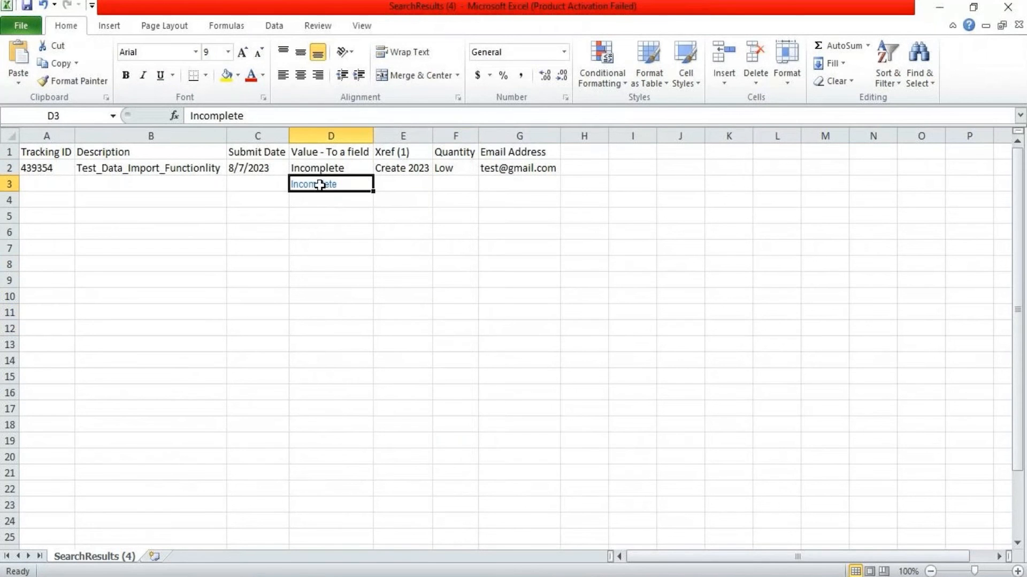
left_click(239, 78)
left_click(239, 78)
left_click(239, 78)
left_click(330, 264)
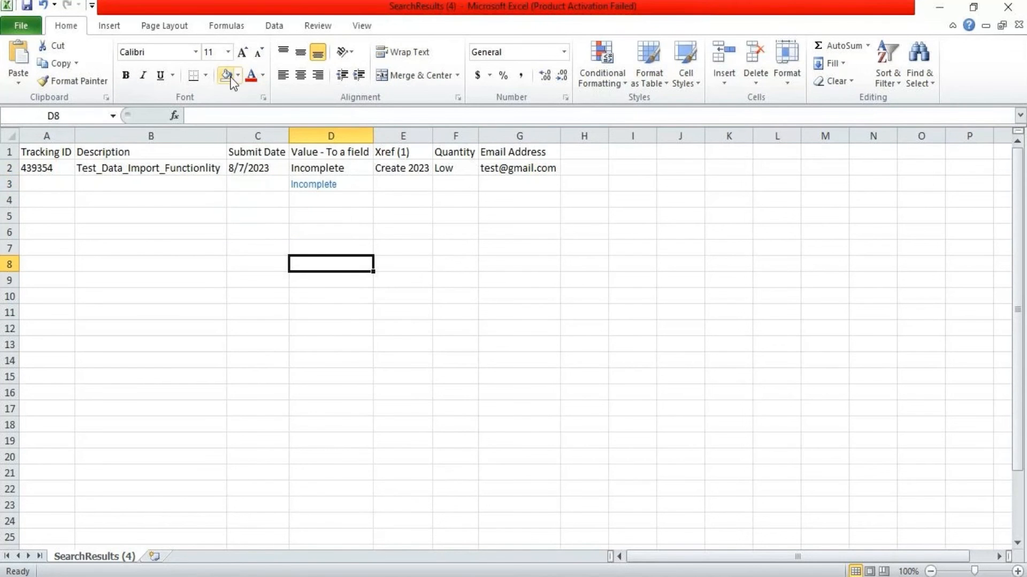
left_click(348, 183)
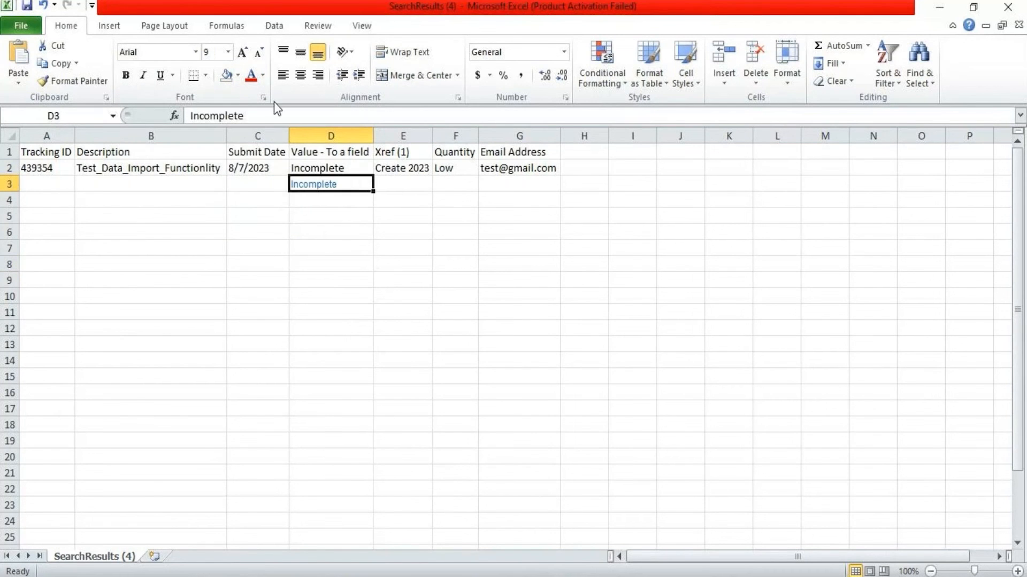
left_click(262, 76)
left_click(376, 261)
left_click(325, 185)
Clear the stray Incomplete from D3, recheck row 2, and return to Archer record 439354
key("Delete")
left_click(396, 211)
left_click(334, 169)
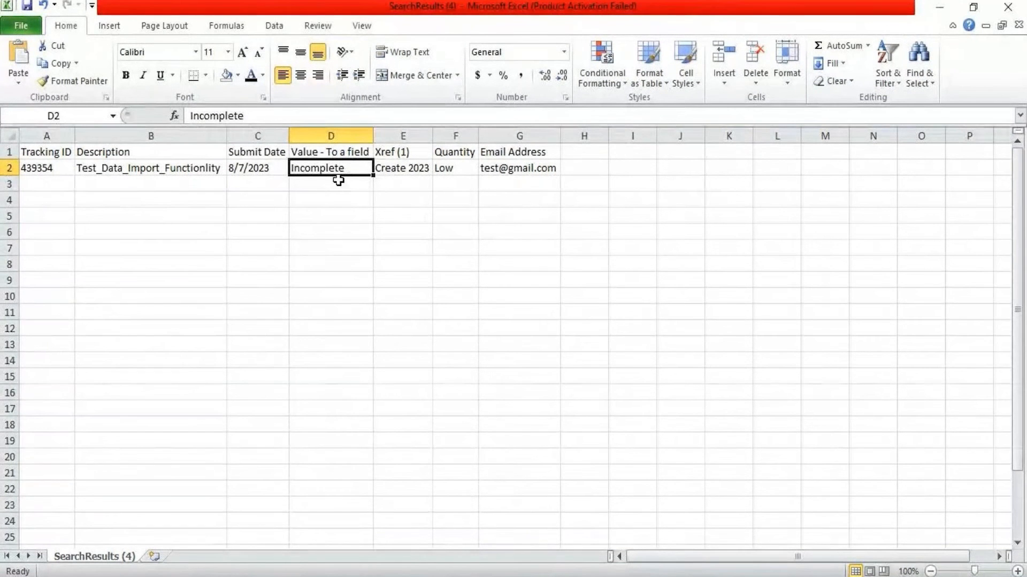
left_click(332, 182)
left_click(359, 167)
left_click(419, 183)
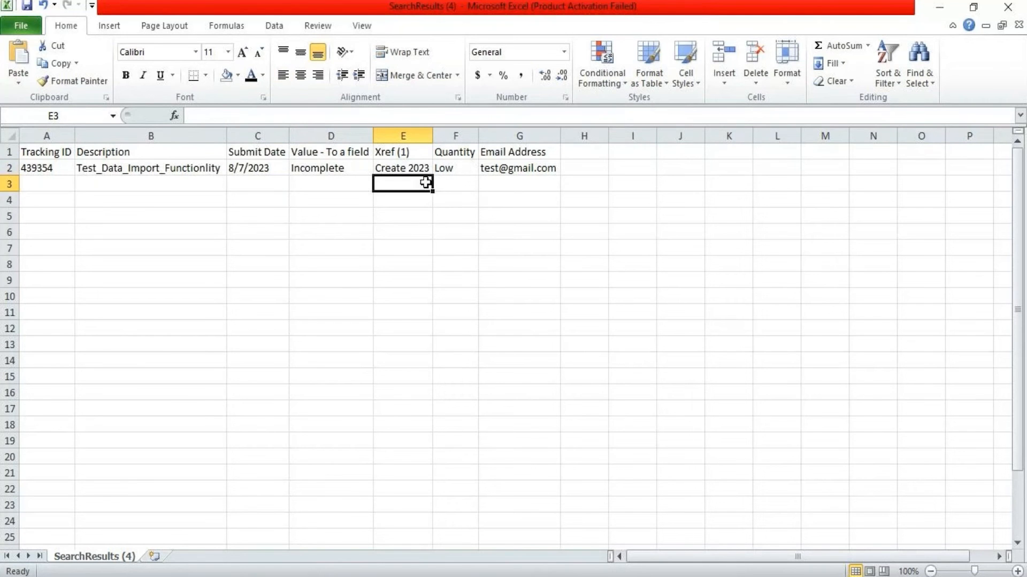
left_click(407, 168)
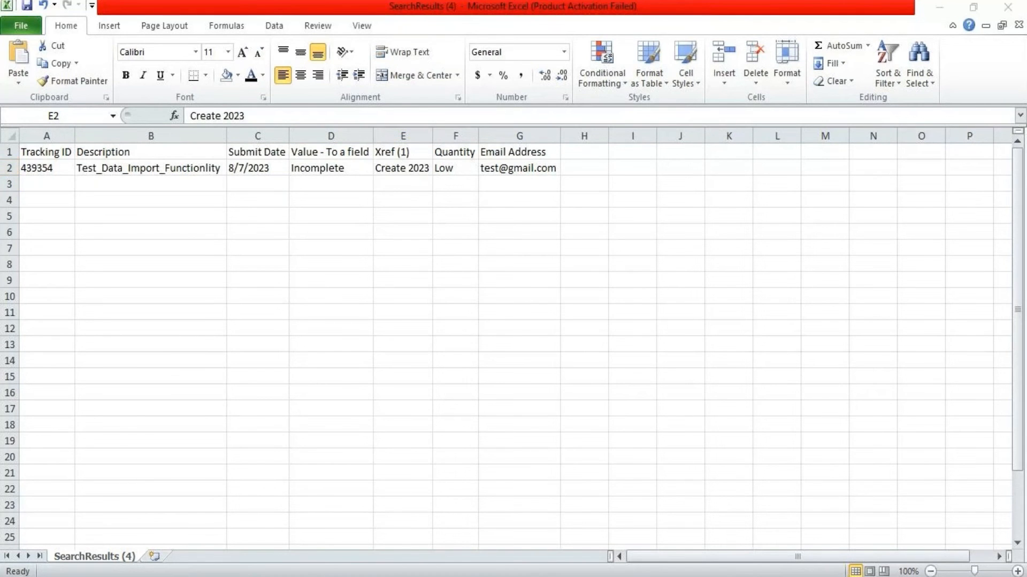
mouse_move(384, 572)
left_click(555, 482)
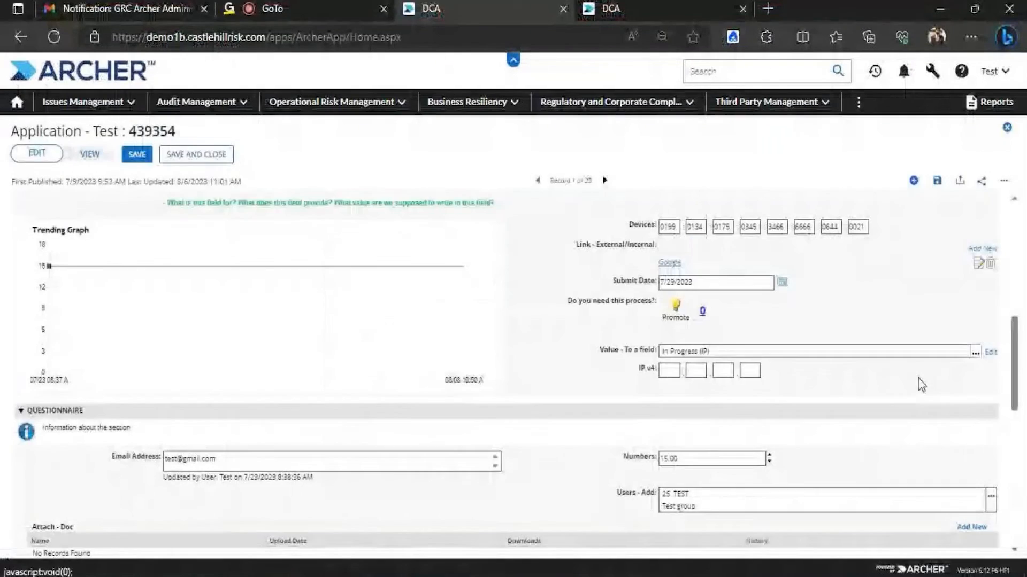
left_click_drag(1016, 343, 995, 237)
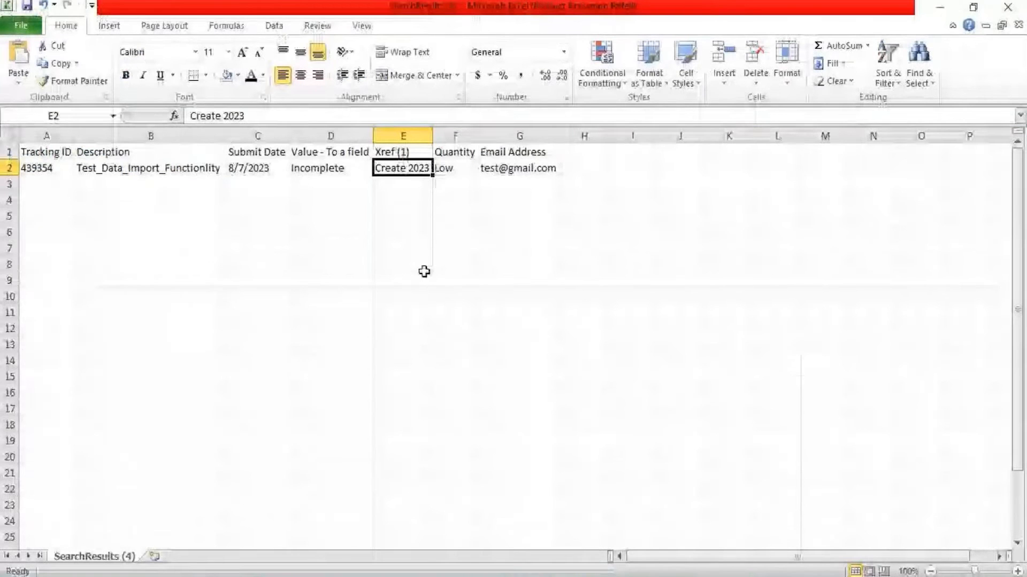
Check Create 2023 in cell E2, then set the Archer record's Quantity to Medium
left_click(401, 183)
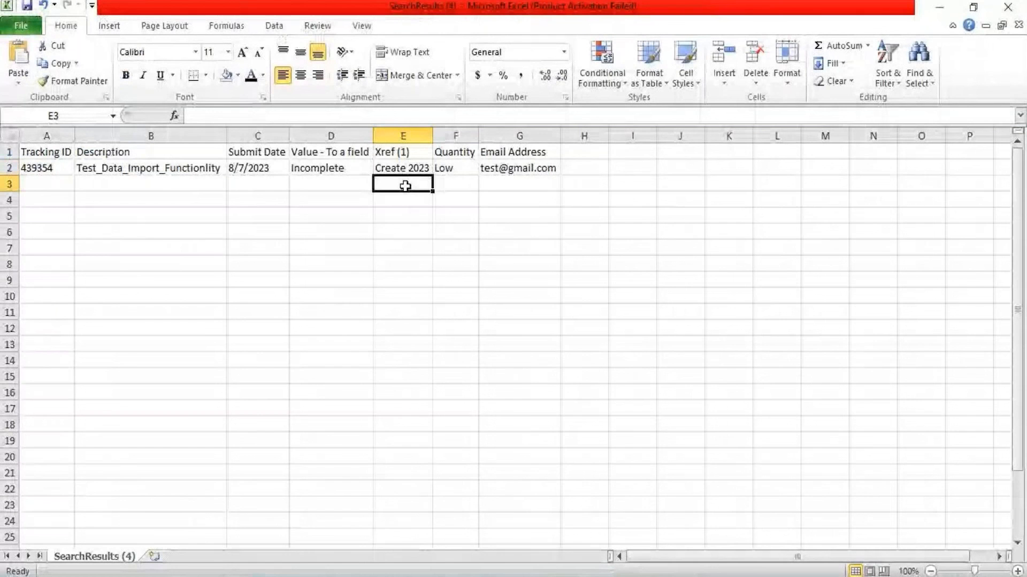
left_click(418, 168)
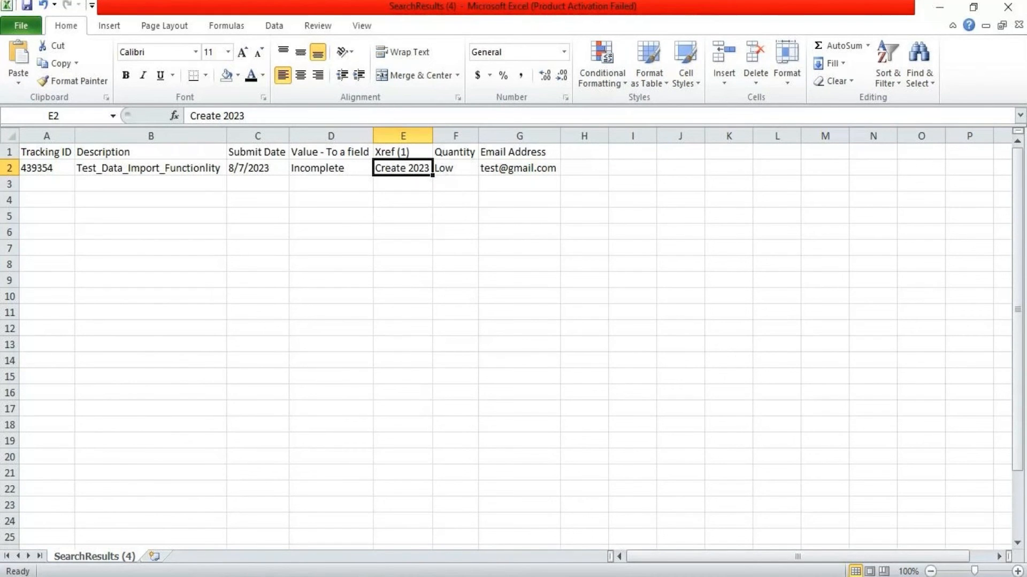
key("alt+Tab")
scroll(1008, 286, "up", 2)
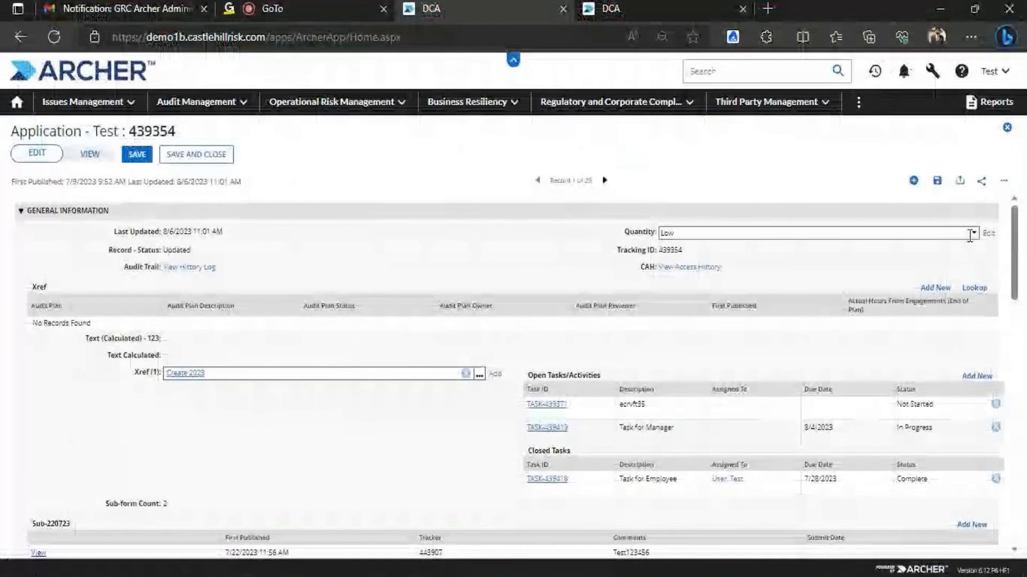
left_click(815, 233)
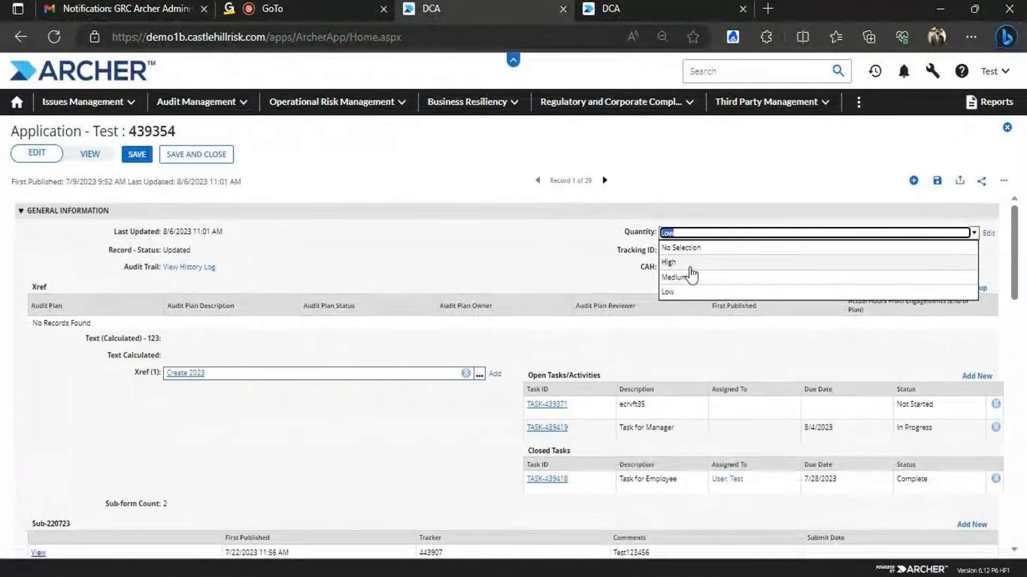
left_click(690, 277)
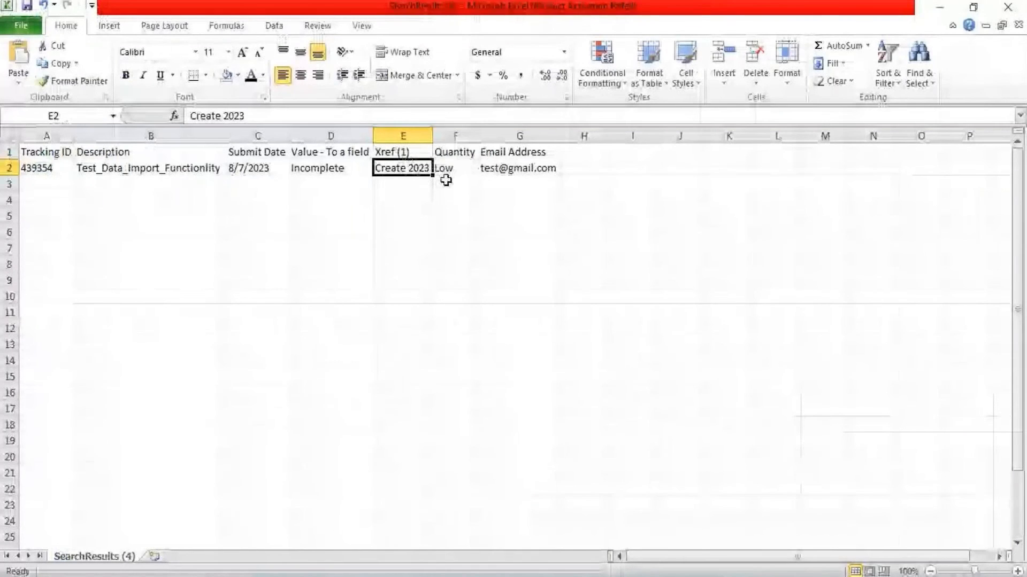
Enter Medium as the Quantity in cell F2 and compare it with the Archer record
left_click(446, 172)
type("Medium")
left_click(418, 249)
left_click(536, 169)
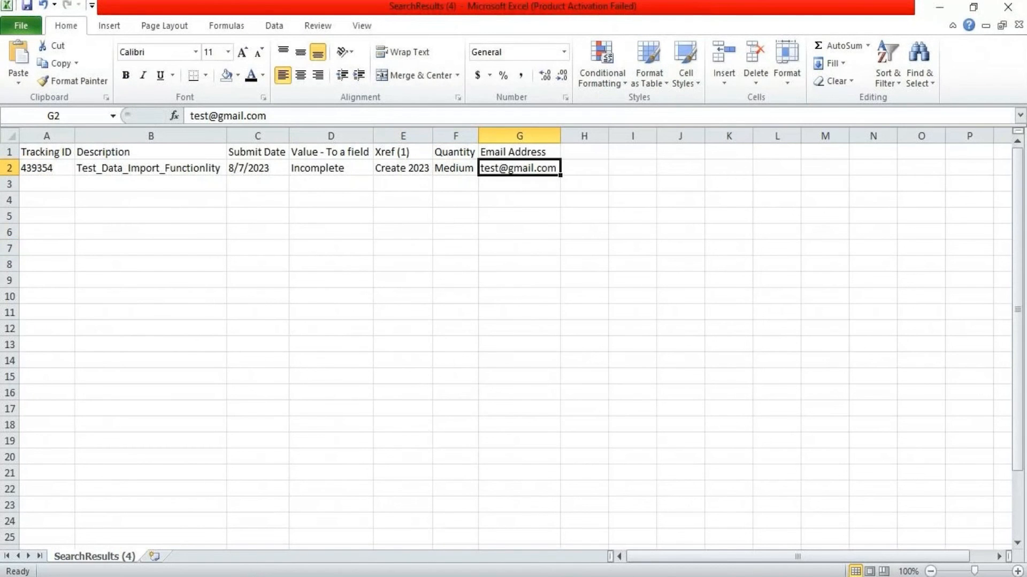
key("alt+Tab")
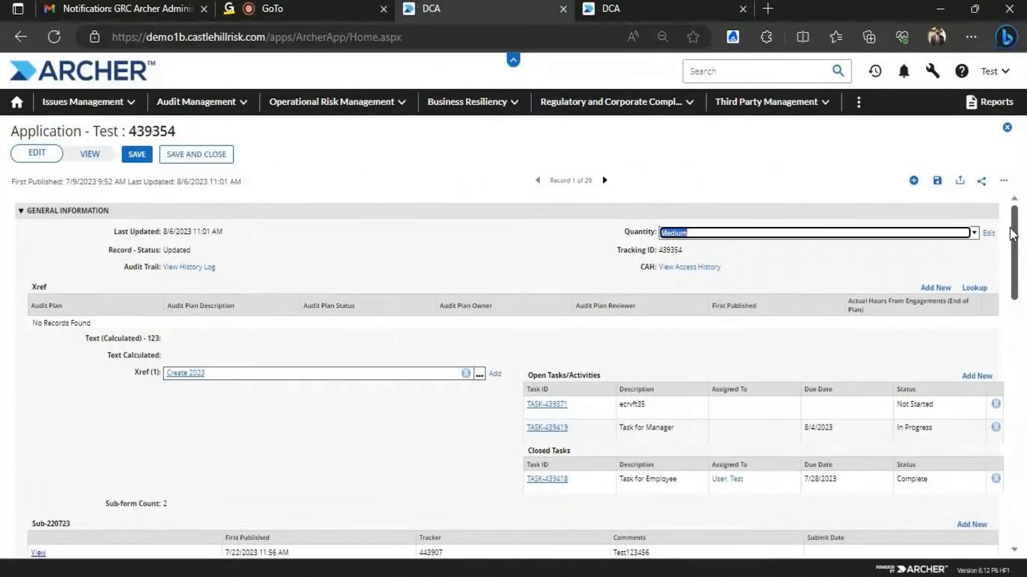
left_click_drag(1012, 234, 1023, 366)
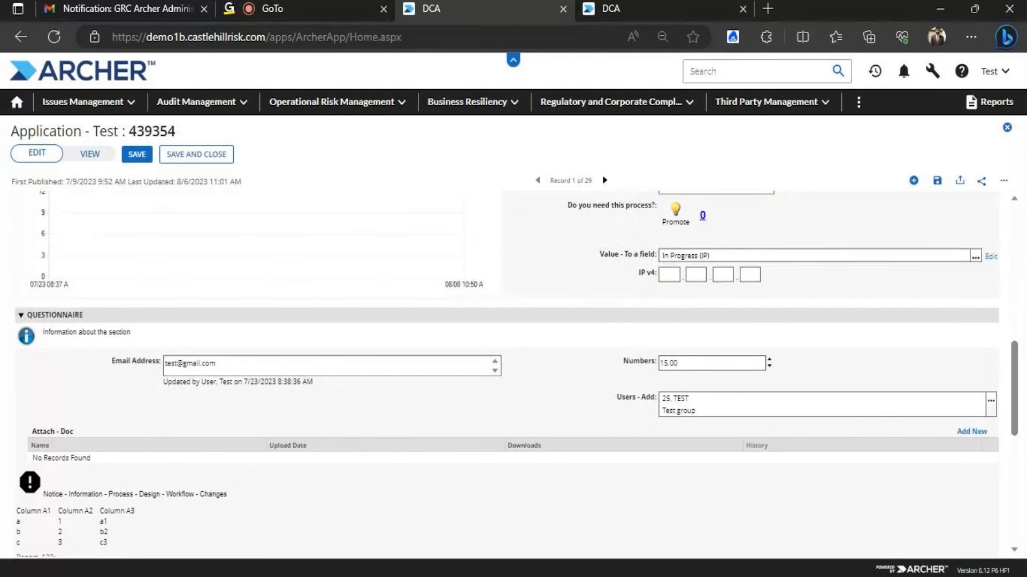
key("alt+Tab")
Replace the email address in G2 with a new test address
left_click(252, 121)
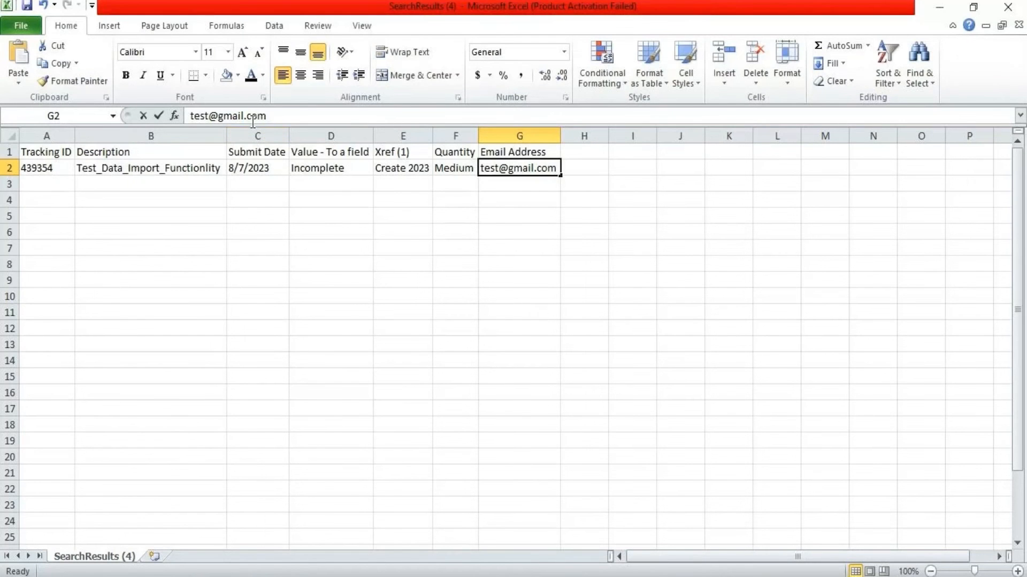
left_click_drag(253, 121, 183, 117)
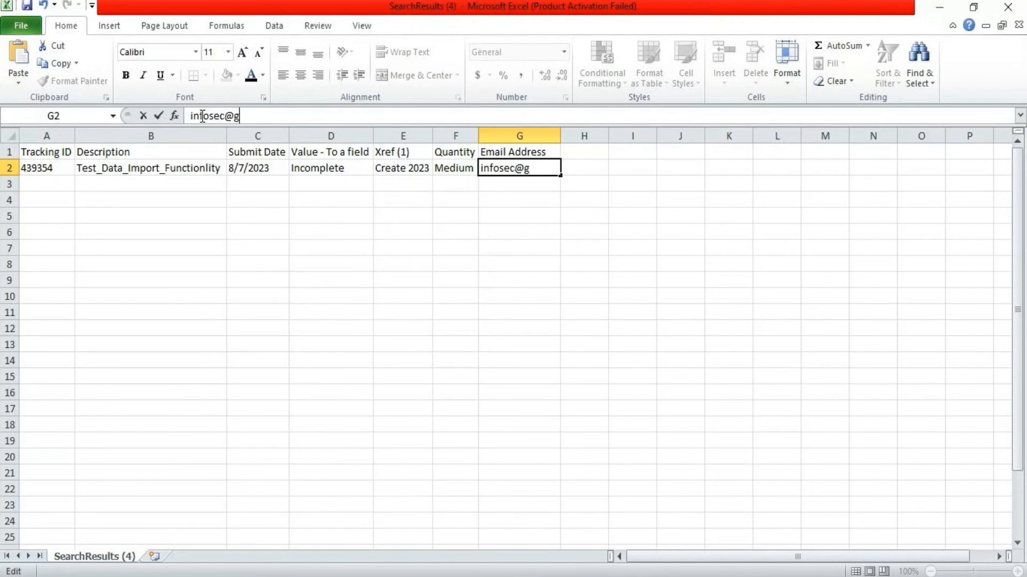
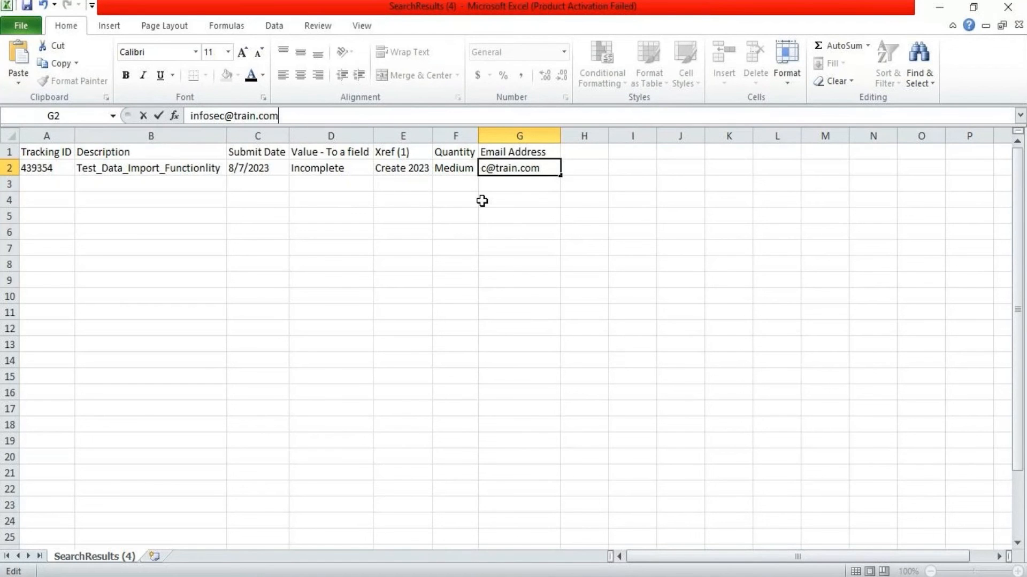
left_click(494, 215)
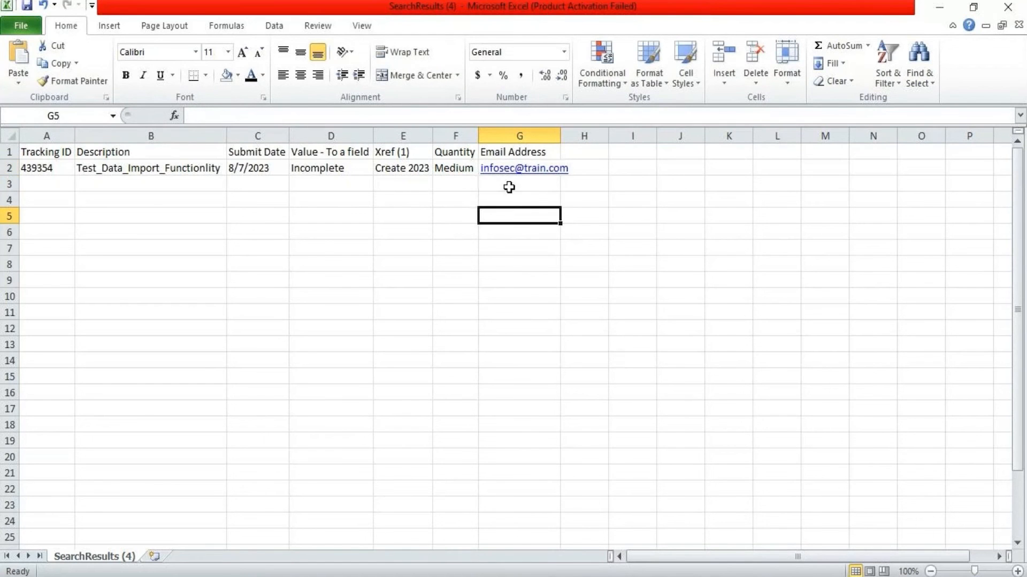
Autofit column G to the email and remove the hyperlink from G2
double_click(560, 131)
left_click(566, 173)
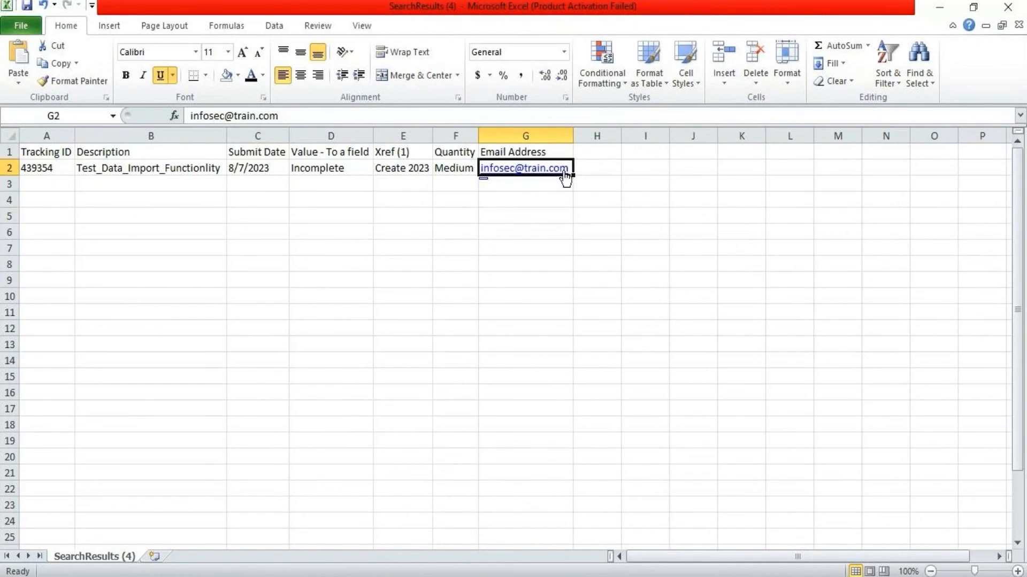
right_click(565, 174)
left_click(621, 476)
left_click(487, 230)
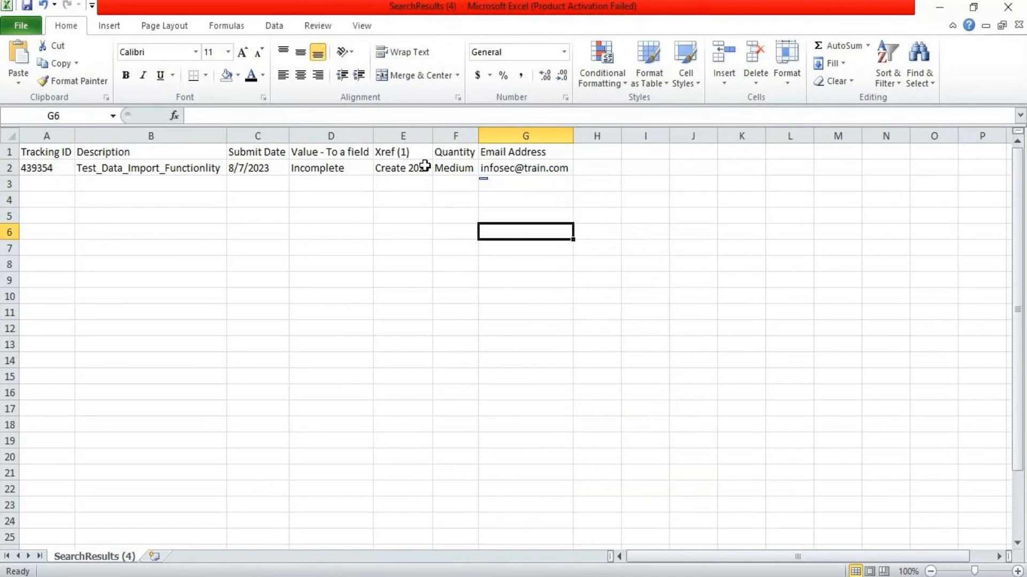
key("Up")
key("Up")
key("Up")
key("Up")
Overwrite G2's email with a different test address
left_click(292, 115)
double_click(291, 114)
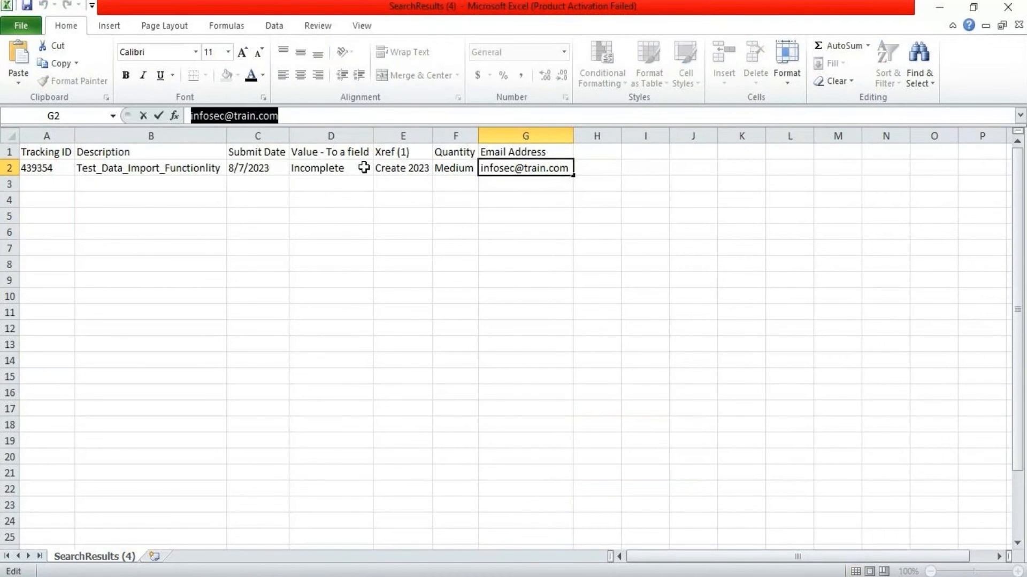
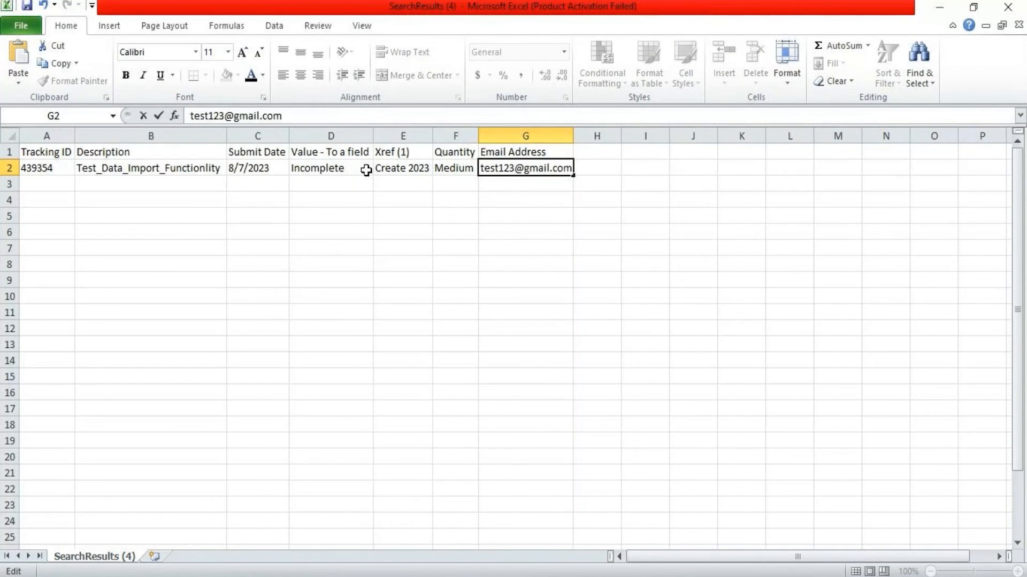
left_click(454, 217)
Remove the hyperlink from the new email in G2, leaving it as plain text
left_click(561, 169)
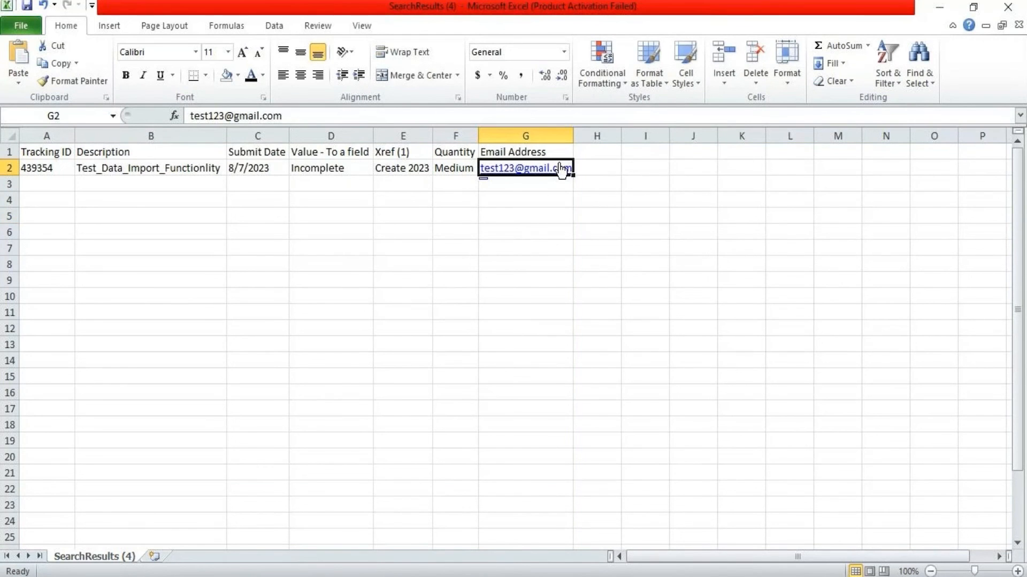
right_click(560, 170)
left_click(604, 470)
left_click(455, 327)
left_click(46, 183)
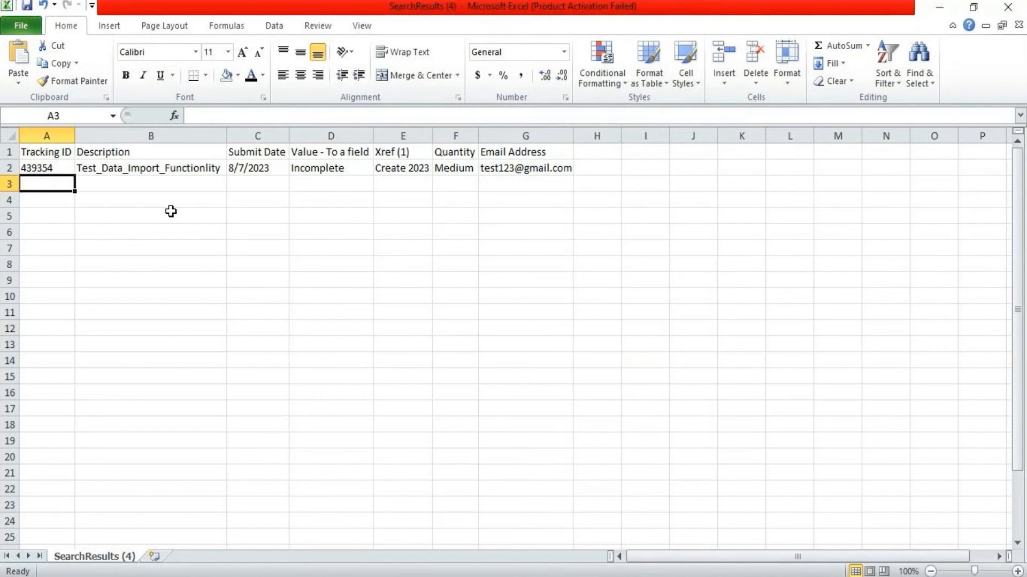
Select and delete all empty rows from row 3 downward
key("shift+space")
key("ctrl+shift+Down")
key("ctrl+BackSpace")
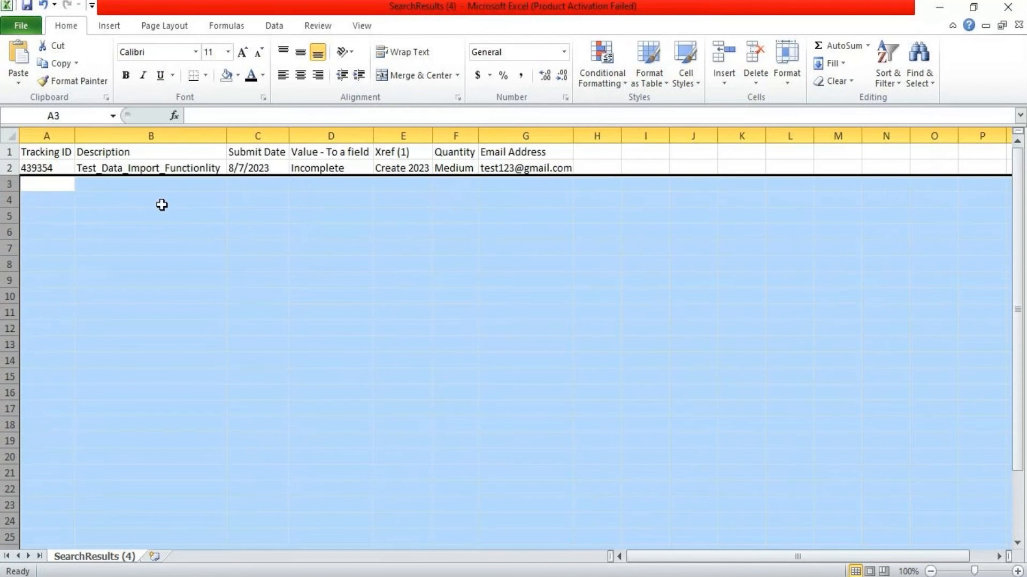
right_click(246, 289)
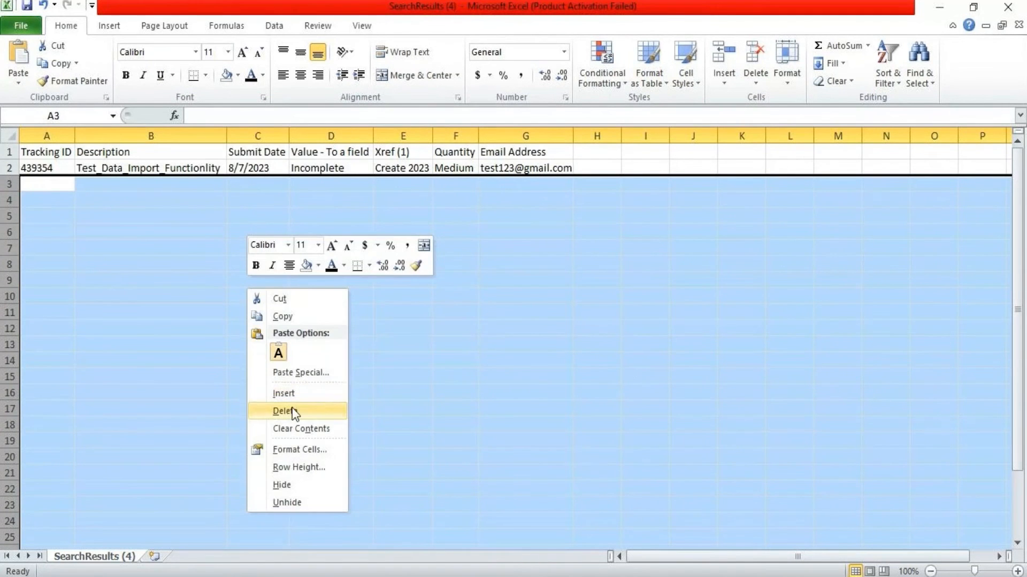
Delete all empty columns from column H rightward
left_click(597, 136)
key("ctrl+shift+Right")
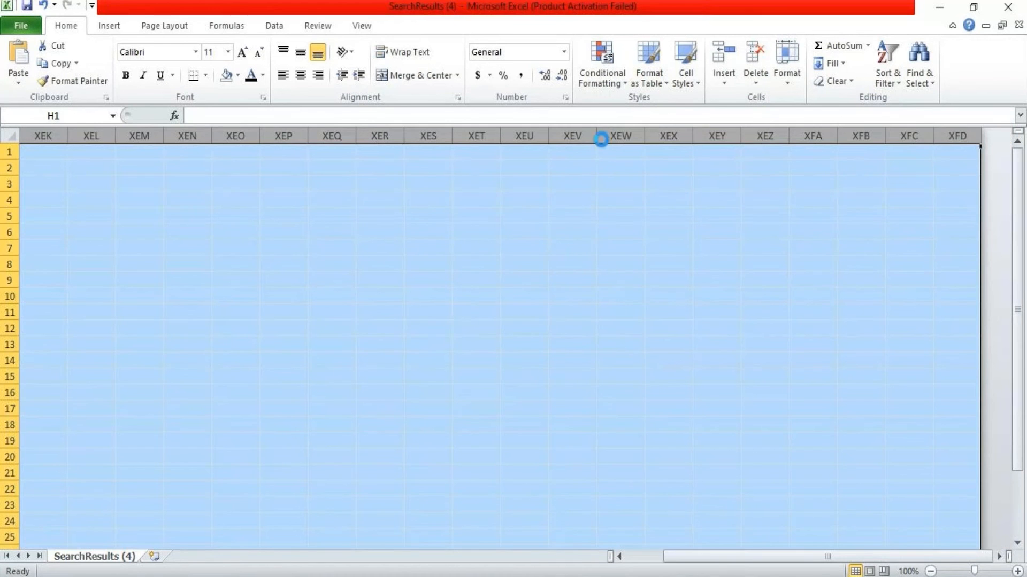
key("ctrl+BackSpace")
right_click(570, 214)
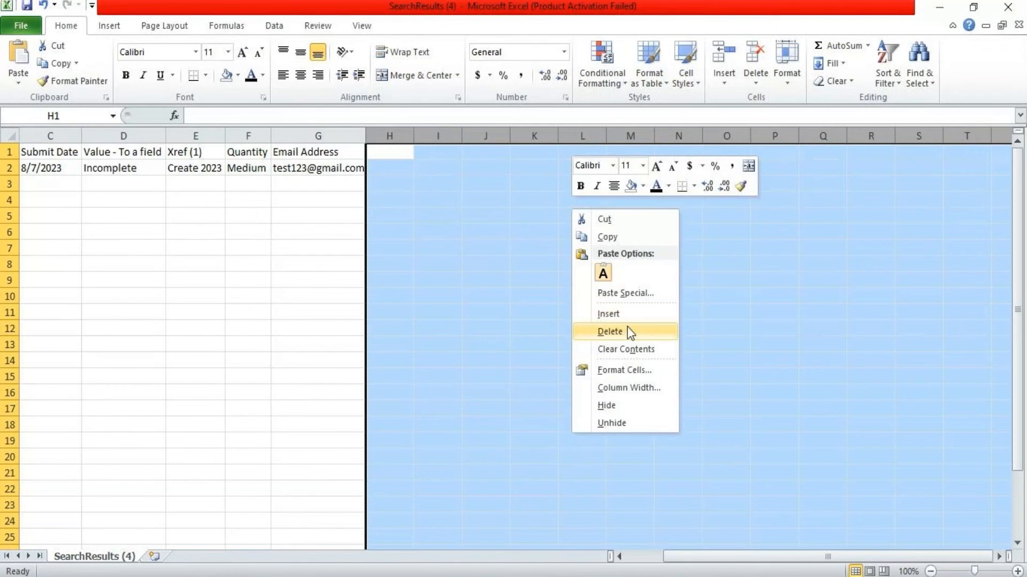
left_click(615, 332)
left_click_drag(752, 557, 589, 556)
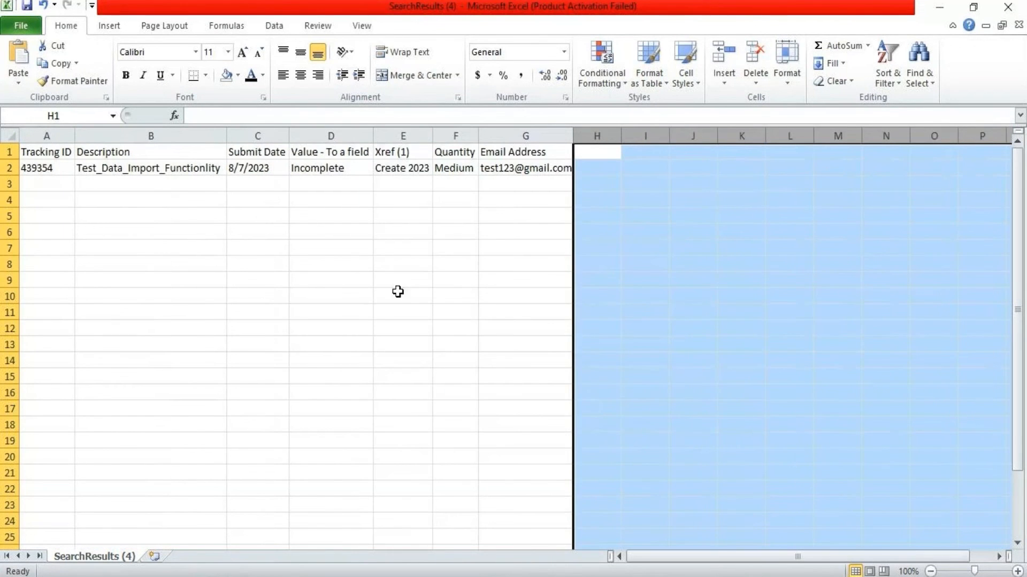
left_click(53, 182)
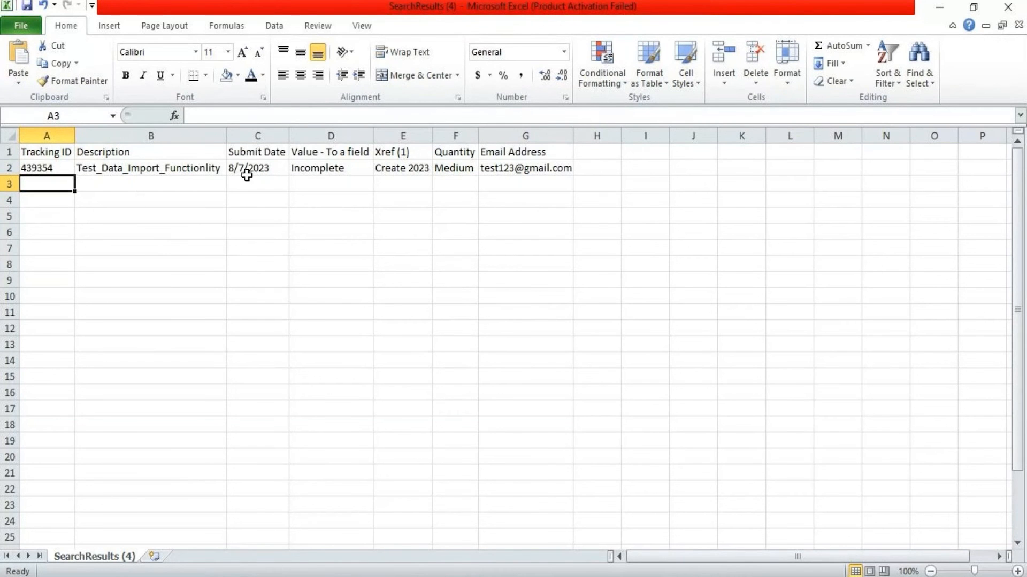
In Save As, choose the Desktop folder and the CSV (Comma delimited) file type
left_click(30, 27)
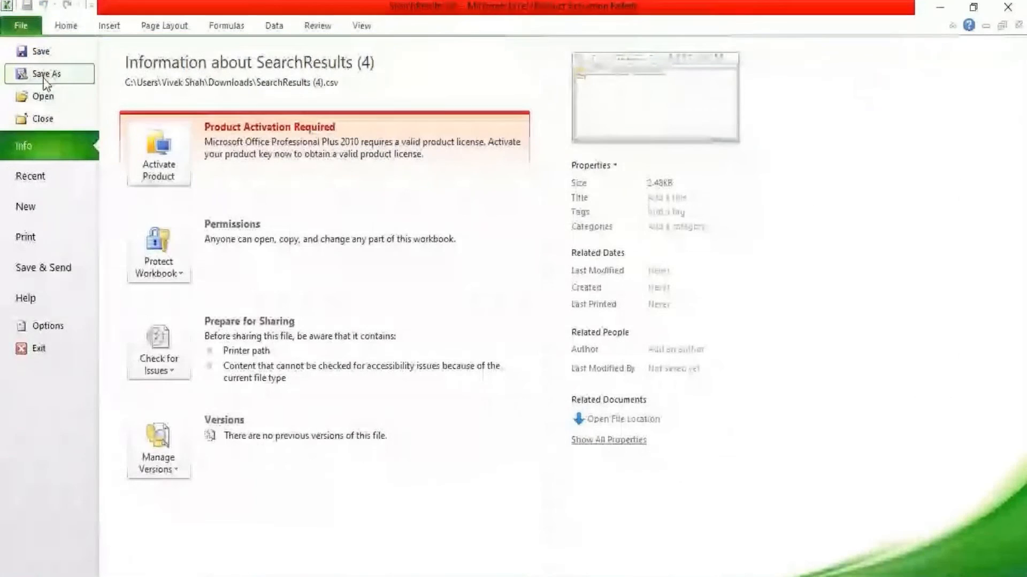
key("Escape")
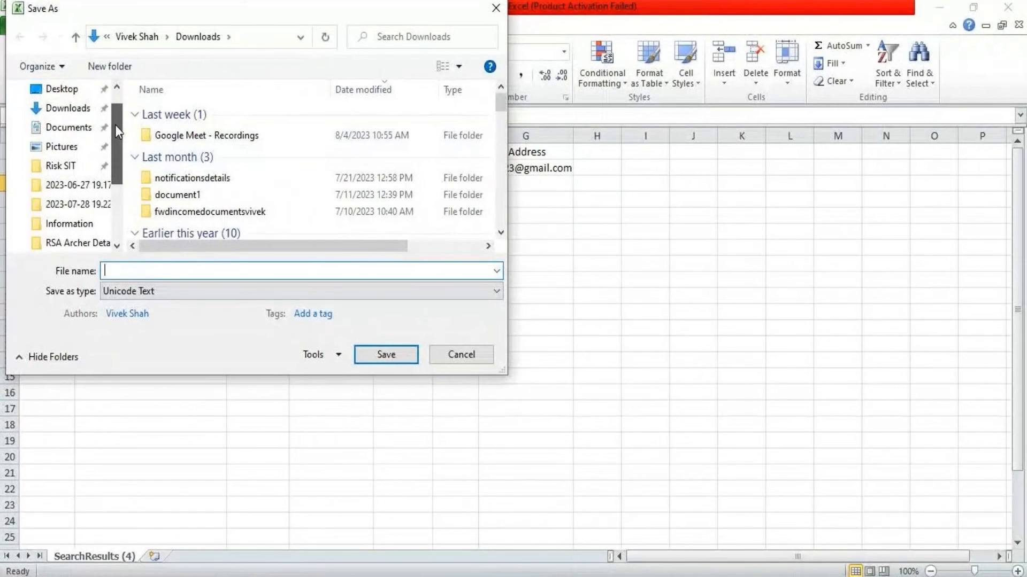
scroll(115, 124, "up", 1)
left_click(75, 122)
left_click(170, 292)
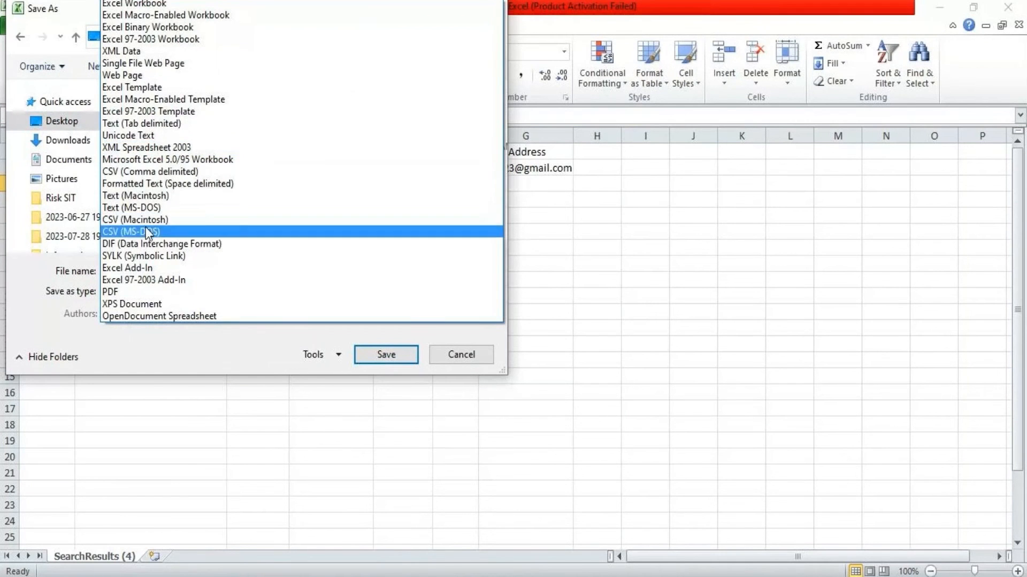
left_click(176, 172)
Save the file as Import -1 in CSV format, then close Excel without saving
left_click(154, 270)
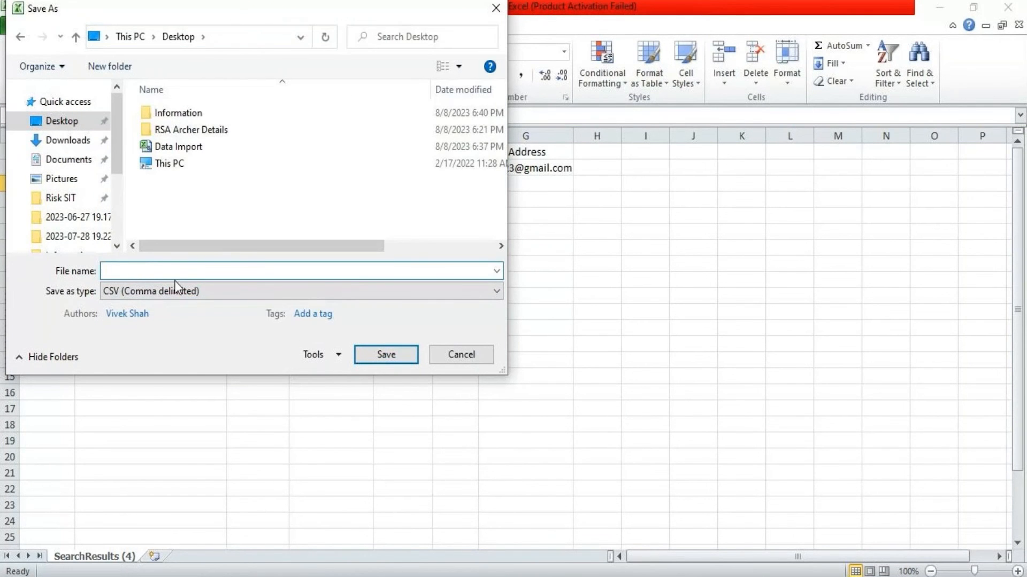
type("Import -1")
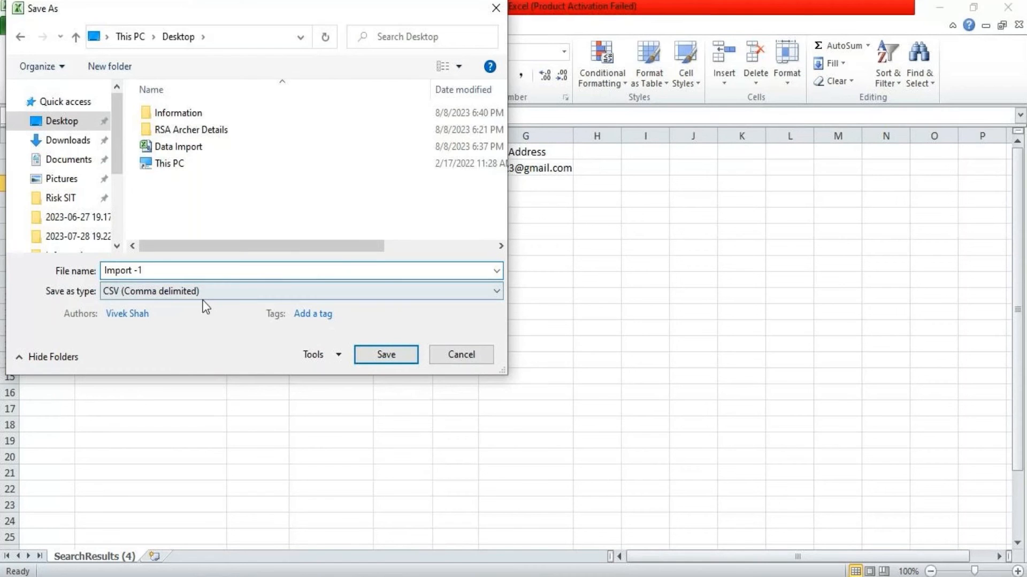
left_click(398, 354)
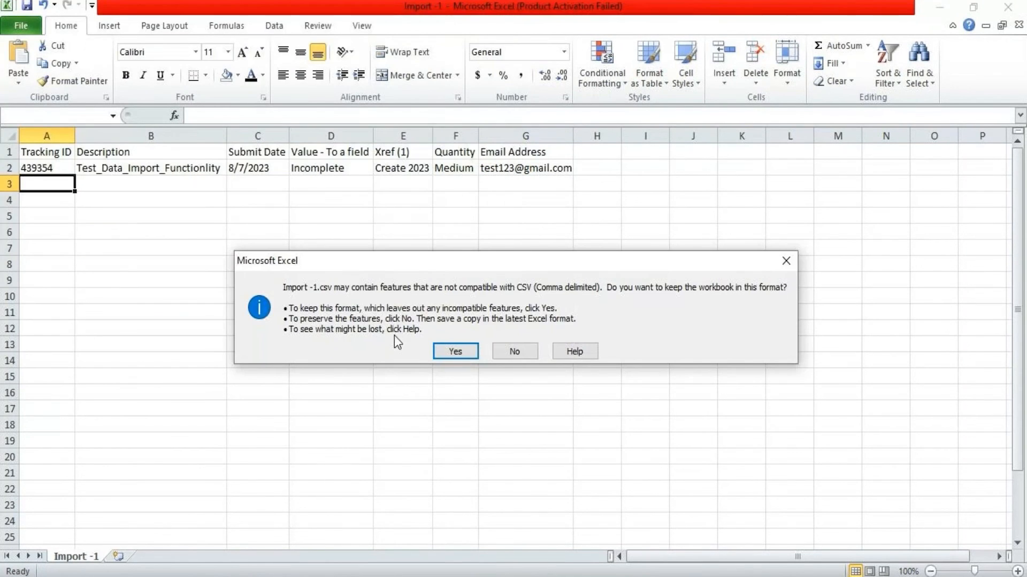
left_click(457, 350)
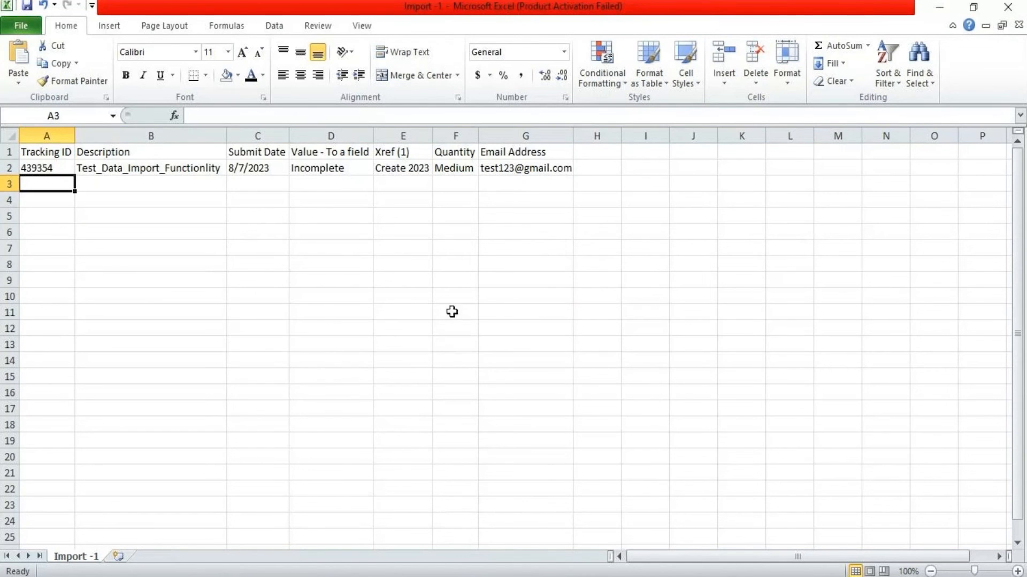
left_click(1012, 5)
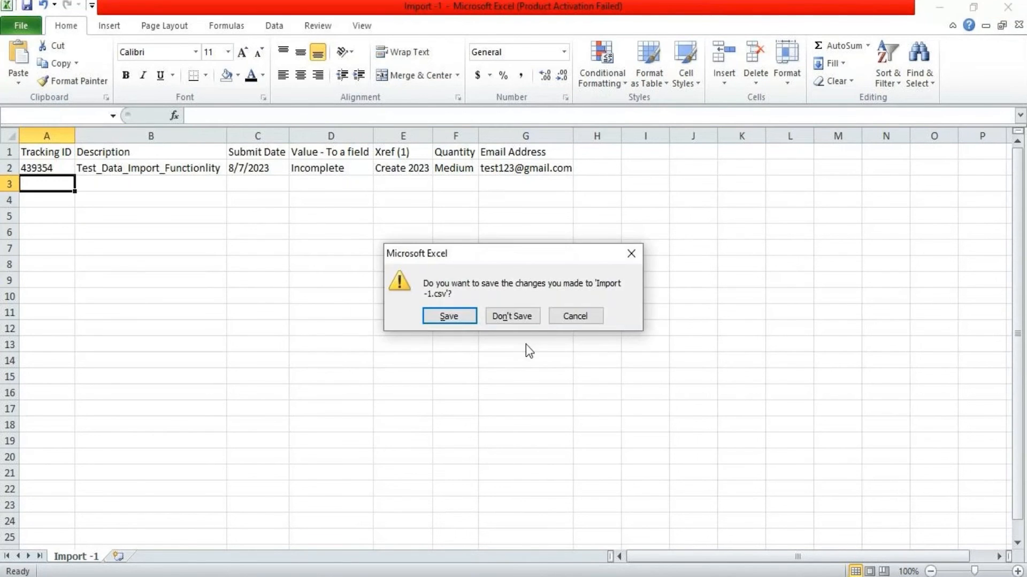
left_click(524, 316)
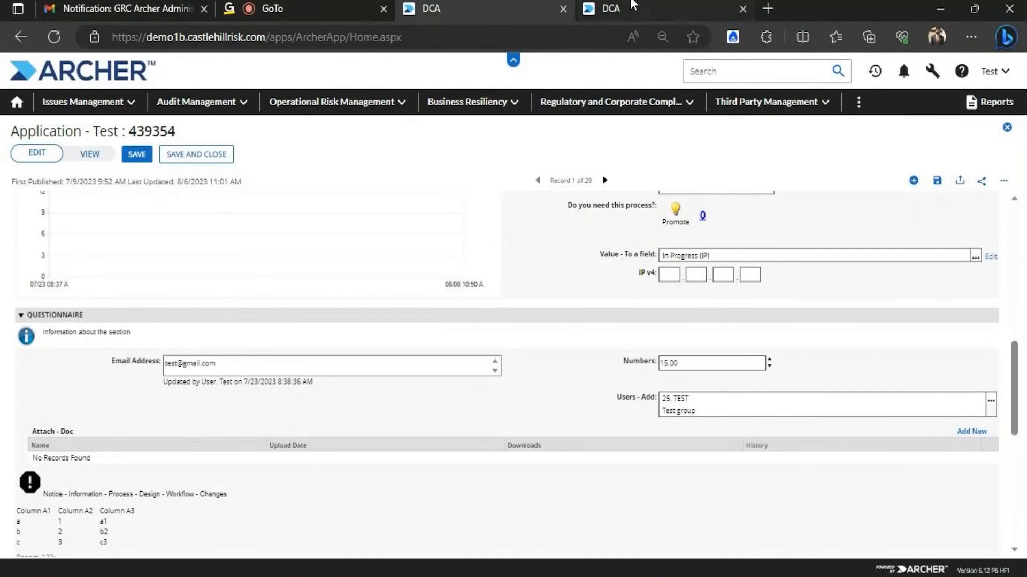
Discard the unsaved edits on record 439354, then minimize and close the browser windows
left_click(91, 159)
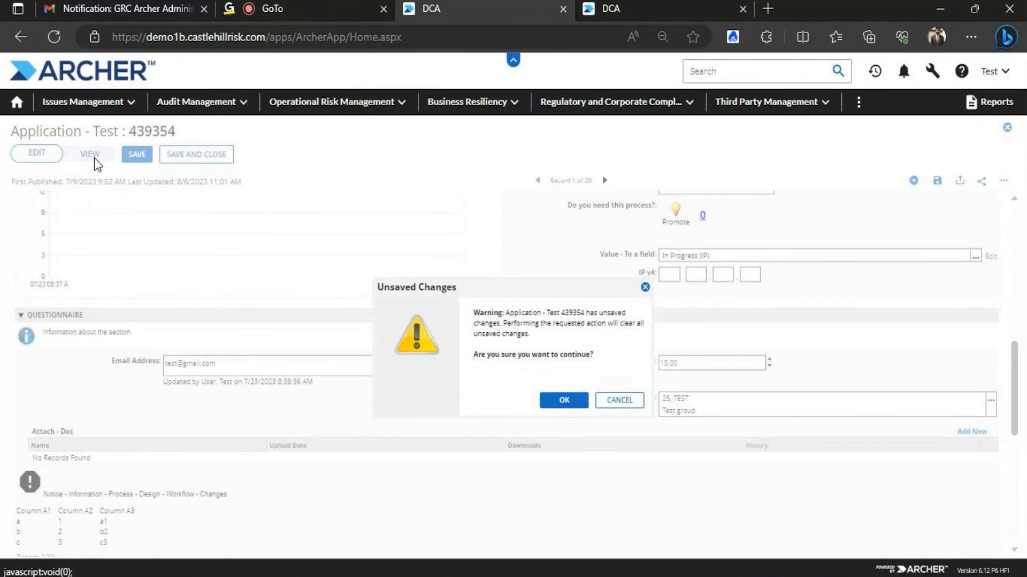
left_click(564, 402)
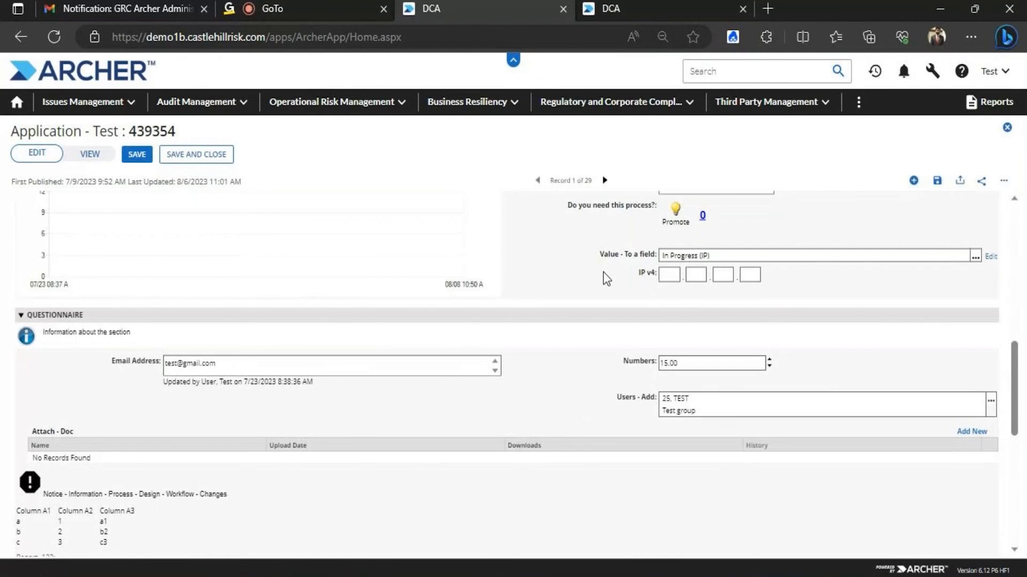
left_click(939, 10)
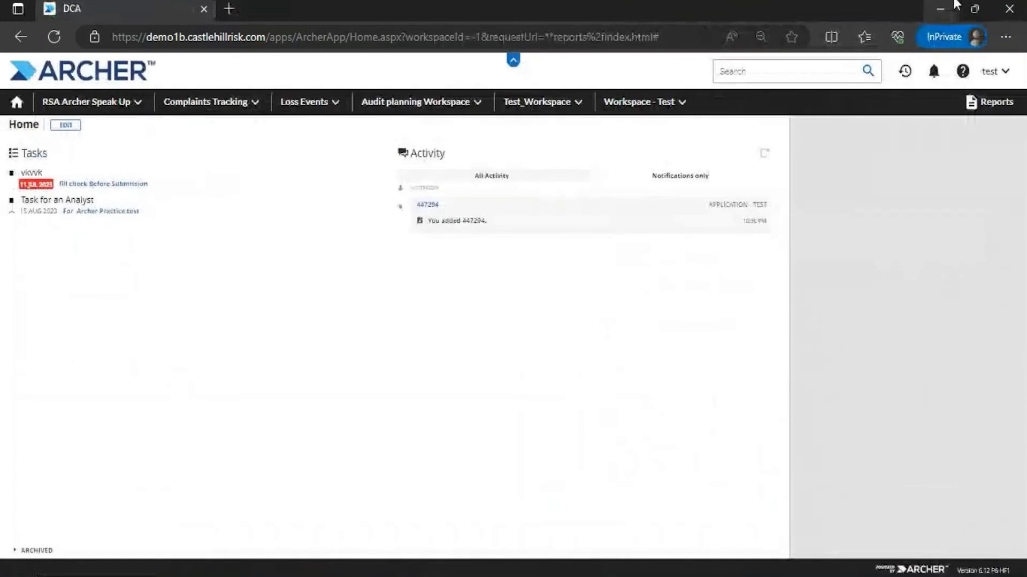
left_click(1010, 8)
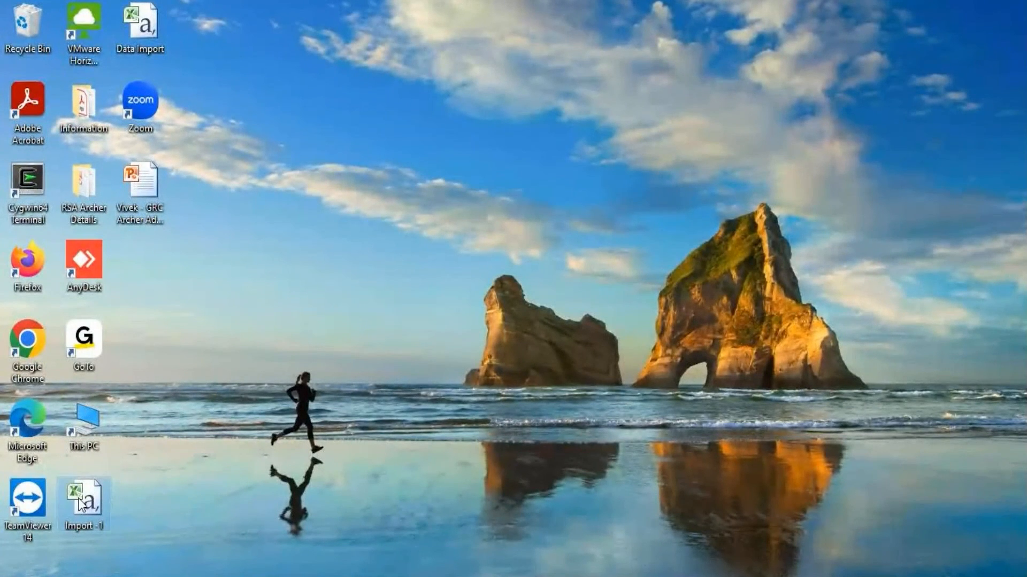
Open Import -1 from the desktop and confirm cell A2 holds Tracking ID 439354
double_click(94, 493)
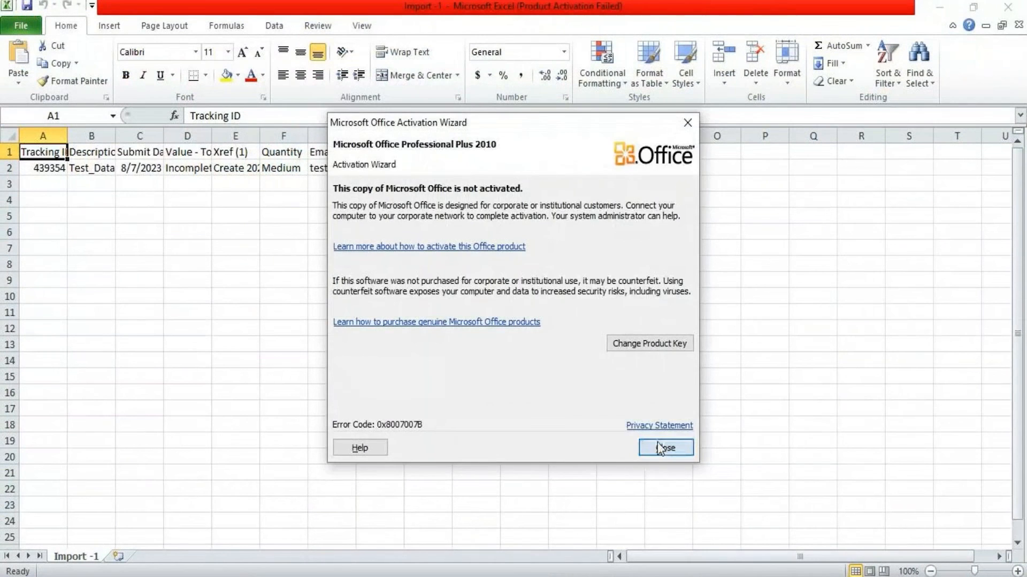
left_click(657, 445)
left_click(38, 173)
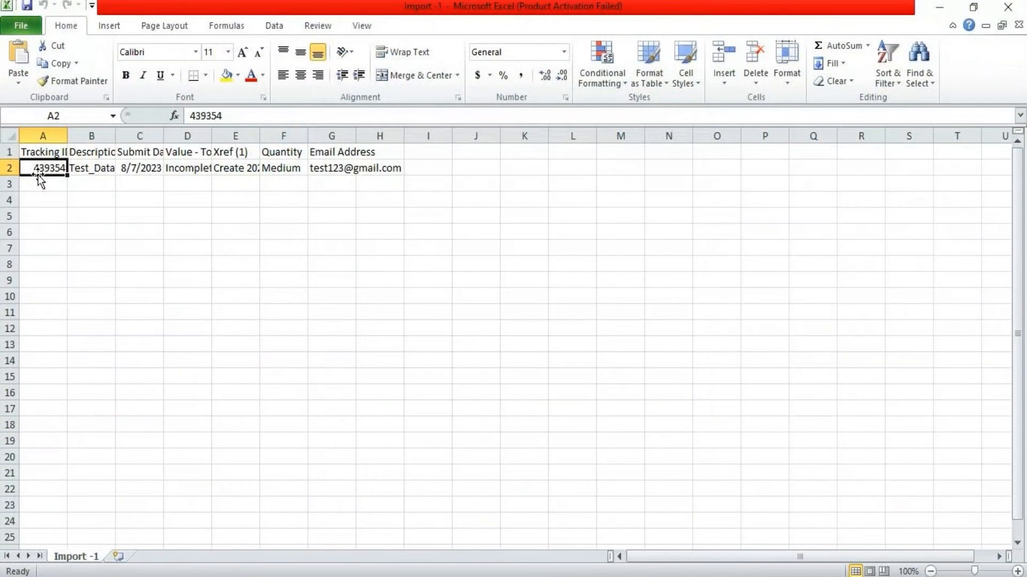
double_click(231, 123)
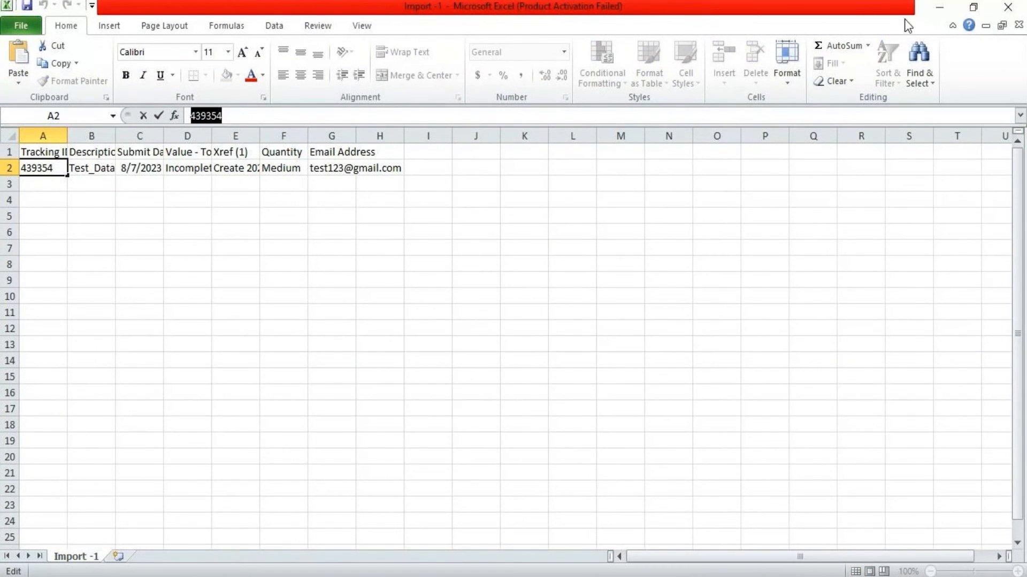
Minimize Excel and refresh the desktop
left_click(940, 8)
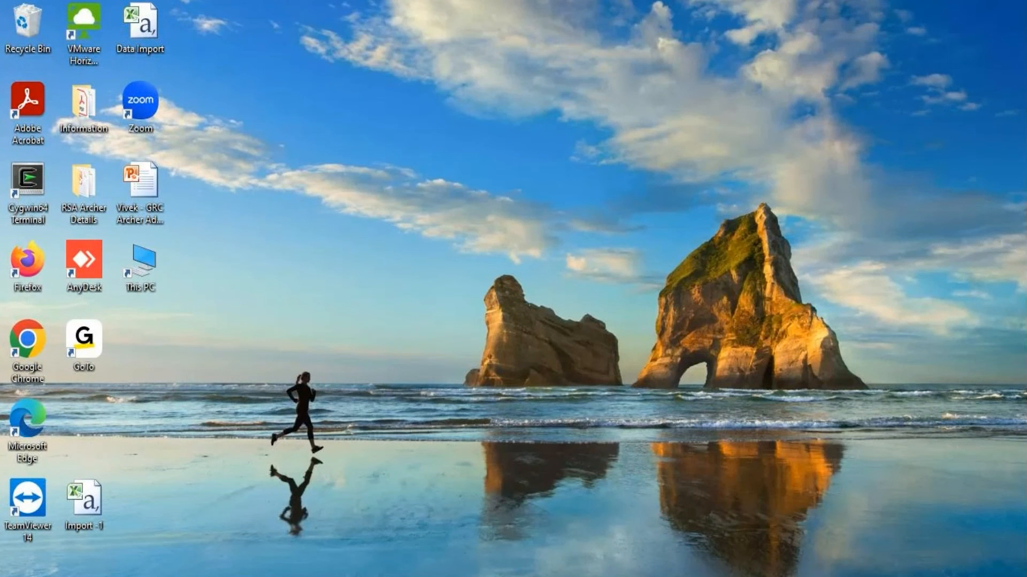
right_click(359, 264)
left_click(396, 286)
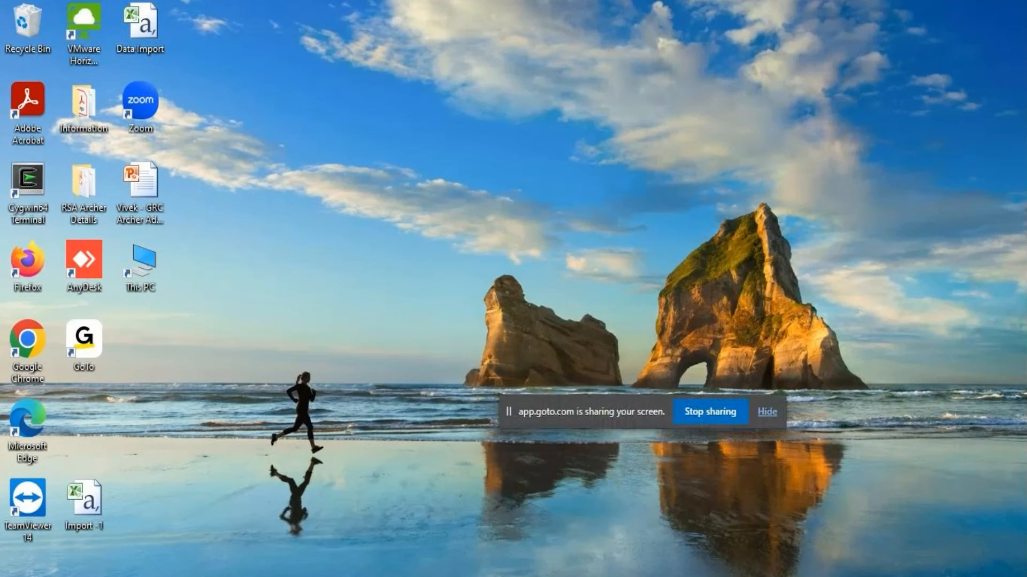
Restore the Archer browser, enter 439354 in the global search, then clear it
mouse_move(393, 561)
left_click(368, 539)
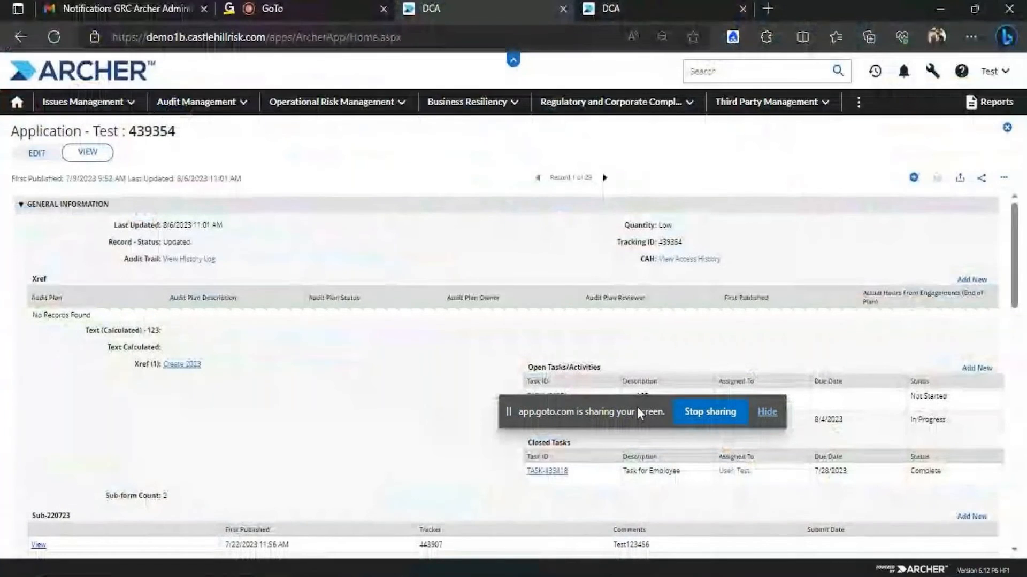
left_click(705, 71)
type("439354")
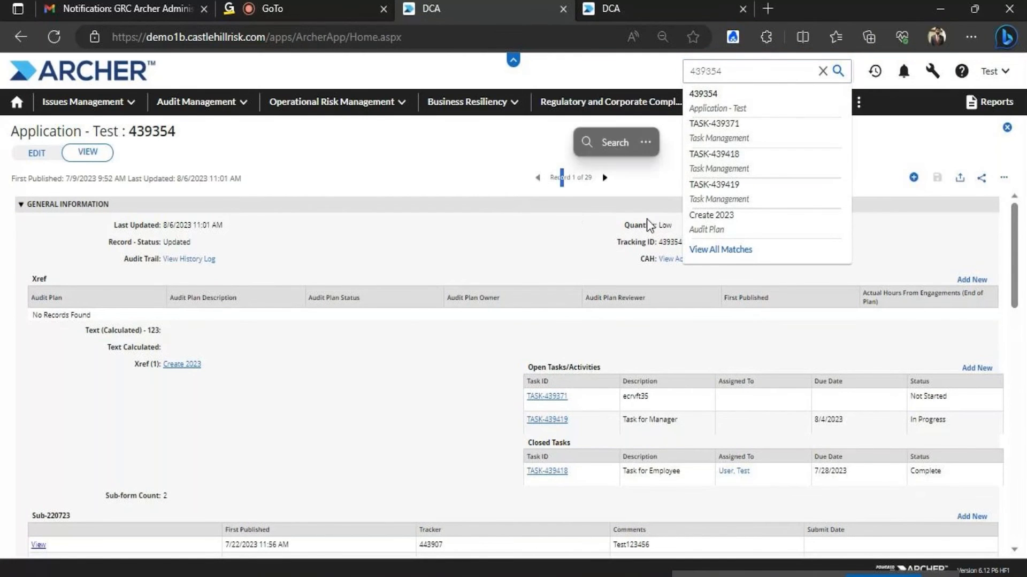
left_click(822, 72)
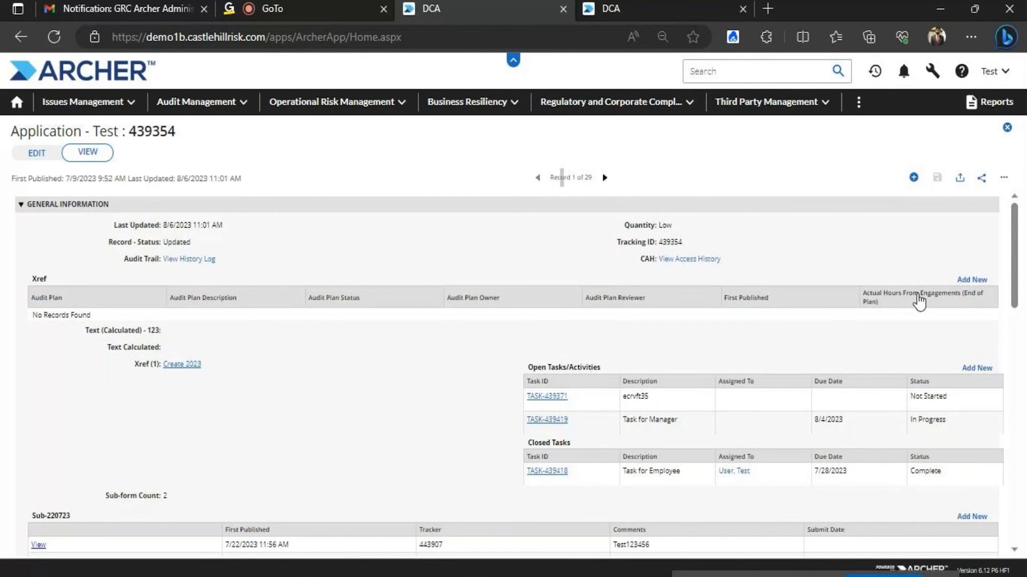
Scroll through record 439354 to review its fields, including Quantity Low
left_click_drag(1018, 218, 1010, 280)
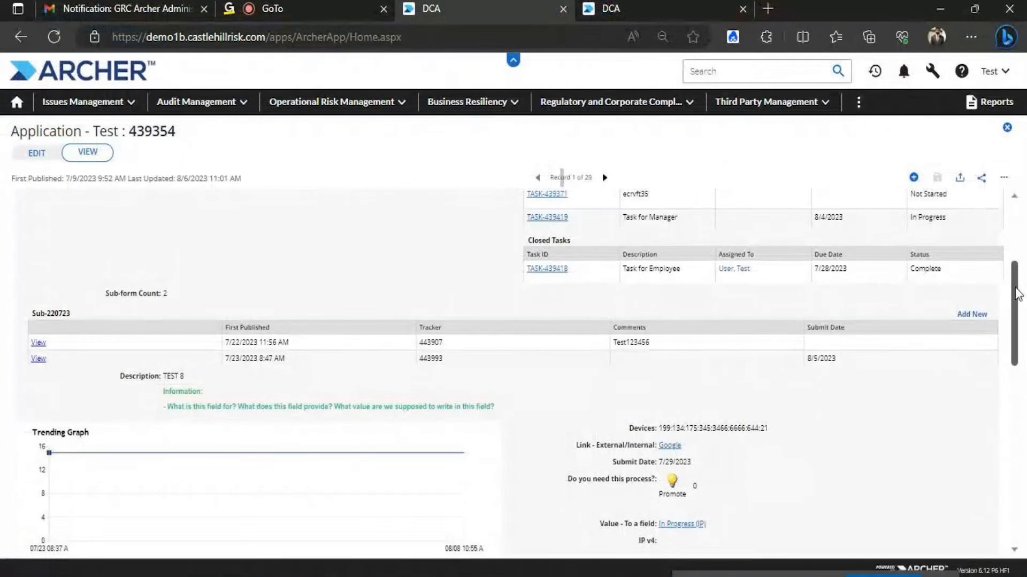
left_click_drag(1016, 294, 1016, 348)
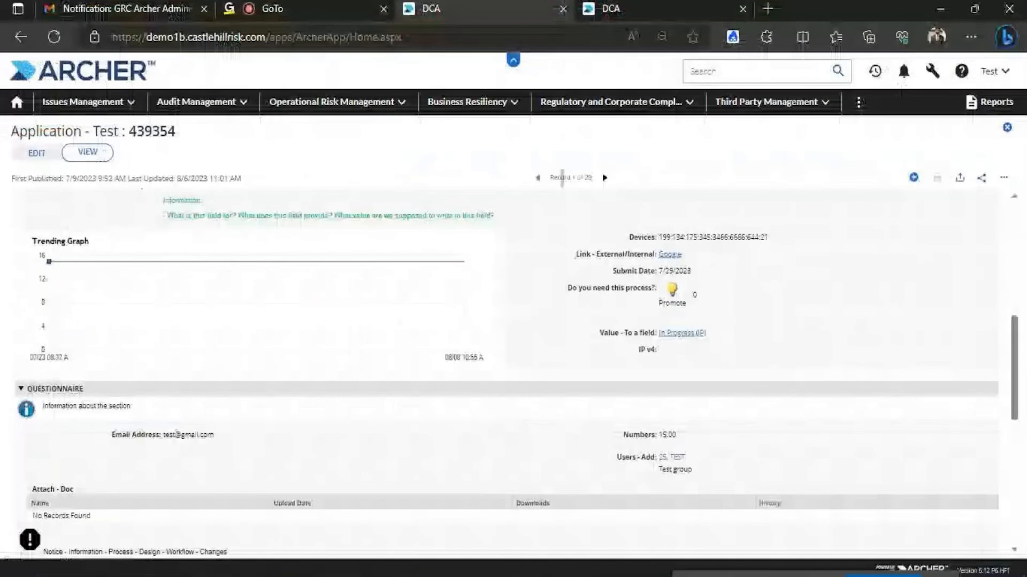
left_click_drag(1015, 338, 1001, 163)
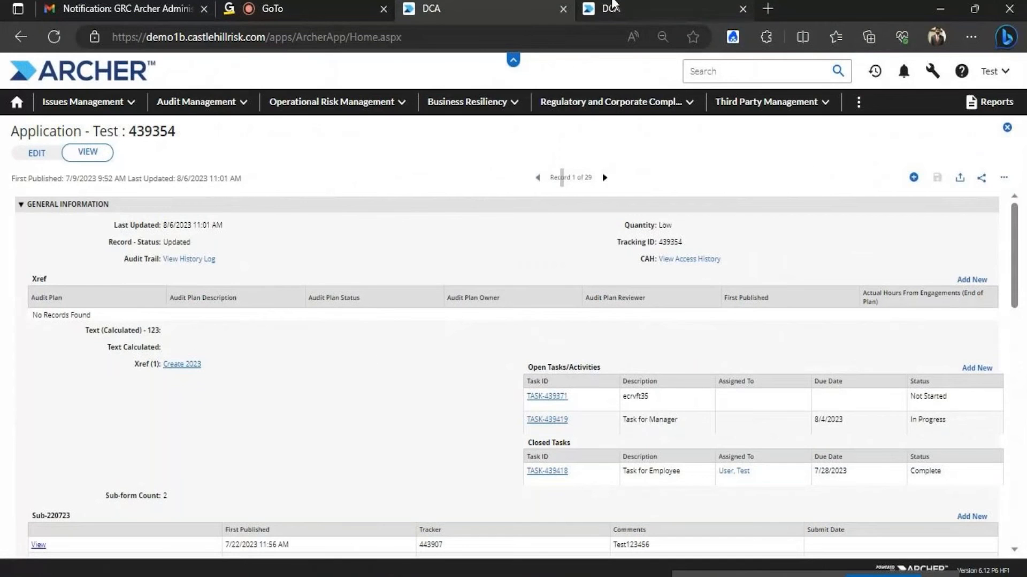
Duplicate the Archer tab and open the Data Imports page under Integration
right_click(479, 5)
left_click(537, 93)
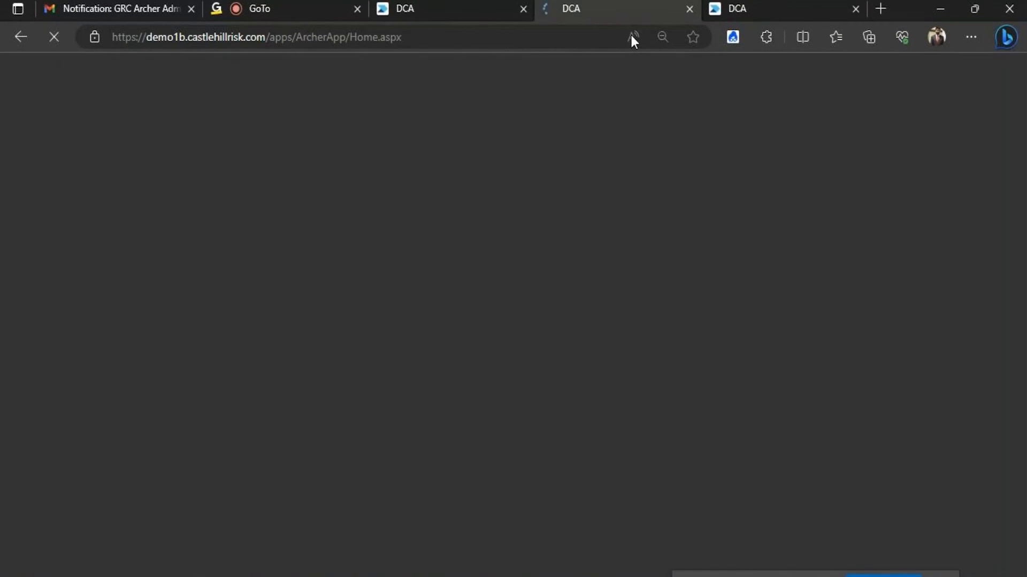
left_click(463, 5)
left_click(583, 5)
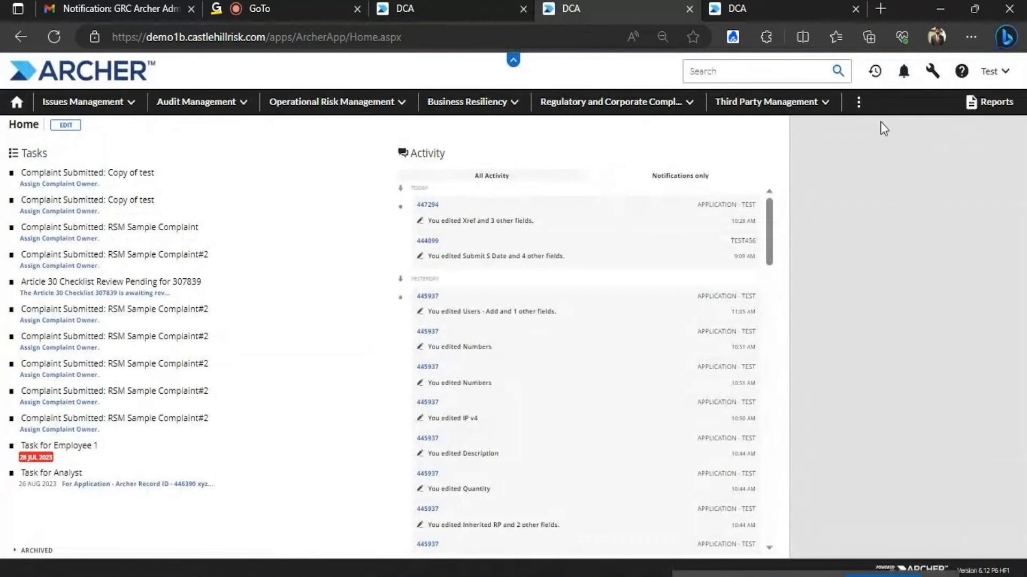
left_click(934, 72)
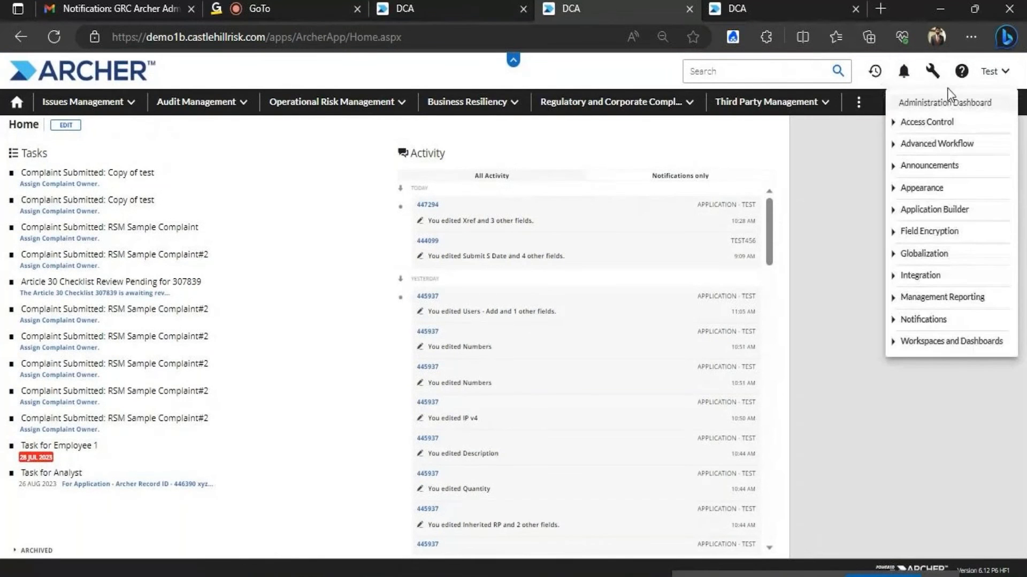
left_click(918, 277)
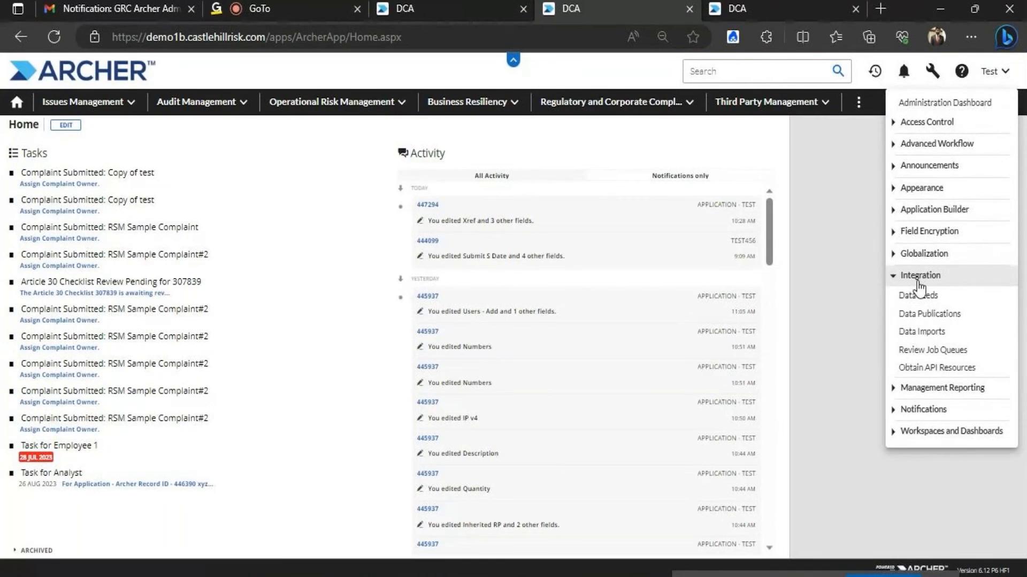
left_click(920, 332)
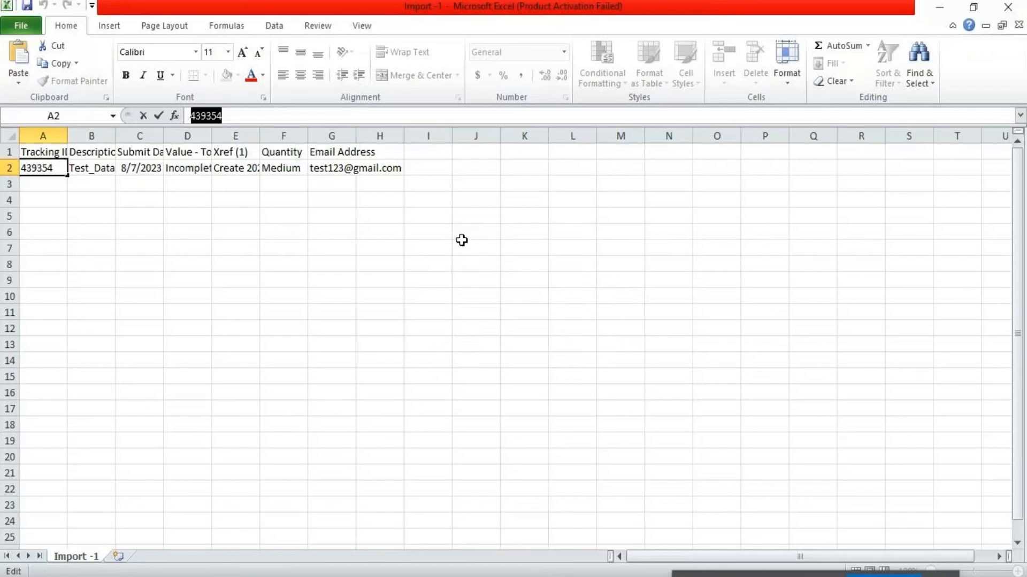
Close the Import -1 workbook, filter Name containing 'Application - Test', and start its import
key("alt+F4")
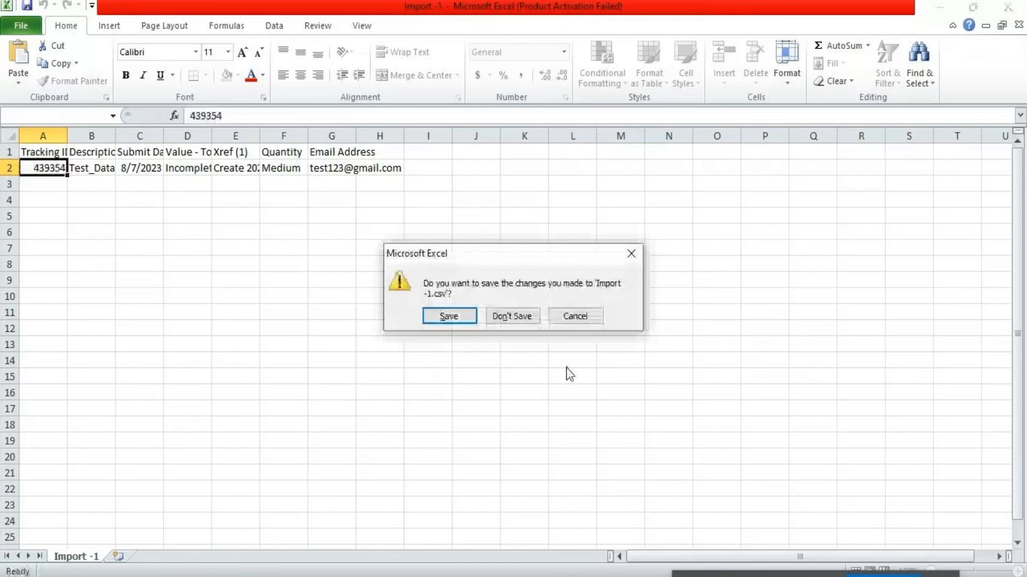
left_click(512, 321)
left_click(437, 190)
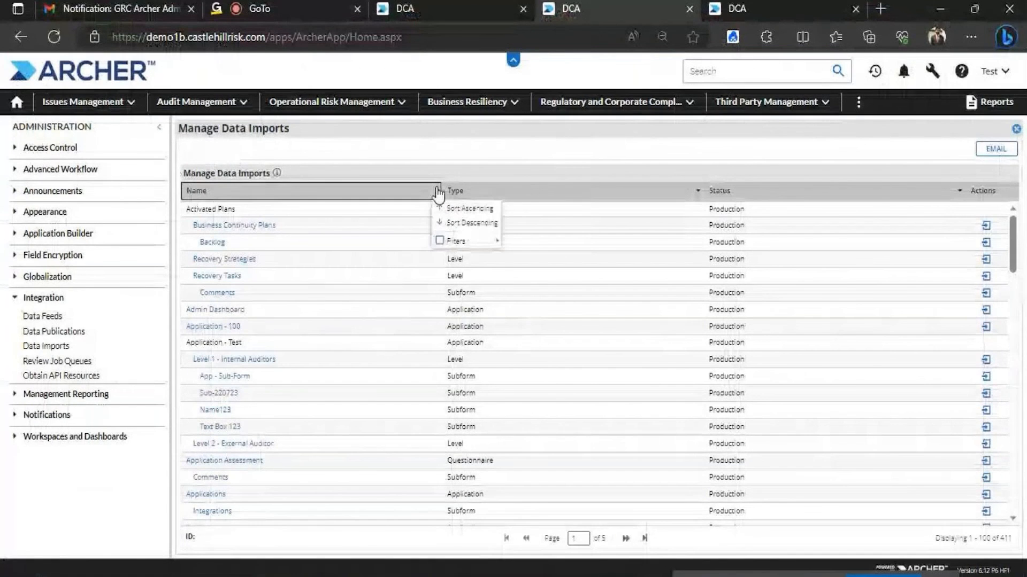
mouse_move(447, 240)
mouse_move(529, 242)
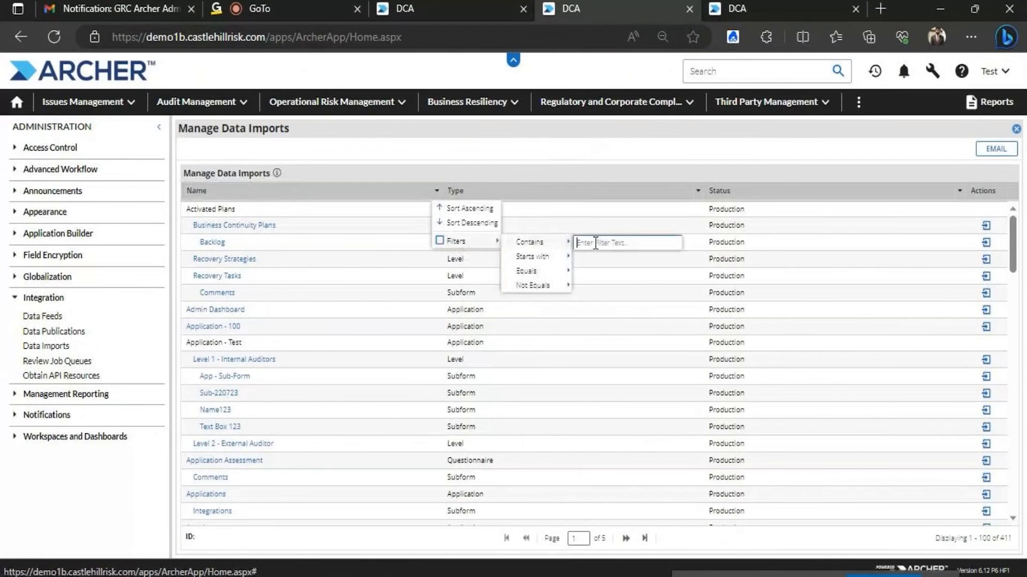
type("App")
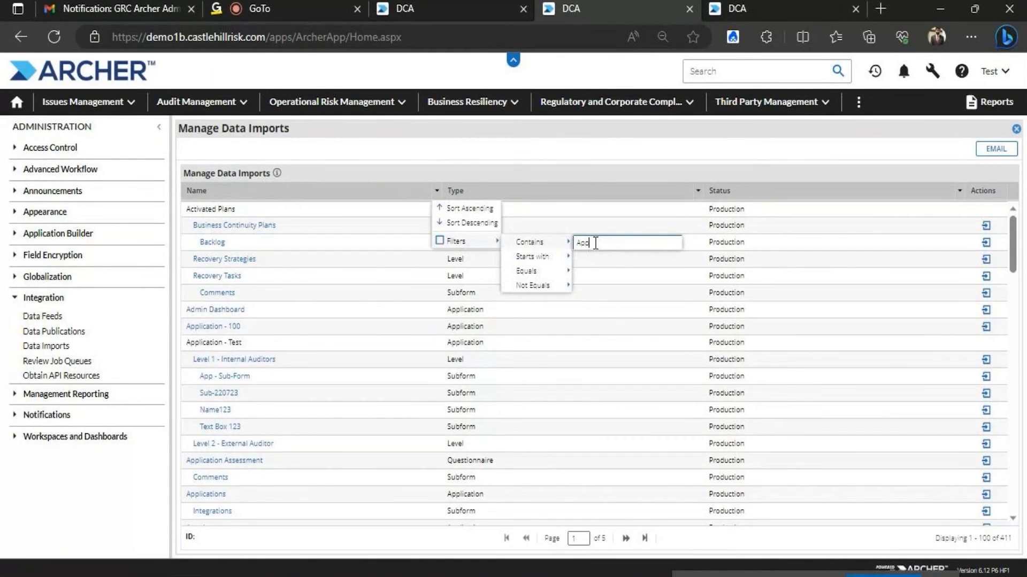
type("lication - Test")
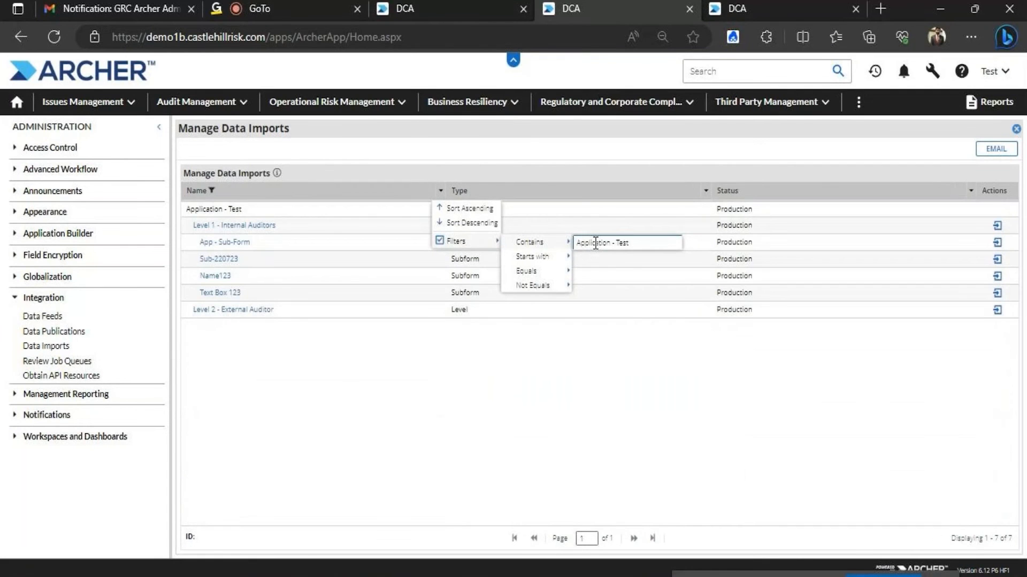
left_click(265, 228)
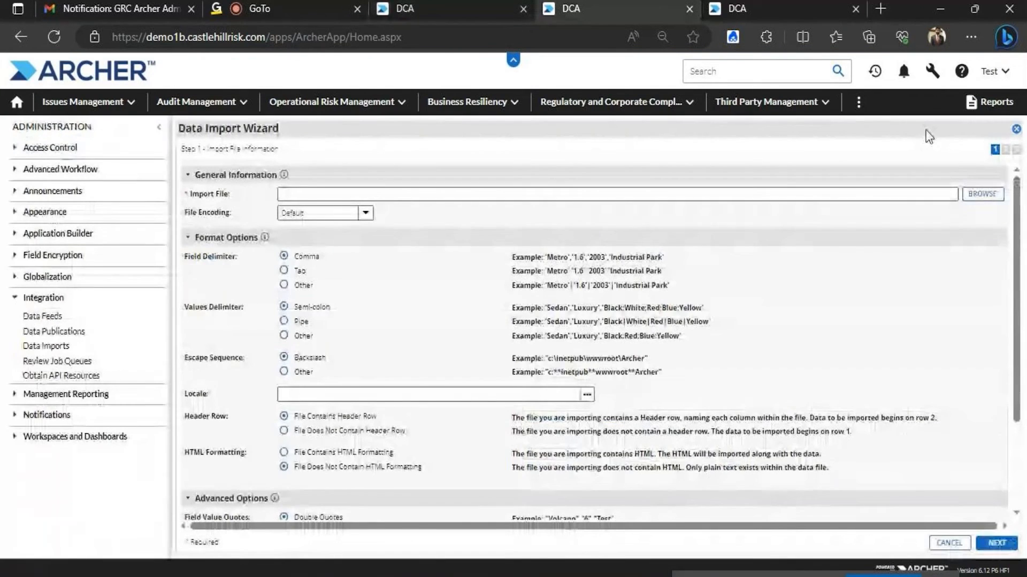
Upload Import -1.csv from the Desktop as the import file
left_click(983, 193)
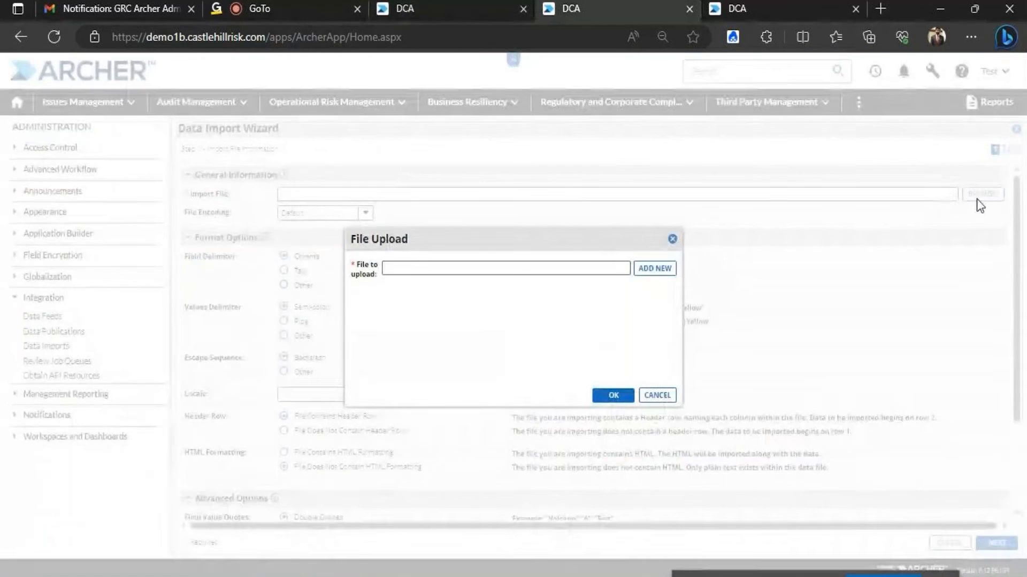
left_click(653, 269)
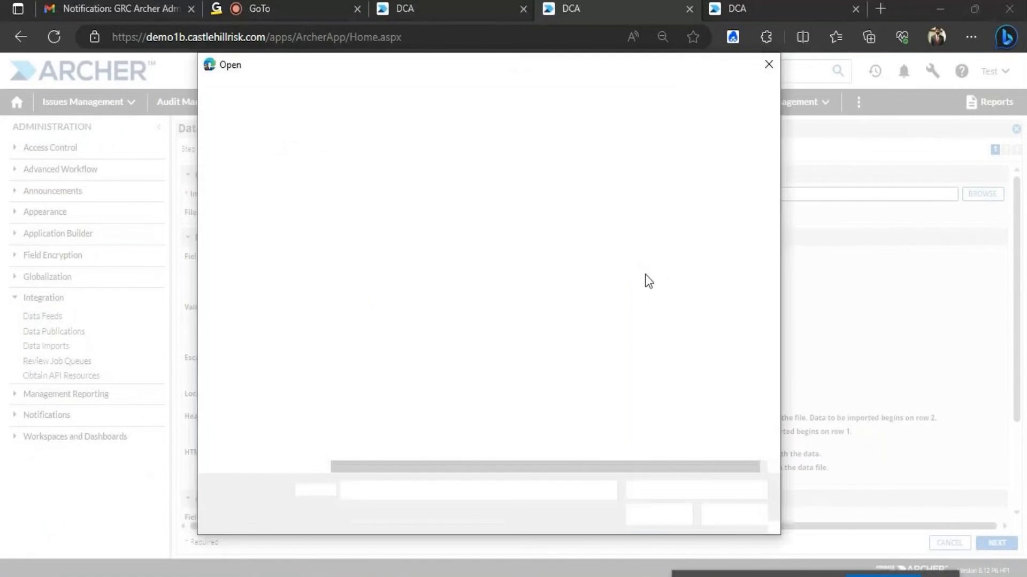
left_click(258, 178)
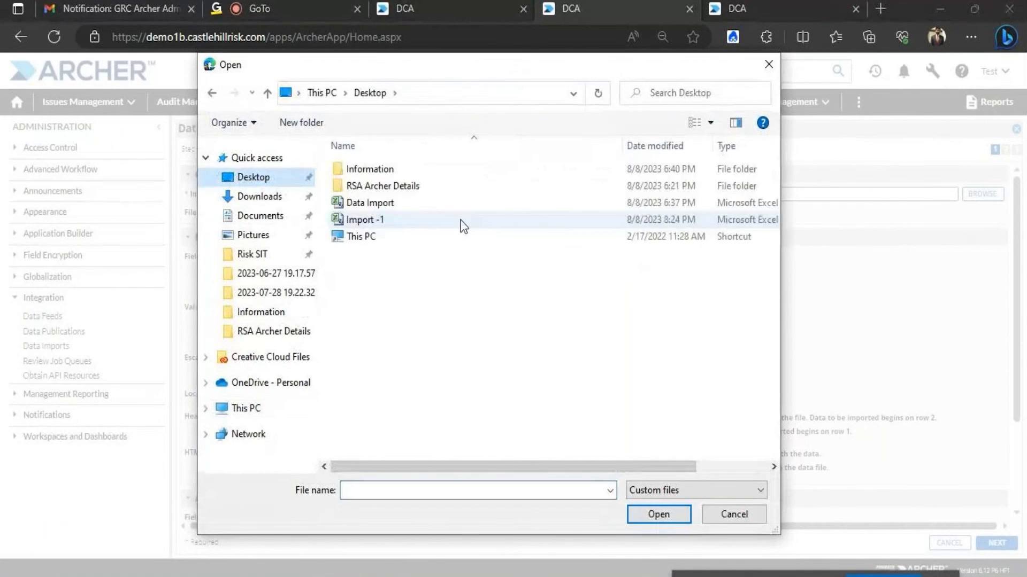
left_click(405, 218)
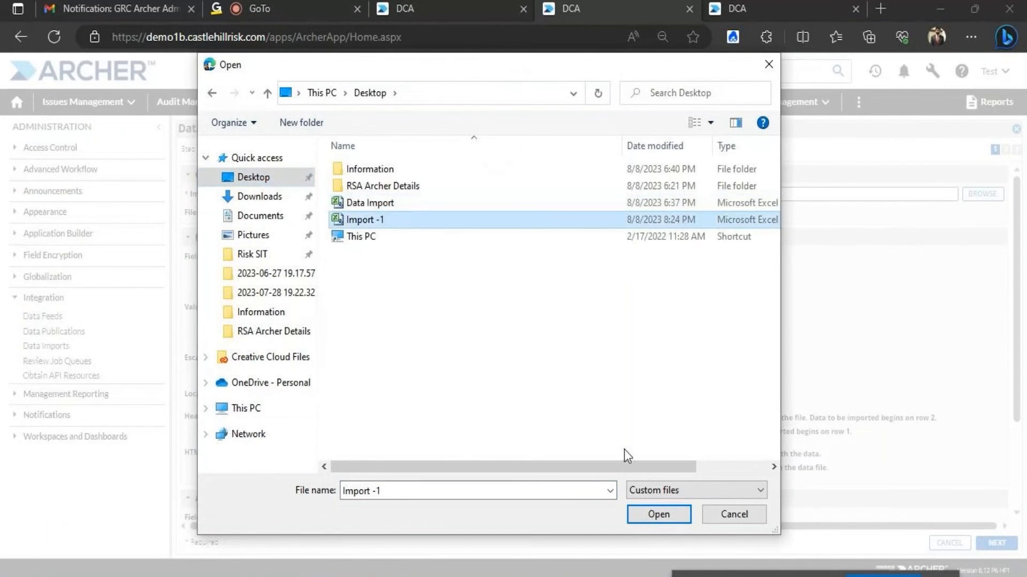
left_click(651, 509)
left_click(615, 397)
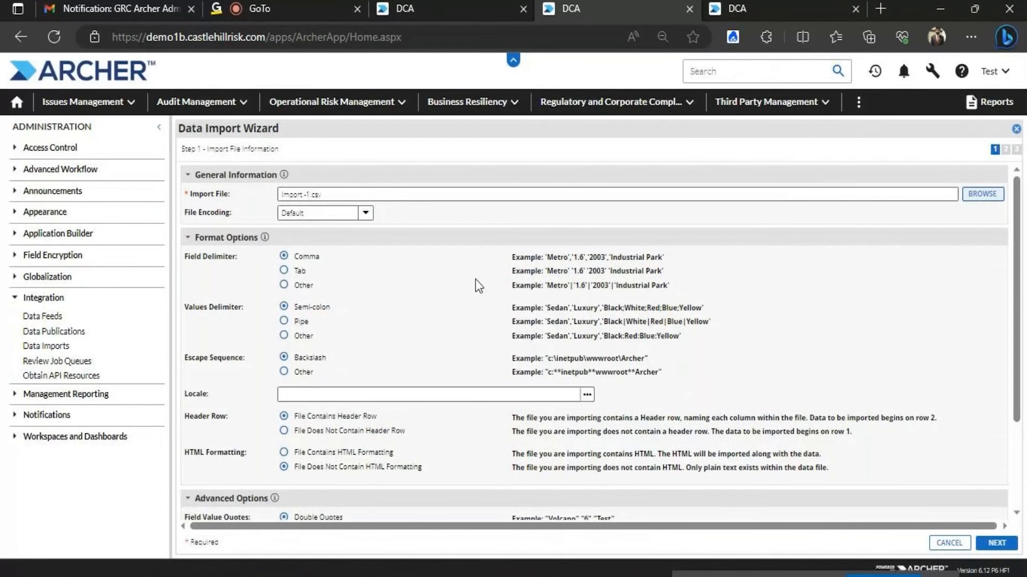
Set the escape sequence to Backslash and continue to Step 2
left_click_drag(1015, 267, 1015, 153)
left_click(284, 357)
scroll(1020, 305, "down", 3)
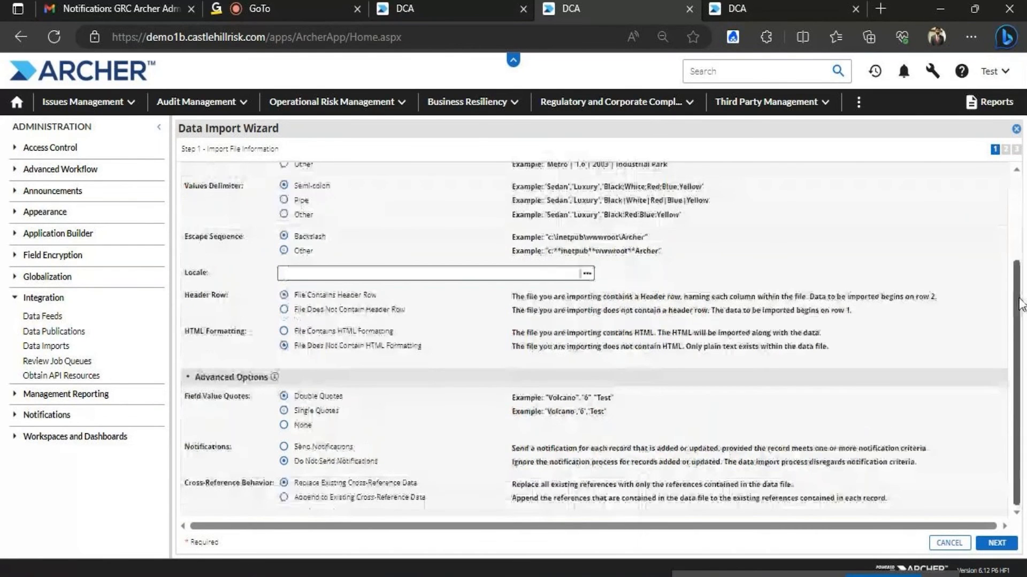
left_click_drag(1021, 305, 1022, 227)
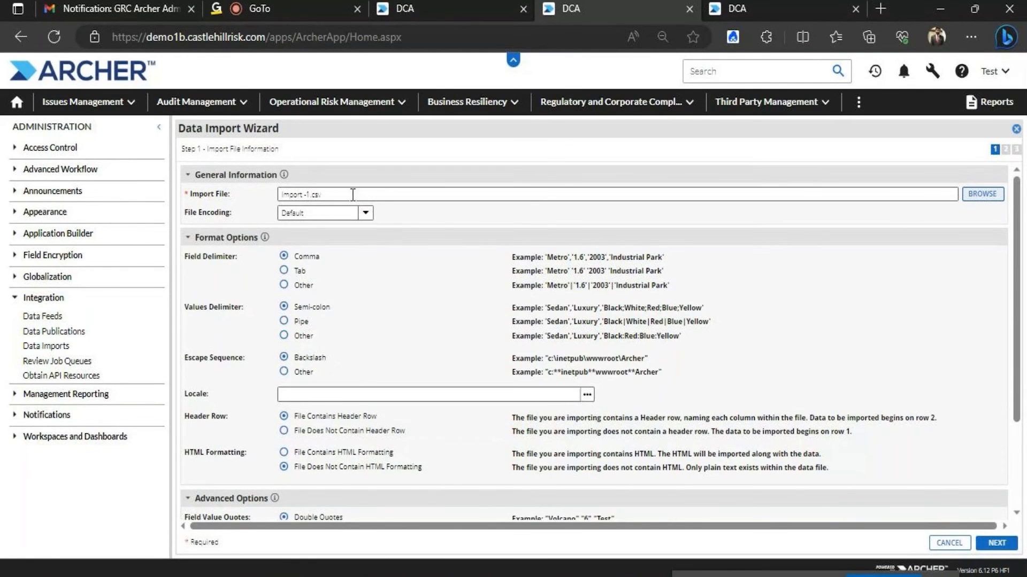
left_click(1002, 545)
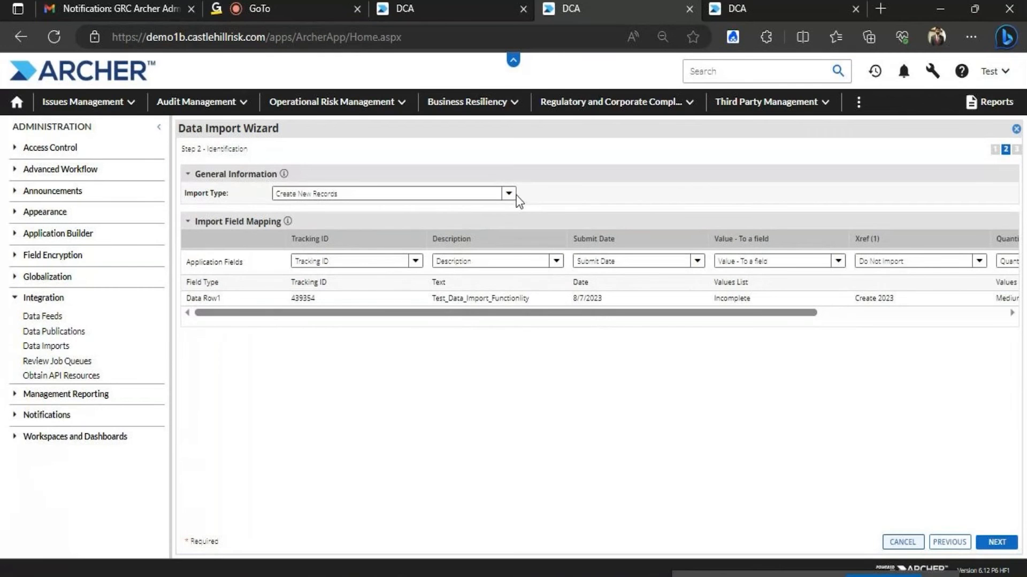
Check record 439354 and the access role's Application - Test rights in other tabs
left_click(509, 195)
left_click(511, 198)
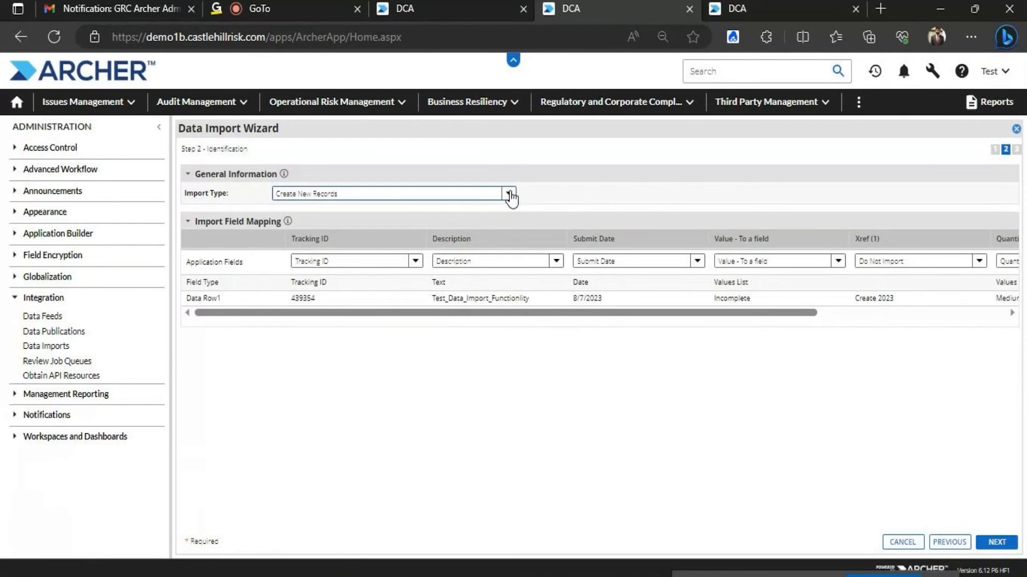
left_click(438, 7)
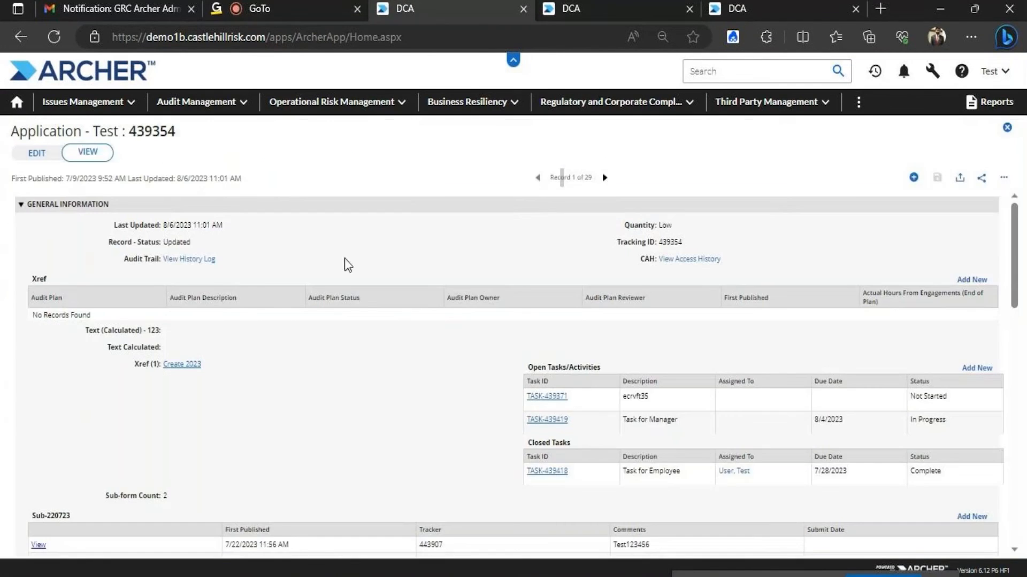
left_click(603, 6)
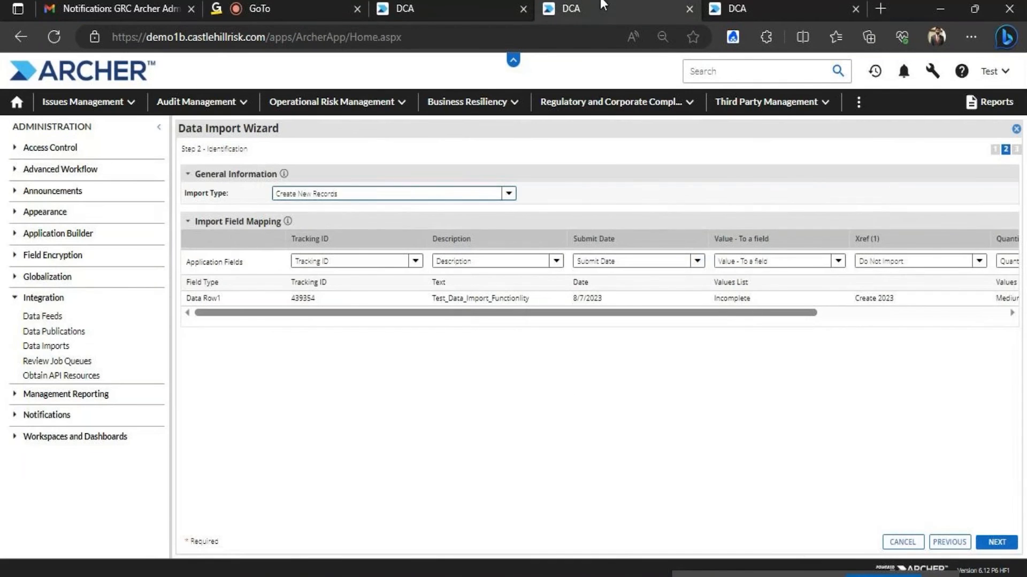
left_click(759, 6)
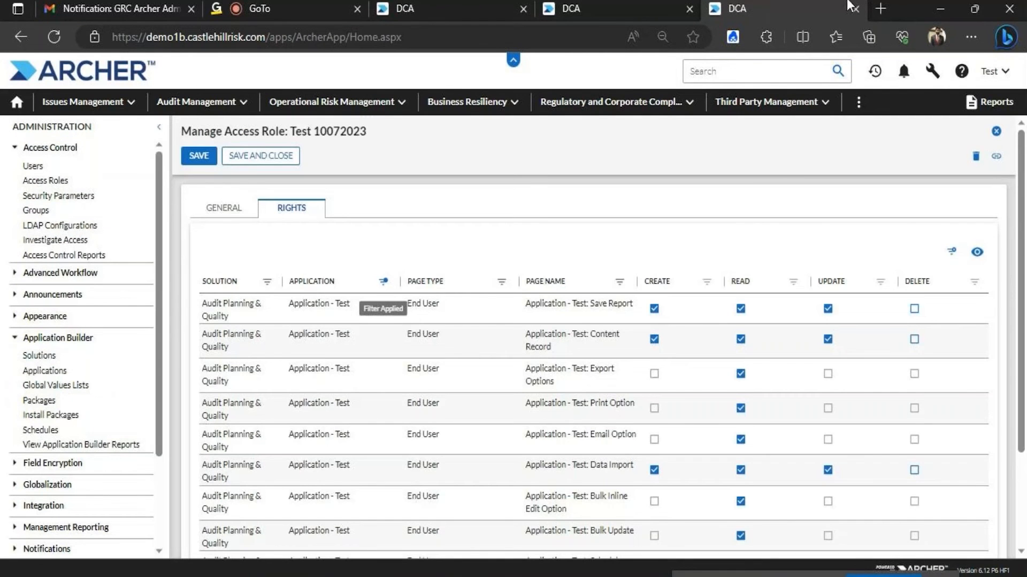
left_click(634, 8)
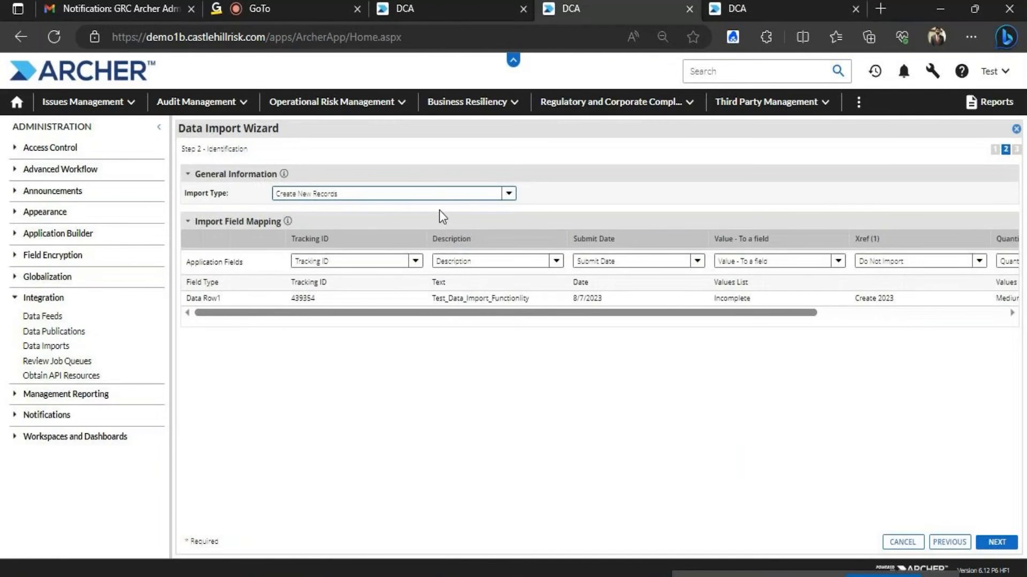
Set Import Type to Update Existing Records and add Tracking ID as the lookup field
left_click(515, 191)
left_click(369, 217)
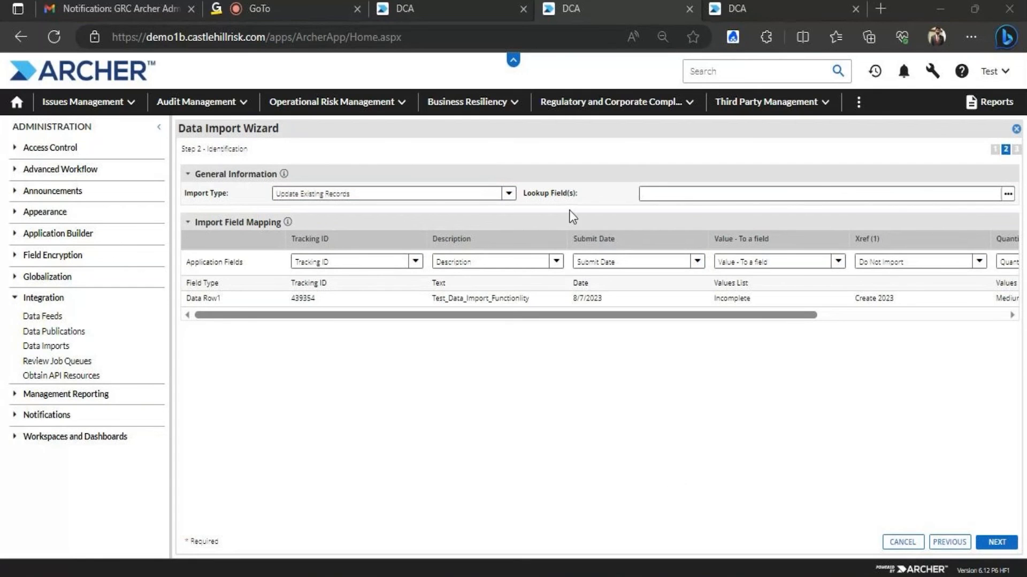
left_click_drag(332, 315, 286, 313)
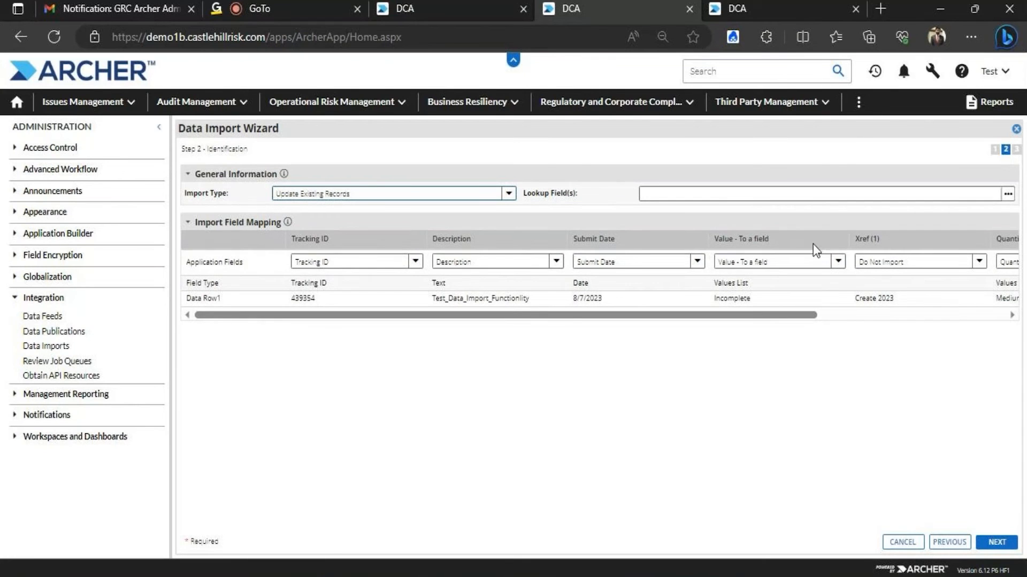
left_click(1007, 194)
scroll(823, 298, "down", 5)
left_click(696, 282)
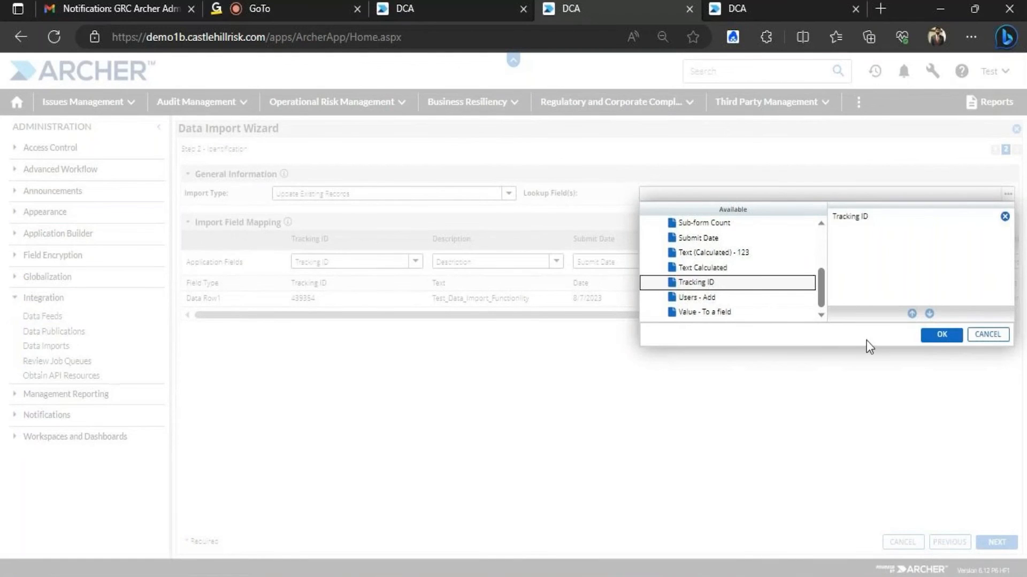
Make Tracking ID the lookup field and map the Xref (1) column to Xref (1) (Audit Plan)
left_click(941, 335)
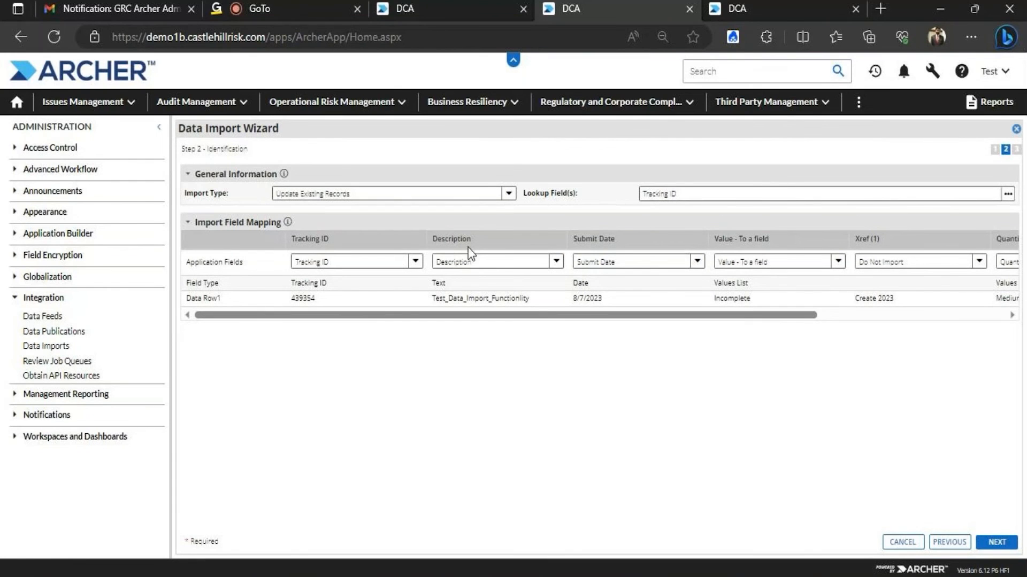
left_click_drag(470, 317, 649, 318)
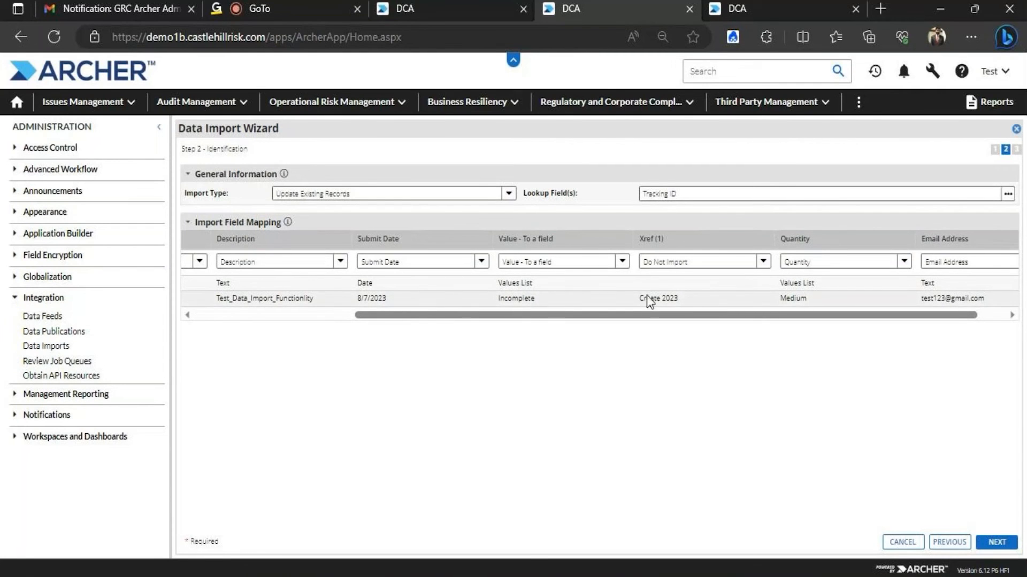
left_click(764, 262)
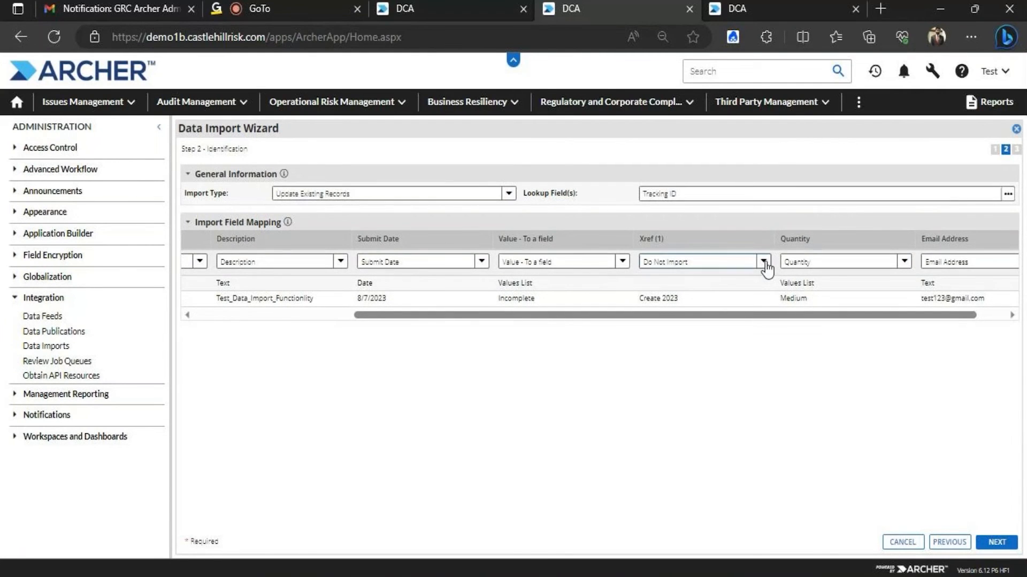
left_click_drag(808, 332, 814, 398)
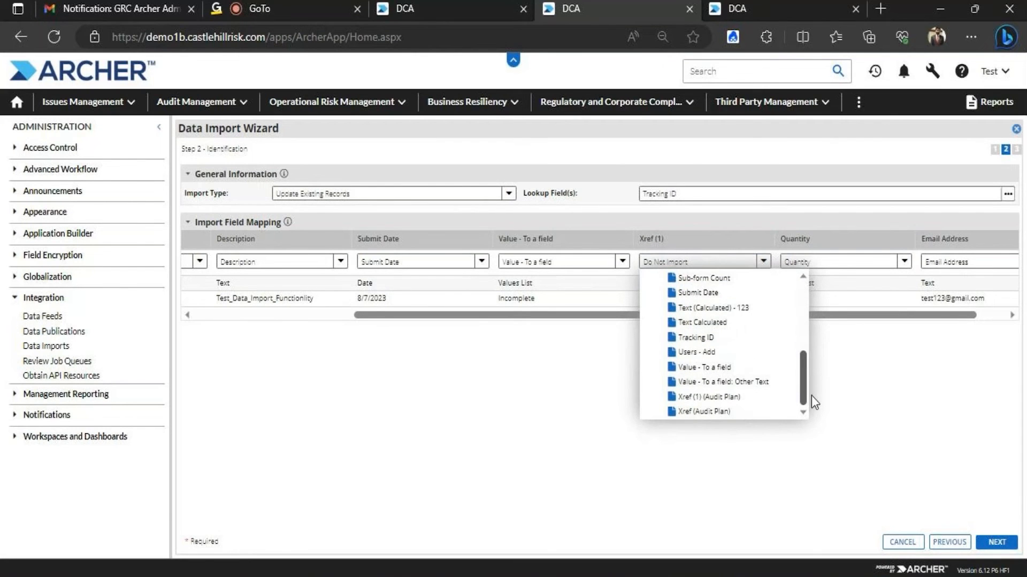
left_click(709, 398)
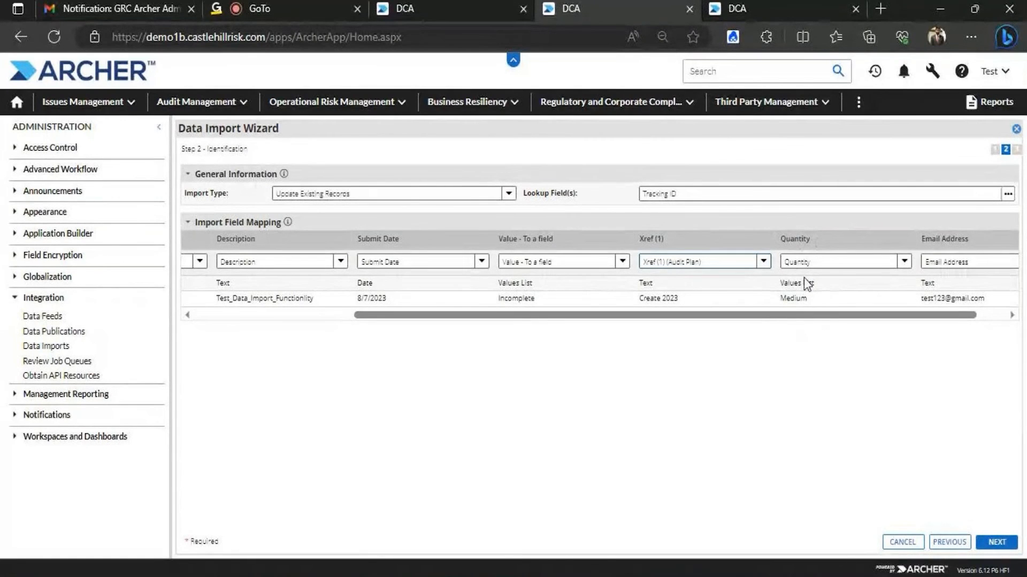
Keep the Tracking ID column mapped to Tracking ID and proceed to the wizard summary
left_click_drag(912, 316, 506, 319)
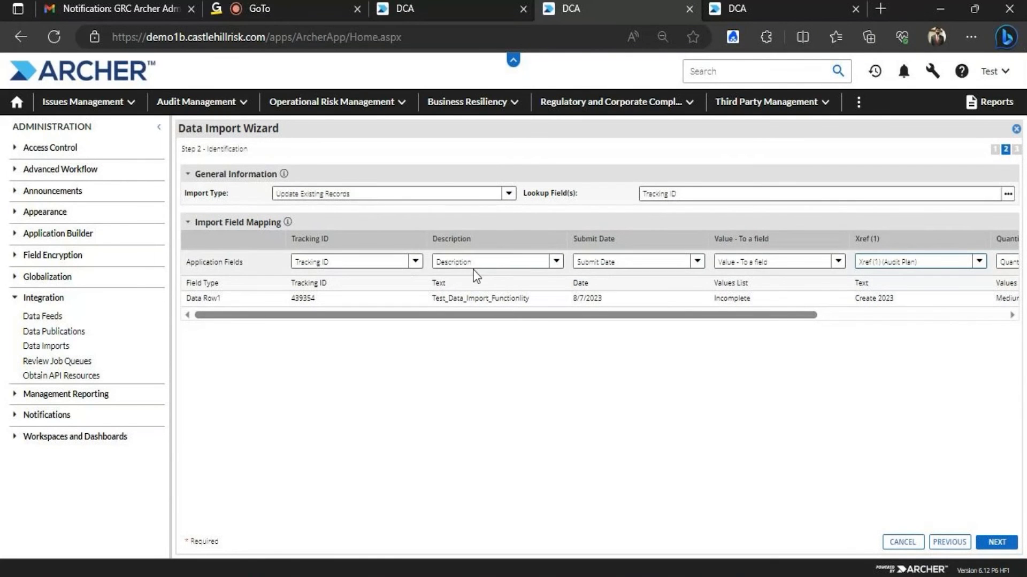
left_click(415, 262)
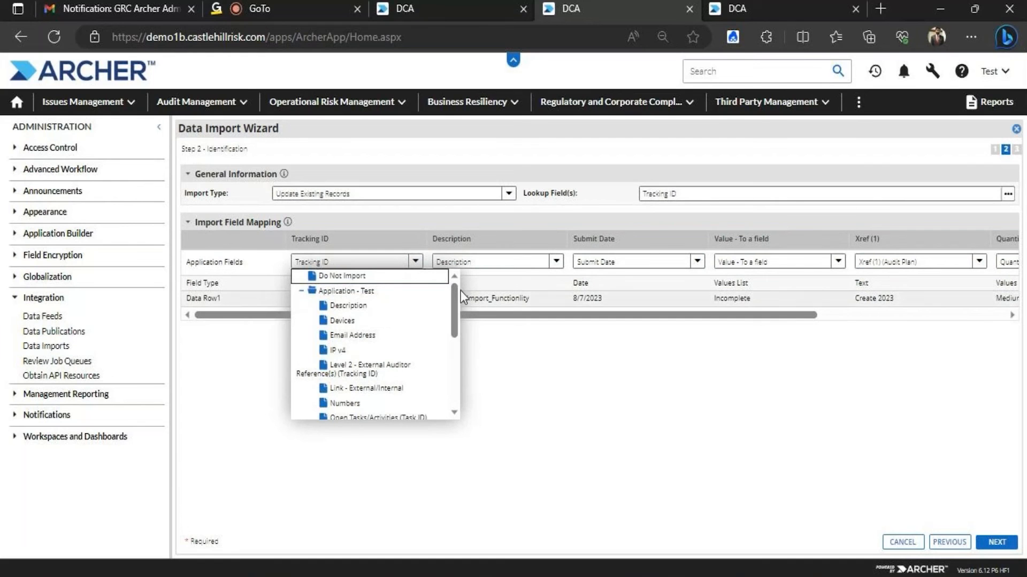
left_click_drag(452, 288, 455, 366)
left_click(369, 337)
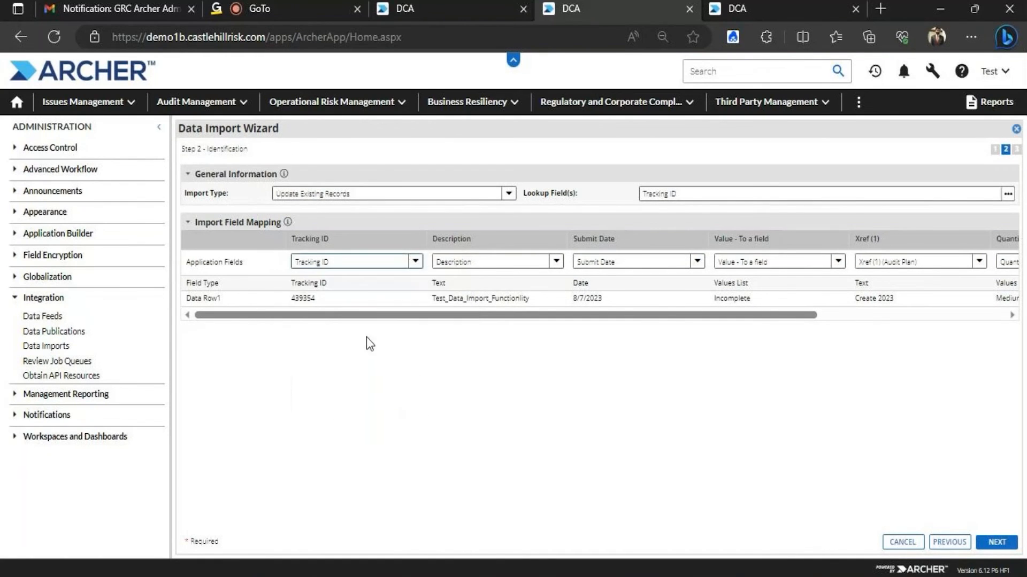
mouse_move(353, 318)
left_mouse_down()
mouse_move(517, 318)
mouse_move(339, 323)
left_mouse_up()
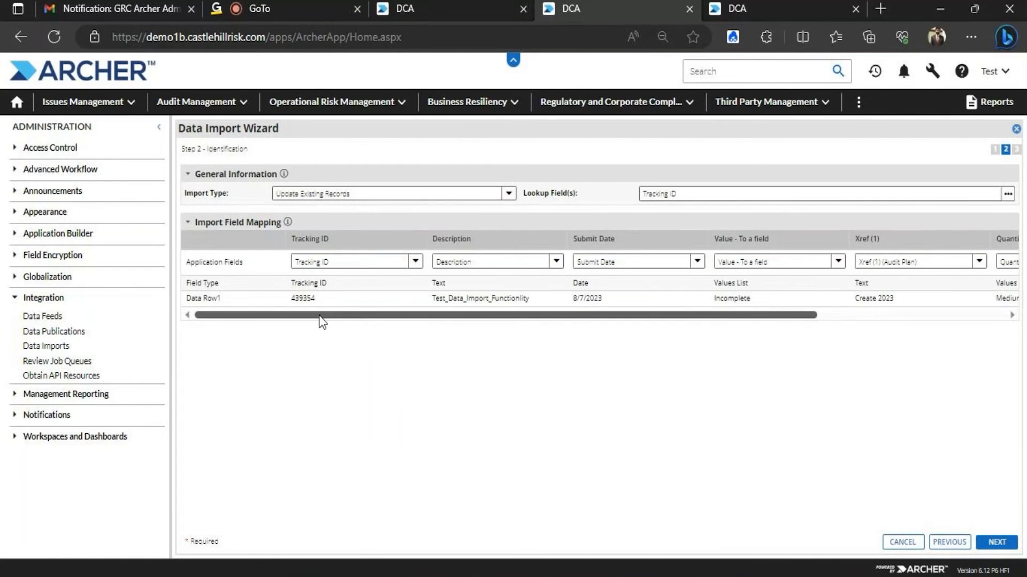
left_click(998, 543)
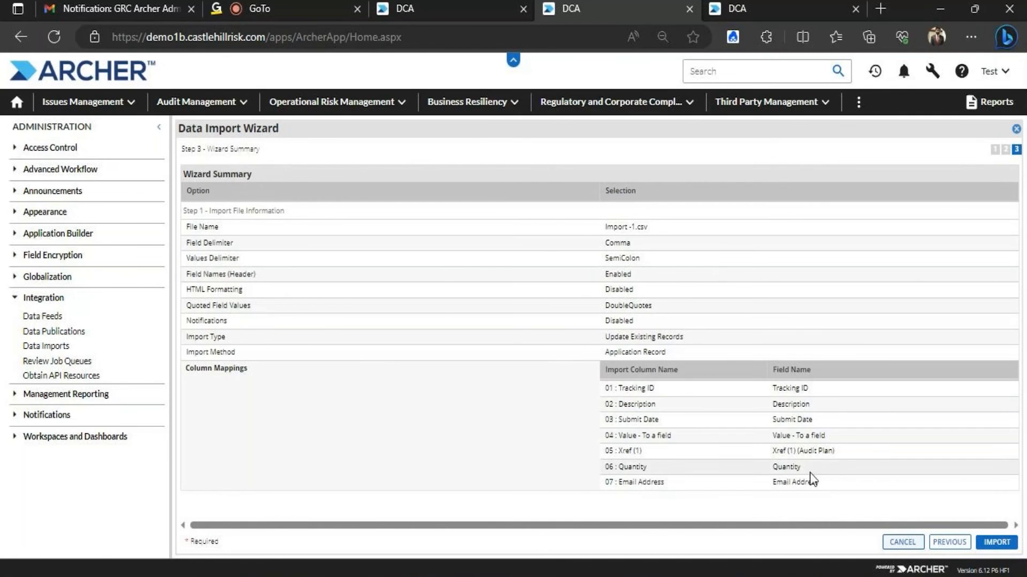
Start the import of Import -1.csv from the Wizard Summary page
left_click(997, 543)
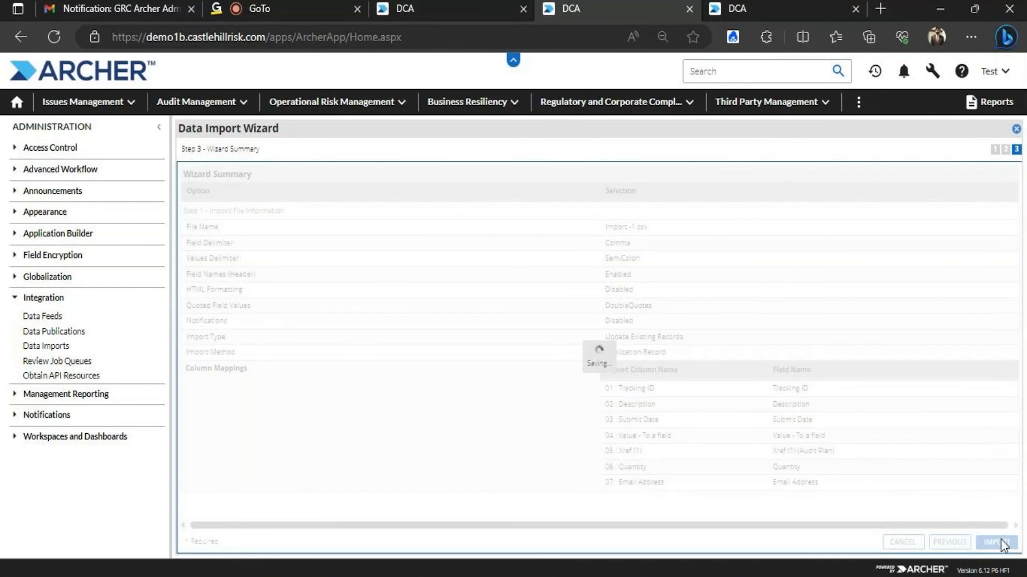
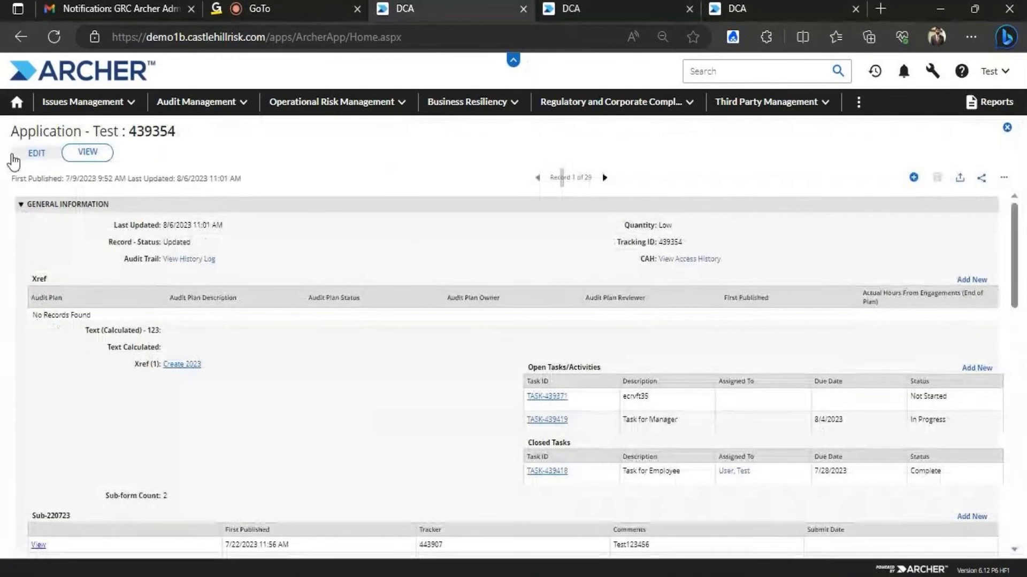
Toggle record 439354 into edit and back to view so Quantity shows Medium
left_click(34, 156)
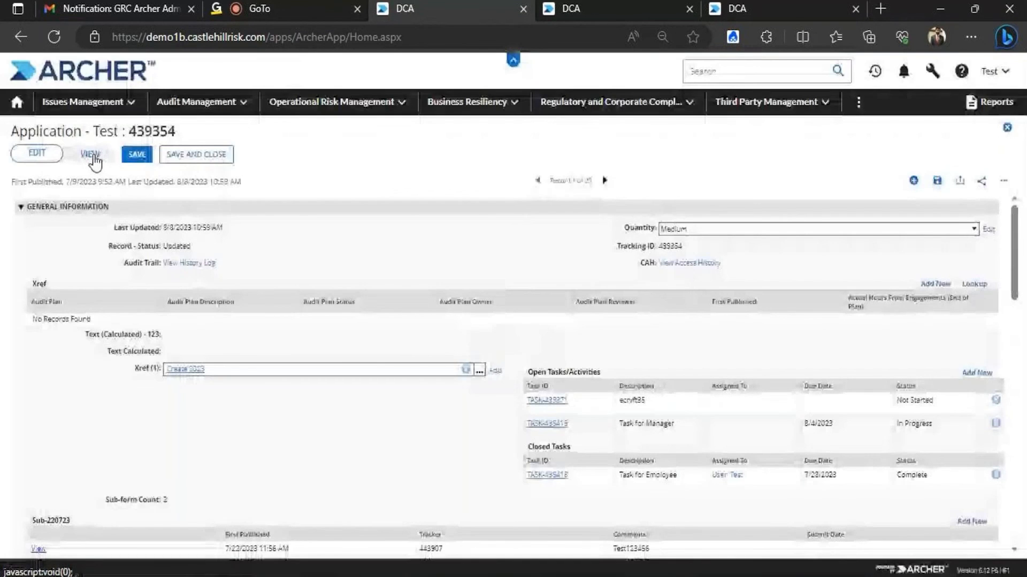
left_click(89, 155)
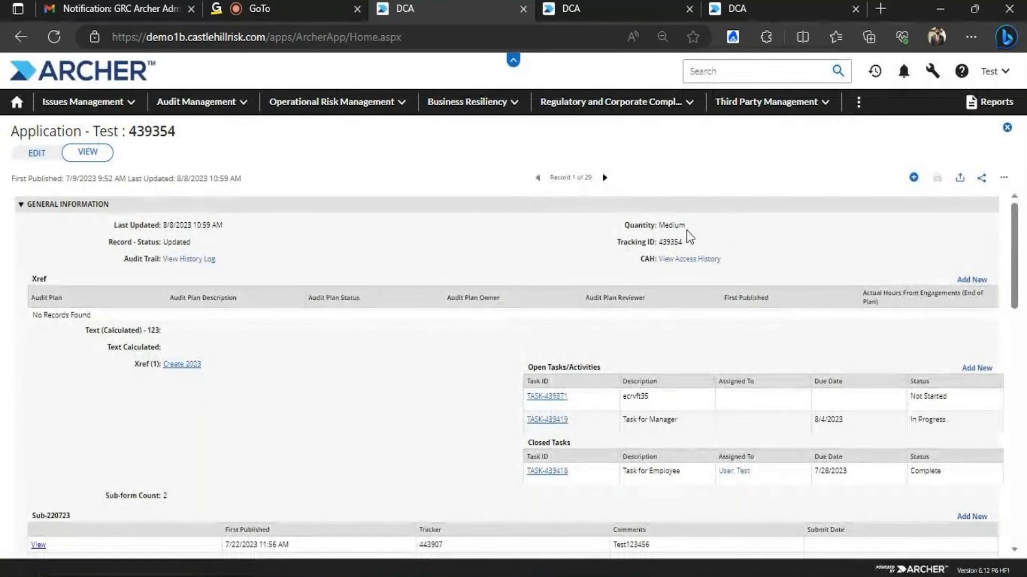
Scroll through record 439354's imported field values and back up, then minimize Edge
left_click_drag(1016, 213, 1018, 275)
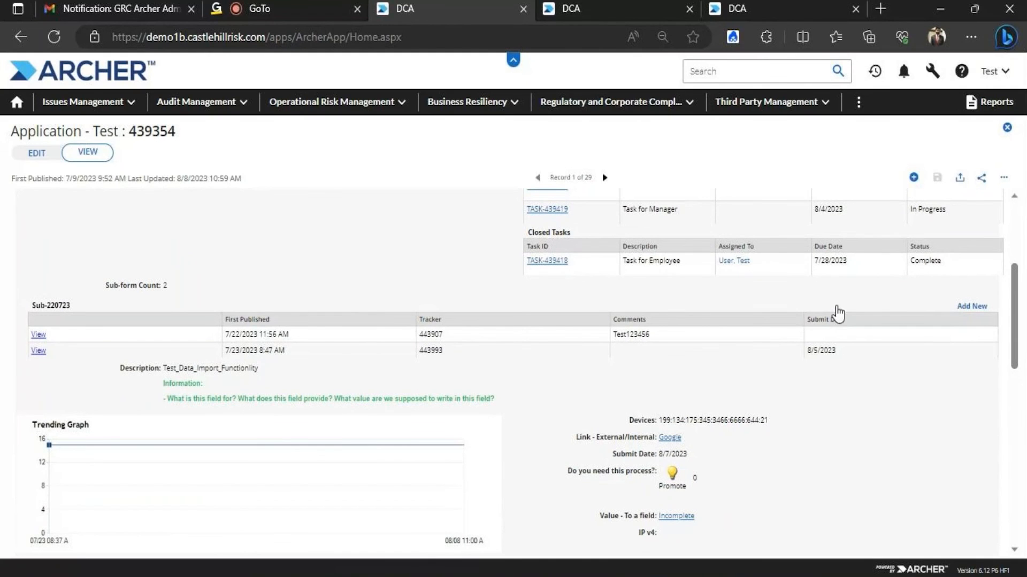
left_click_drag(1014, 321, 1002, 373)
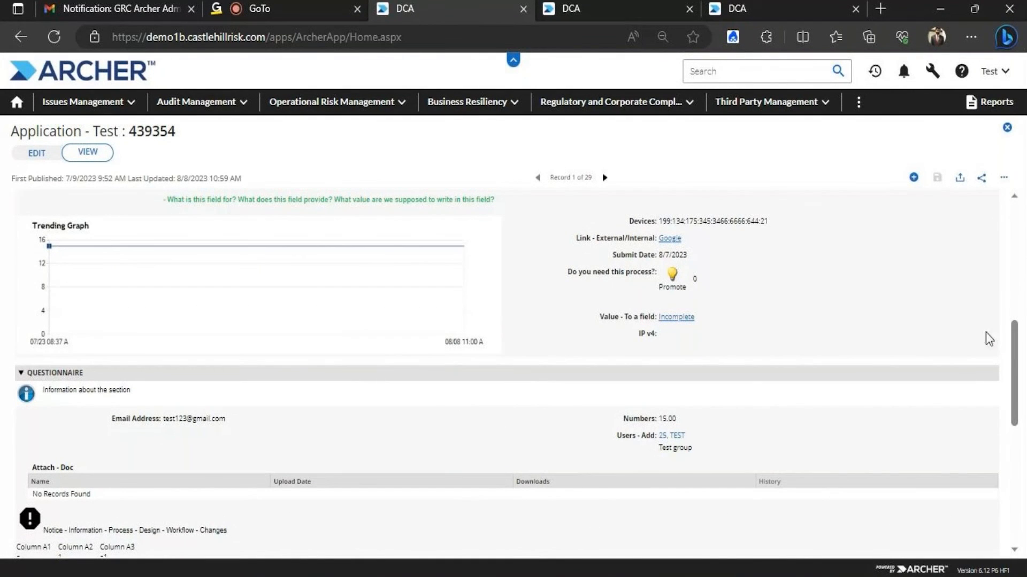
left_click_drag(1015, 337, 1014, 220)
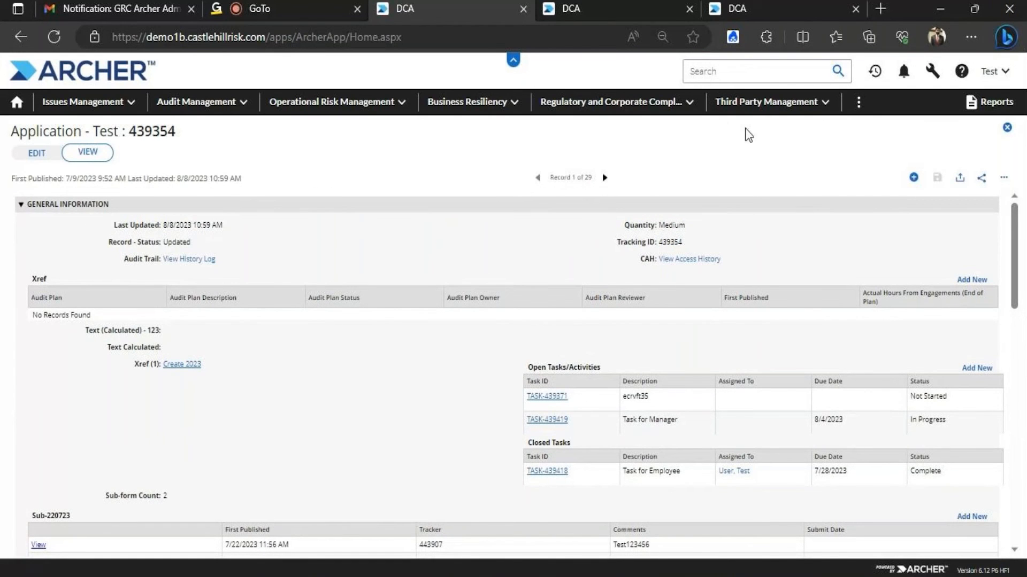
left_click(940, 8)
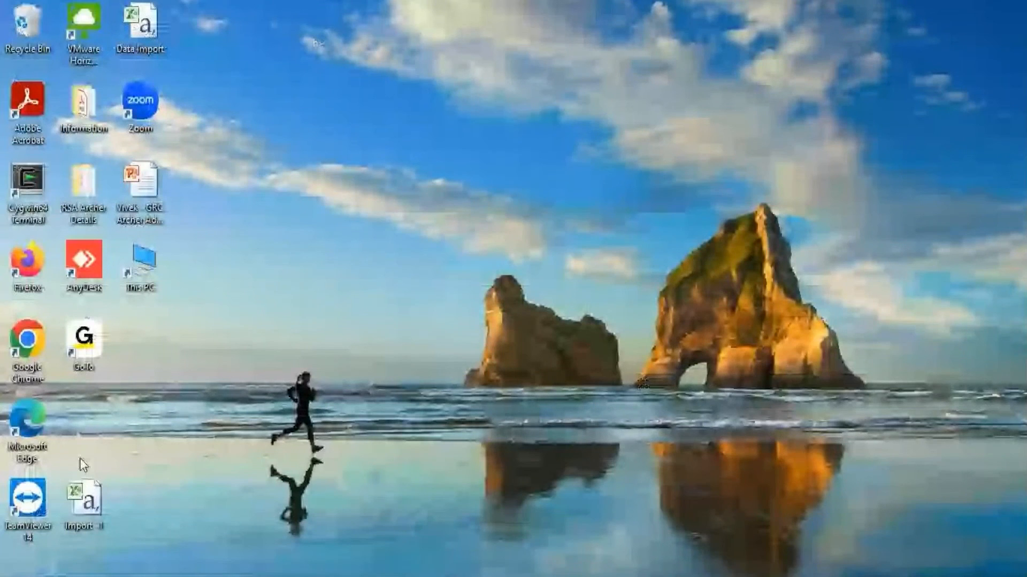
Open Import -1 in Excel and auto-fit all its columns
double_click(84, 498)
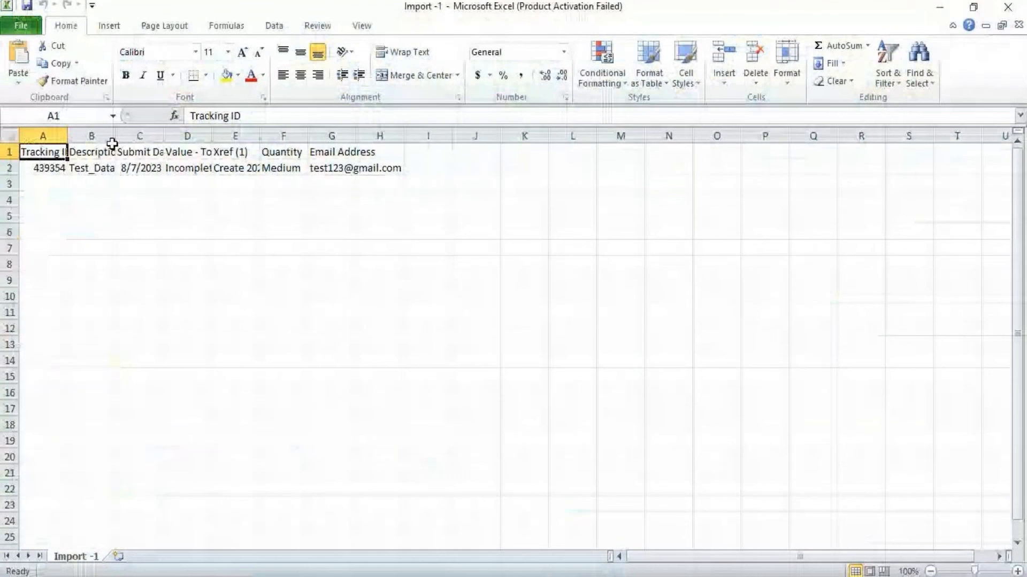
left_click(664, 447)
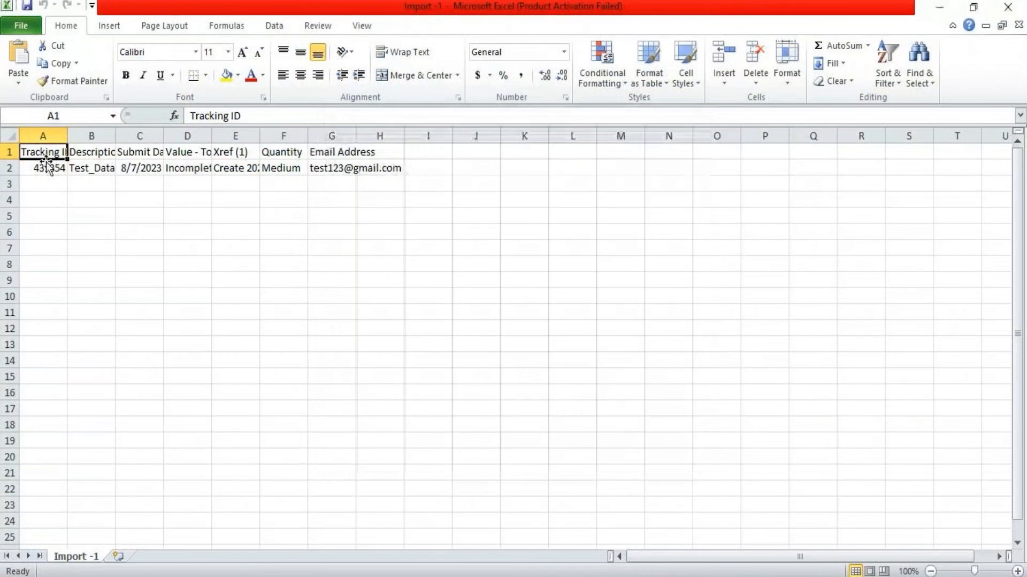
key("ctrl+a")
double_click(68, 135)
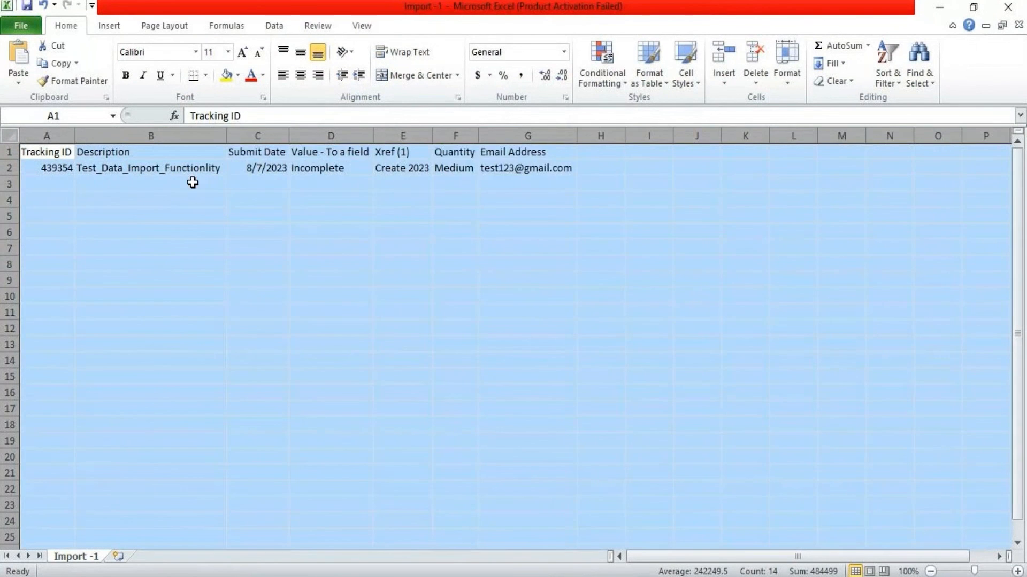
left_click(231, 199)
Re-enter C2's Submit Date as 8-7-2023 and replace G2 with a placeholder test email address
left_click(252, 169)
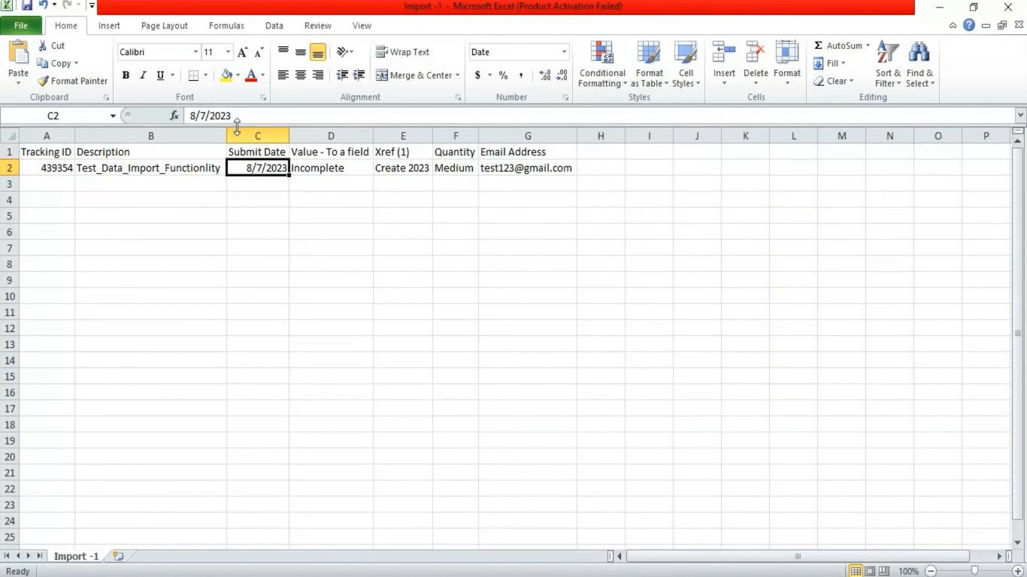
left_click_drag(234, 117, 193, 118)
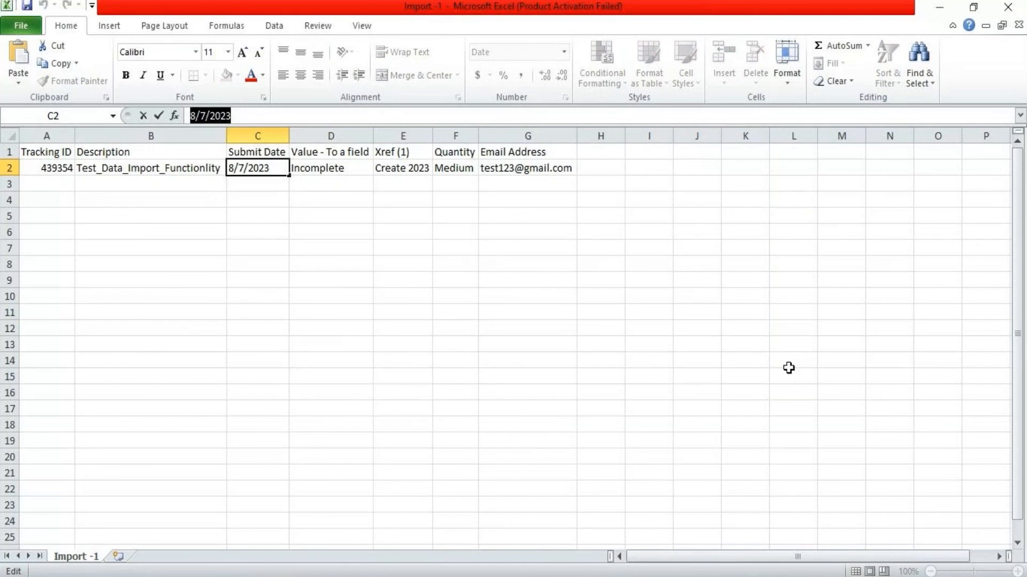
type("8-7-2023")
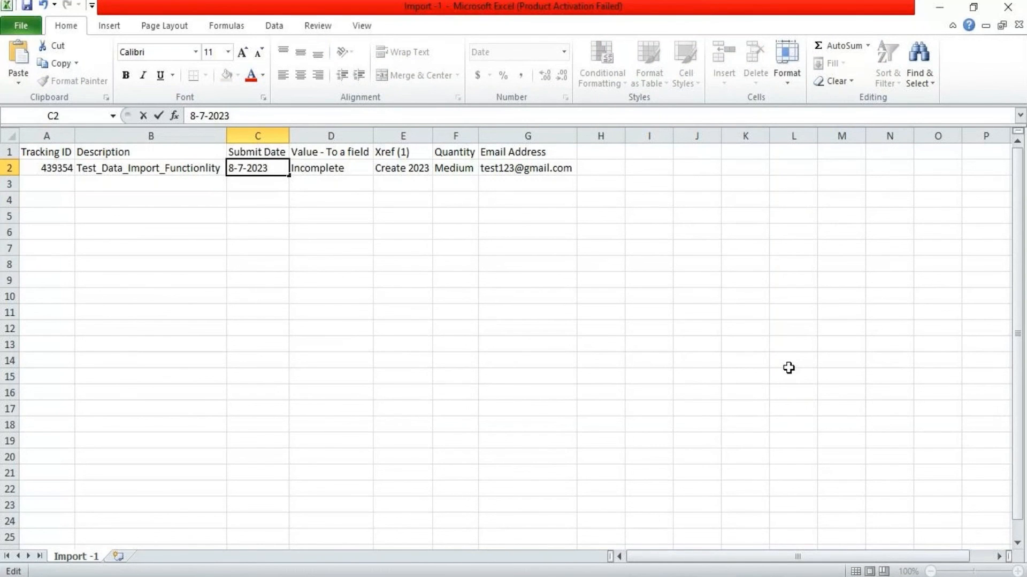
left_click(248, 214)
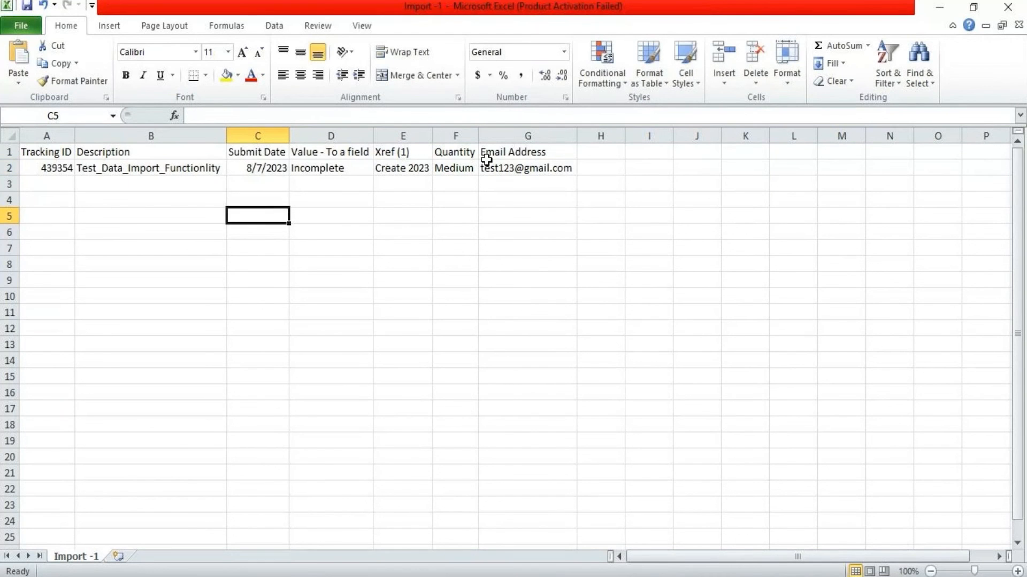
left_click(513, 183)
left_click(517, 168)
left_click_drag(320, 116, 174, 101)
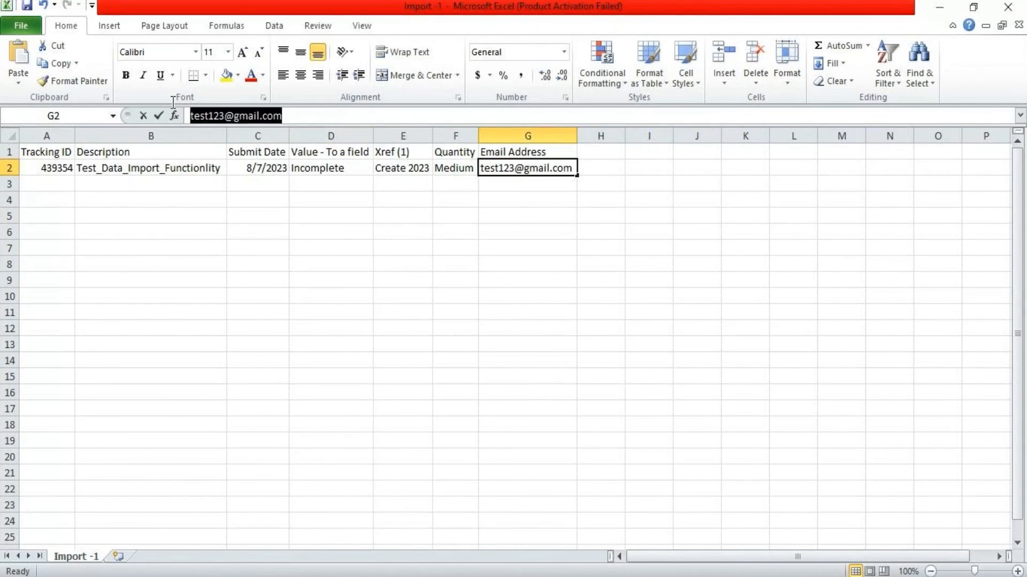
type("test@")
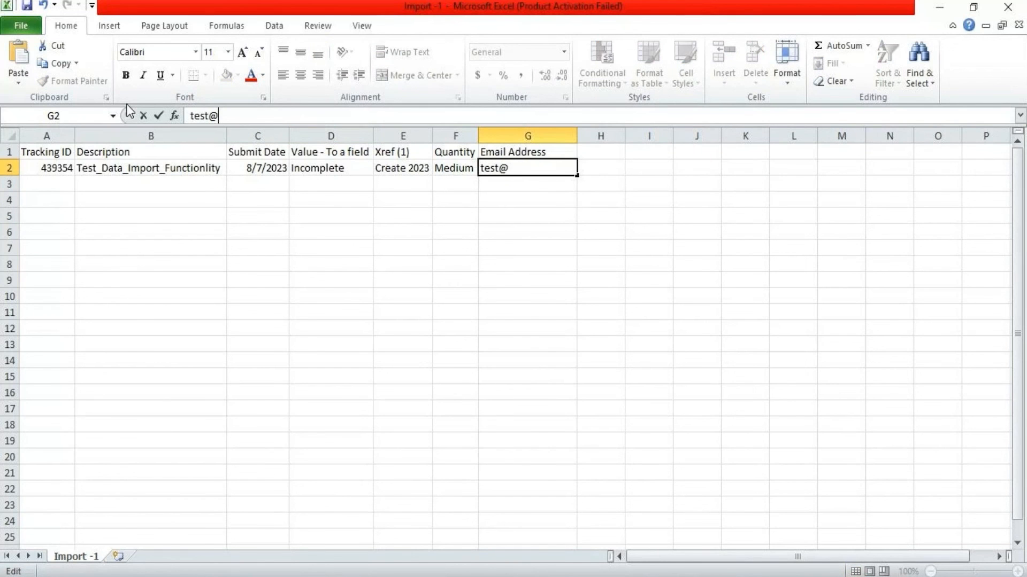
type("test.com")
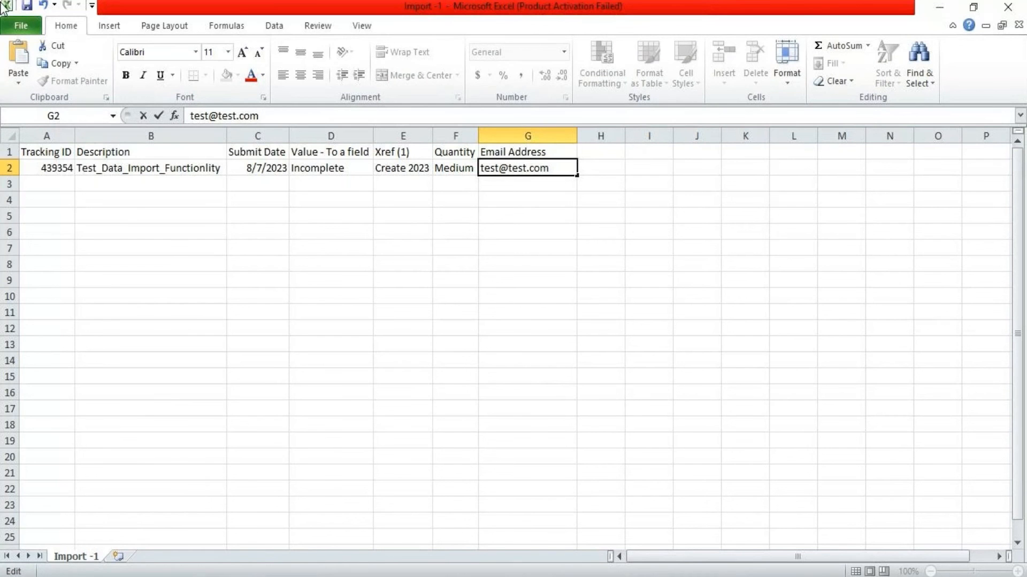
left_click(71, 195)
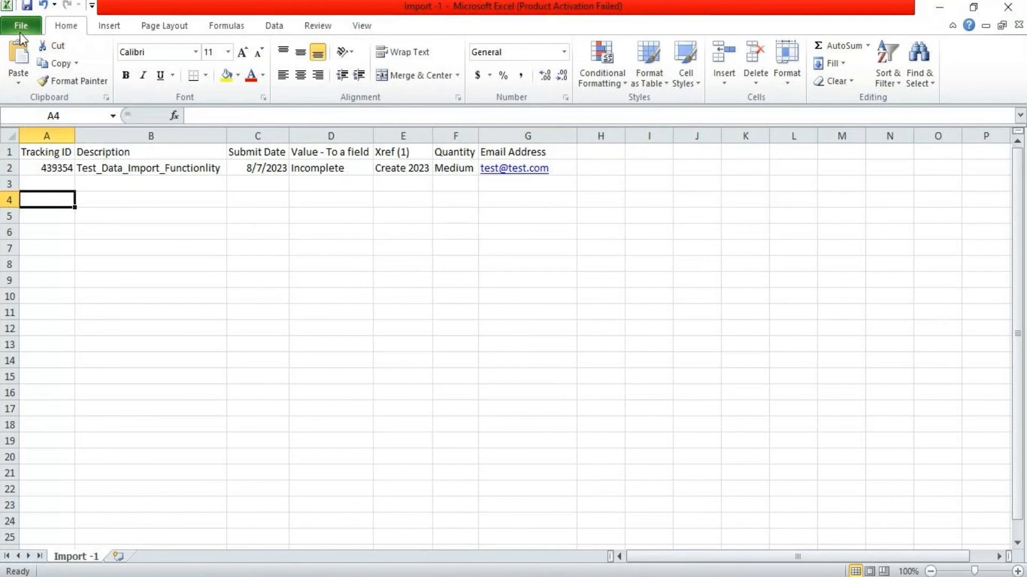
Save the sheet as Import -1 in CSV format, keeping the CSV format
left_click(20, 32)
left_click(29, 66)
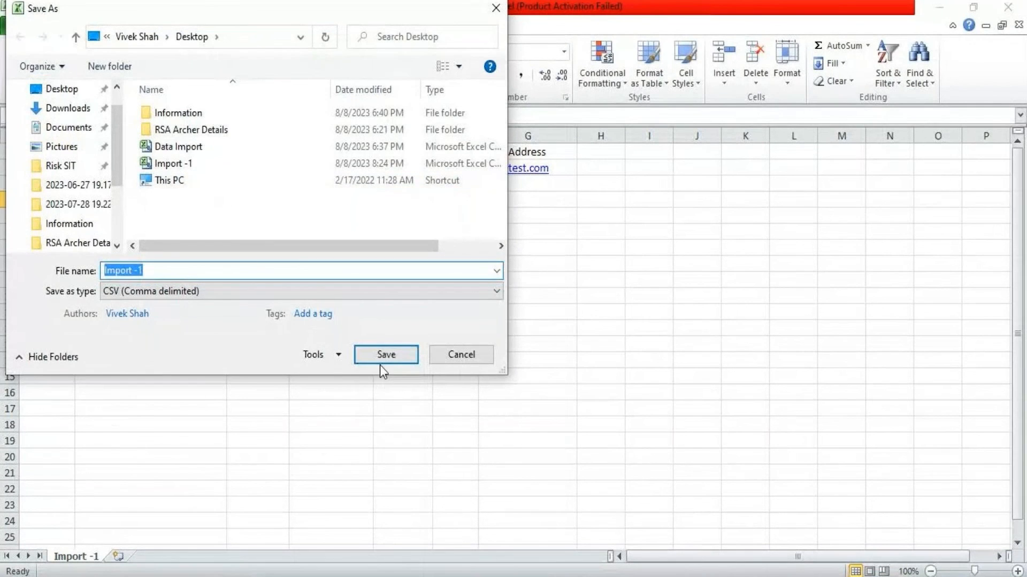
left_click(394, 353)
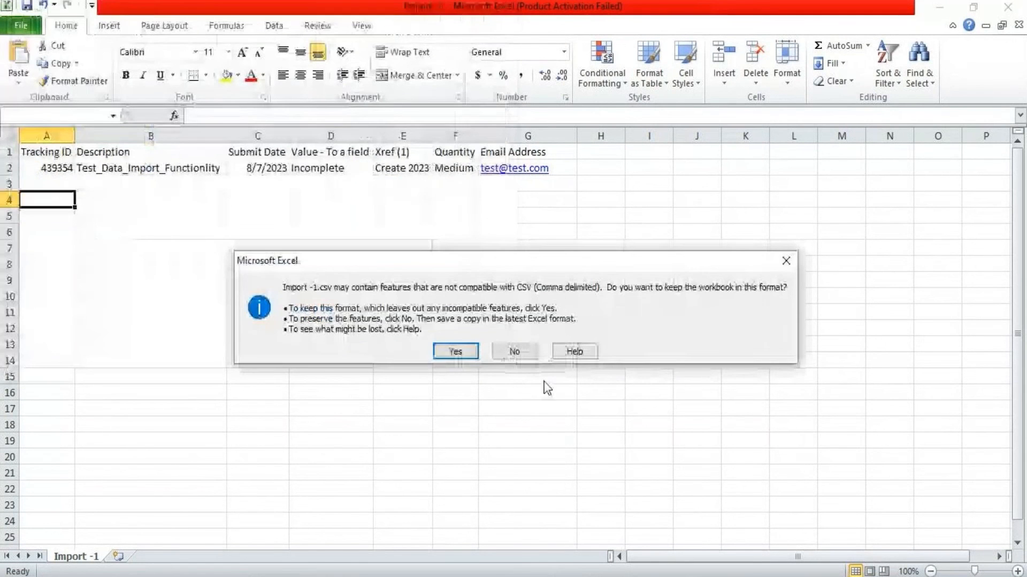
left_click(462, 353)
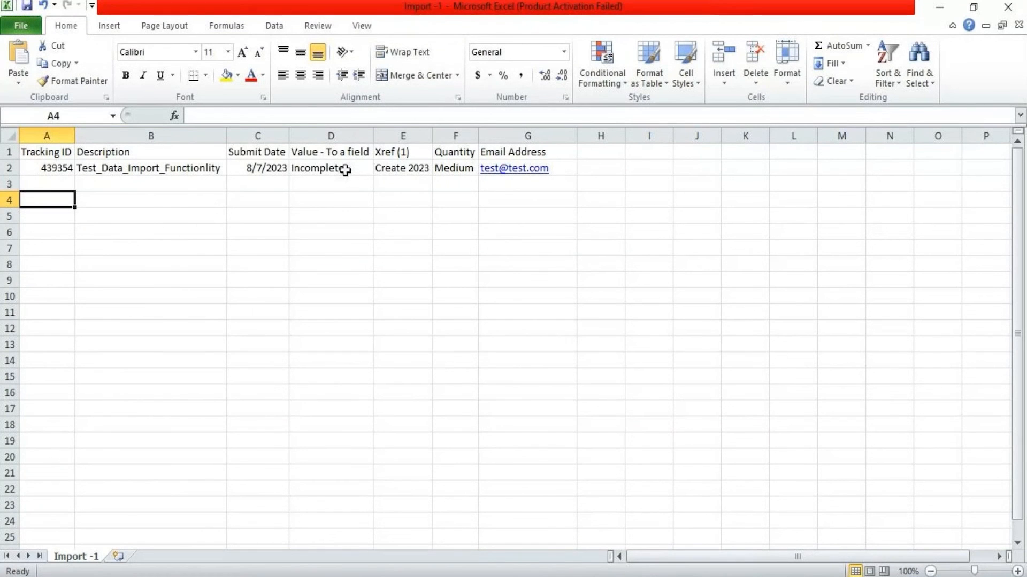
Close Excel, saving the changes, then refresh the desktop
left_click(1009, 7)
left_click(464, 324)
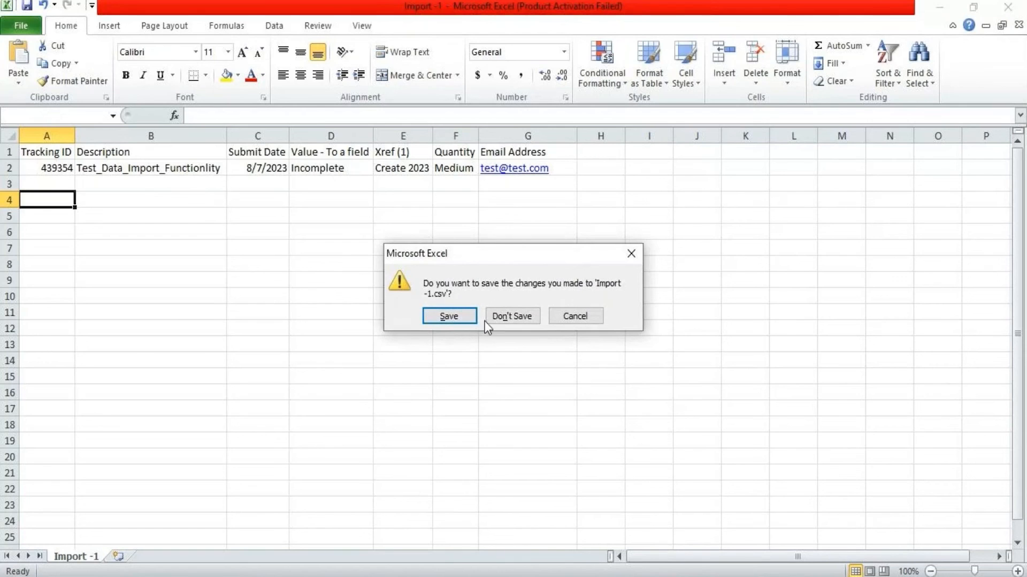
right_click(448, 236)
left_click(503, 288)
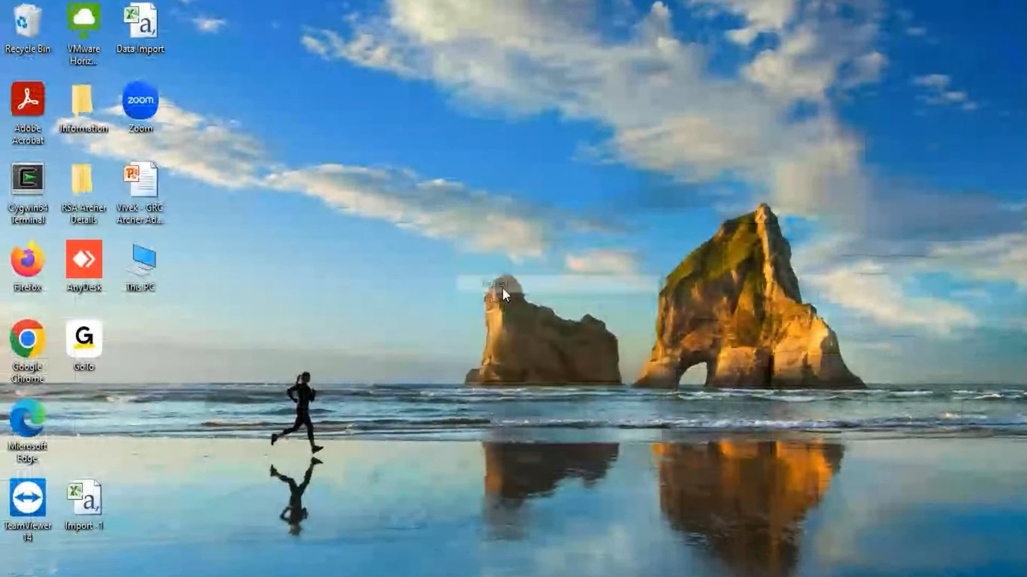
Bring Archer back and dismiss the finished import notice on the Data Import Wizard tab
left_click(291, 549)
left_click(11, 107)
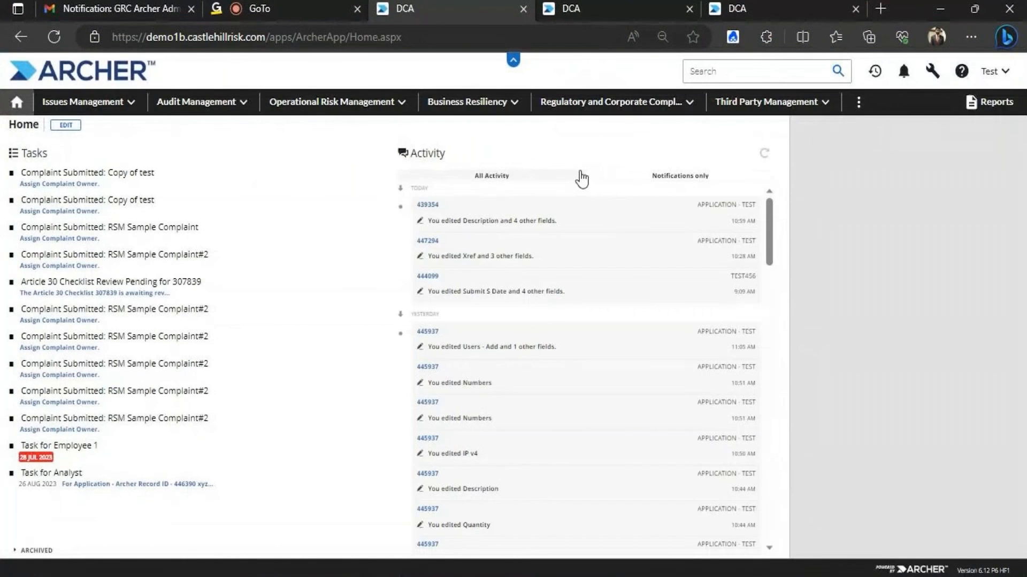
left_click(595, 7)
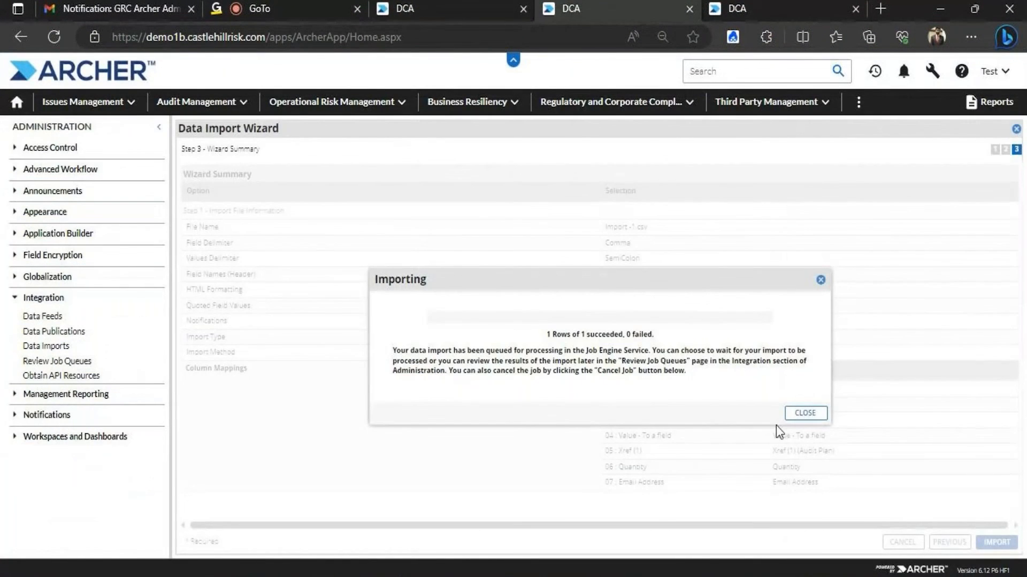
left_click(802, 414)
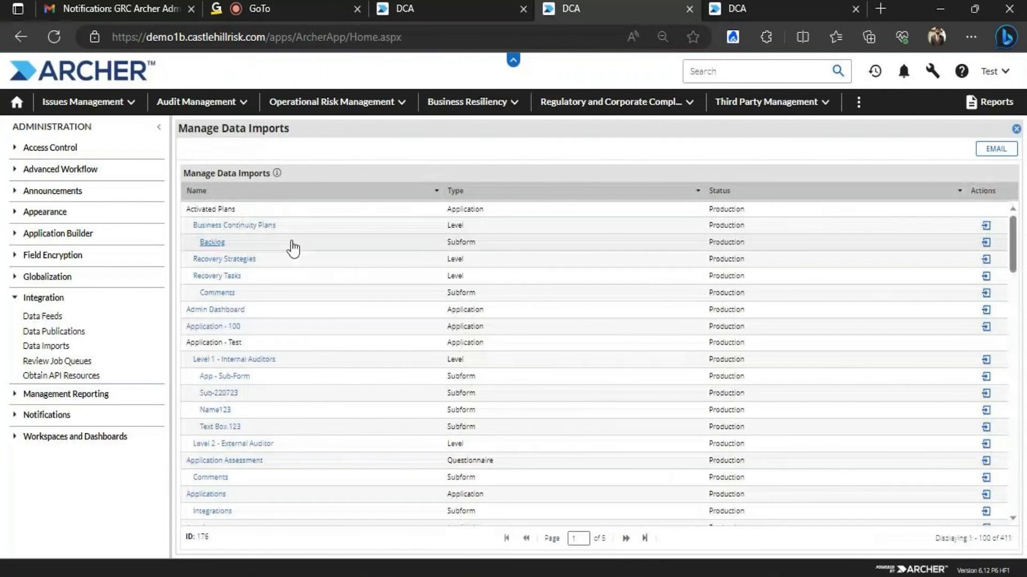
Filter the imports list to names containing 'Application' and start a new import for it
left_click(436, 191)
mouse_move(481, 248)
mouse_move(561, 247)
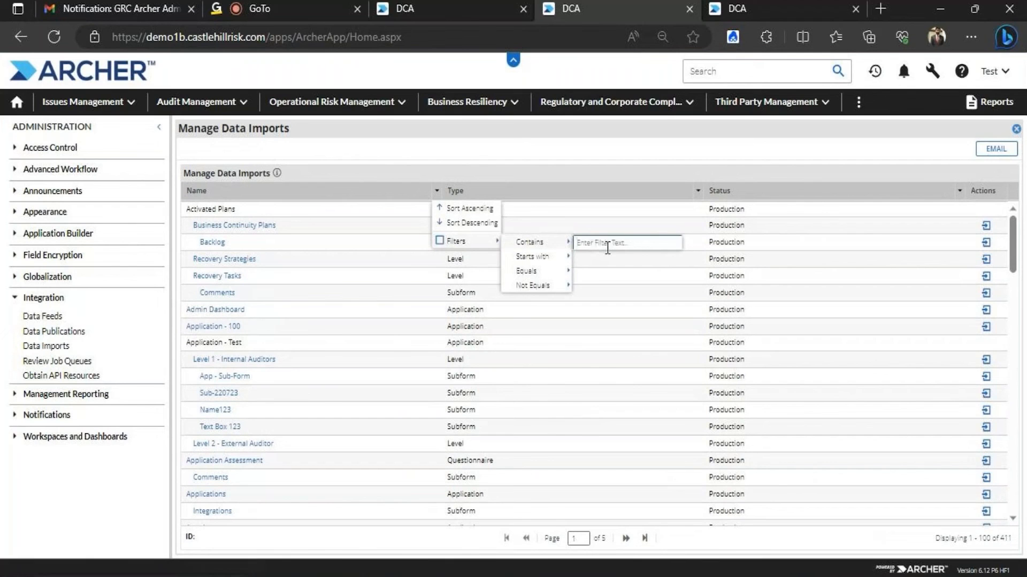
type("Ac")
type("plication")
key("Return")
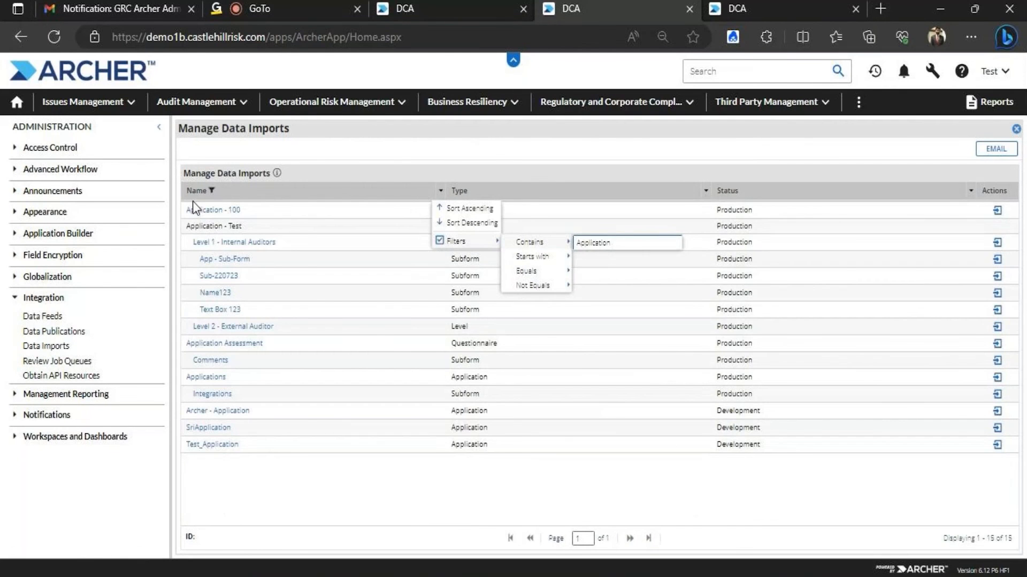
left_click(231, 244)
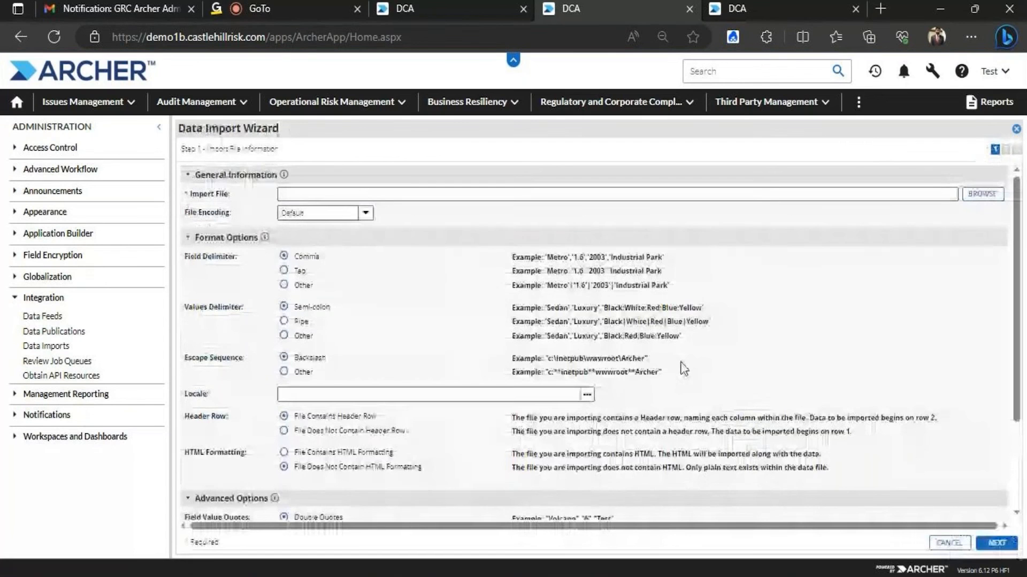
Upload Import -1.csv as the import file
left_click(982, 194)
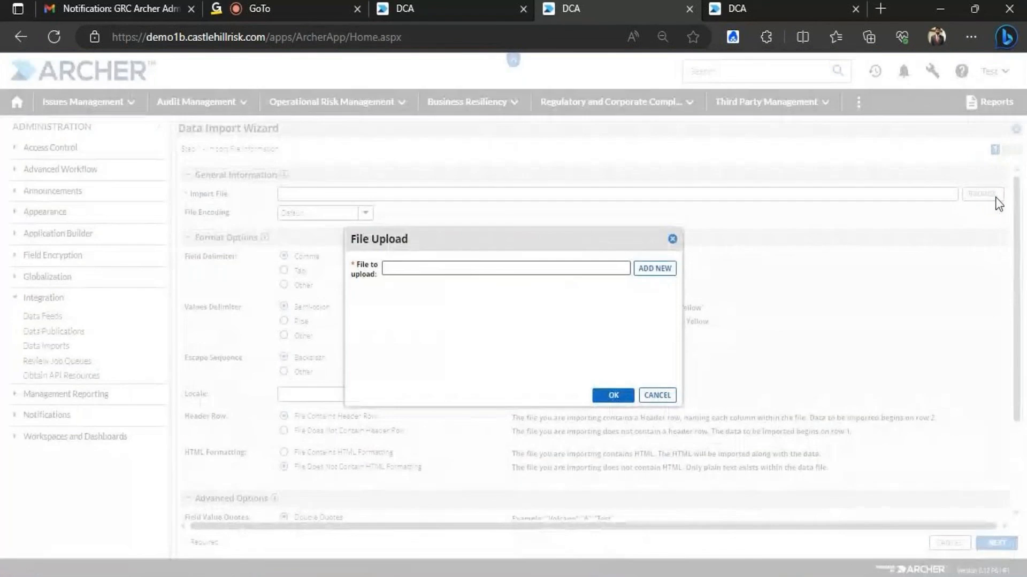
left_click(654, 268)
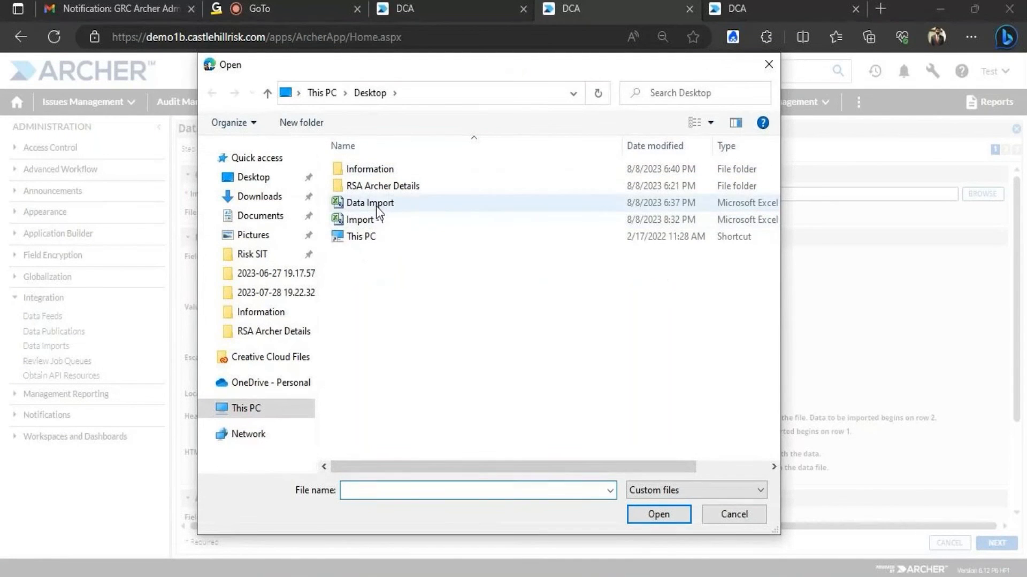
left_click(380, 219)
left_click(655, 512)
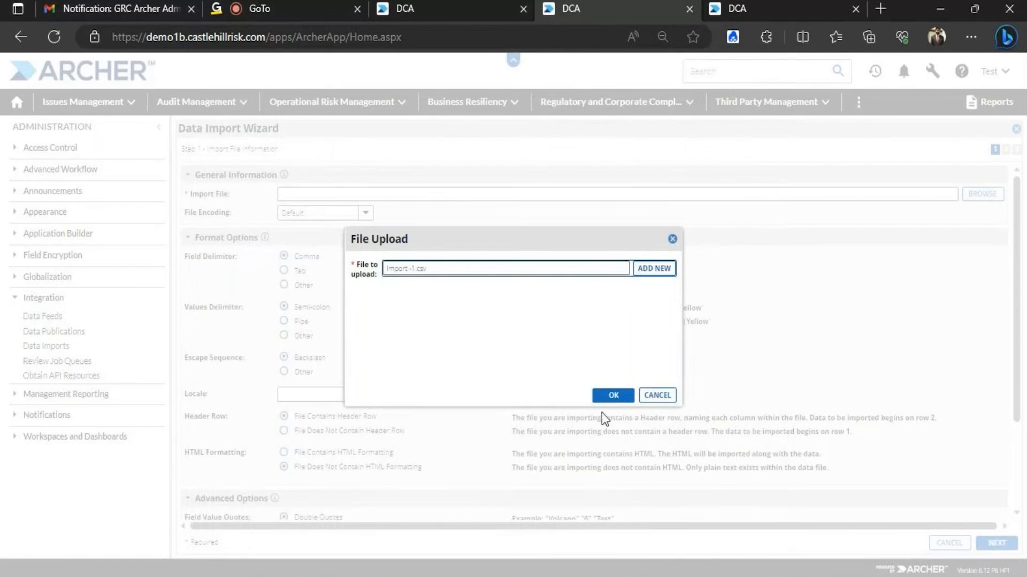
left_click(610, 395)
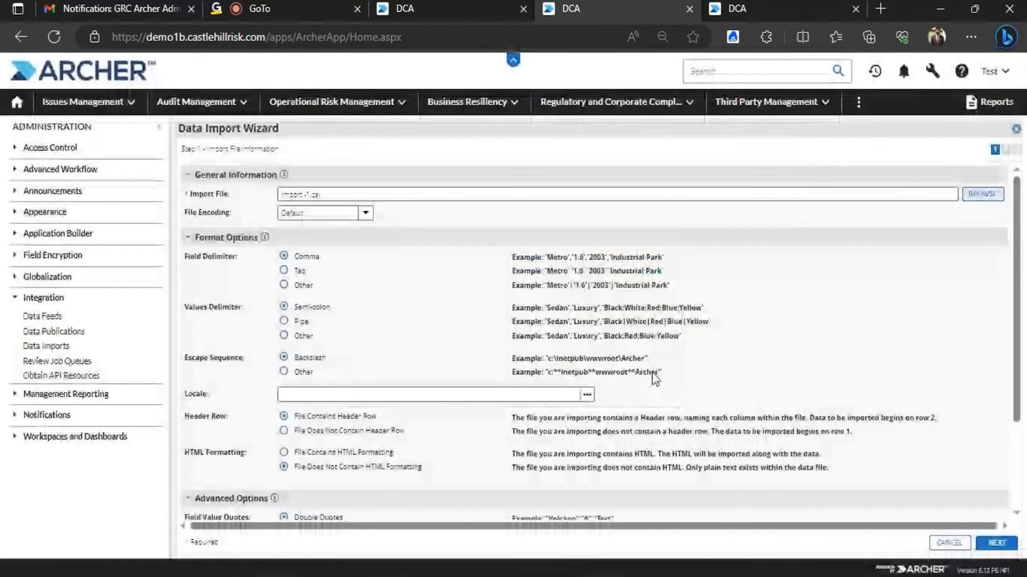
Advance to the identification step and set the import type to Update Existing Records
left_click(997, 544)
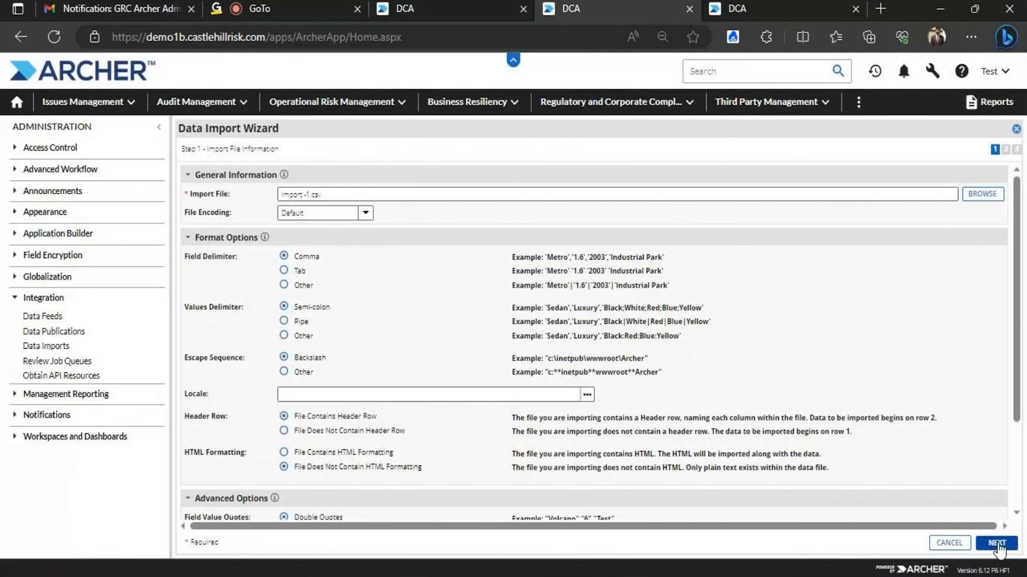
left_click(353, 194)
left_click(355, 227)
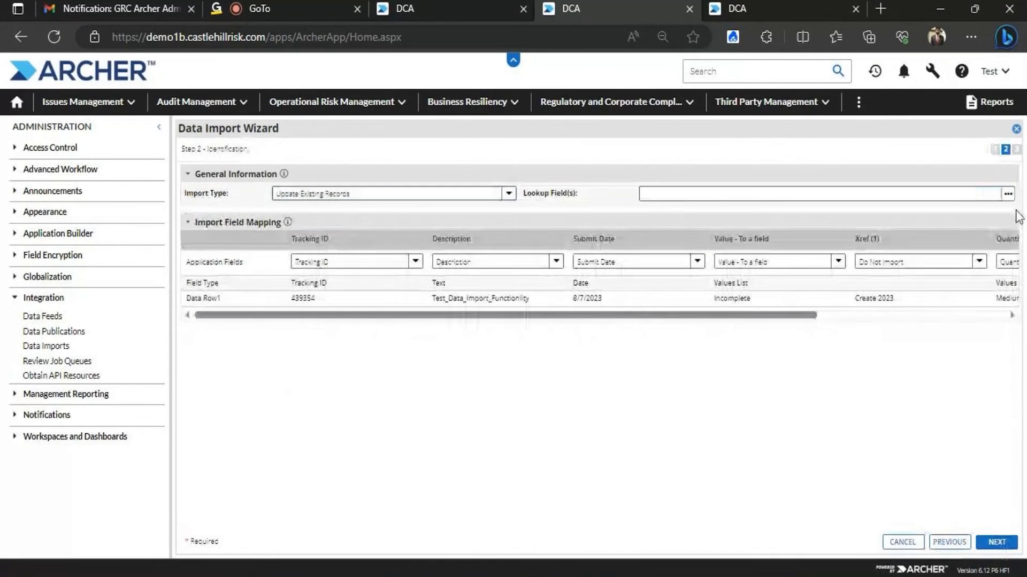
Set Tracking ID as the lookup field
left_click(1007, 194)
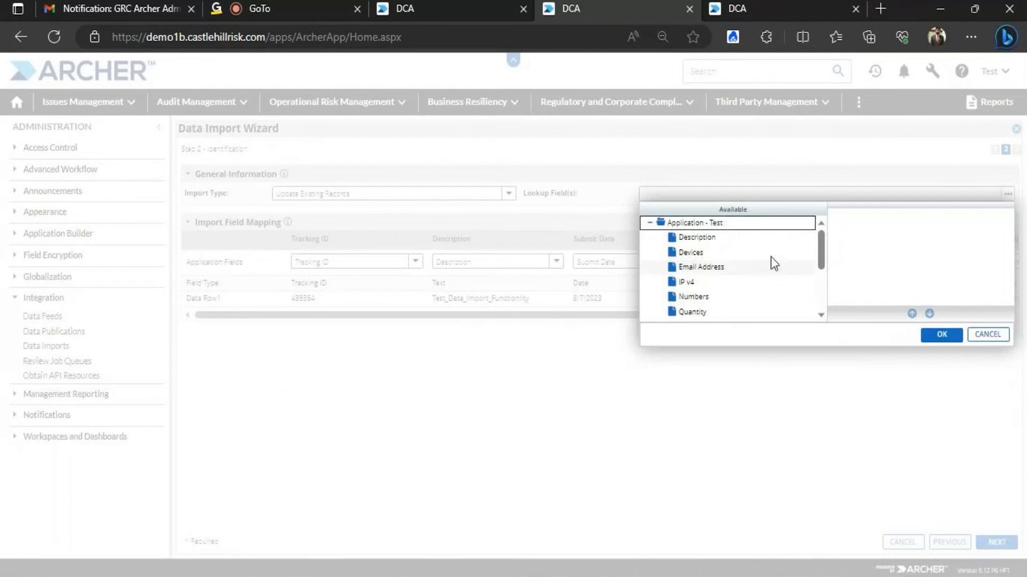
left_click_drag(820, 246, 820, 295)
double_click(679, 283)
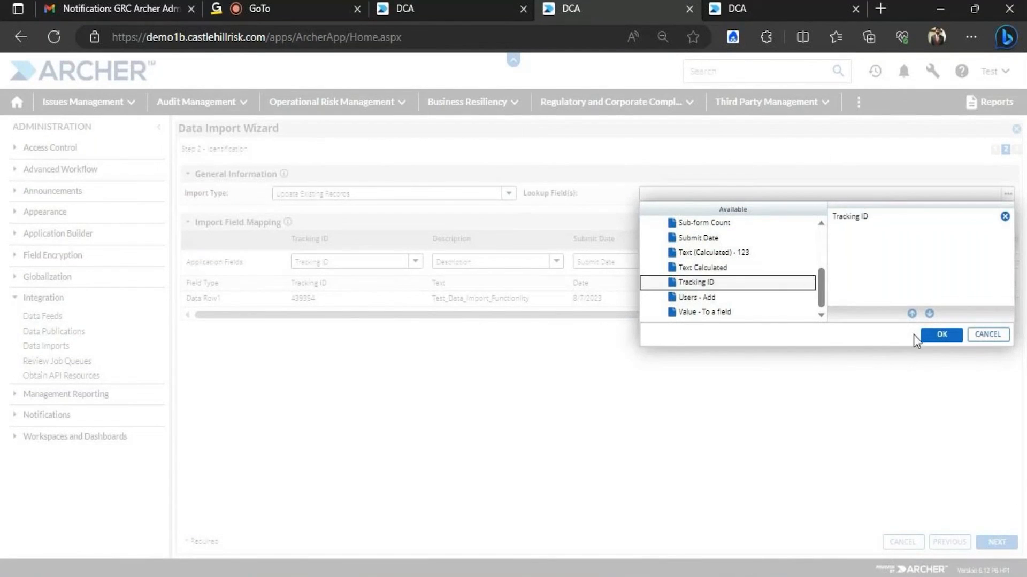
left_click(941, 335)
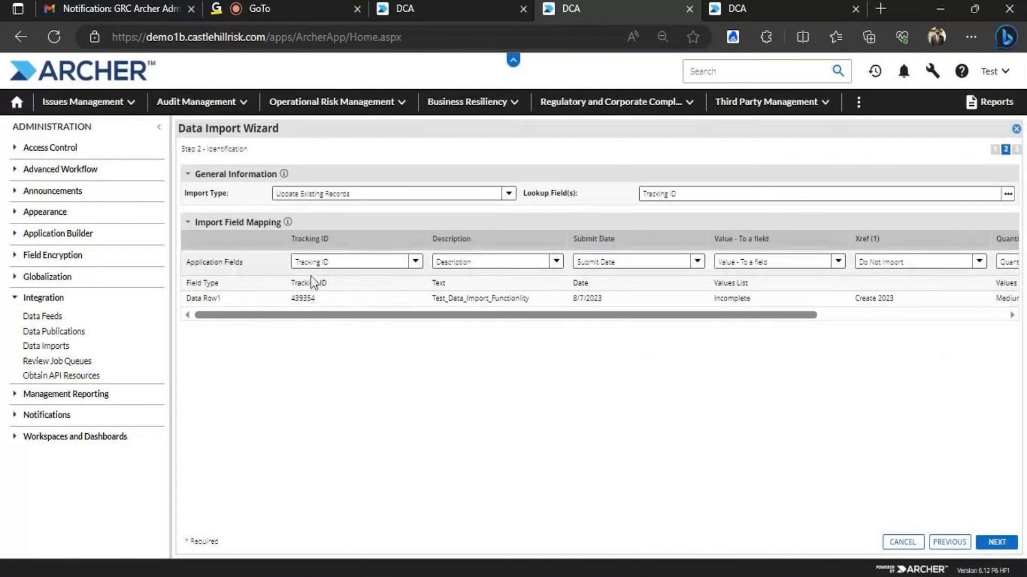
Map the Xref (1) column to Xref (1) (Audit Plan), then minimize the browser
left_click_drag(331, 315, 509, 303)
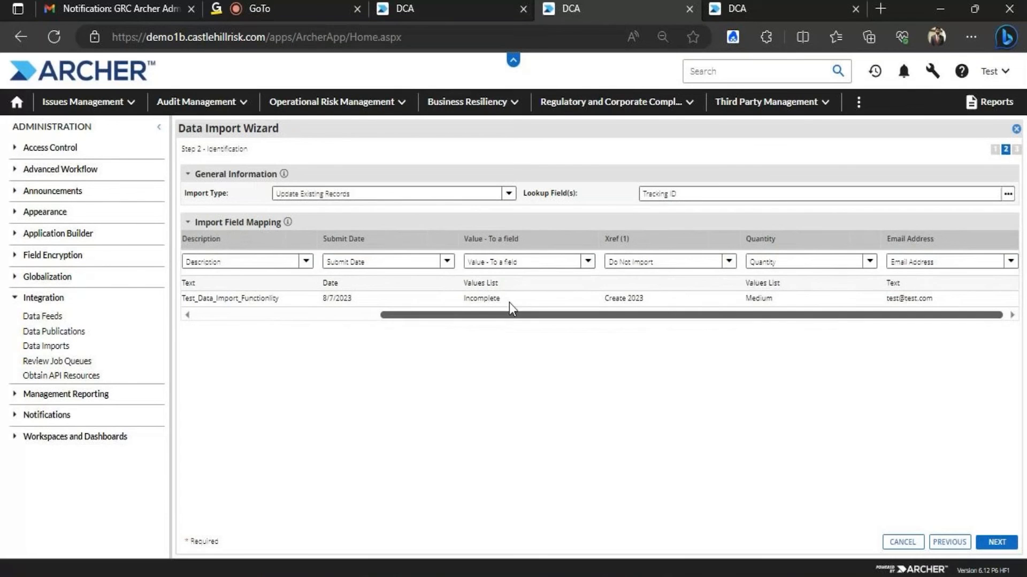
left_click(728, 262)
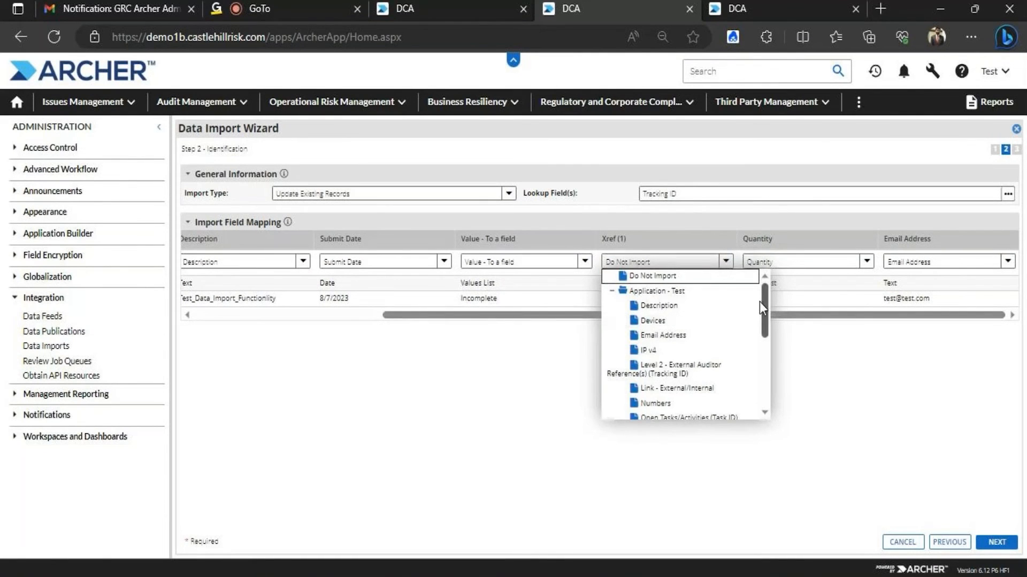
left_click_drag(766, 308, 764, 383)
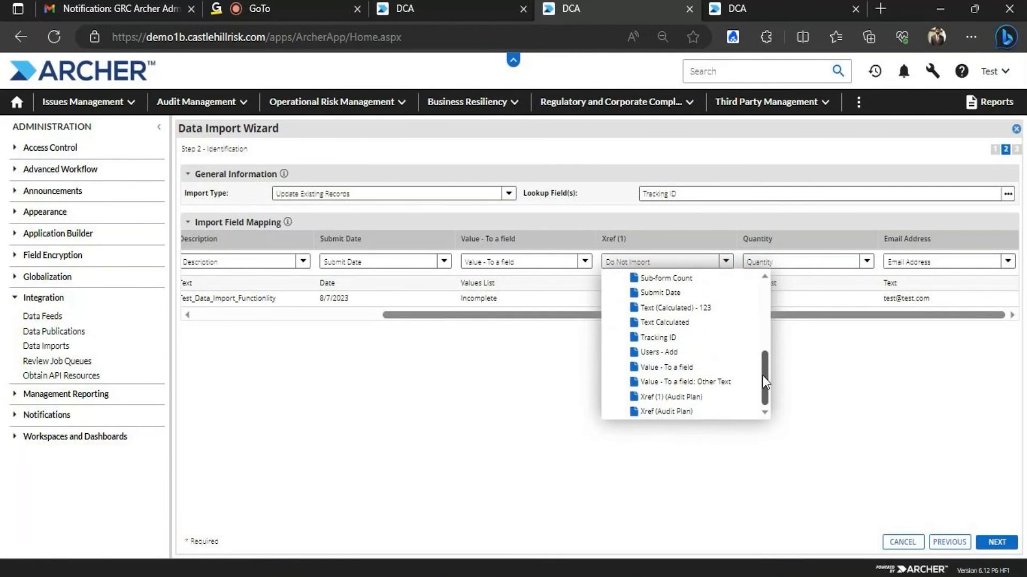
left_click(700, 396)
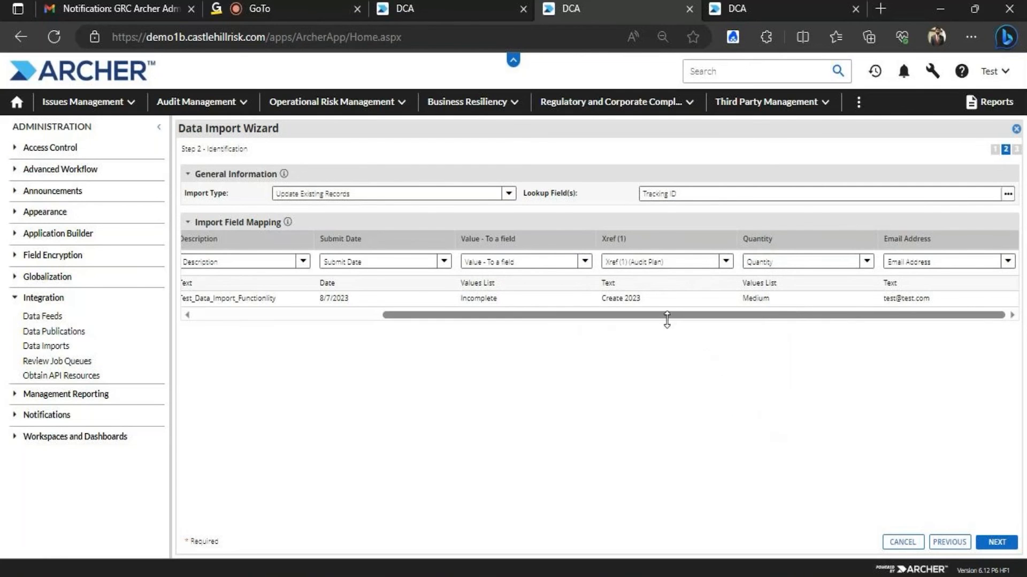
left_click_drag(669, 316, 553, 320)
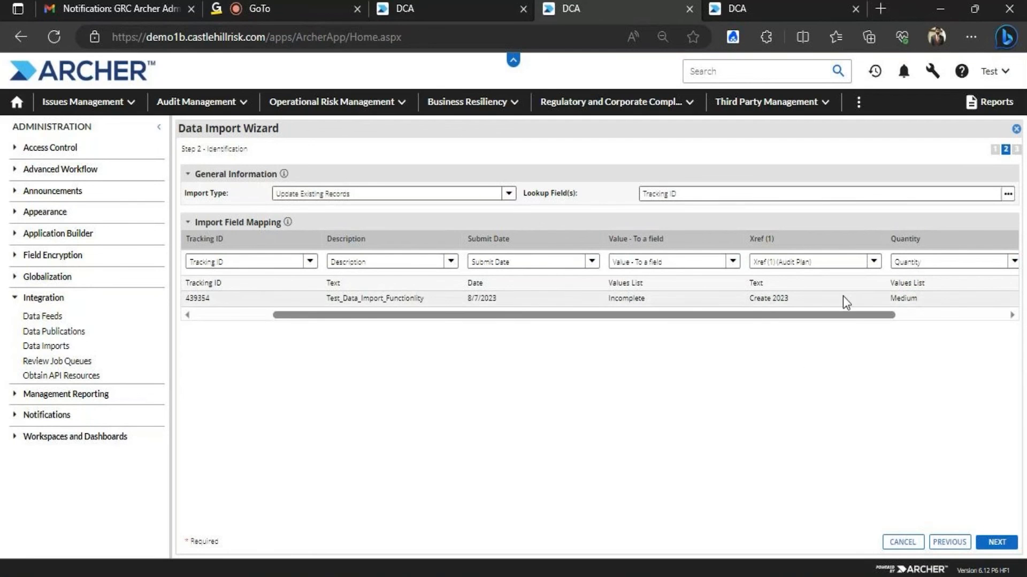
left_click(939, 8)
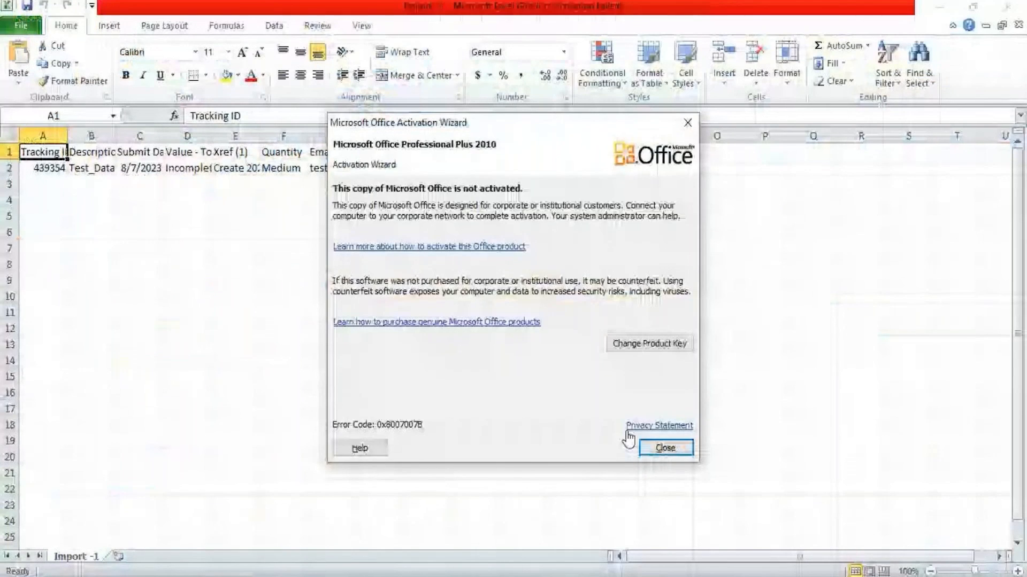
Dismiss the activation prompt and auto-fit every column in Import -1
left_click(663, 447)
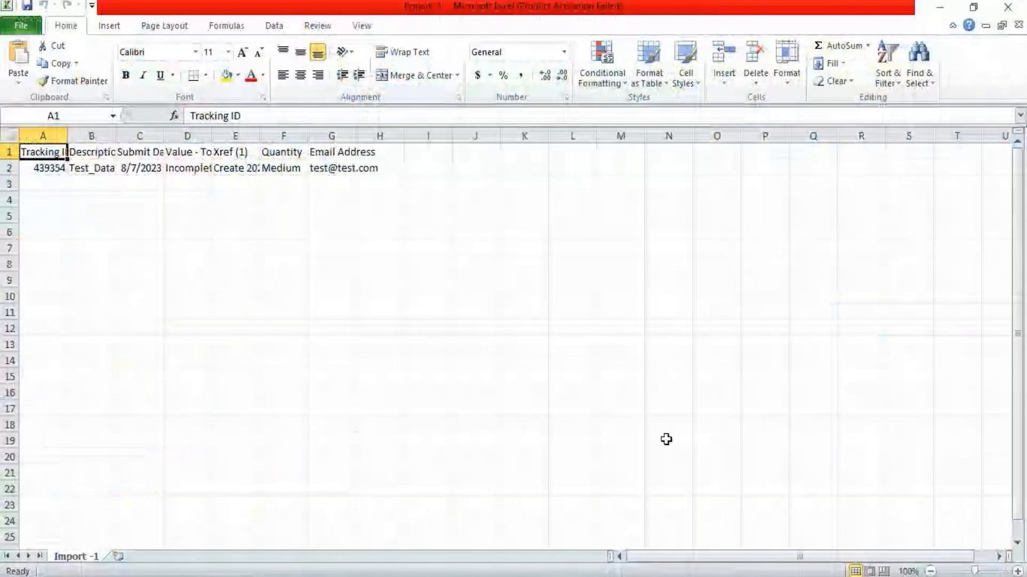
left_click(9, 135)
double_click(67, 135)
Re-enter C2's Submit Date as 2023-9-8
left_click(266, 168)
left_click_drag(243, 117, 190, 116)
type("8-")
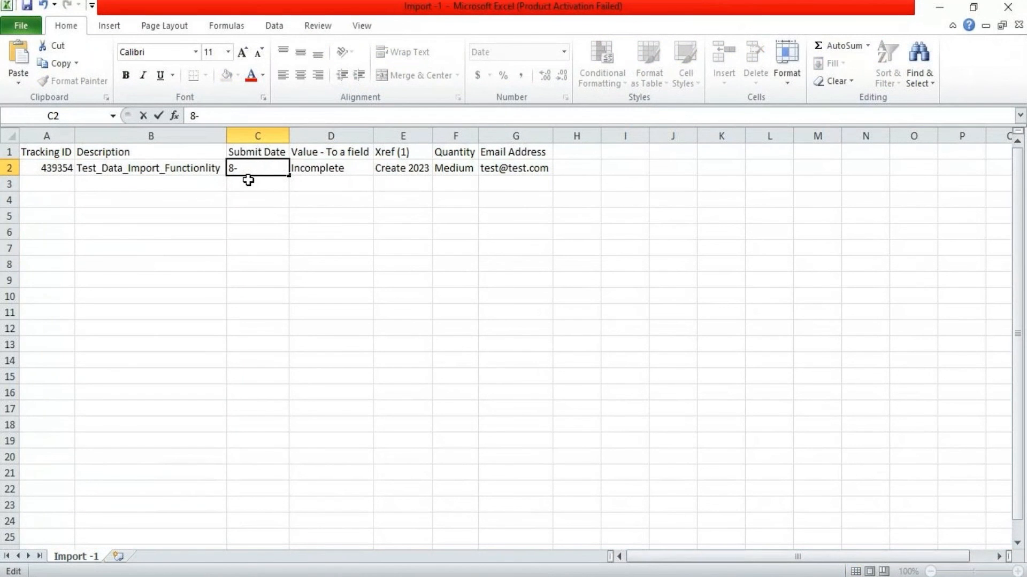
key("BackSpace")
key("BackSpace")
type("2022")
type("3-9")
key("BackSpace")
key("BackSpace")
key("BackSpace")
key("BackSpace")
type("3-9-8")
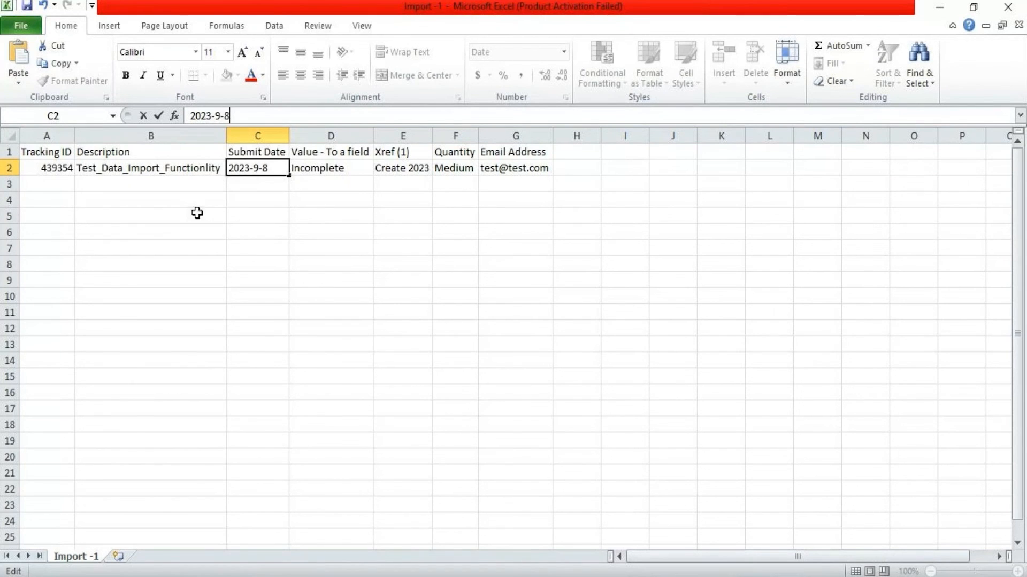
left_click(215, 231)
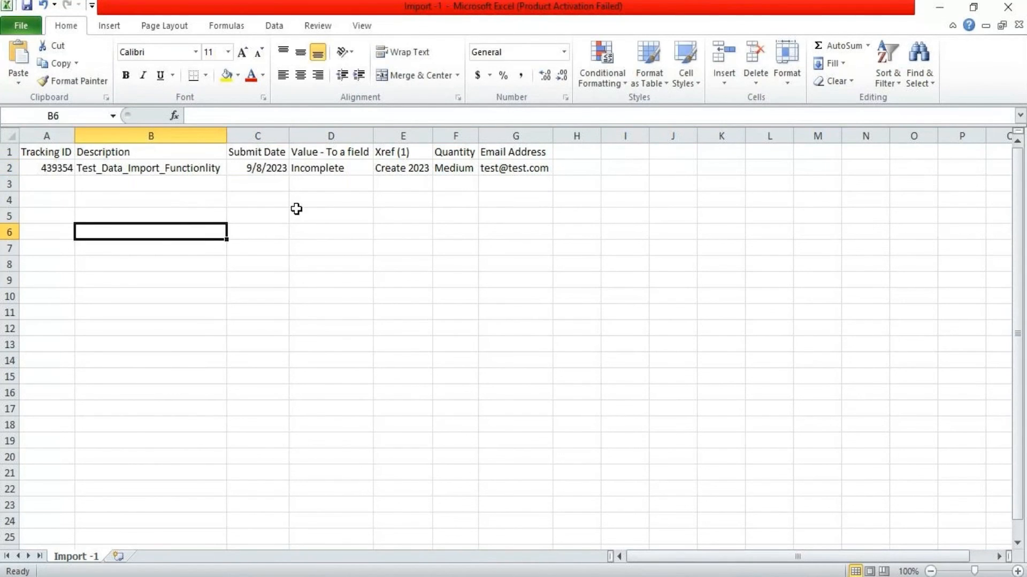
Format C2 as Long Date, then as General so it shows 45177
left_click(275, 171)
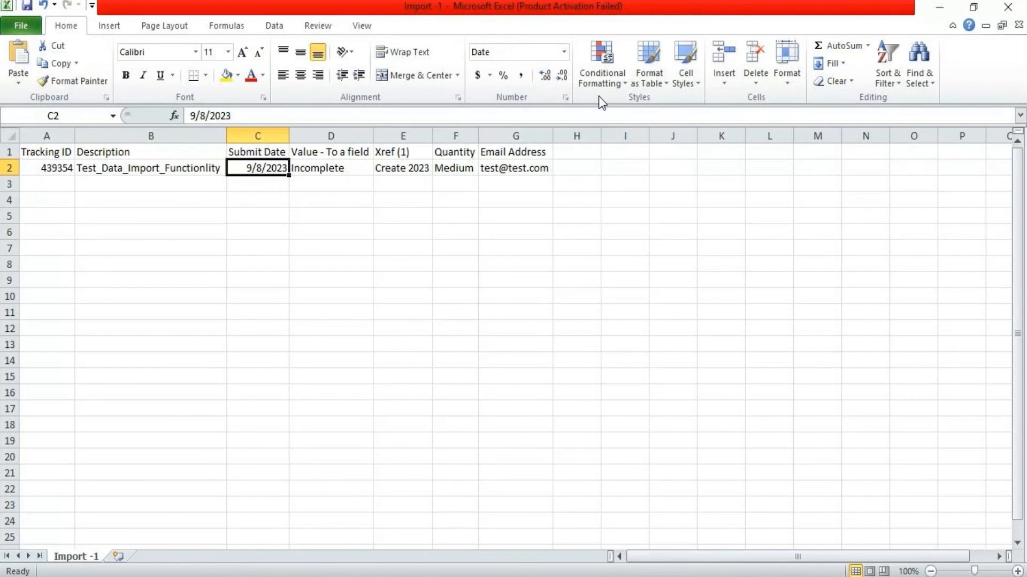
left_click(565, 52)
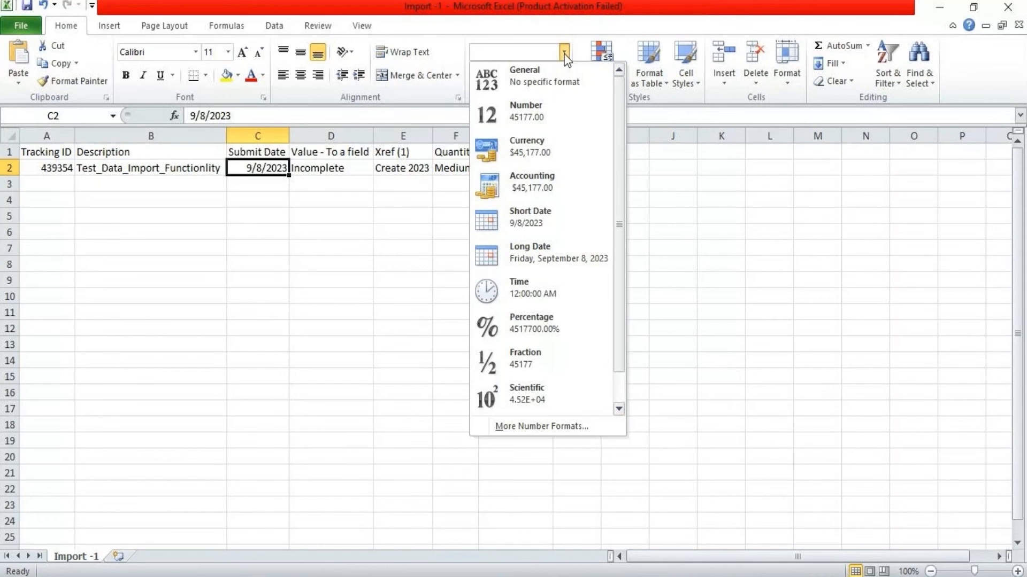
left_click(548, 247)
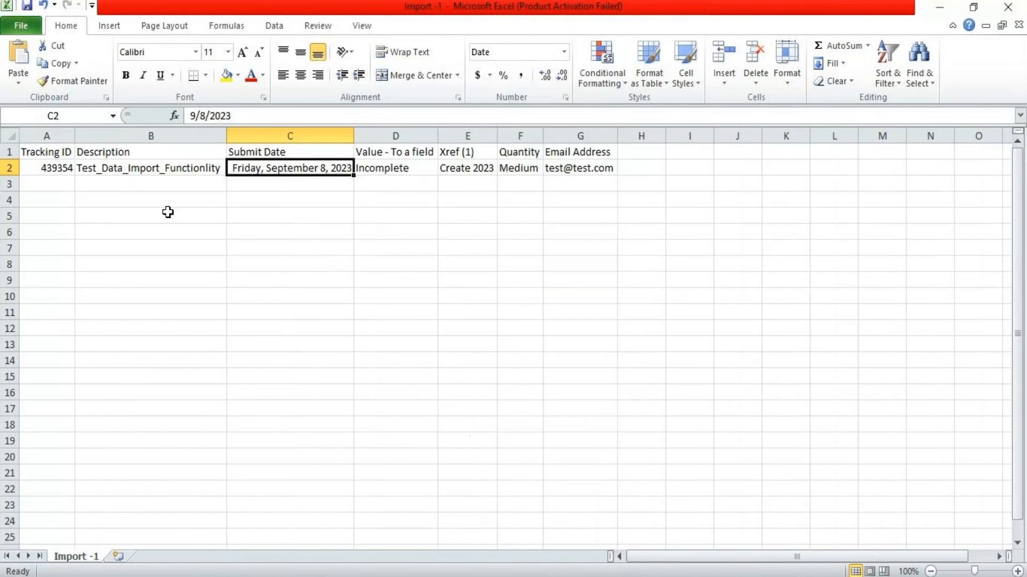
left_click(371, 246)
left_click(314, 171)
left_click(564, 53)
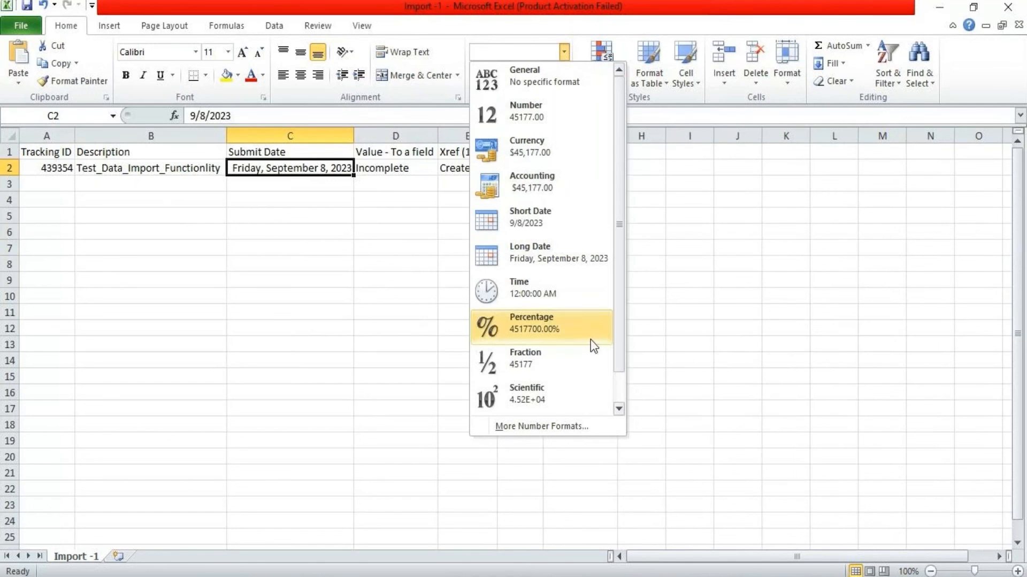
scroll(620, 292, "down", 1)
scroll(617, 372, "up", 1)
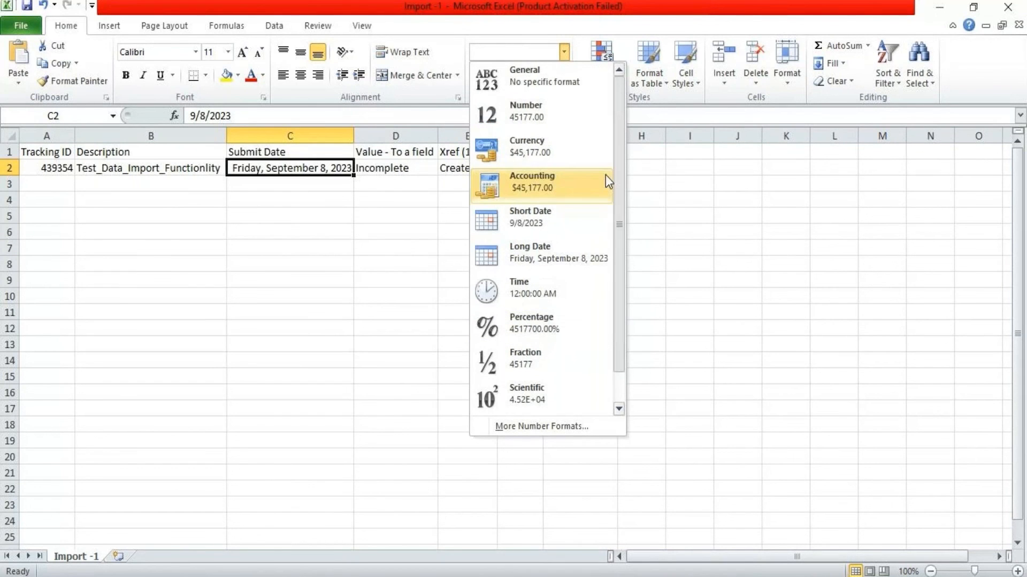
left_click(536, 92)
left_click(290, 169)
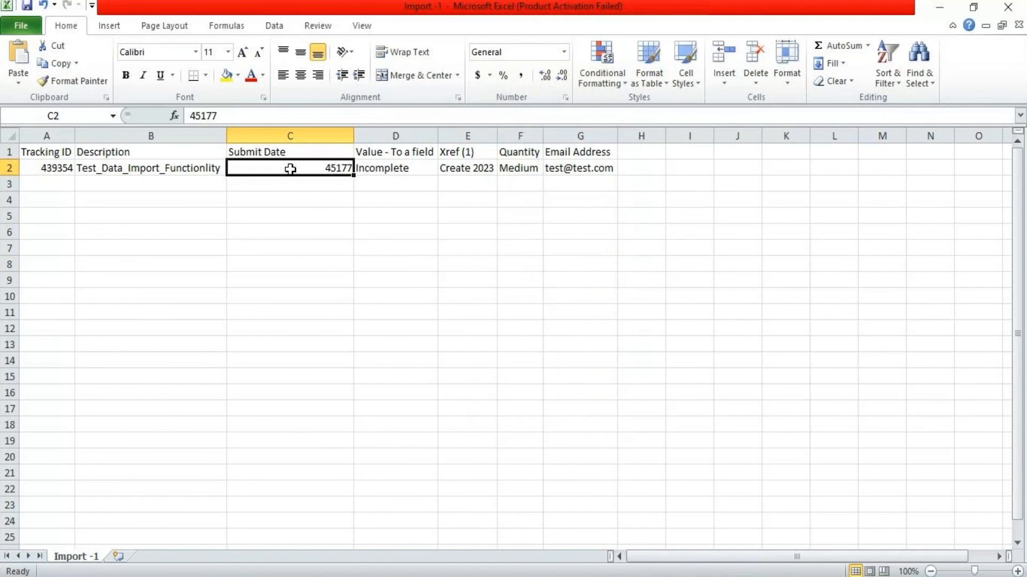
Re-enter C2's Submit Date as 9/8/2023, then as 2023/9/8
left_click_drag(229, 113, 152, 117)
type("9")
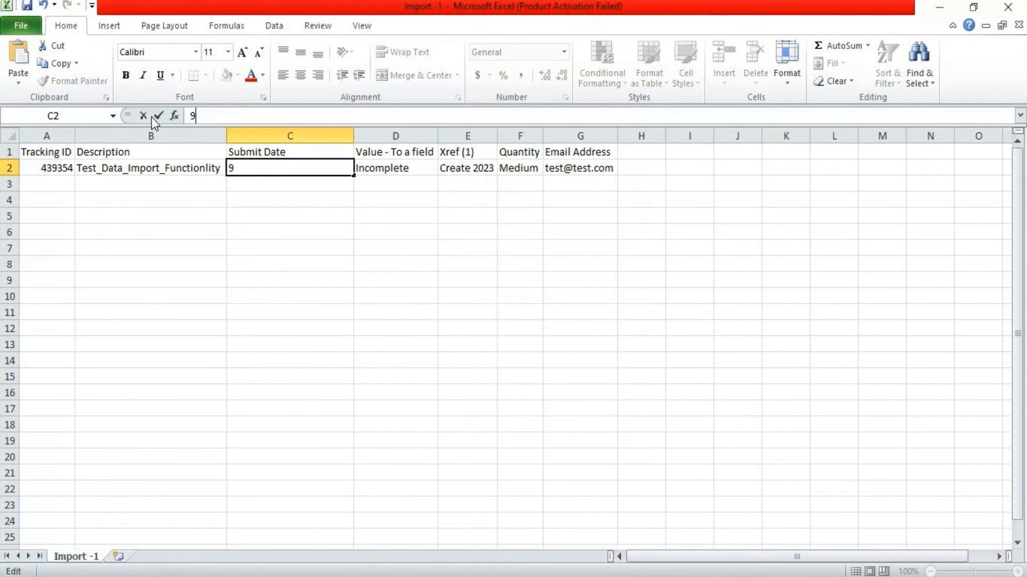
type("/8/2023")
left_click(298, 260)
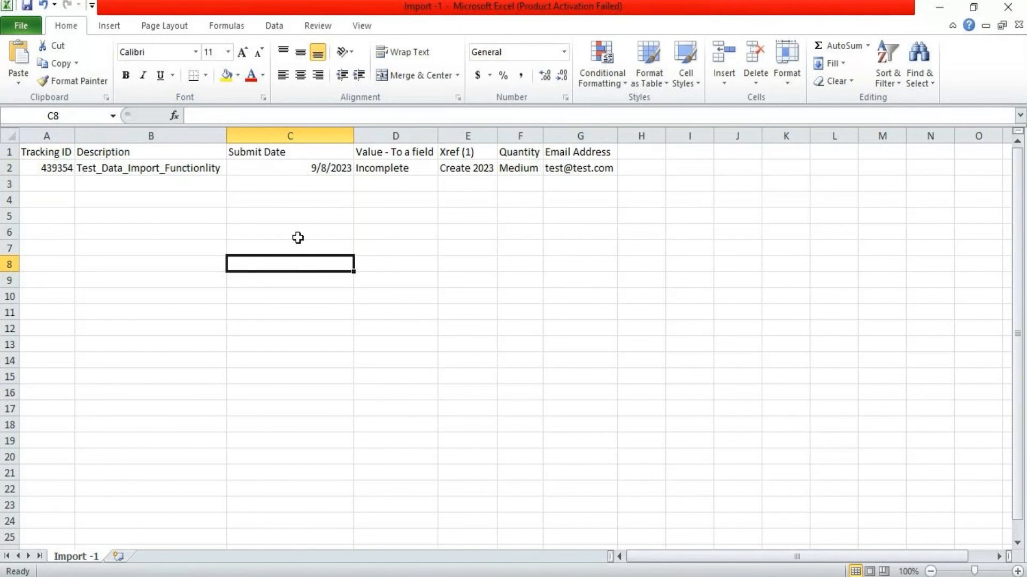
left_click(294, 169)
left_click_drag(228, 115, 193, 119)
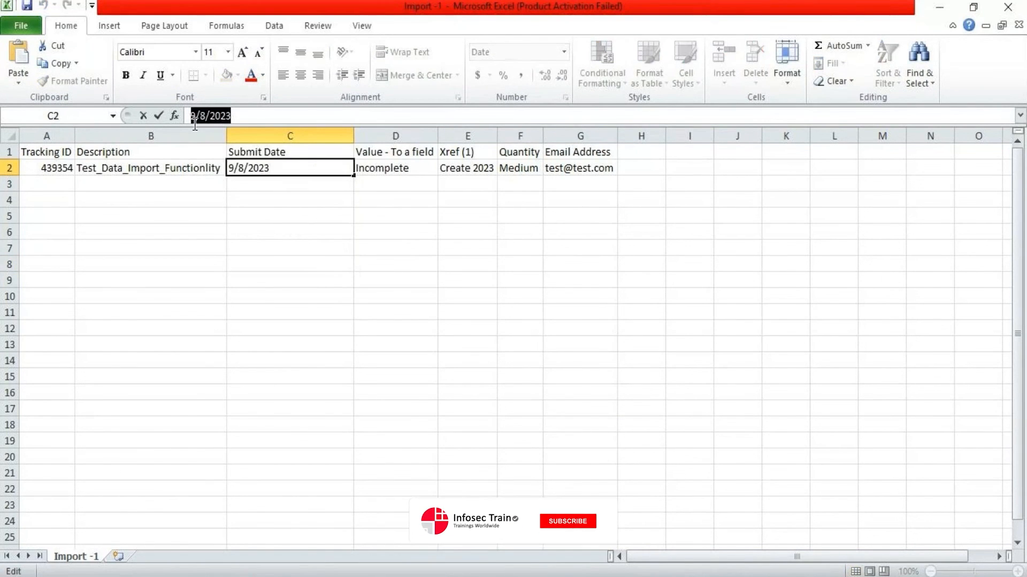
type("2023/9")
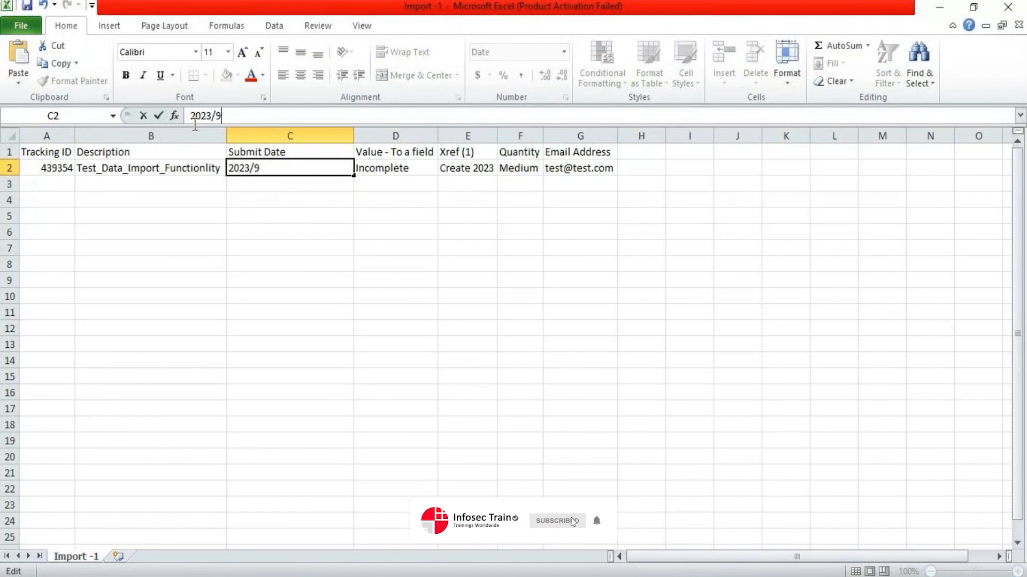
type("/8")
left_click(259, 211)
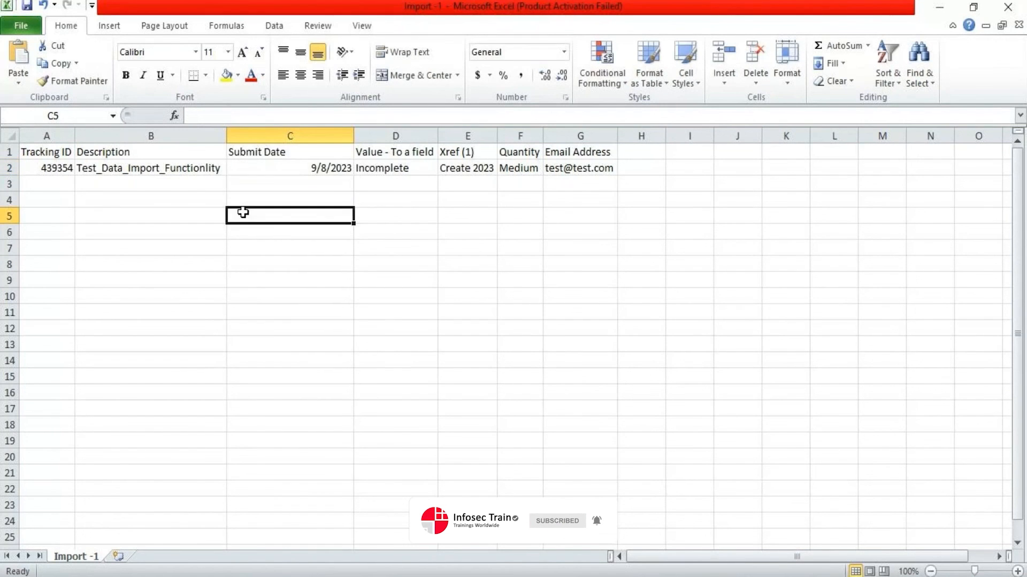
Apply Short Date format to C2 and change its date to 2023/7/8
left_click(287, 168)
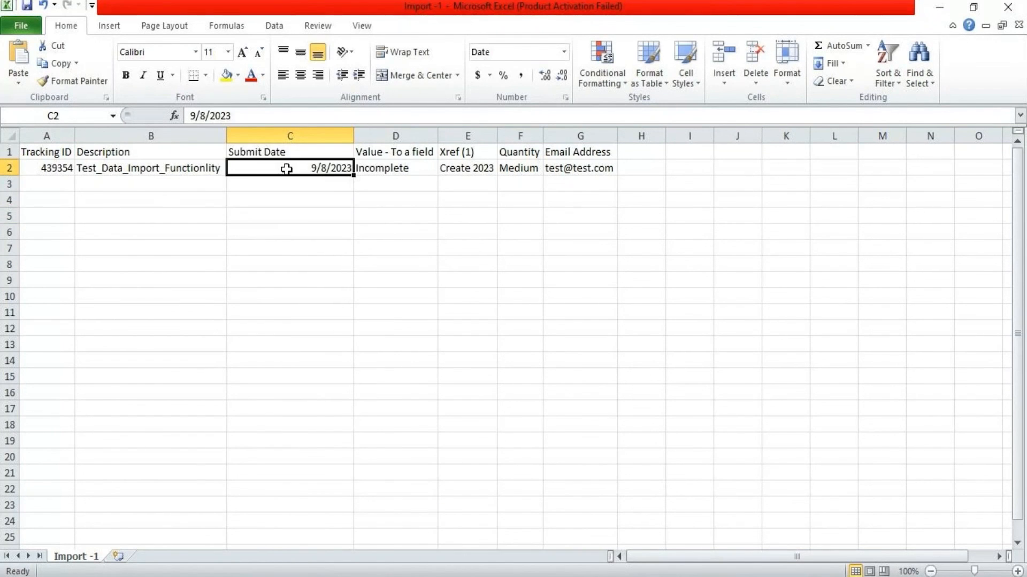
left_click(301, 183)
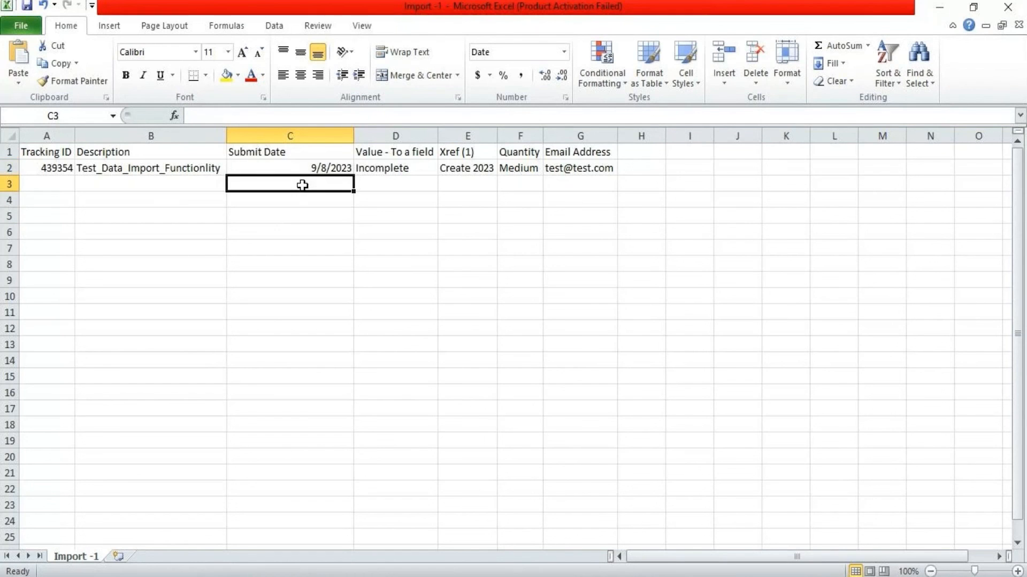
left_click(301, 172)
left_click(529, 52)
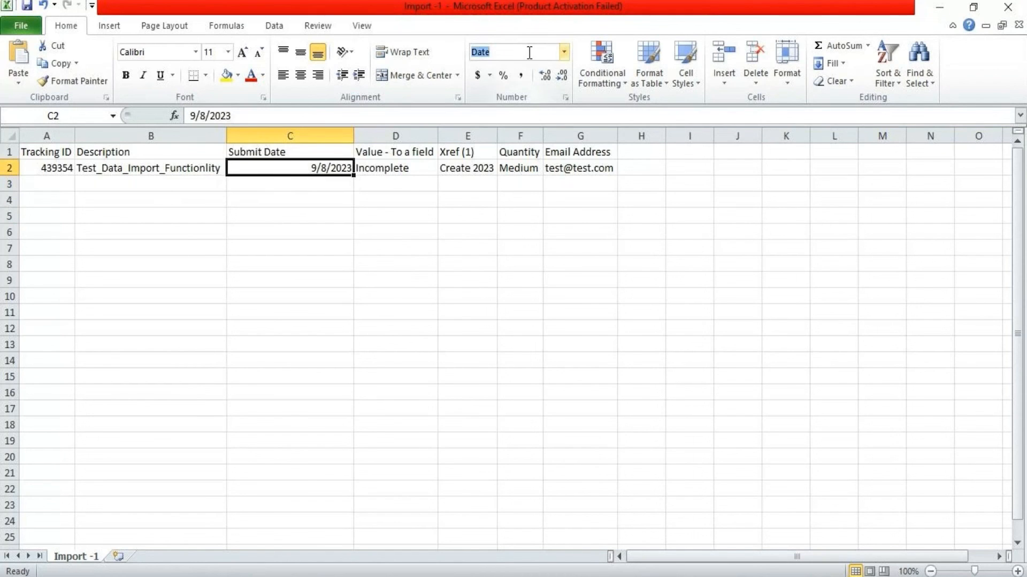
left_click(564, 52)
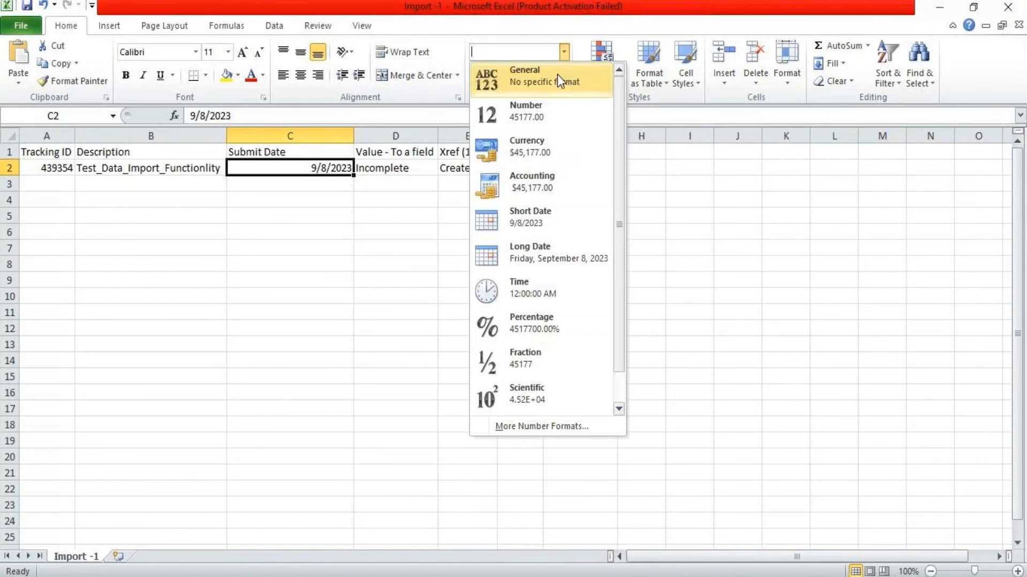
left_click(551, 216)
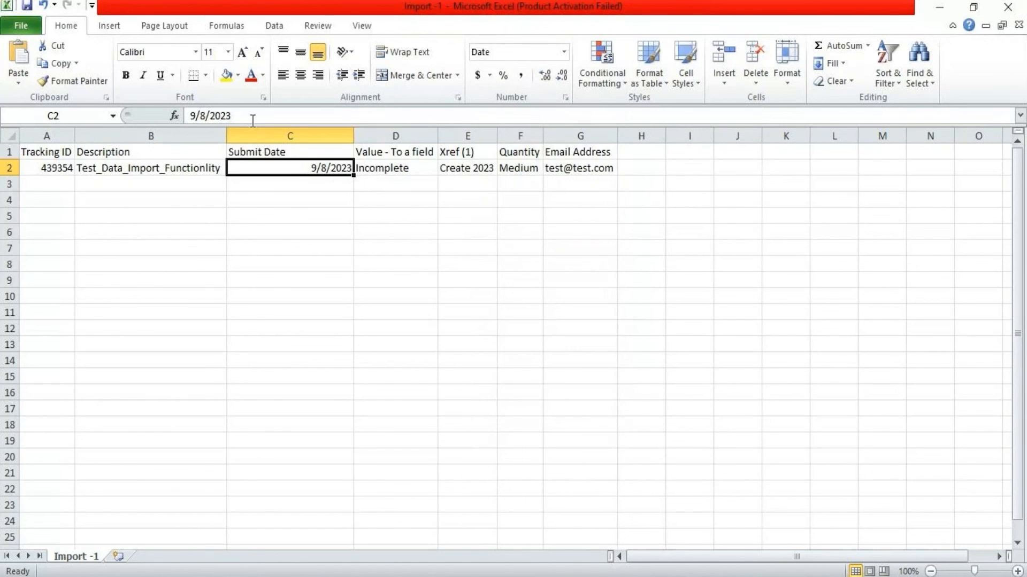
left_click_drag(253, 116, 188, 116)
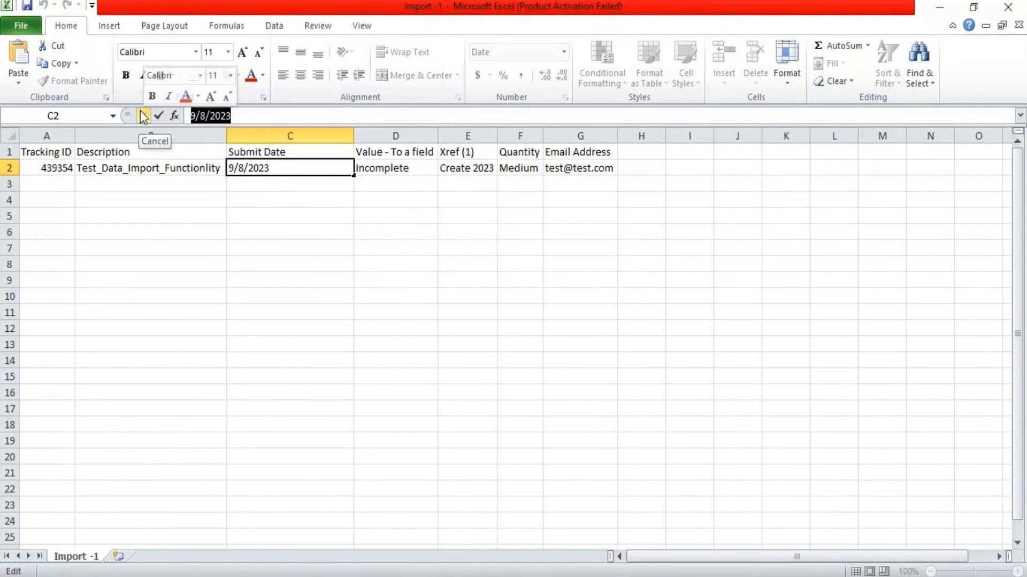
type("2023/7/8")
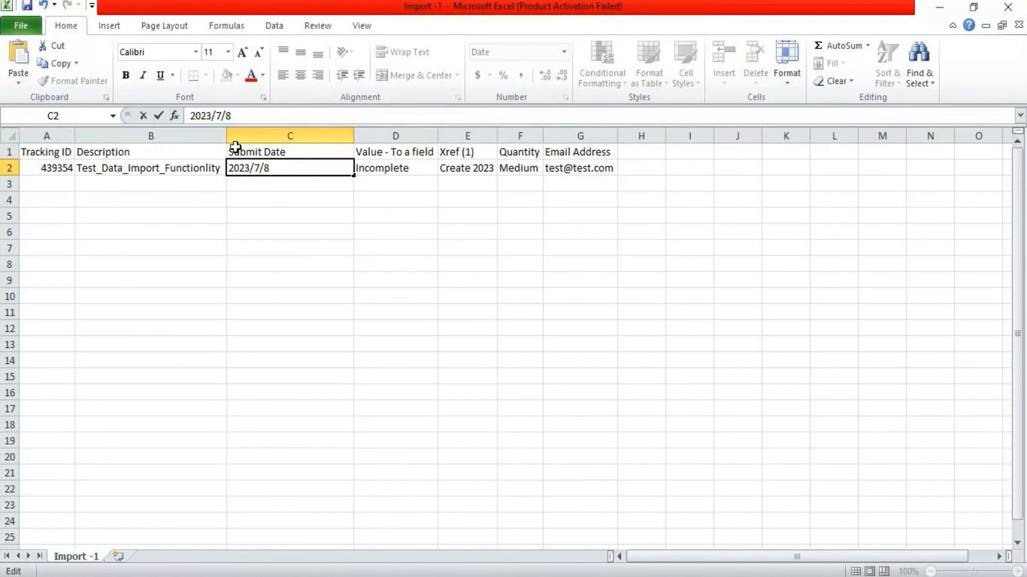
left_click(235, 243)
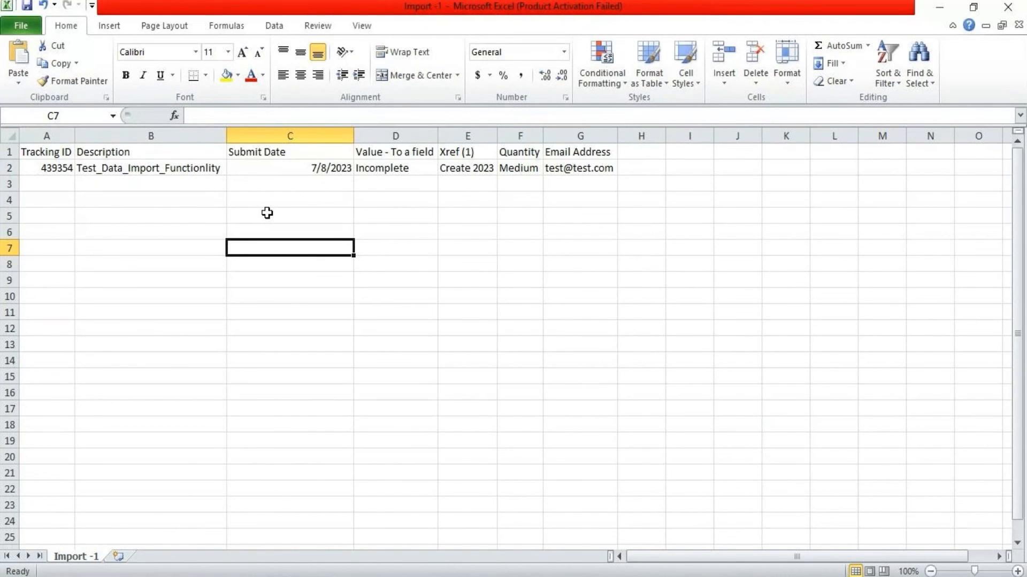
left_click(306, 166)
Open Format Cells for C2 via More Number Formats in the number format list
left_click(533, 47)
left_click(565, 50)
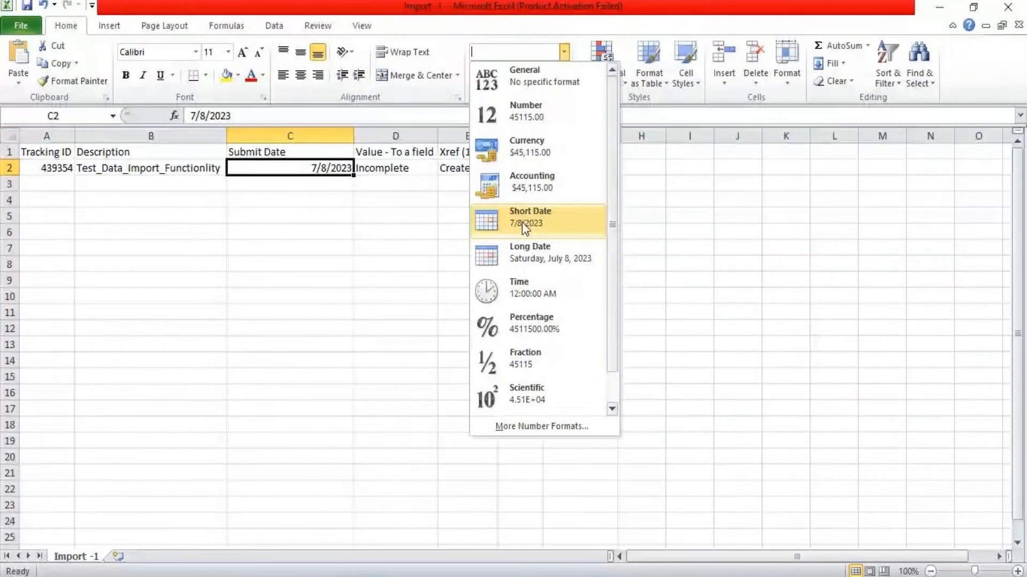
left_click(550, 425)
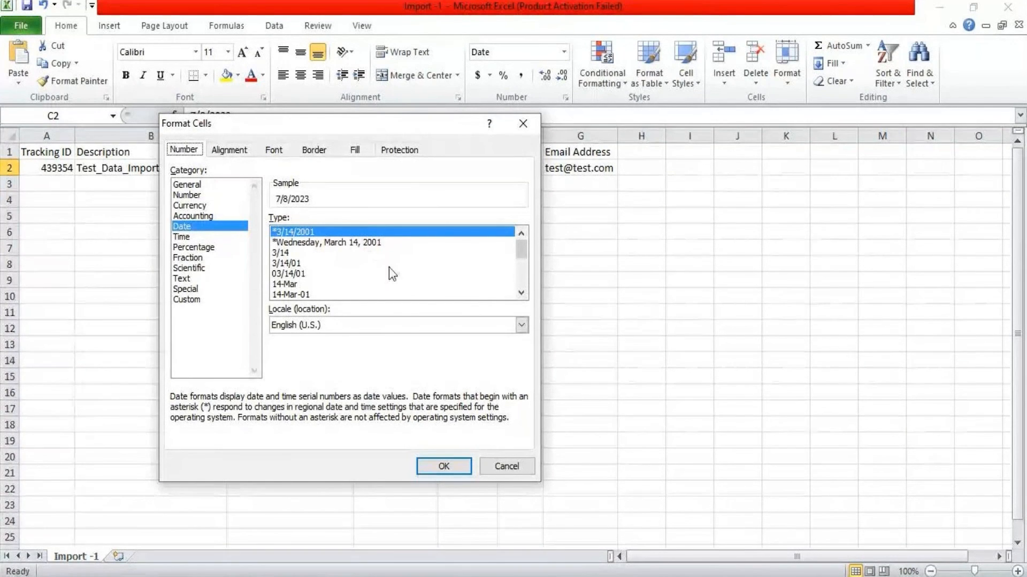
Apply the 14-Mar-2001 date type so C2 displays 8-Jul-2023
left_click(282, 277)
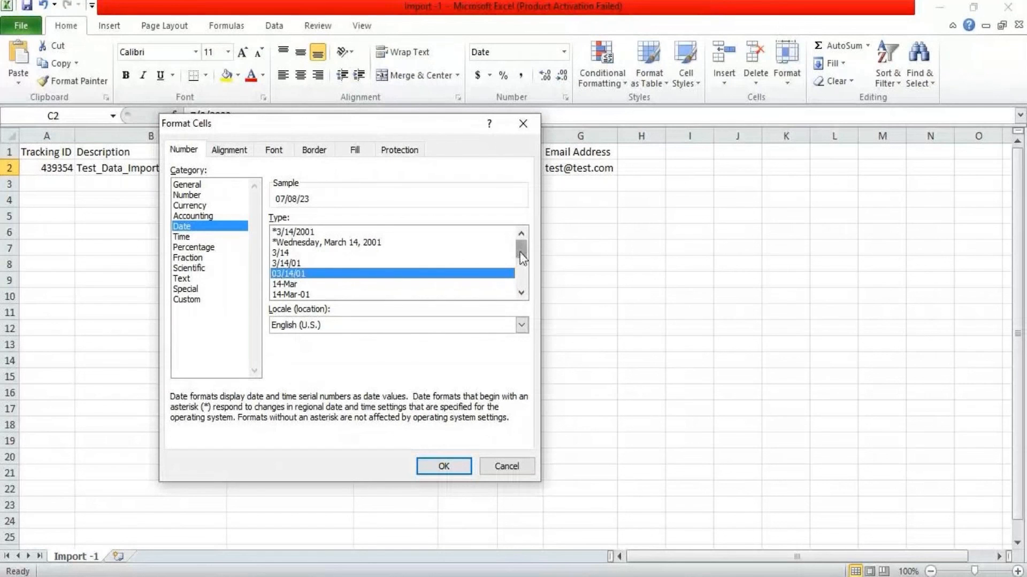
scroll(518, 254, "down", 1)
left_click_drag(520, 261, 515, 277)
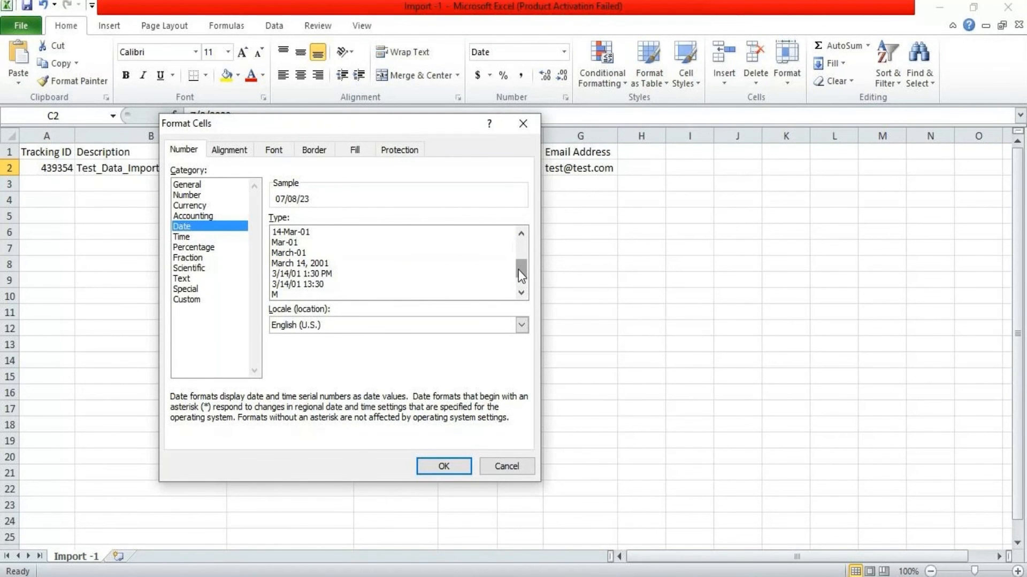
left_click_drag(518, 271, 518, 292)
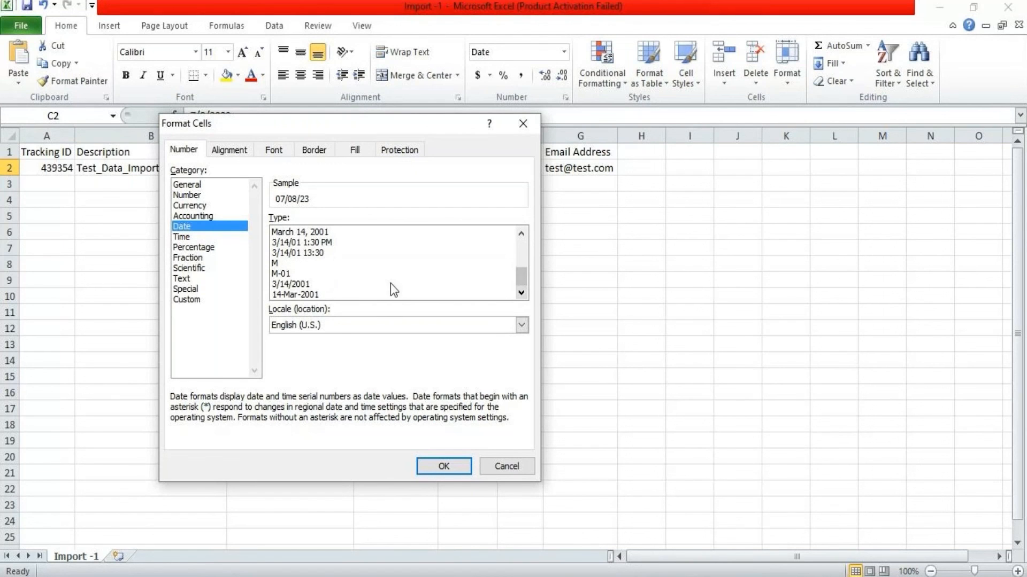
left_click(292, 286)
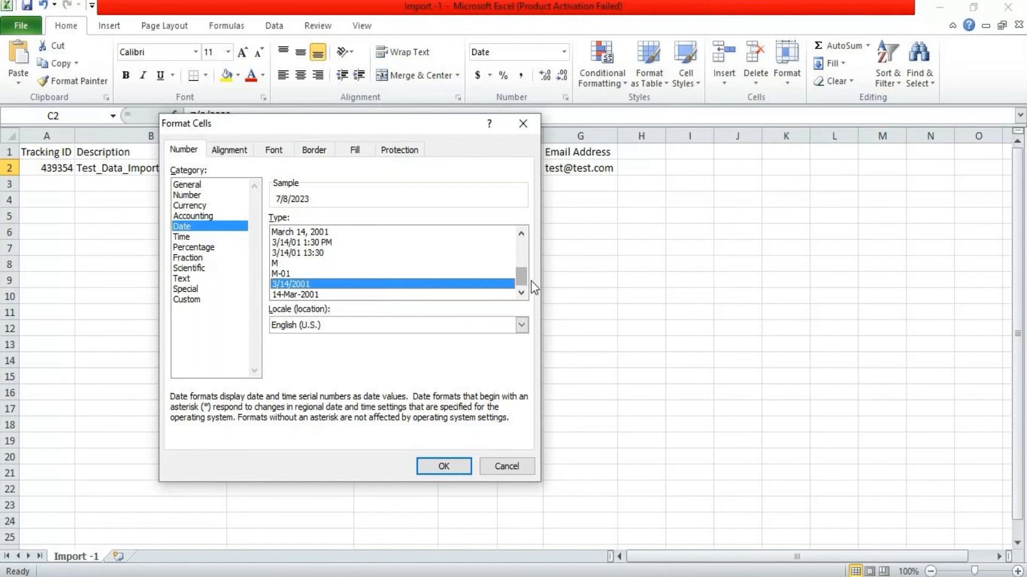
mouse_move(521, 278)
left_mouse_down()
mouse_move(522, 236)
mouse_move(518, 278)
left_mouse_up()
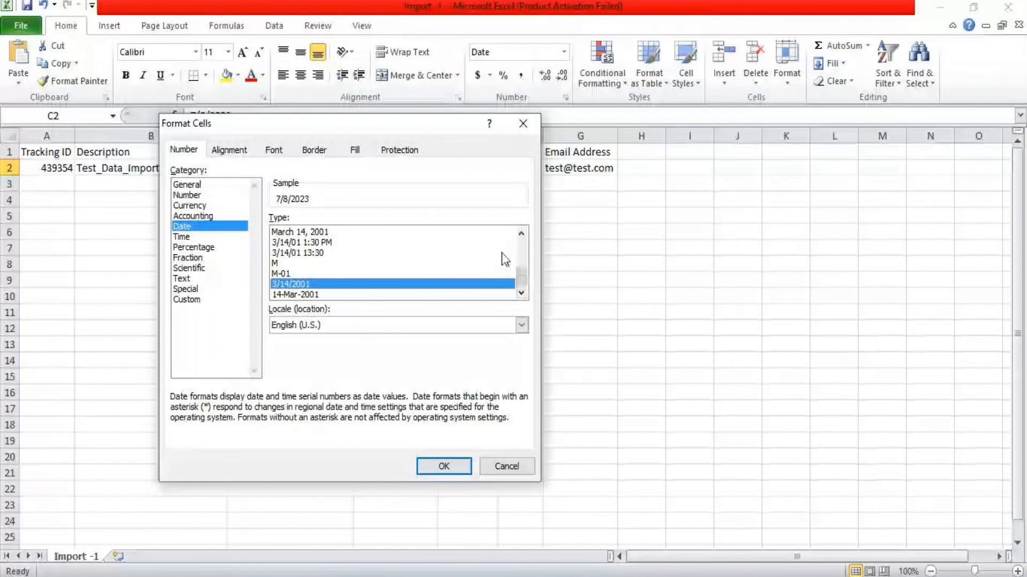
left_click_drag(518, 279, 515, 234)
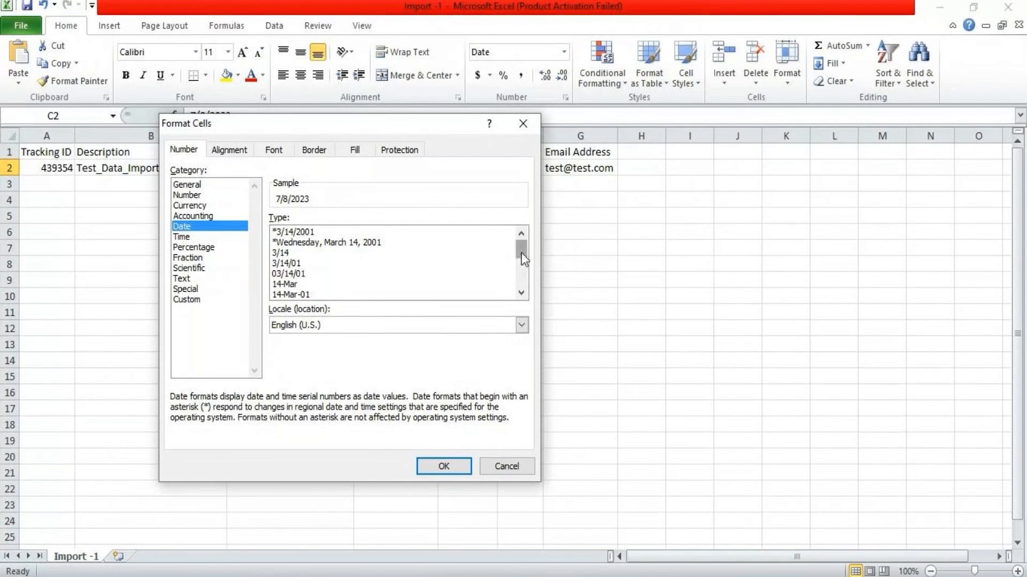
left_click_drag(521, 252, 524, 290)
left_click(303, 294)
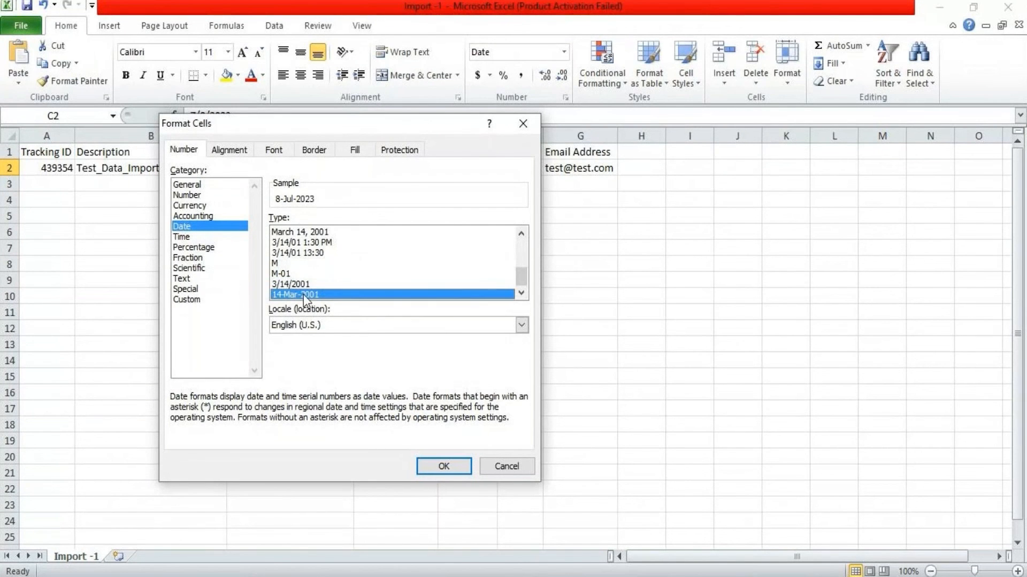
left_click(443, 465)
left_click(349, 247)
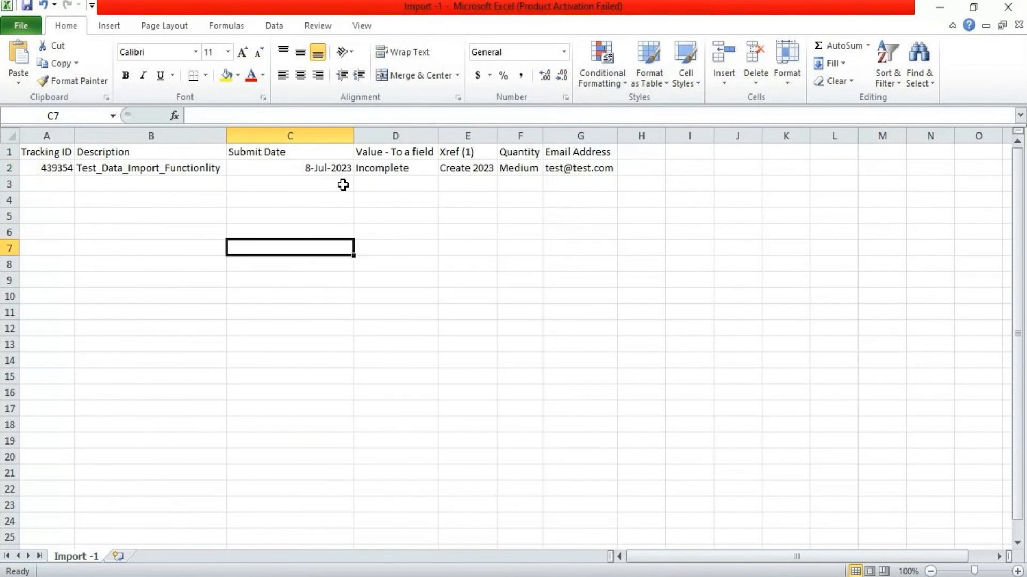
Left-align the Submit Date 8-Jul-2023 in cell C2
left_click(323, 168)
left_click(285, 75)
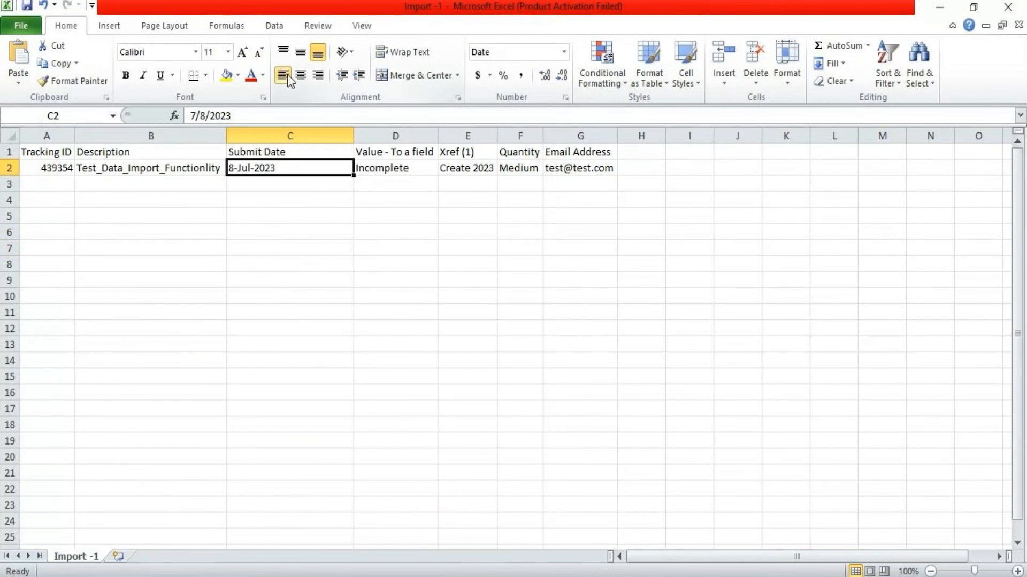
left_click(346, 206)
left_click(276, 168)
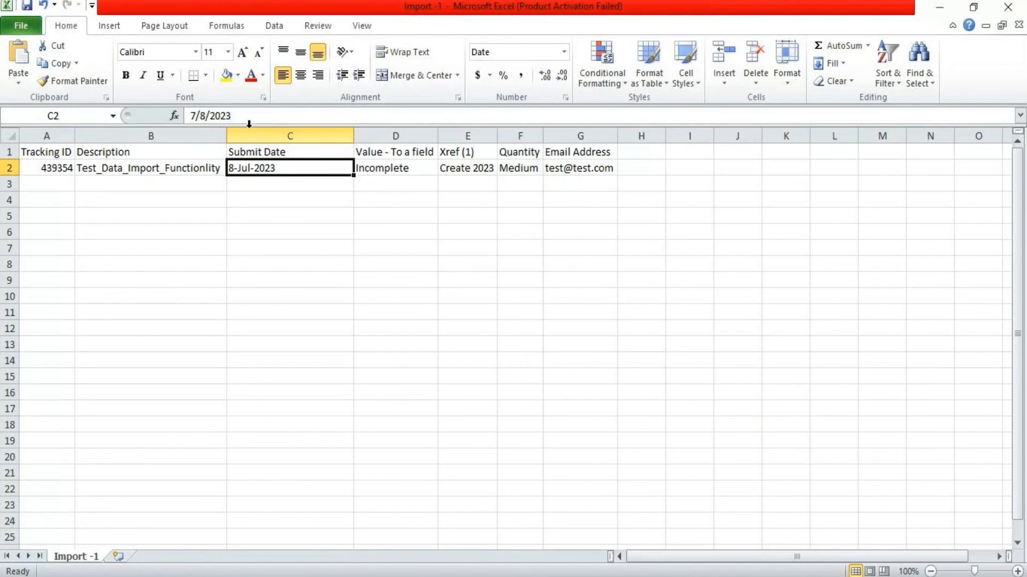
Save Import -1.csv in CSV format, then close Excel without saving again
left_click(26, 6)
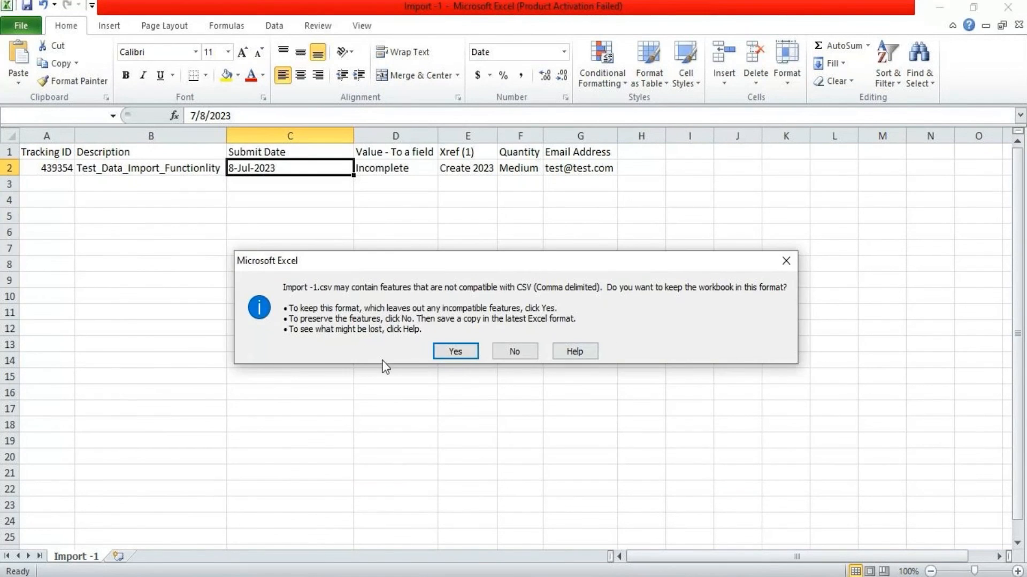
left_click(449, 350)
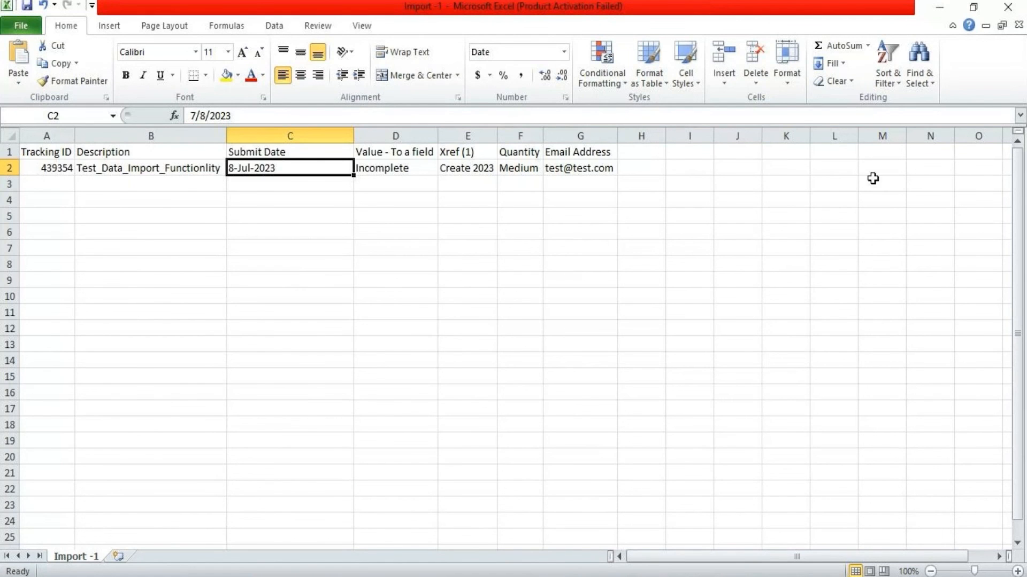
left_click(1007, 7)
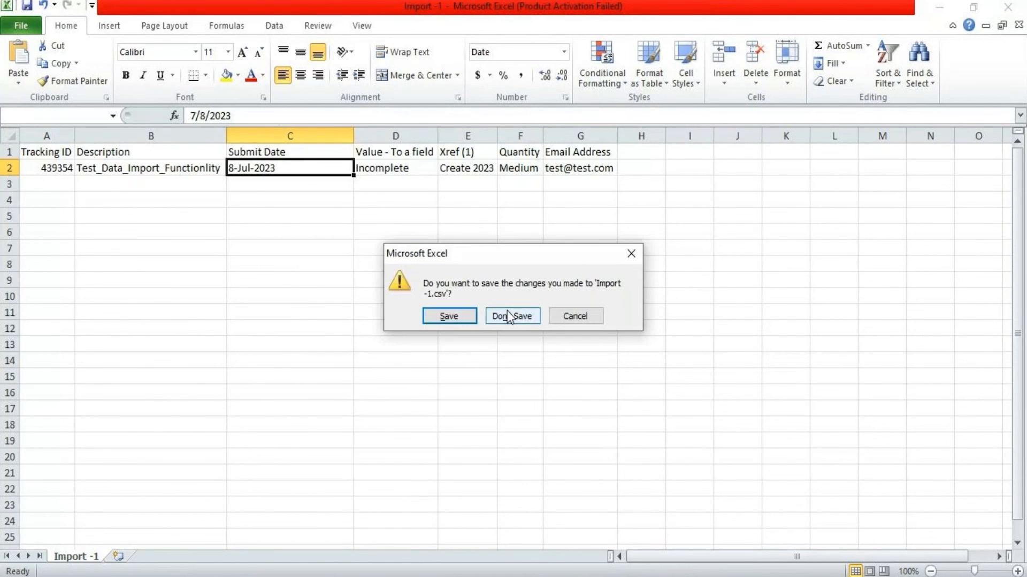
left_click(507, 310)
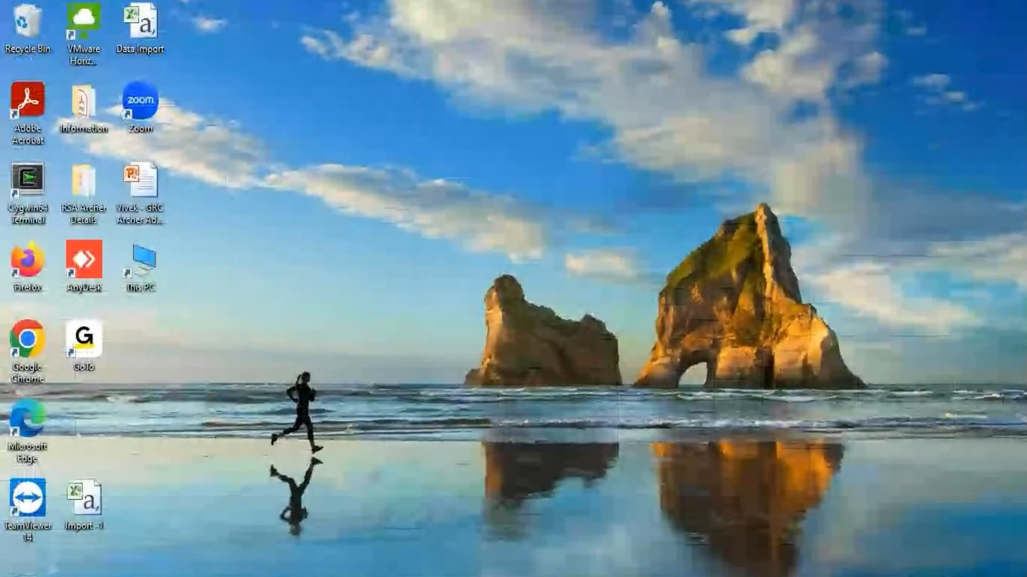
Cancel the current import and filter the application list by the name 'Application'
left_click(323, 508)
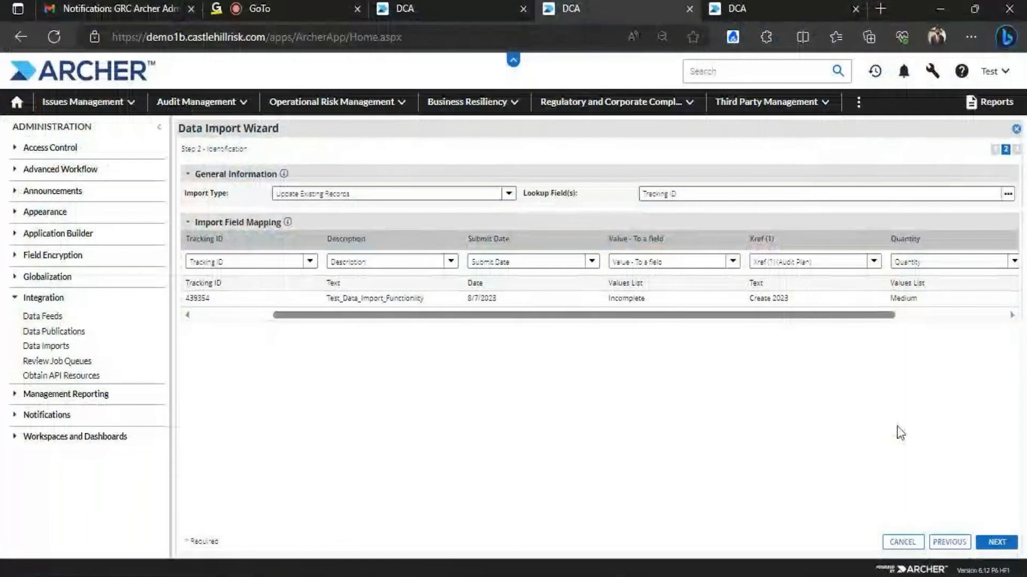
left_click(900, 542)
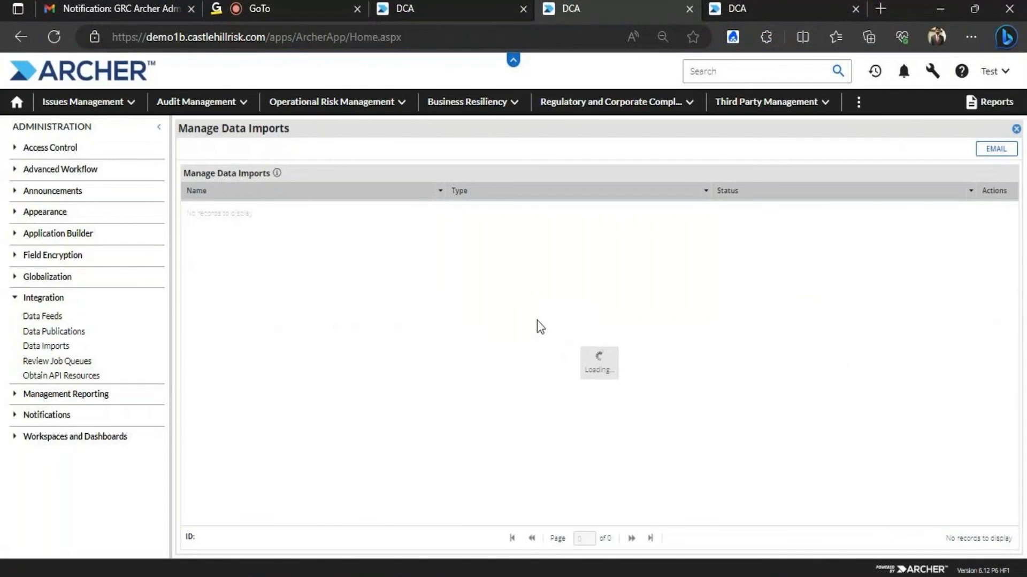
left_click(437, 191)
mouse_move(462, 247)
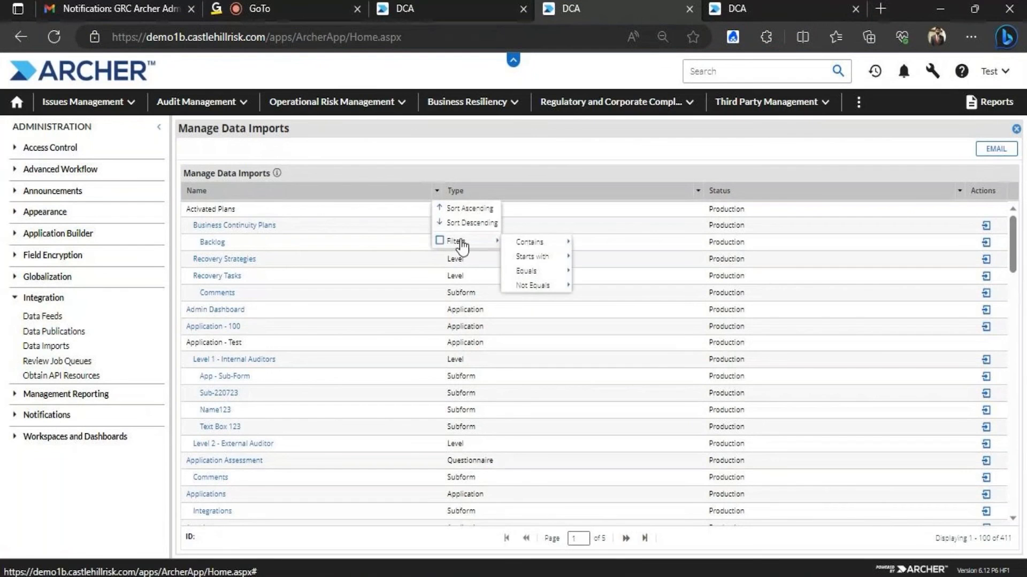
mouse_move(515, 245)
left_click(594, 246)
type("Application")
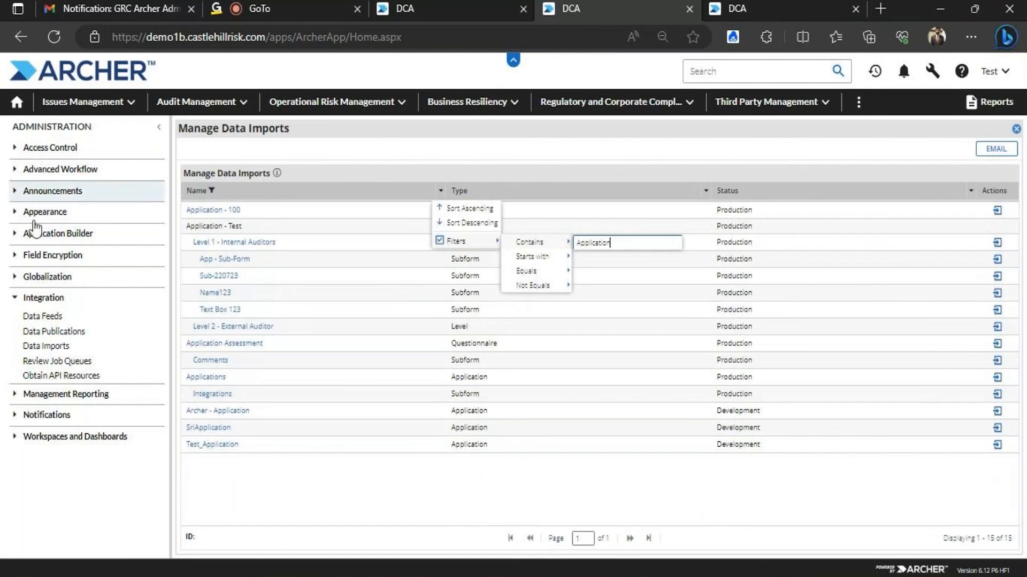
left_click(238, 226)
Start a new data import from Import -1.csv with import type Update Existing Records
left_click(235, 244)
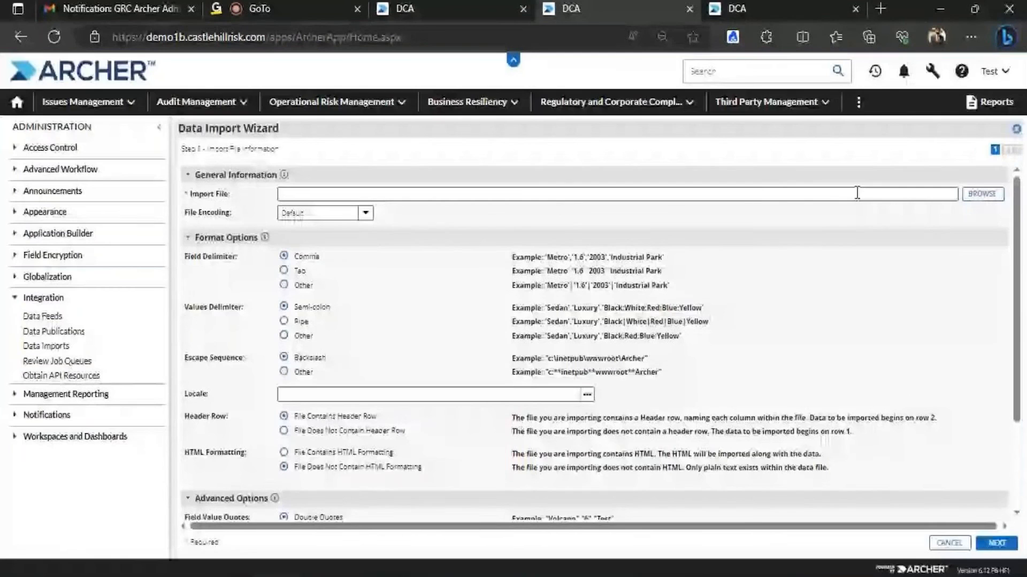
left_click(983, 194)
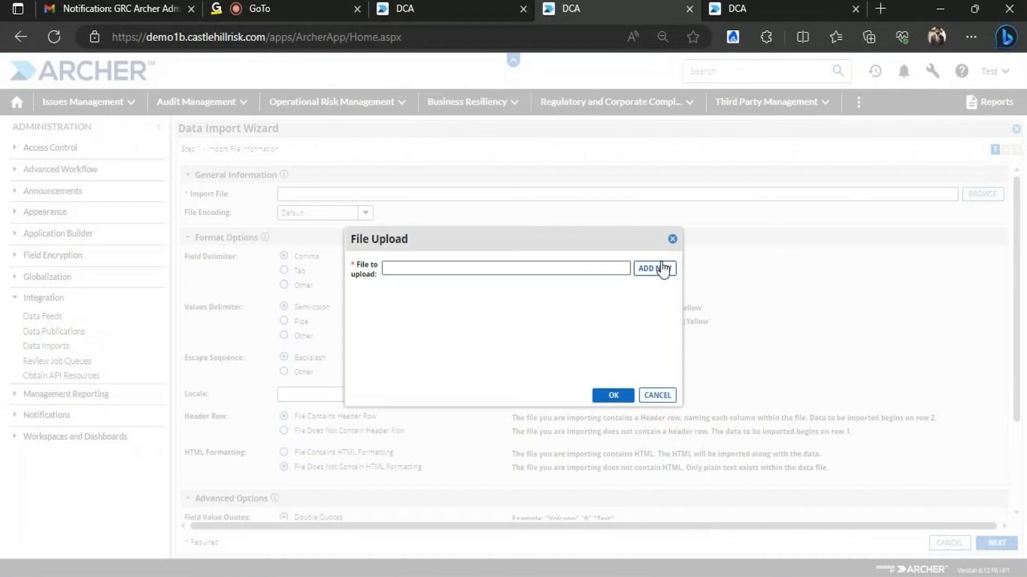
left_click(642, 269)
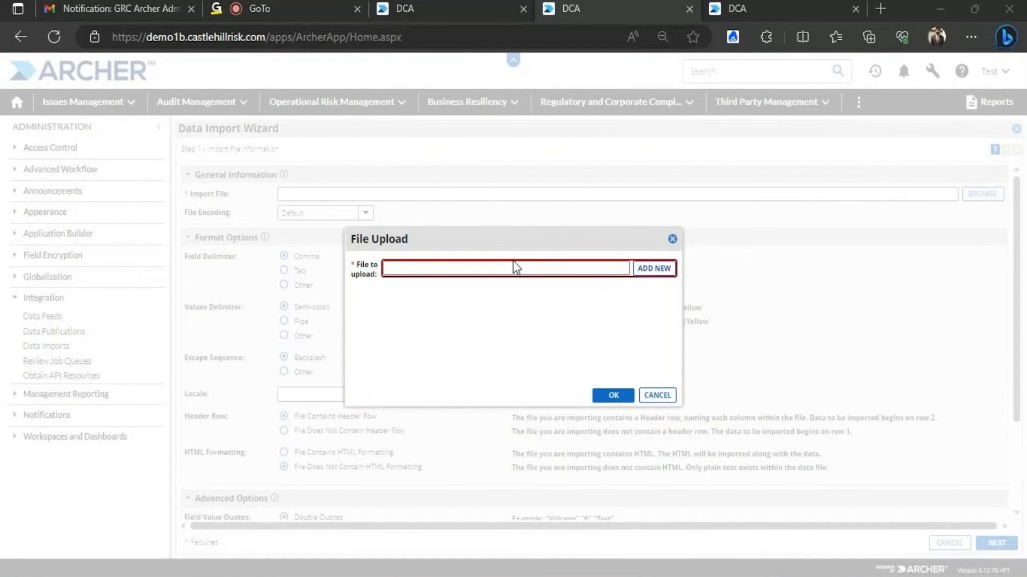
left_click(390, 220)
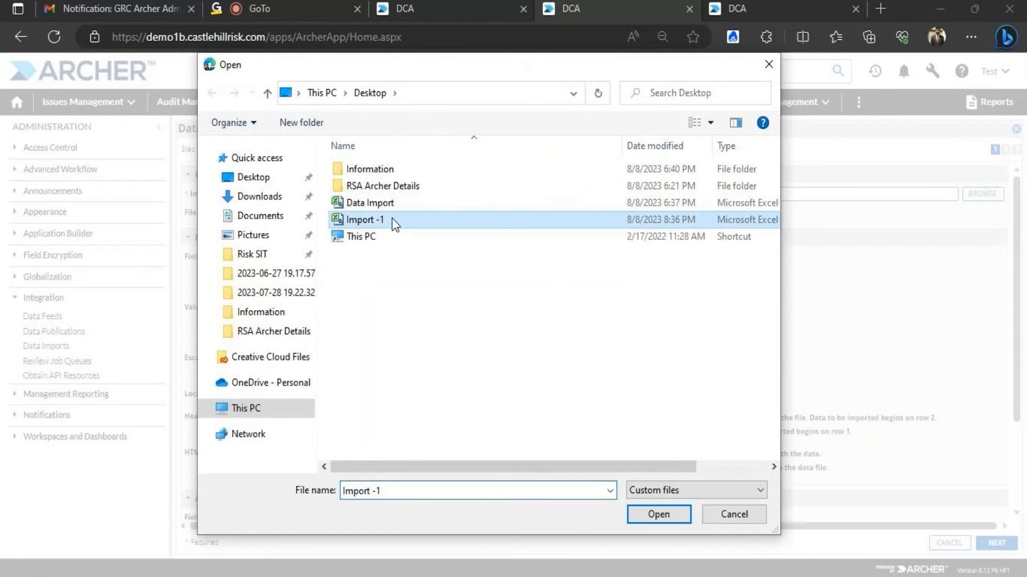
left_click(659, 515)
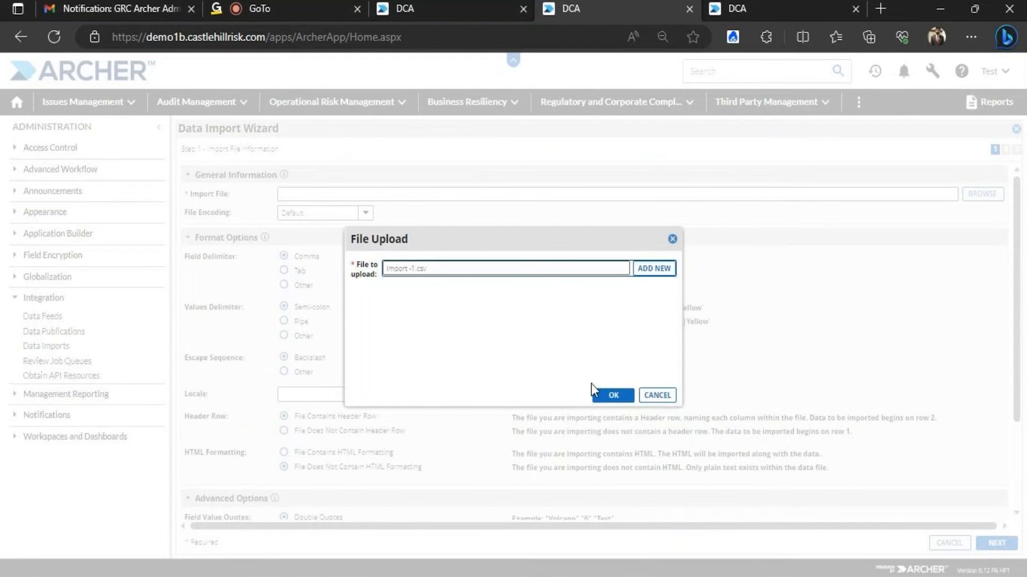
left_click(602, 394)
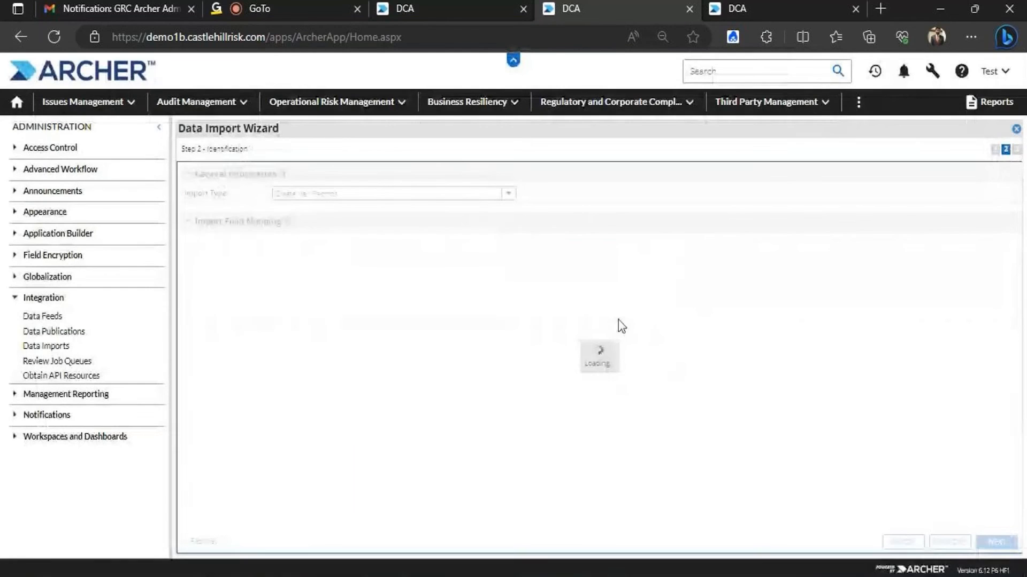
left_click(508, 194)
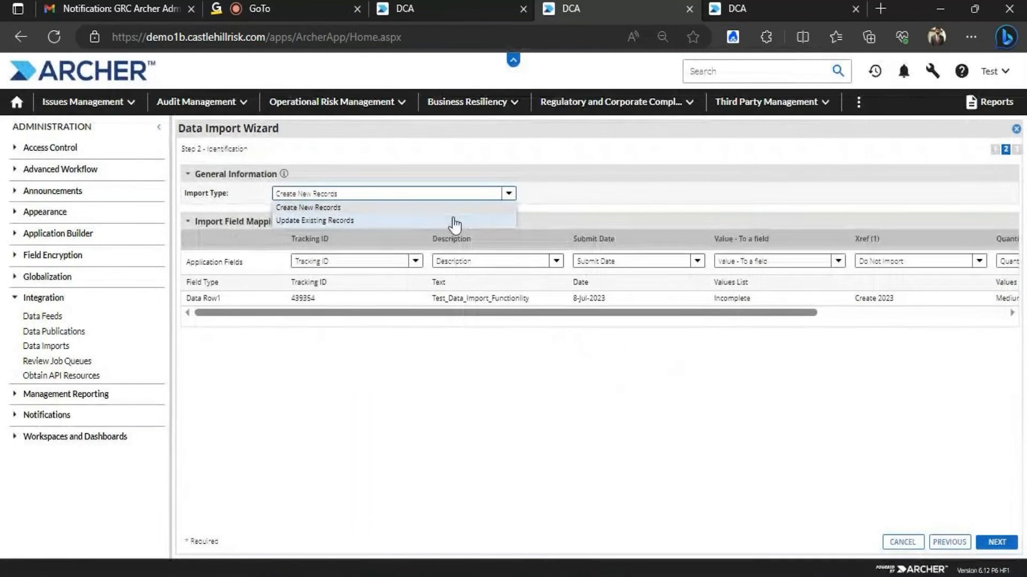
left_click(454, 221)
Choose Tracking ID as the lookup field for matching existing records
left_click(1008, 193)
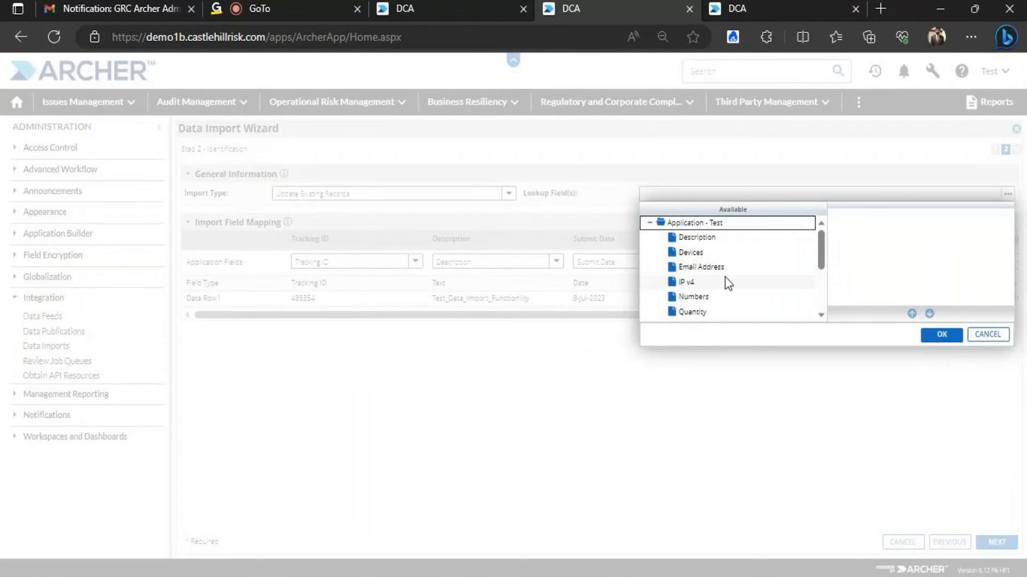
left_click_drag(820, 248, 819, 305)
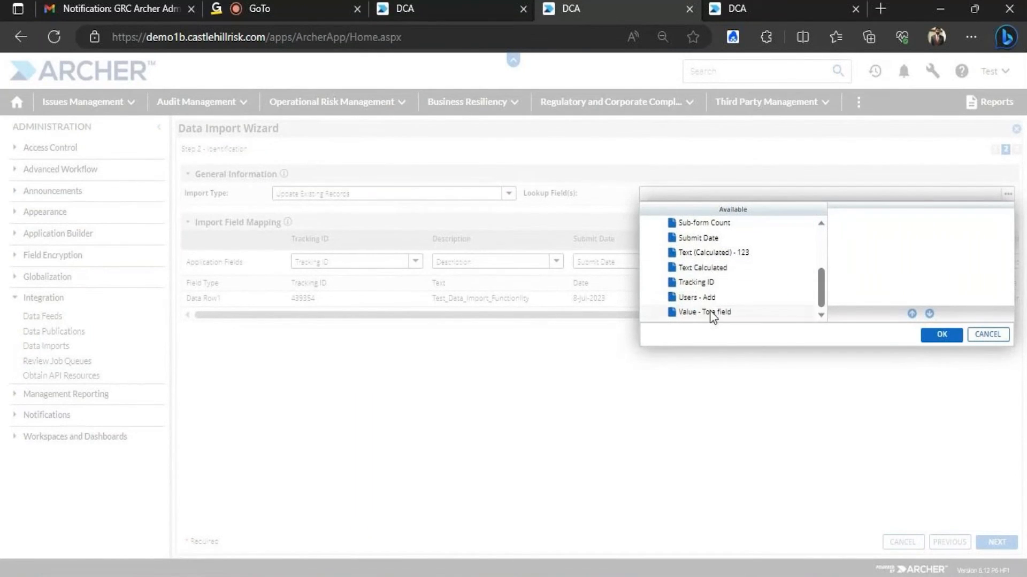
left_click(708, 283)
double_click(708, 283)
left_click(941, 334)
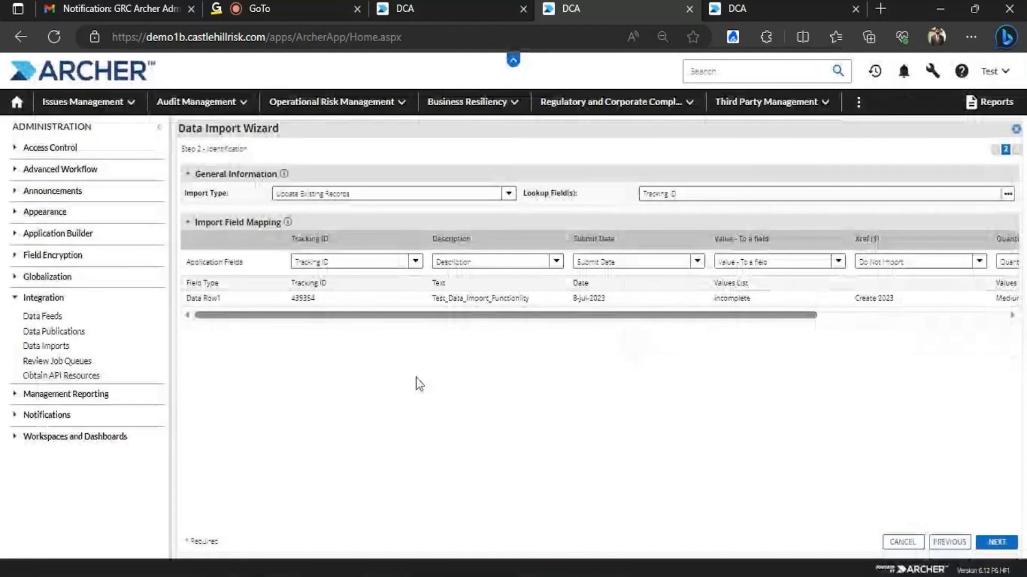
Map the Xref (1) column to Xref (1) (Audit Plan) and run the import
scroll(385, 316, "right", 3)
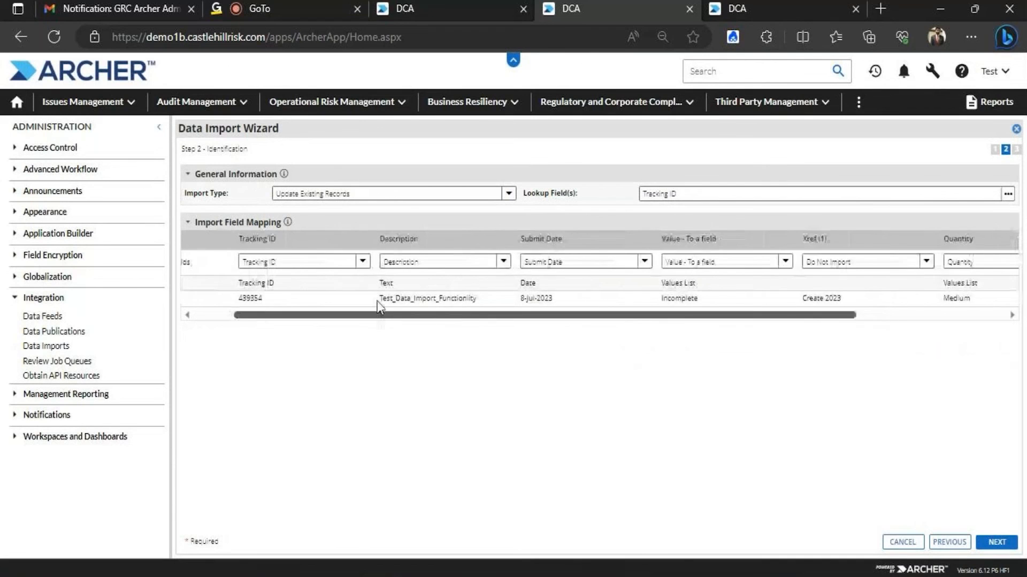
scroll(379, 305, "left", 2)
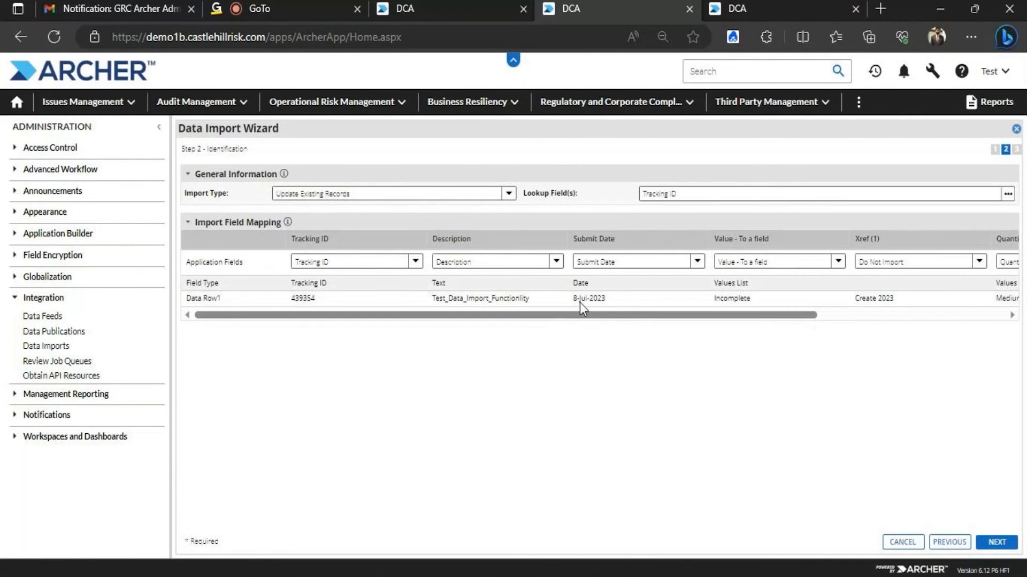
left_click_drag(396, 316, 793, 229)
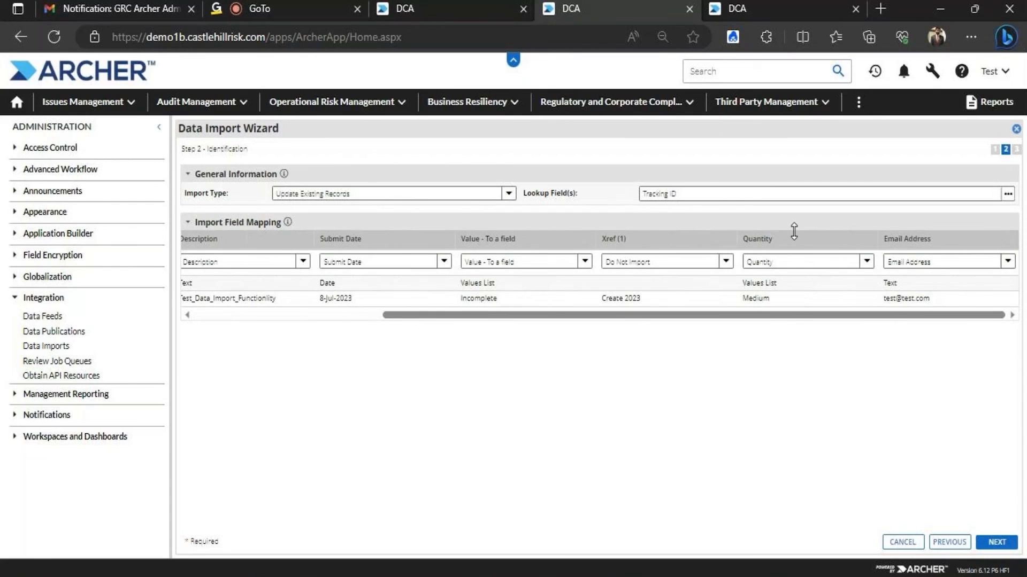
left_click(726, 262)
scroll(764, 366, "down", 5)
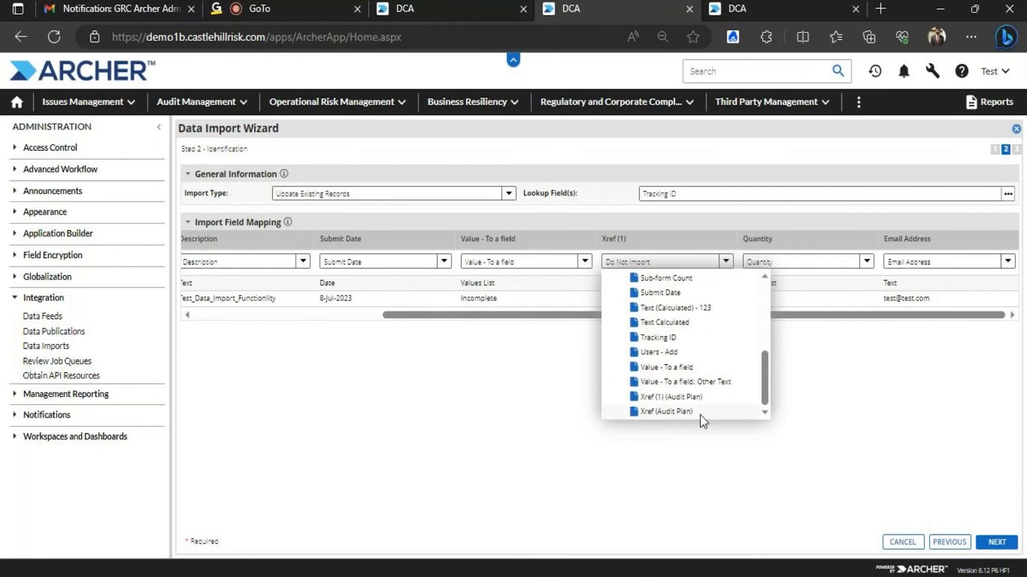
left_click(700, 415)
left_click(996, 542)
left_click(998, 543)
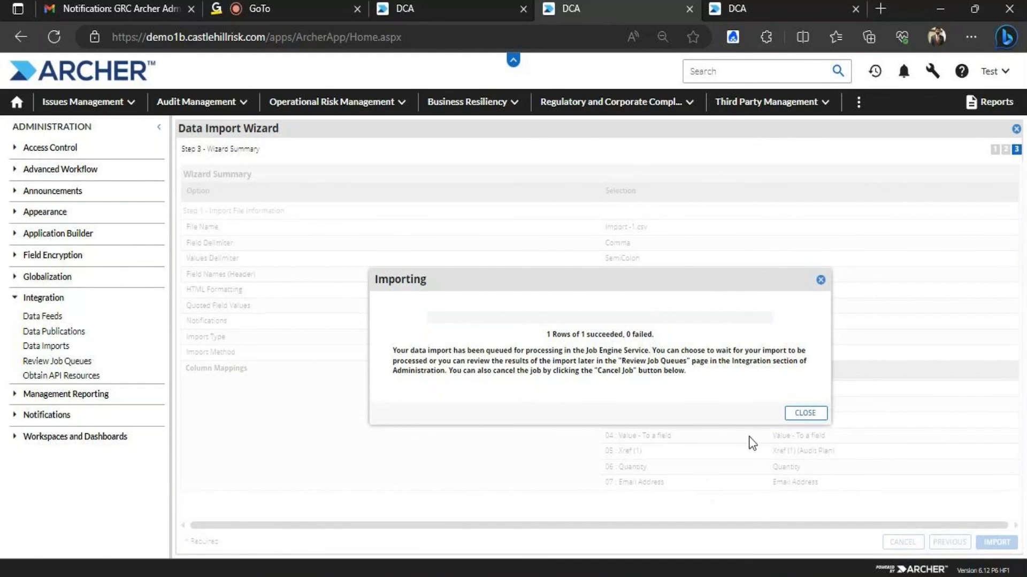
Open Audit Management's Application - Test records to review record 439354, then minimise the browser
left_click(434, 4)
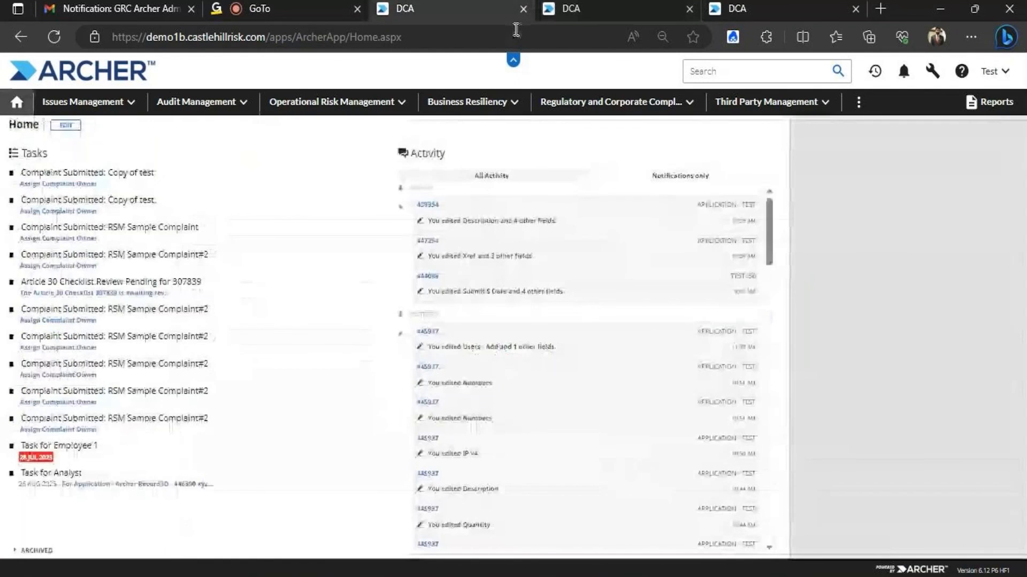
left_click(566, 11)
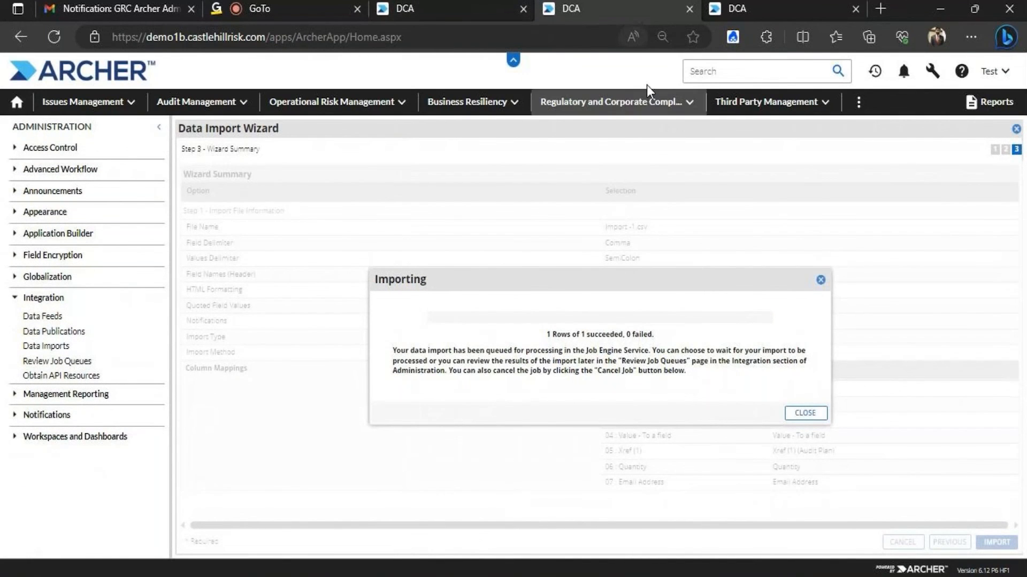
left_click(511, 6)
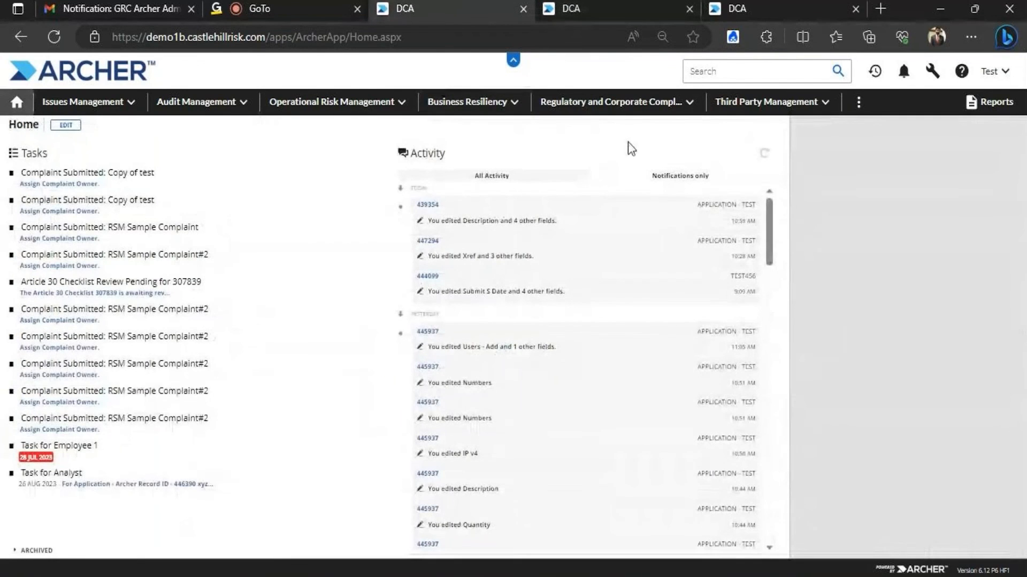
left_click(245, 108)
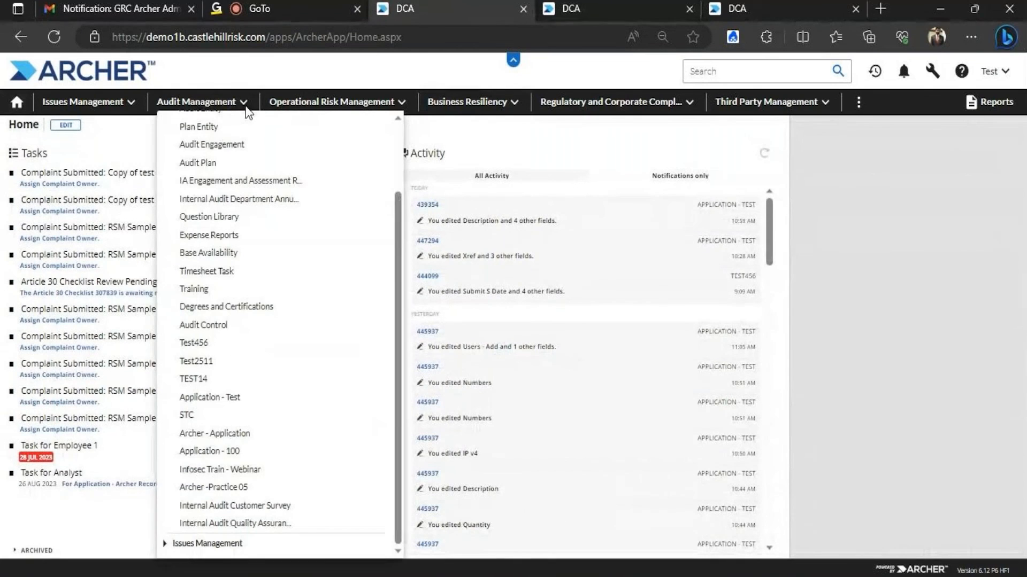
left_click(217, 397)
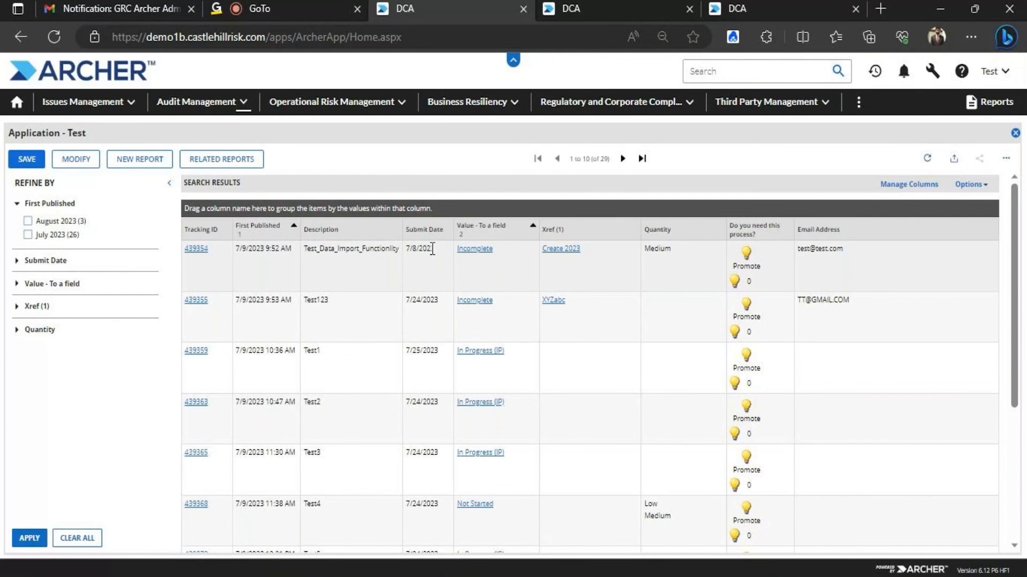
left_click(940, 8)
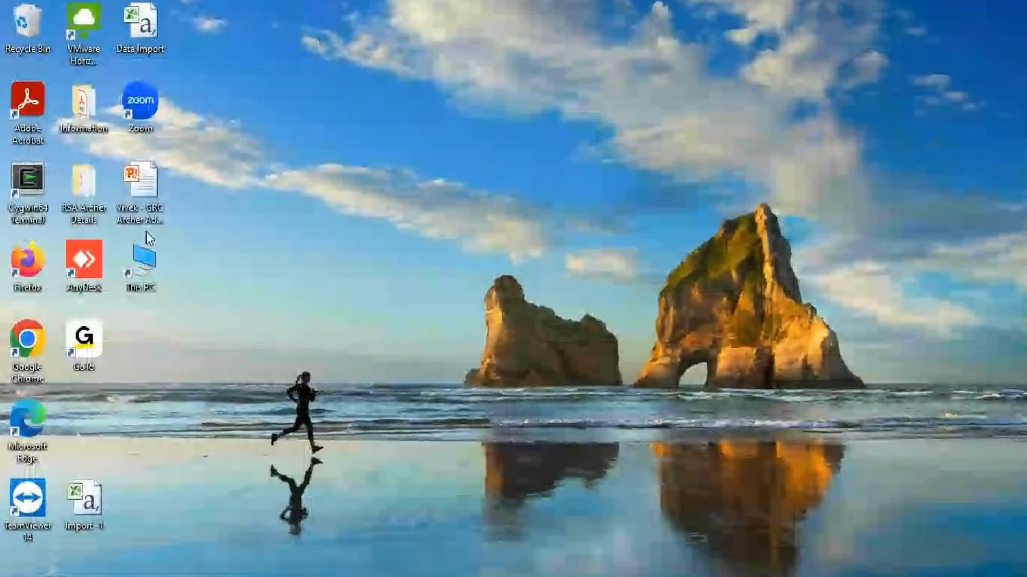
Open Import -1 in Excel and save it as an Excel Workbook
right_click(92, 507)
left_click(128, 161)
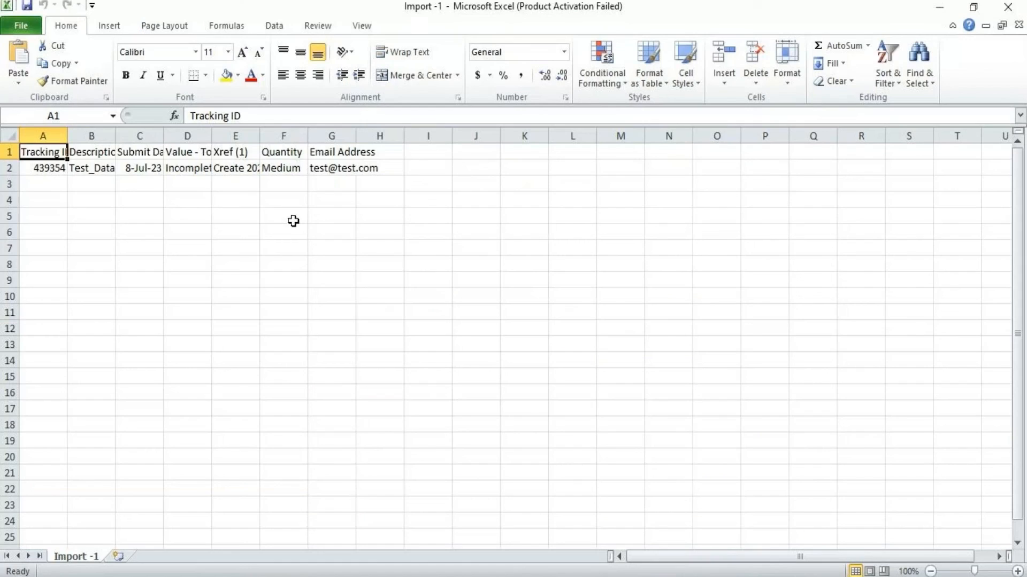
left_click(28, 35)
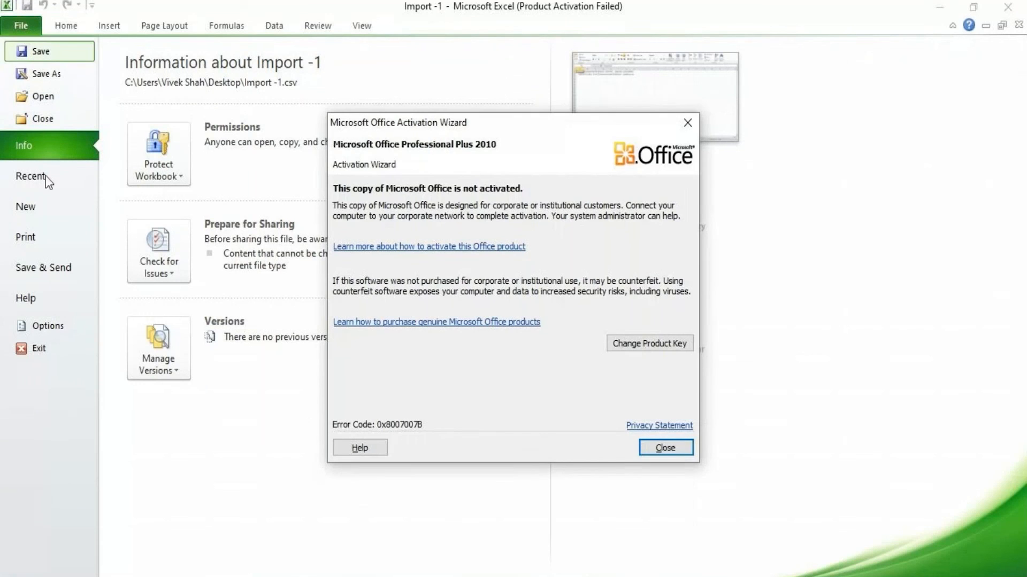
left_click(685, 450)
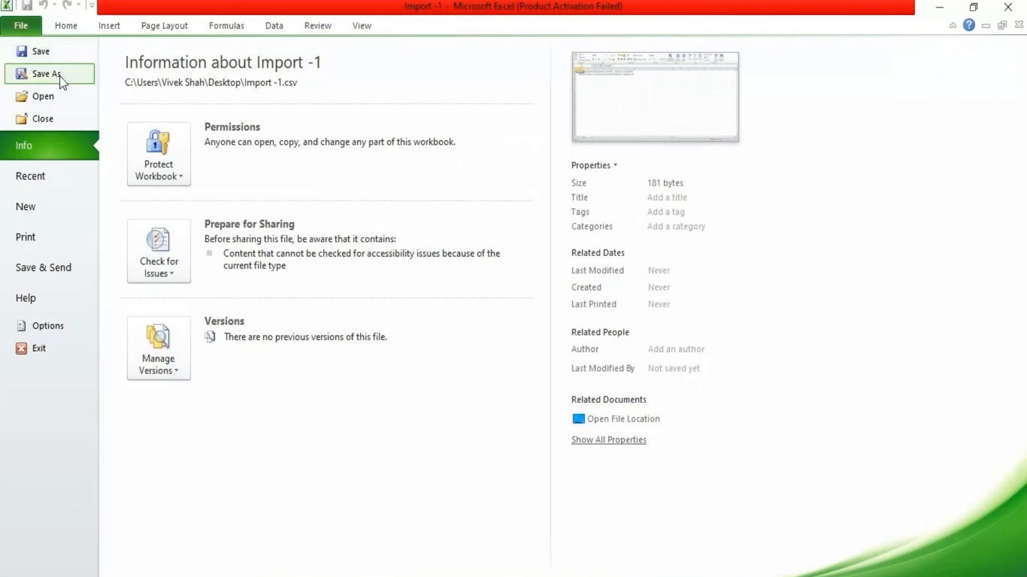
key("Escape")
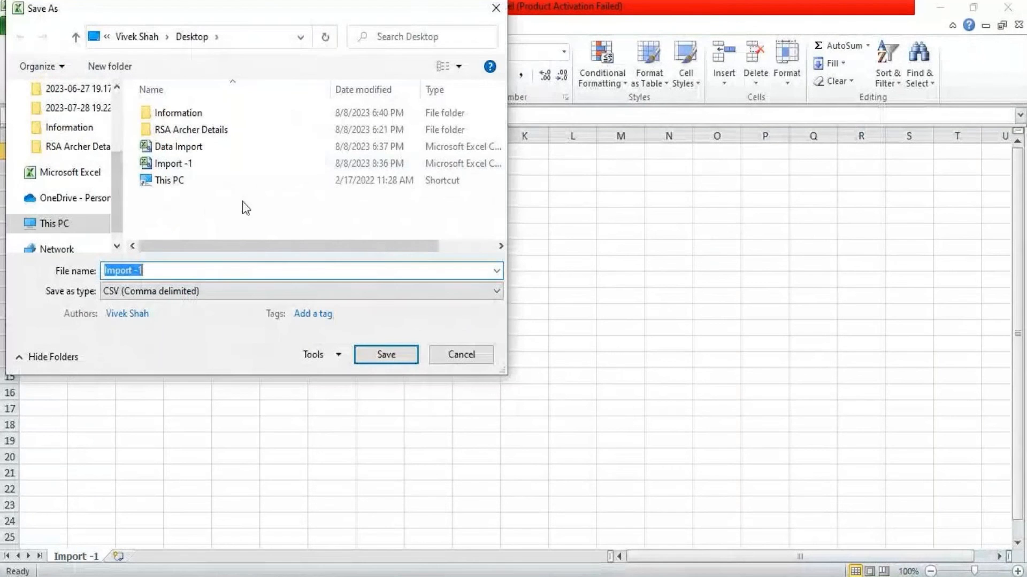
left_click(170, 295)
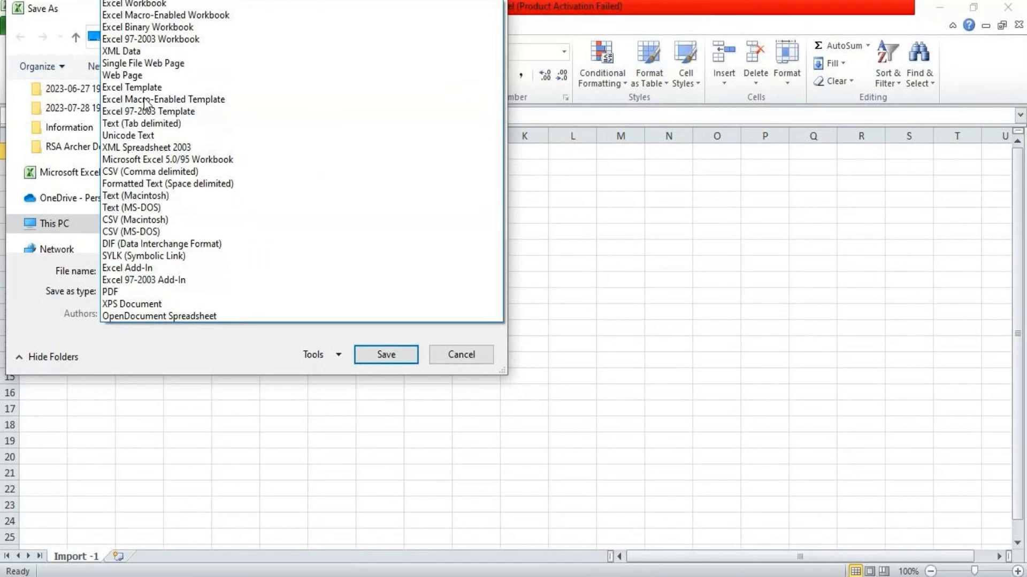
left_click(136, 4)
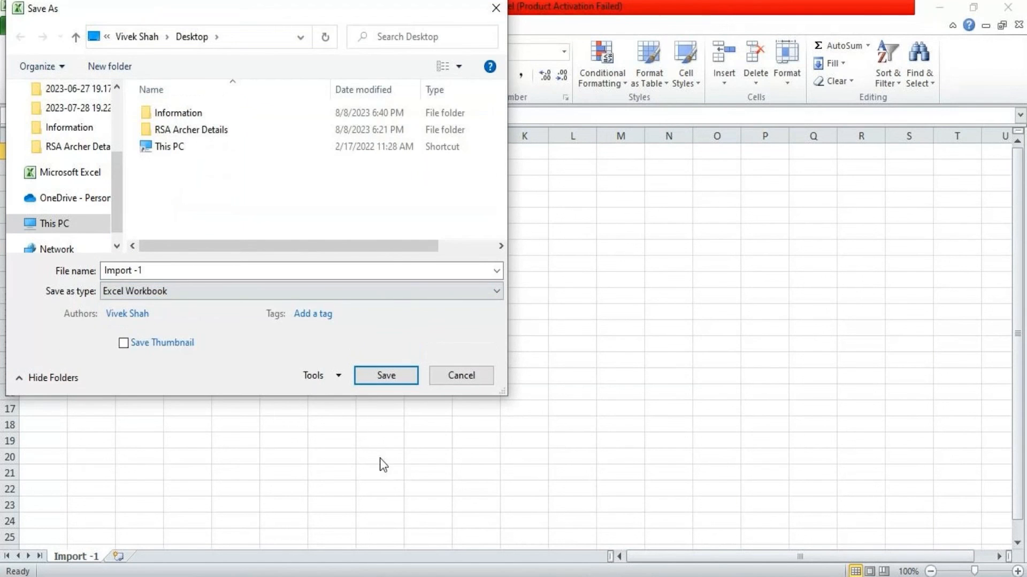
left_click(367, 374)
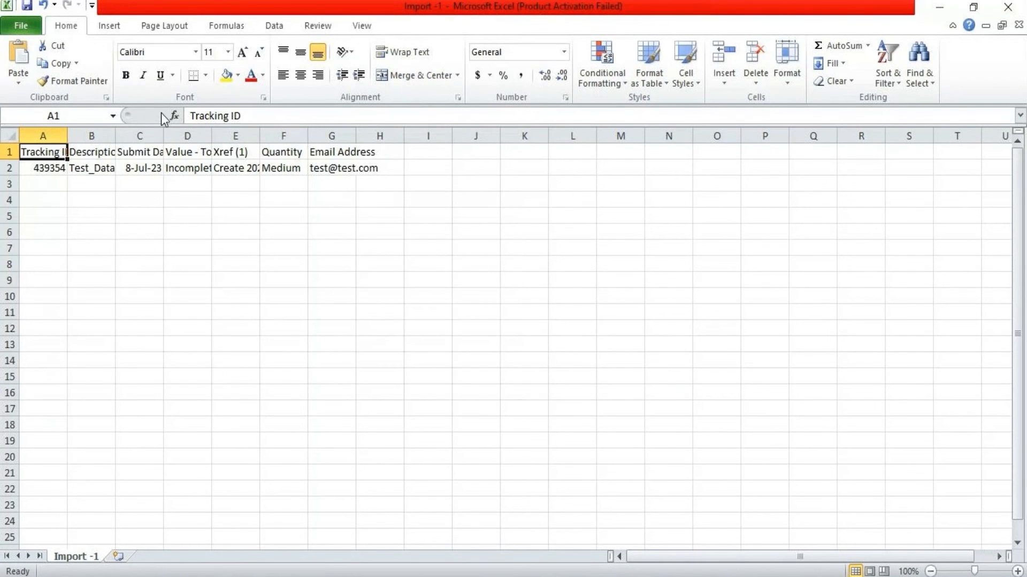
Save another copy of the workbook named Import -1_v1
left_click(27, 24)
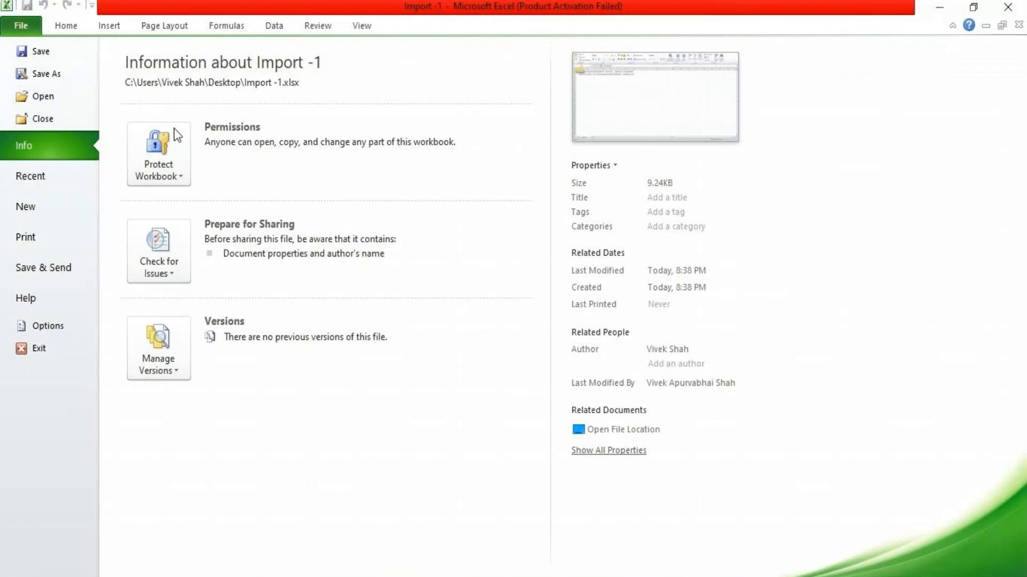
left_click(21, 72)
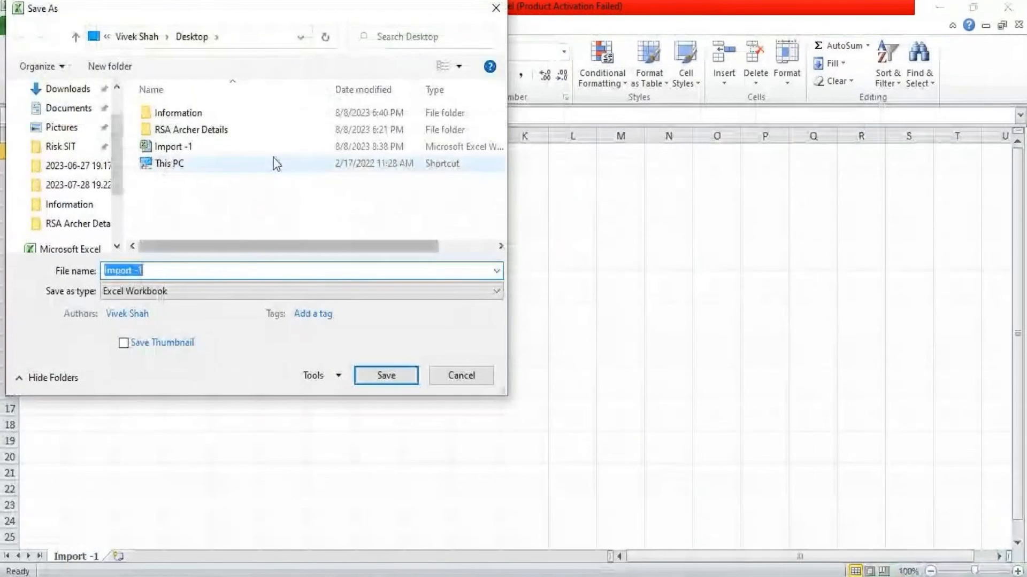
left_click(190, 270)
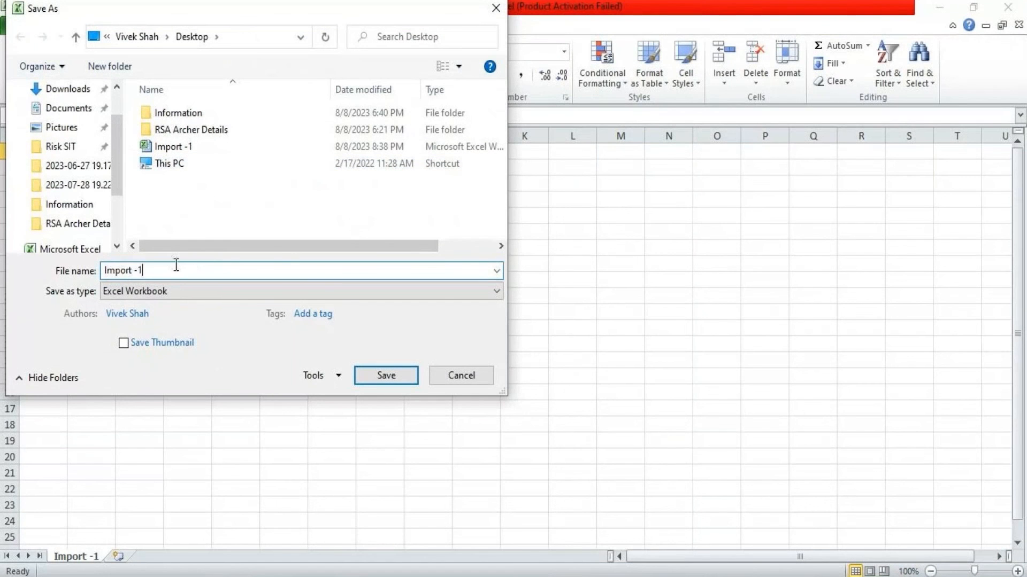
type("_v1")
left_click(403, 371)
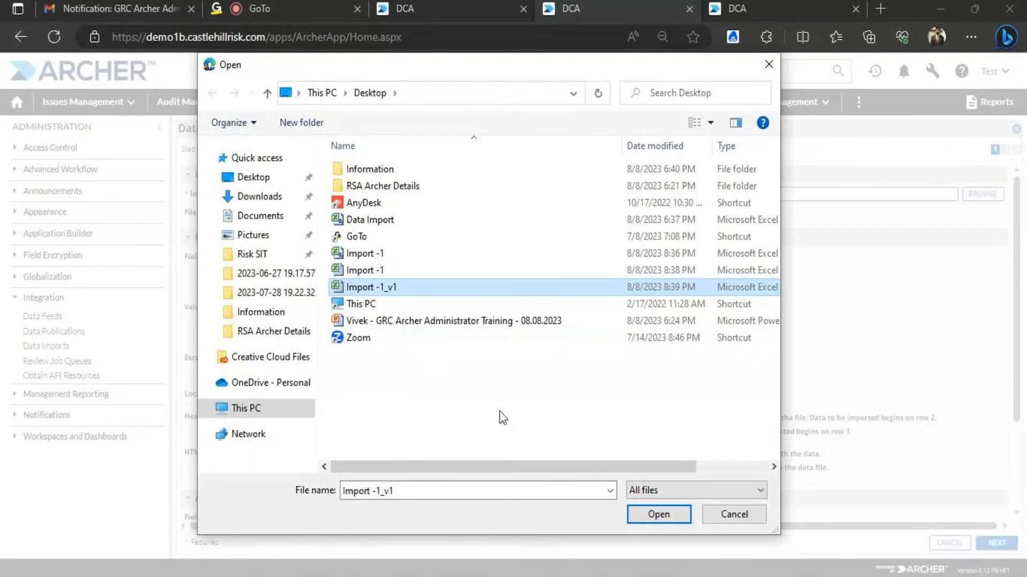
Upload the Import -1_v1 workbook, which the wizard rejects as an invalid file format
left_click(654, 514)
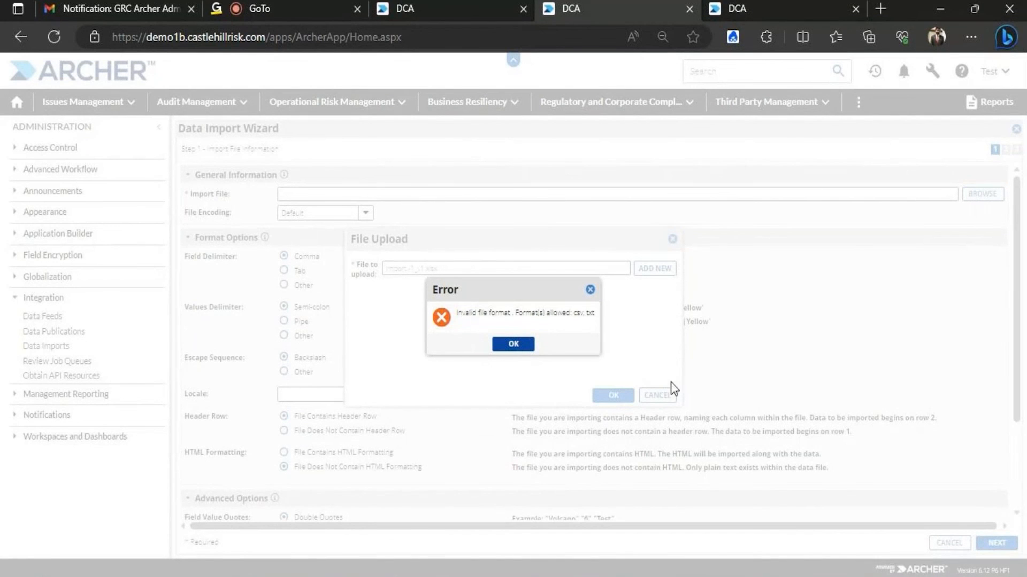
Open record 439354 from the Application - Test list and scroll down to its Submit Date
left_click(460, 9)
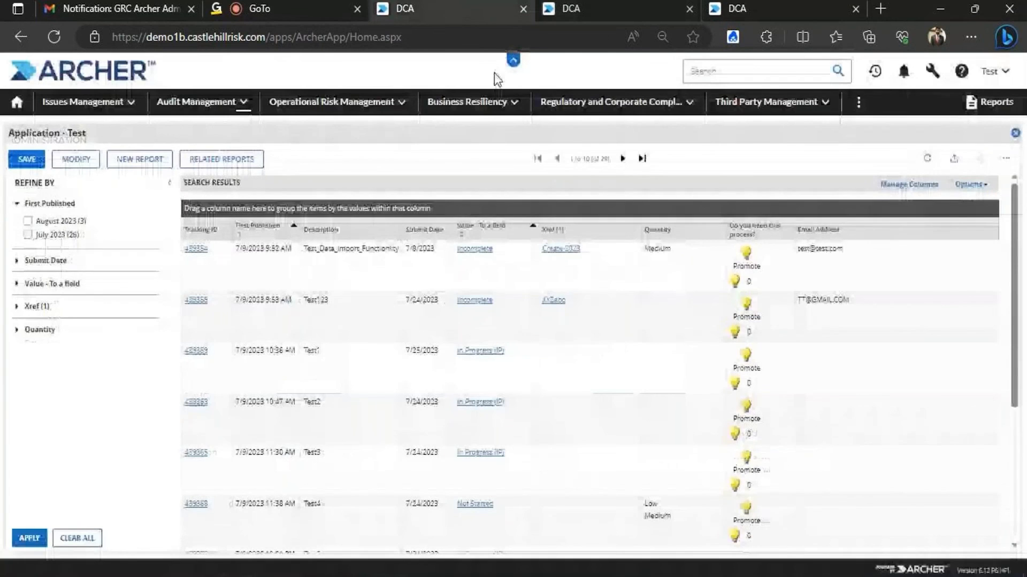
left_click(195, 249)
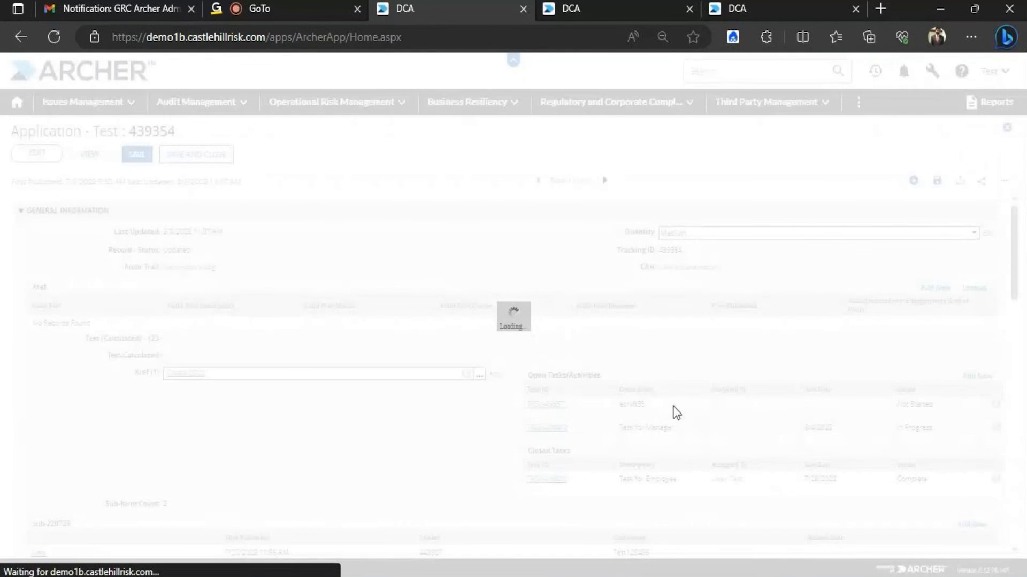
scroll(1012, 284, "down", 3)
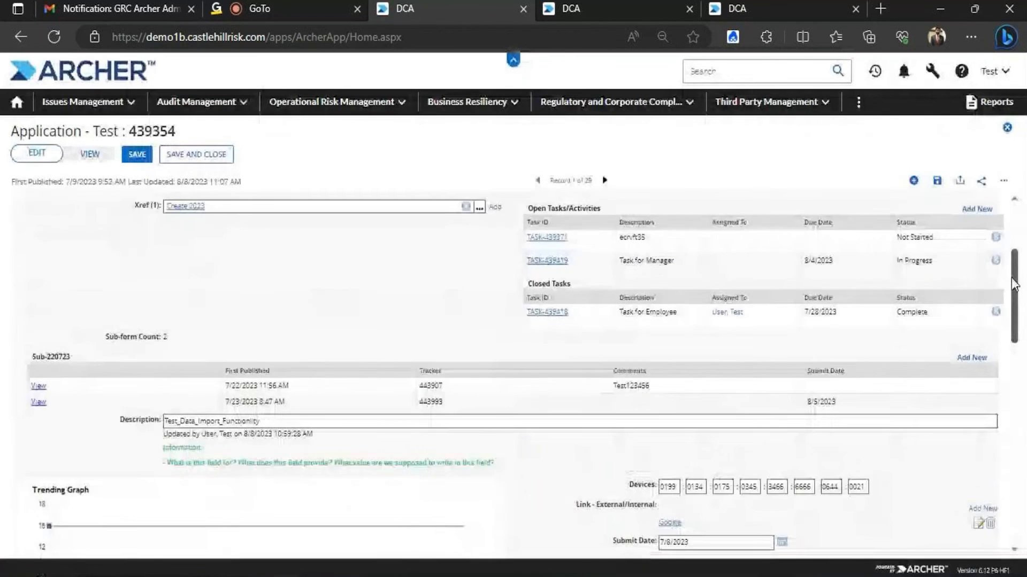
scroll(1012, 284, "down", 3)
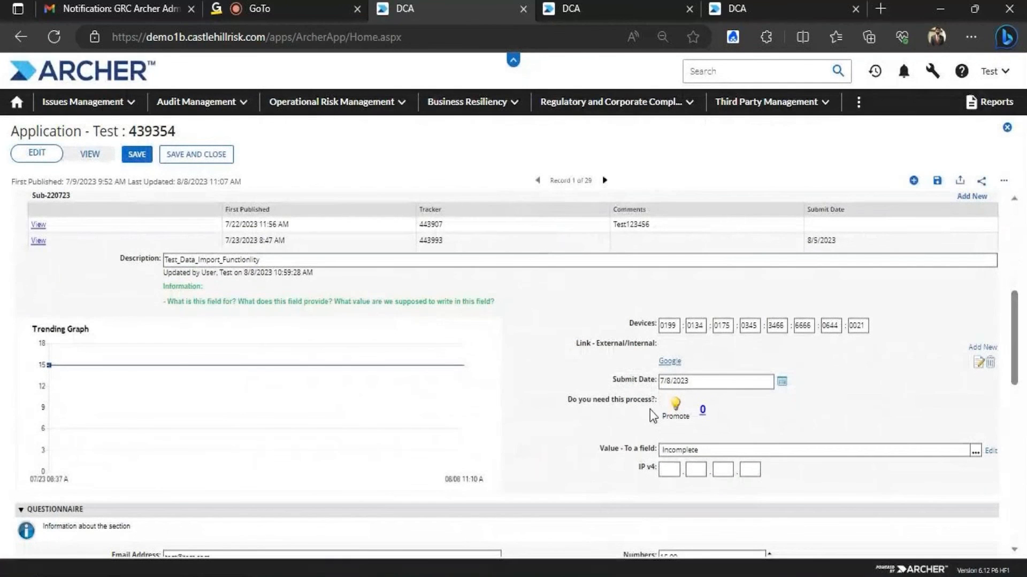
Try saving record 439354 with Submit Date 2023/8/7, dismiss the invalid-date warning, then return to the import wizard
left_click(679, 382)
type("2023")
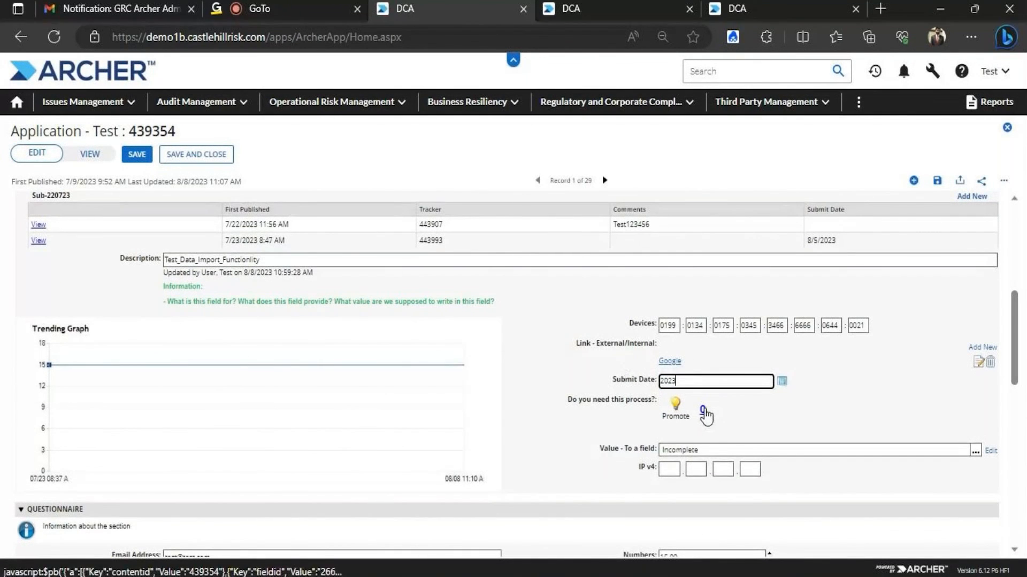
type("/8/7")
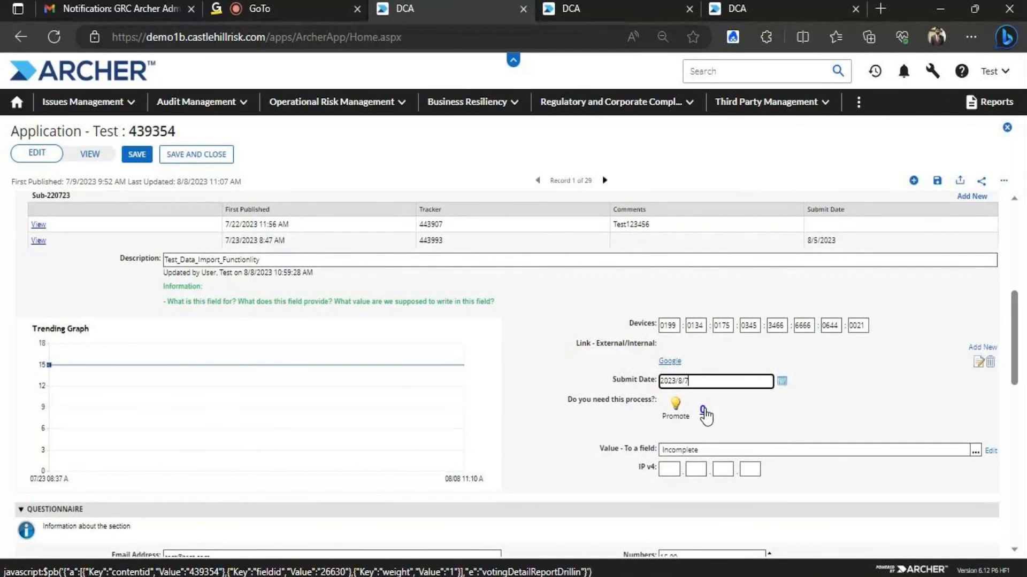
left_click(137, 154)
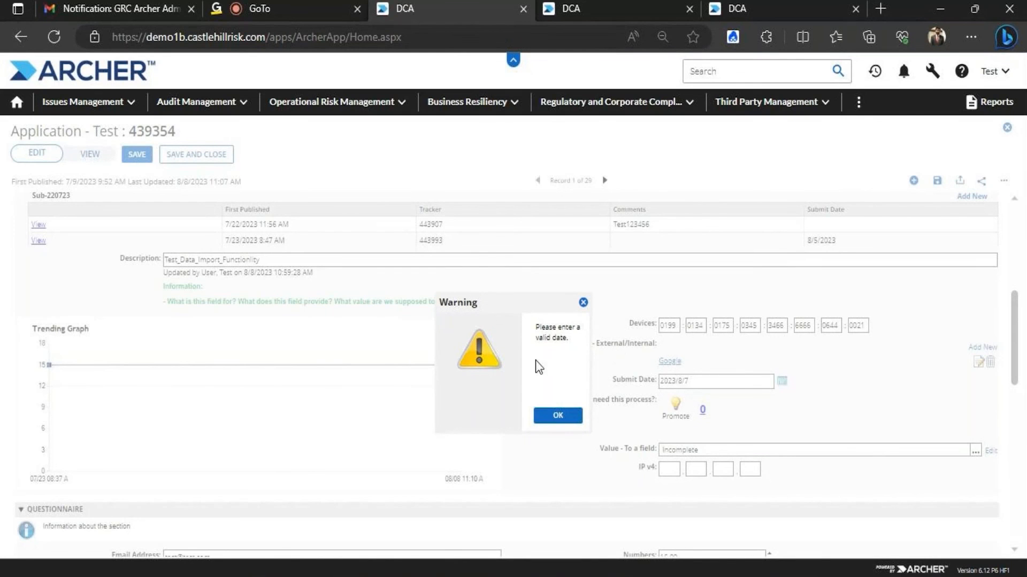
left_click(569, 420)
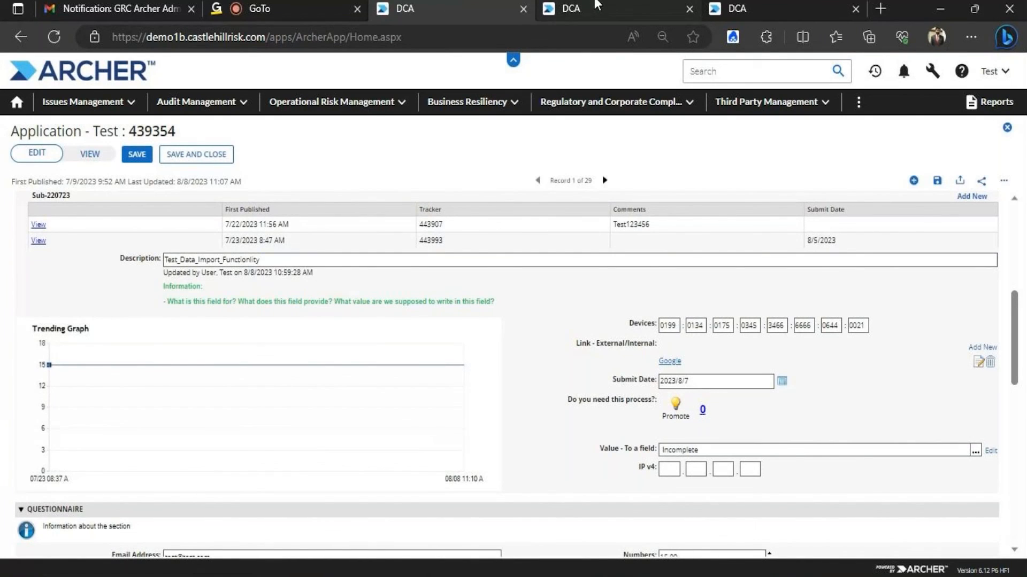
left_click(598, 5)
left_click(534, 347)
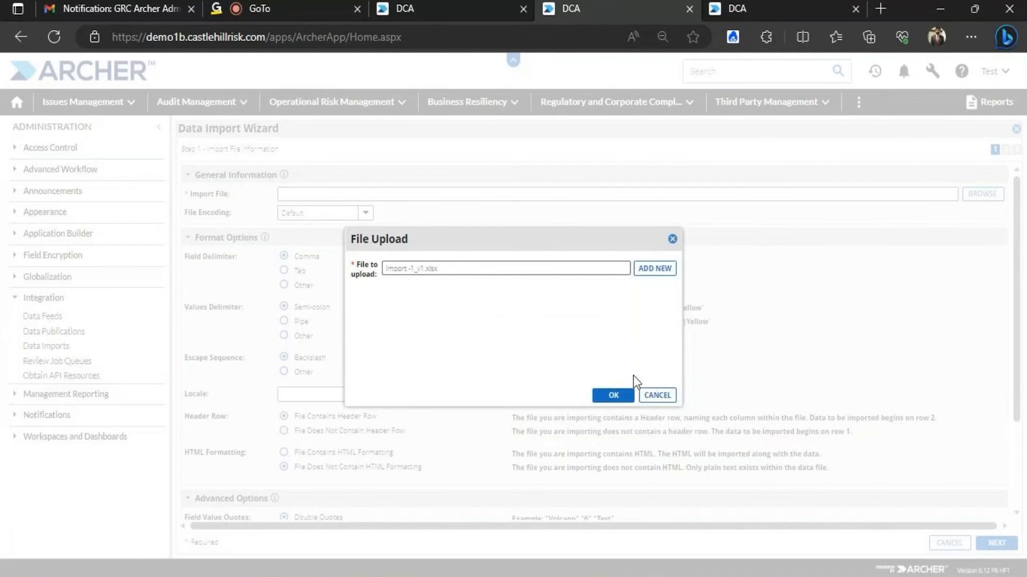
Cancel the file upload and close the Data Import Wizard
left_click(657, 395)
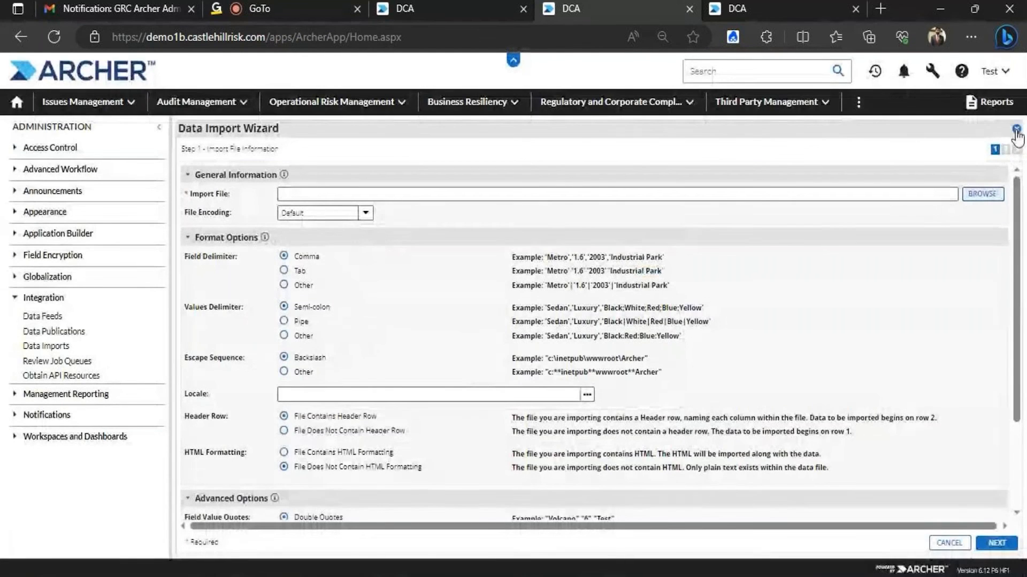
left_click(1015, 131)
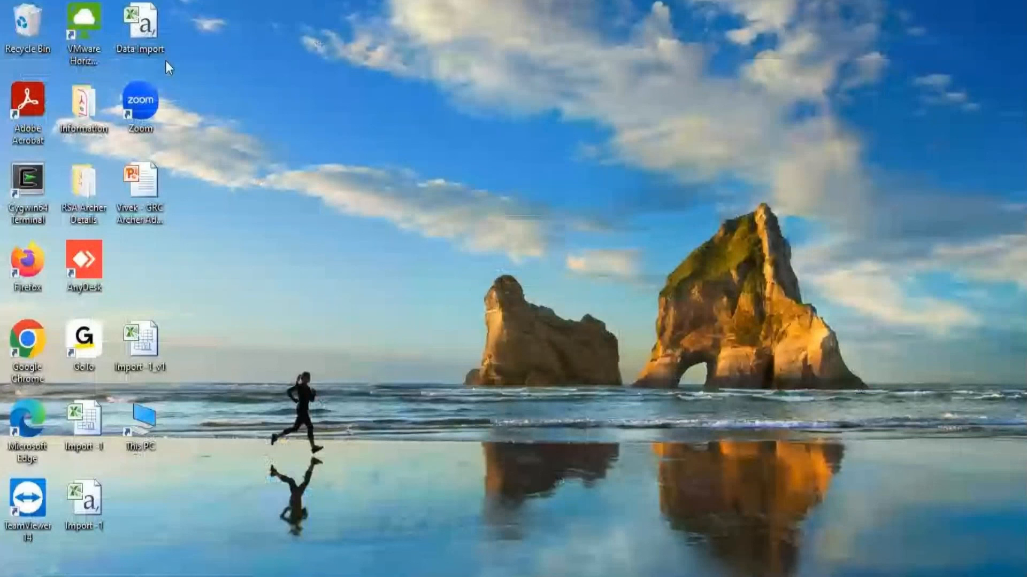
Open the Data Import workbook and autofit all column widths
double_click(166, 61)
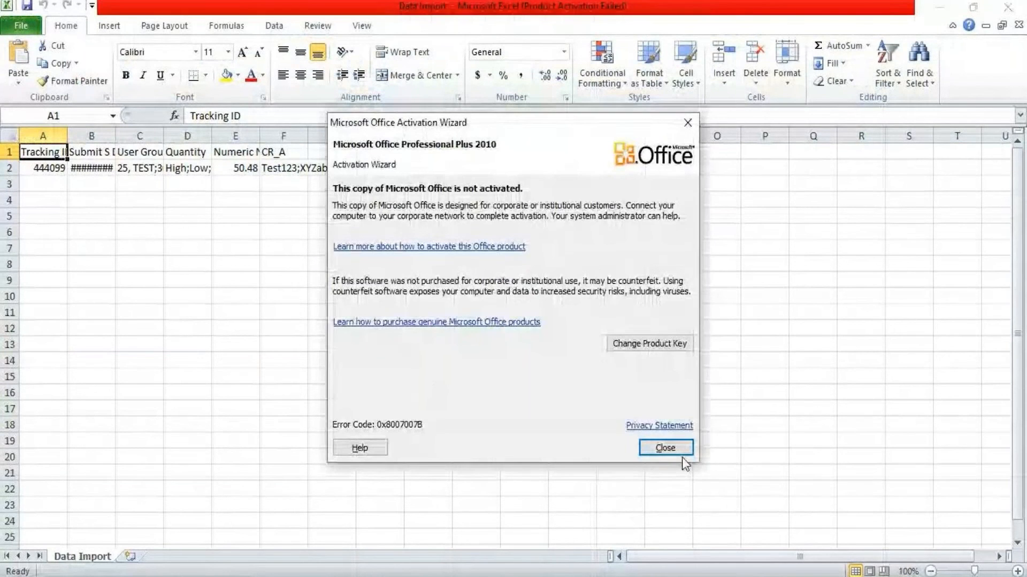
left_click(682, 458)
left_click(10, 135)
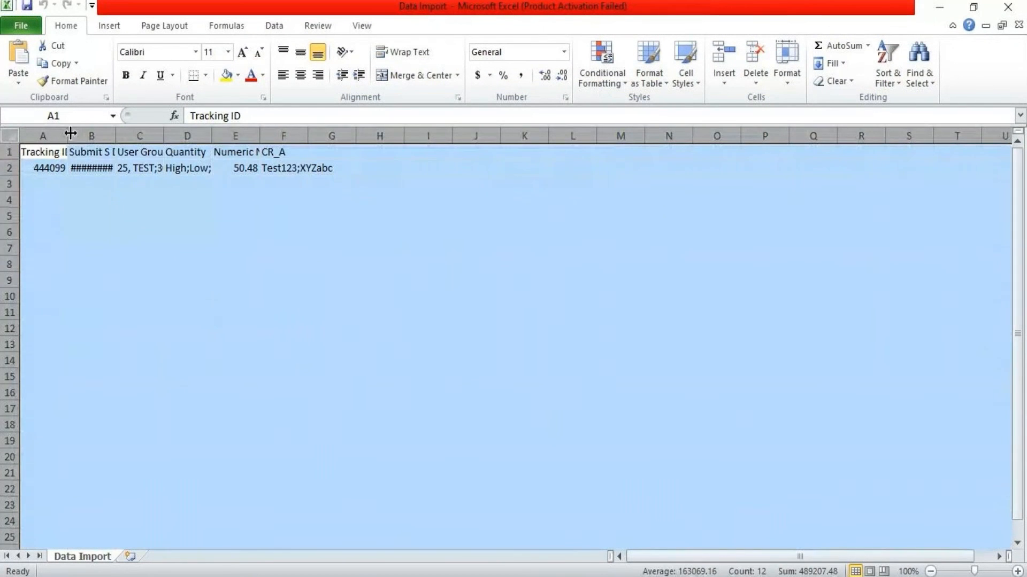
double_click(68, 134)
left_click(295, 220)
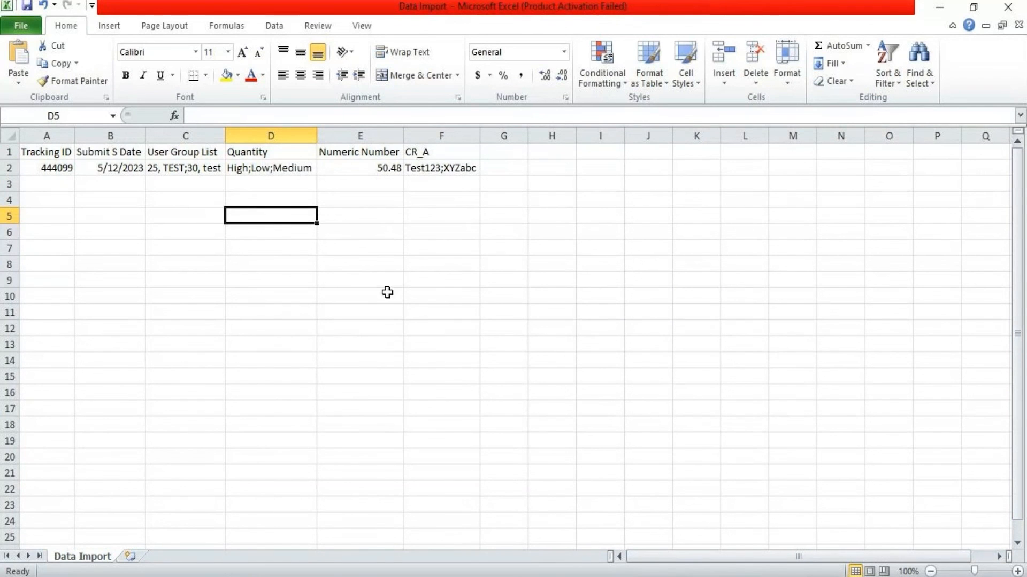
Left-align the row 2 values A2:F2 and check the Quantity value in D2
left_click_drag(56, 167, 416, 167)
left_click(283, 75)
left_click(244, 218)
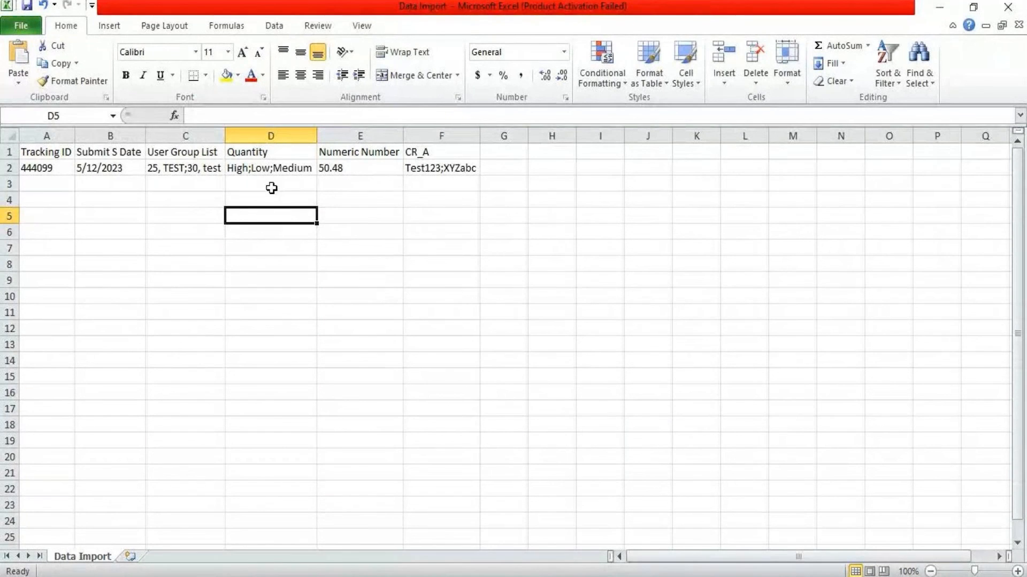
left_click(255, 169)
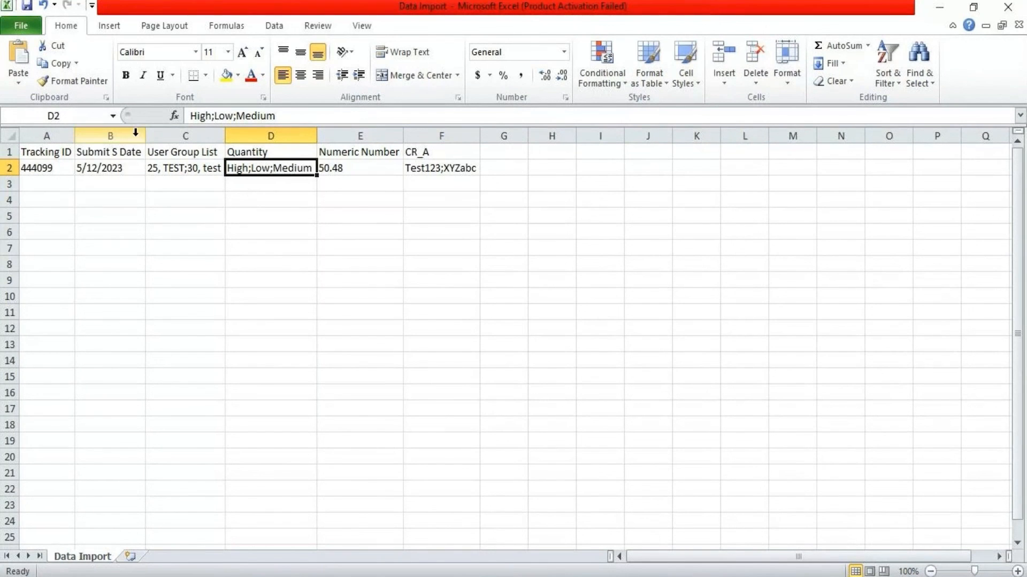
Type a 'Lastname, Firstname' note in D4 and autofit column D to fit it
left_click(166, 167)
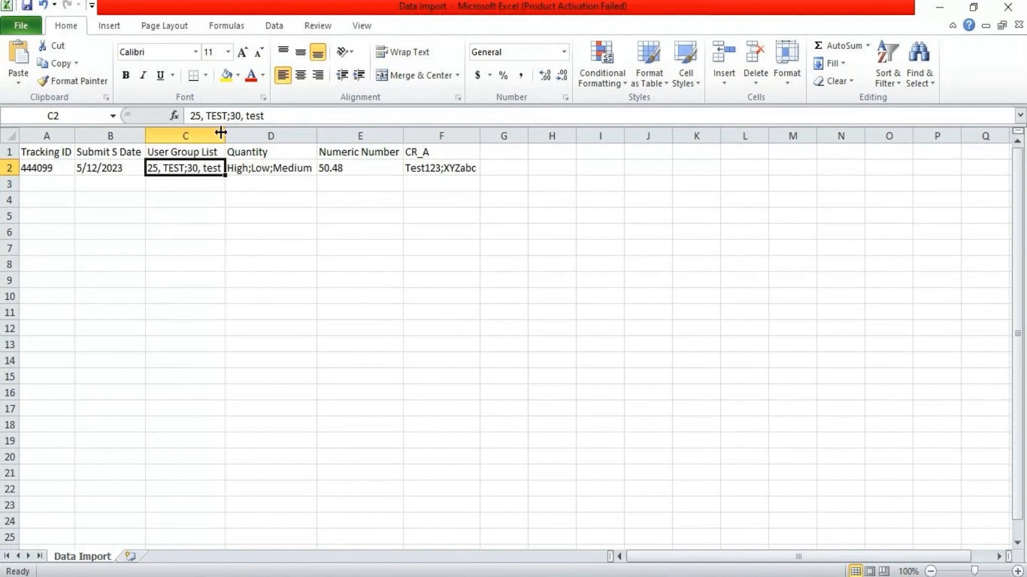
left_click(271, 200)
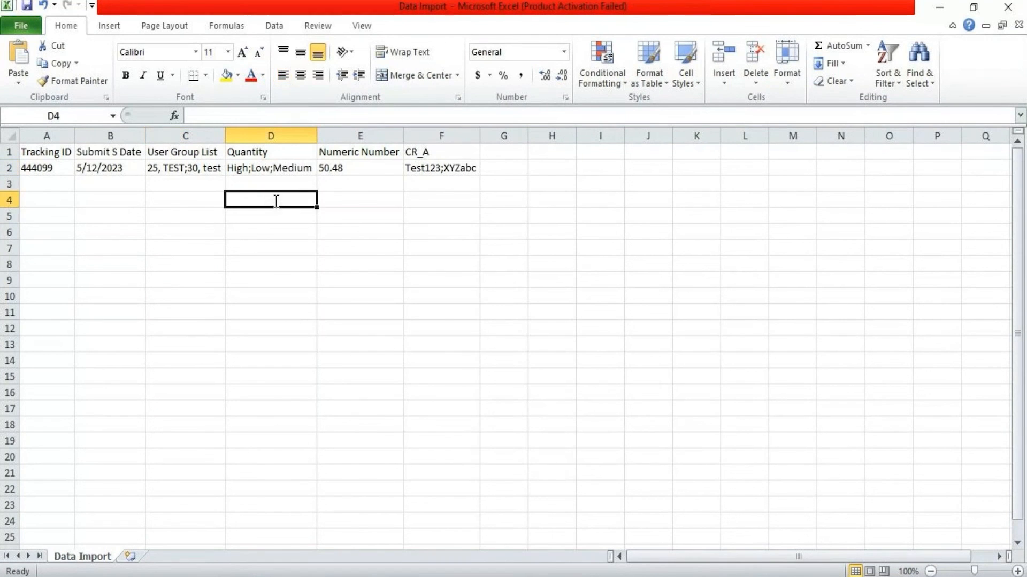
type("LS")
key("BackSpace")
type("as")
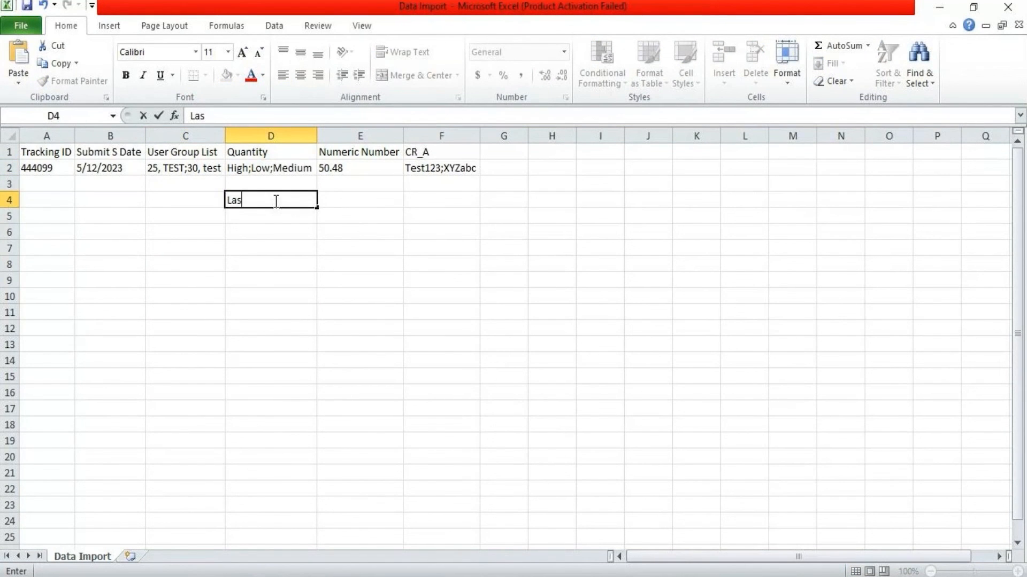
type("tname, FirstN")
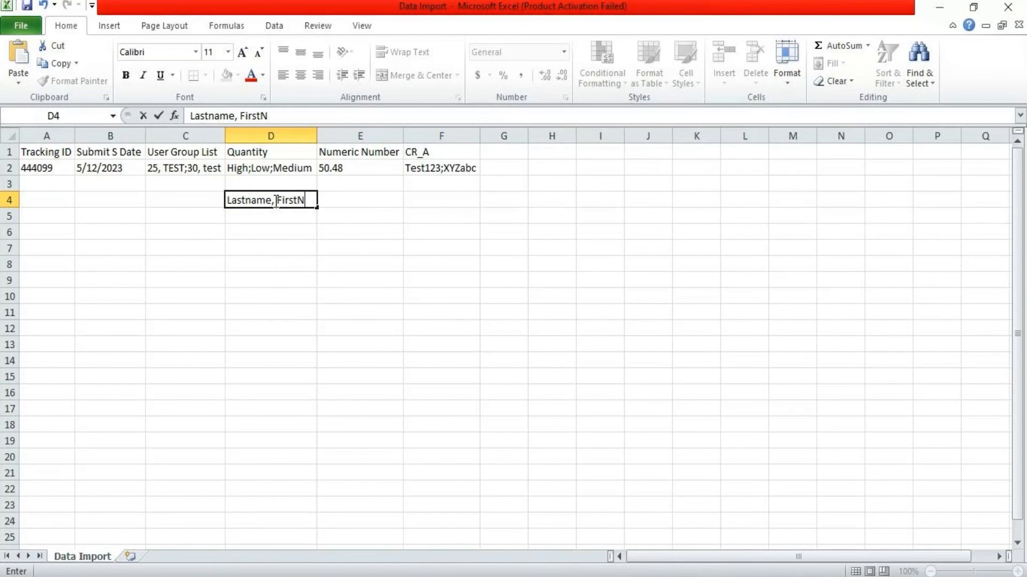
key("BackSpace")
type("name")
left_click(289, 227)
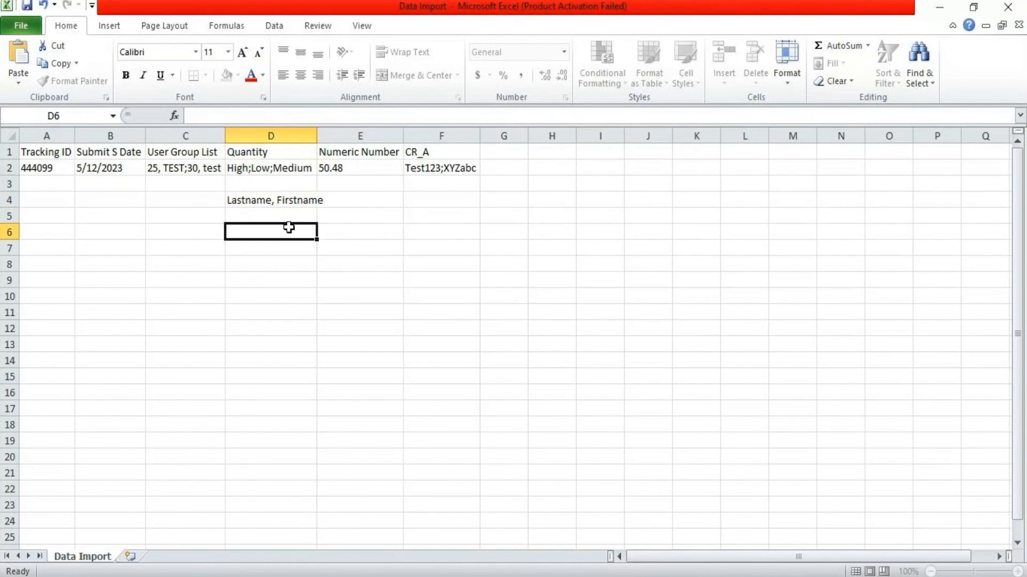
double_click(316, 136)
left_click(300, 200)
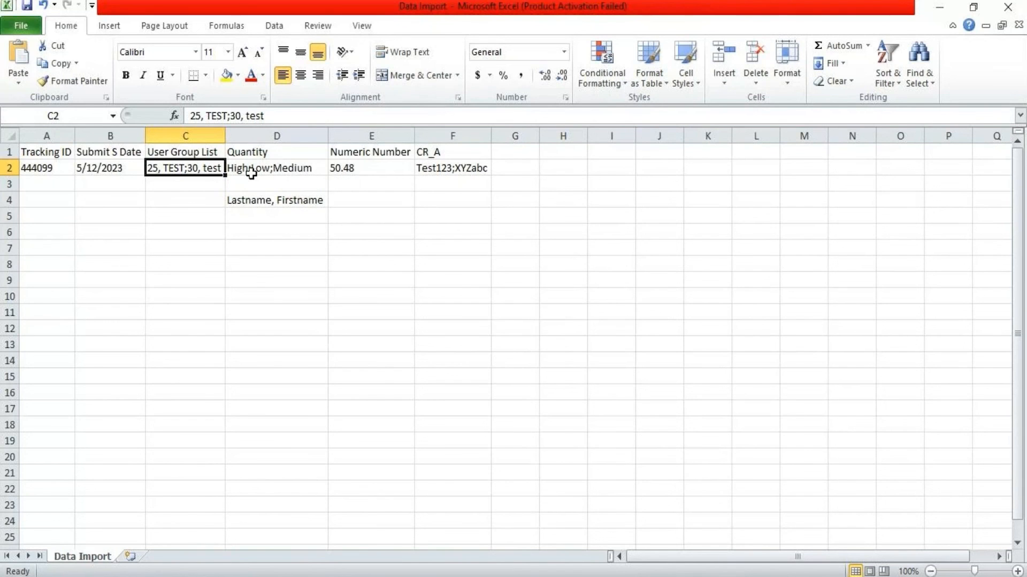
Clear the D4 note and delete every row from row 3 to the end of the sheet
left_click(288, 203)
key("Delete")
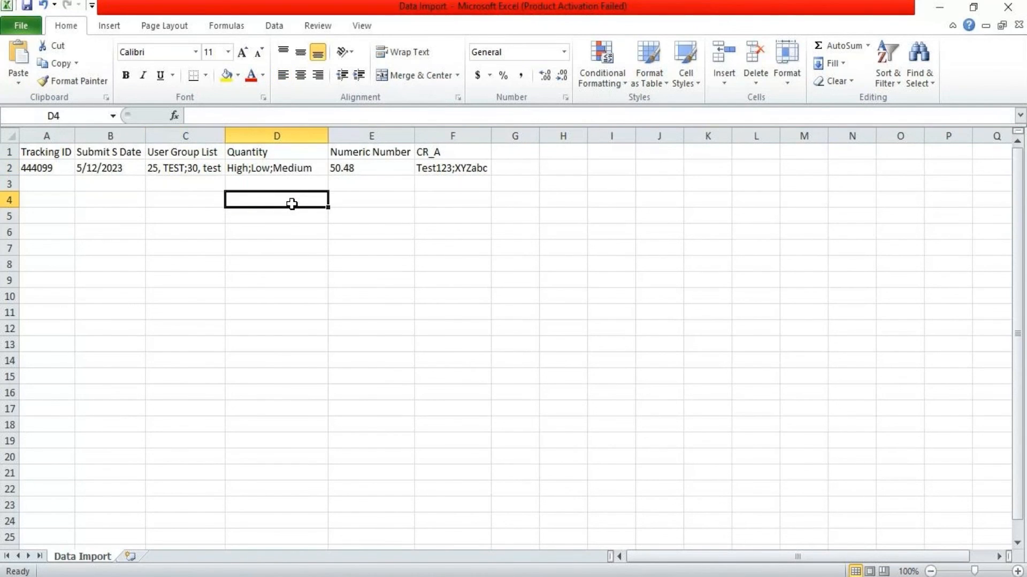
left_click(61, 185)
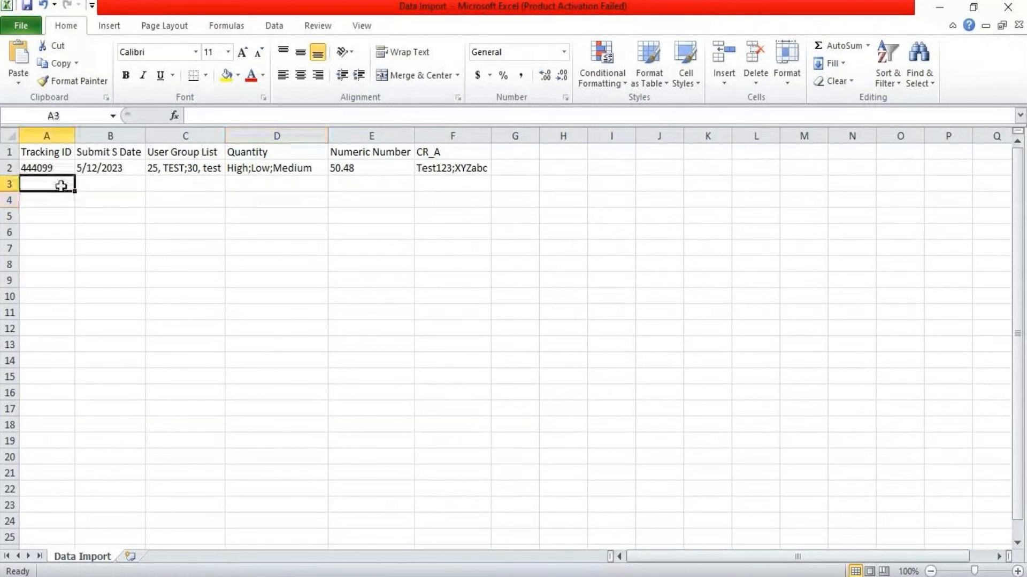
key("ctrl+shift+Right")
key("ctrl+shift+Down")
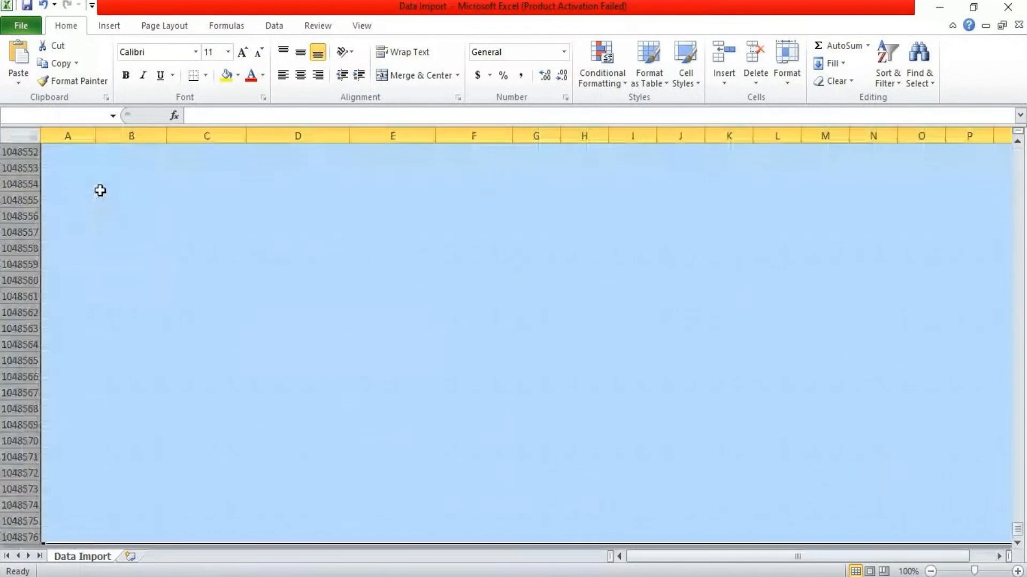
key("Delete")
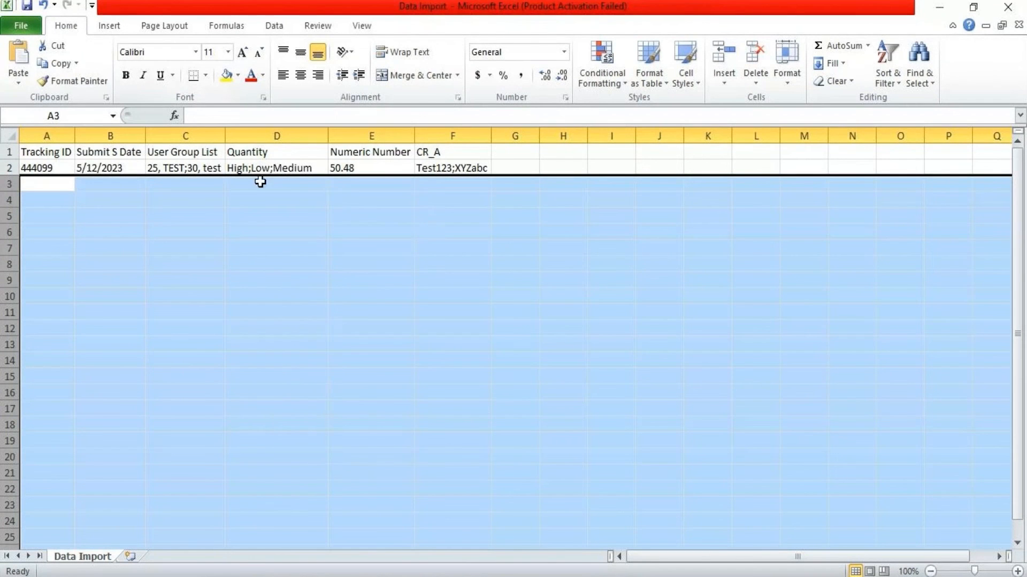
right_click(258, 236)
left_click(284, 362)
right_click(365, 230)
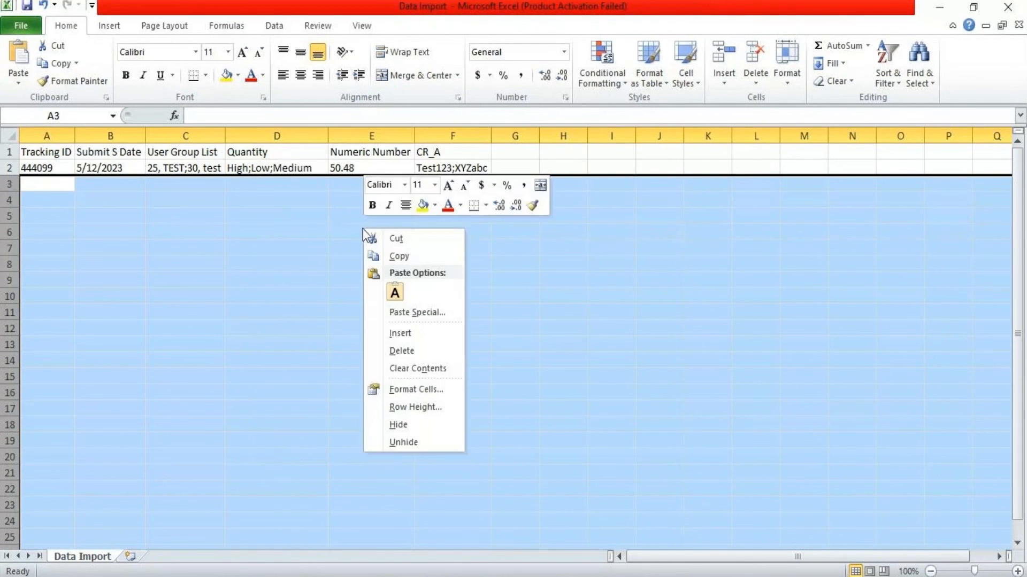
left_click(401, 352)
left_click(288, 264)
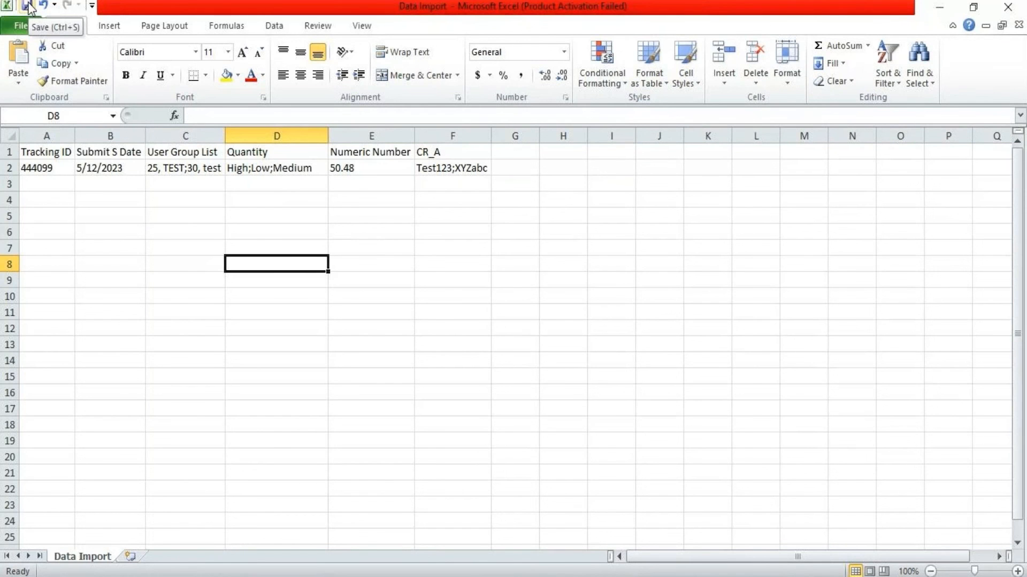
Copy Tracking ID 444099 from cell A2 in Excel into Archer's search box
mouse_move(334, 542)
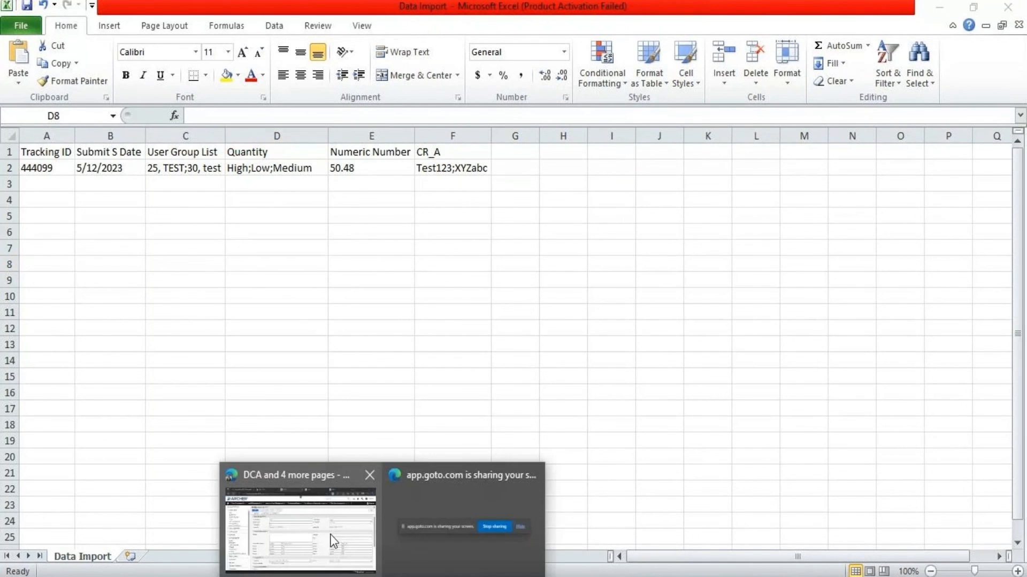
left_click(275, 524)
left_click(383, 574)
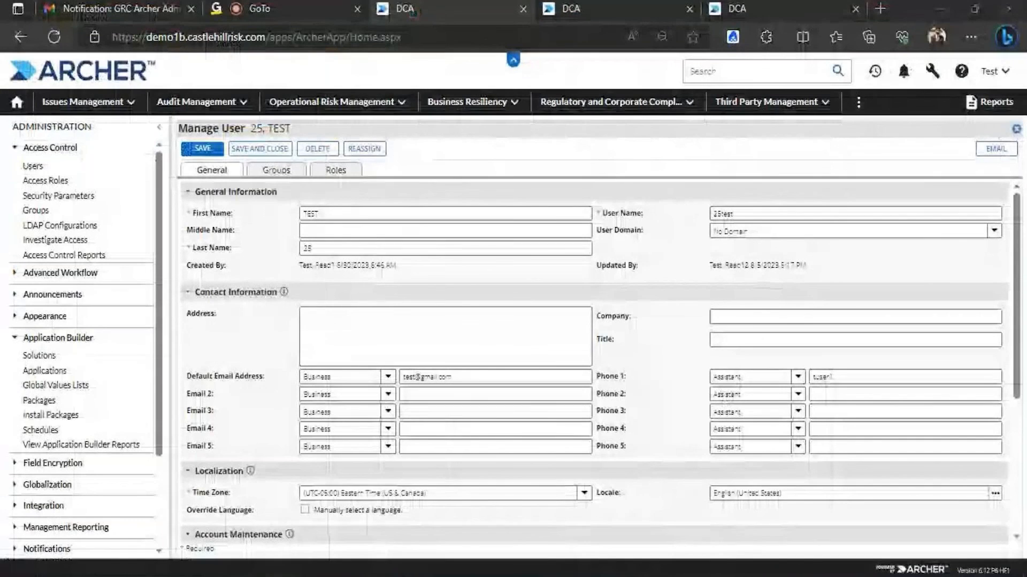
left_click(418, 574)
left_click(55, 170)
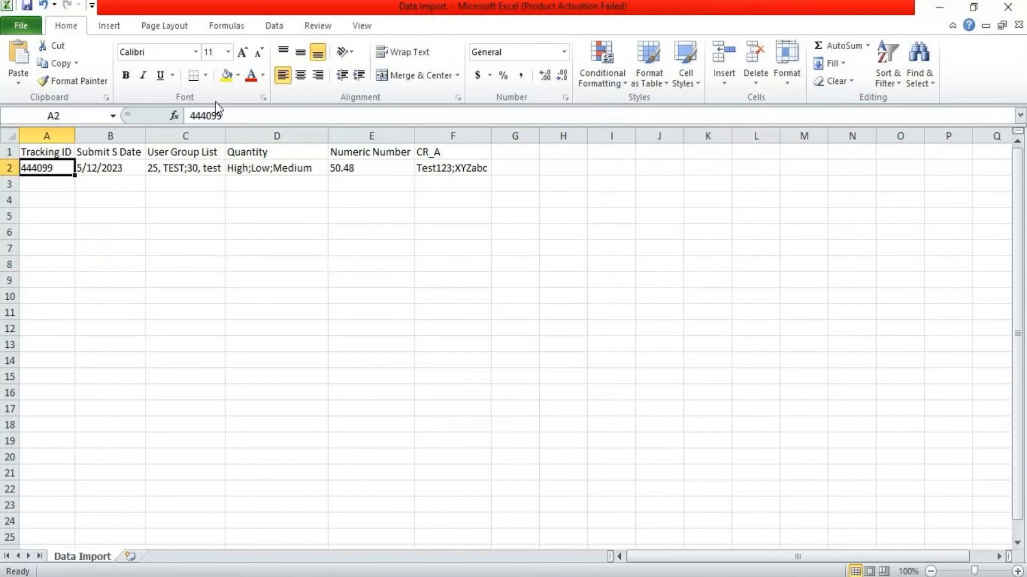
left_click_drag(233, 115, 189, 116)
key("ctrl+c")
left_click(417, 573)
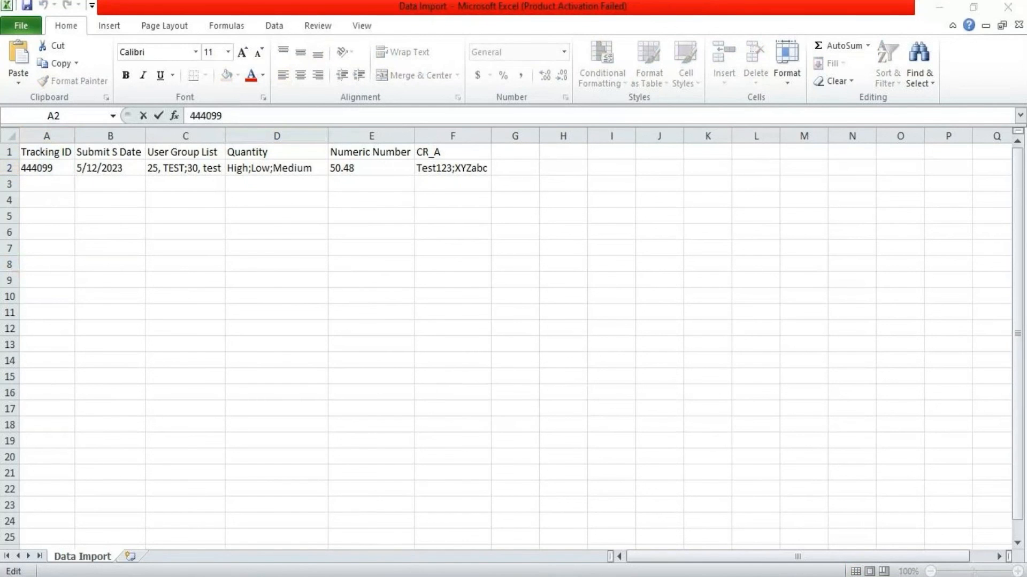
left_click(300, 521)
left_click(698, 71)
key("ctrl+v")
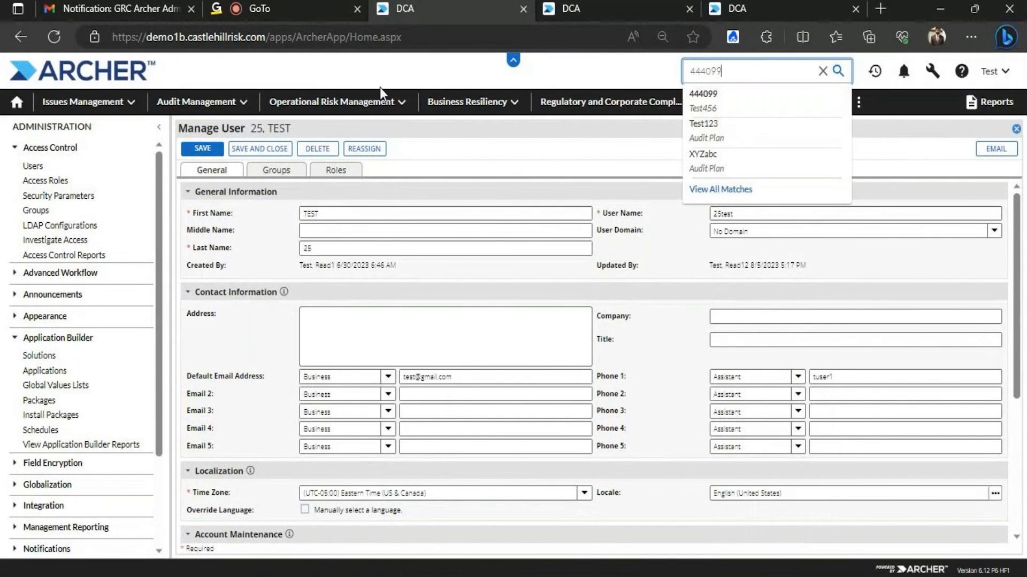
Open the Test456 record list and open record 439246 from its last row
left_click(250, 101)
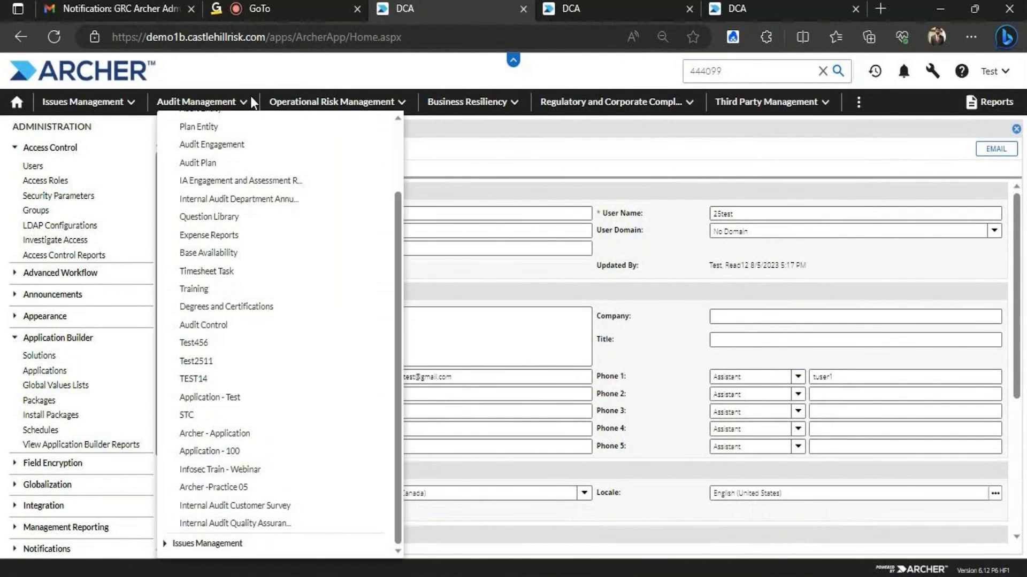
left_click(223, 342)
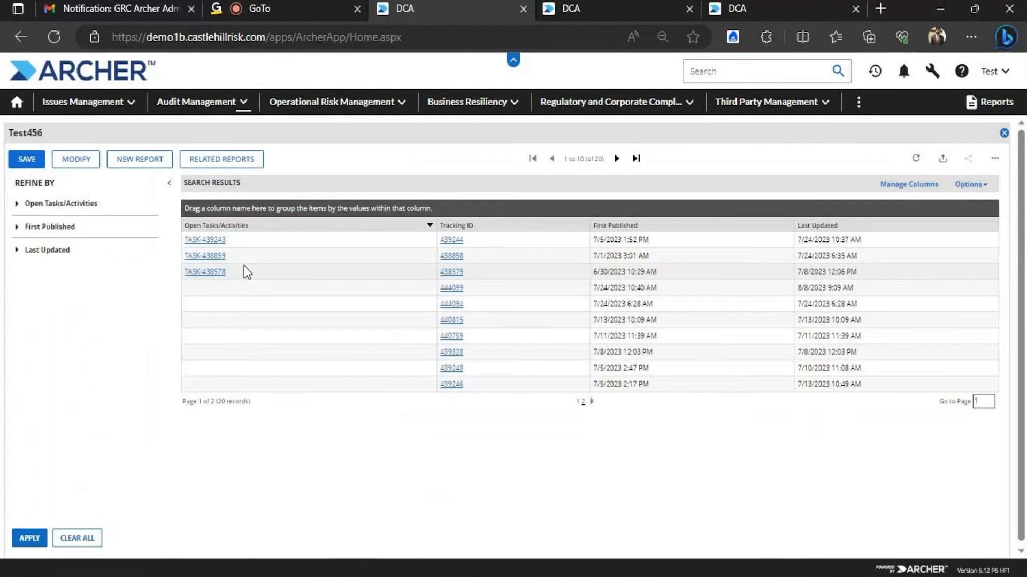
double_click(442, 275)
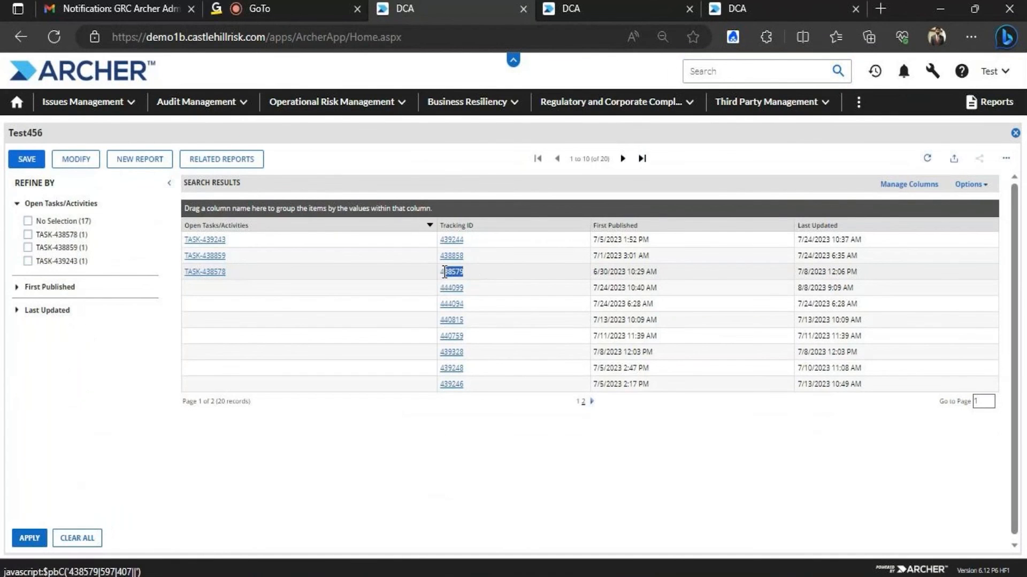
left_click_drag(467, 384, 440, 385)
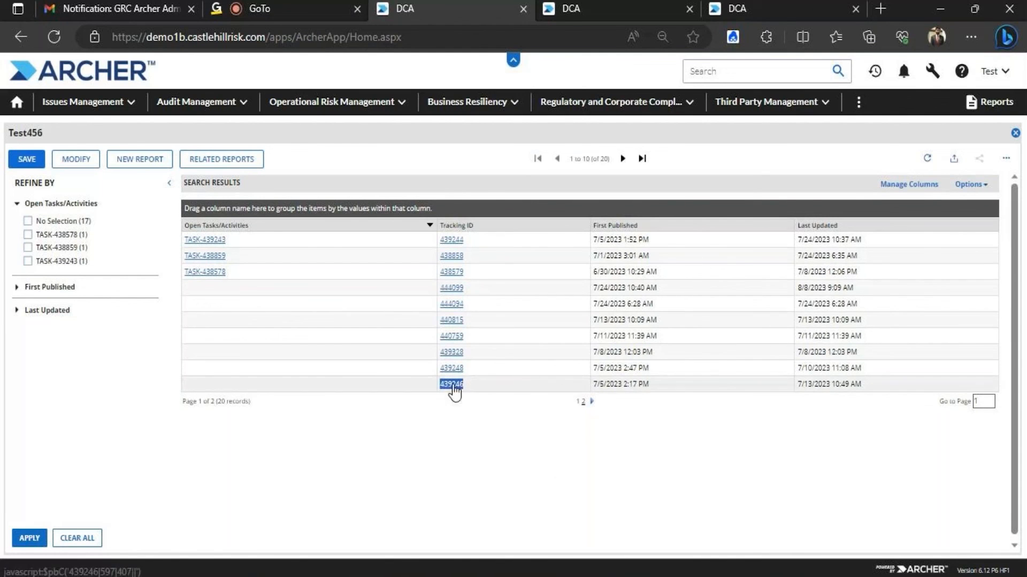
left_click(451, 386)
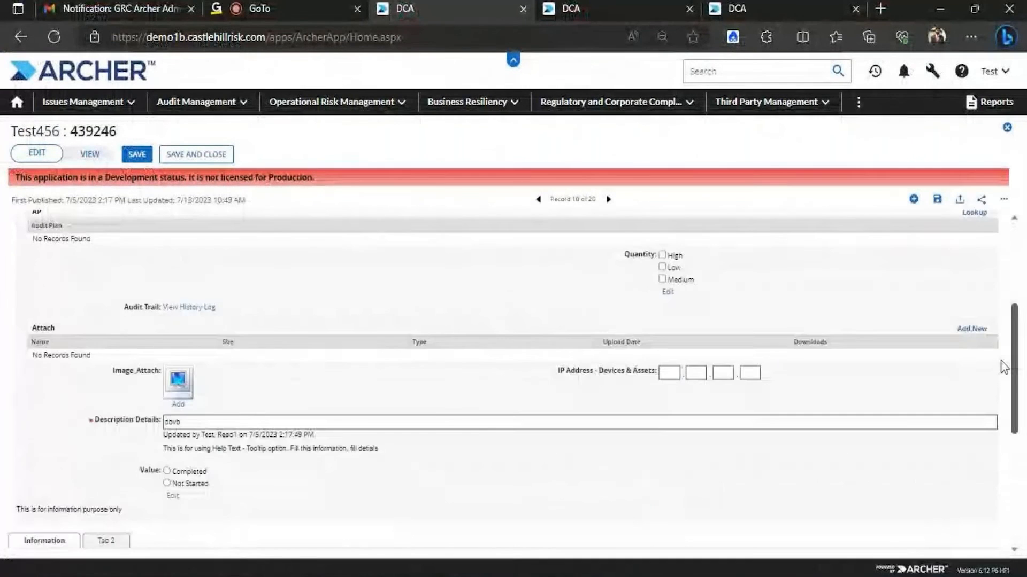
Put 439246 in A2 and delete the unused rows below row 2 and columns from G
scroll(1004, 367, "down", 4)
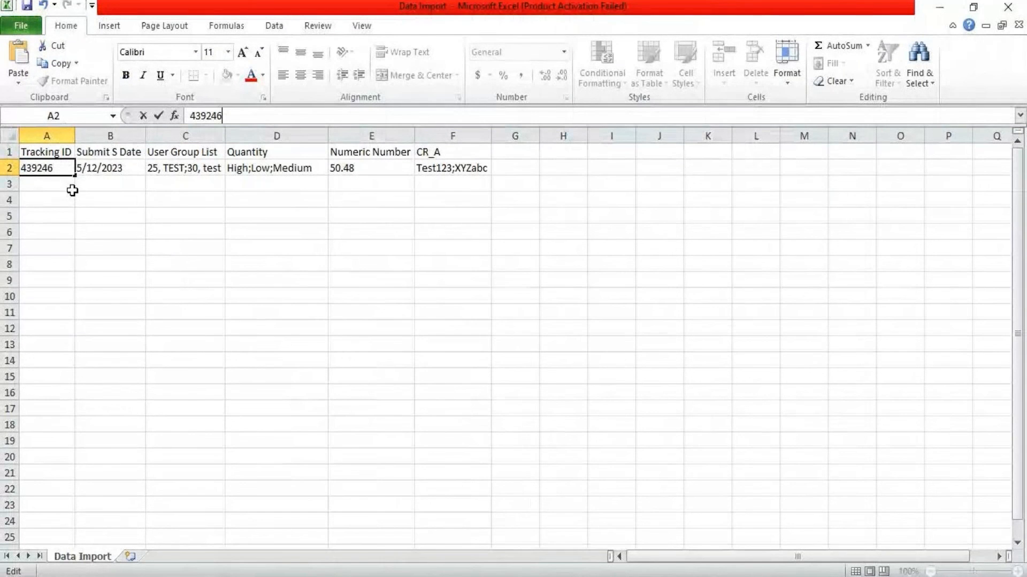
left_click(107, 230)
left_click(68, 183)
key("shift+space")
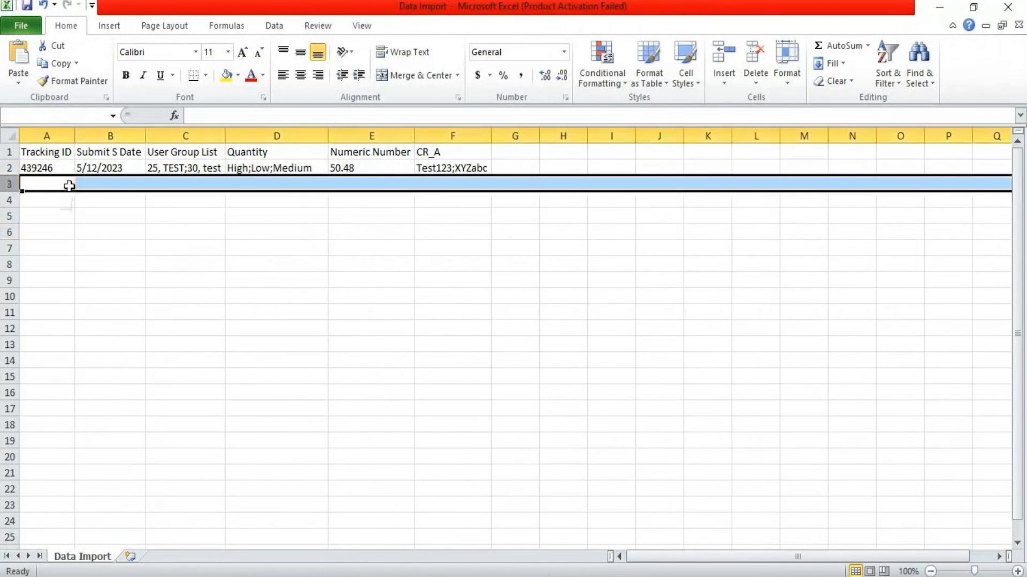
key("ctrl+shift+Down")
key("ctrl+BackSpace")
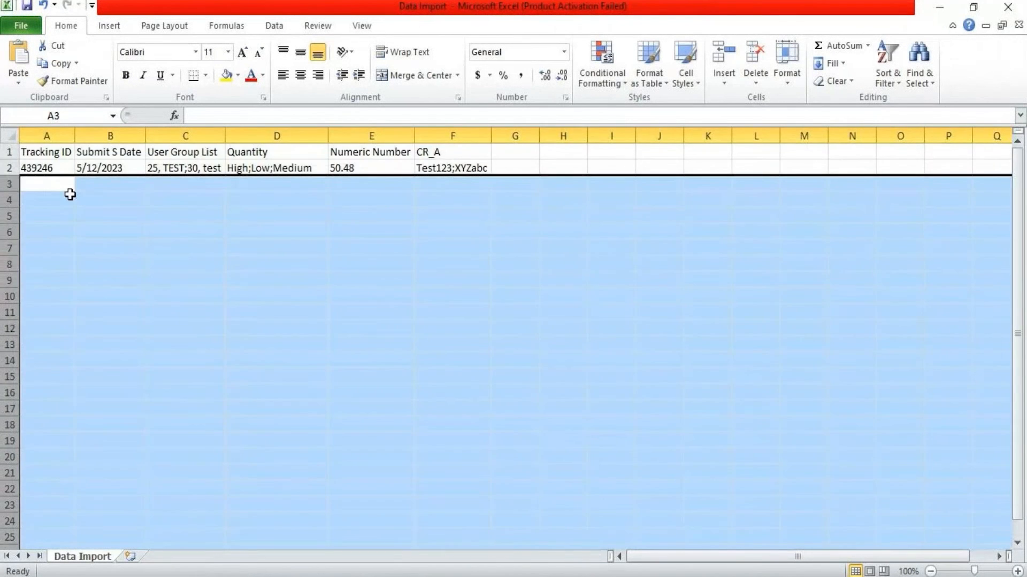
right_click(98, 226)
left_click(133, 351)
left_click(514, 133)
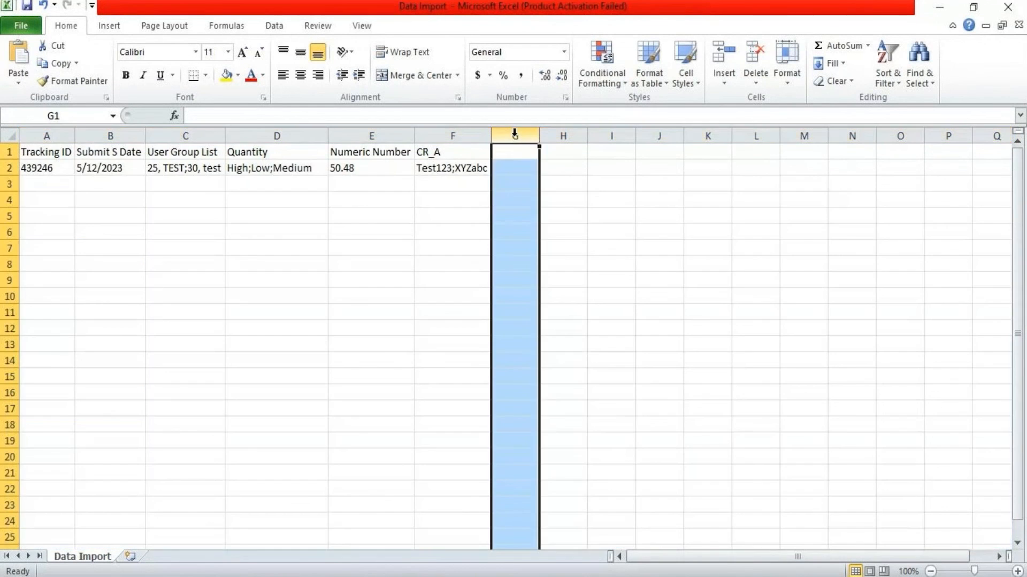
key("ctrl+shift+Right")
key("ctrl+BackSpace")
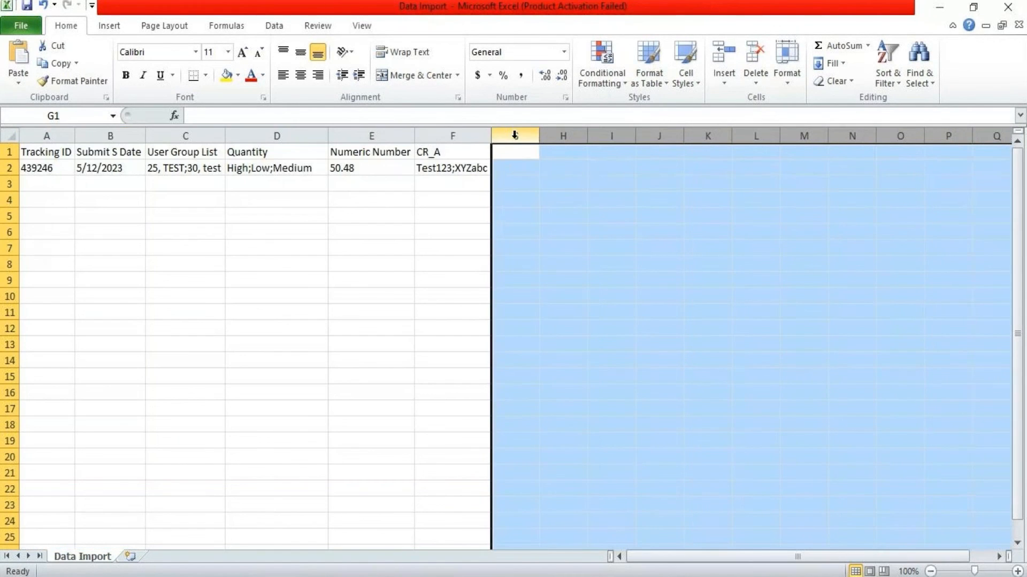
right_click(519, 201)
key("Escape")
Save over Data Import.csv in CSV format and close Excel without saving again
left_click(22, 27)
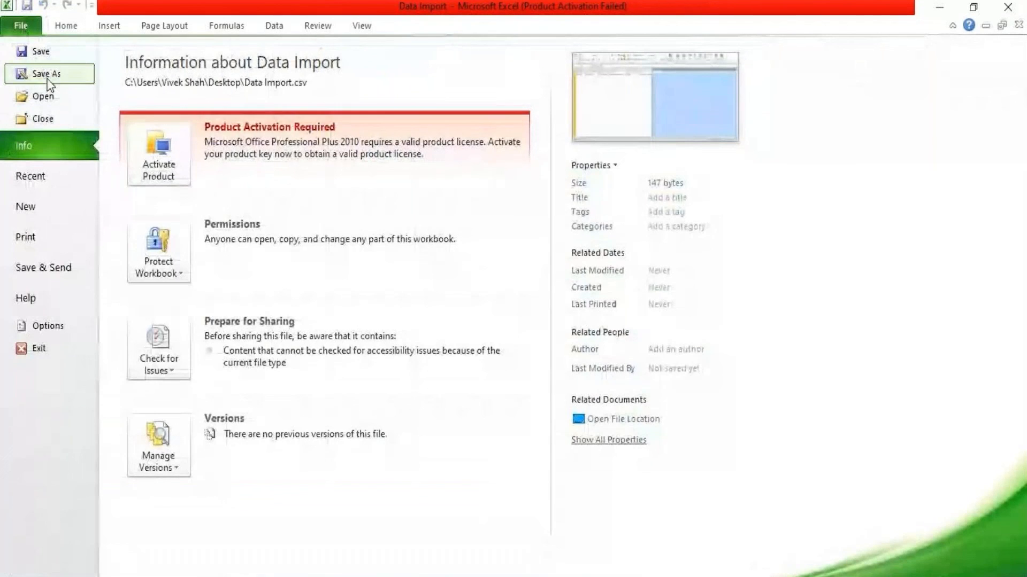
left_click(46, 75)
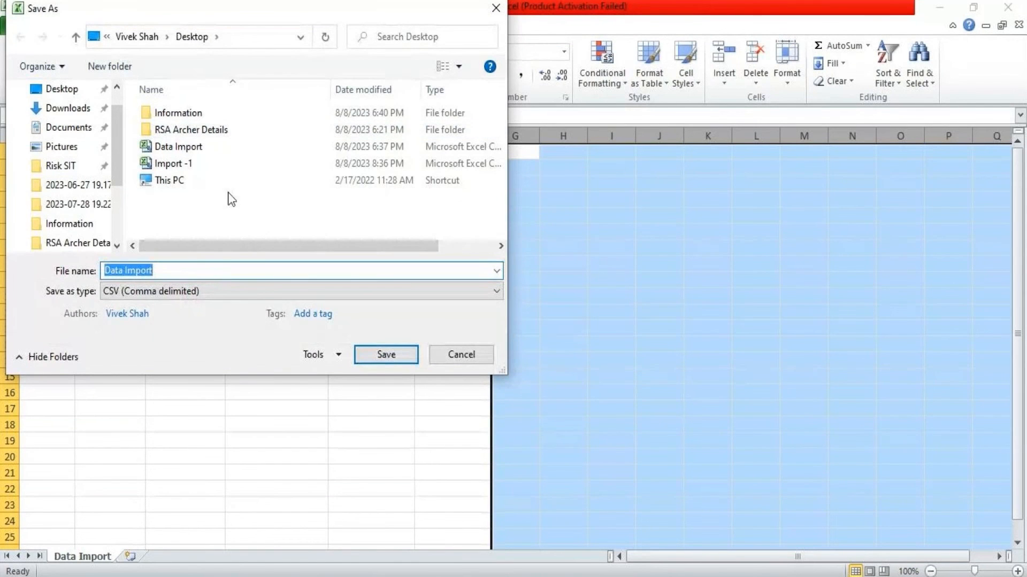
left_click(374, 359)
left_click(540, 300)
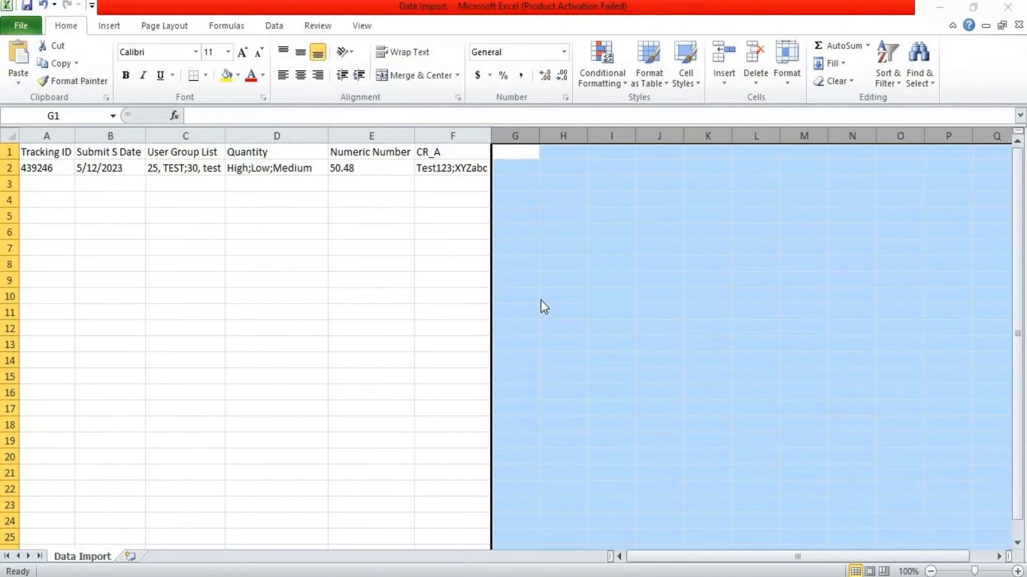
left_click(478, 351)
left_click(687, 248)
left_click(1008, 8)
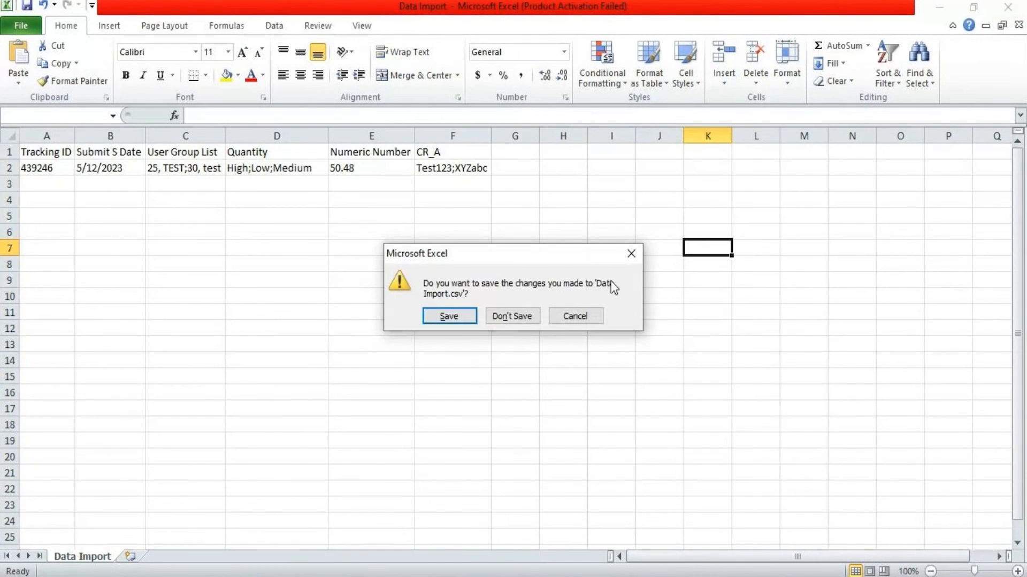
left_click(521, 316)
left_click(592, 6)
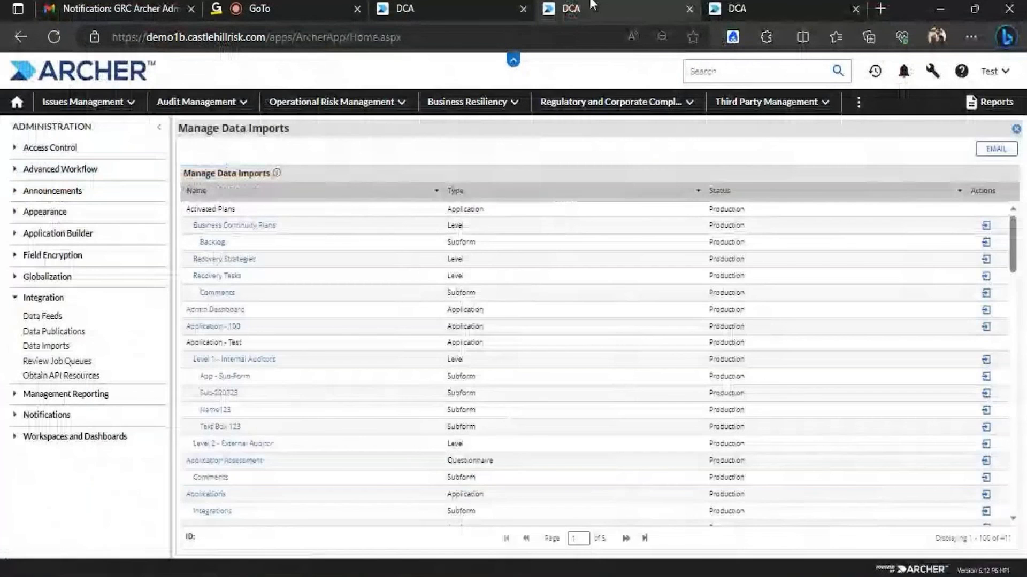
Reload the Manage Data Imports list from the Administration menu
left_click(745, 8)
left_click(626, 8)
left_click(928, 71)
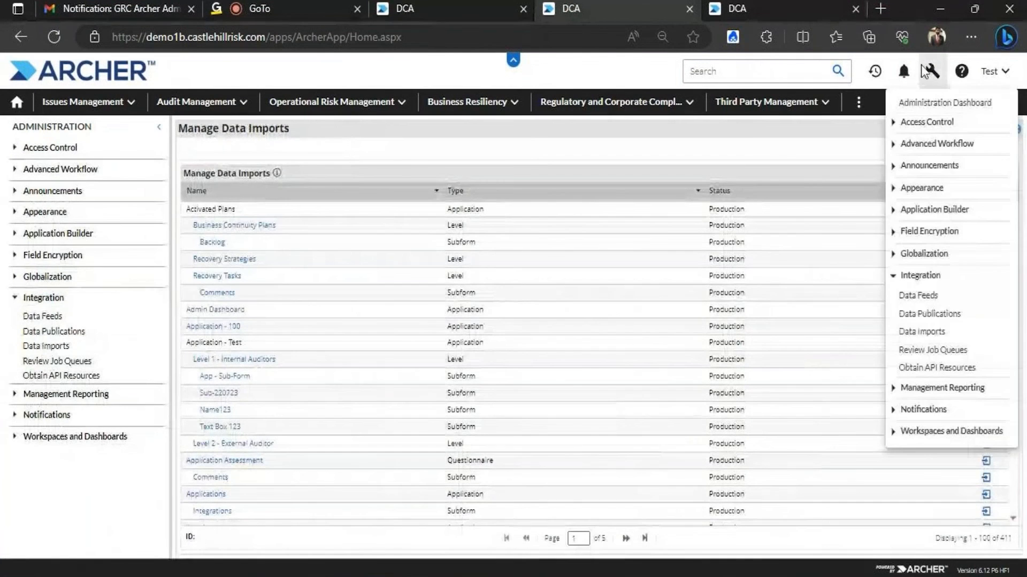
left_click(935, 333)
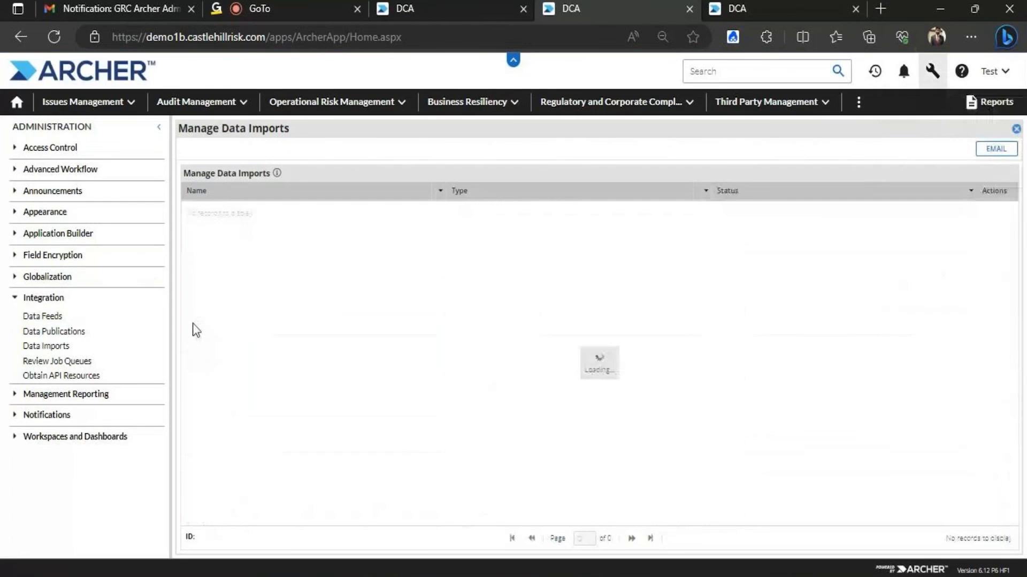
Filter import names containing 'Te' and start a data import for Test456's Worldwide level
left_click(436, 191)
mouse_move(438, 244)
mouse_move(571, 247)
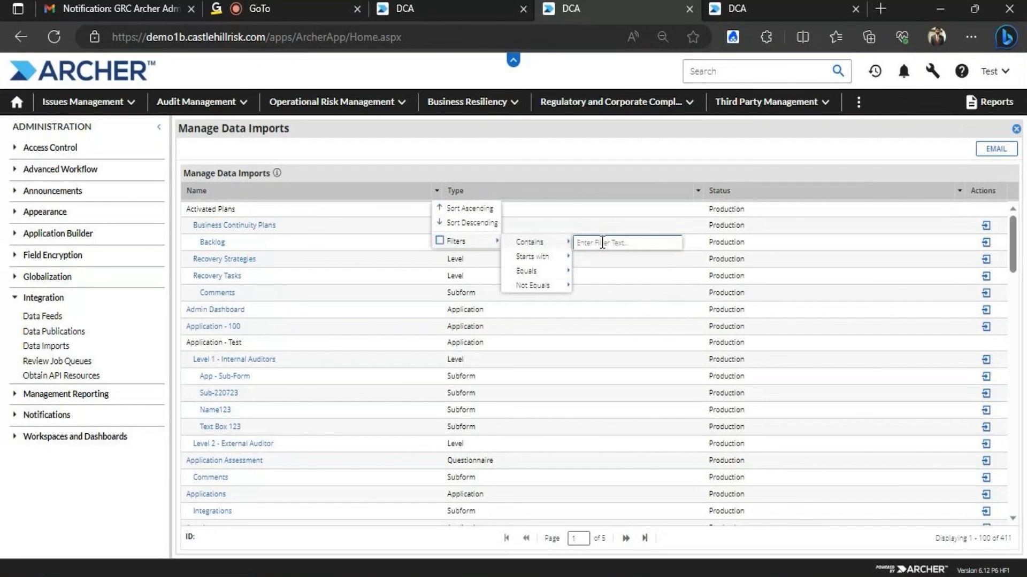
left_click(602, 243)
type("Test")
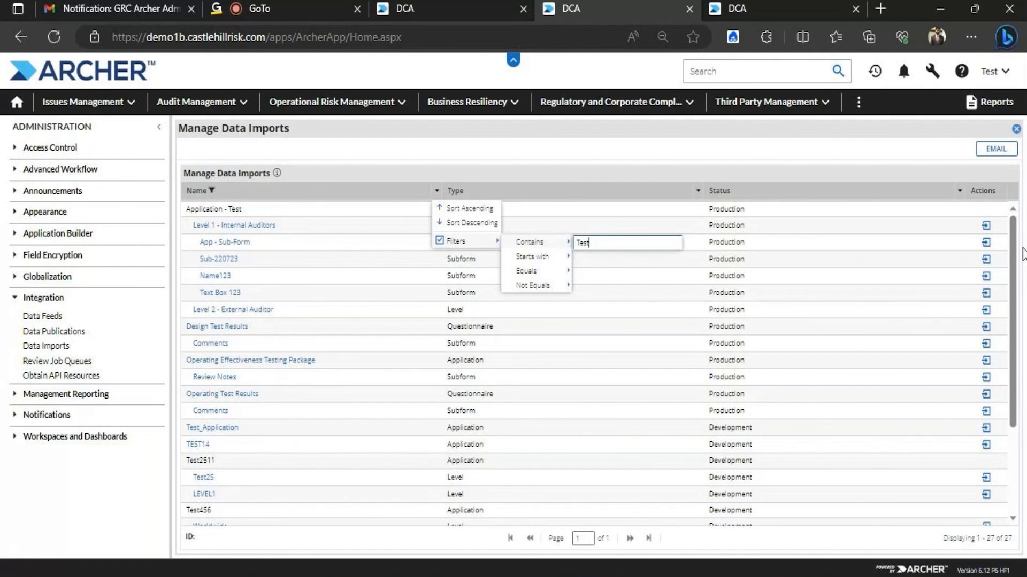
left_click_drag(1012, 254, 1002, 347)
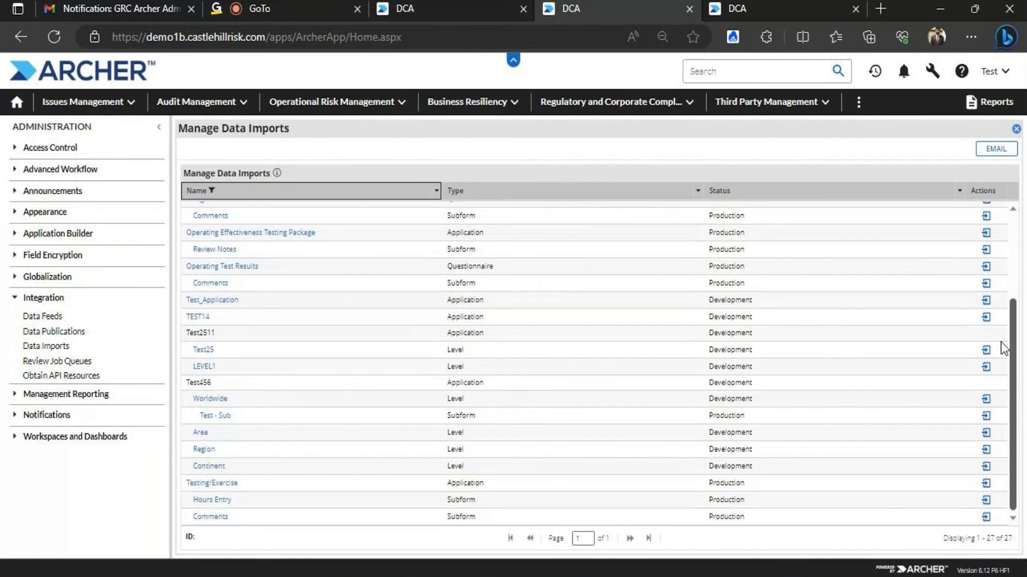
left_click(225, 402)
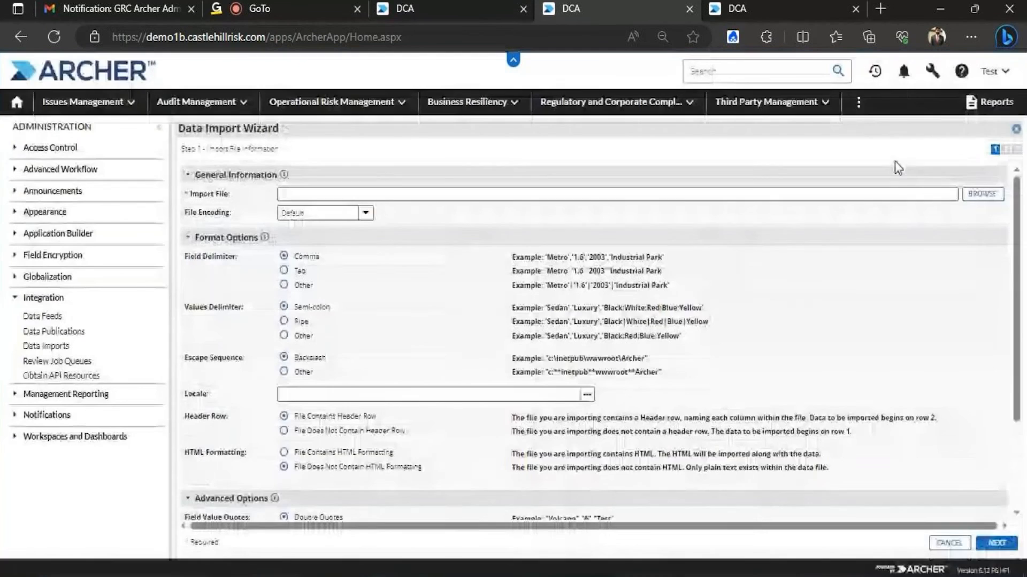
left_click(982, 194)
Upload Data Import.csv as the import file and continue to identification
left_click(662, 268)
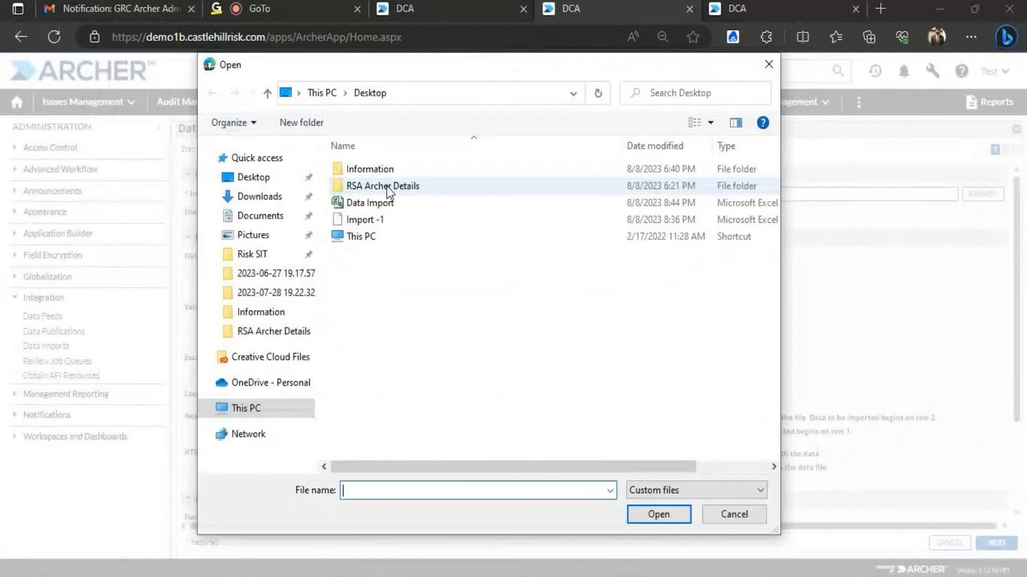
double_click(390, 205)
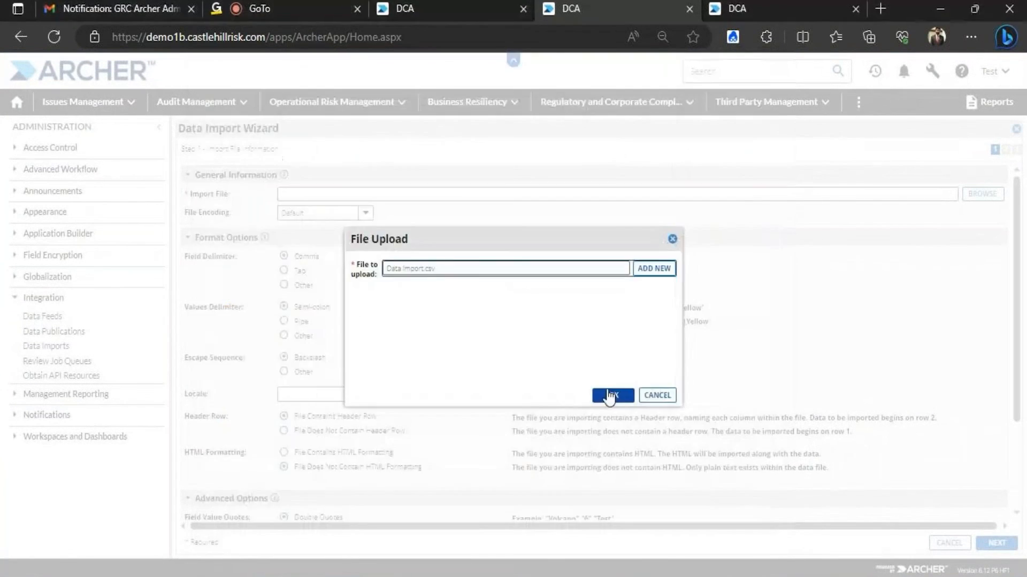
left_click(610, 396)
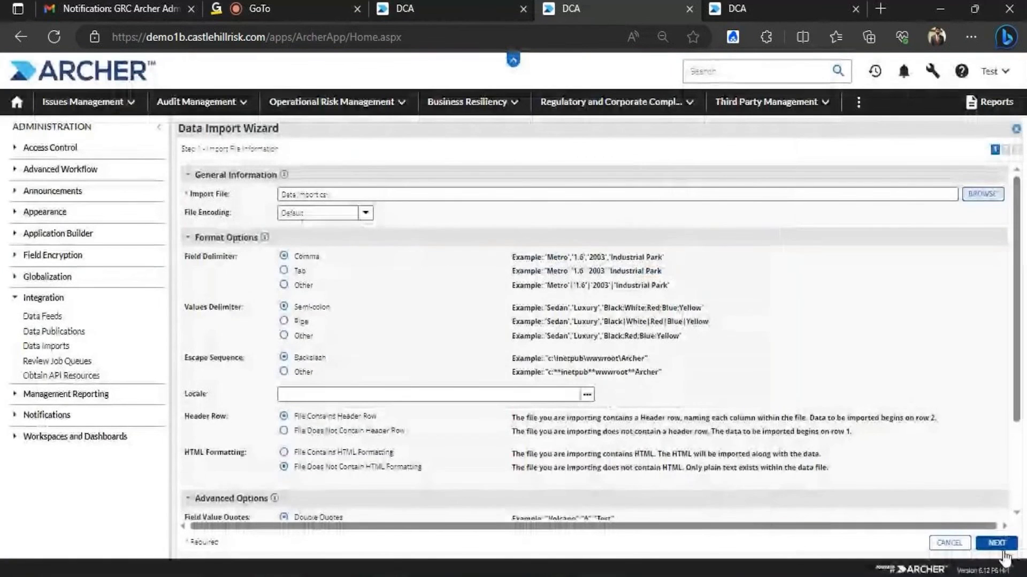
left_click(997, 543)
Set the import type to Update Existing Records with Tracking ID as the lookup field
left_click(510, 194)
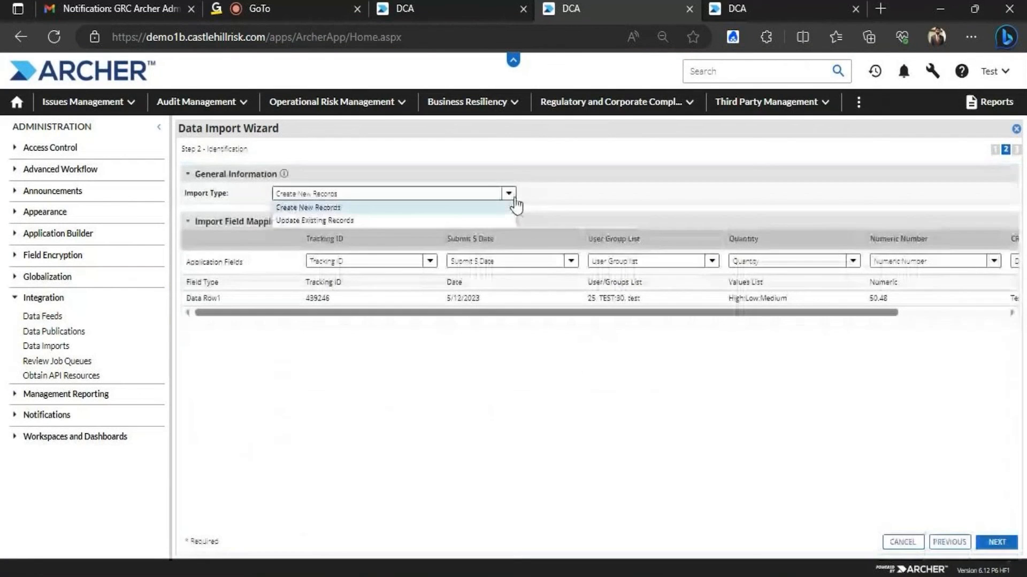
left_click(354, 220)
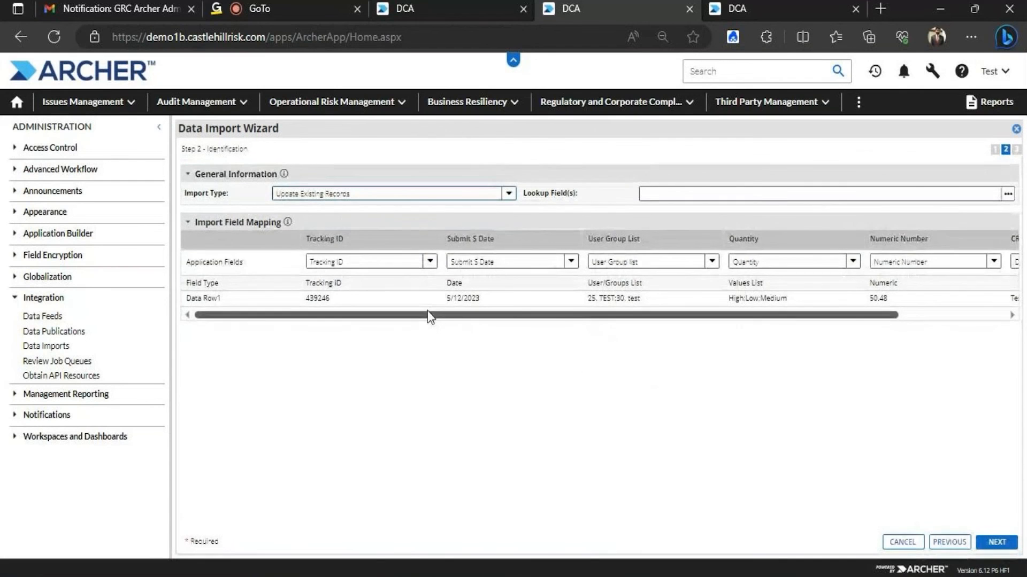
left_click_drag(430, 316, 793, 320)
left_click(1008, 194)
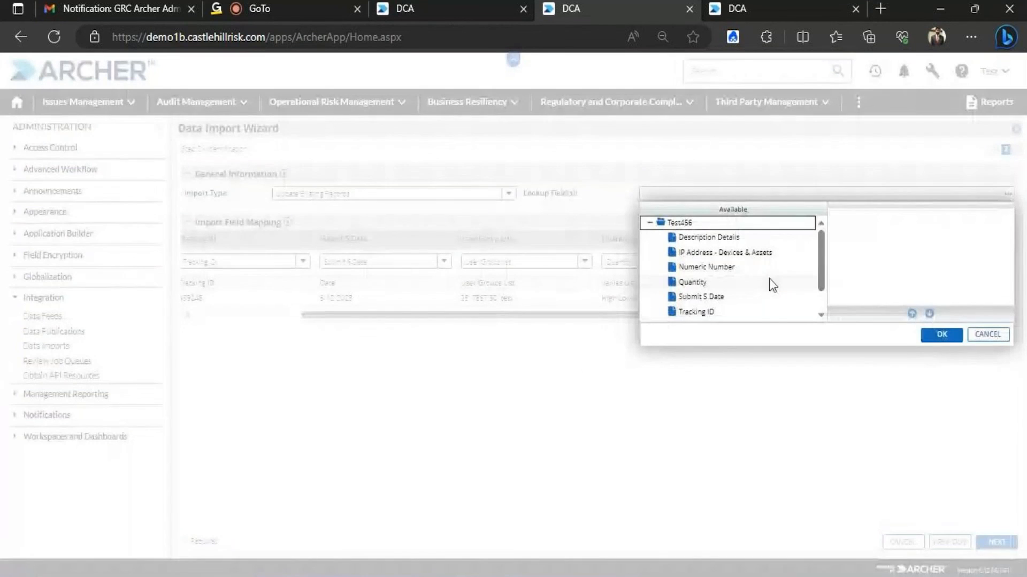
double_click(727, 311)
left_click(941, 335)
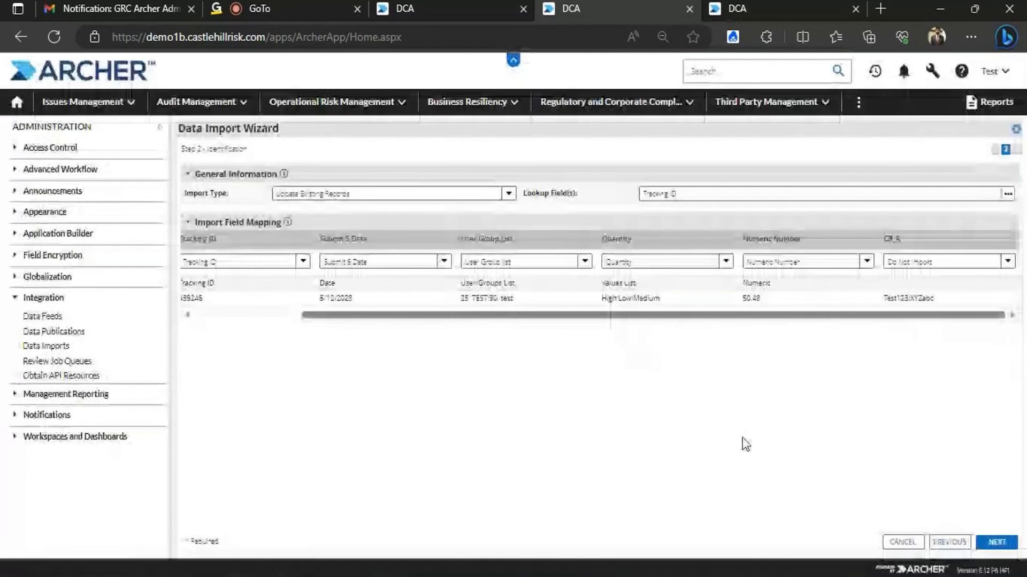
left_click_drag(745, 317, 533, 320)
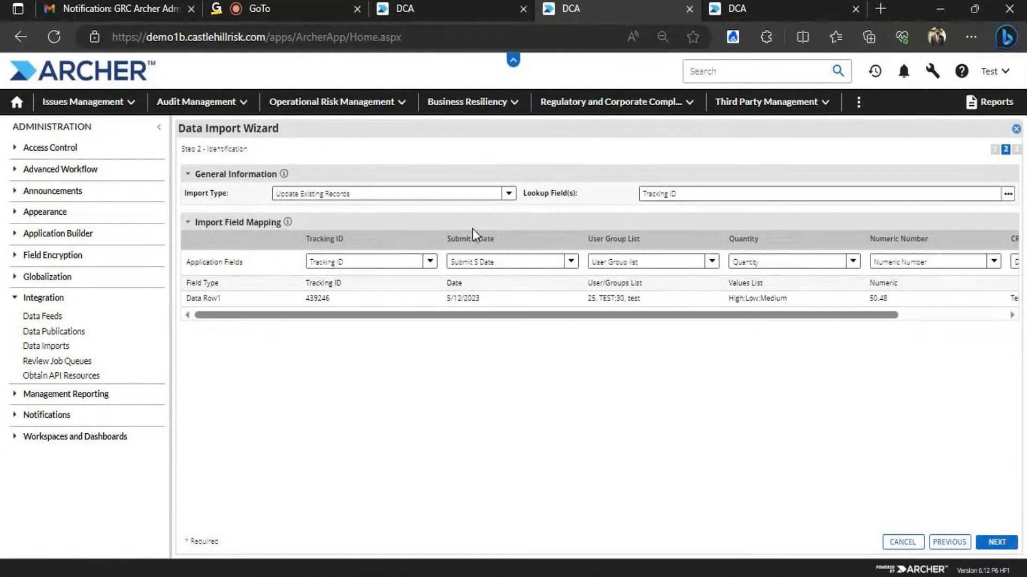
left_click_drag(502, 316, 609, 317)
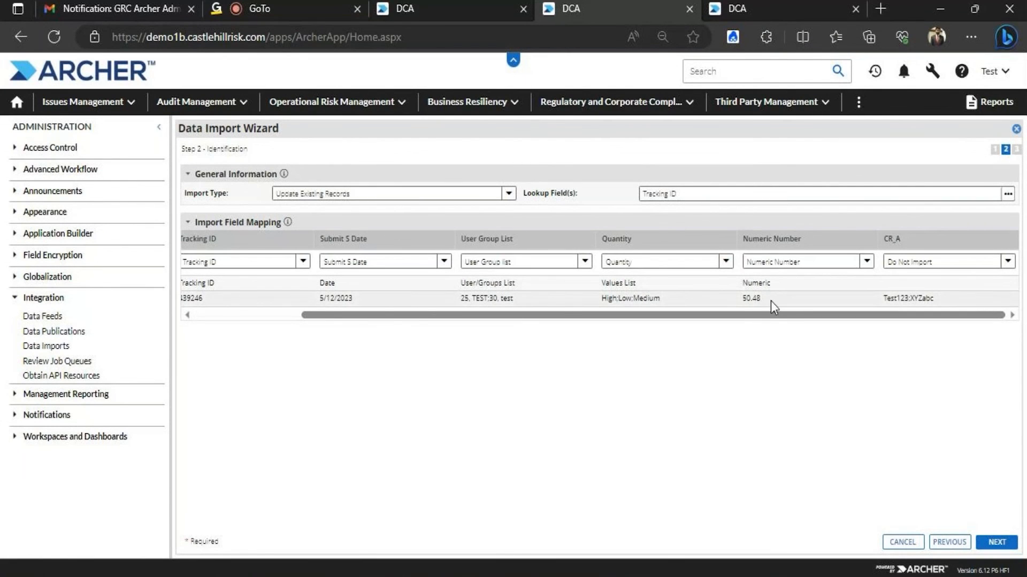
Map the CR_A column to the CR_A (Audit Plan) field and continue to the summary
left_click(1008, 261)
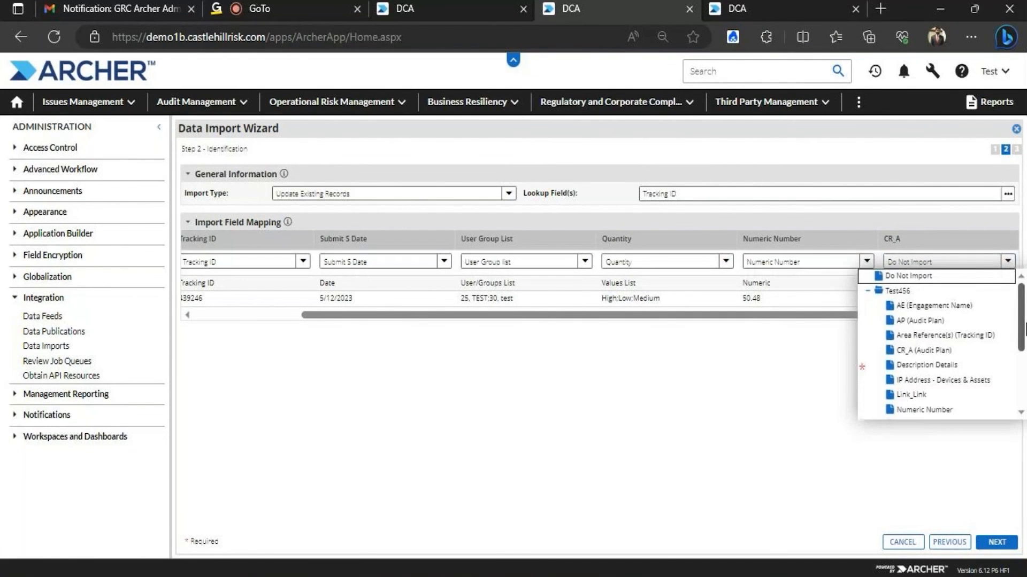
left_click(919, 350)
left_click_drag(935, 320, 949, 297)
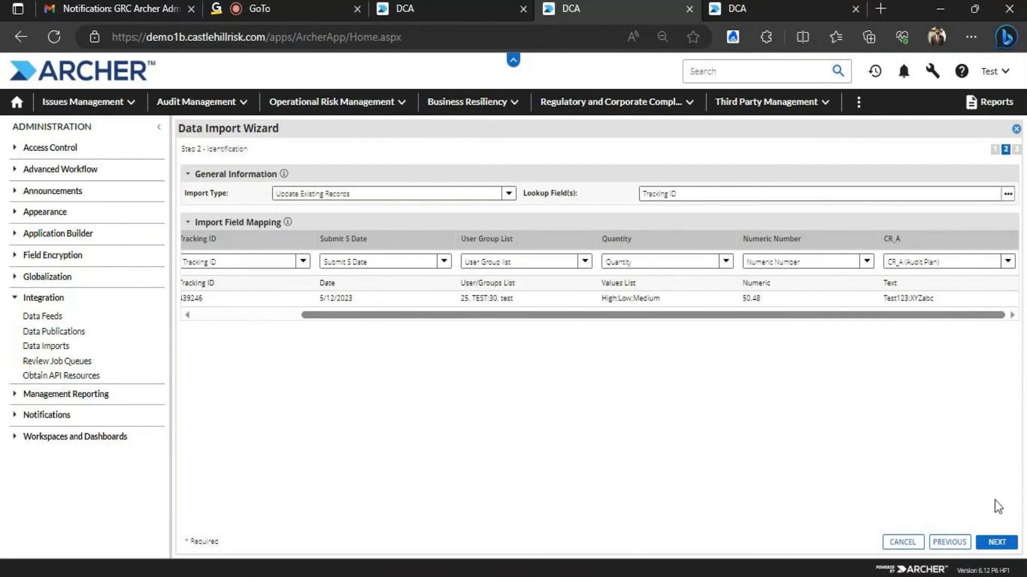
left_click(997, 542)
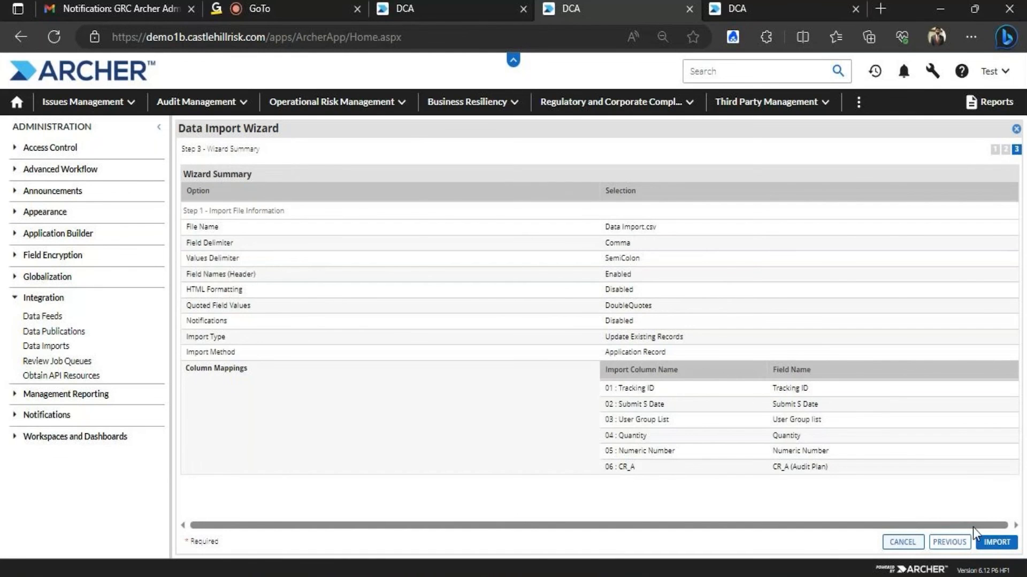
Run the Data Import.csv import and close the '1 Rows of 1 succeeded' result
left_click(989, 543)
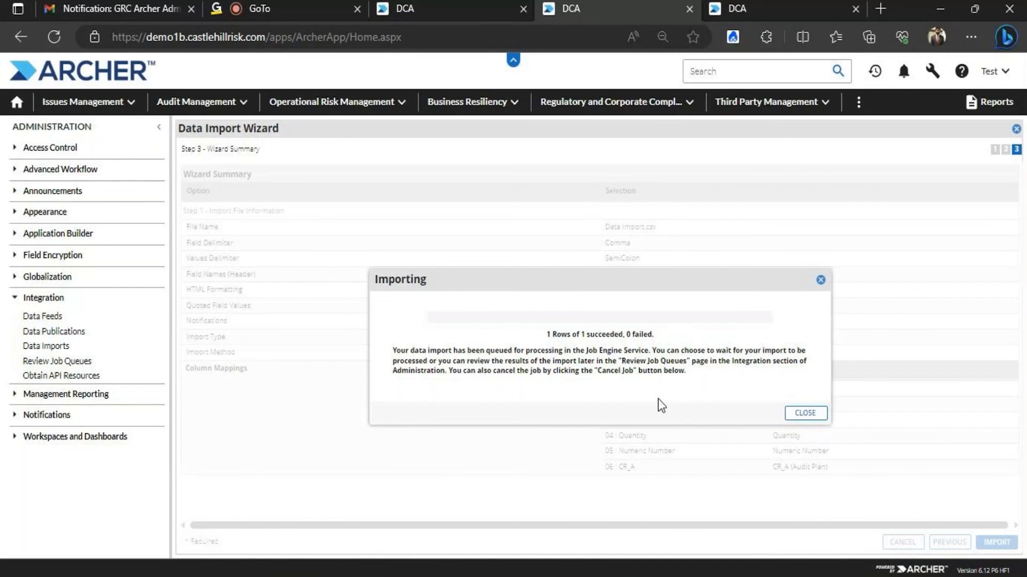
left_click(814, 413)
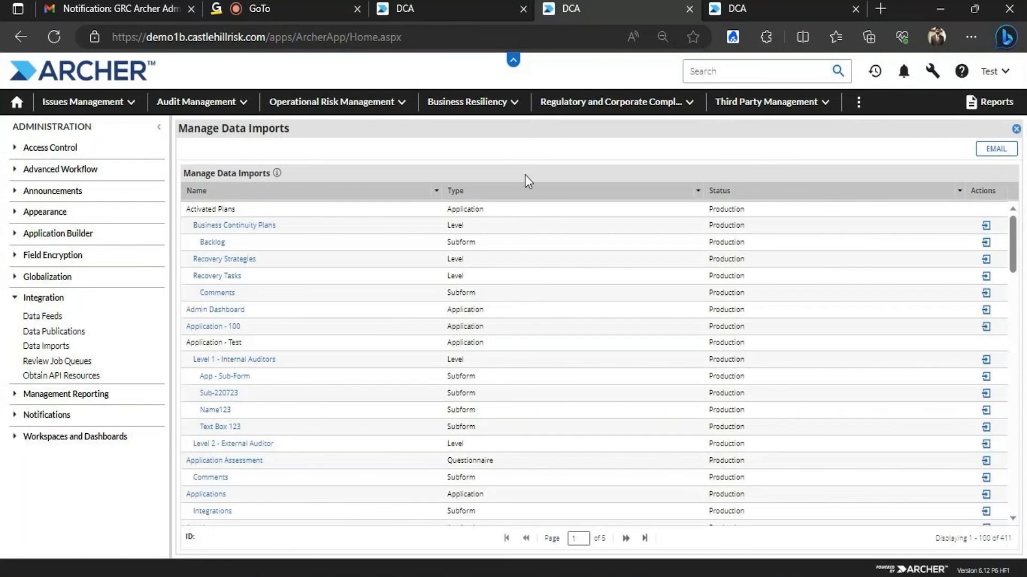
View record 439246, check Quantity shows High, Low and Medium, then minimize the browser
left_click(409, 9)
left_click(91, 155)
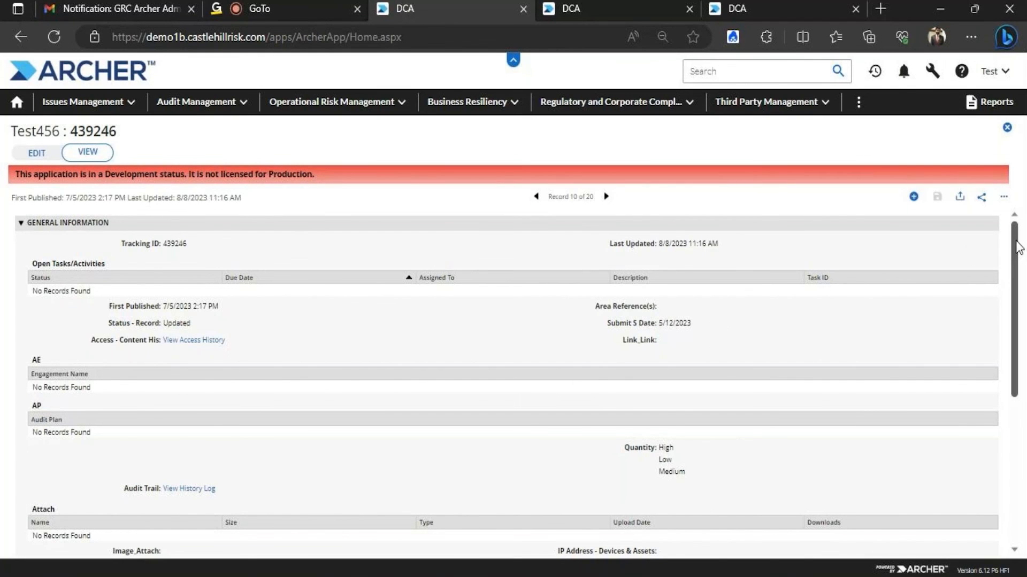
scroll(1015, 297, "down", 1)
left_click_drag(1014, 297, 1014, 406)
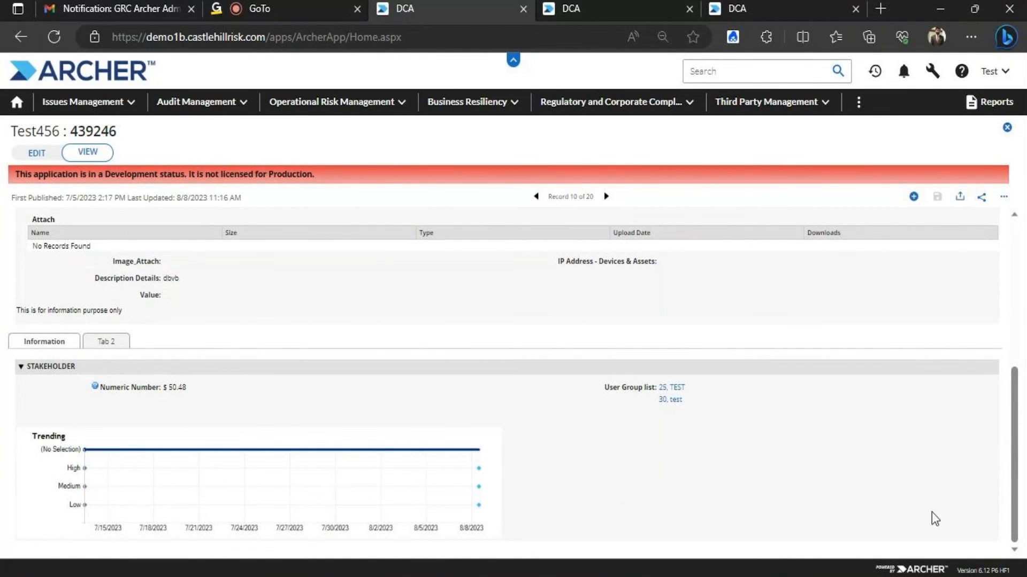
left_click_drag(1018, 418, 1009, 281)
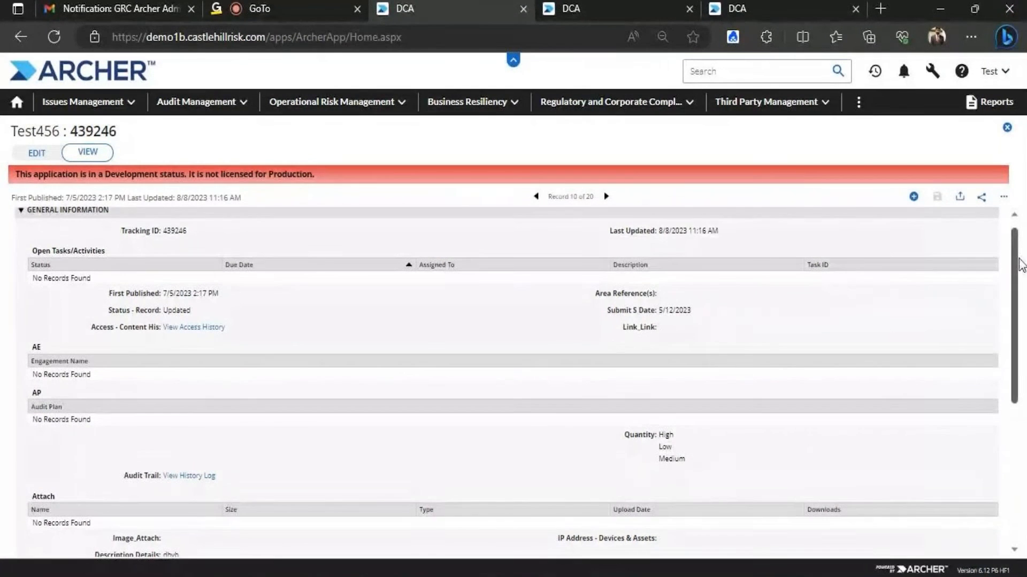
left_click_drag(1015, 230, 1017, 172)
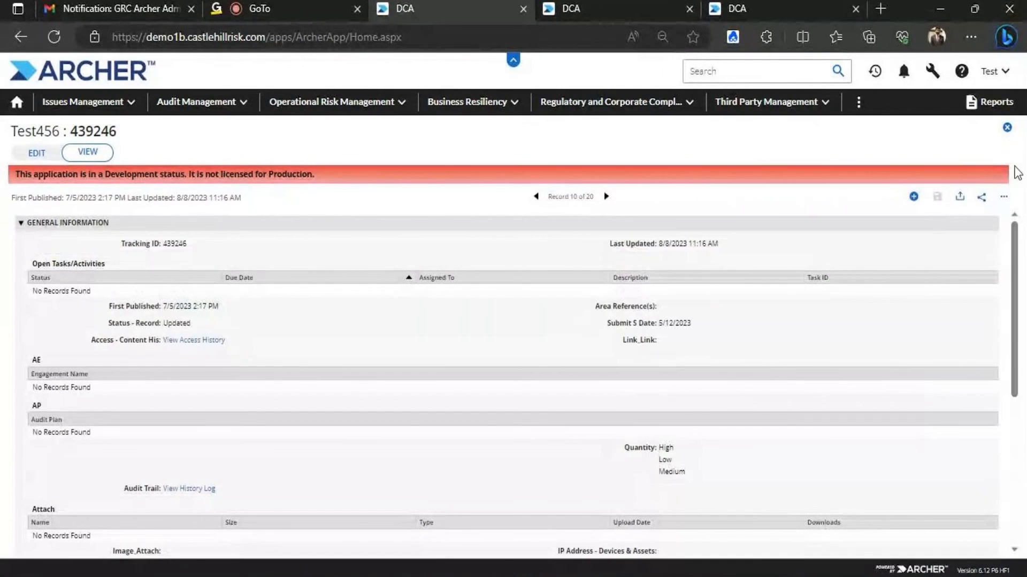
left_click(940, 9)
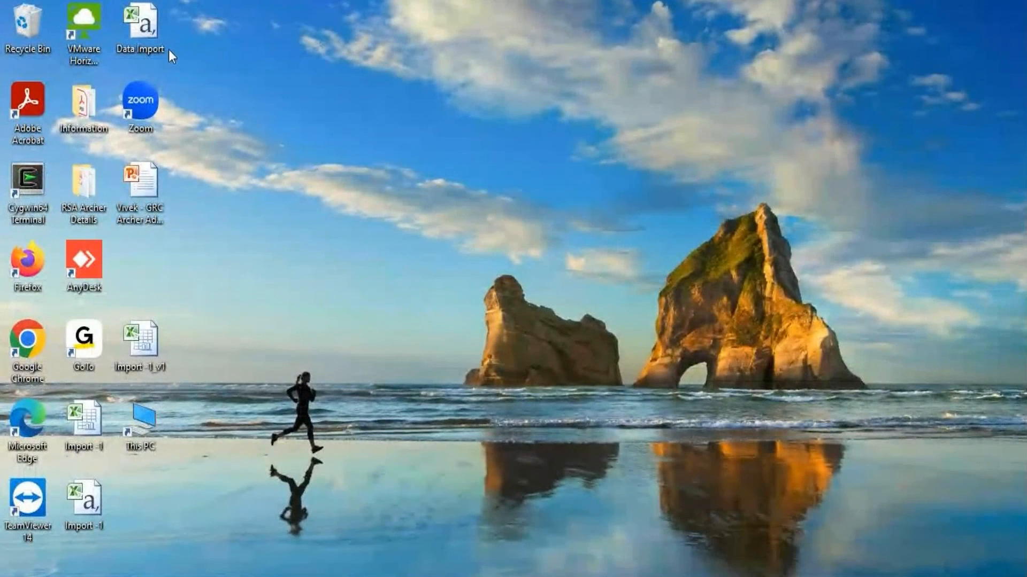
Open Data Import.csv, autofit all columns and remove the semicolon from C2's User Group List value
double_click(151, 28)
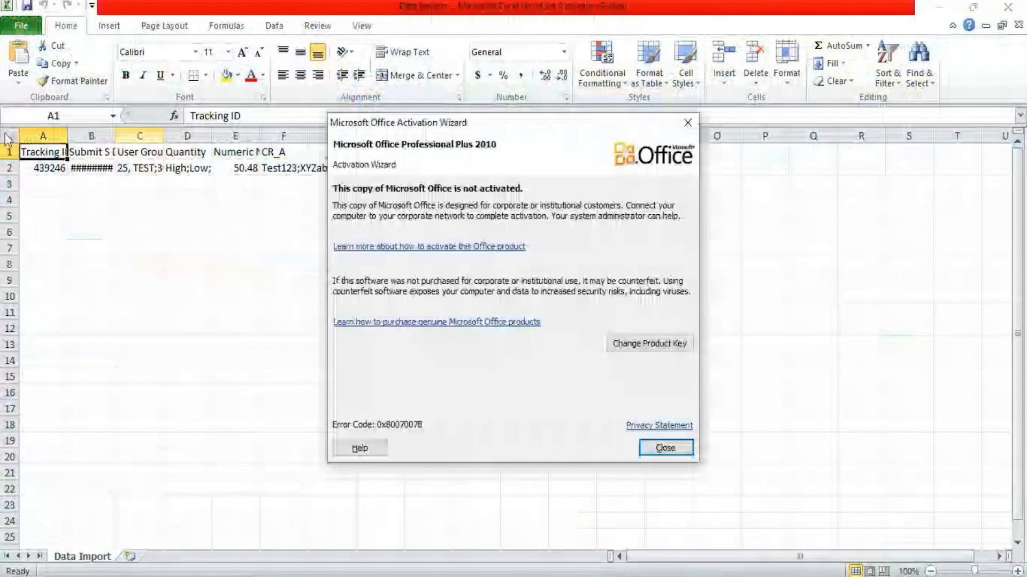
left_click(662, 448)
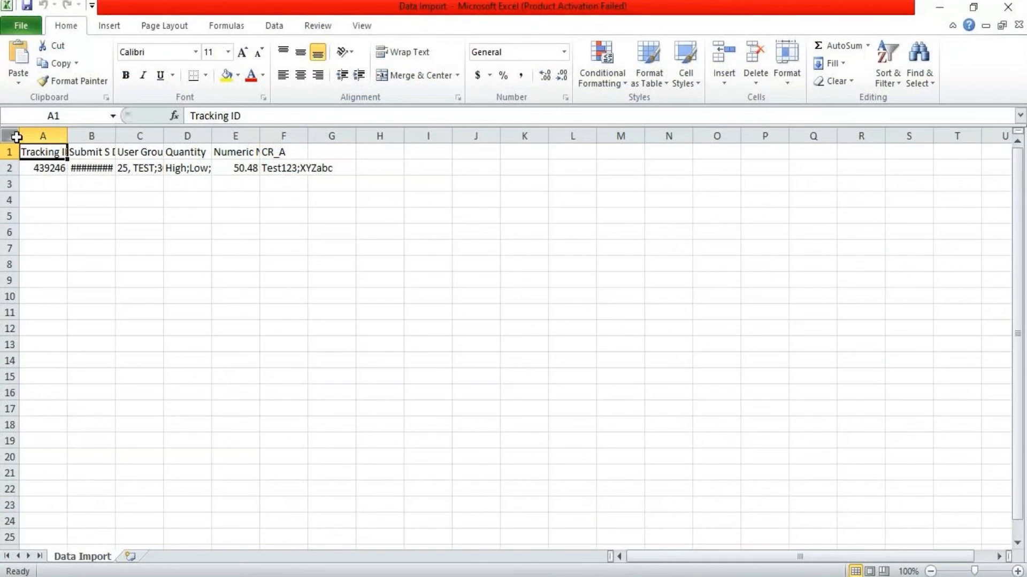
left_click(11, 135)
double_click(67, 135)
left_click(229, 210)
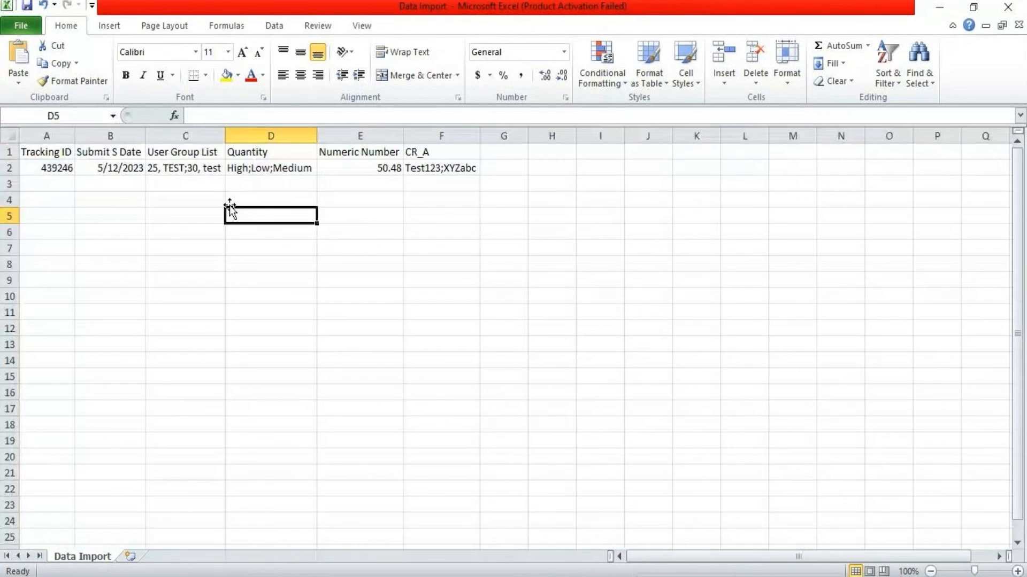
left_click(174, 168)
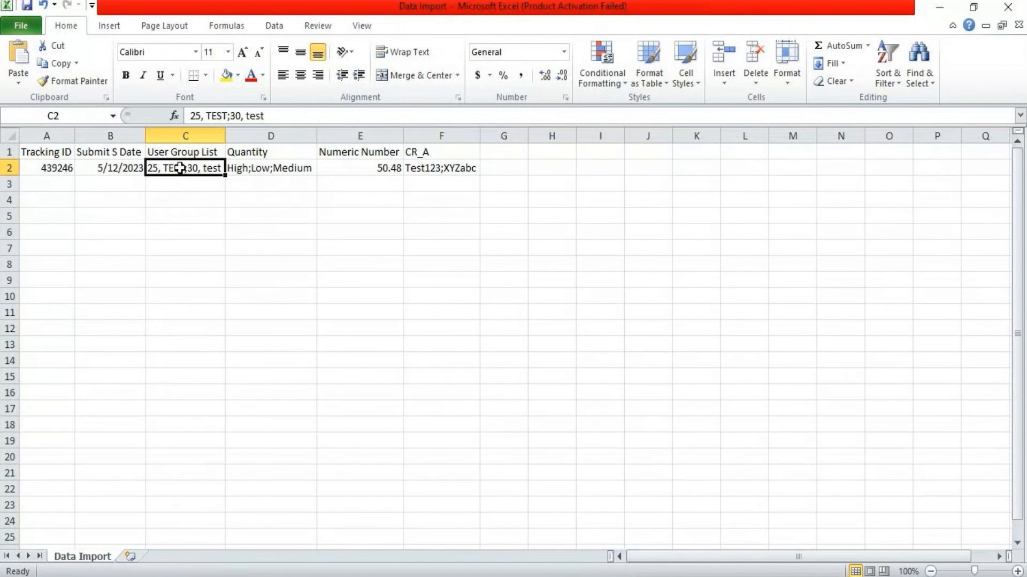
left_click(235, 116)
key("BackSpace")
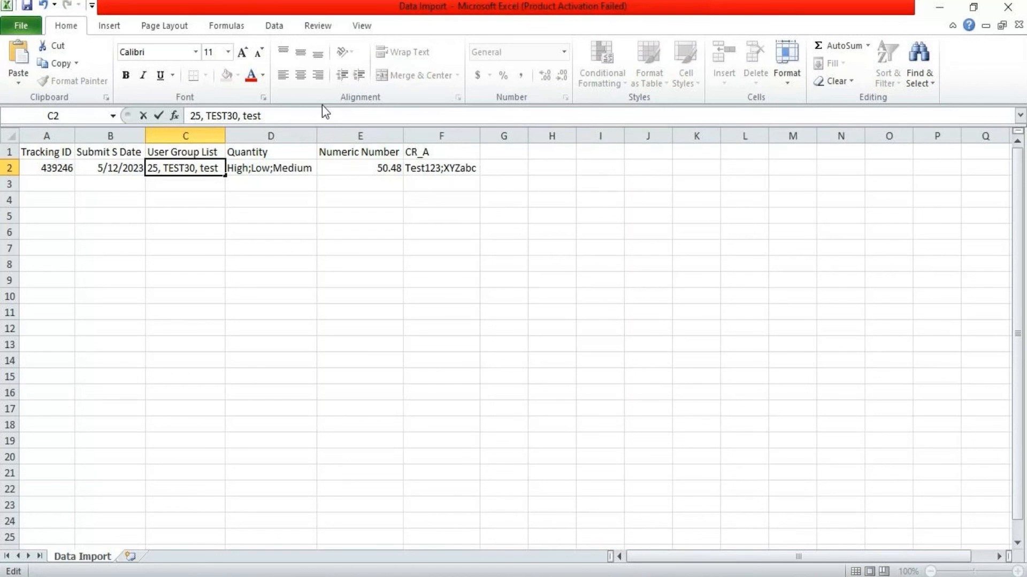
left_click(219, 231)
Change D2 to High,Low,Medium and F2 to Test123XYZabc, removing their semicolons
left_click(260, 171)
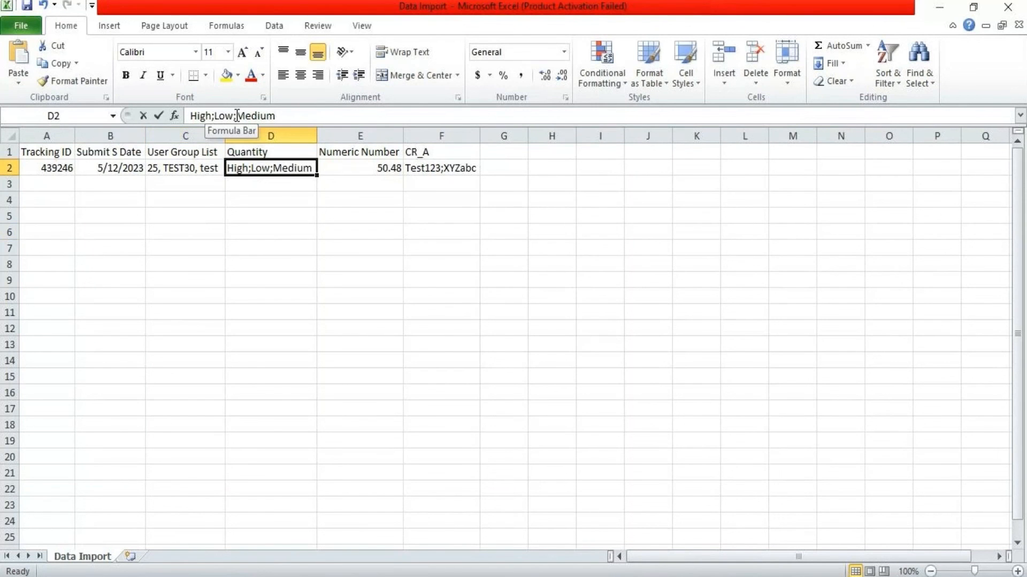
left_click(236, 116)
key("BackSpace")
type(",")
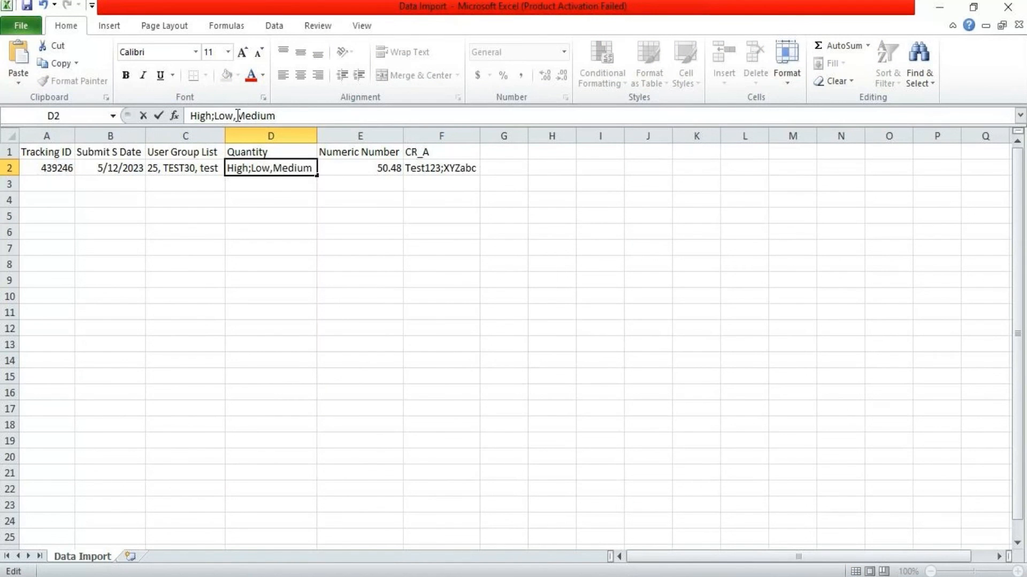
left_click(214, 116)
key("BackSpace")
type(",")
left_click(434, 170)
left_click(228, 115)
key("BackSpace")
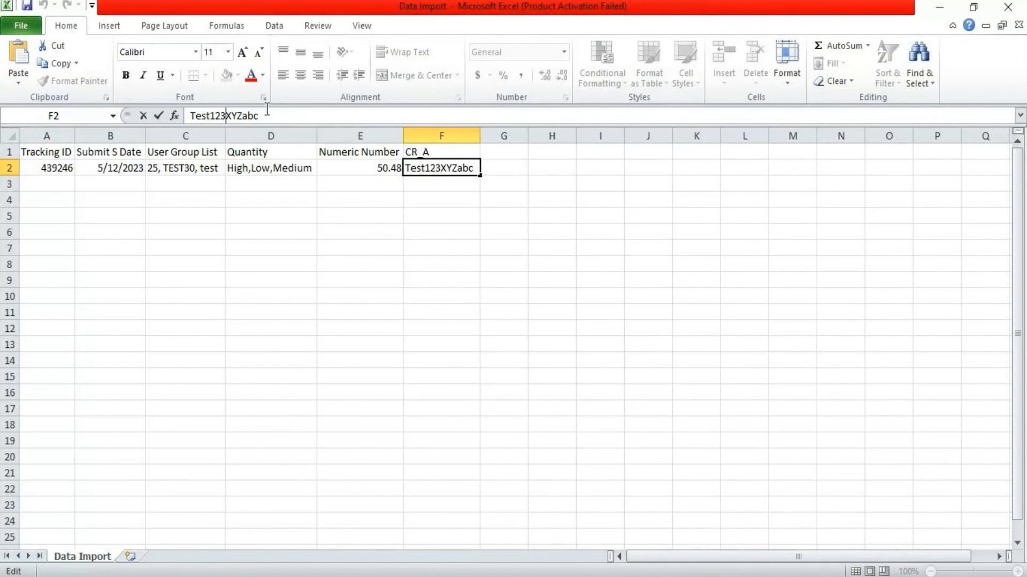
left_click(275, 210)
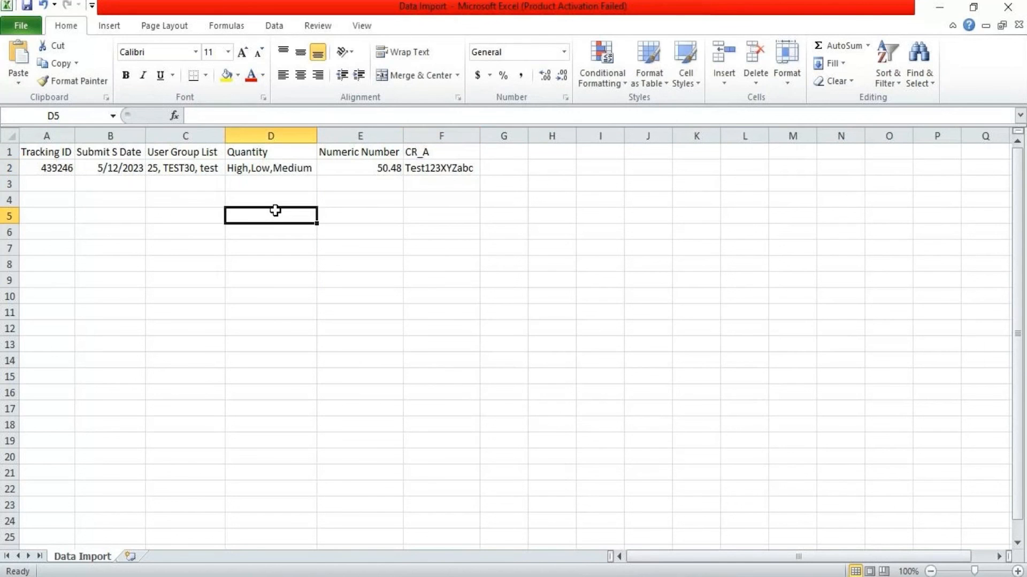
Save over Data Import.csv, keeping the CSV format
left_click(26, 9)
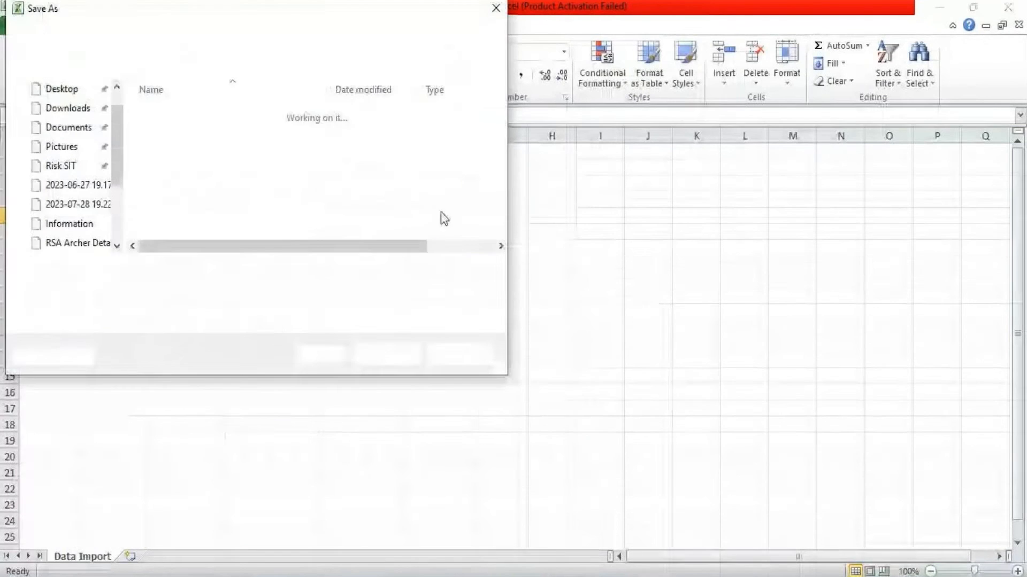
left_click(401, 354)
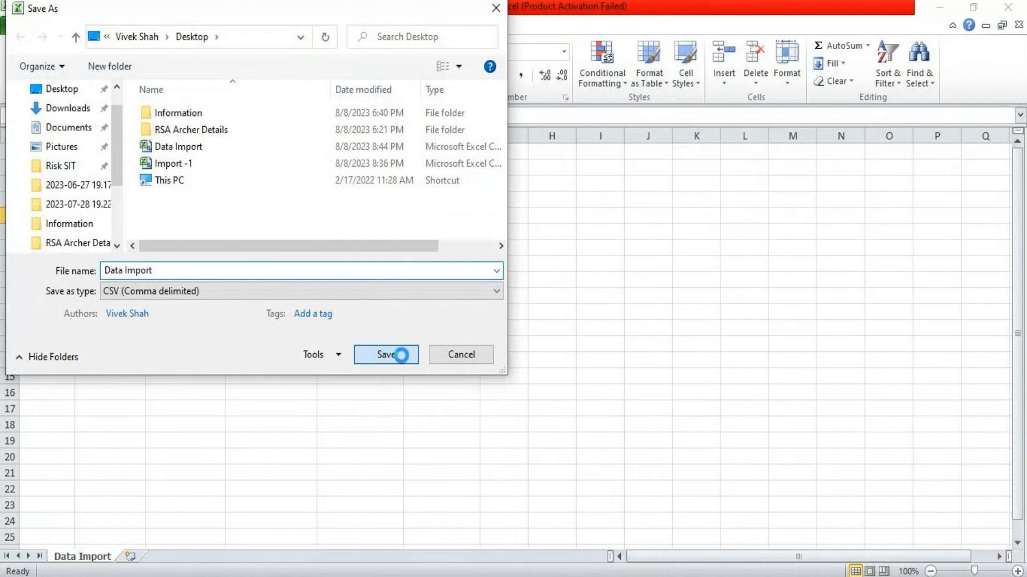
left_click(560, 297)
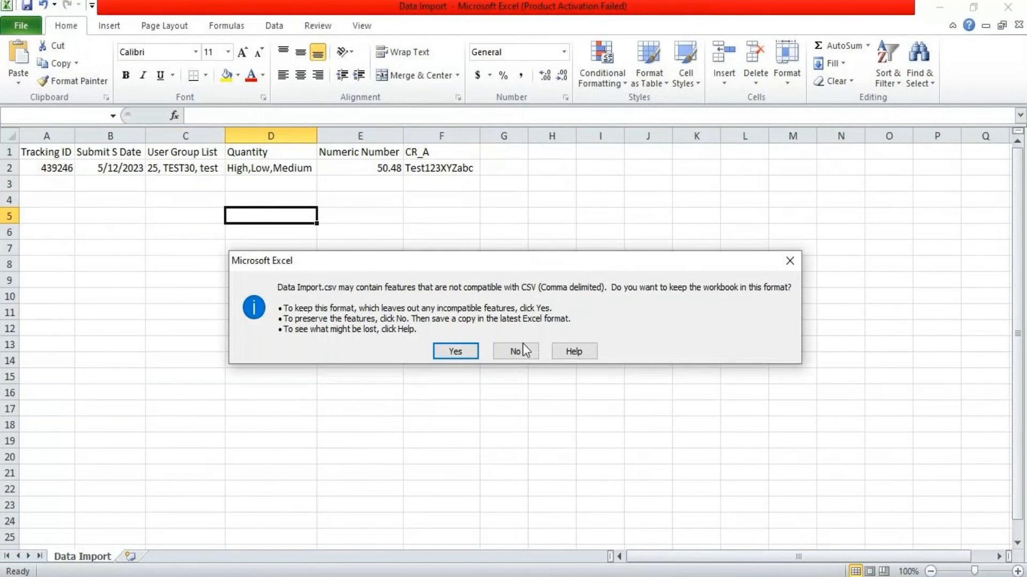
left_click(464, 351)
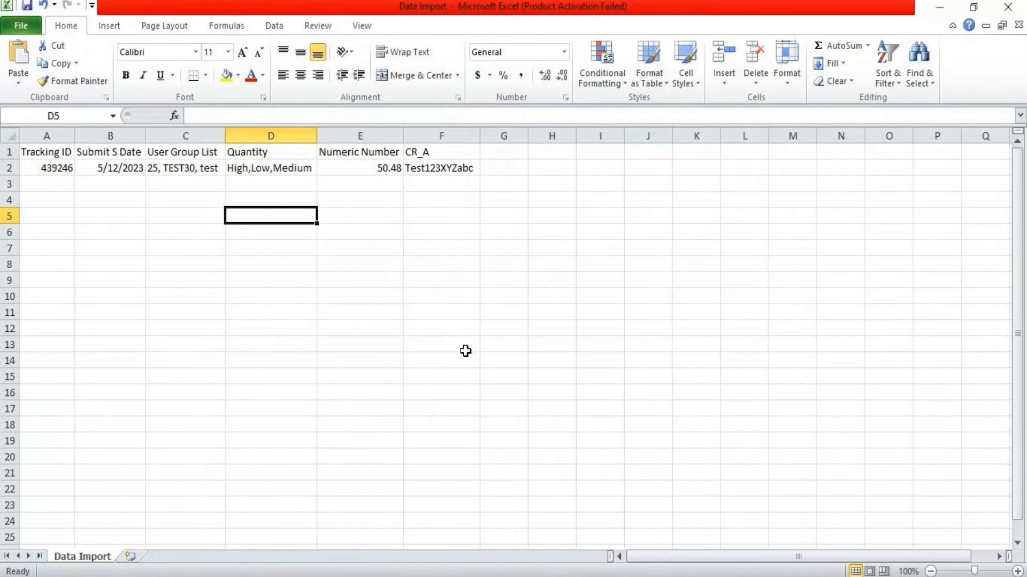
Close Excel without saving and return to Archer's Manage Data Imports tab in Edge
left_click(1008, 7)
left_click(512, 312)
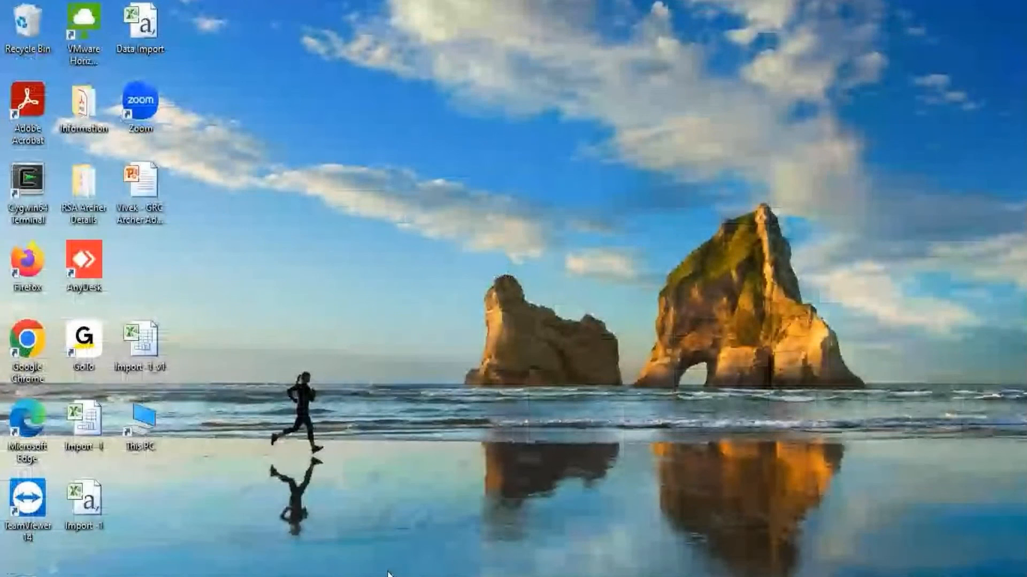
mouse_move(388, 576)
left_click(397, 508)
left_click(619, 9)
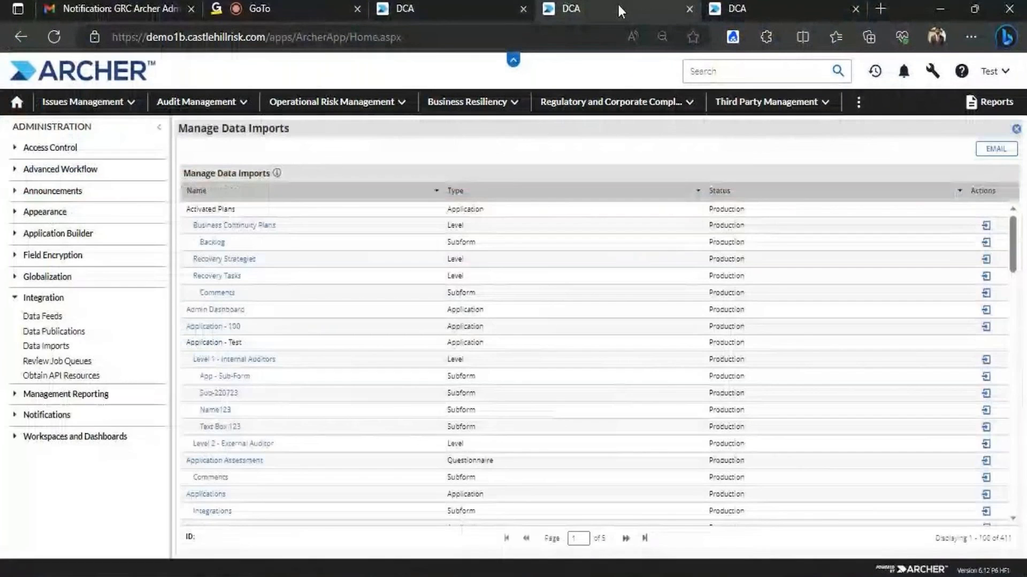
Filter the Name column to entries containing 'Test', replacing the earlier 'Application' filter text
left_click(436, 191)
mouse_move(465, 241)
mouse_move(532, 242)
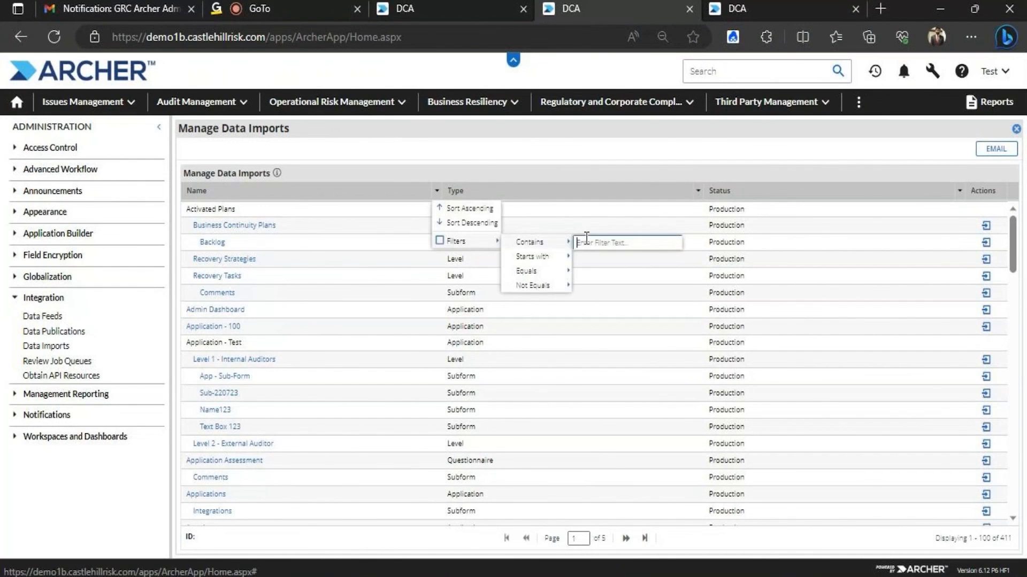
type("Applica")
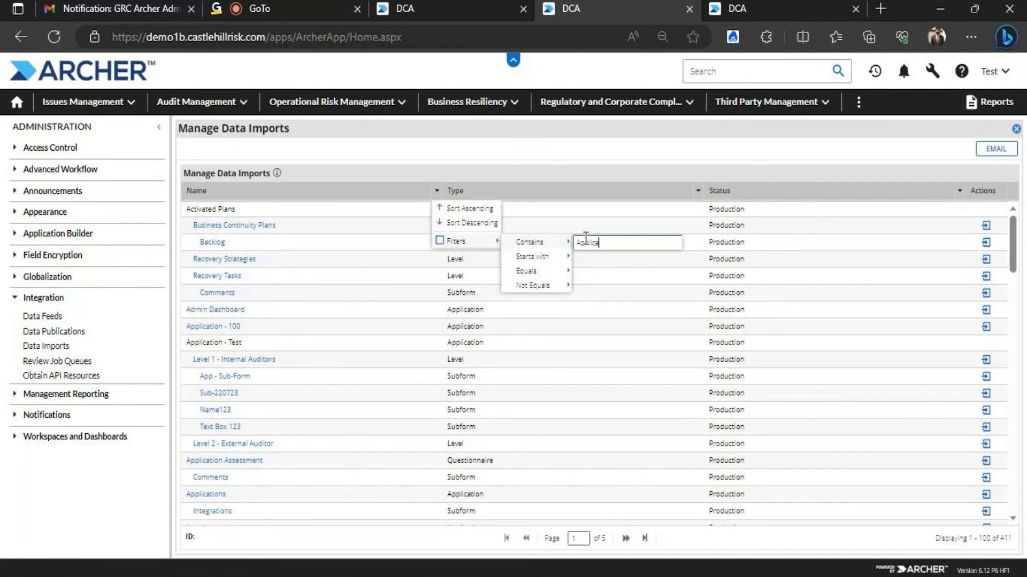
type("tion")
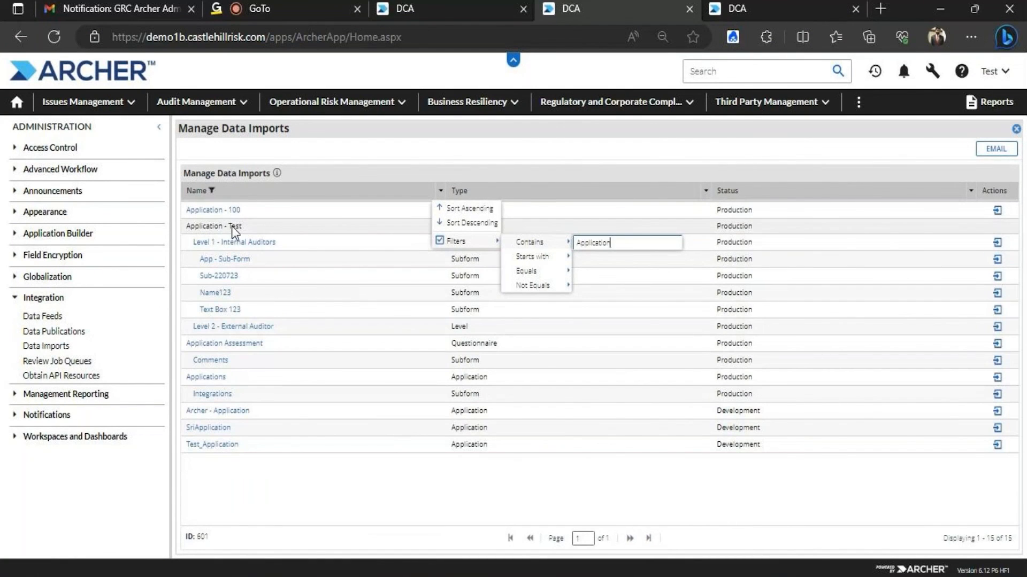
mouse_move(564, 242)
key("BackSpace")
type("Test")
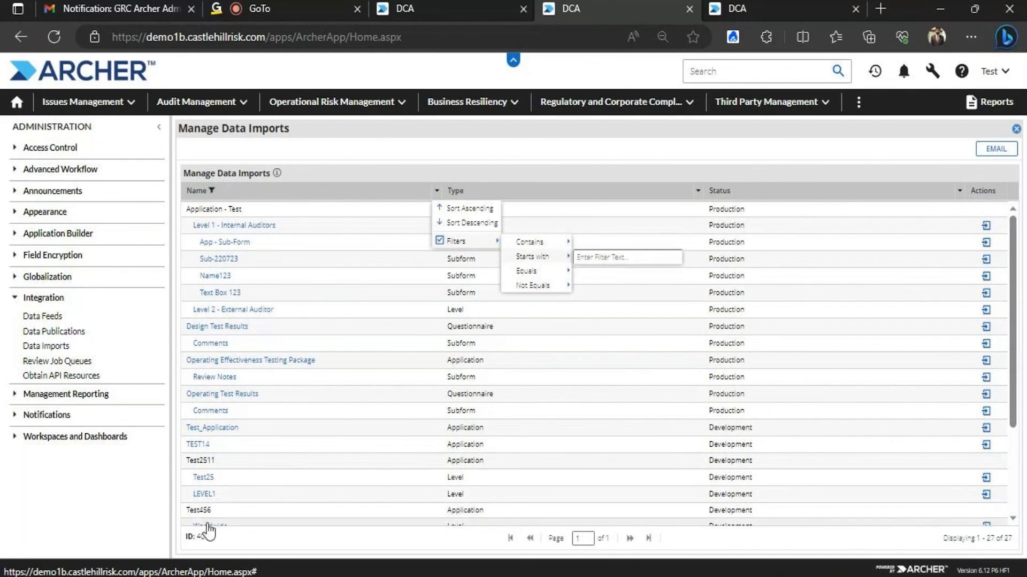
scroll(770, 339, "down", 2)
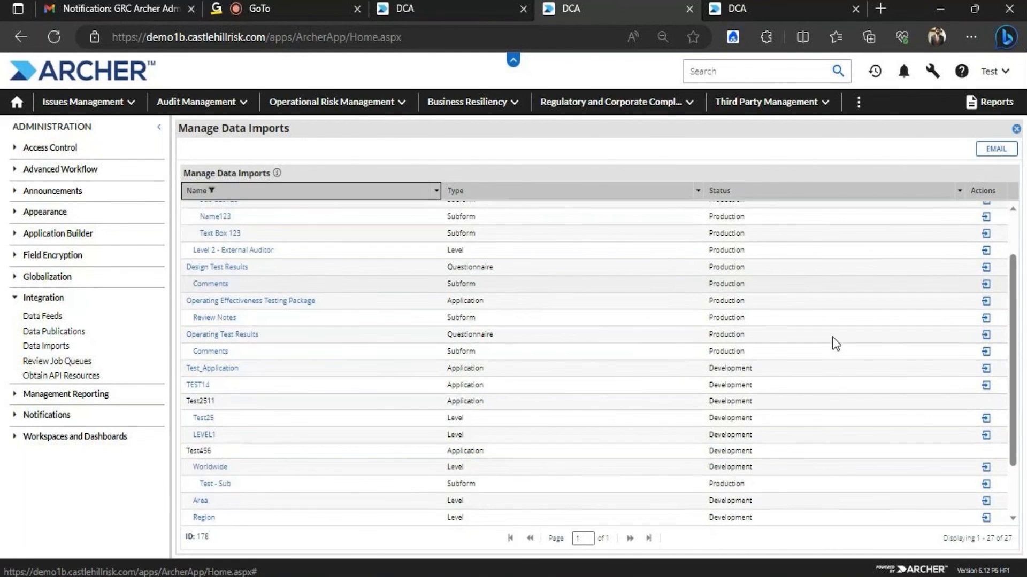
Load Data Import.csv as the import file for the Worldwide level and advance the wizard
left_click(229, 468)
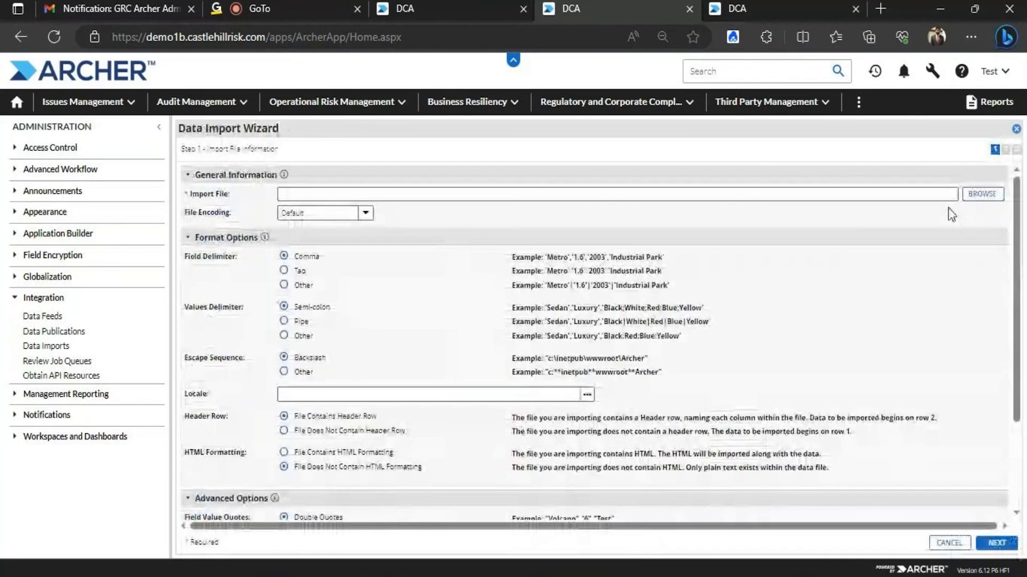
left_click(981, 206)
left_click(653, 269)
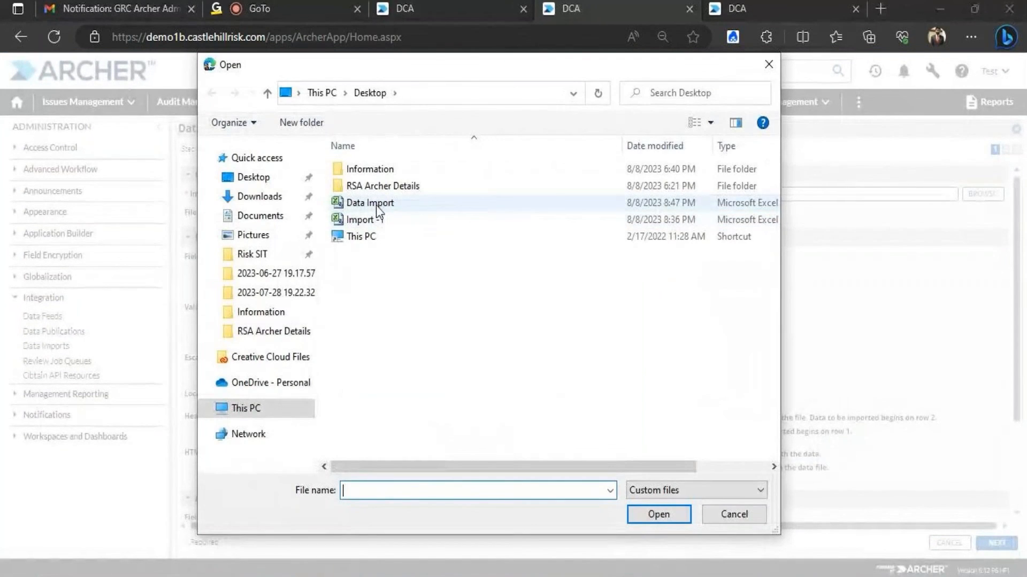
left_click(377, 205)
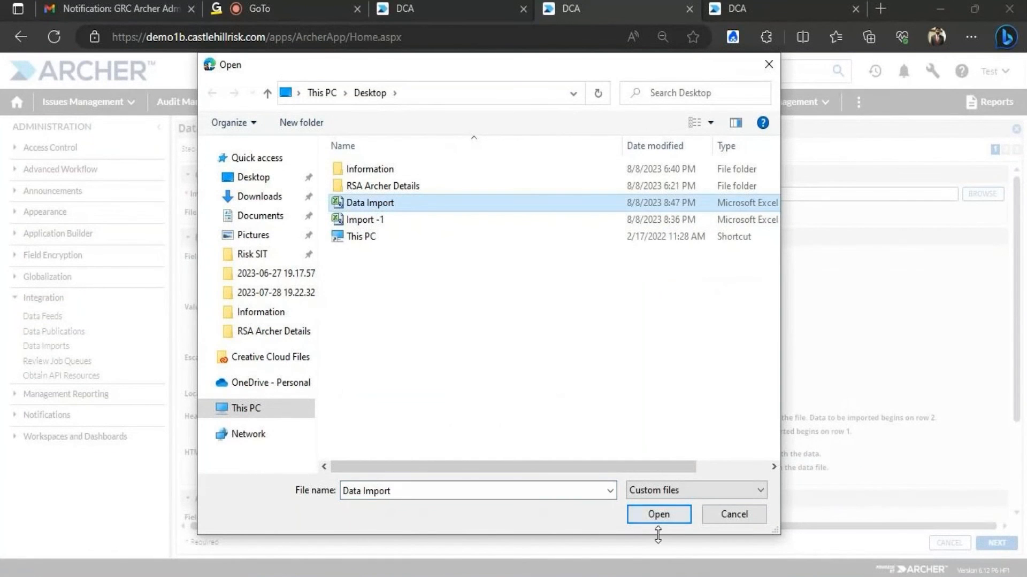
left_click(658, 515)
left_click(613, 397)
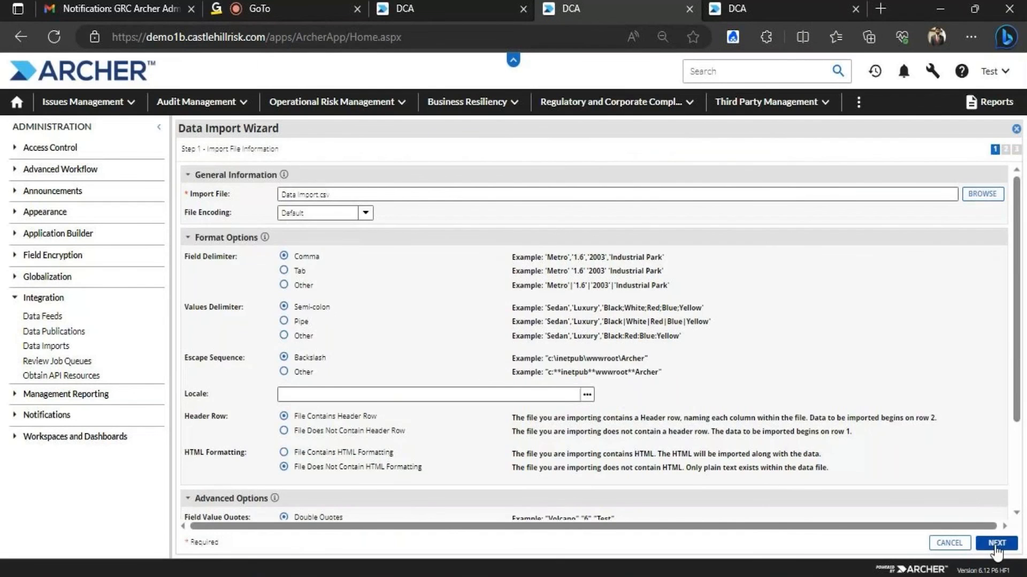
left_click(996, 545)
Set the import type to Update Existing Records and map CR_A to CR_A (Audit Plan)
left_click(505, 194)
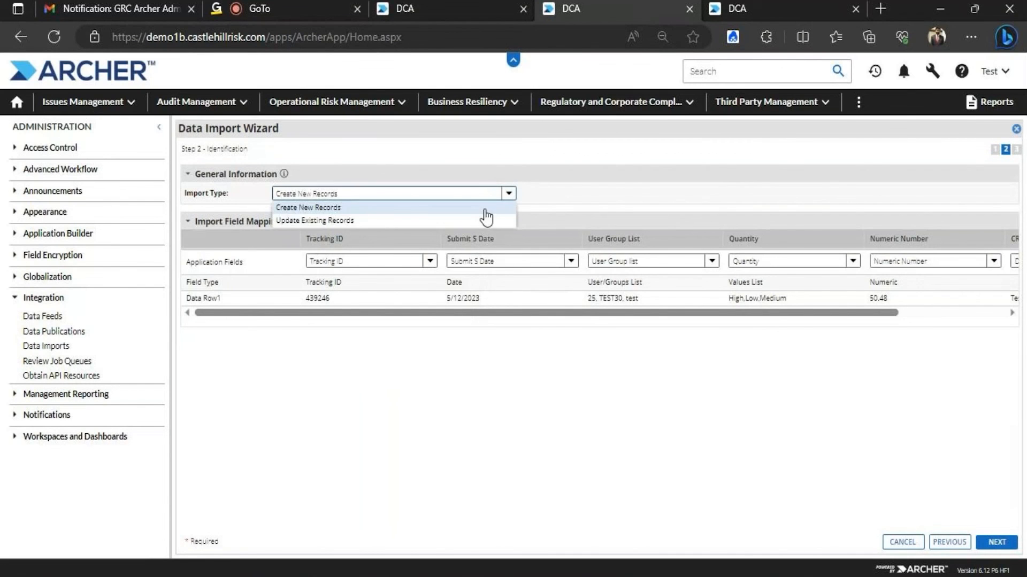
left_click(361, 220)
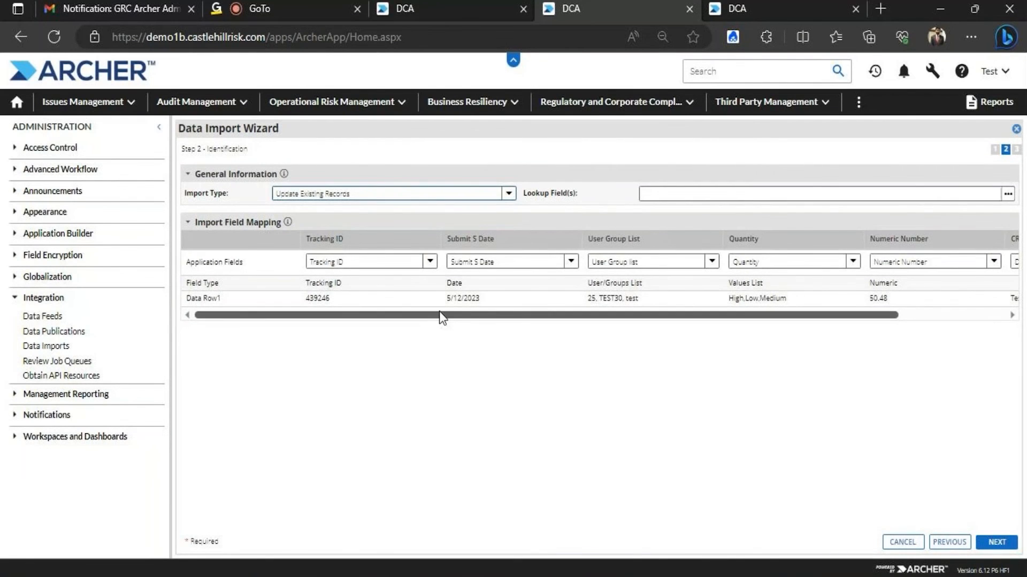
left_click_drag(447, 316, 515, 304)
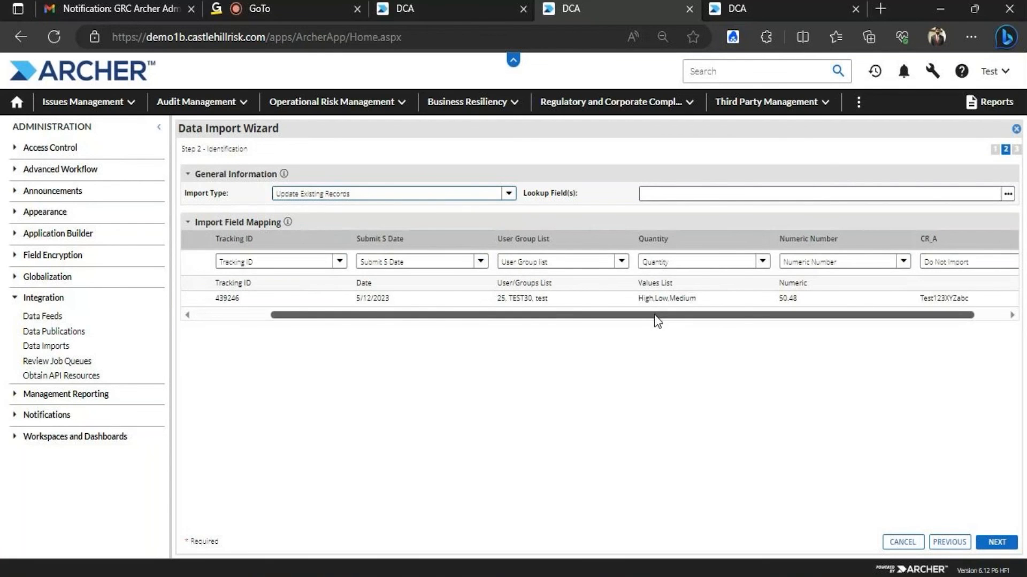
left_click_drag(657, 321, 752, 314)
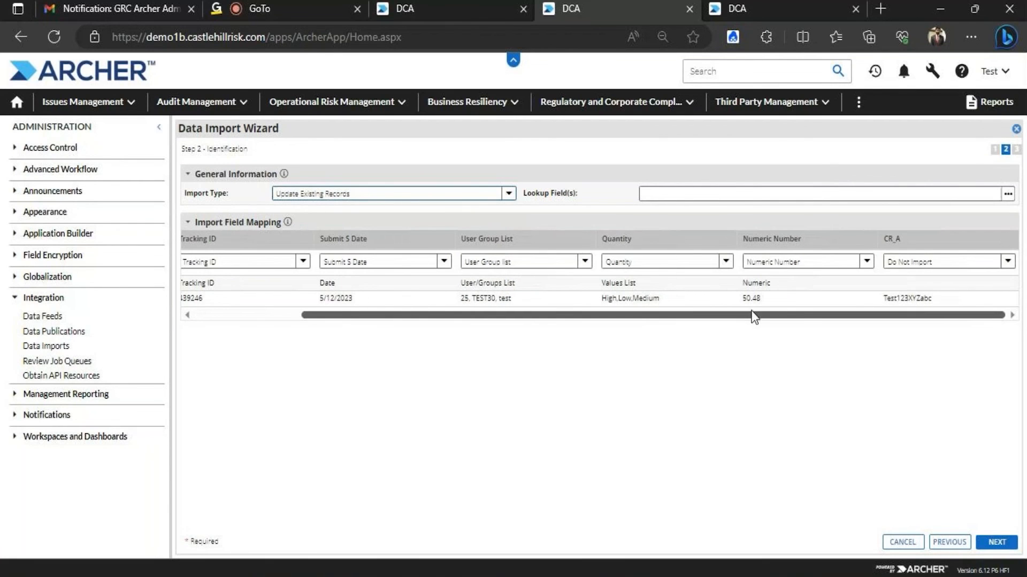
left_click(1008, 261)
left_click(932, 353)
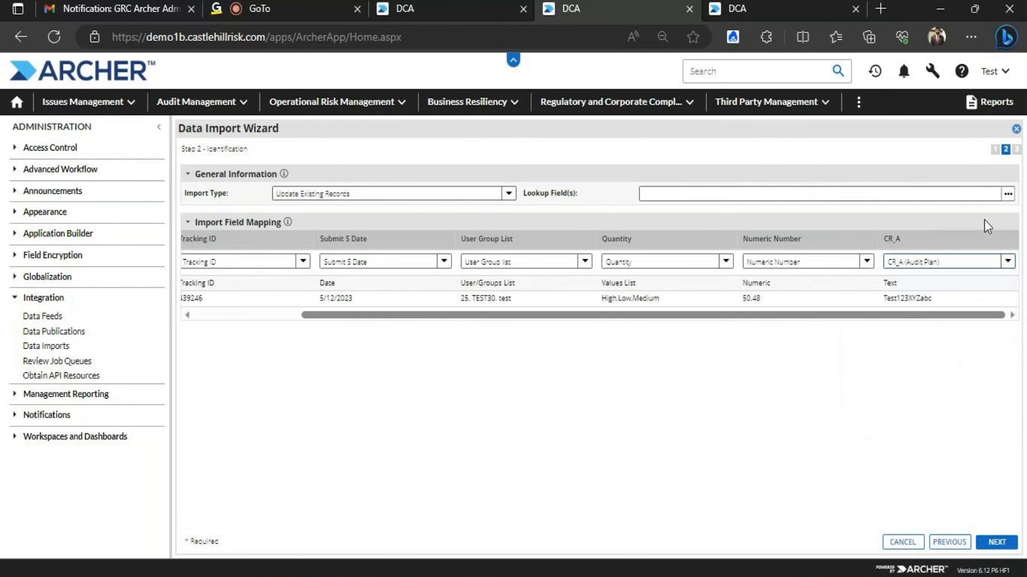
Use Tracking ID as the lookup field and run the import
left_click(1007, 194)
double_click(696, 311)
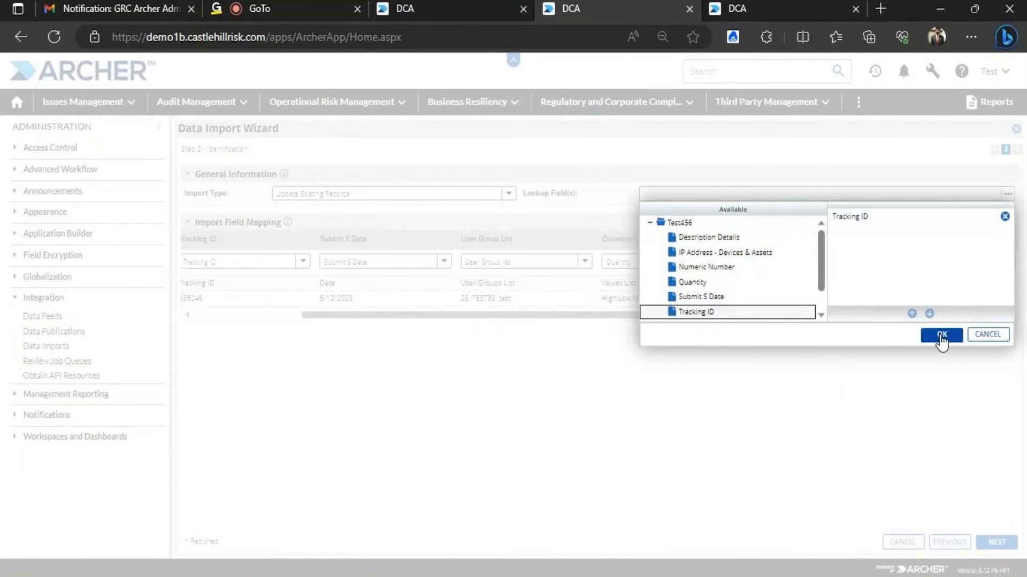
left_click(941, 337)
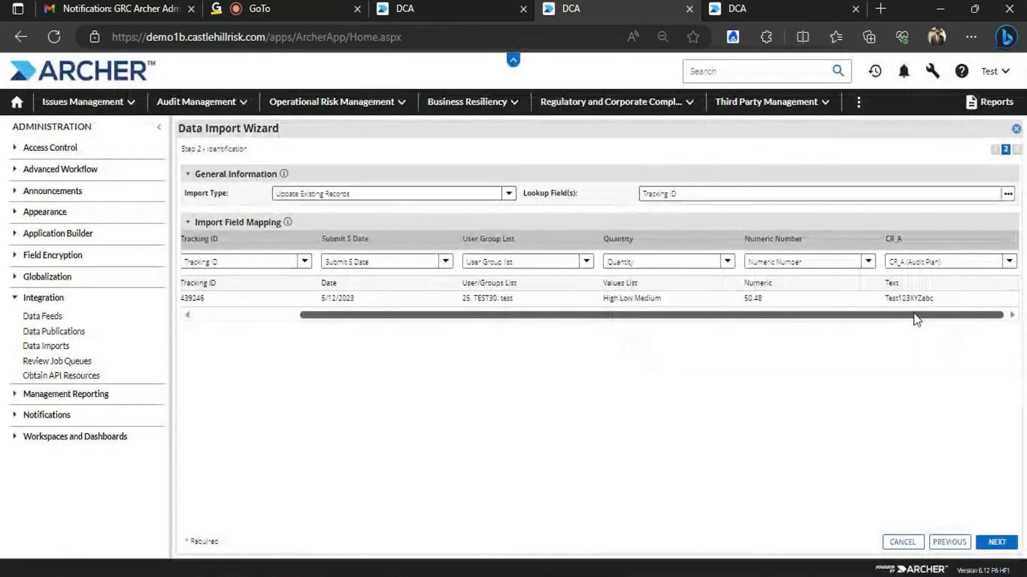
left_click(996, 542)
left_click(997, 541)
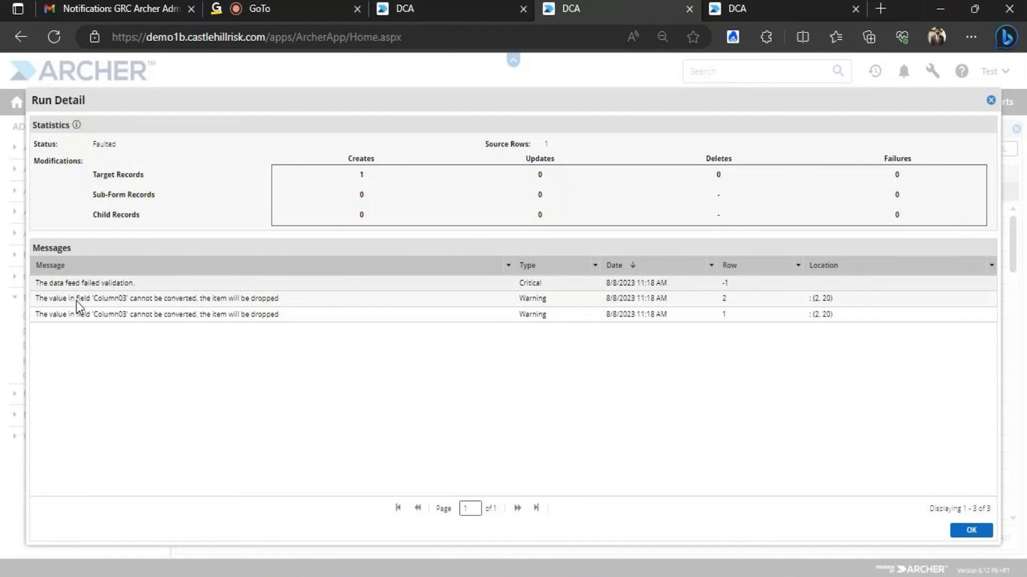
Bring up the Data Import sheet in Excel and dismiss the Office activation notice
left_click(940, 12)
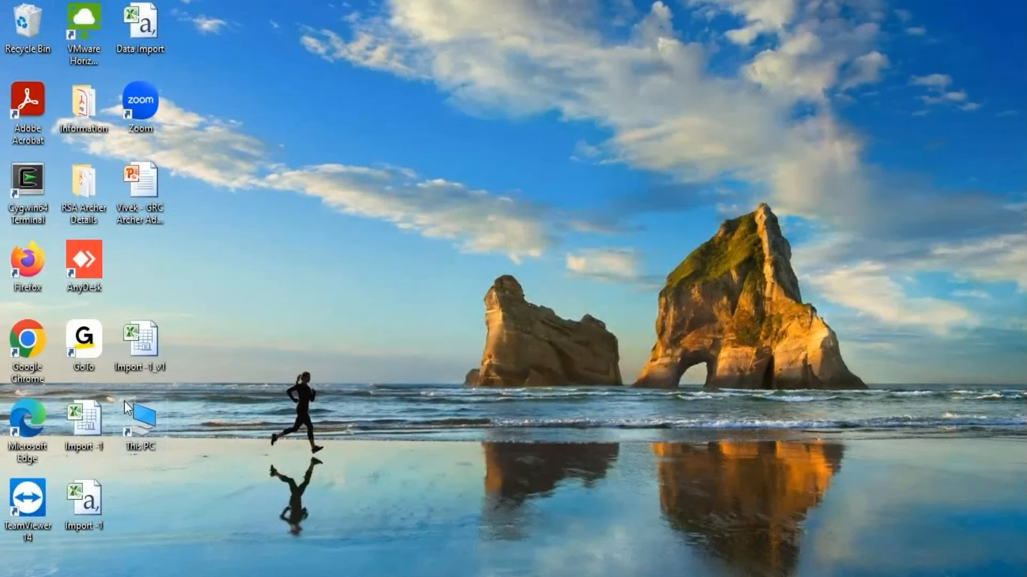
mouse_move(382, 576)
left_click(351, 522)
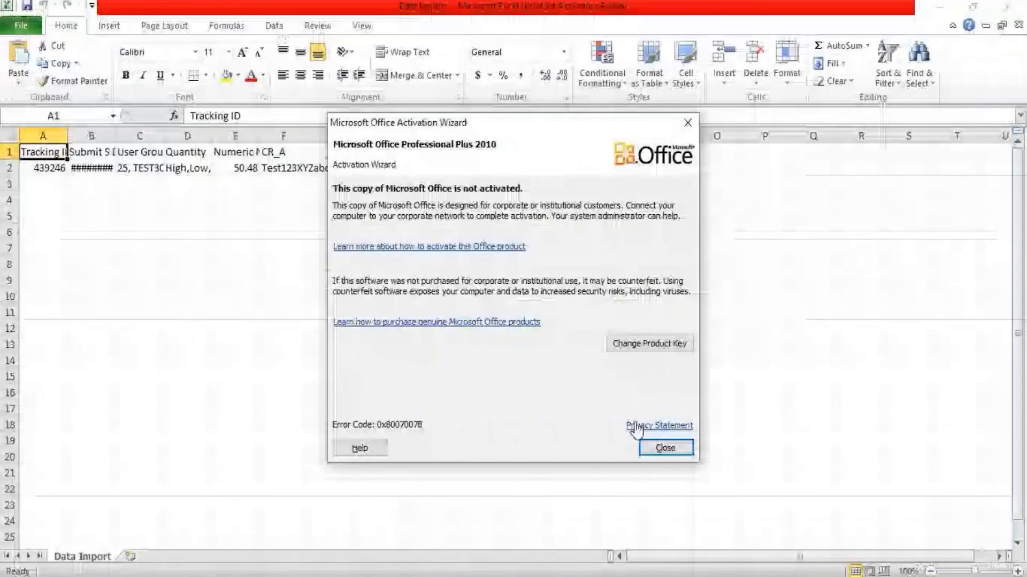
left_click(666, 447)
Autofit all sheet columns, check C2's User Group List value, then return to Archer
left_click(10, 136)
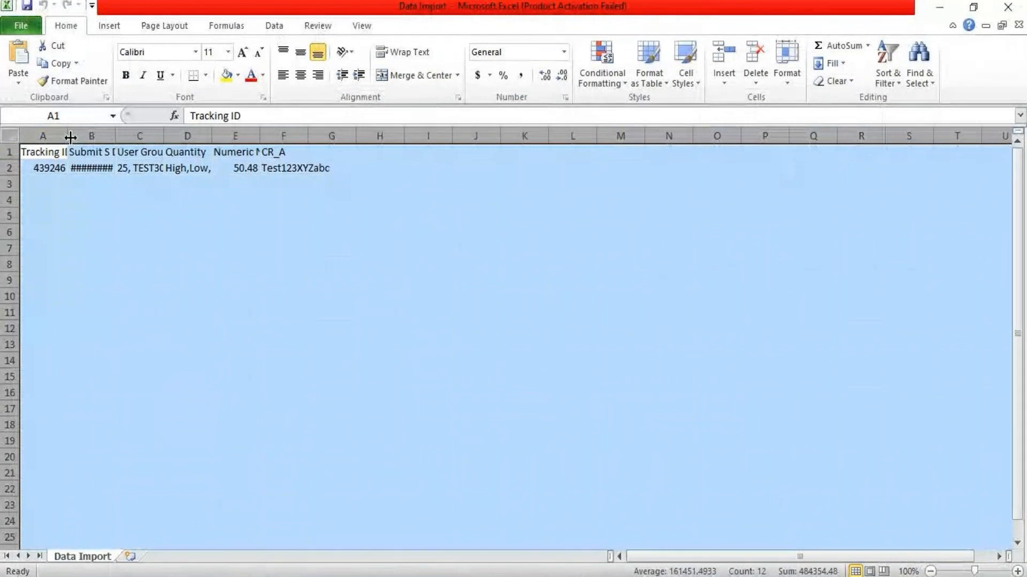
double_click(68, 136)
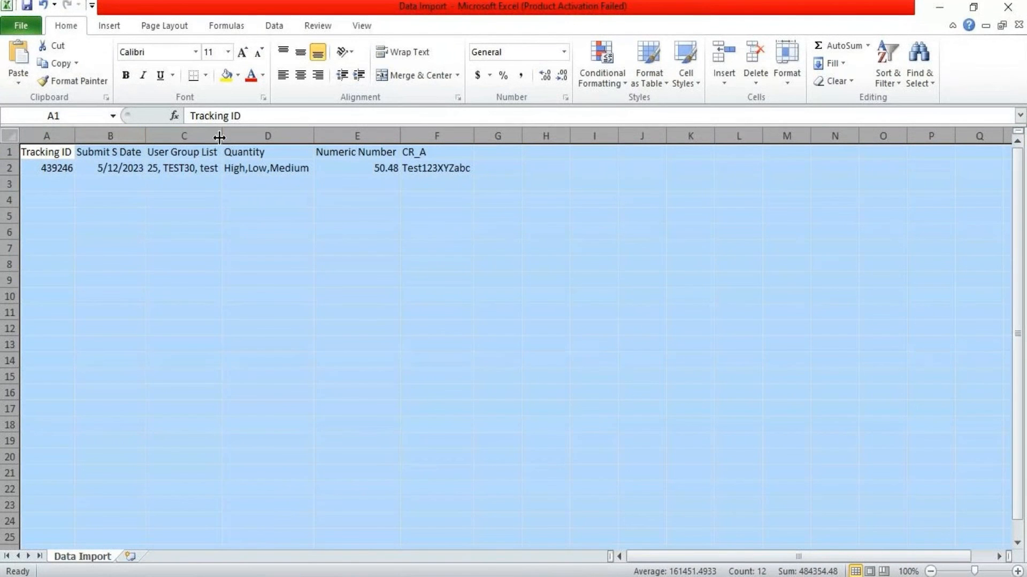
left_click(171, 202)
left_click(184, 169)
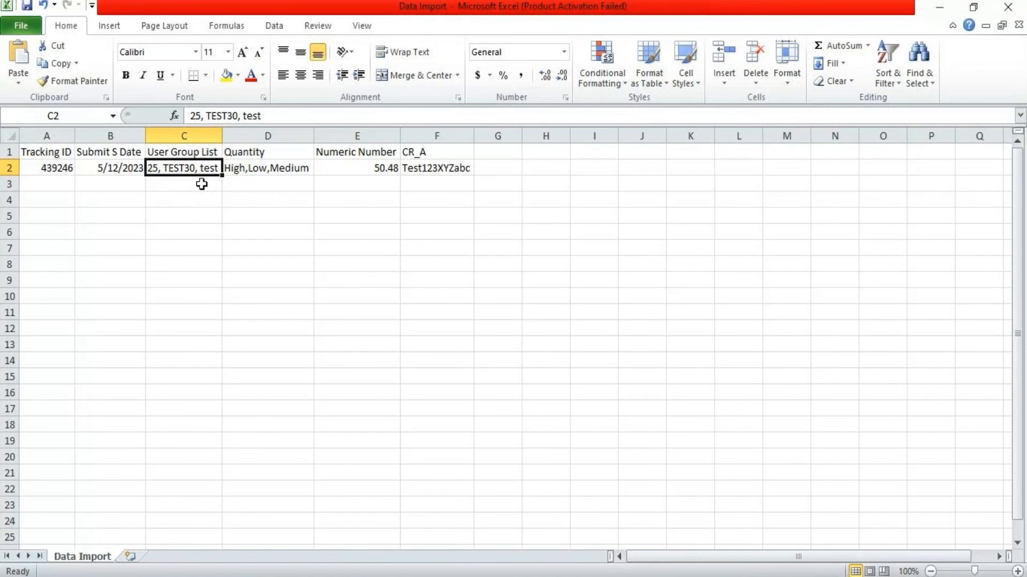
left_click(378, 576)
left_click(356, 571)
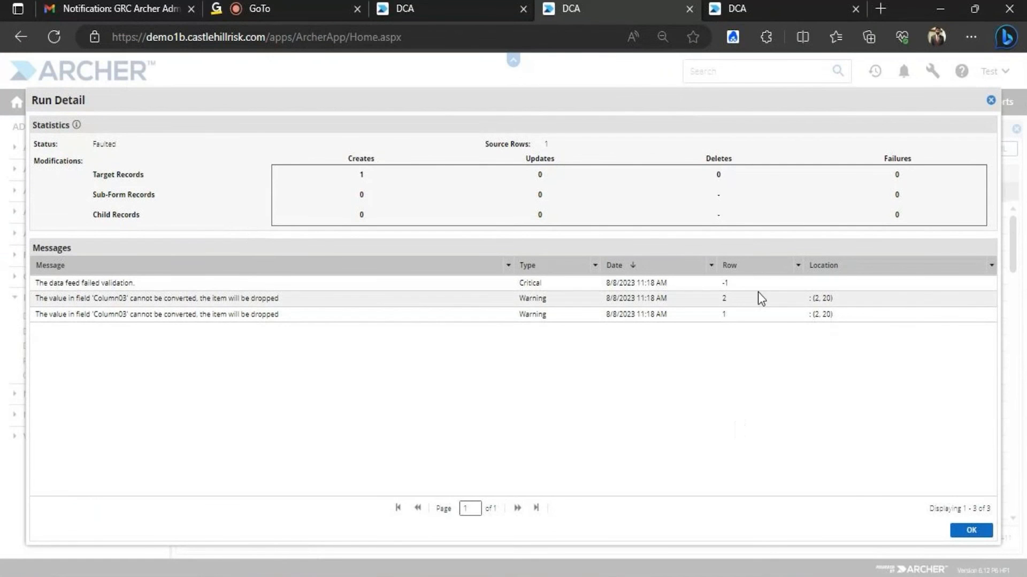
Close Run Detail, review record 439246's User Group List and Numeric Number fields, then return to Excel
left_click(969, 532)
left_click(421, 3)
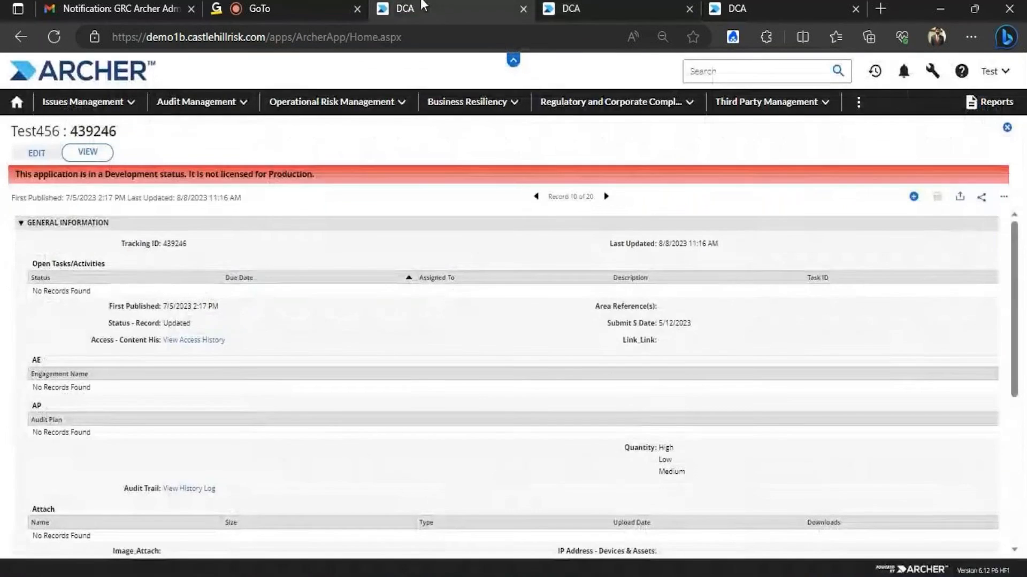
left_click(52, 152)
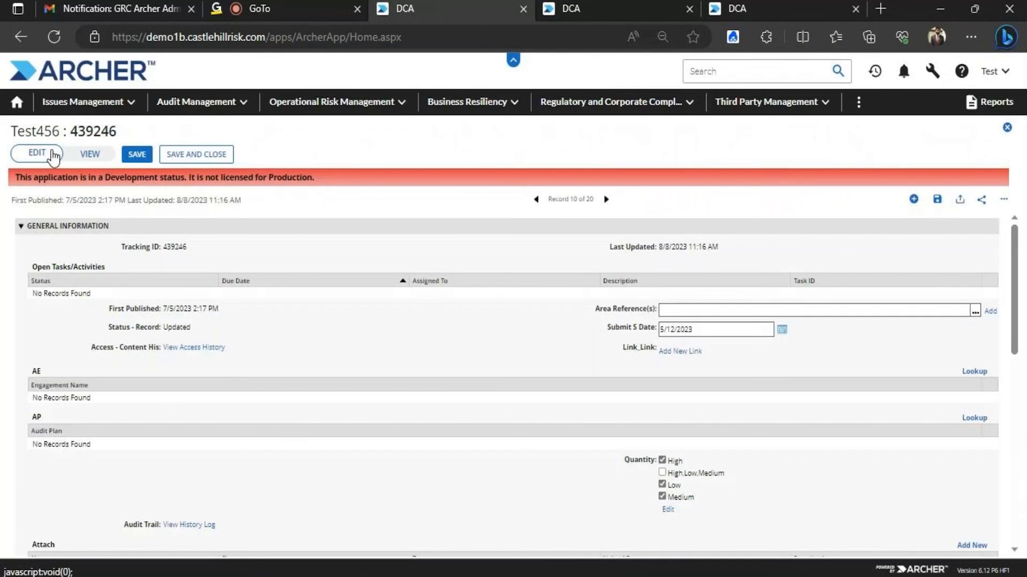
left_click(85, 156)
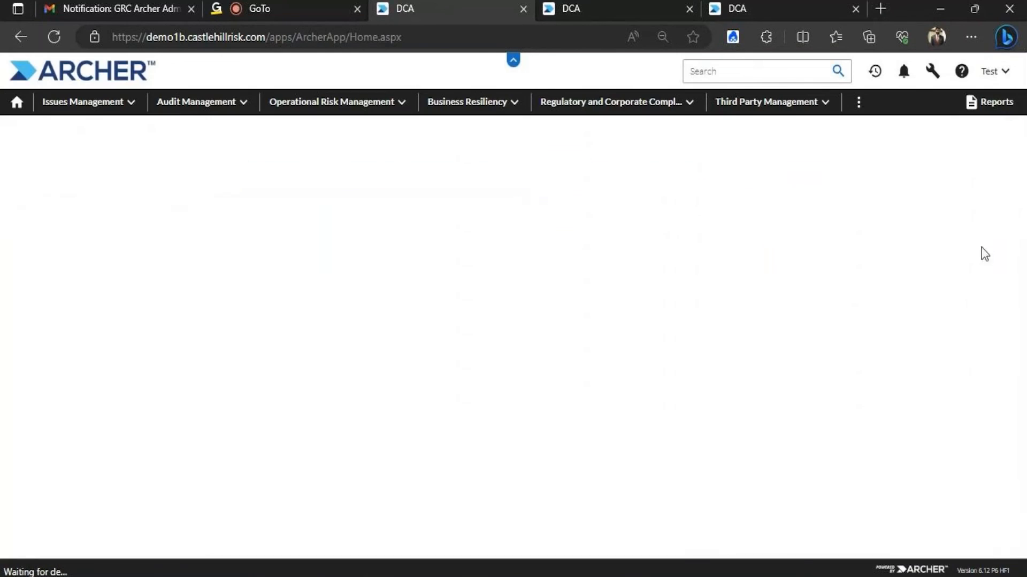
left_click_drag(1014, 222, 1011, 387)
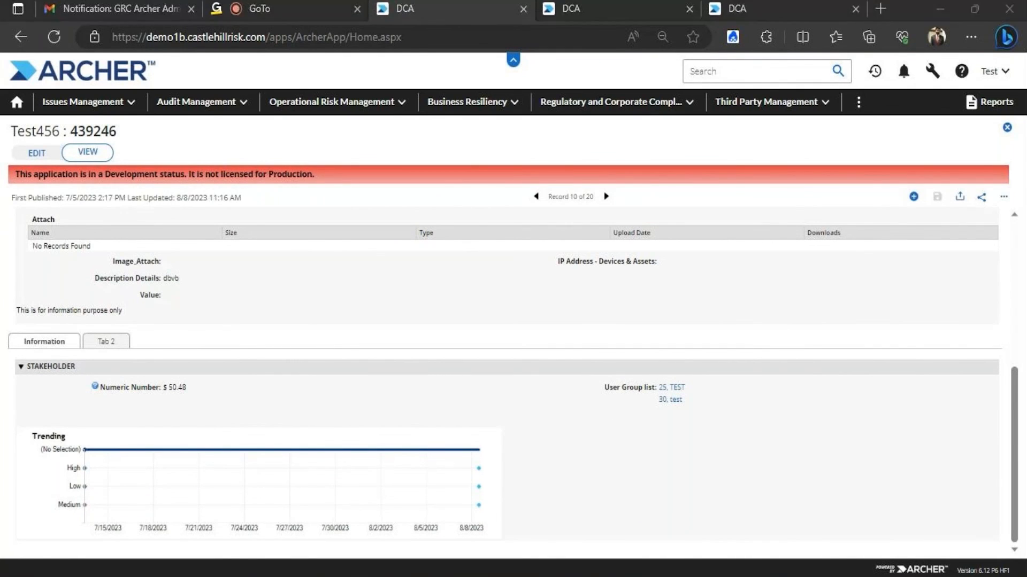
left_click(536, 572)
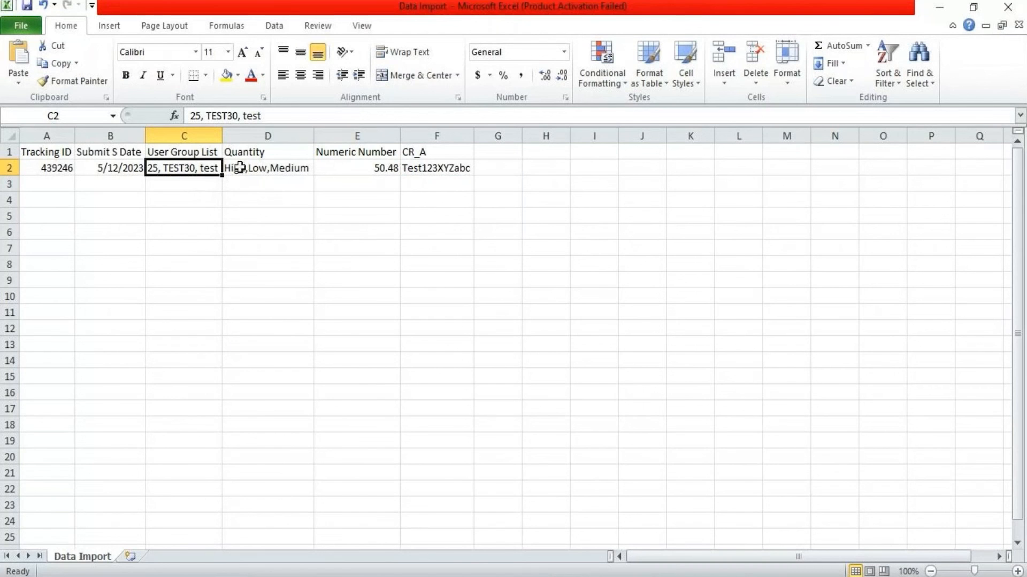
Change C2 to '25, TEST;30, test' and show Tab 2 of Archer record 439246
left_click(232, 123)
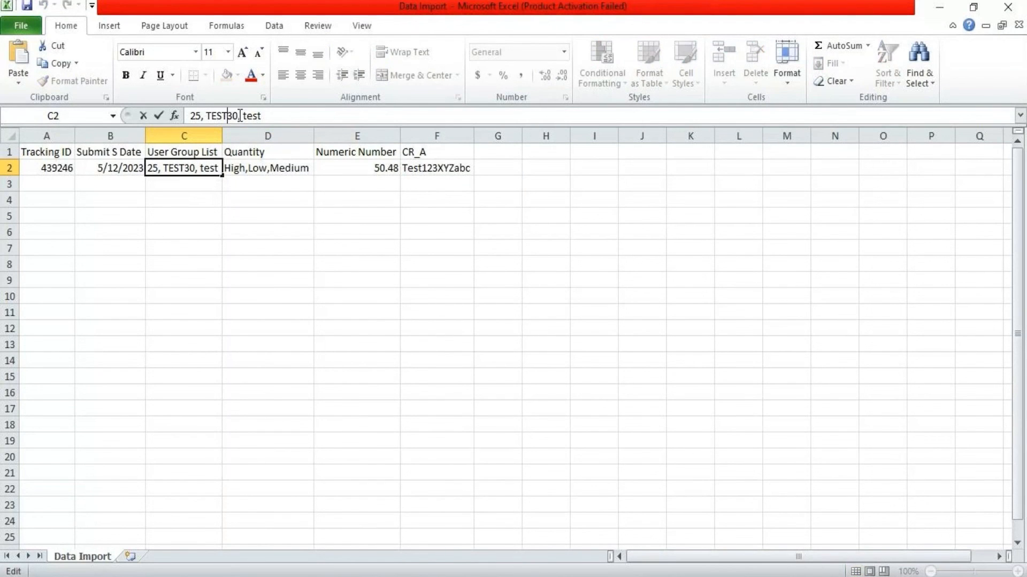
type(";")
left_click(229, 227)
left_click(183, 166)
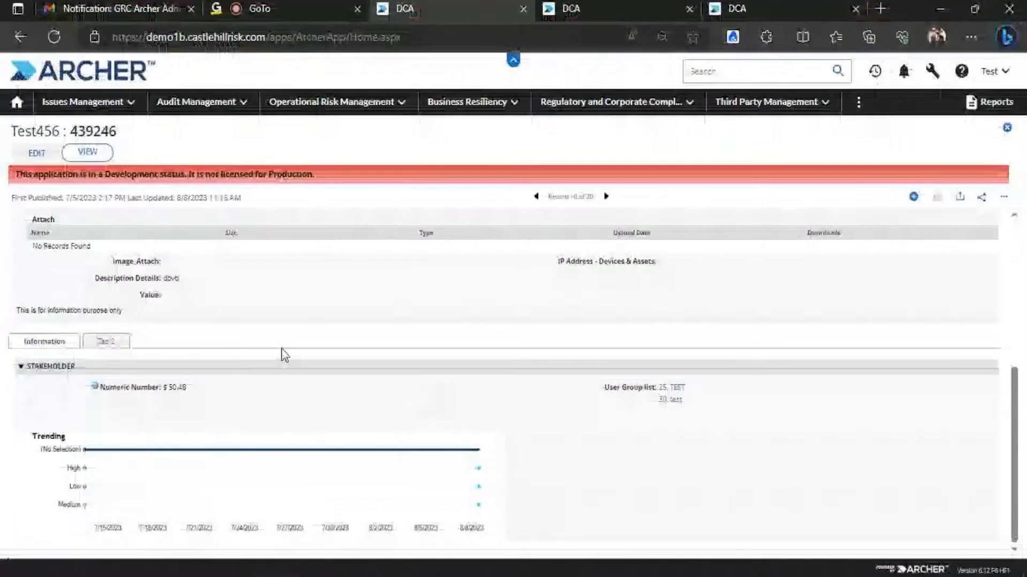
left_click(122, 345)
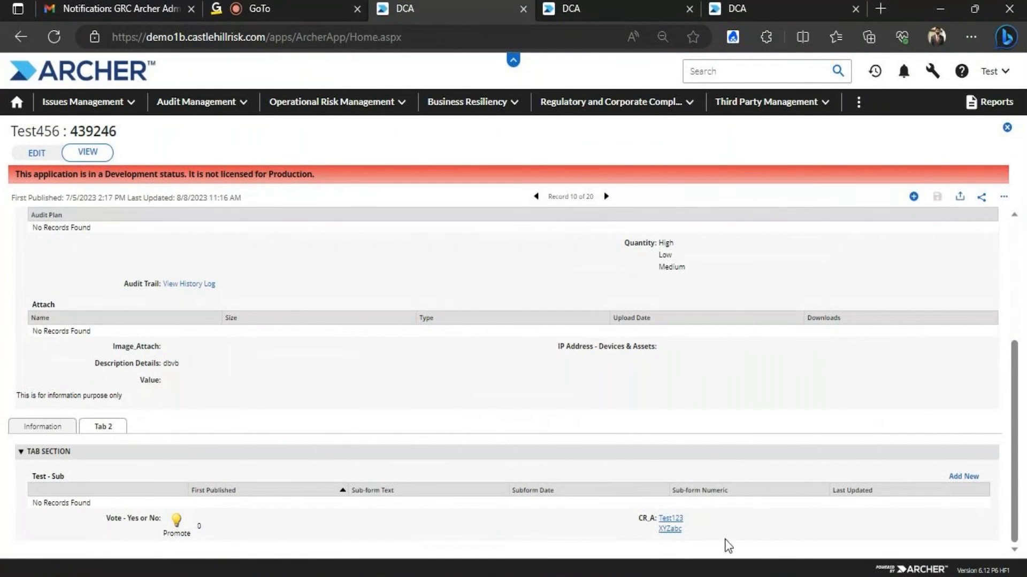
Compare Excel's F2 value Test123XYZabc with the record's CR_A values Test123 and XYZabc
key("alt+Tab")
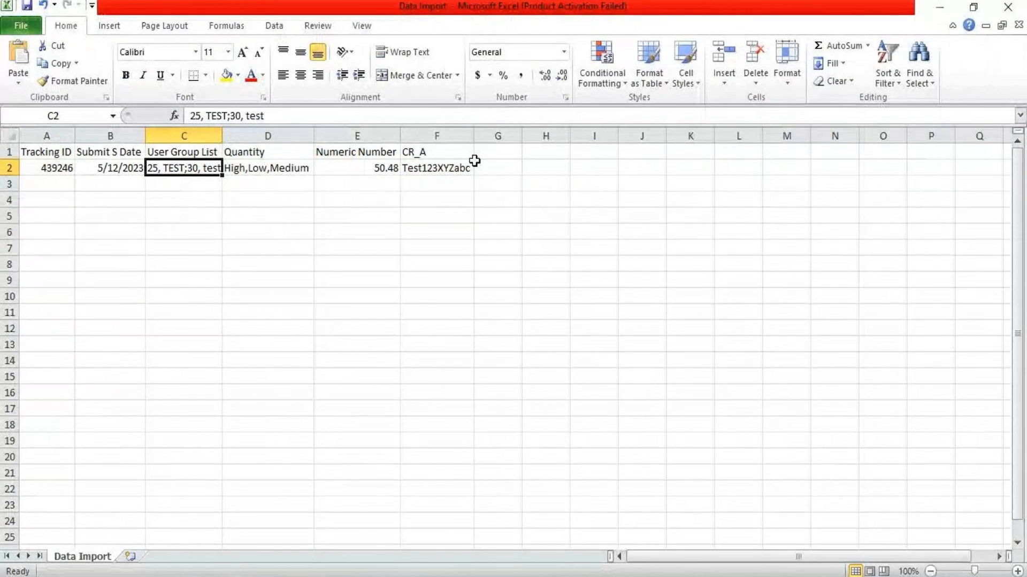
left_click(444, 168)
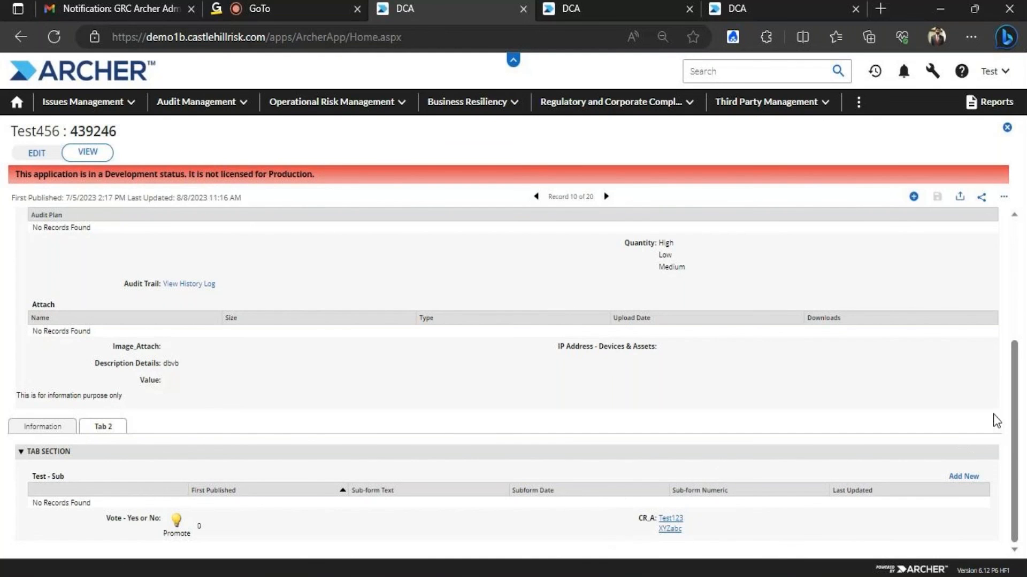
left_click_drag(1013, 385, 1020, 425)
Flip between the Manage Data Imports and access role tabs, ending on record 439246
key("alt+Tab")
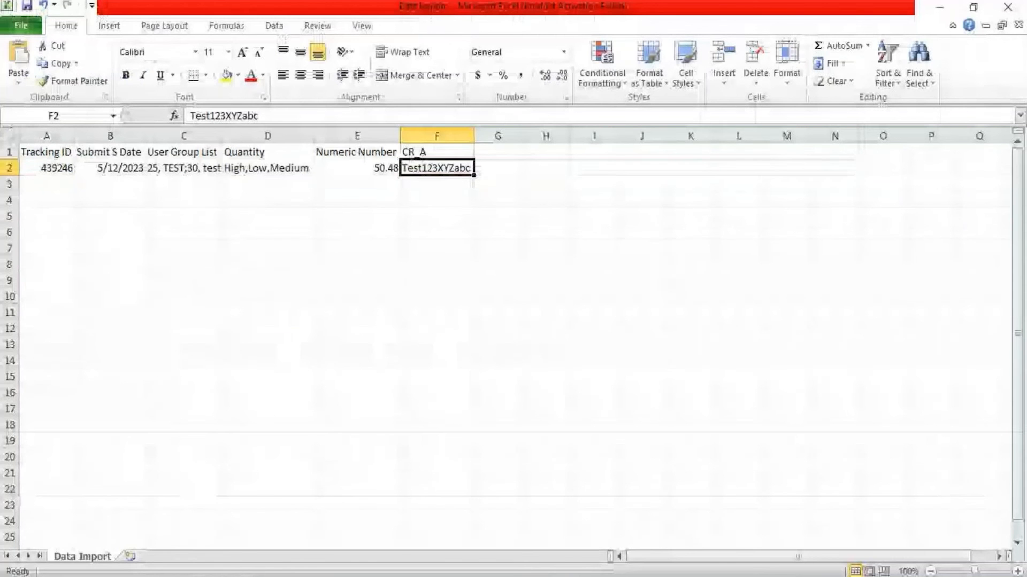
left_click(382, 576)
left_click(291, 528)
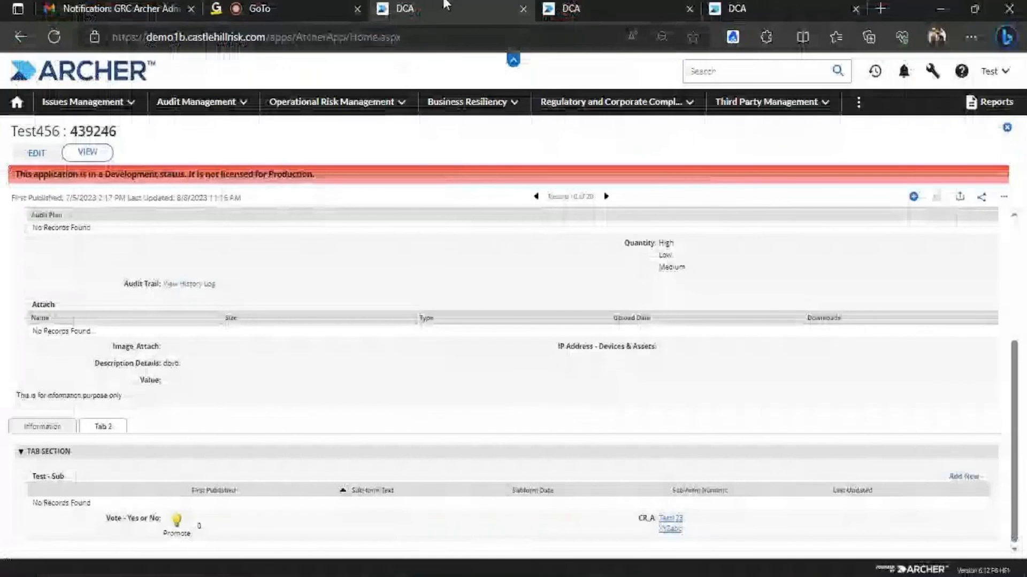
left_click(620, 8)
left_click(471, 8)
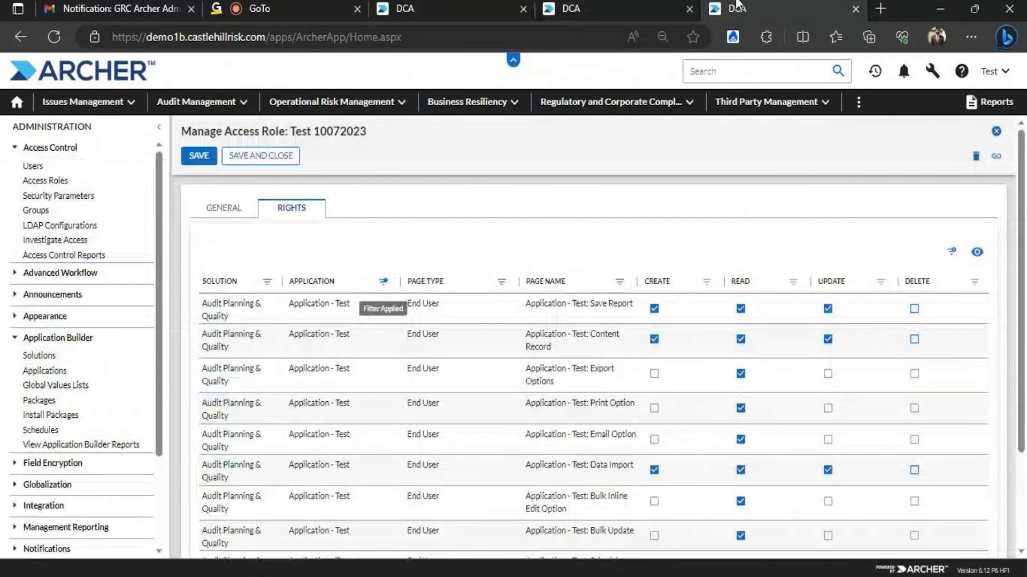
left_click(623, 7)
left_click(488, 8)
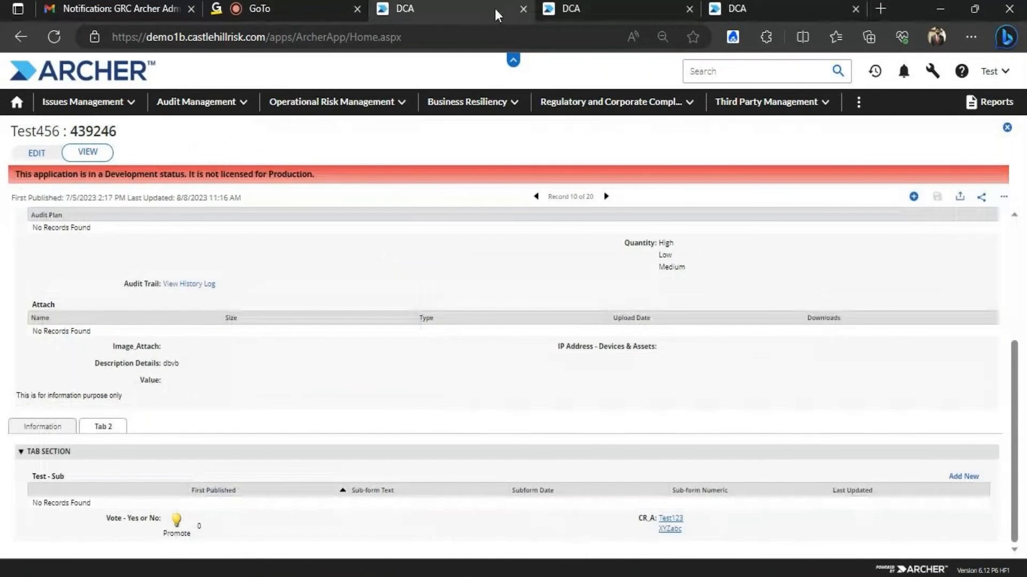